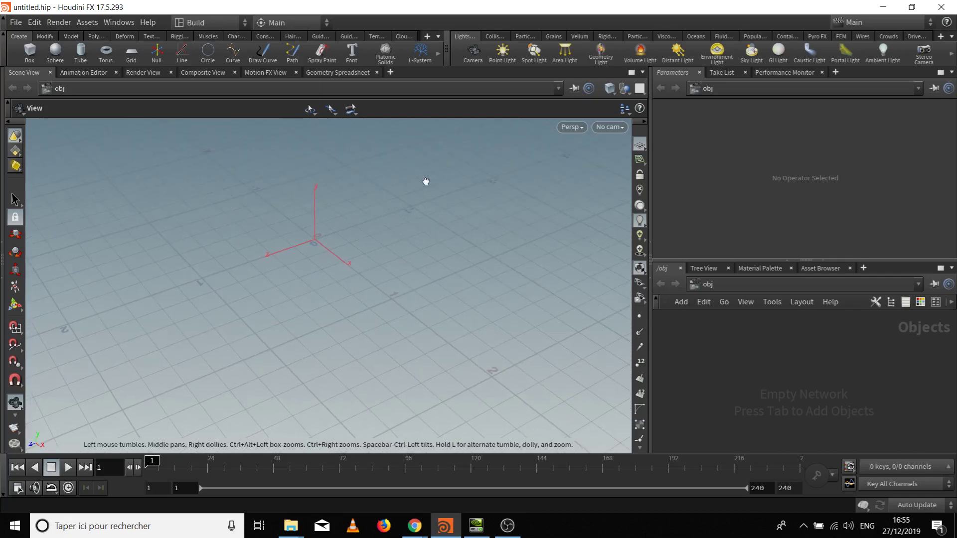
Add a Mocap Biped 3 character to the scene from the character tools
drag(425, 182, 410, 231)
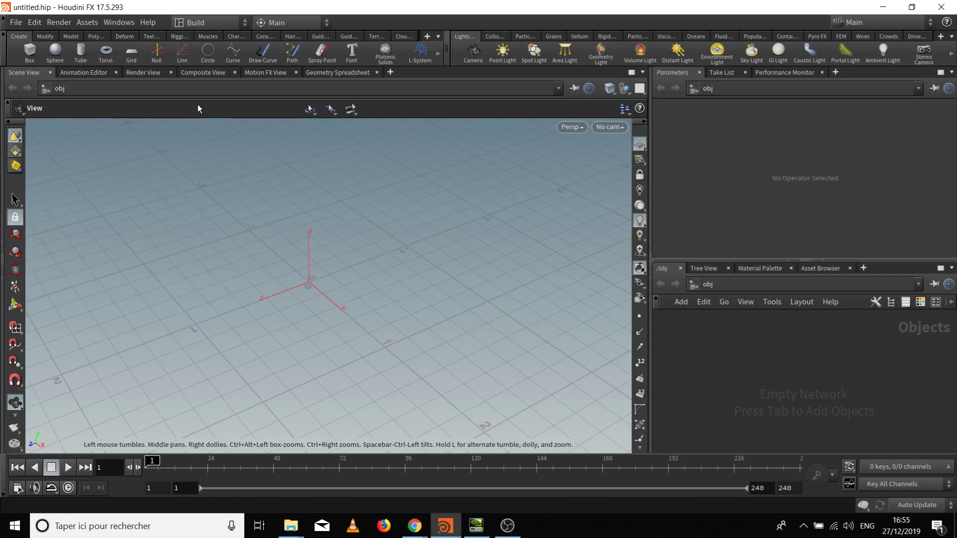
click(236, 37)
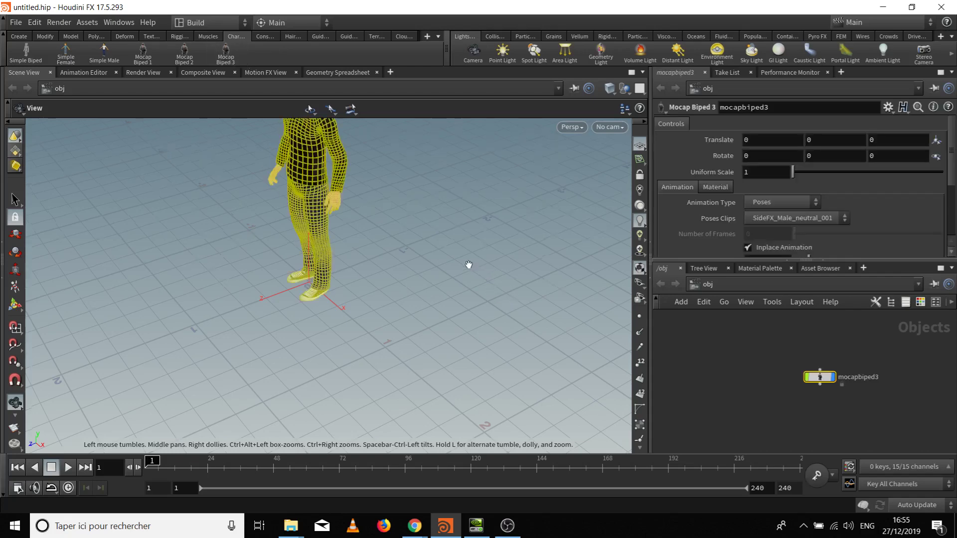
mouse_move(468, 265)
mouse_down()
mouse_move(412, 224)
mouse_move(406, 198)
mouse_move(426, 198)
mouse_move(380, 262)
mouse_move(372, 300)
mouse_up()
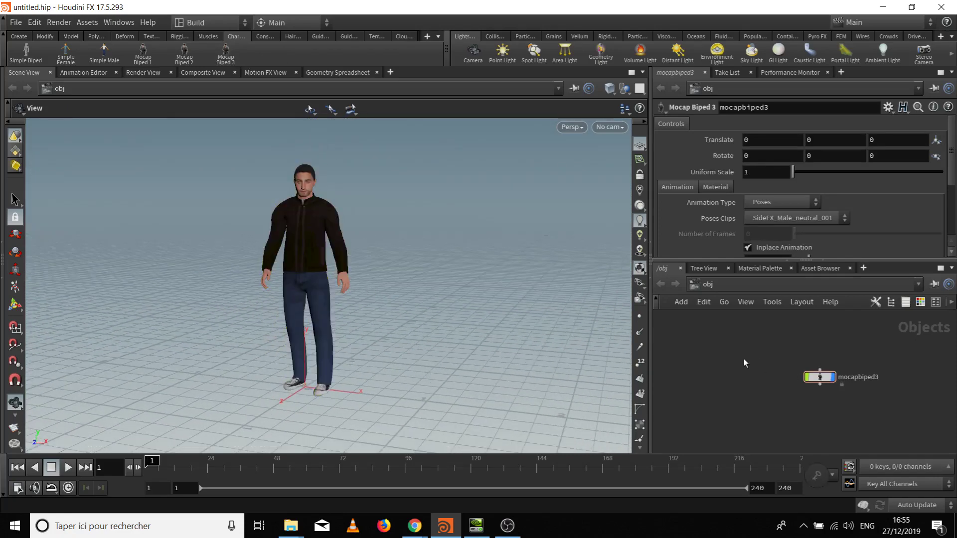
Reposition the mocap biped's node in the object network and rename it LUC
drag(820, 378, 727, 351)
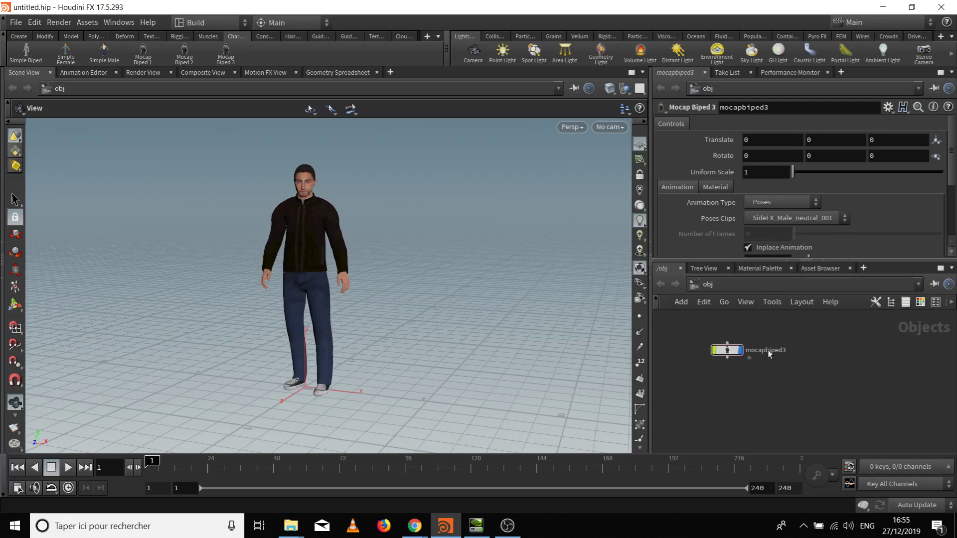
double_click(770, 351)
text(LUC)
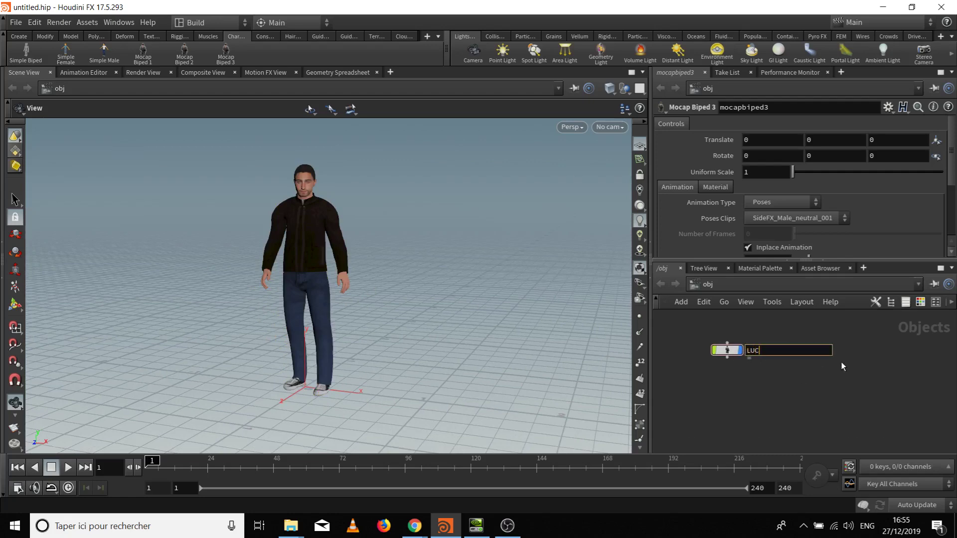
key(Return)
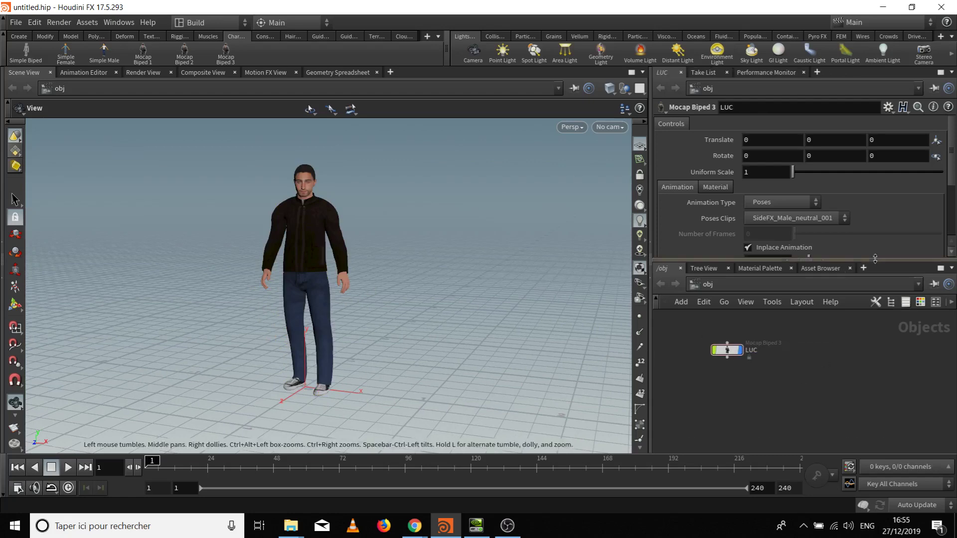
Set the character's Animation Type to Stadium and its clip to SideFX_Male_Stadium_sit_cheer_001
click(791, 220)
click(791, 220)
click(782, 203)
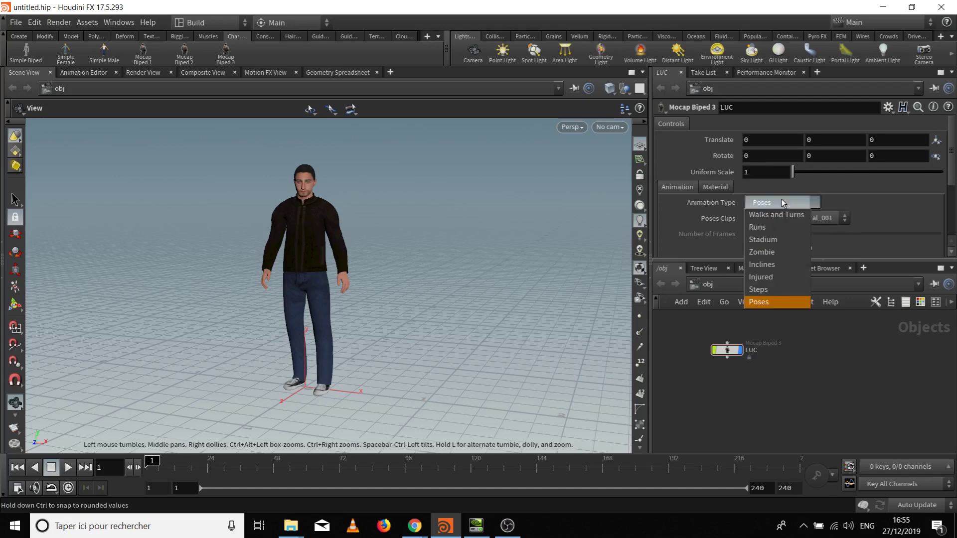
click(775, 240)
click(786, 218)
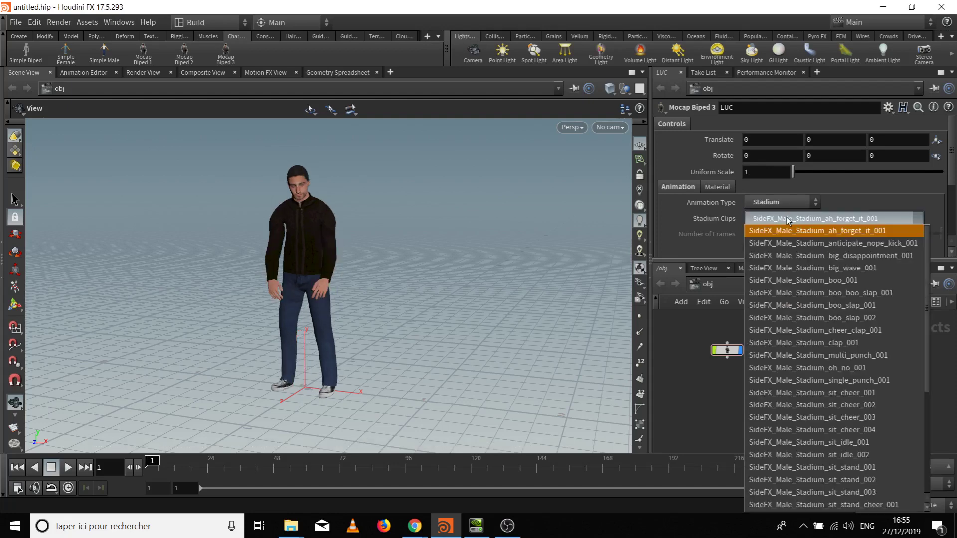
scroll(793, 304, down, 1)
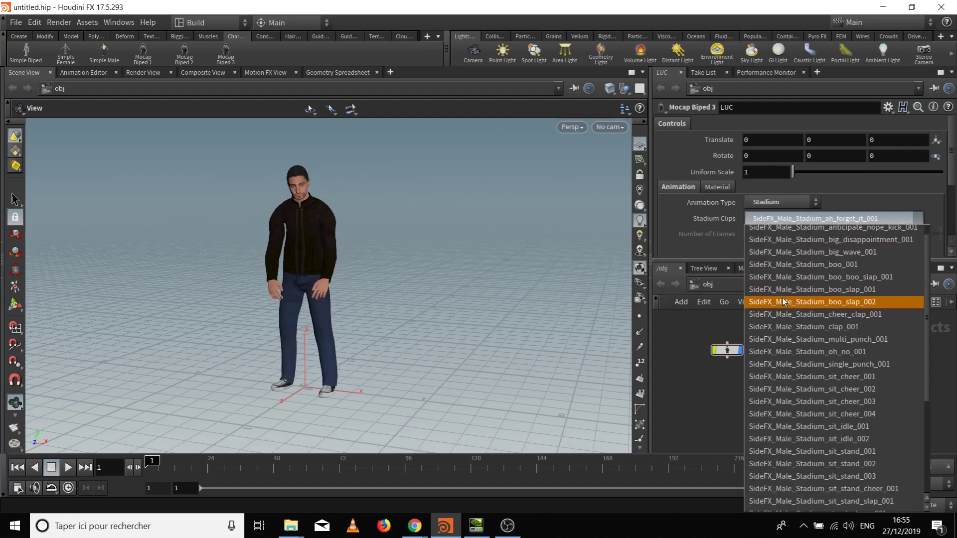
click(829, 378)
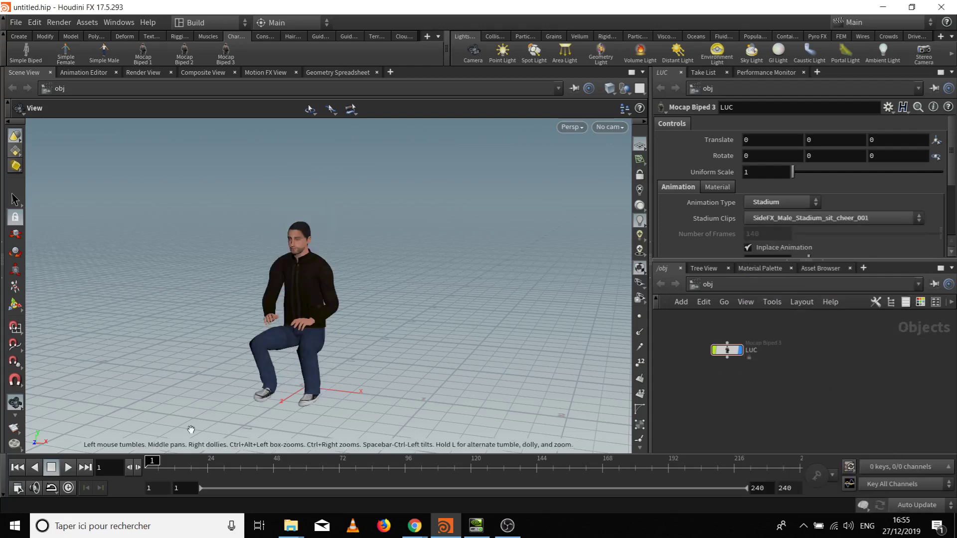
Add a Geometry object below the LUC node in the object network and name it tabouret
drag(272, 342, 300, 320)
scroll(288, 298, up, 2)
middle_drag(294, 359, 386, 331)
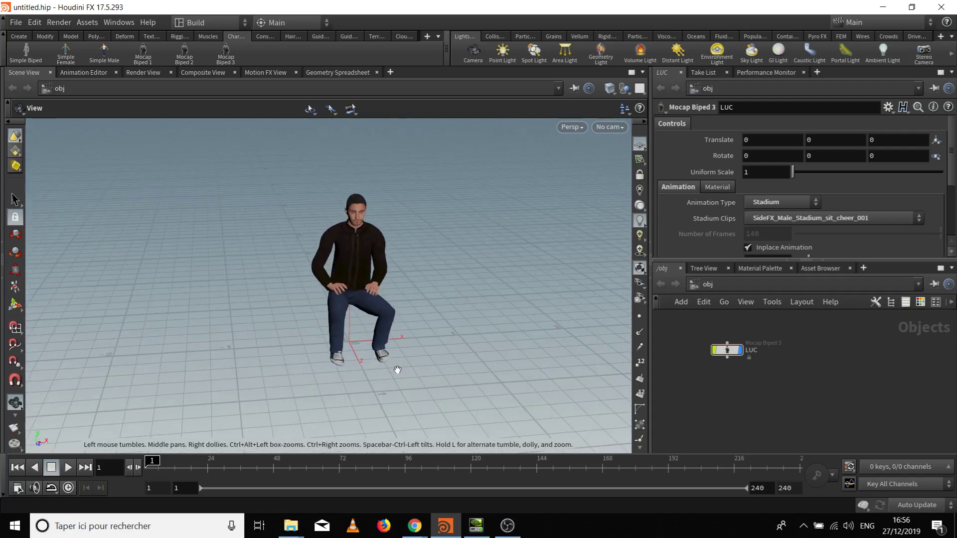
drag(336, 338, 358, 325)
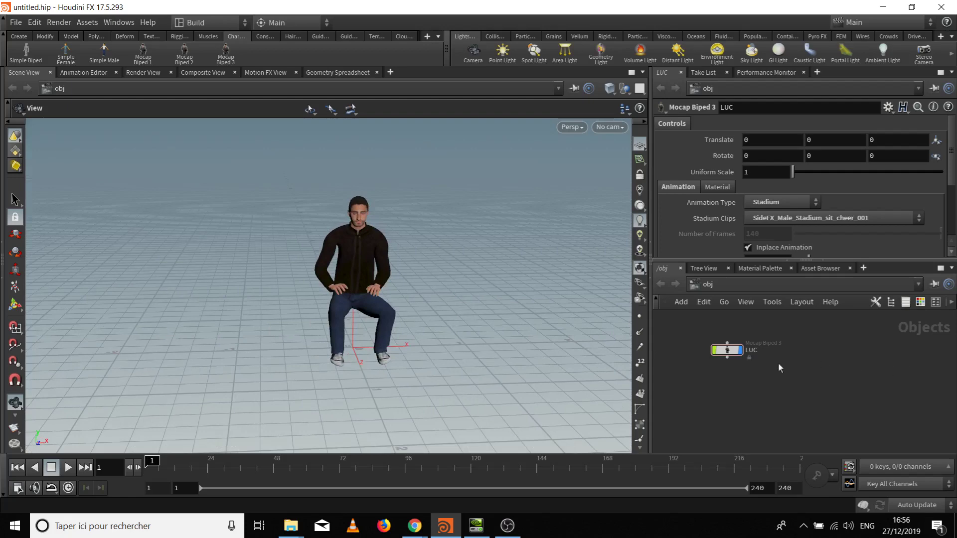
key(Tab)
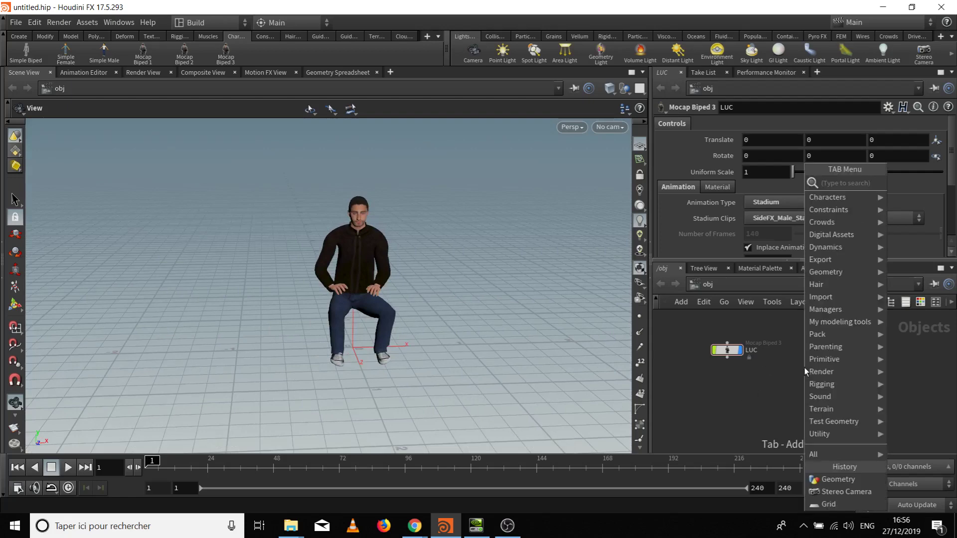
text(geo)
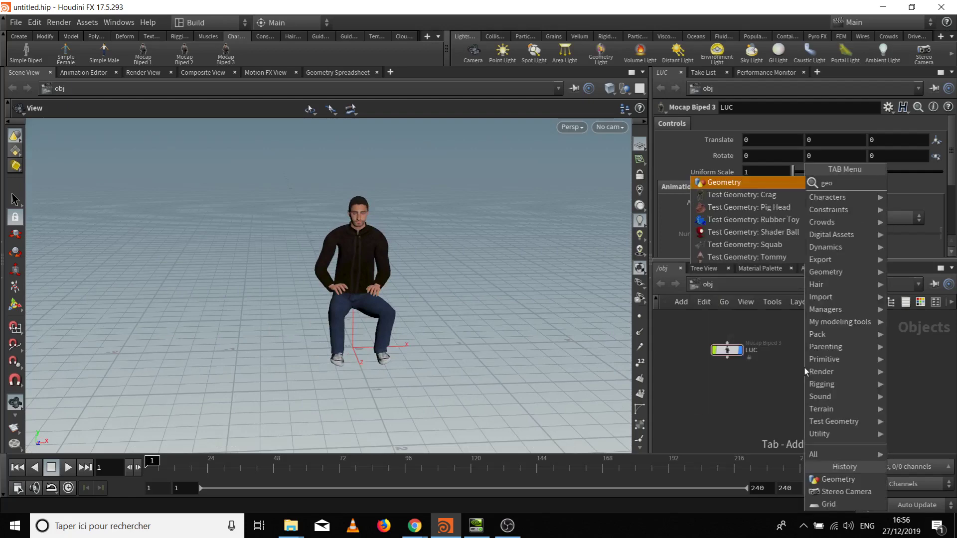
key(Return)
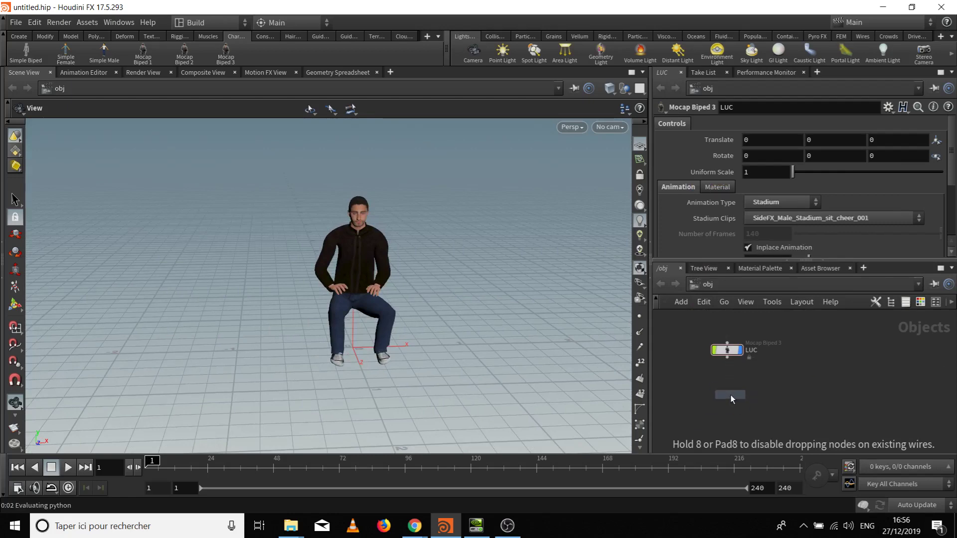
click(731, 394)
double_click(755, 396)
text(tab)
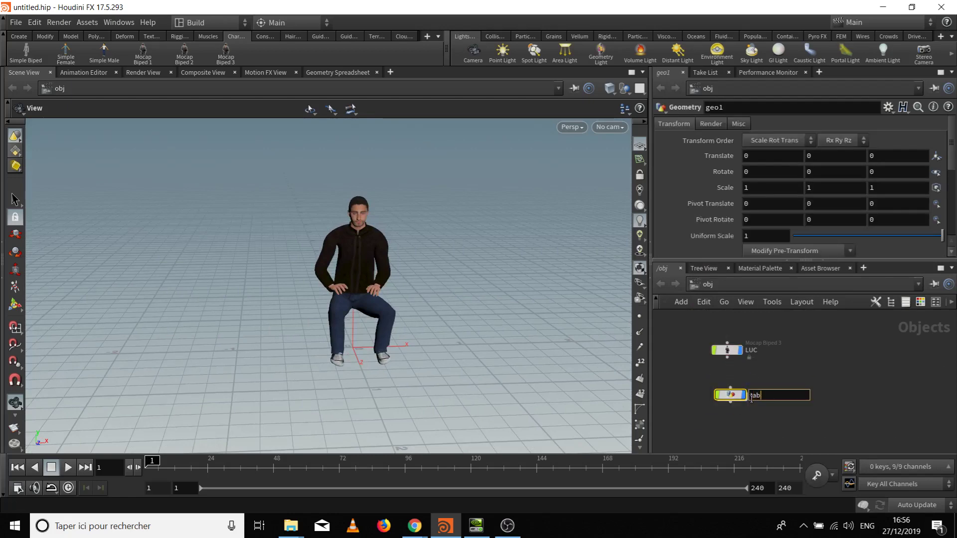
text(ouret)
key(Return)
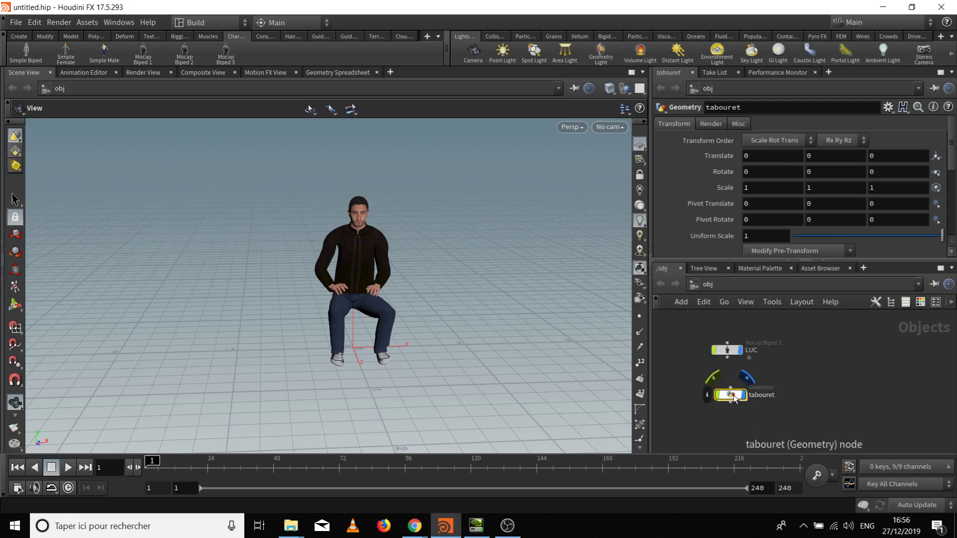
Go inside the tabouret object and enlarge the network editor by widening it and collapsing the parameters pane
double_click(730, 397)
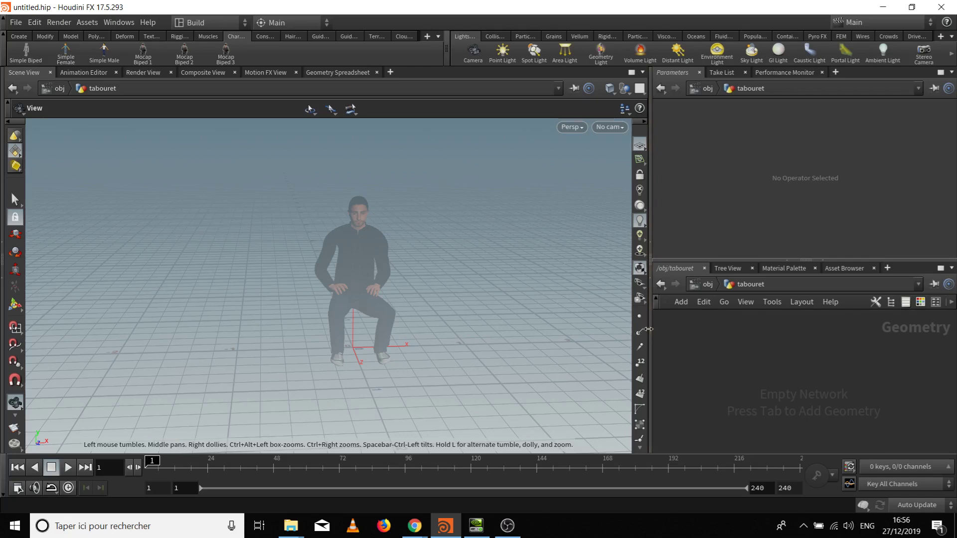
drag(650, 331, 543, 332)
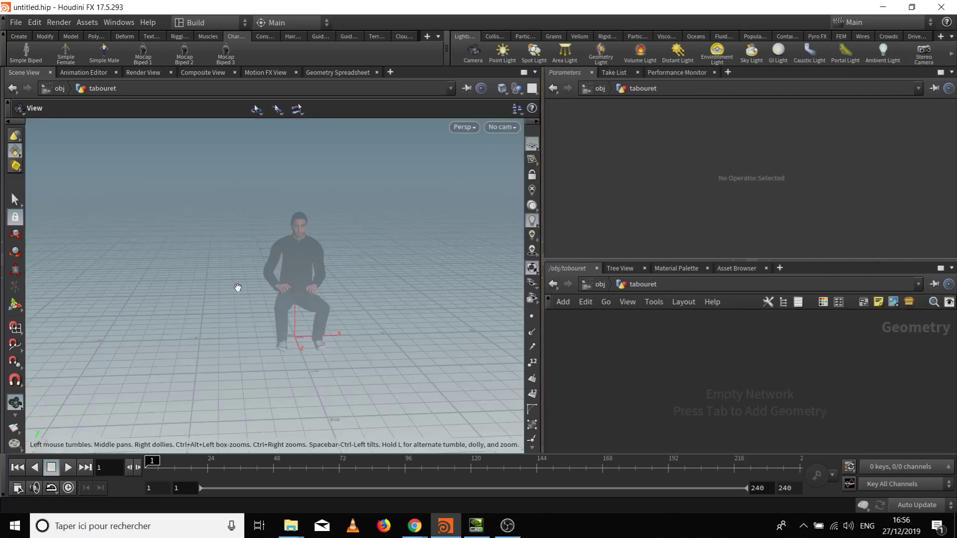
middle_drag(402, 279, 299, 258)
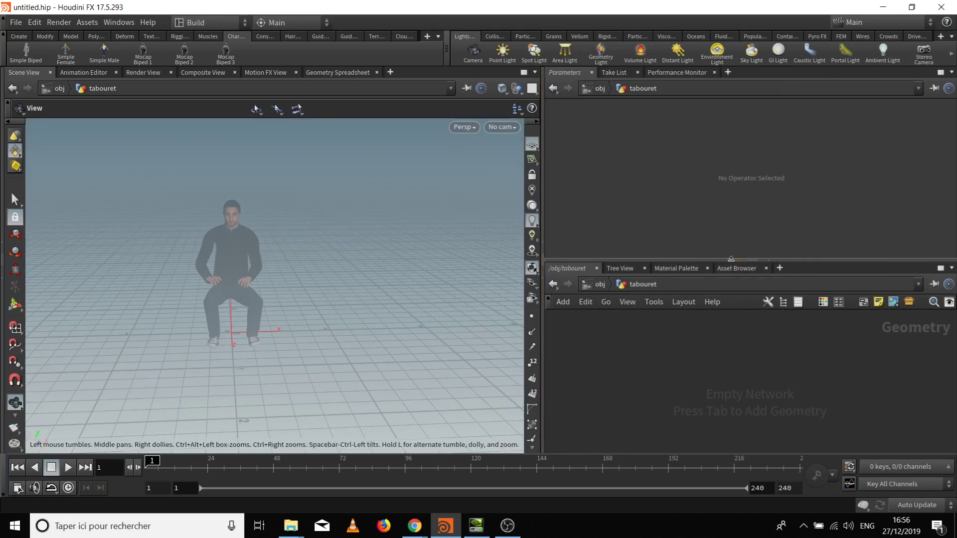
click(733, 258)
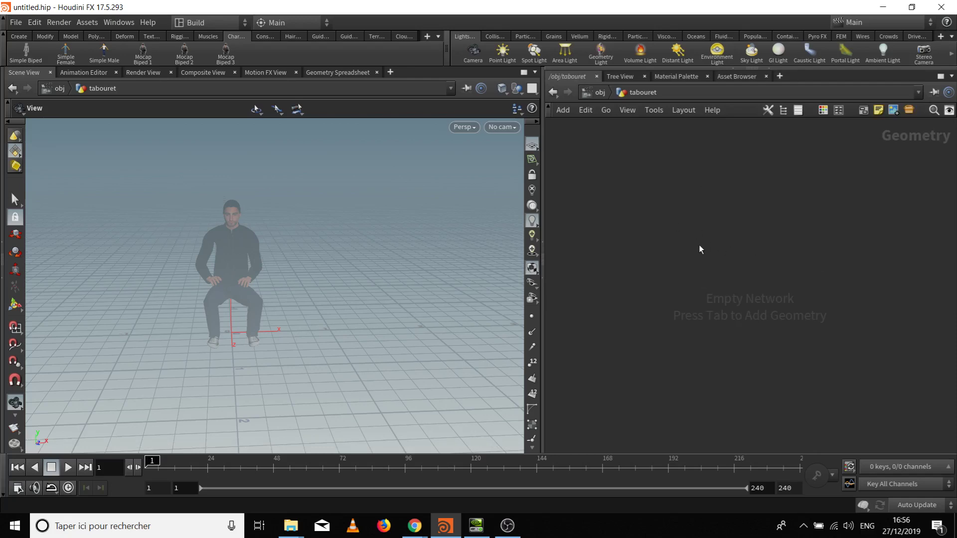
Add a Tube node in the tabouret network and show its parameters inside a widened network editor
key(Tab)
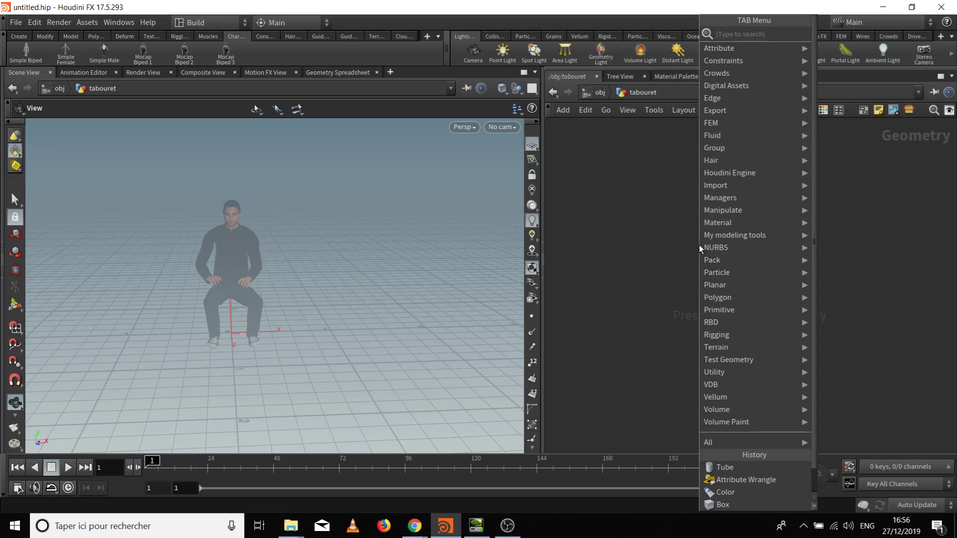
text(c)
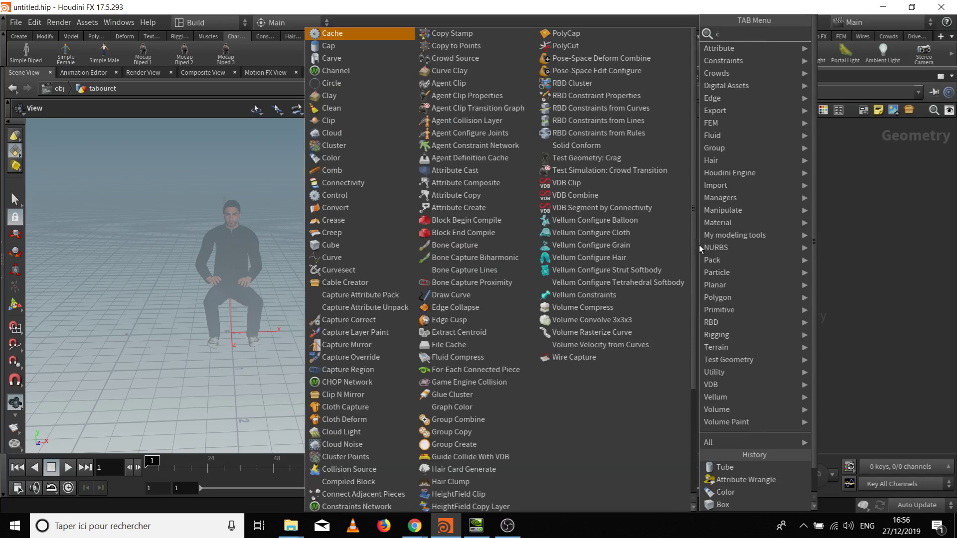
key(BackSpace)
text(tube)
key(Return)
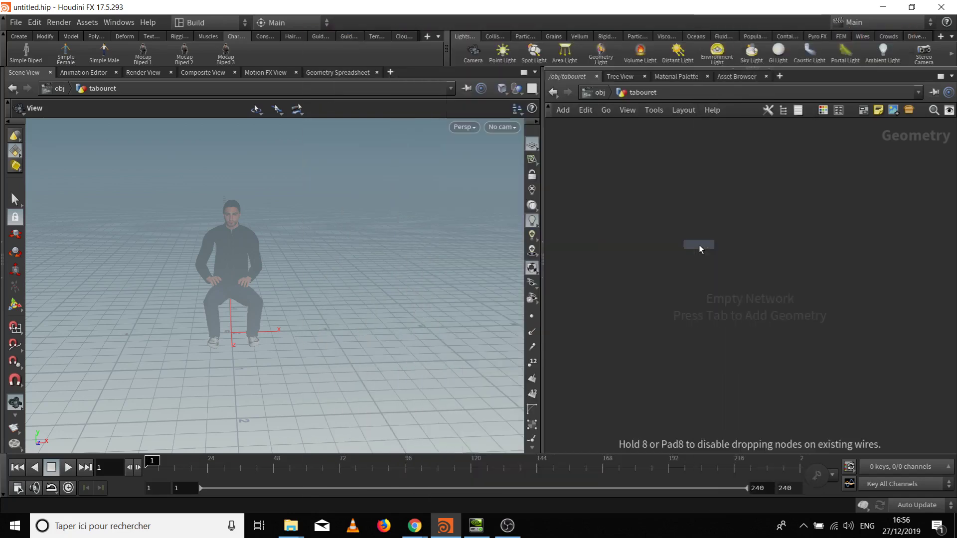
click(680, 244)
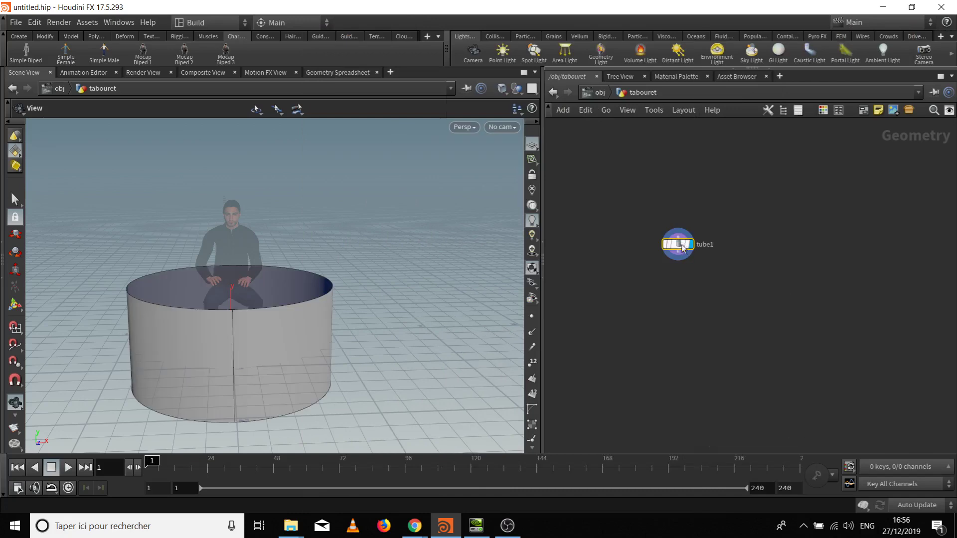
drag(683, 248, 623, 238)
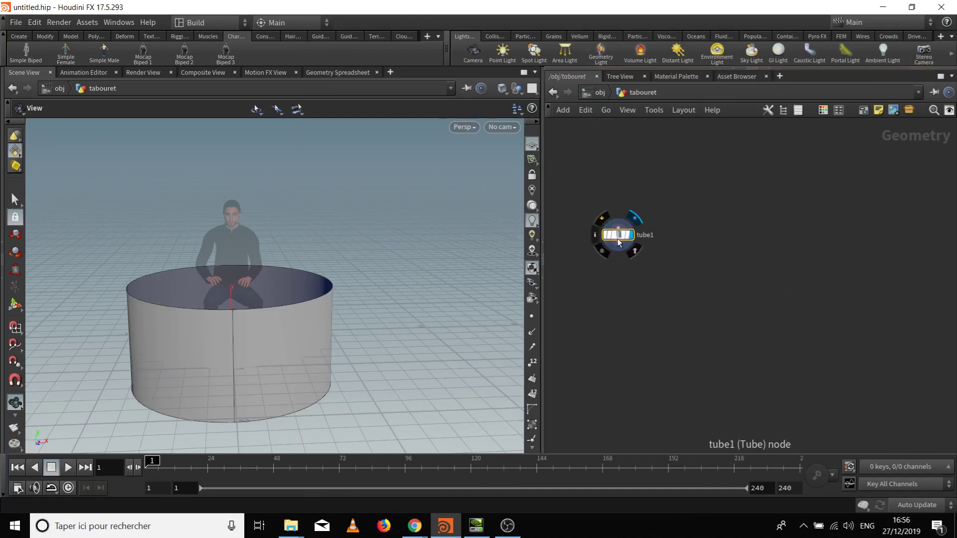
key(p)
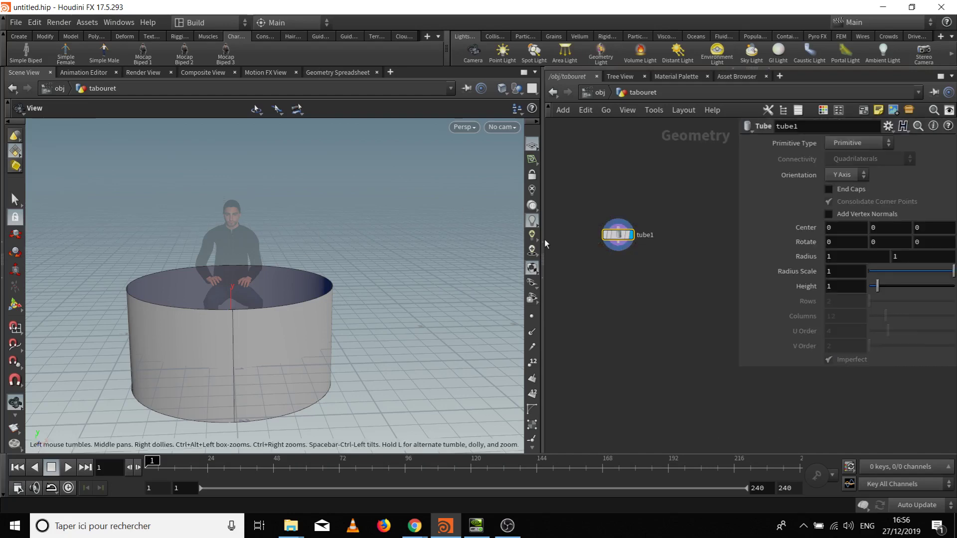
drag(545, 243, 460, 243)
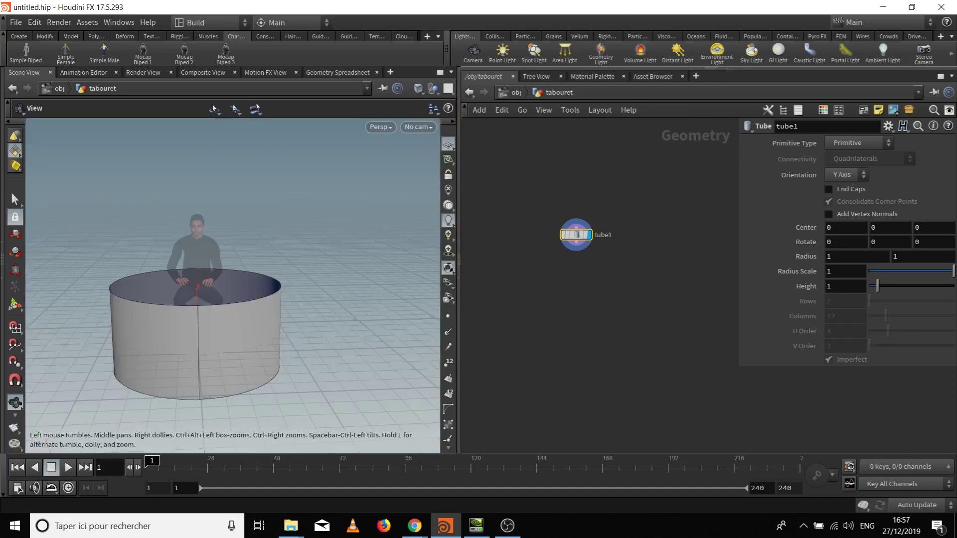
Set the tube's Radius Scale to 0.2
drag(179, 351, 216, 349)
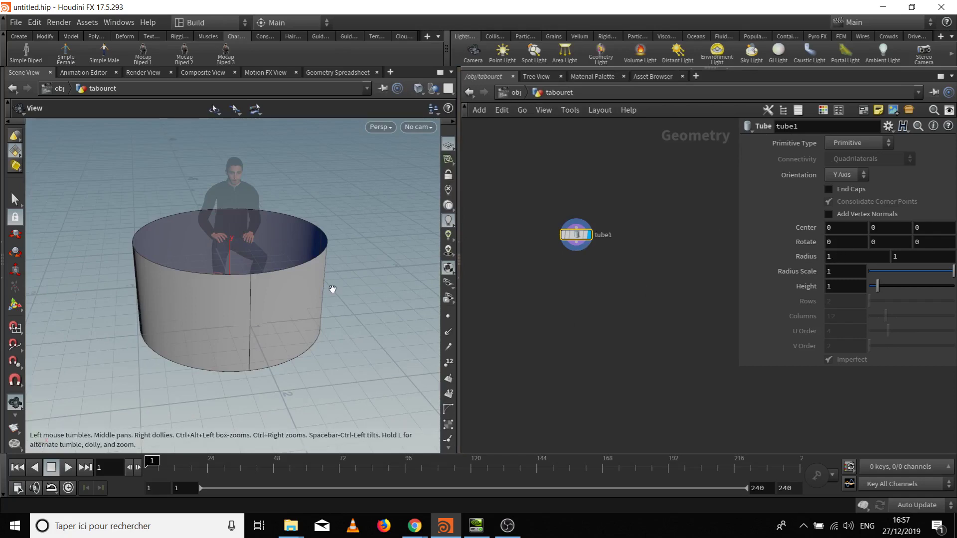
drag(334, 289, 337, 331)
drag(264, 372, 256, 324)
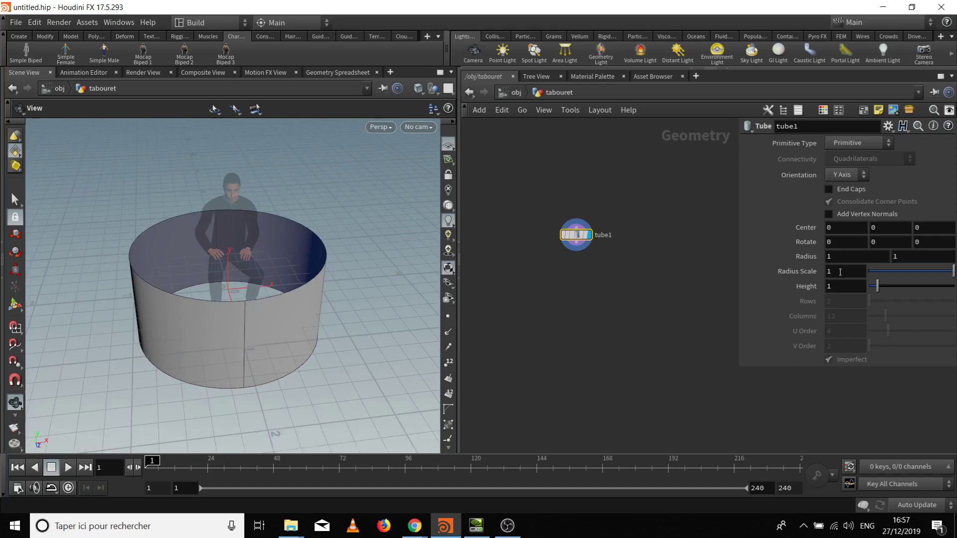
double_click(850, 270)
key(Return)
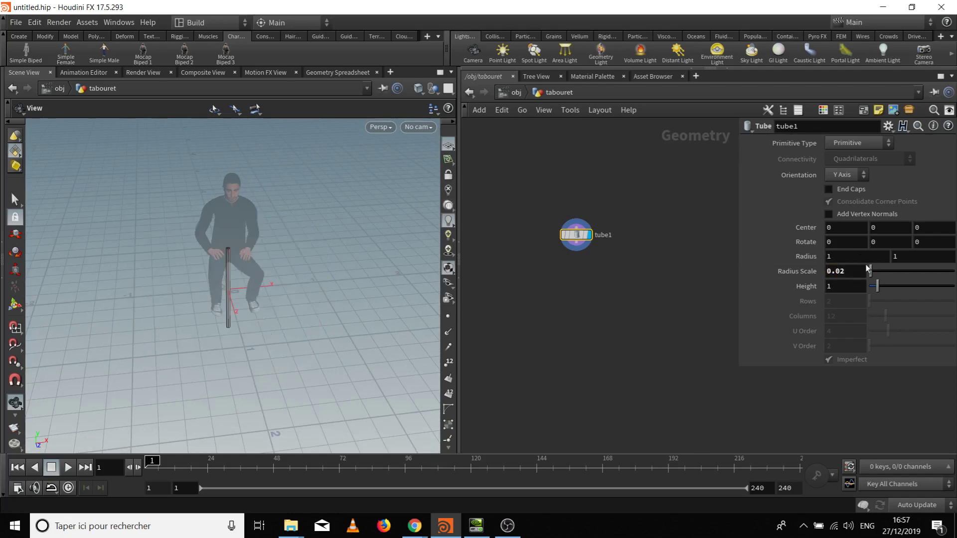
double_click(837, 271)
text(2)
key(Return)
scroll(236, 266, up, 5)
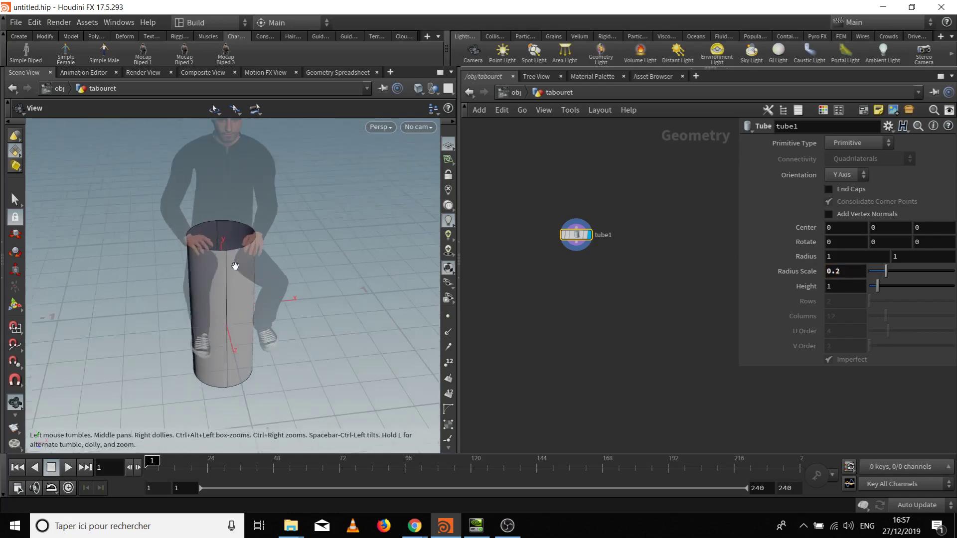
Set the tube's Height to 0.02
drag(236, 266, 196, 274)
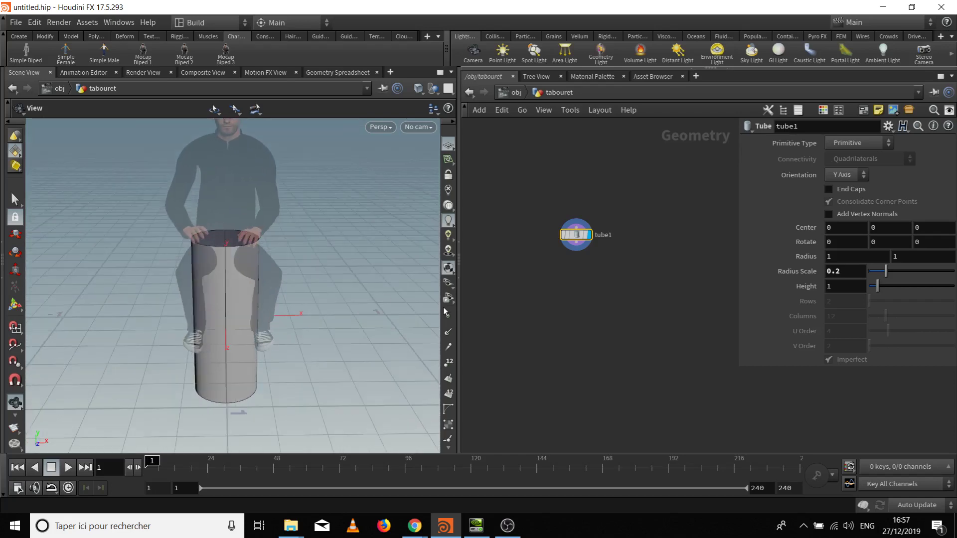
drag(105, 296, 125, 282)
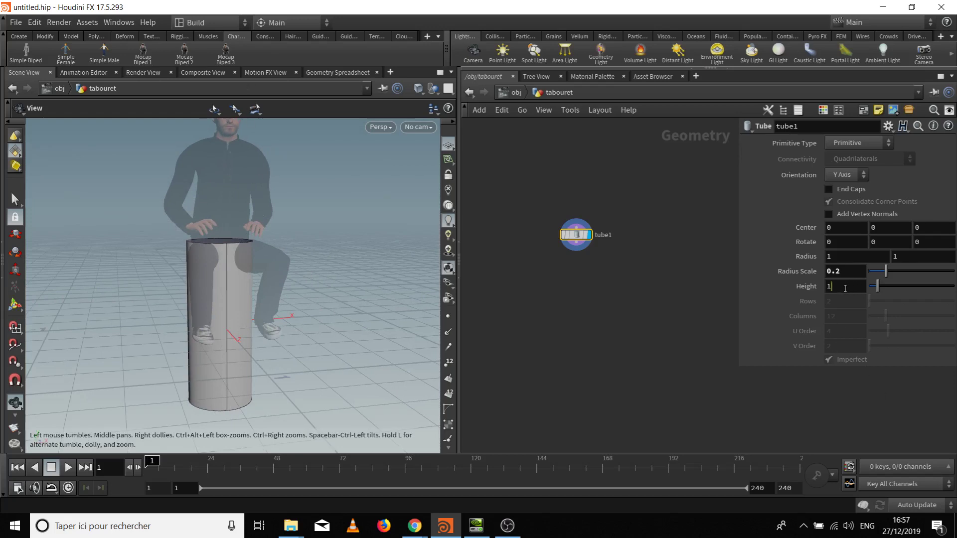
double_click(845, 288)
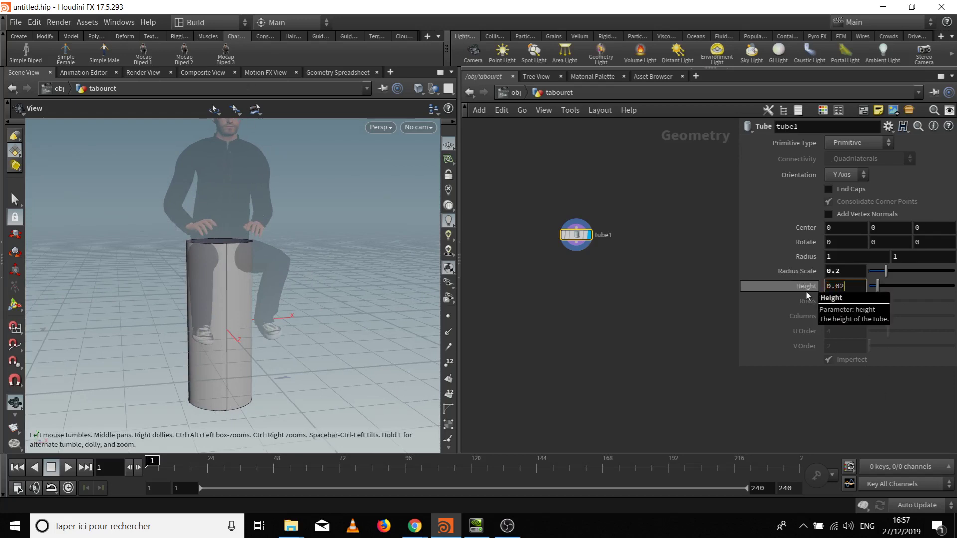
key(Return)
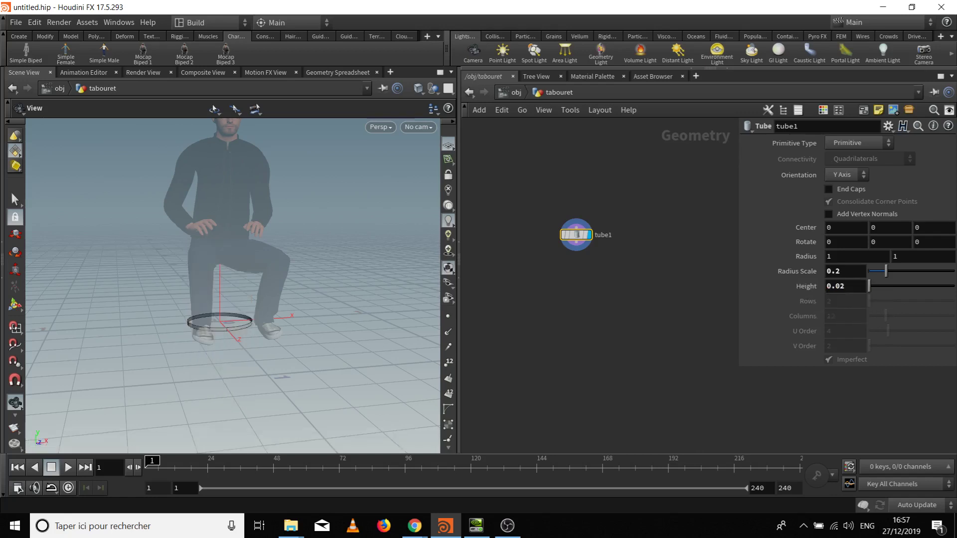
Close the thin tube by enabling its End Caps
scroll(263, 368, up, 5)
drag(263, 368, 286, 317)
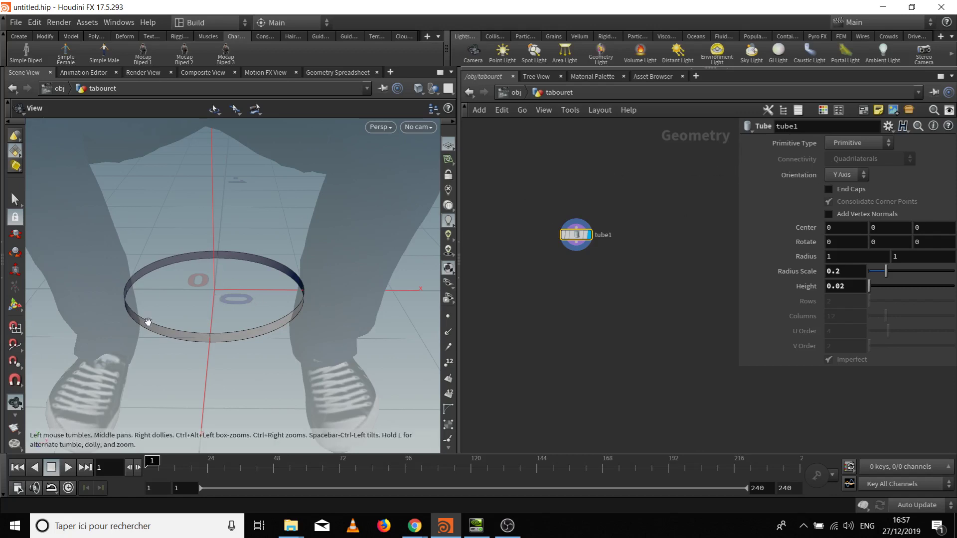
click(829, 190)
mouse_move(234, 348)
mouse_down()
mouse_move(247, 331)
mouse_move(261, 348)
mouse_move(232, 347)
mouse_up()
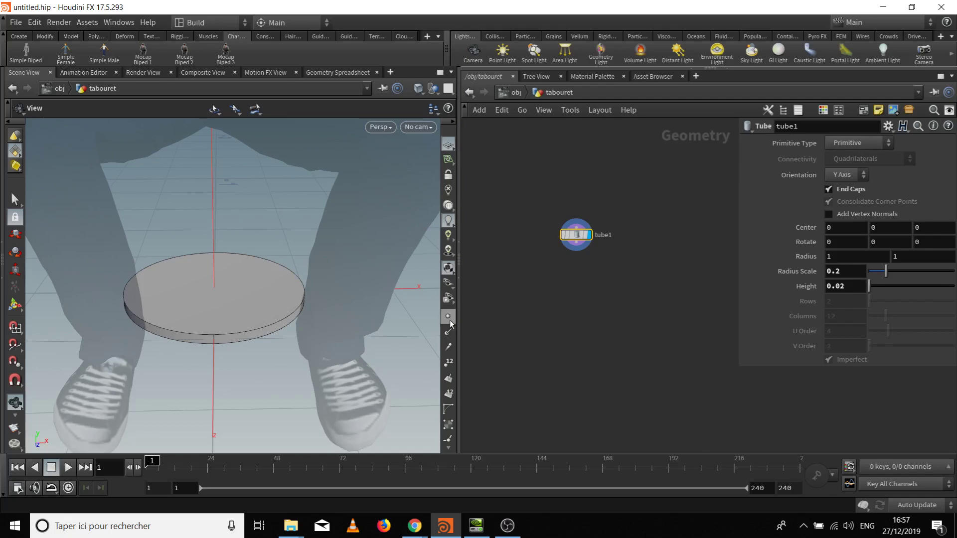
Examine the capped tube's points in wireframe display and return to shaded display
key(w)
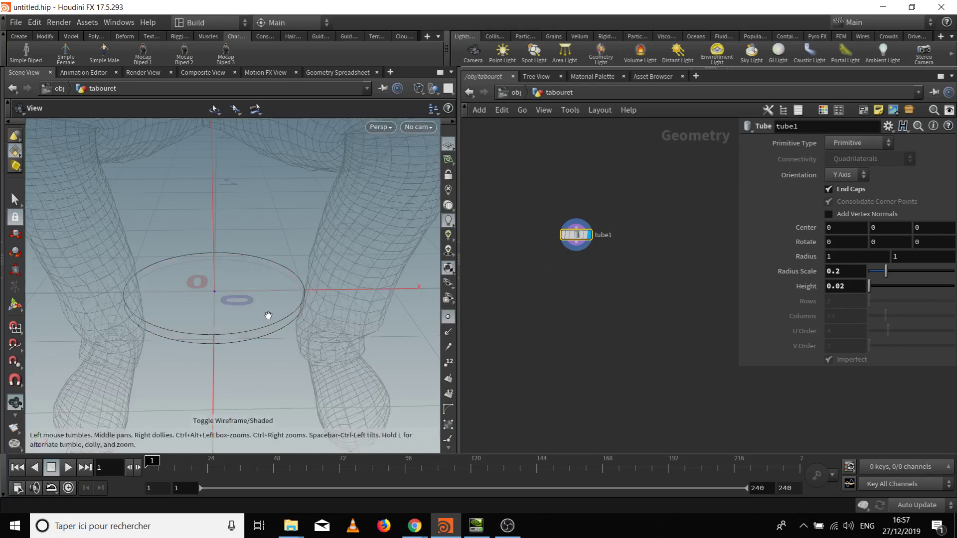
drag(269, 314, 221, 294)
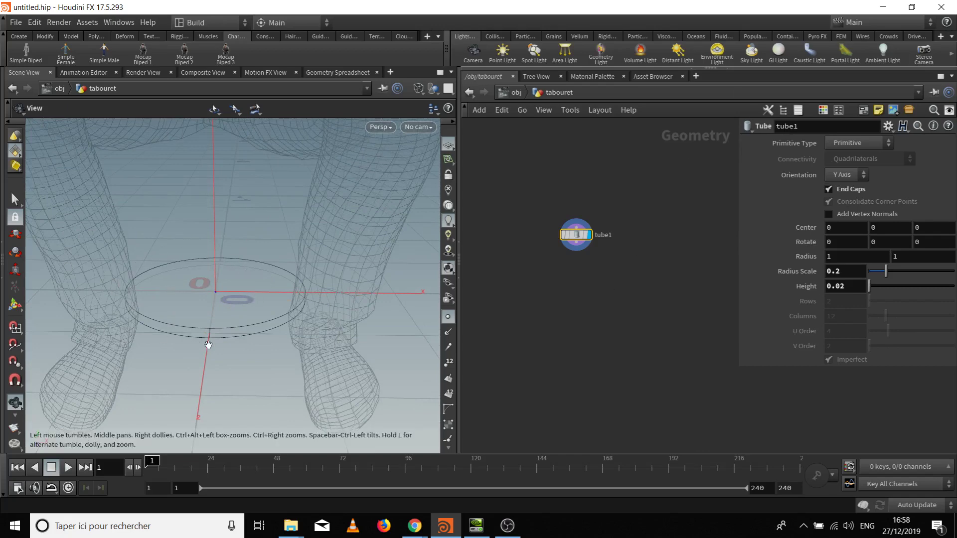
key(w)
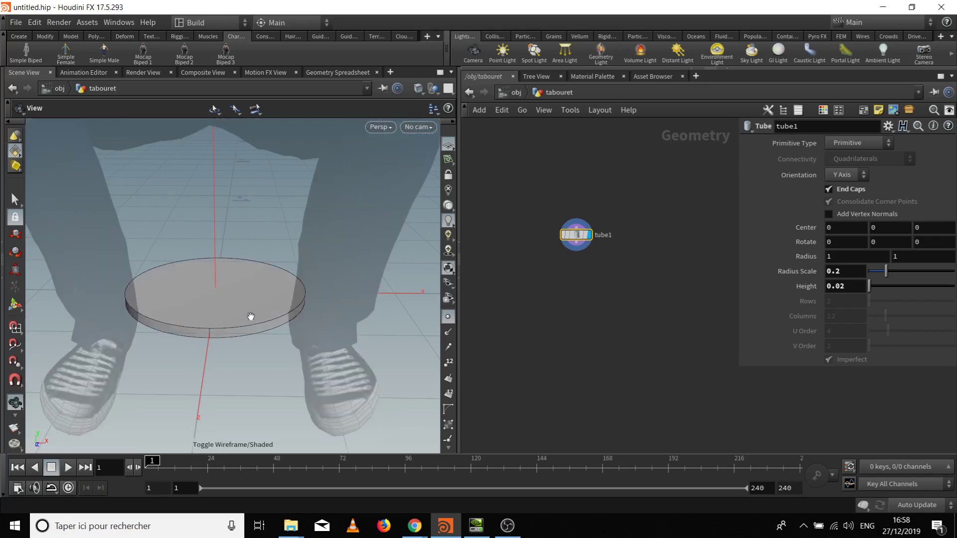
Change the tube's Primitive Type to Polygon and set its Columns to 32
click(856, 143)
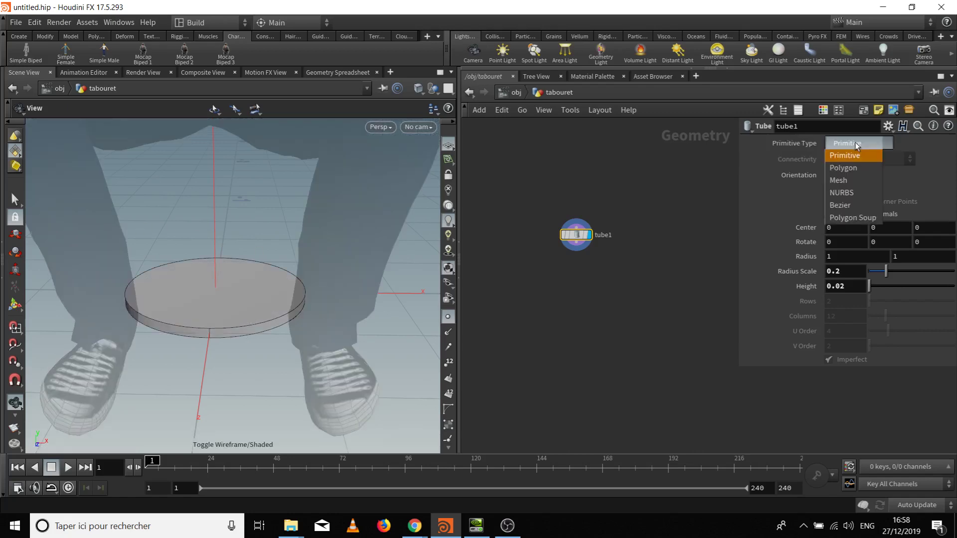
click(853, 169)
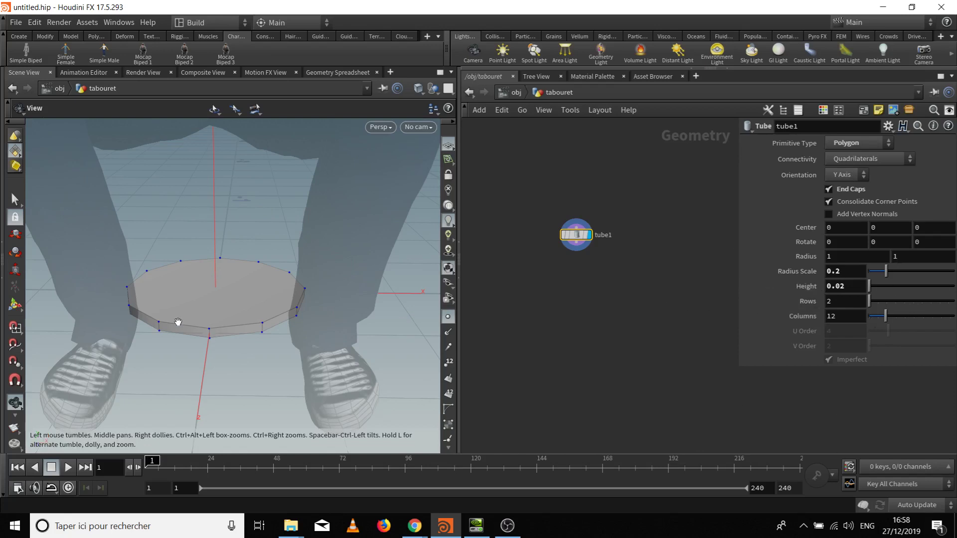
mouse_move(178, 321)
mouse_down()
mouse_move(179, 304)
mouse_move(181, 315)
mouse_up()
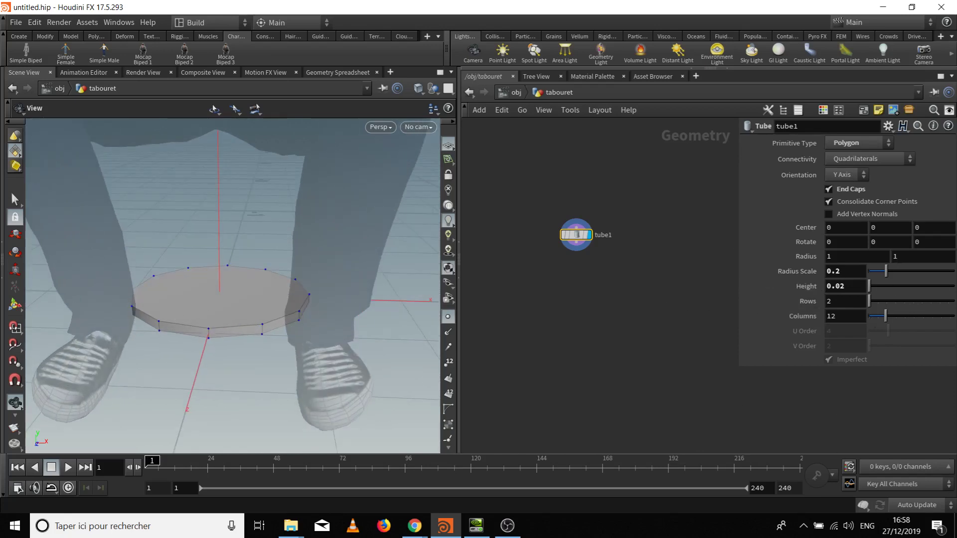
click(844, 319)
text(32)
key(Return)
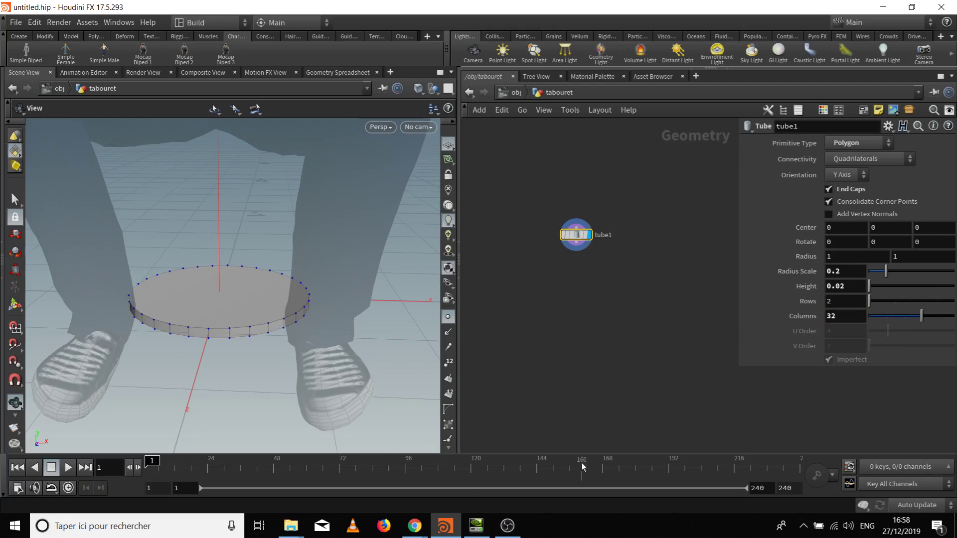
drag(226, 325, 242, 306)
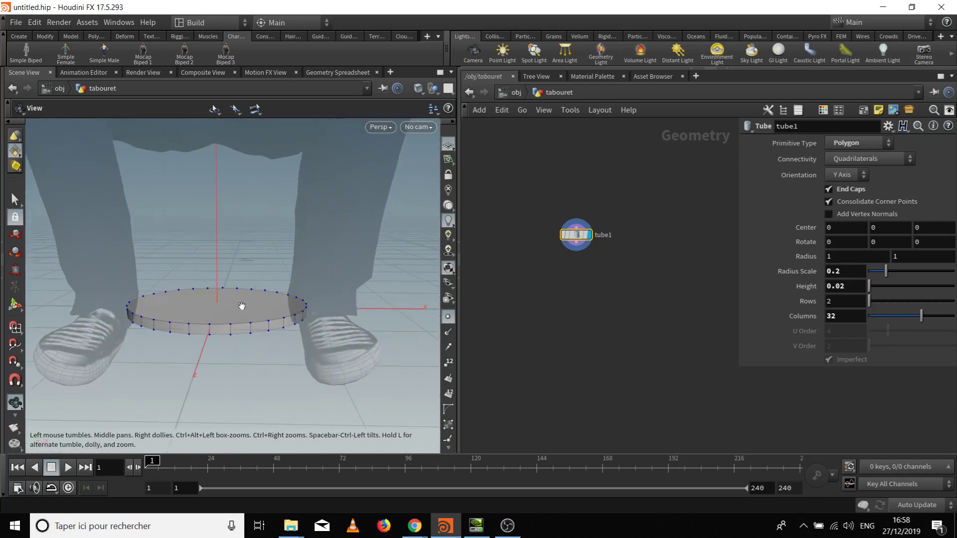
In the front view, copy the tube's Height parameter and paste it as a relative reference into Center Y
key(space+2)
key(space+3)
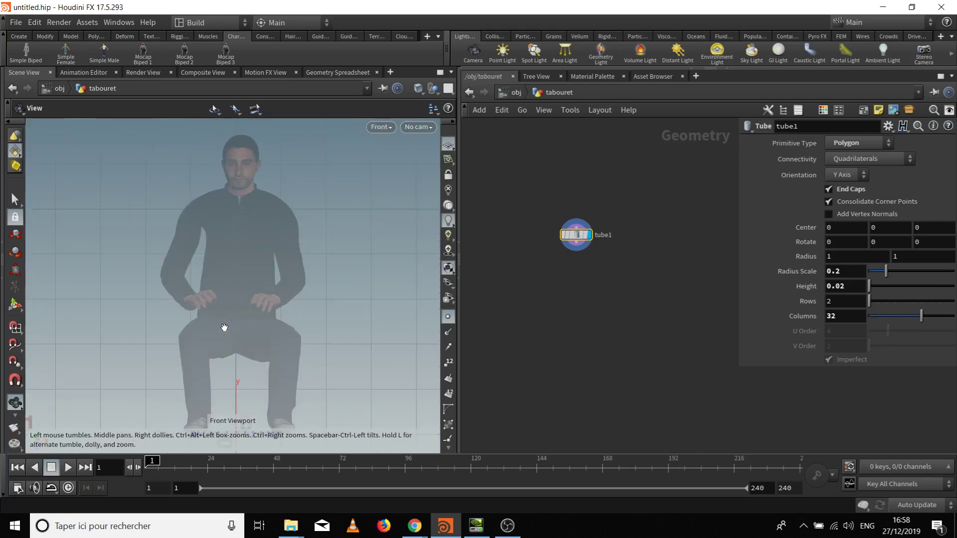
key(f)
scroll(233, 335, down, 2)
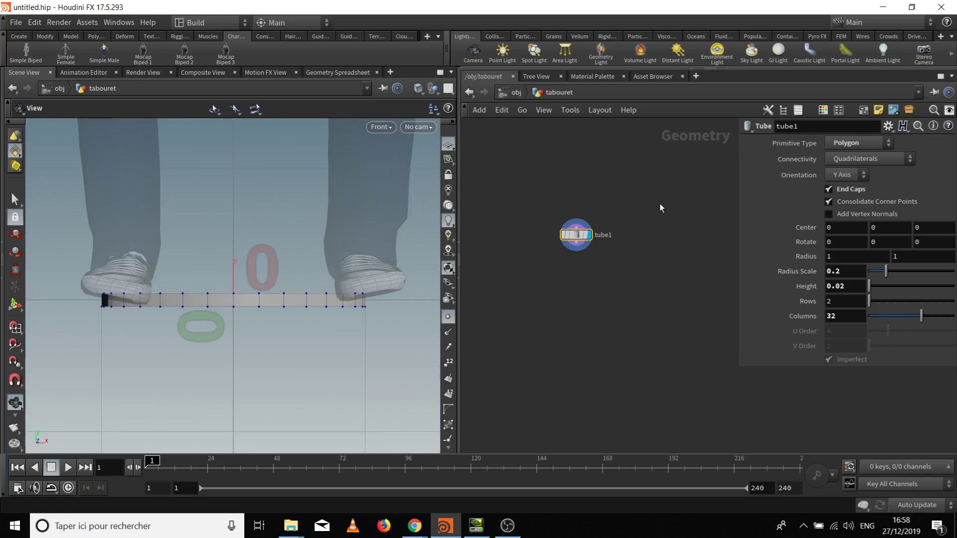
middle_drag(668, 283, 713, 287)
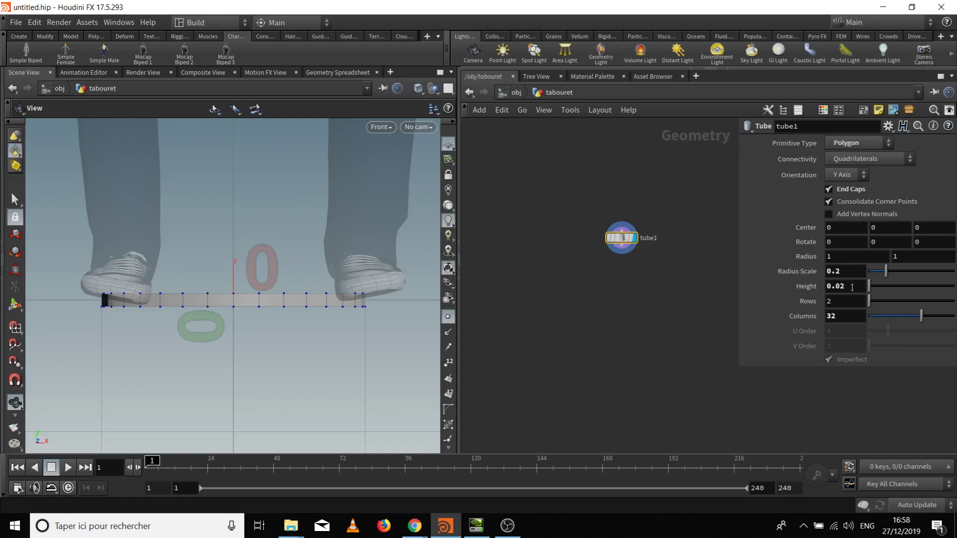
right_click(852, 288)
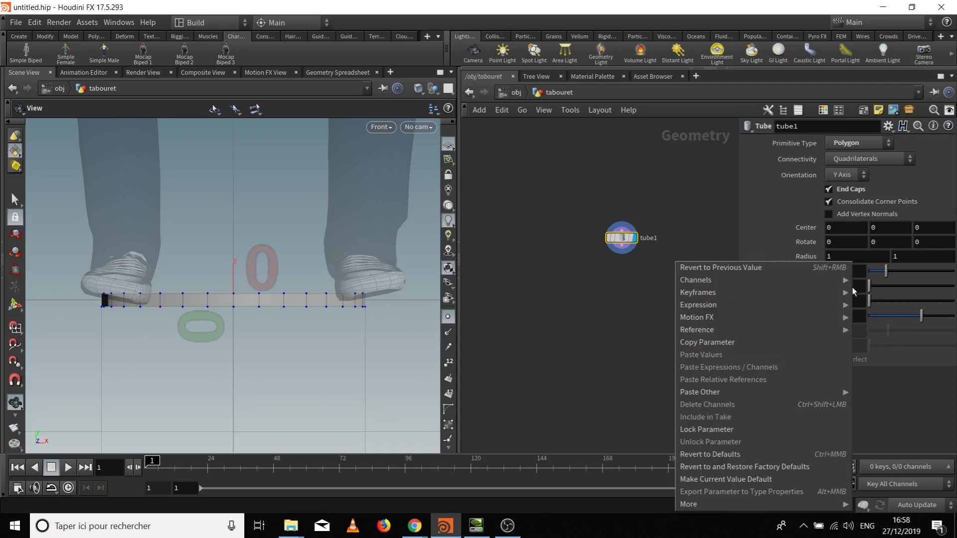
click(802, 343)
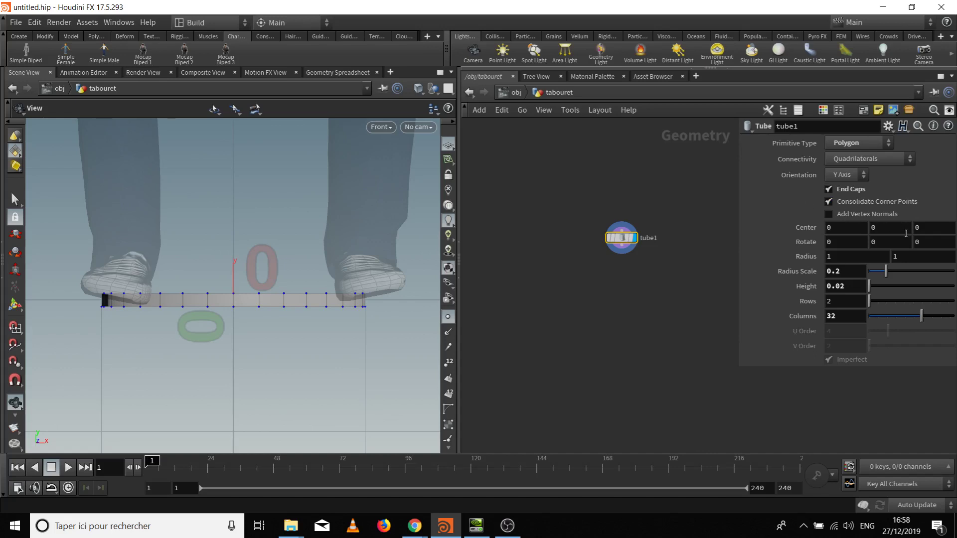
right_click(889, 228)
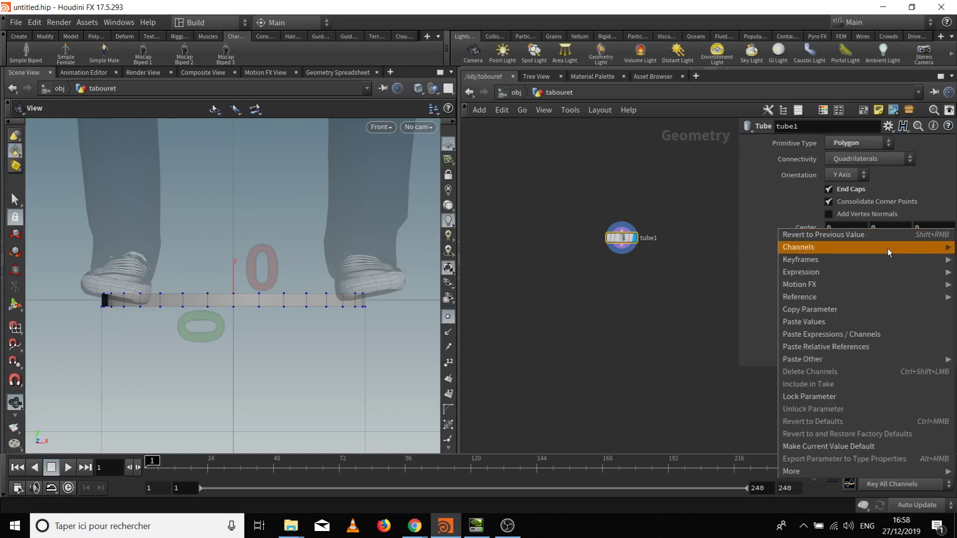
mouse_move(872, 361)
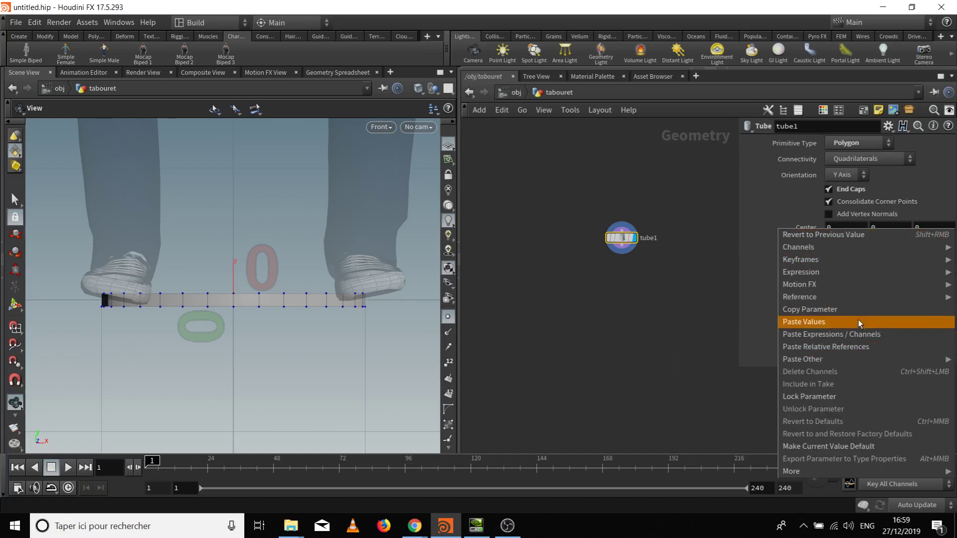
click(858, 344)
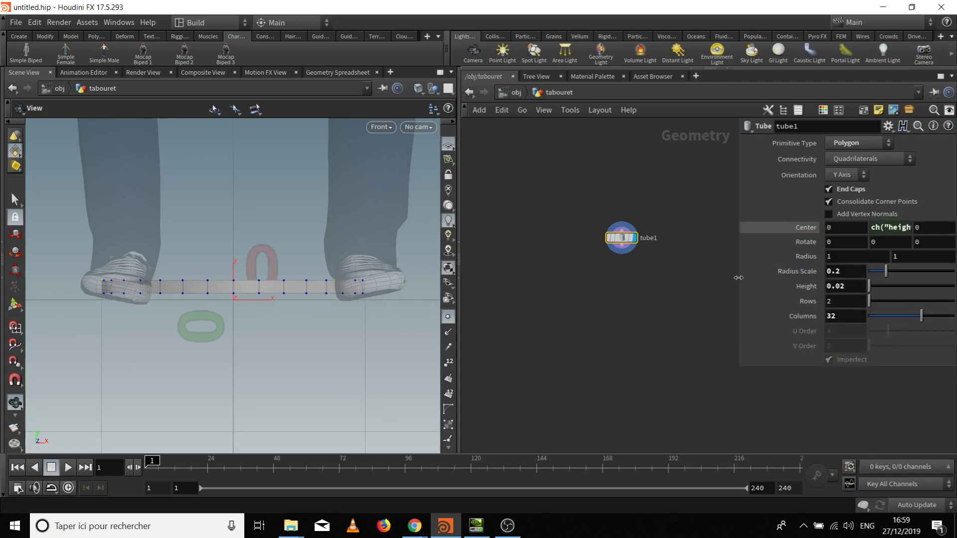
Widen the parameters area, change the Center Y expression to ch("height")*0.5, and return to the perspective view
drag(739, 278, 646, 277)
click(870, 228)
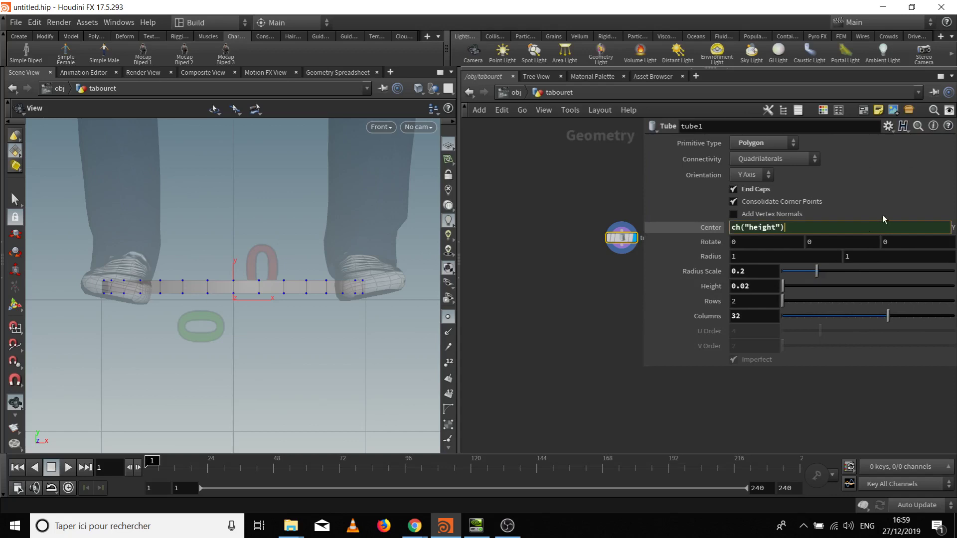
text(*0.5)
key(Return)
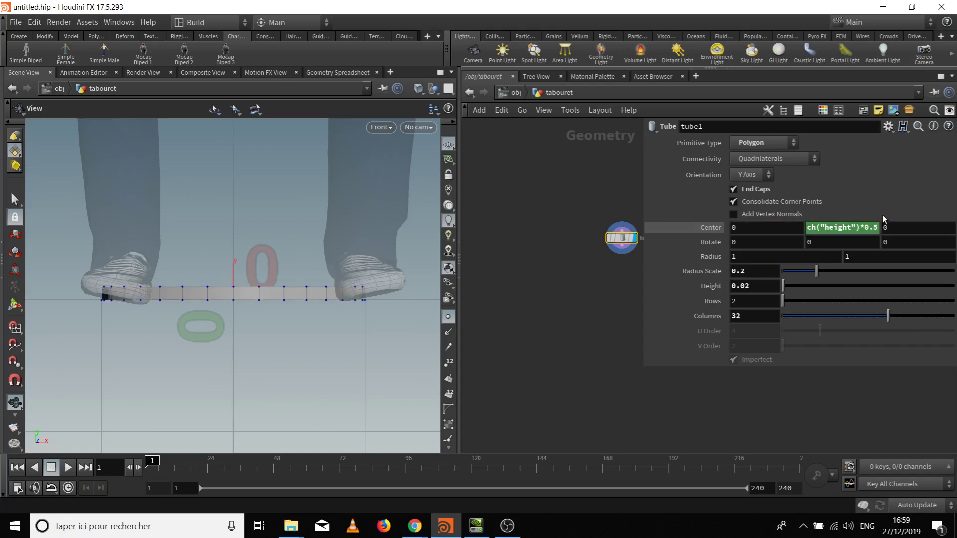
click(714, 227)
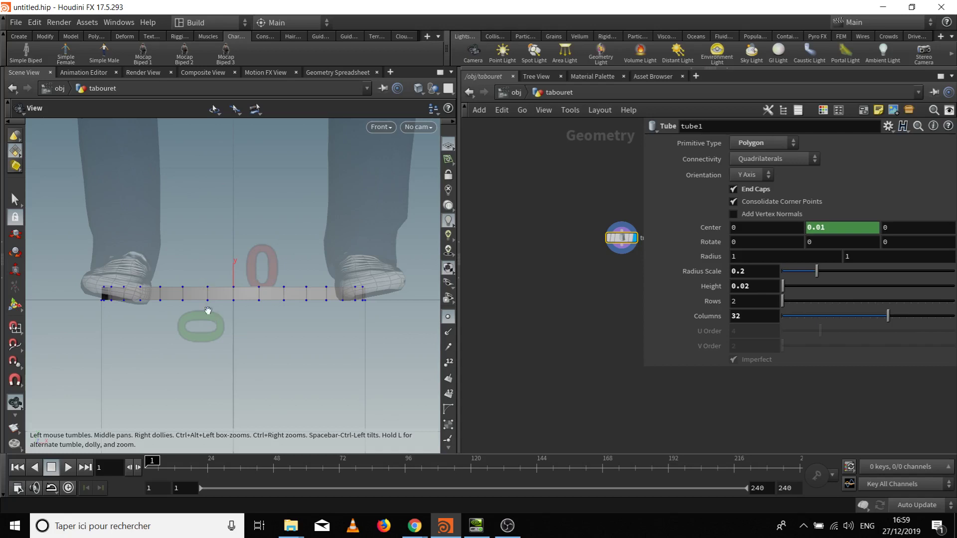
key(space+2)
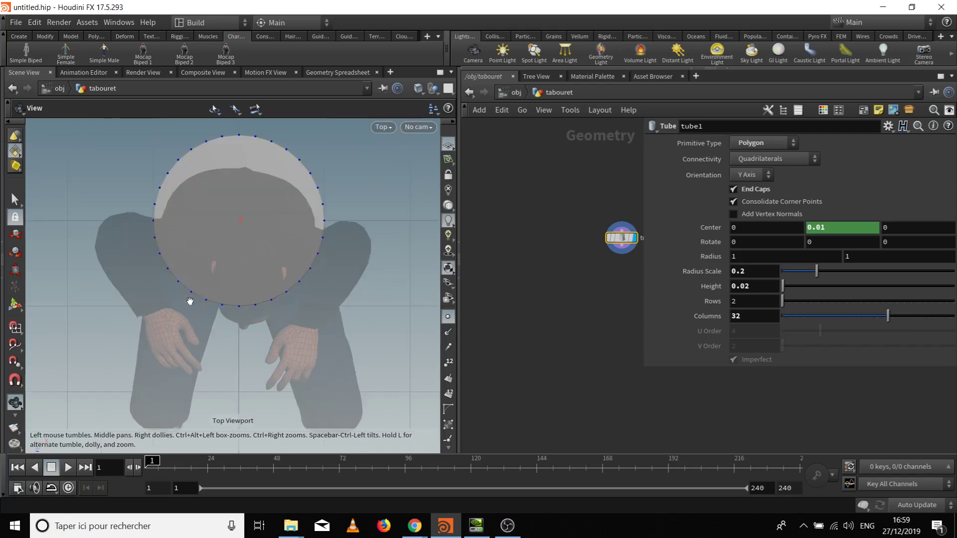
key(space+1)
drag(190, 301, 171, 275)
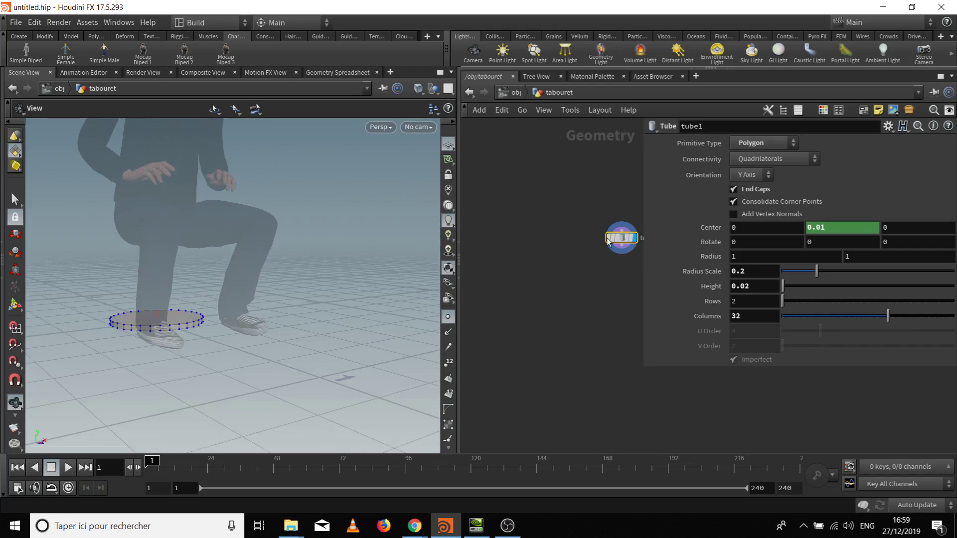
Add a Transform node below tube1, connected to the tube's output
drag(608, 242, 549, 247)
drag(265, 276, 167, 333)
drag(300, 266, 247, 289)
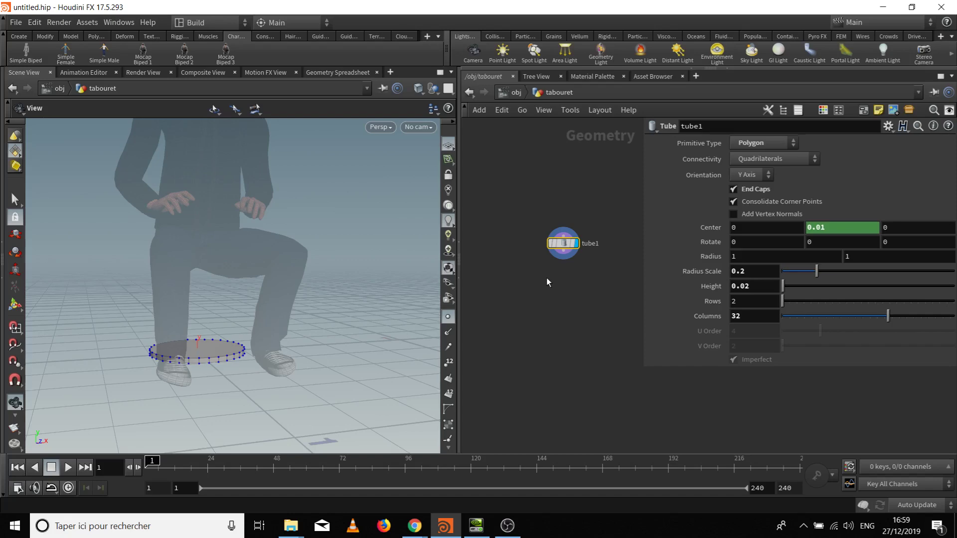
key(Tab)
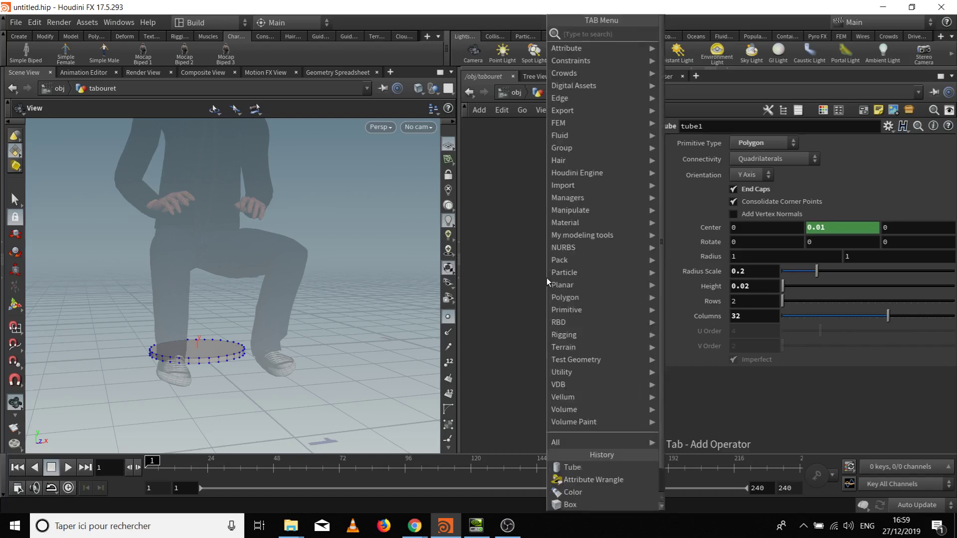
text(tra)
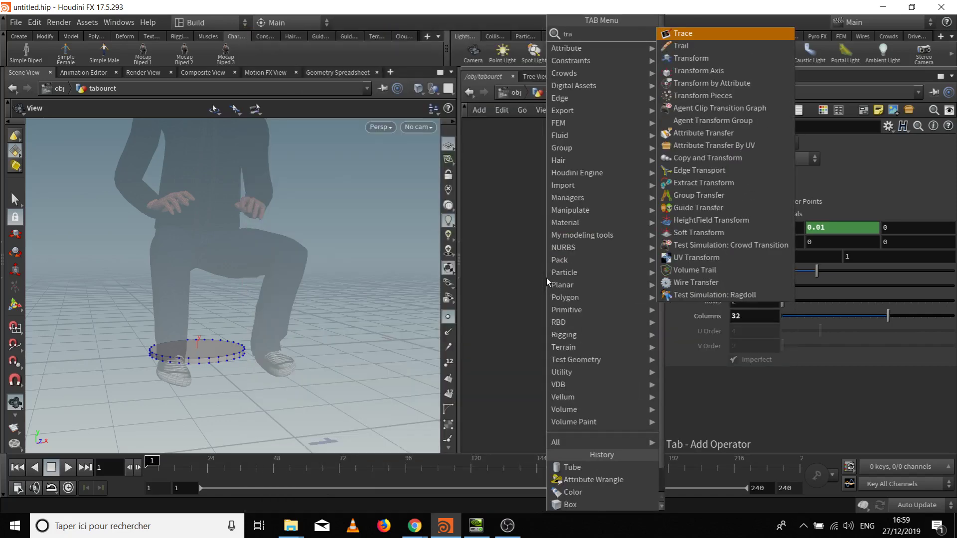
key(Down)
key(Down)
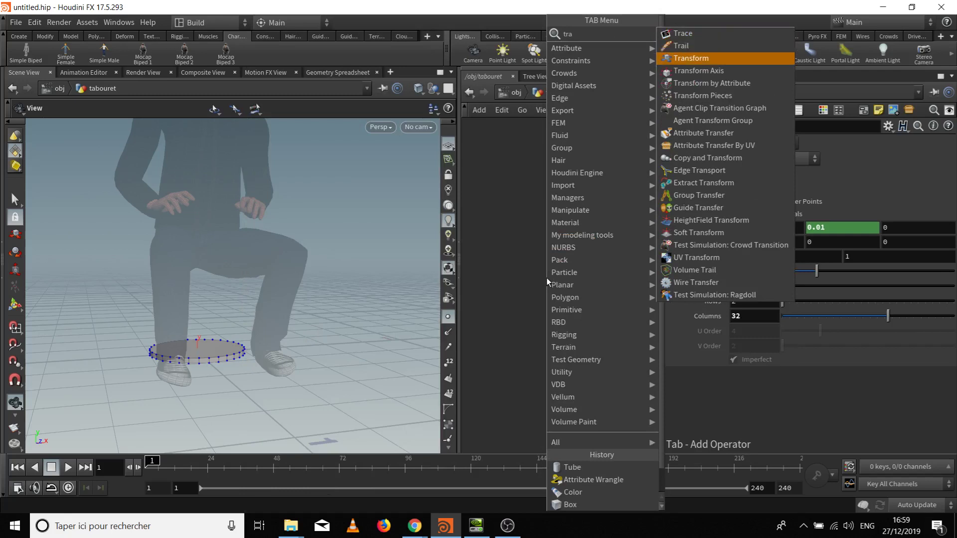
key(Return)
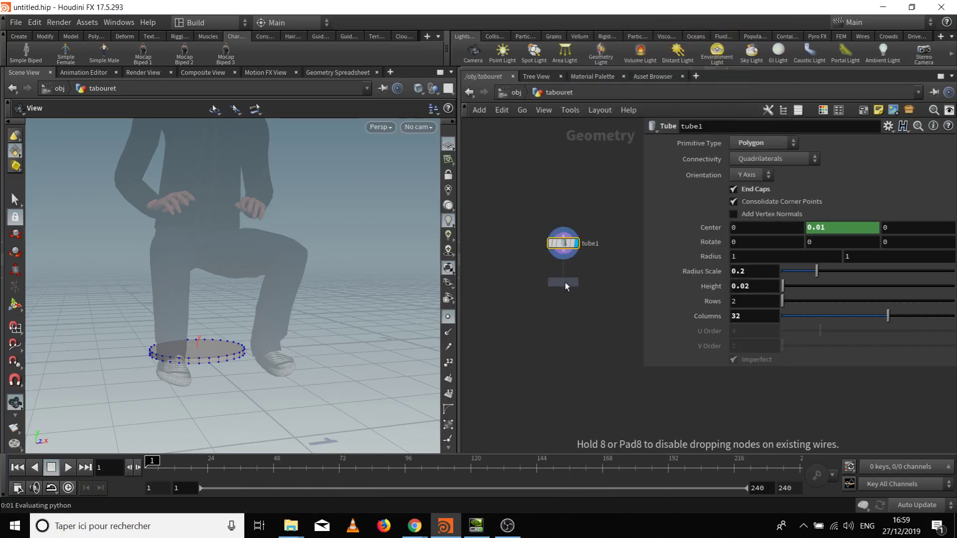
click(564, 282)
drag(567, 236, 566, 270)
middle_drag(613, 261, 569, 239)
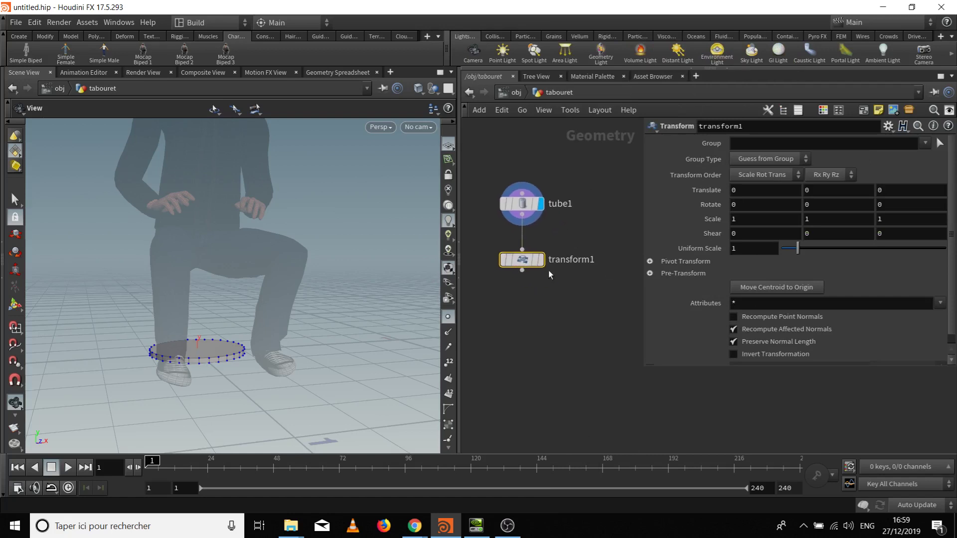
Display the Transform node's result and raise the disc under the seated character with Translate Y at 0.3
click(540, 259)
drag(253, 295, 284, 297)
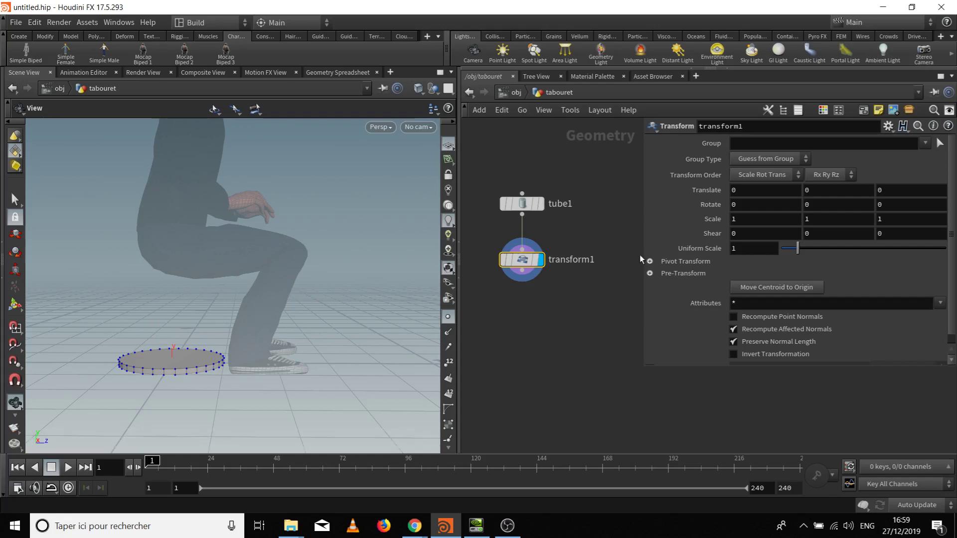
middle_drag(828, 190, 853, 187)
drag(331, 231, 332, 222)
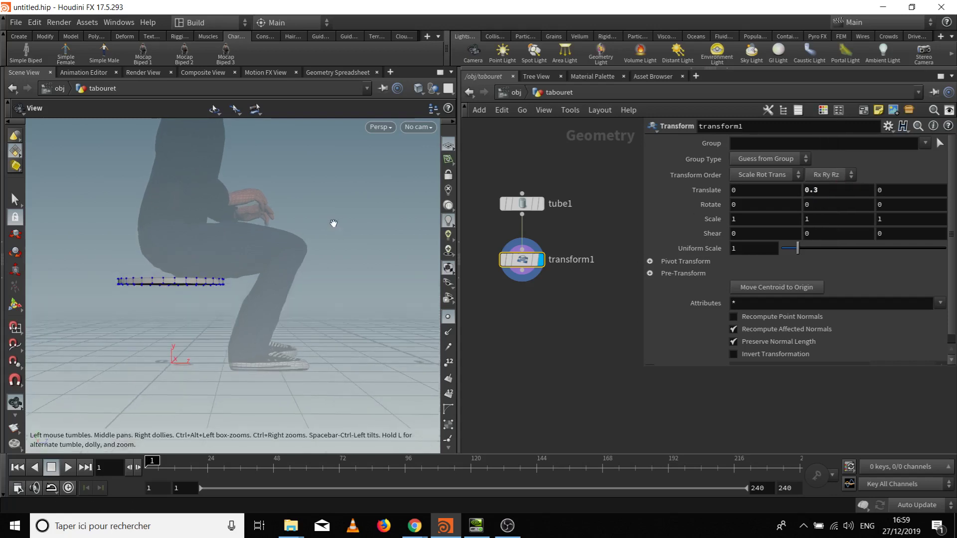
In the back view, try raising the disc under the character with Translate Y at 0.4 and at 0.35
key(space+2)
key(space+3)
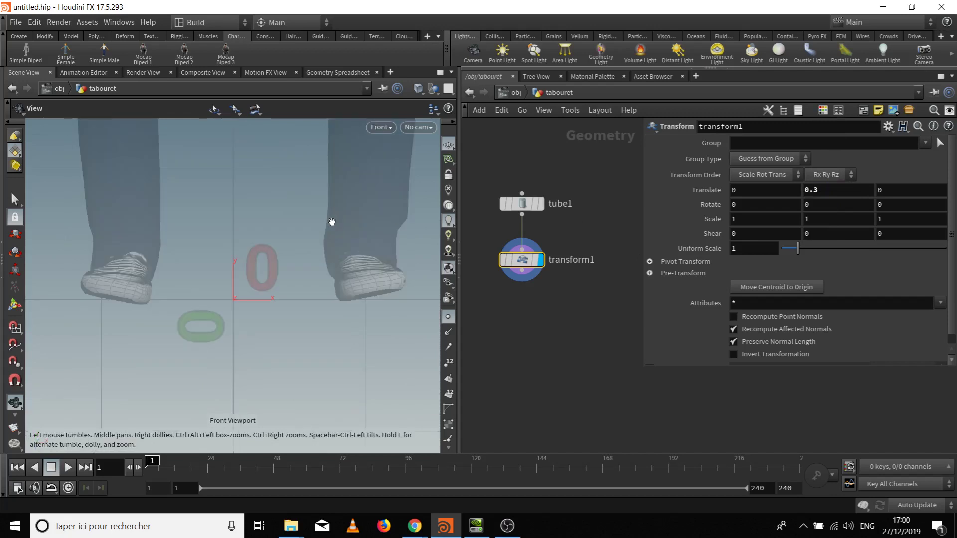
key(space+3)
scroll(258, 319, up, 1)
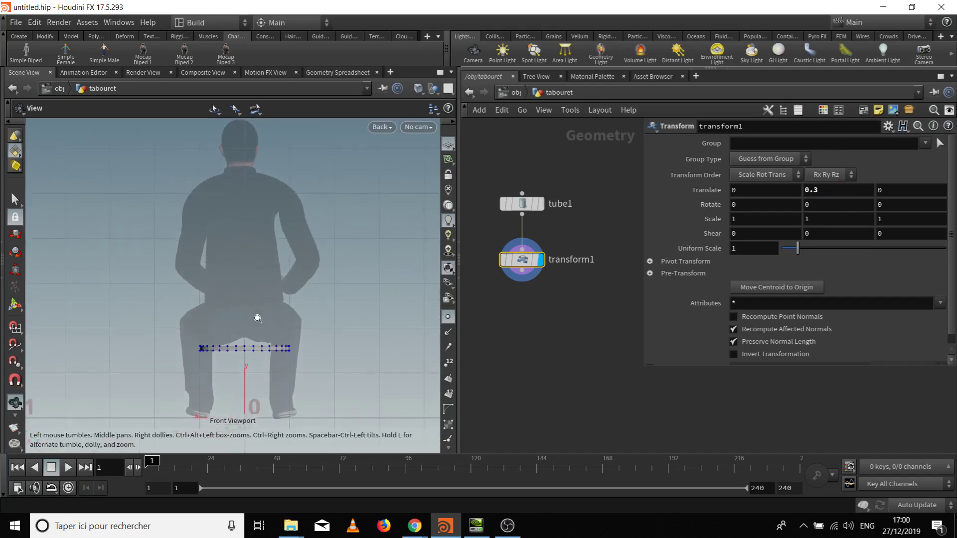
scroll(258, 319, up, 3)
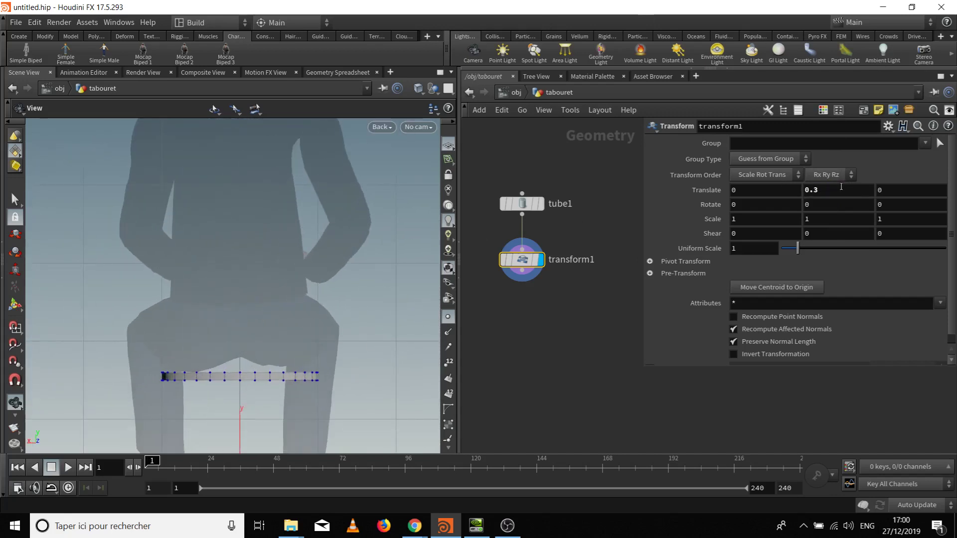
text(4)
key(Return)
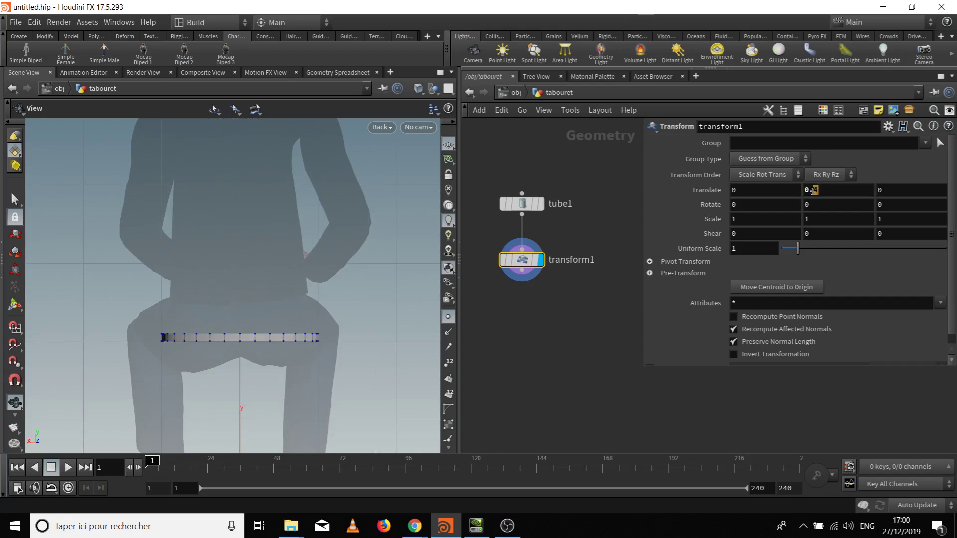
text(.35)
key(Return)
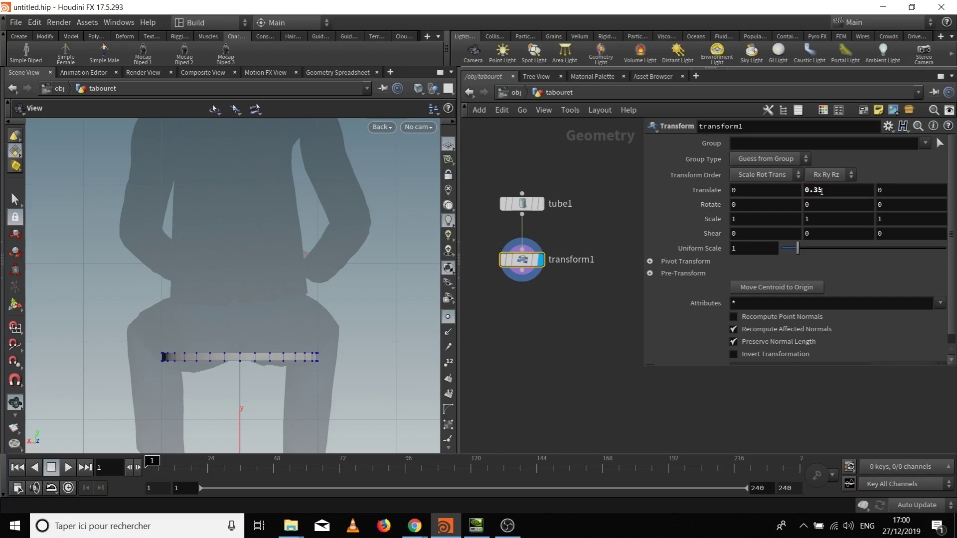
Return to the perspective view and set the disc's Translate Y to 0.32
drag(370, 294, 294, 301)
key(space+2)
key(space+1)
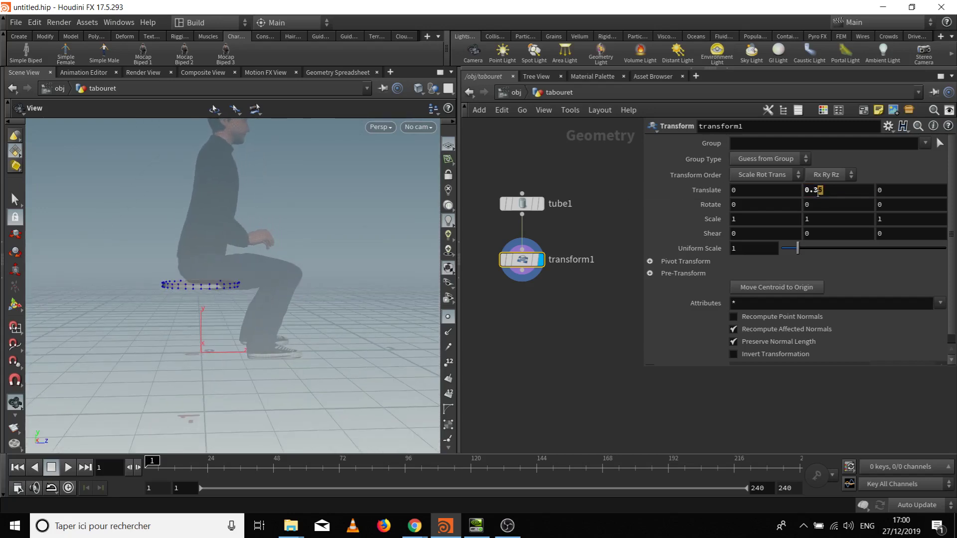
text(2)
key(Return)
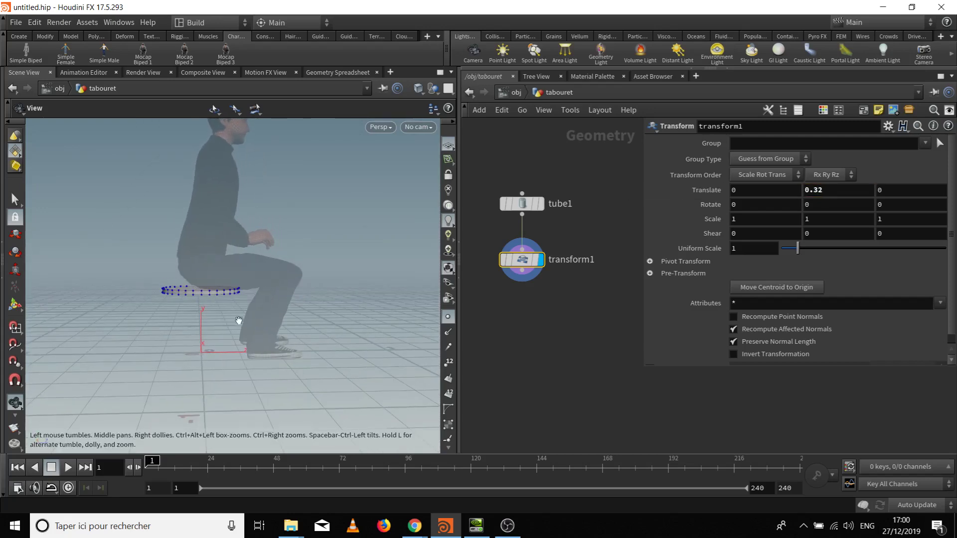
drag(240, 320, 340, 315)
Add a Null node below transform1, connected to its output
click(493, 356)
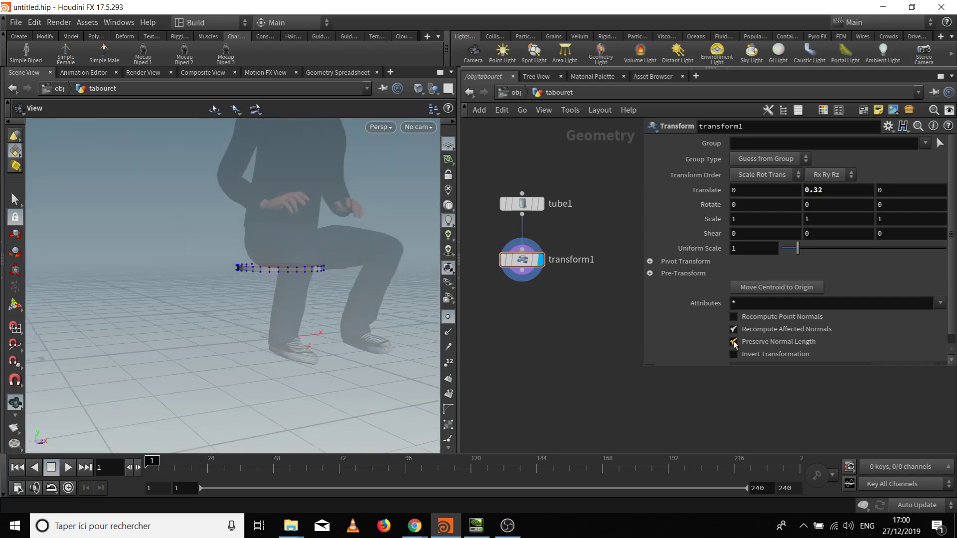
mouse_move(537, 337)
middle_down()
mouse_move(593, 399)
mouse_move(585, 343)
mouse_move(539, 355)
middle_up()
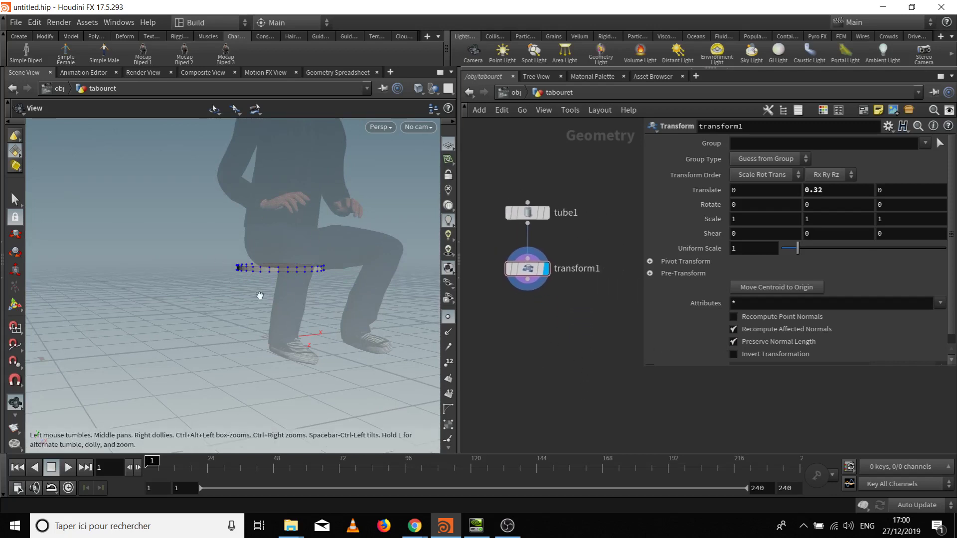
drag(205, 280, 299, 304)
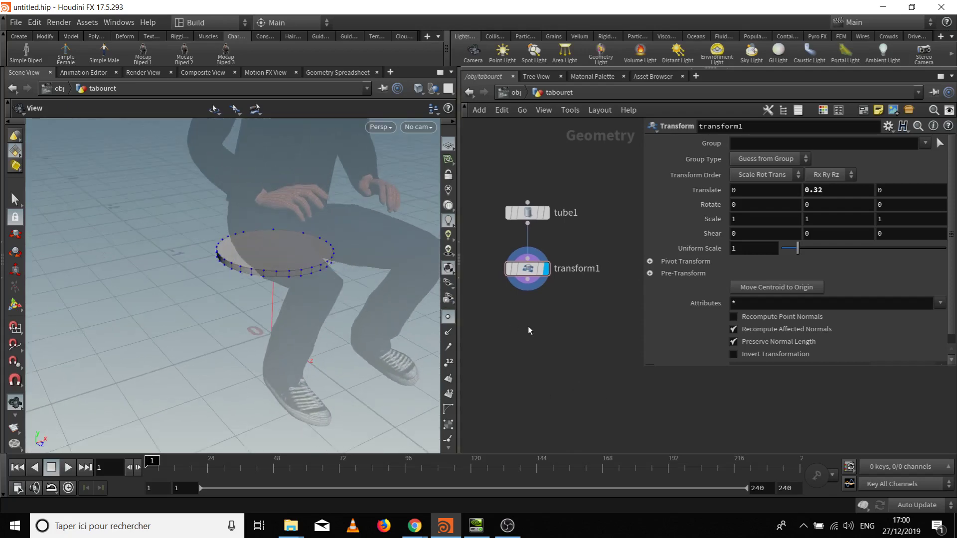
key(Tab)
text(nu)
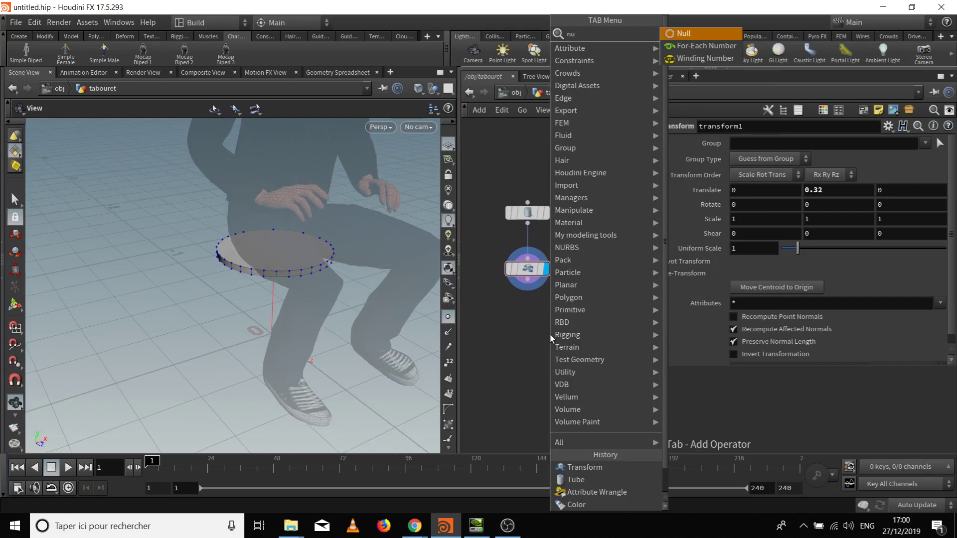
key(Return)
click(546, 329)
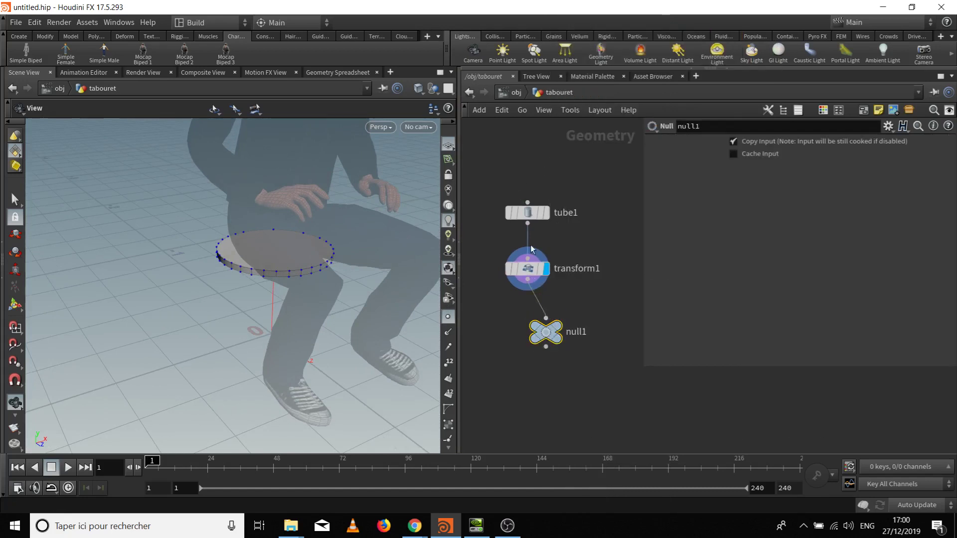
Rename the Null node OUT_plateau, align it under transform1 and display its result
double_click(586, 331)
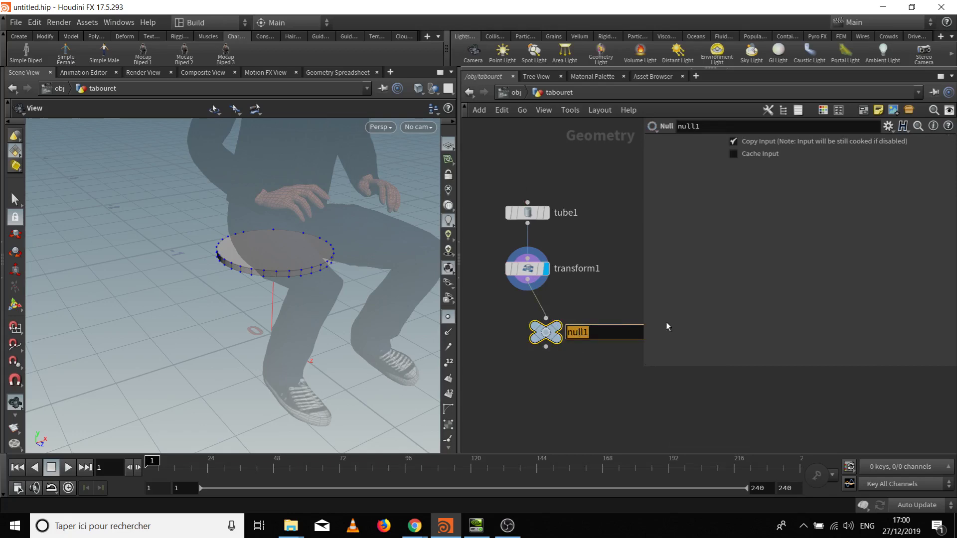
text(OUT_plateau)
key(Return)
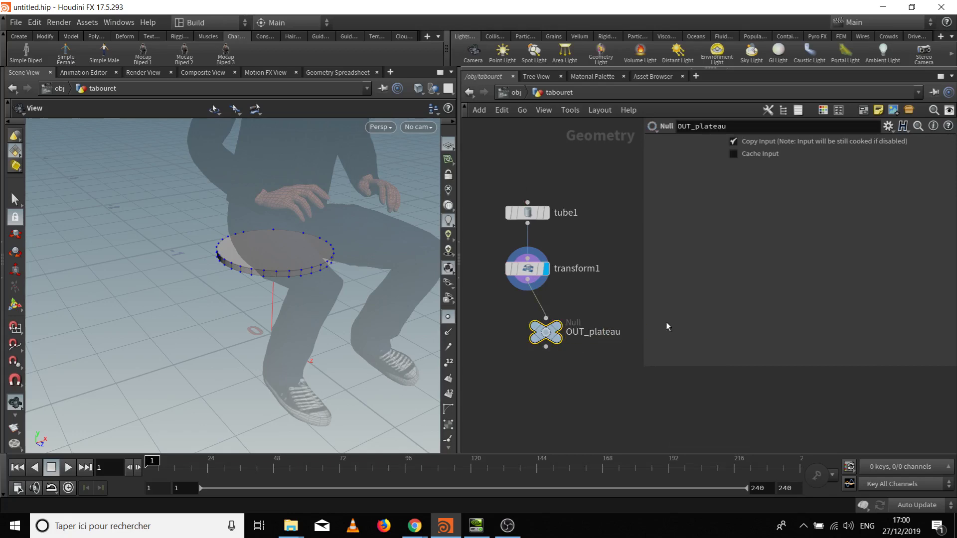
drag(563, 326, 552, 327)
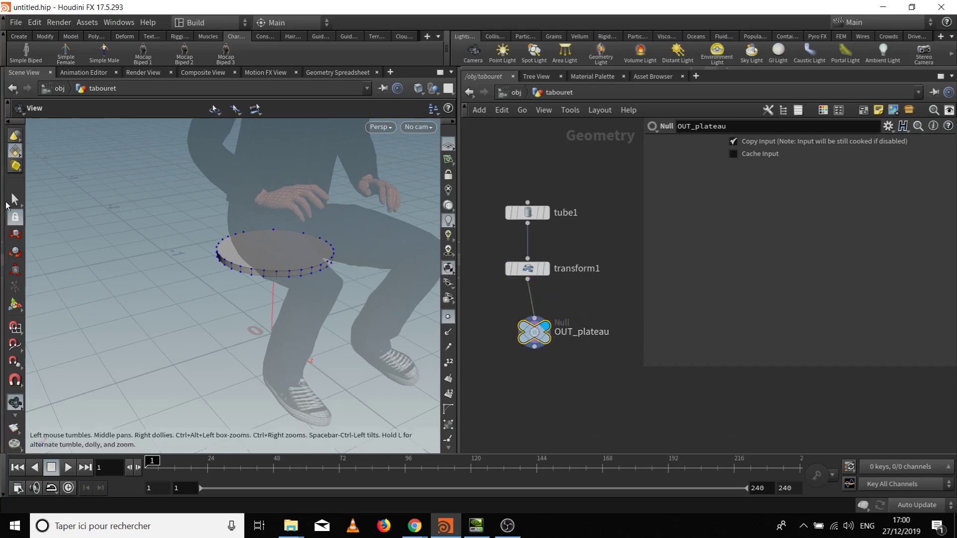
Reveal the scene's node tree to examine the tabouret hierarchy, and collapse it again
click(3, 261)
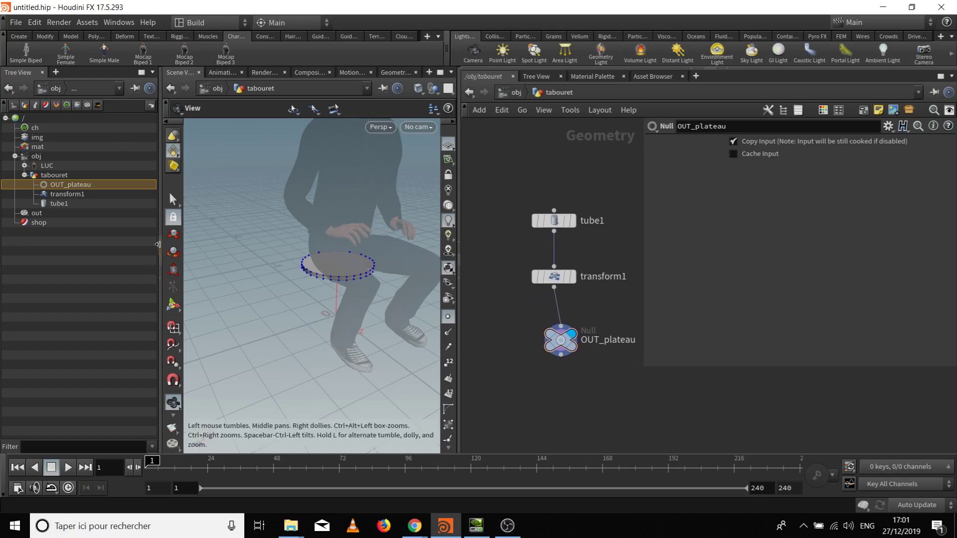
click(158, 244)
drag(368, 320, 284, 299)
middle_drag(492, 300, 541, 302)
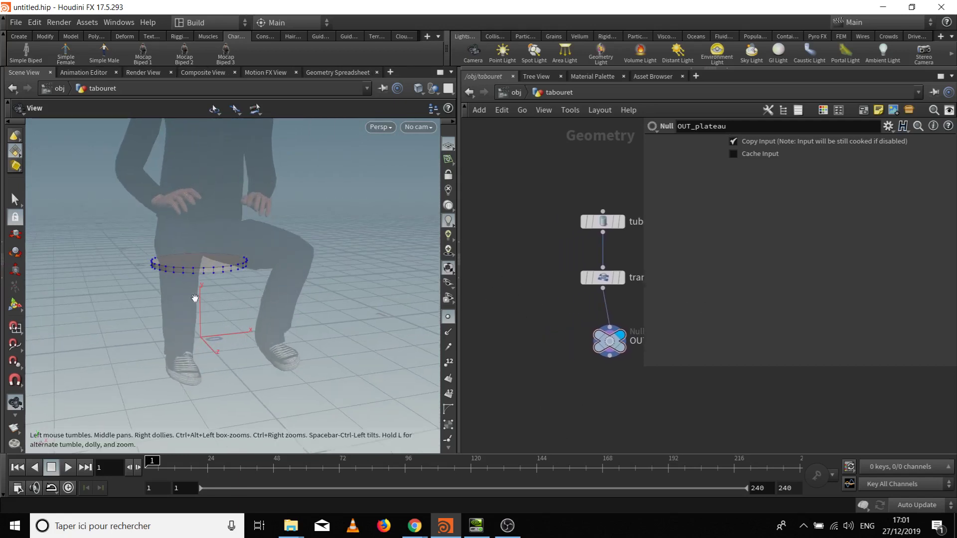
Duplicate the tube1 node beside the original and rename the copy jambe
drag(195, 299, 259, 288)
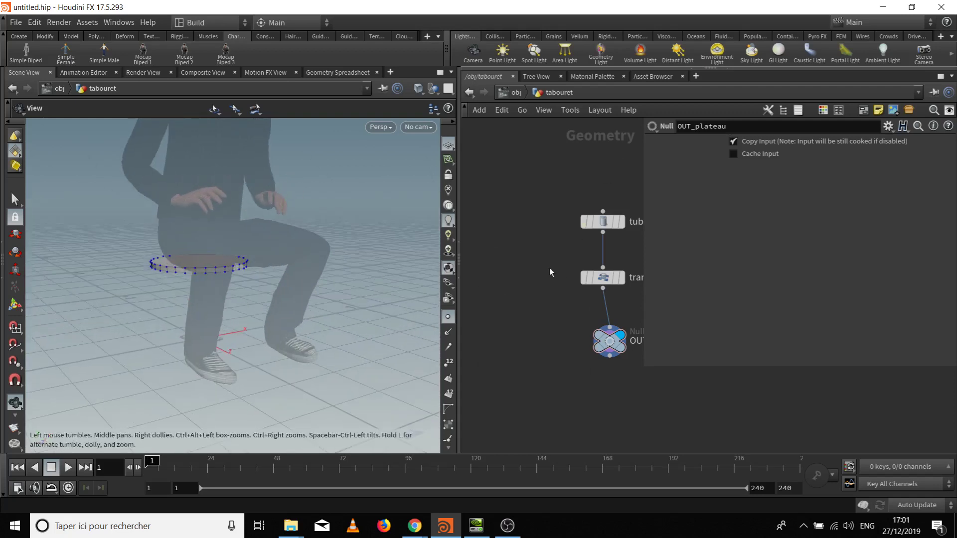
mouse_move(605, 220)
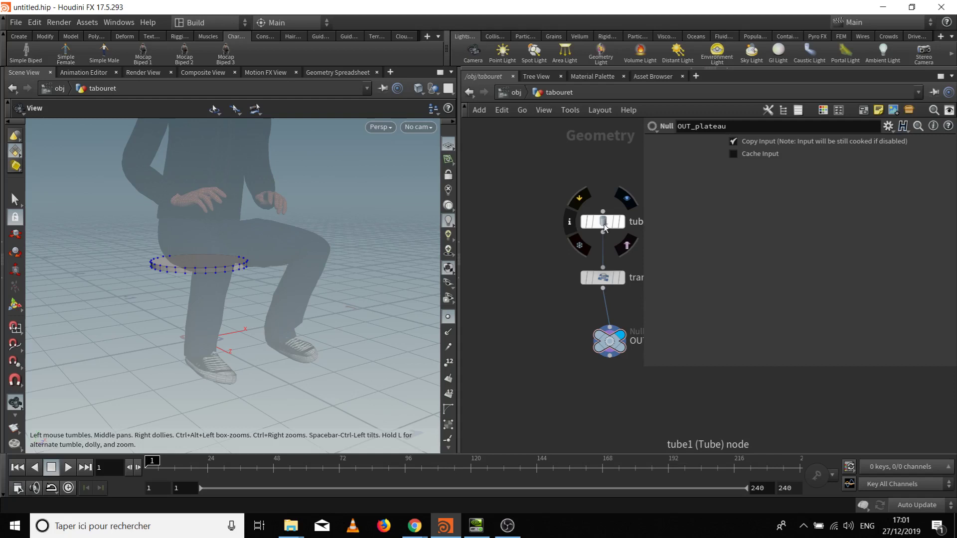
alt+drag(606, 220, 489, 220)
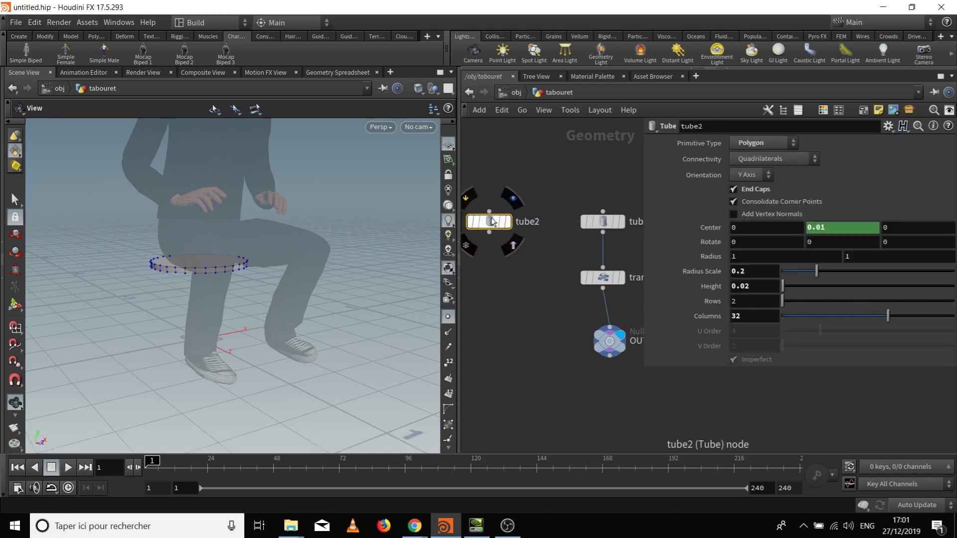
double_click(528, 223)
text(jambe)
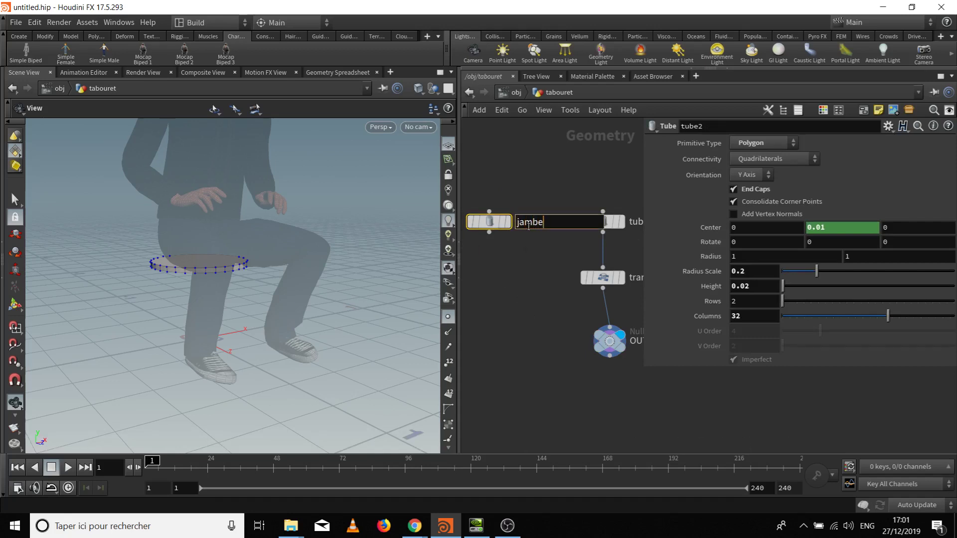
key(Return)
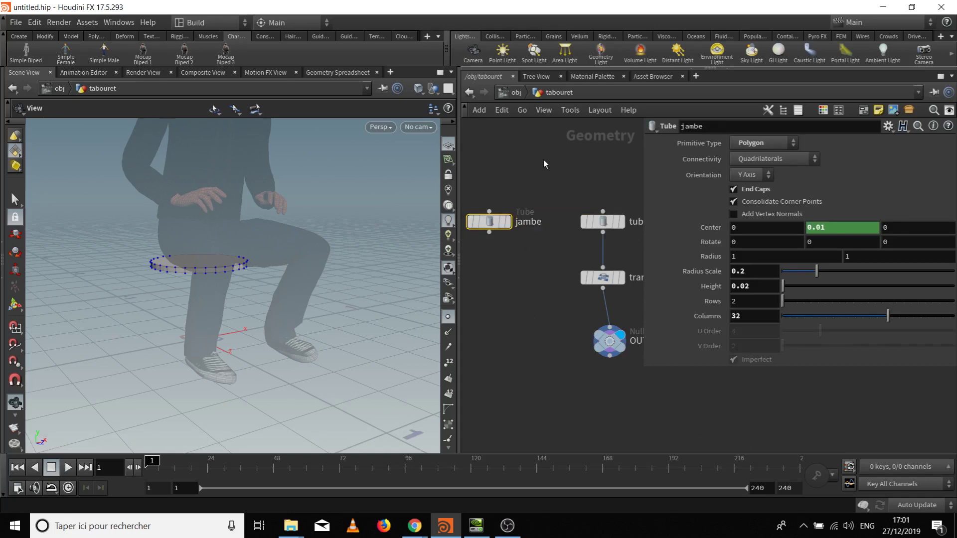
Show OUT_plateau as a template and display the jambe tube
middle_drag(596, 385, 538, 353)
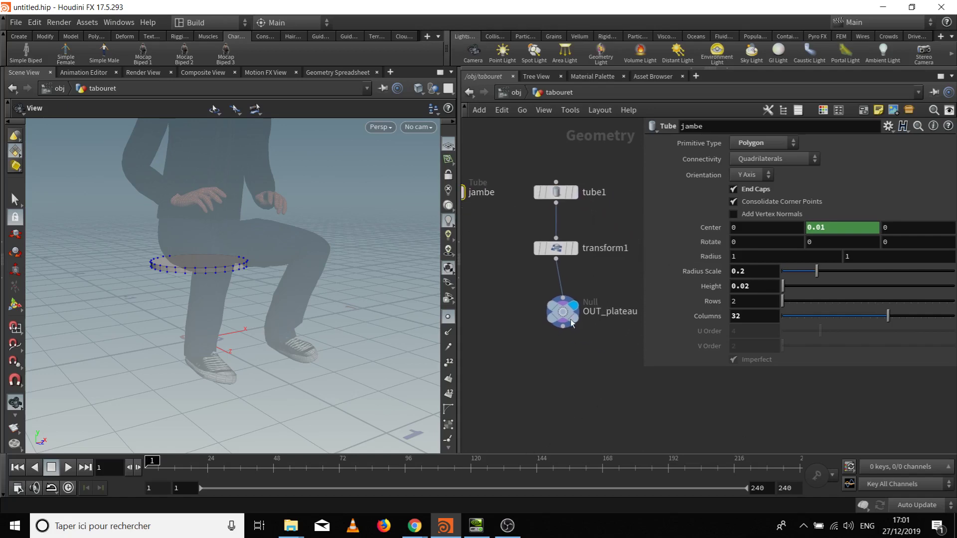
mouse_move(556, 313)
scroll(568, 313, up, 3)
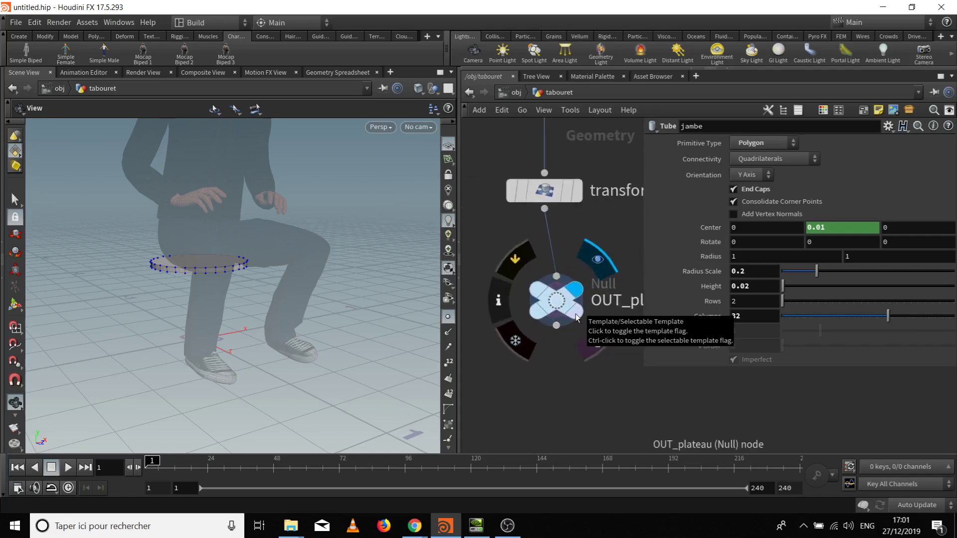
middle_drag(534, 366, 572, 373)
scroll(572, 373, down, 3)
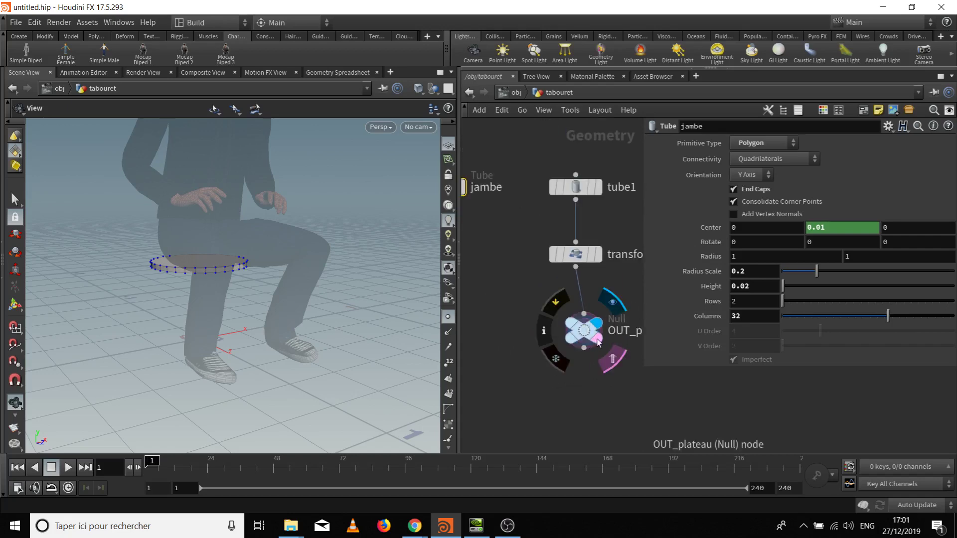
middle_drag(506, 169, 519, 183)
mouse_move(514, 209)
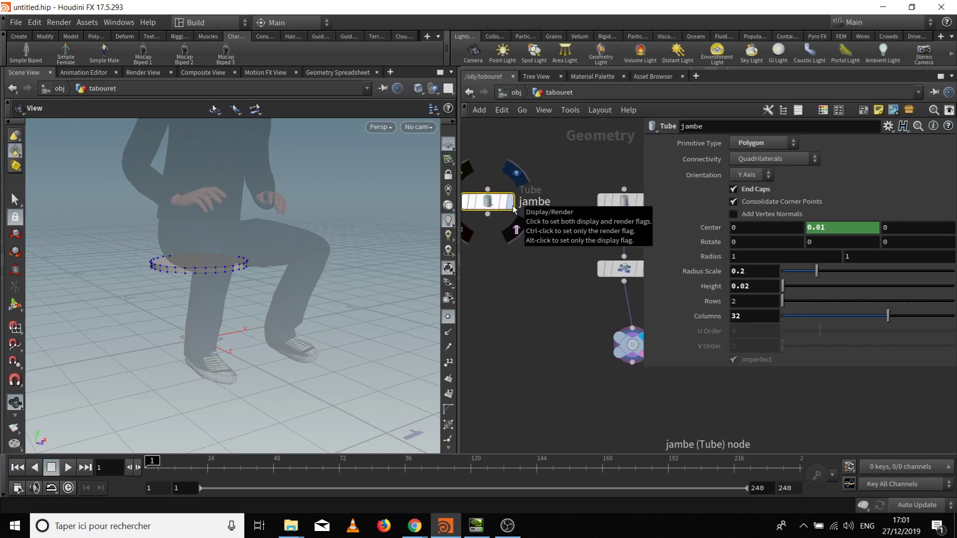
click(512, 205)
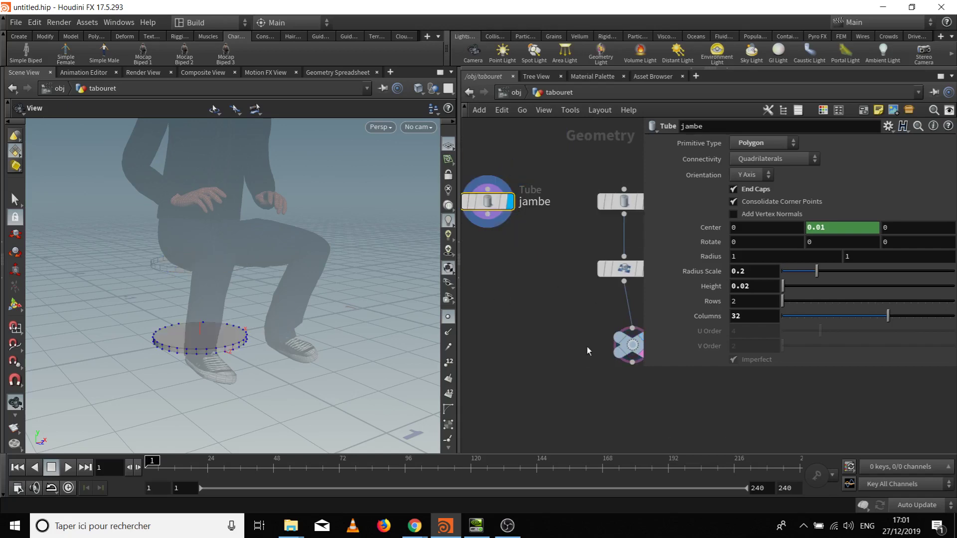
middle_drag(587, 346, 528, 280)
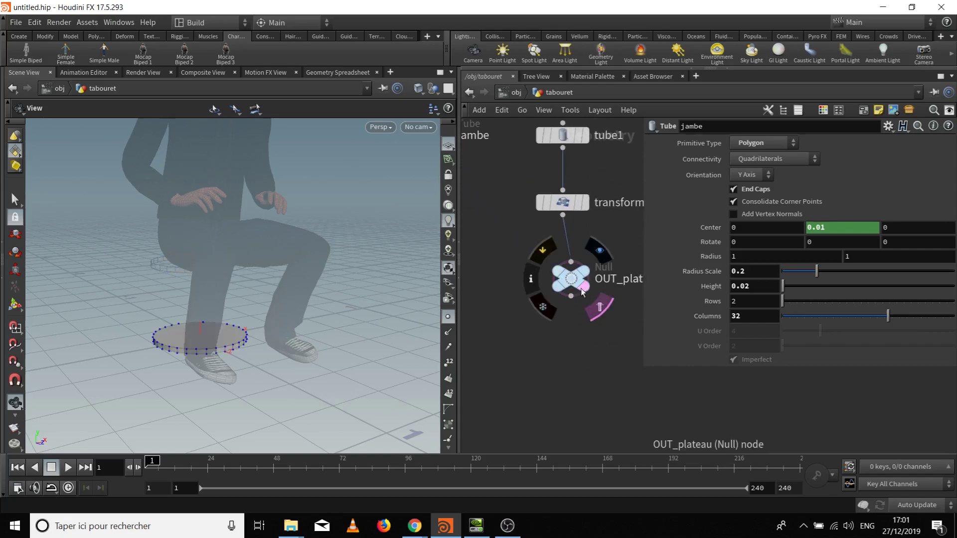
Narrow the jambe tube with Radius Scale at 0.01, and refine it to 0.015
drag(193, 287, 140, 289)
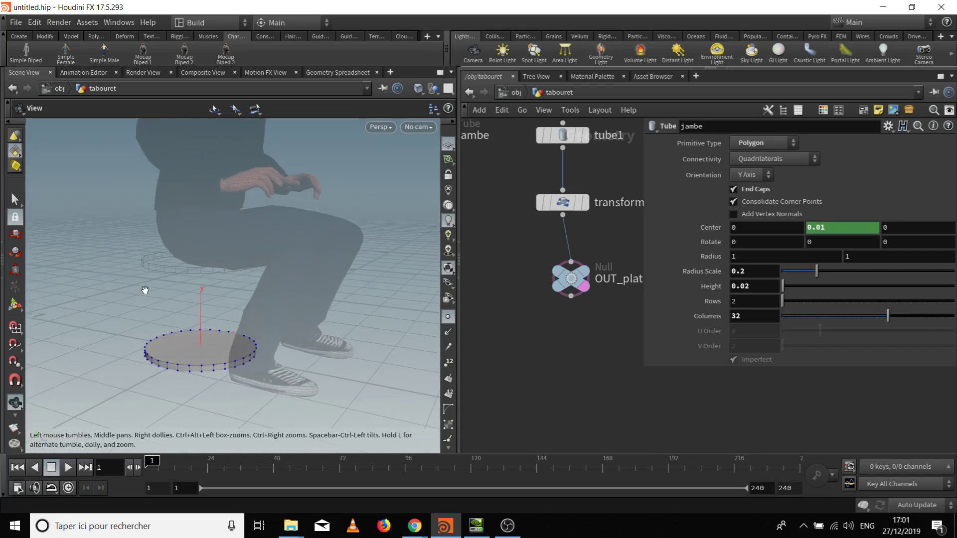
drag(257, 359, 241, 379)
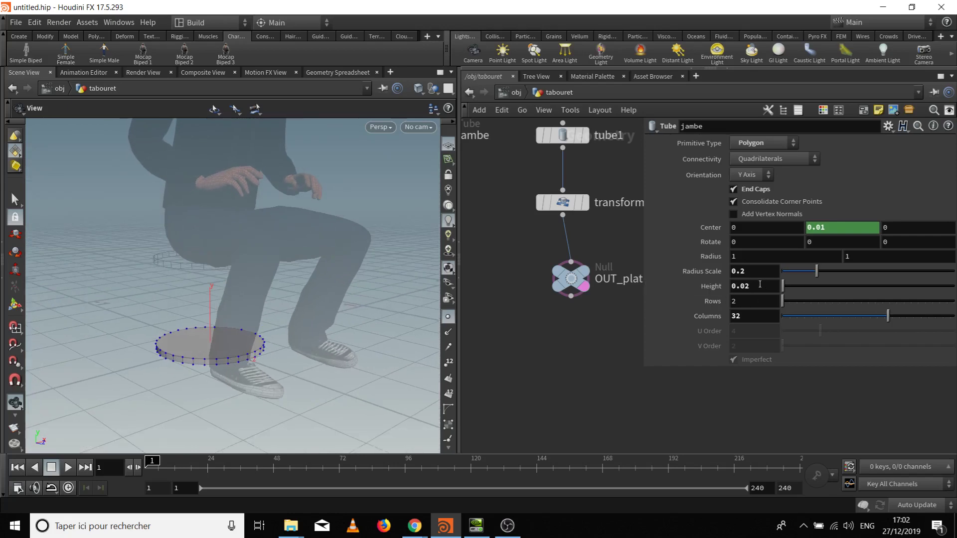
double_click(742, 271)
key(Return)
right_drag(279, 299, 249, 314)
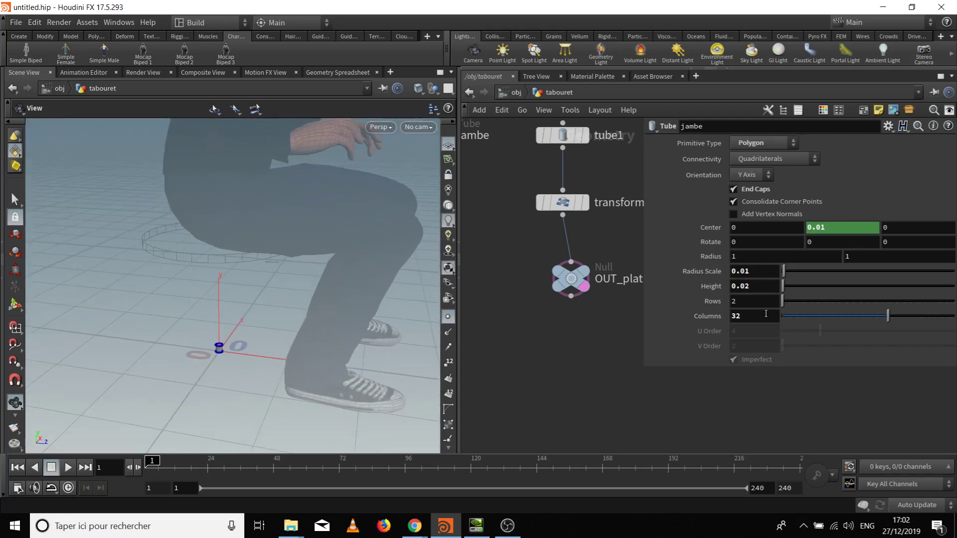
click(754, 277)
key(Return)
mouse_move(389, 285)
mouse_down()
mouse_move(381, 273)
mouse_move(384, 299)
mouse_up()
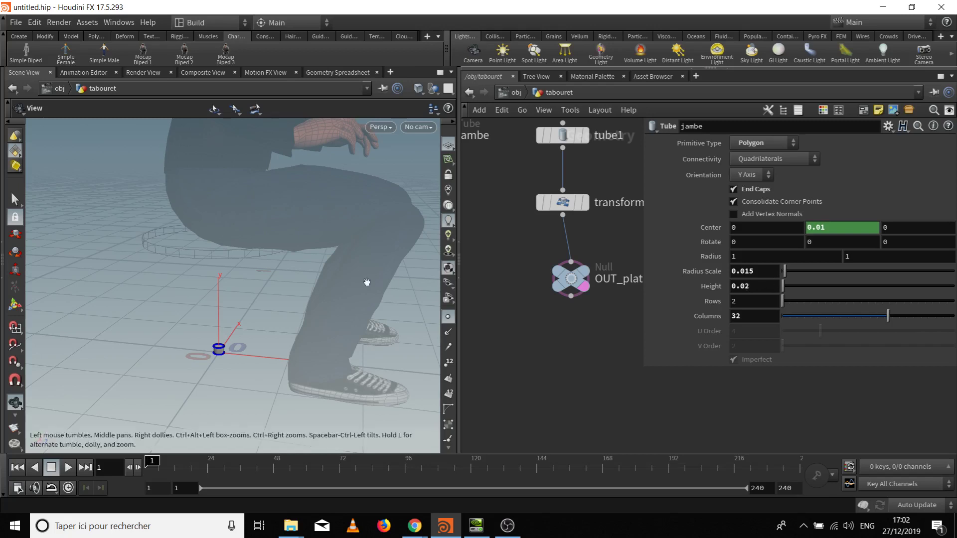
Raise the jambe tube's Height to 0.32 so the leg reaches the seat's underside
drag(367, 282, 206, 318)
drag(194, 271, 156, 289)
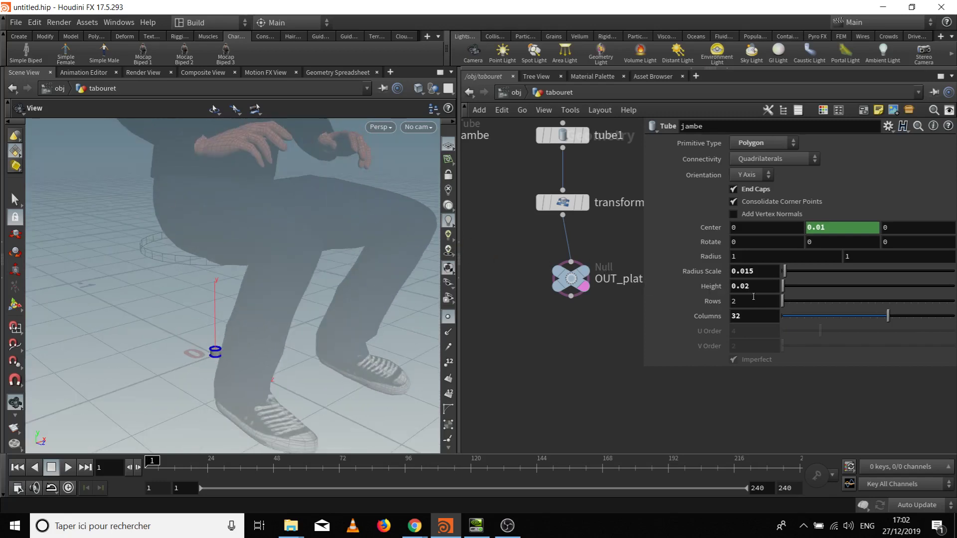
middle_drag(753, 294, 779, 277)
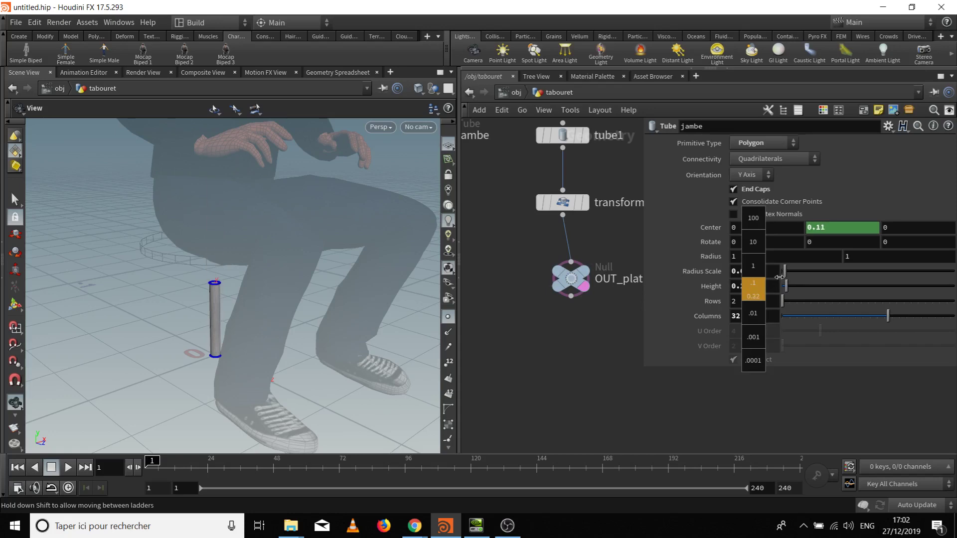
drag(175, 272, 183, 247)
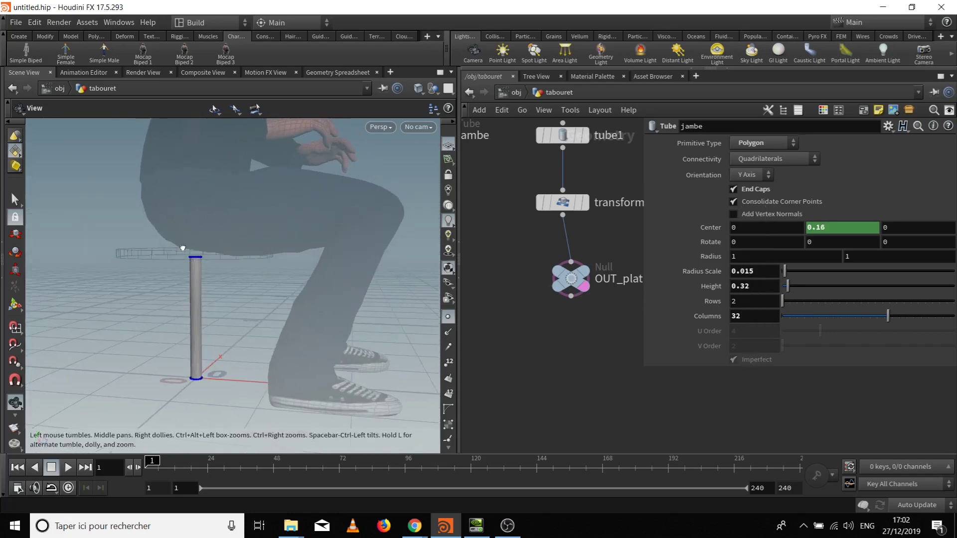
Link the jambe tube's Height to transform1's Translate Y with a relative channel reference
mouse_move(532, 180)
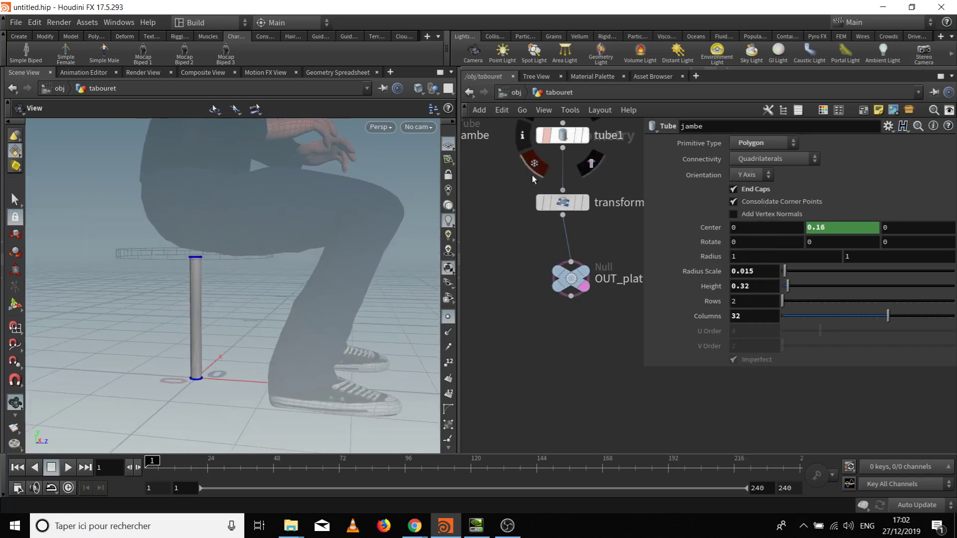
drag(196, 298, 188, 254)
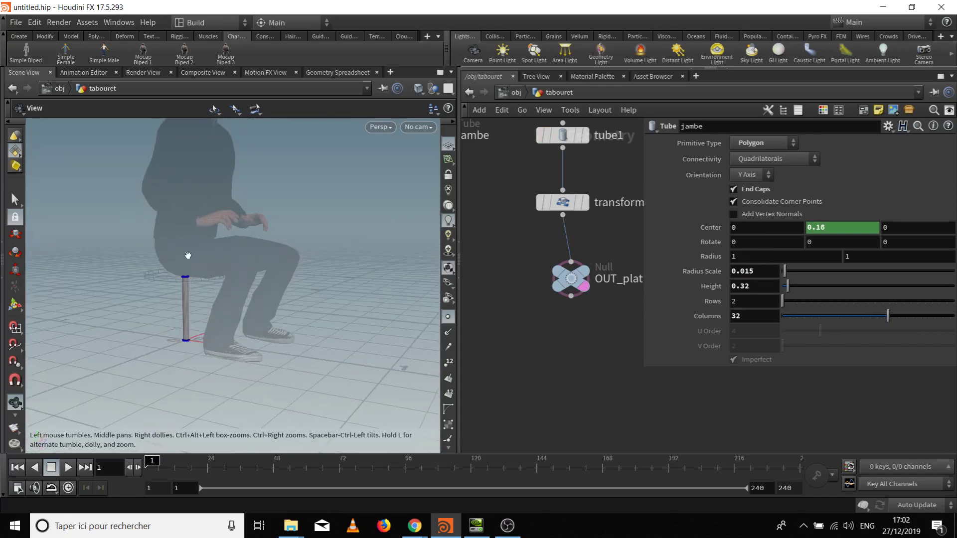
middle_drag(530, 192, 606, 251)
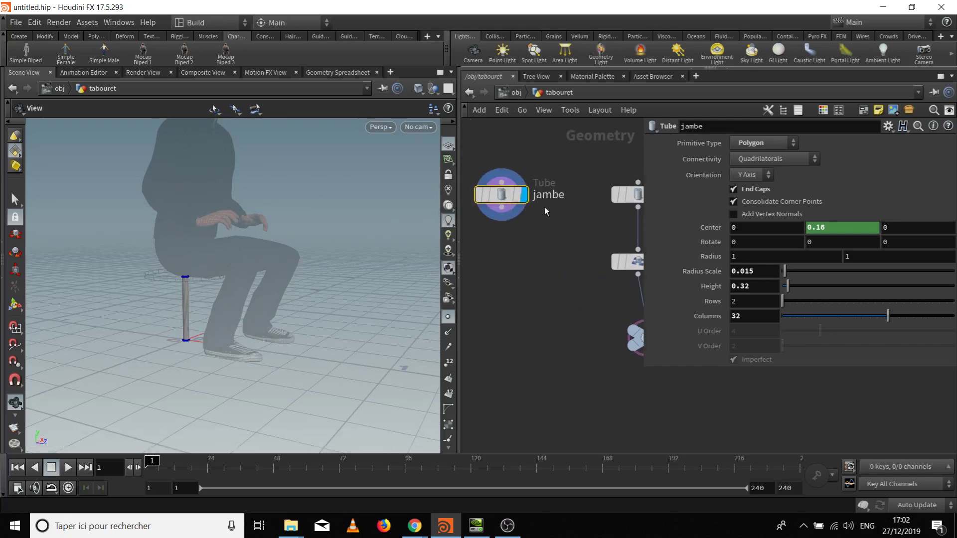
middle_drag(557, 326, 469, 263)
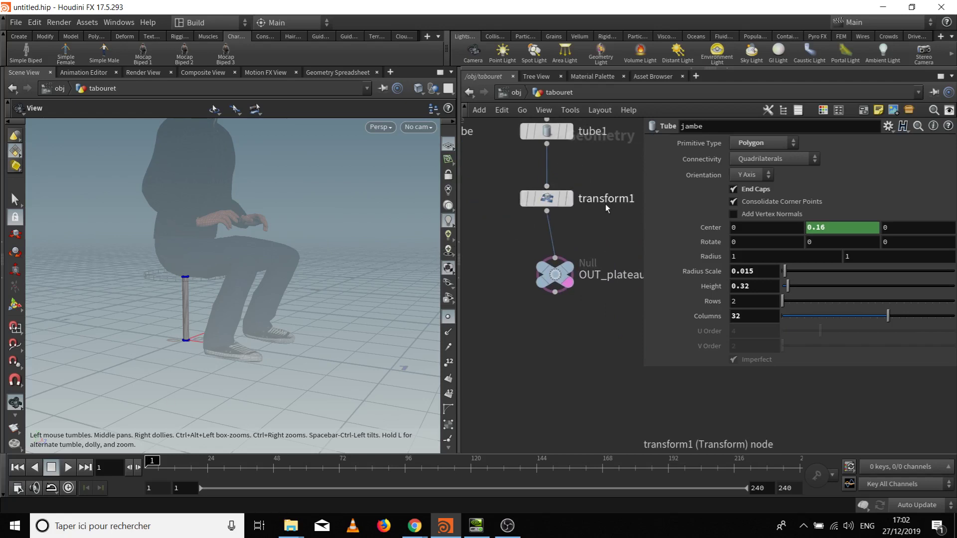
click(552, 202)
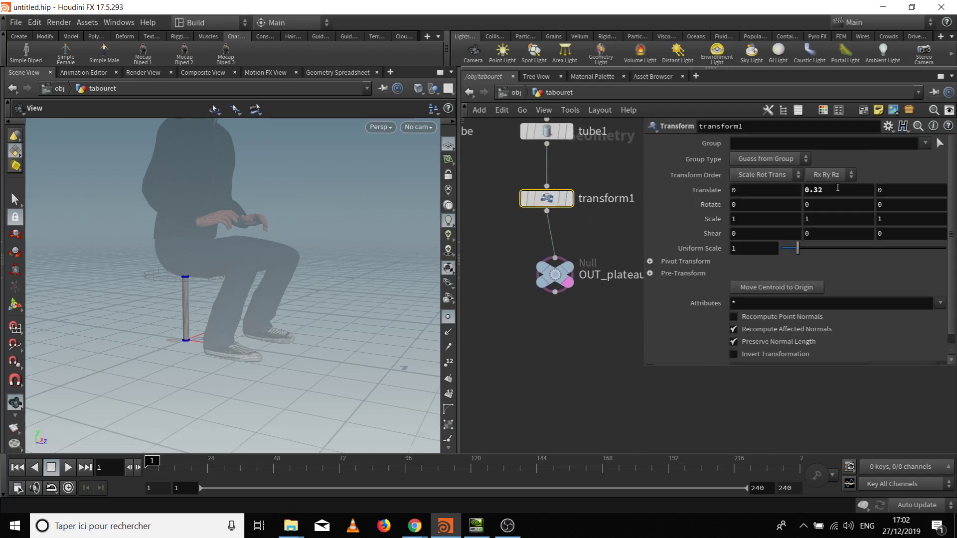
right_click(824, 190)
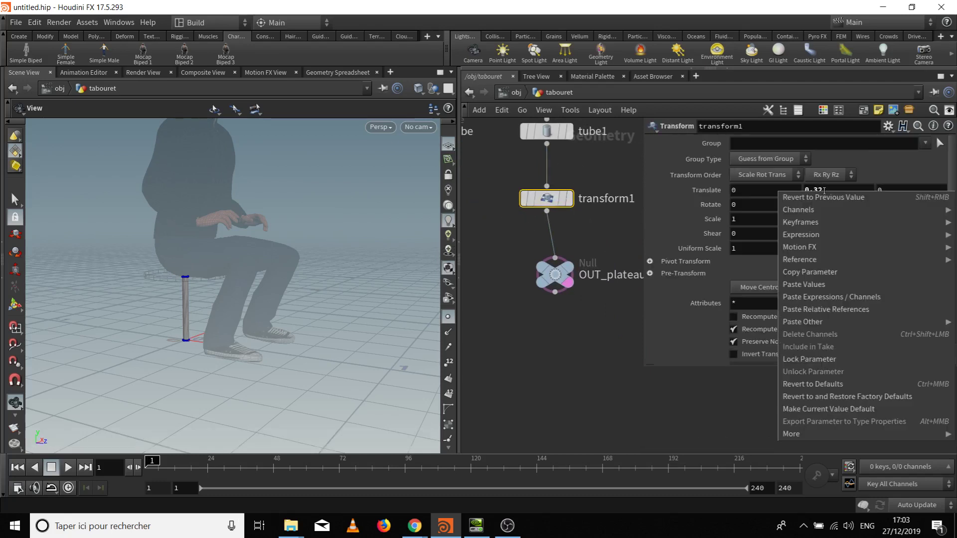
click(841, 274)
middle_drag(561, 377, 657, 428)
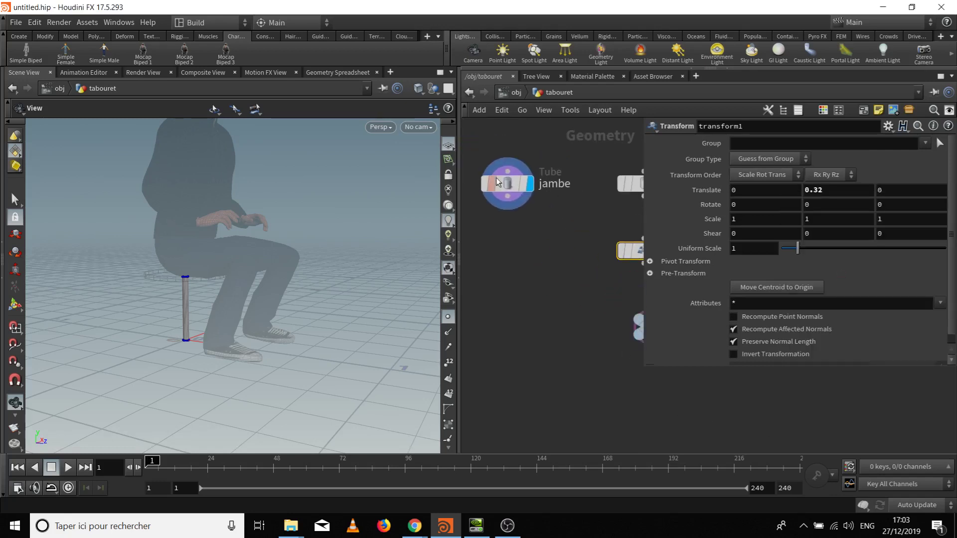
click(509, 183)
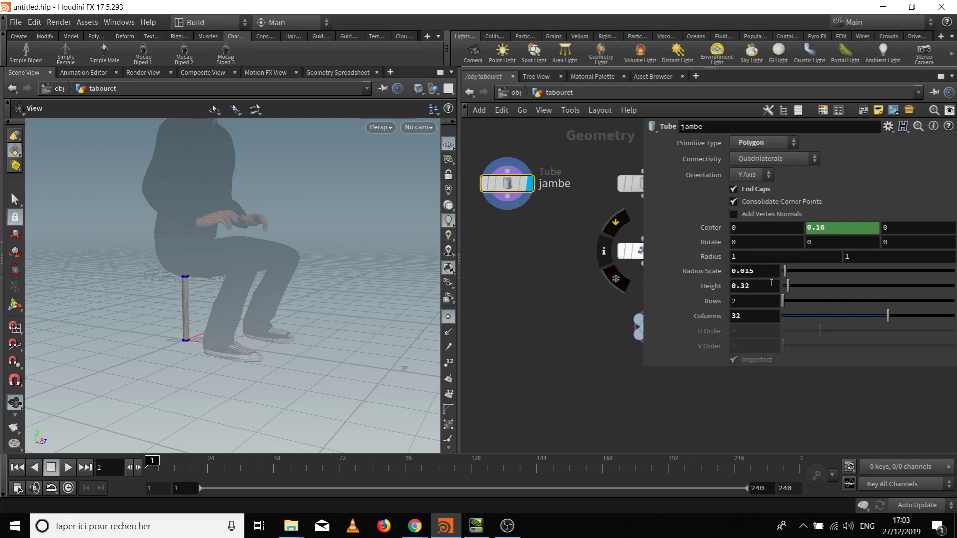
right_click(753, 288)
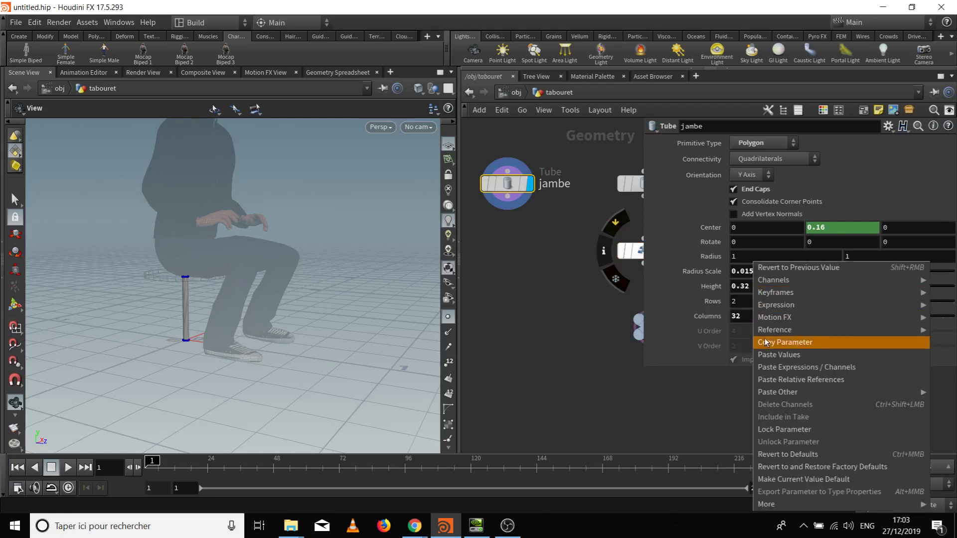
click(774, 379)
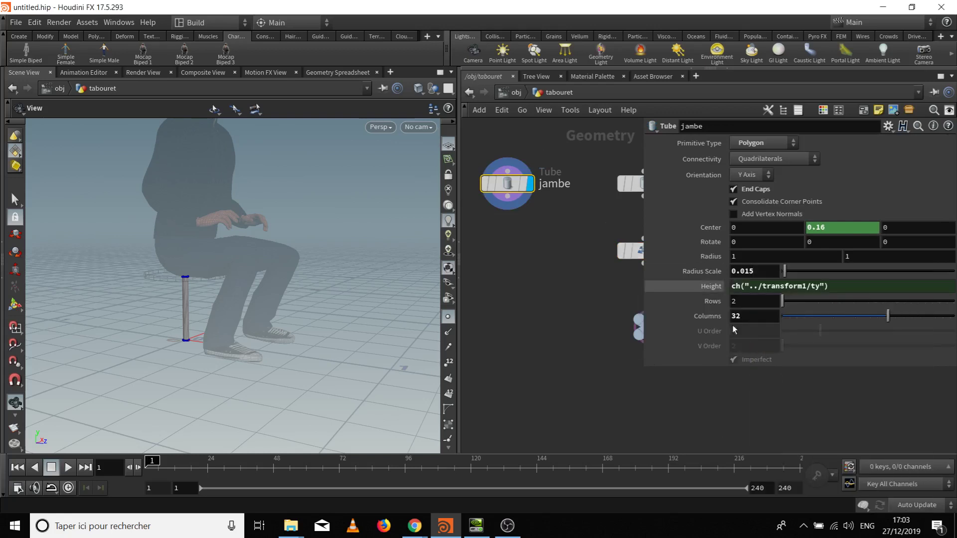
Vary transform1's Translate Y temporarily to test that the leg's height follows the seat
drag(210, 249, 302, 267)
middle_drag(532, 272, 488, 263)
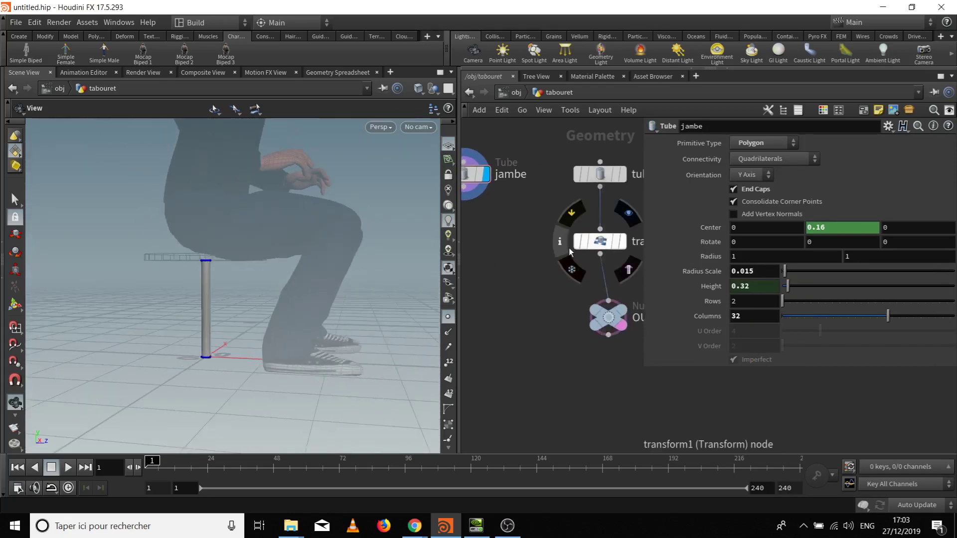
click(600, 241)
mouse_move(830, 195)
middle_down()
mouse_move(877, 189)
mouse_move(831, 200)
middle_up()
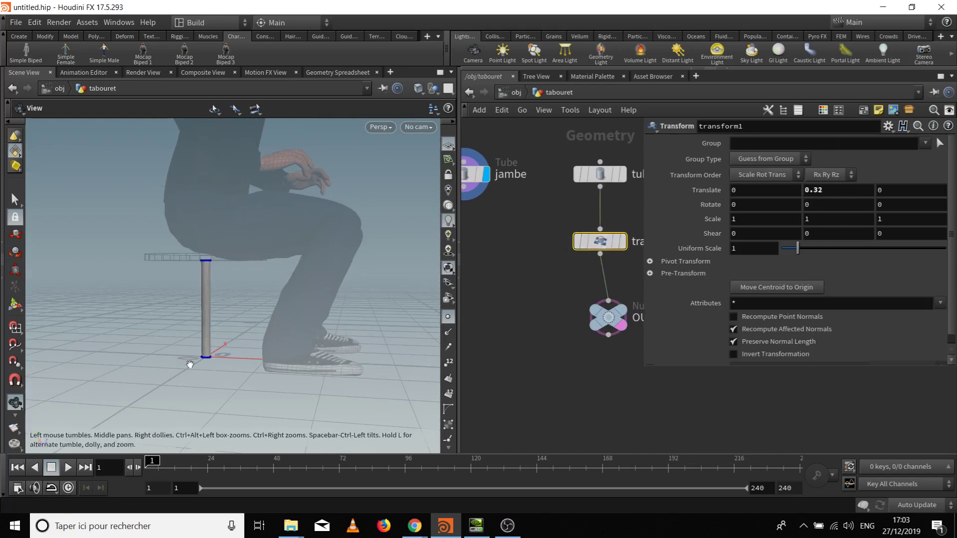
Set the jambe tube's Columns to 16
middle_drag(511, 235, 545, 255)
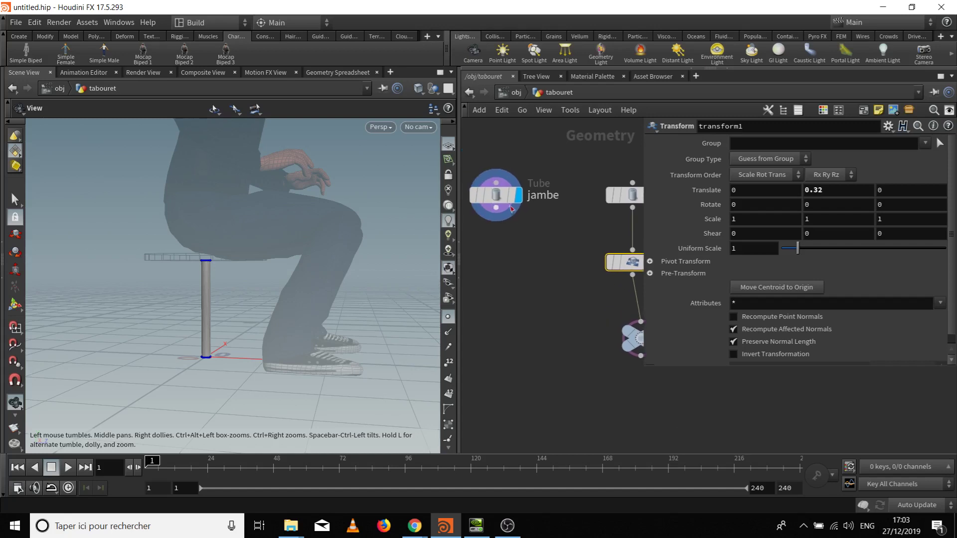
right_drag(380, 277, 307, 277)
middle_drag(307, 277, 268, 239)
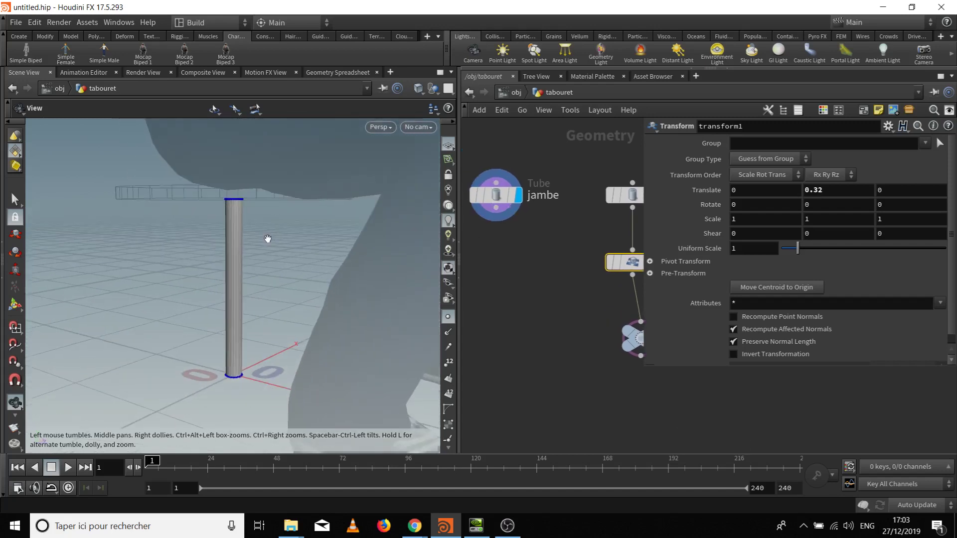
click(497, 194)
click(767, 320)
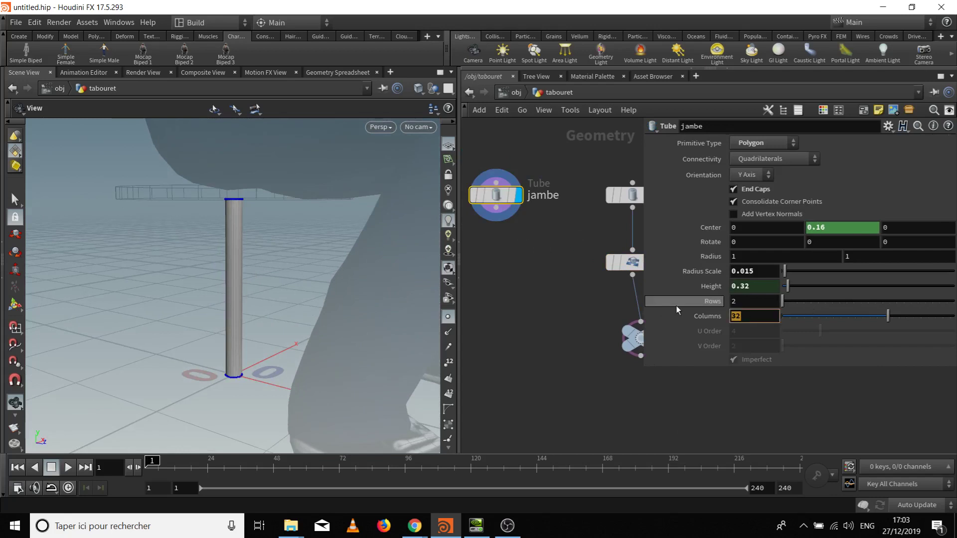
text(16)
key(Return)
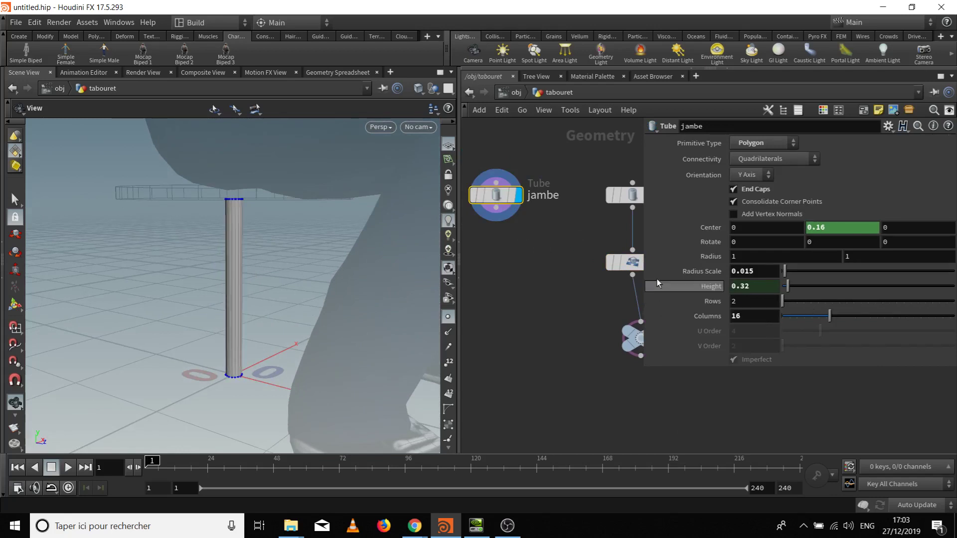
Shift the jambe tube sideways under the seat by setting its Center X to -0.1
drag(369, 239, 224, 259)
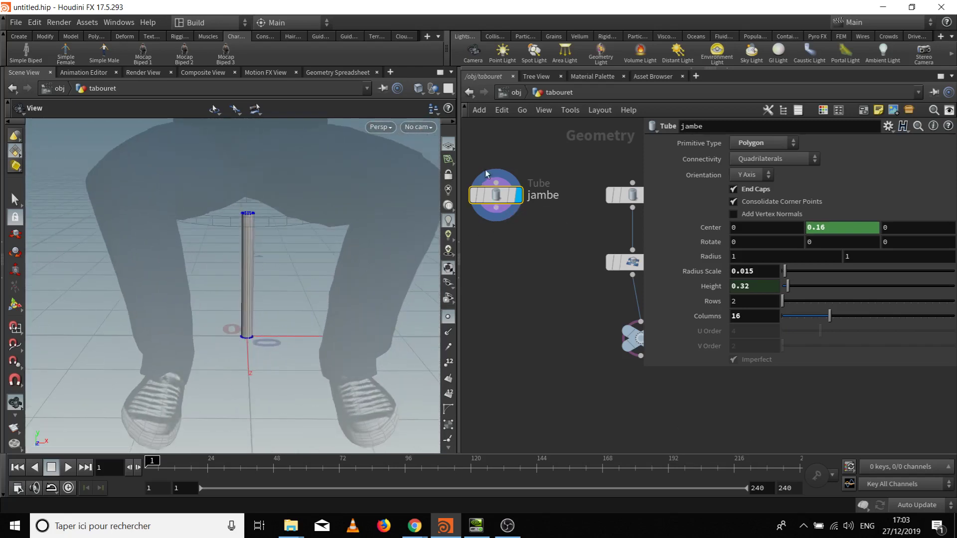
mouse_move(491, 192)
drag(247, 257, 232, 273)
middle_drag(769, 228, 748, 229)
drag(260, 292, 324, 326)
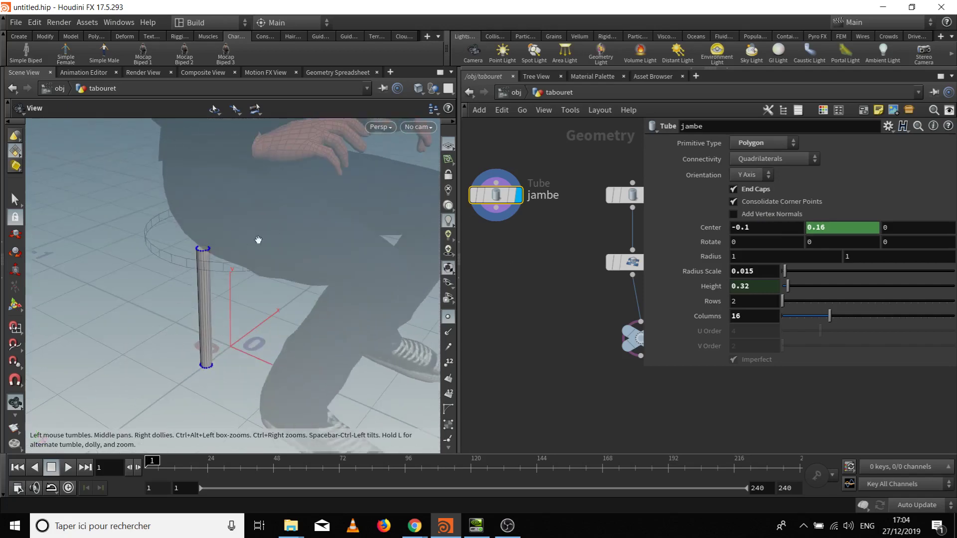
Copy tube1's Radius Scale parameter for referencing and select the jambe node
mouse_move(237, 246)
mouse_down()
mouse_move(249, 235)
mouse_move(229, 240)
mouse_move(234, 227)
mouse_move(216, 220)
mouse_move(249, 244)
mouse_move(227, 254)
mouse_up()
middle_drag(548, 291, 525, 288)
click(603, 191)
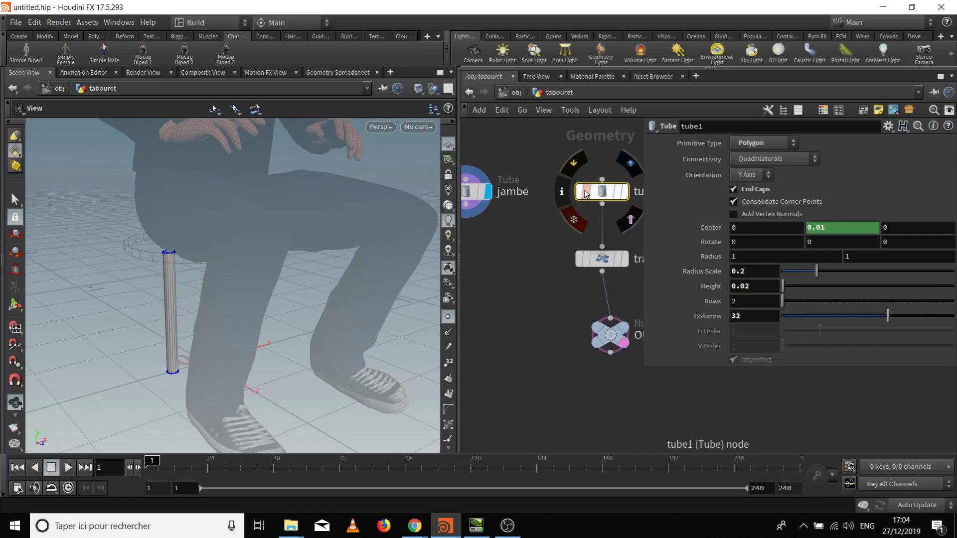
right_click(754, 272)
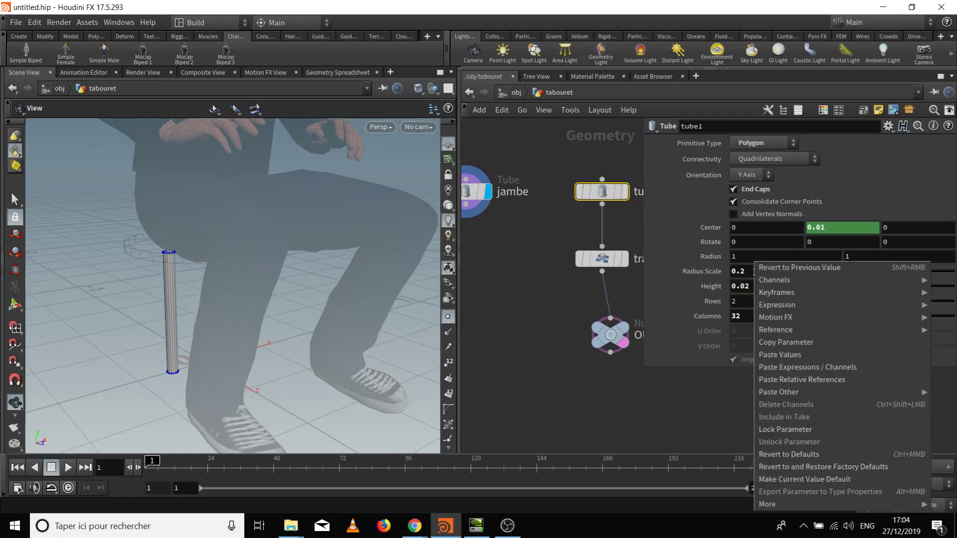
click(772, 337)
middle_drag(552, 294, 580, 303)
click(494, 200)
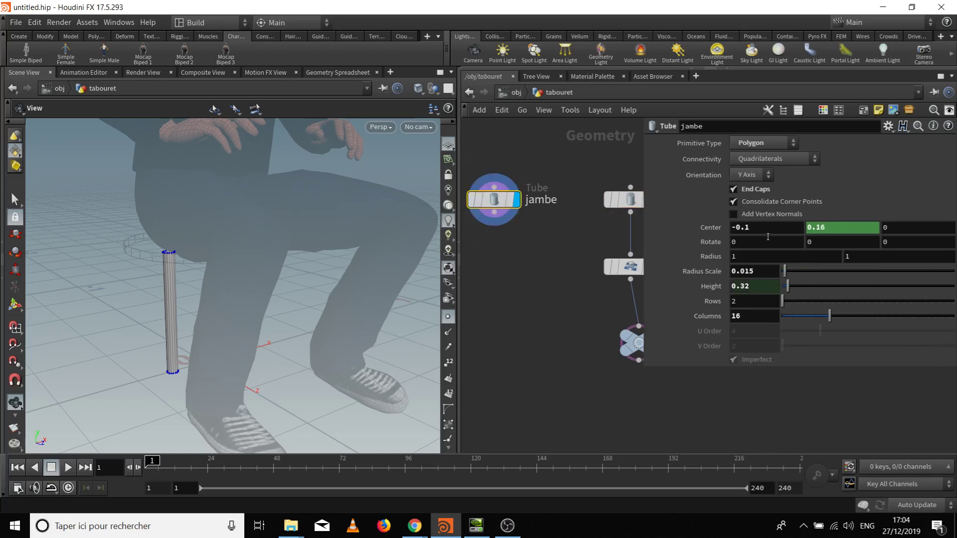
Replace the jambe tube's Center X with the relative reference ch("../tube1/radscale")
drag(349, 249, 239, 252)
click(739, 228)
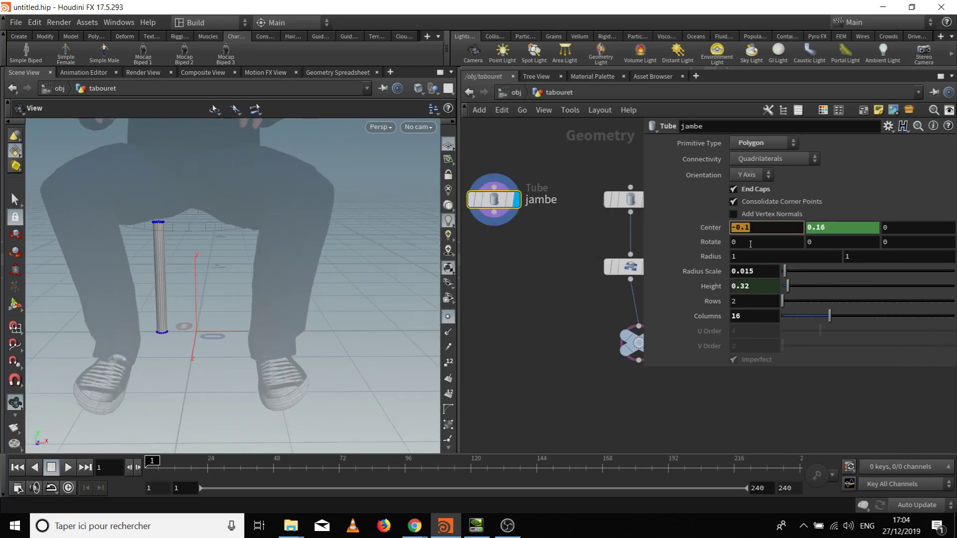
key(ctrl+v)
key(ctrl+z)
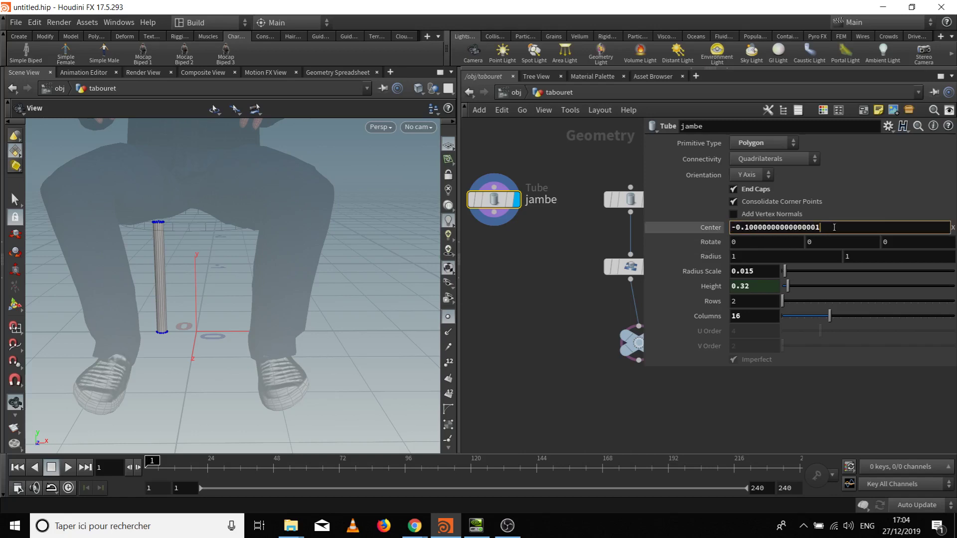
drag(840, 227, 731, 230)
right_click(779, 229)
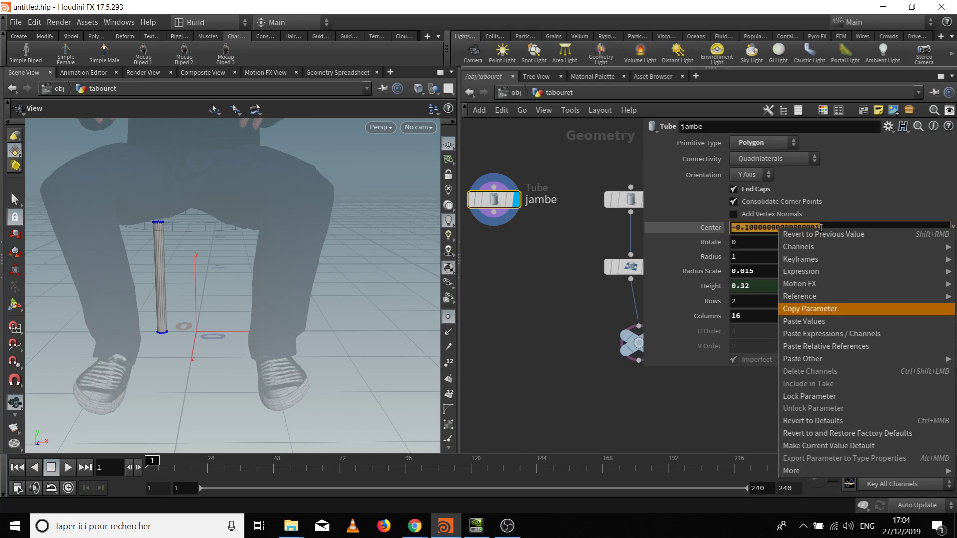
click(826, 346)
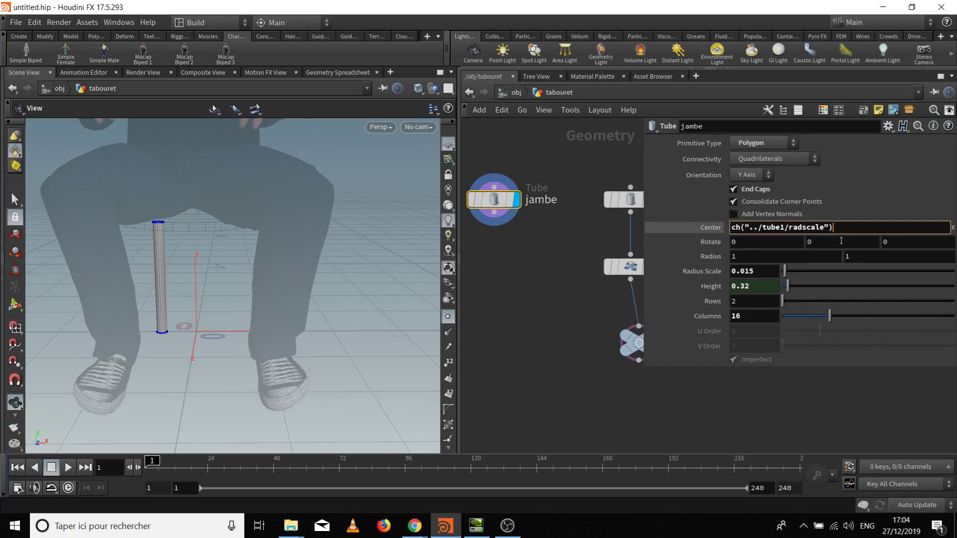
key(Return)
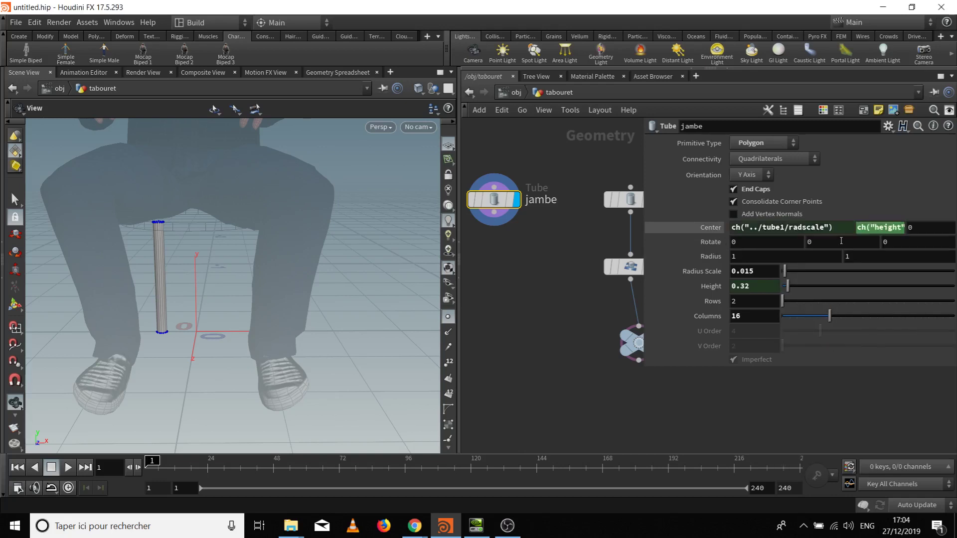
Append a multiplier to the ch("../tube1/radscale") expression in the jambe's Center X to bring the leg inward from the seat's edge
drag(181, 379, 214, 220)
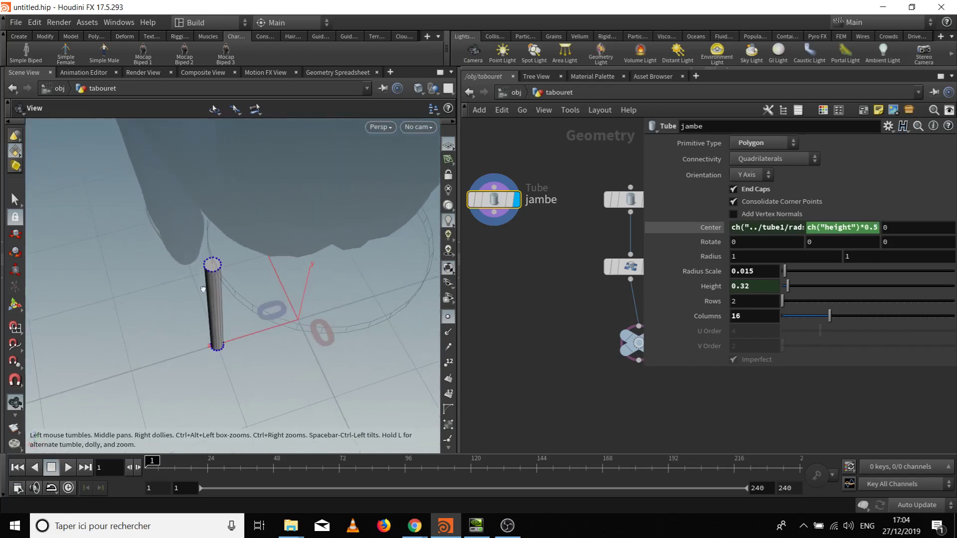
drag(203, 289, 199, 263)
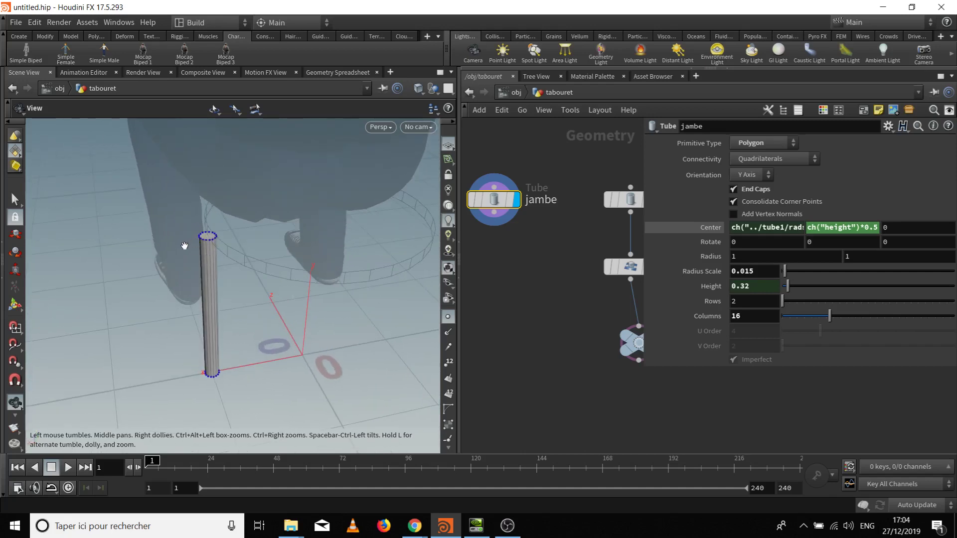
click(867, 232)
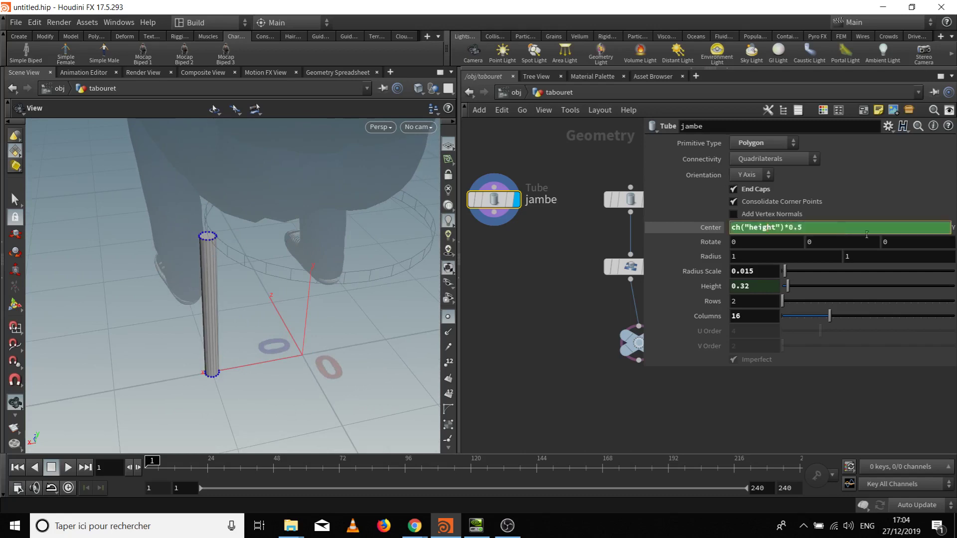
click(507, 230)
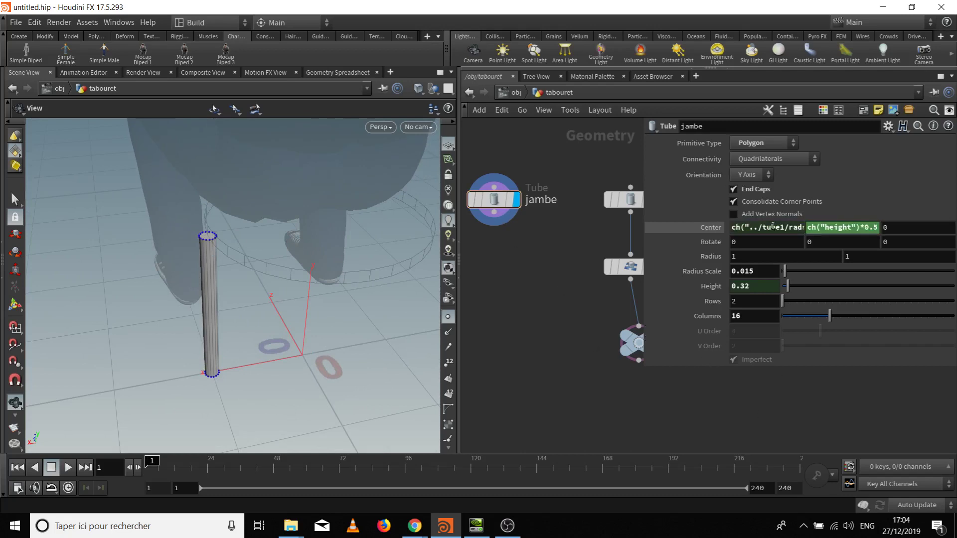
click(772, 227)
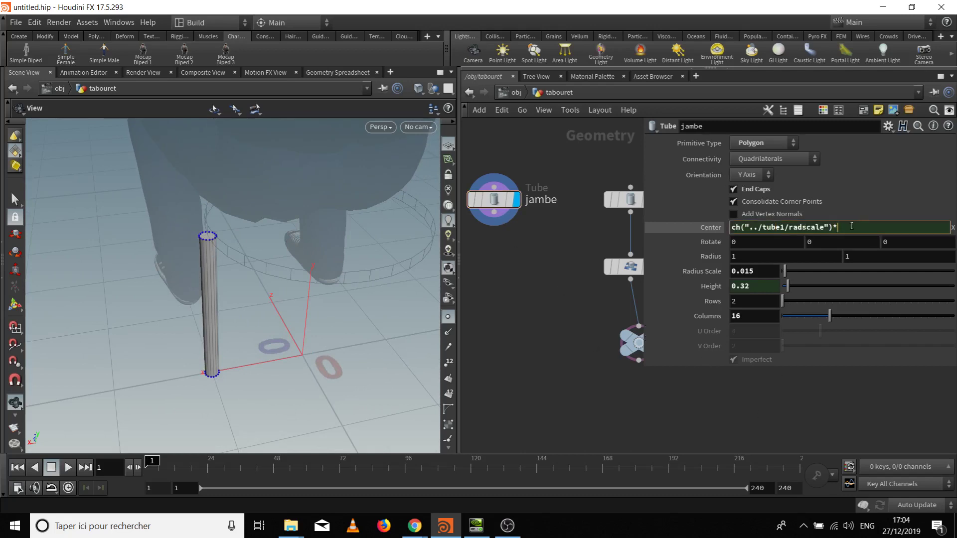
key(Return)
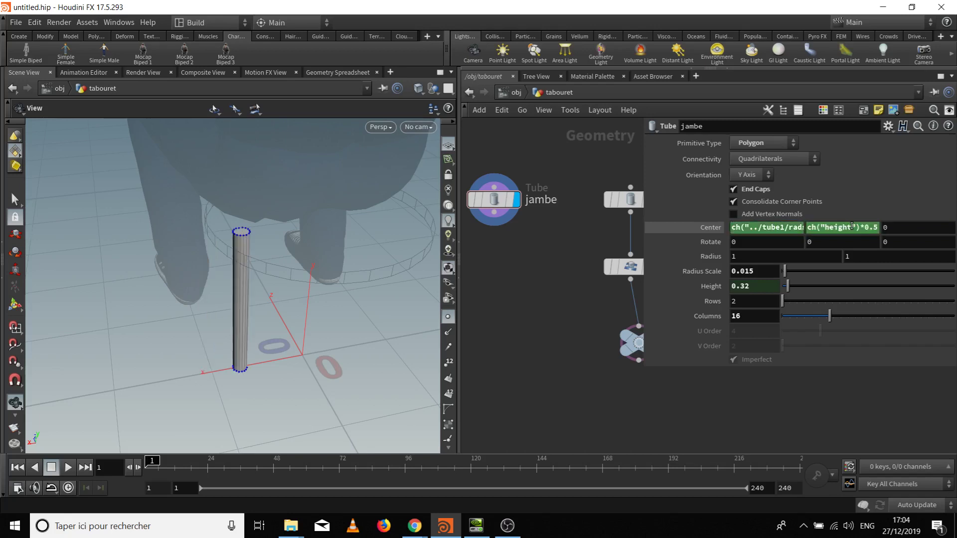
Vary tube1's Radius Scale temporarily to check that the leg's position follows the seat's radius
drag(219, 319, 260, 300)
click(633, 206)
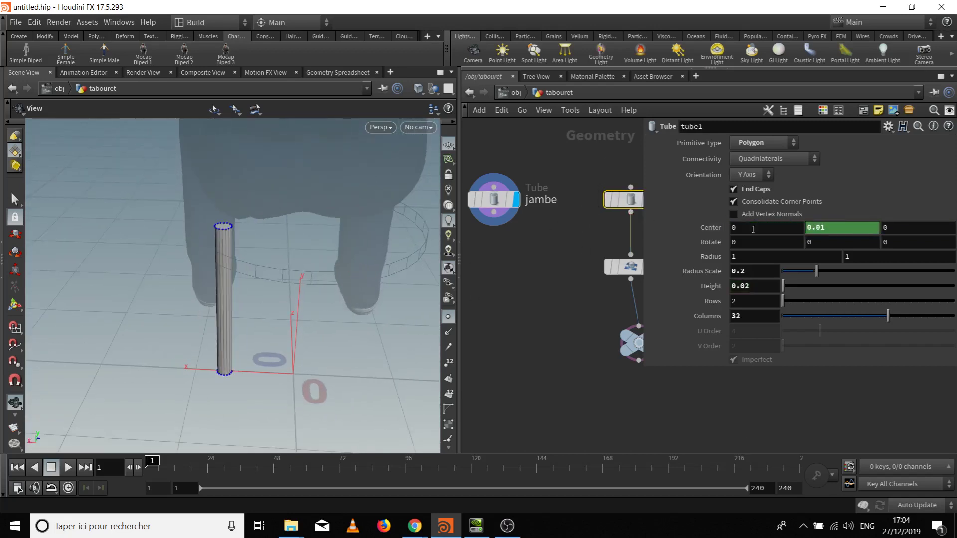
mouse_move(766, 272)
middle_down()
mouse_move(794, 272)
mouse_move(778, 269)
middle_up()
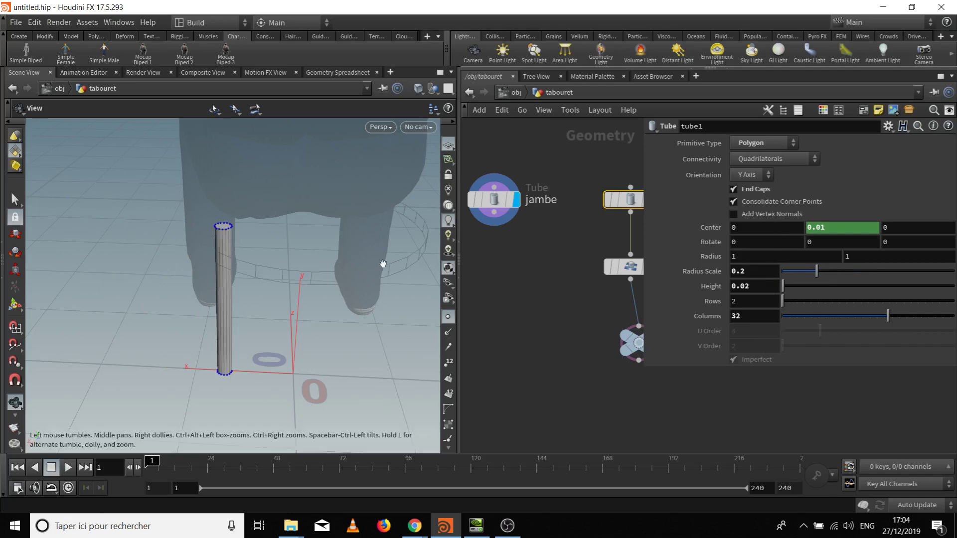
drag(281, 252, 334, 239)
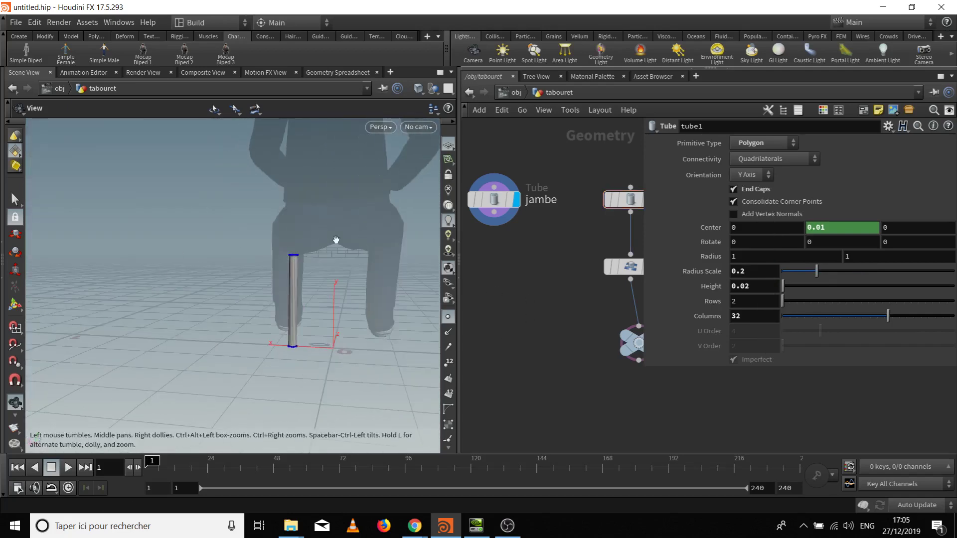
Add a Copy and Transform node below jambe, wire jambe's output into it, and display it
middle_drag(595, 278, 547, 258)
drag(299, 276, 510, 327)
middle_drag(510, 327, 576, 339)
middle_drag(559, 339, 572, 297)
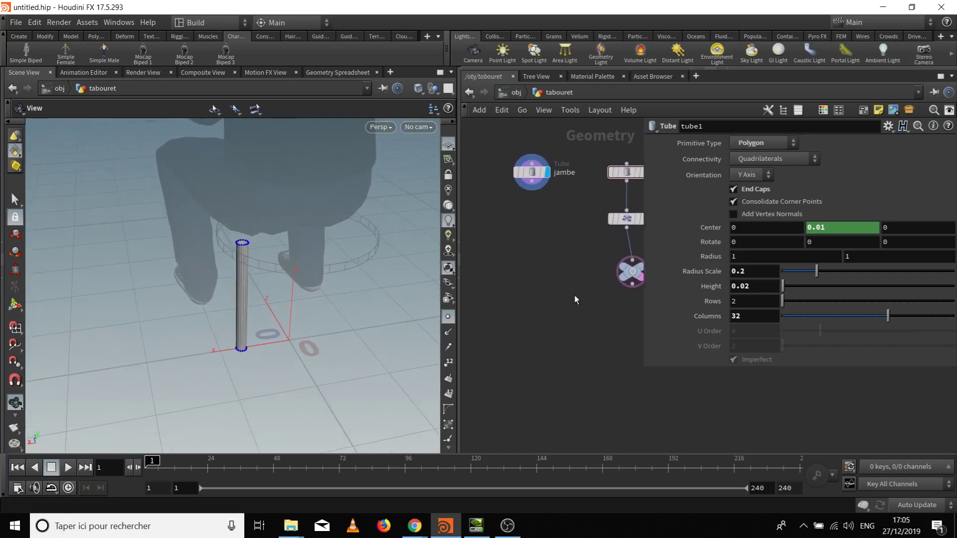
scroll(530, 241, up, 2)
drag(337, 285, 316, 268)
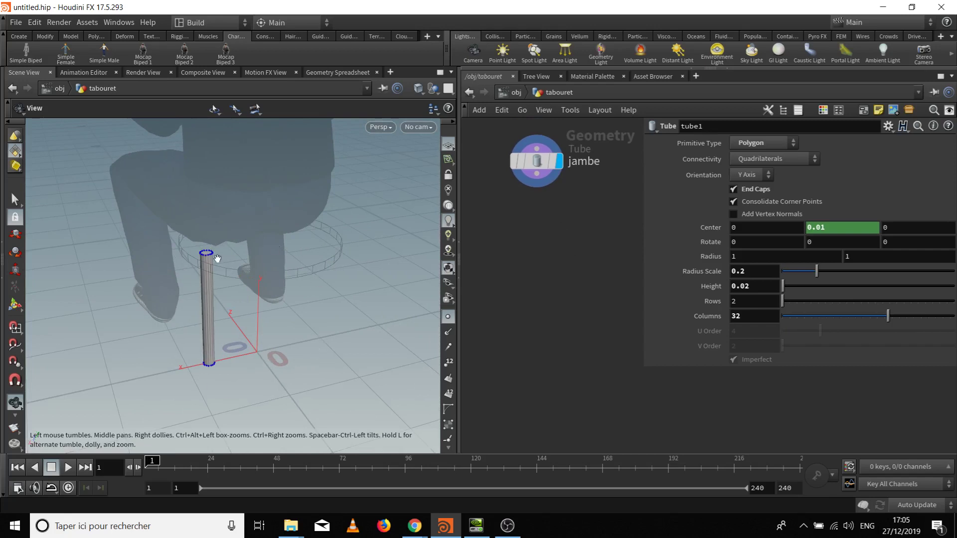
key(h)
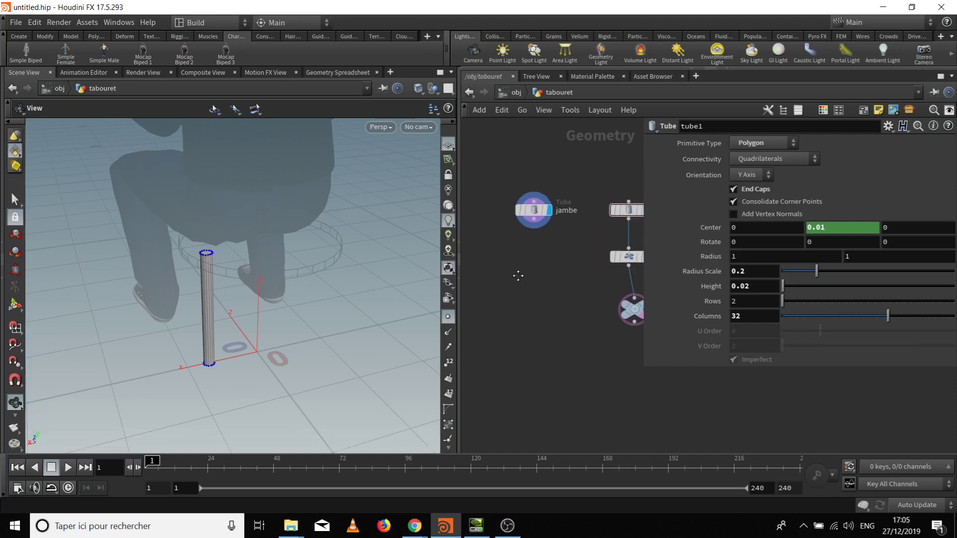
key(Tab)
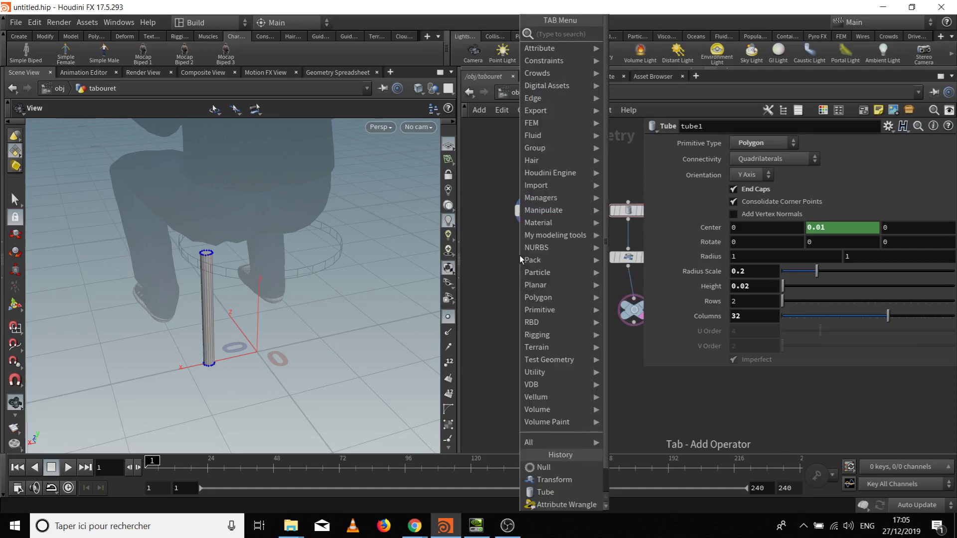
text(copy tra)
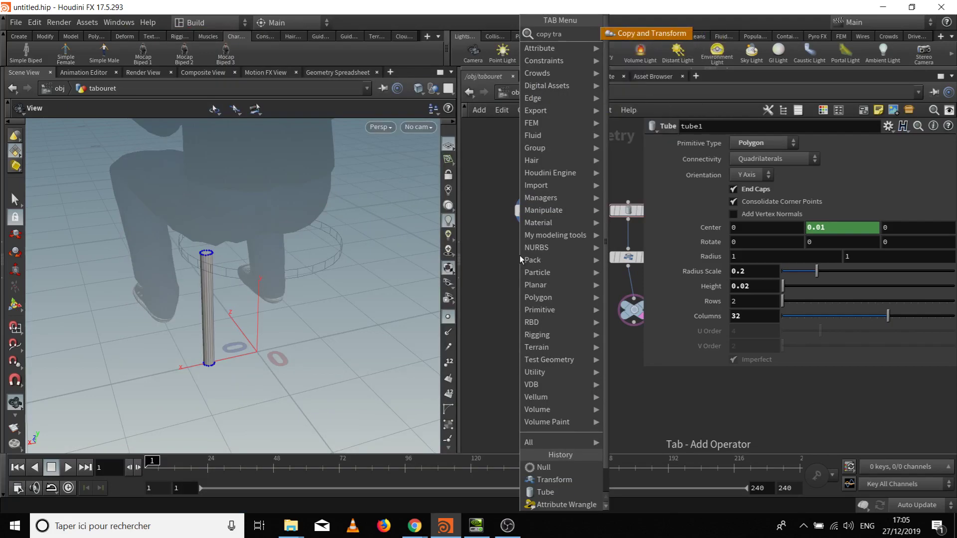
key(Return)
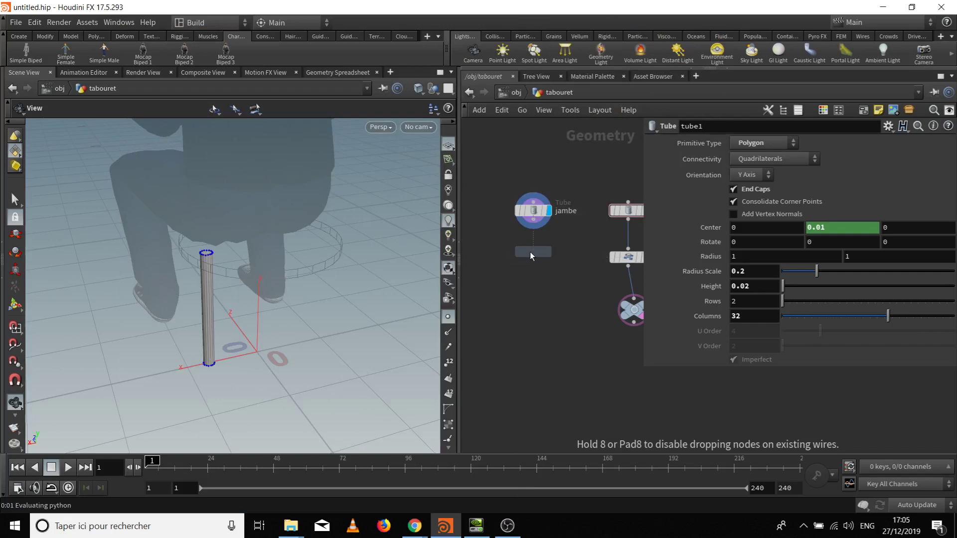
click(531, 256)
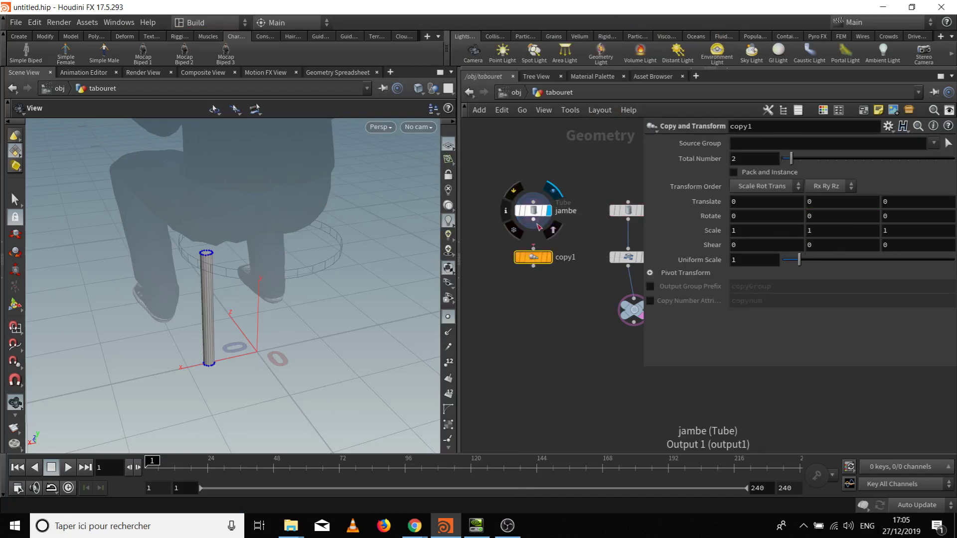
drag(535, 227, 534, 253)
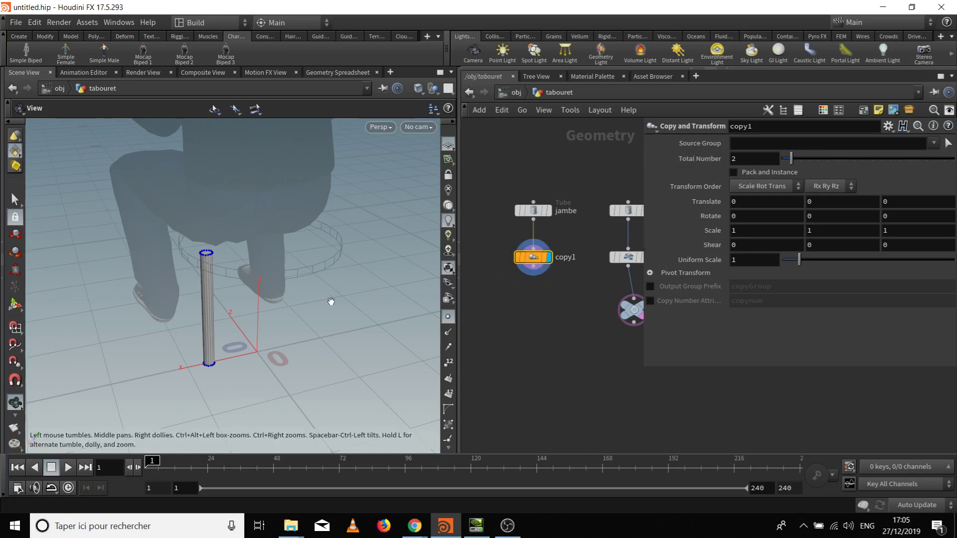
Set copy1's Y rotation to 45 and raise its Total Number to 8 to distribute legs around the seat
drag(332, 314, 269, 349)
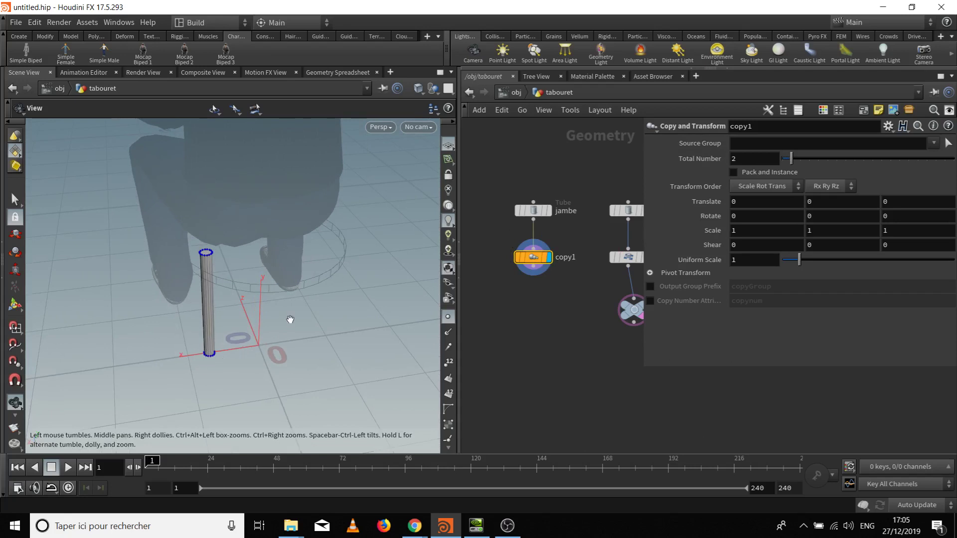
mouse_move(281, 353)
mouse_down()
mouse_move(331, 331)
mouse_move(266, 343)
mouse_up()
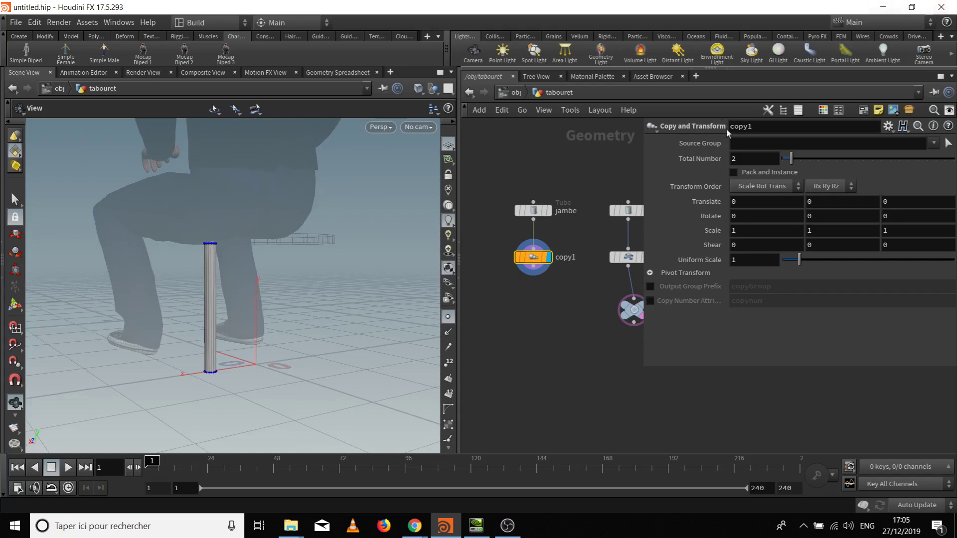
click(836, 219)
key(Return)
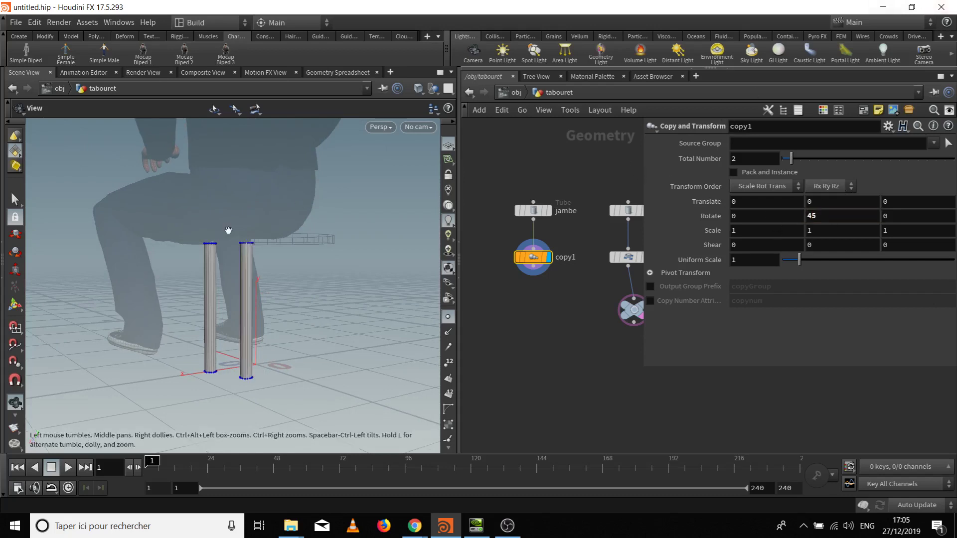
drag(229, 230, 212, 300)
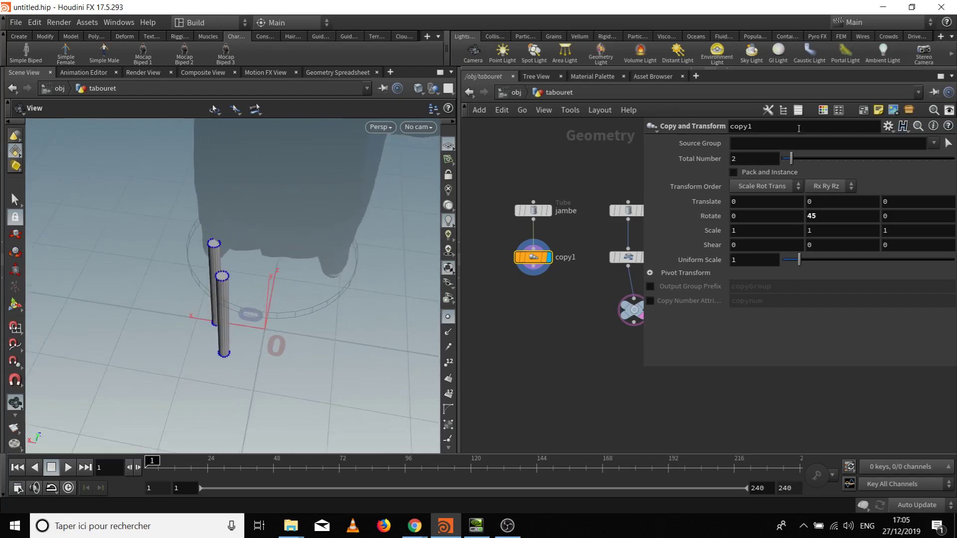
drag(795, 159, 846, 158)
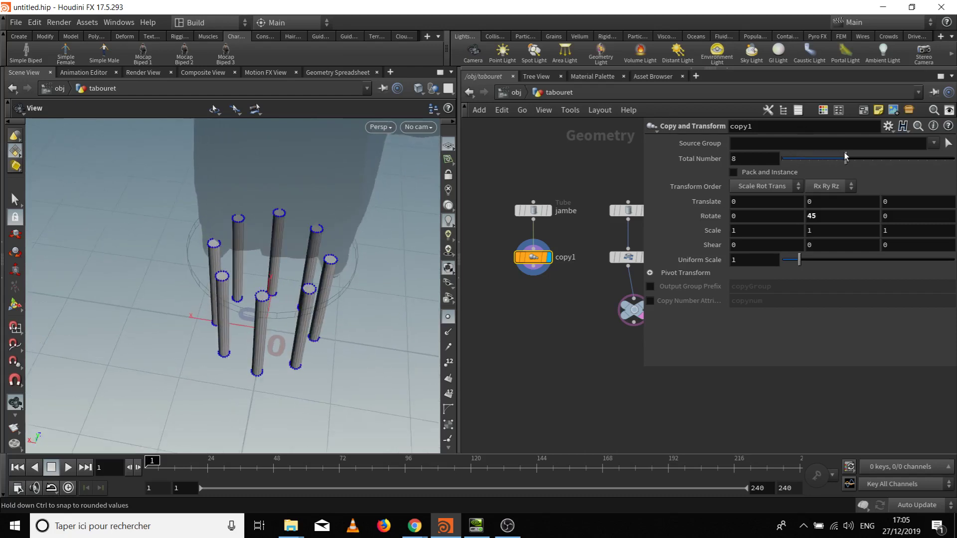
drag(240, 318, 269, 287)
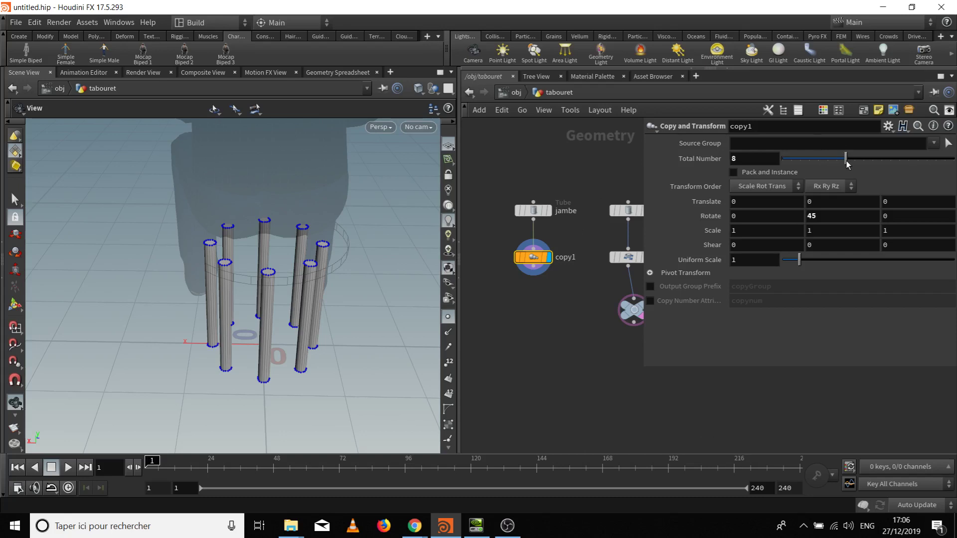
Reduce copy1's Total Number to 4 and inspect how the legs are spread under the seat
drag(843, 159, 814, 156)
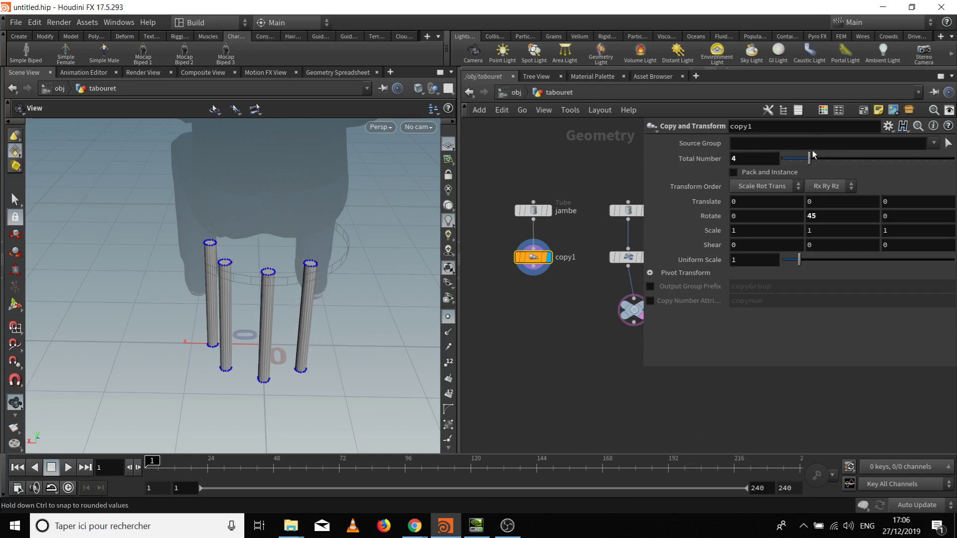
drag(245, 225, 241, 233)
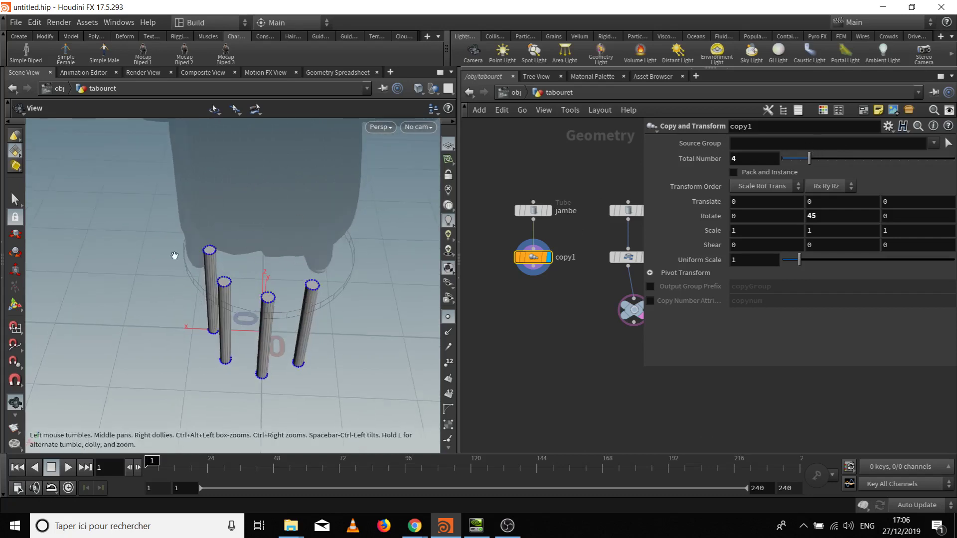
drag(331, 357, 188, 210)
drag(349, 319, 216, 249)
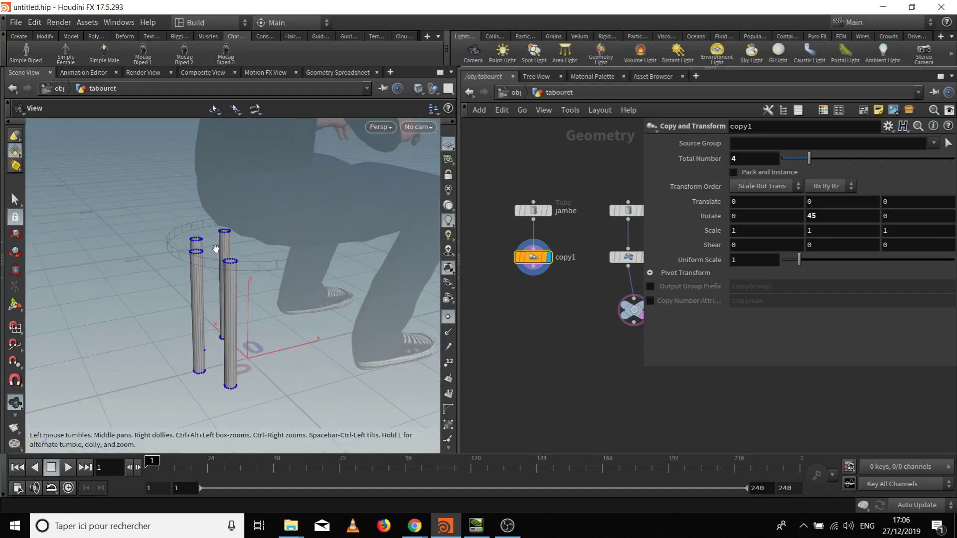
drag(297, 333, 264, 342)
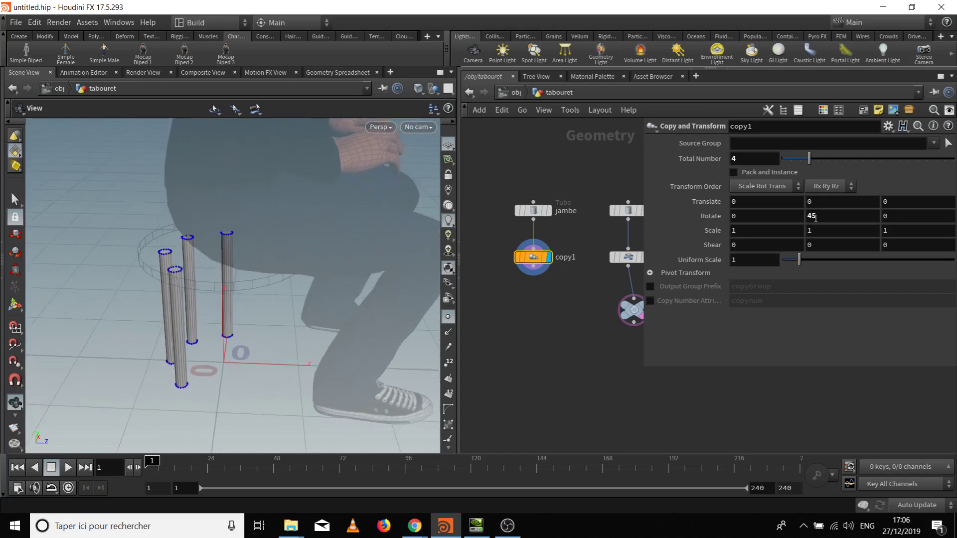
Copy copy1's Total Number parameter and set its Y rotation to the expression 360/ch("ncy") using a relative reference
drag(829, 216, 790, 220)
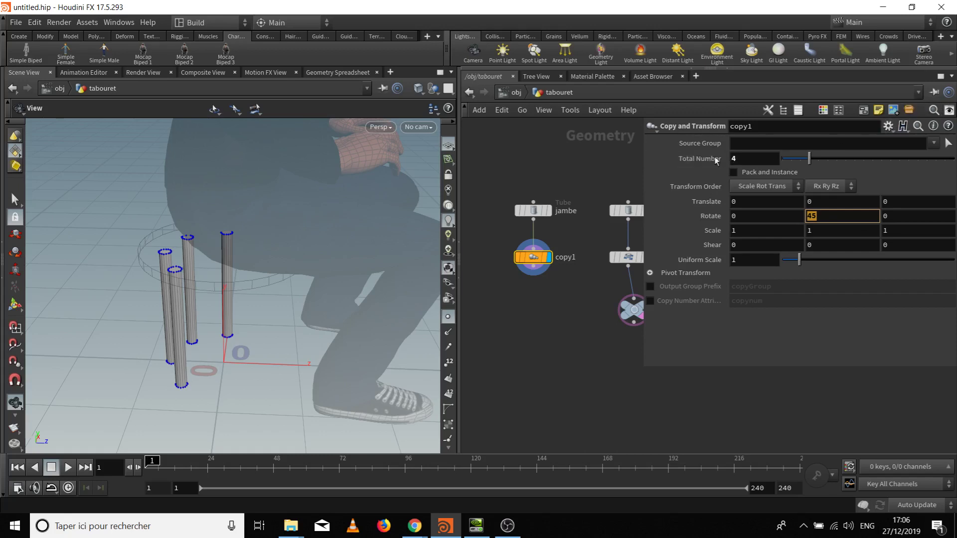
right_click(745, 158)
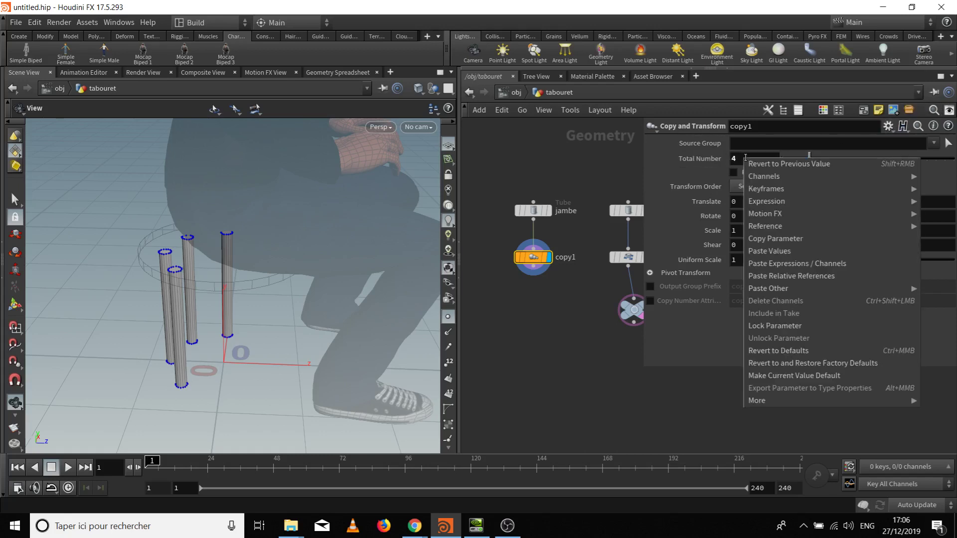
click(784, 239)
click(832, 218)
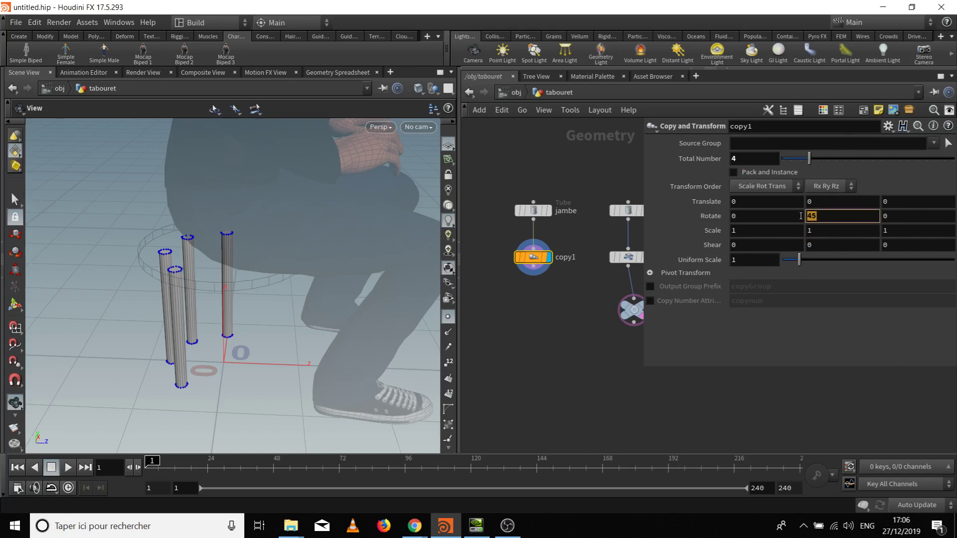
text(360/)
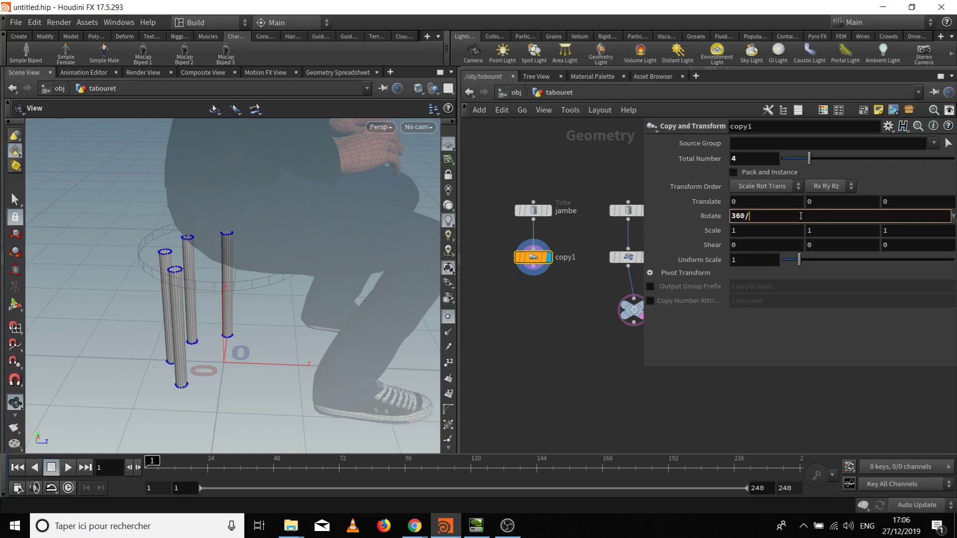
right_click(800, 216)
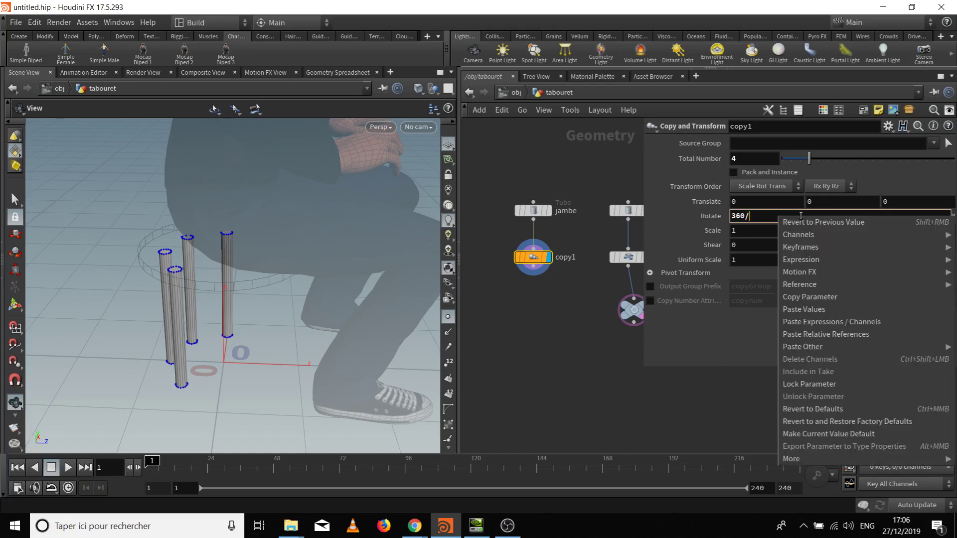
click(888, 334)
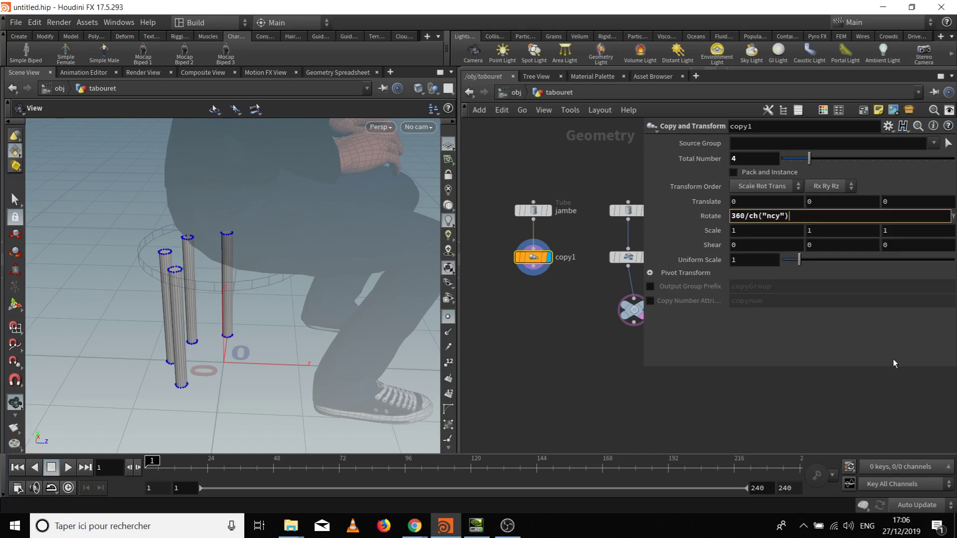
click(711, 218)
Vary copy1's Total Number between 3 and 9 to check that the legs space themselves evenly around the seat
drag(259, 299, 327, 316)
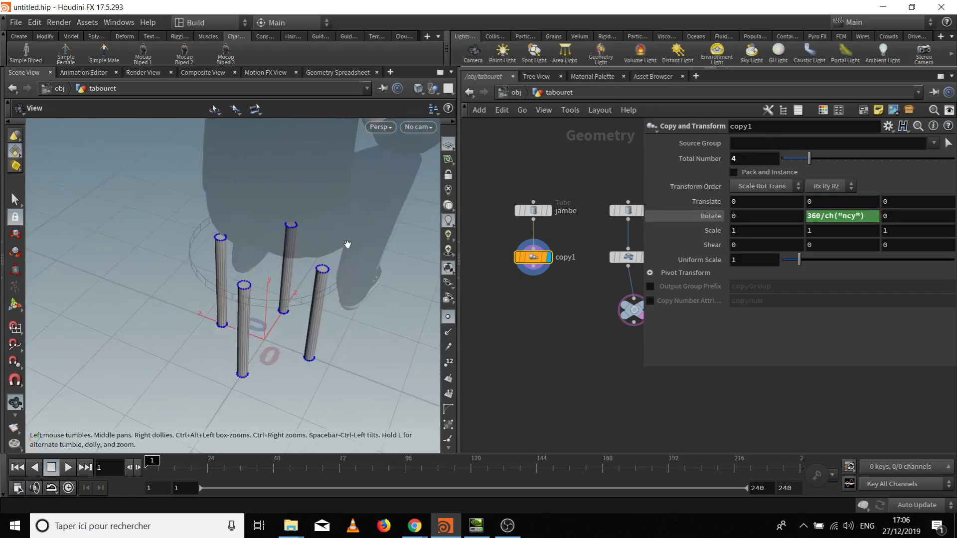
click(802, 160)
drag(188, 346, 141, 308)
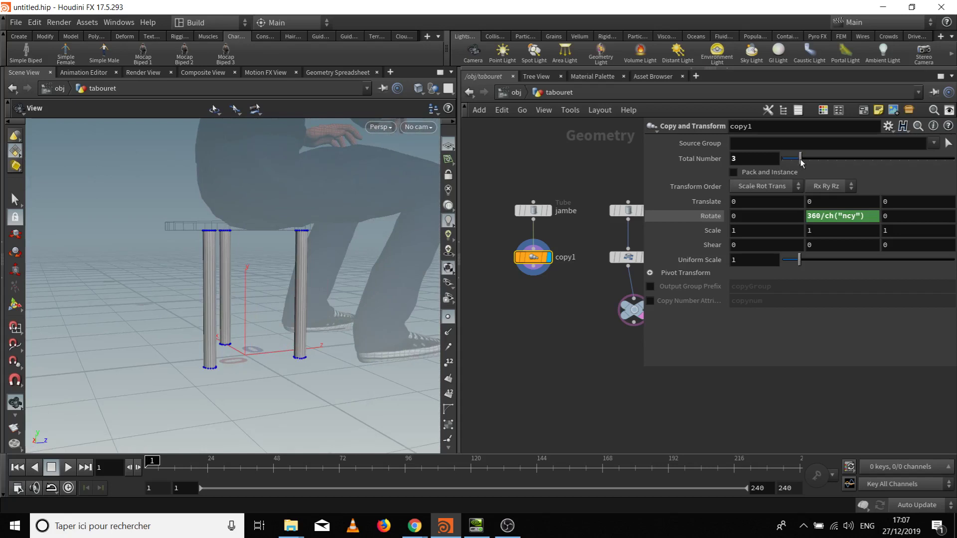
drag(801, 160, 855, 160)
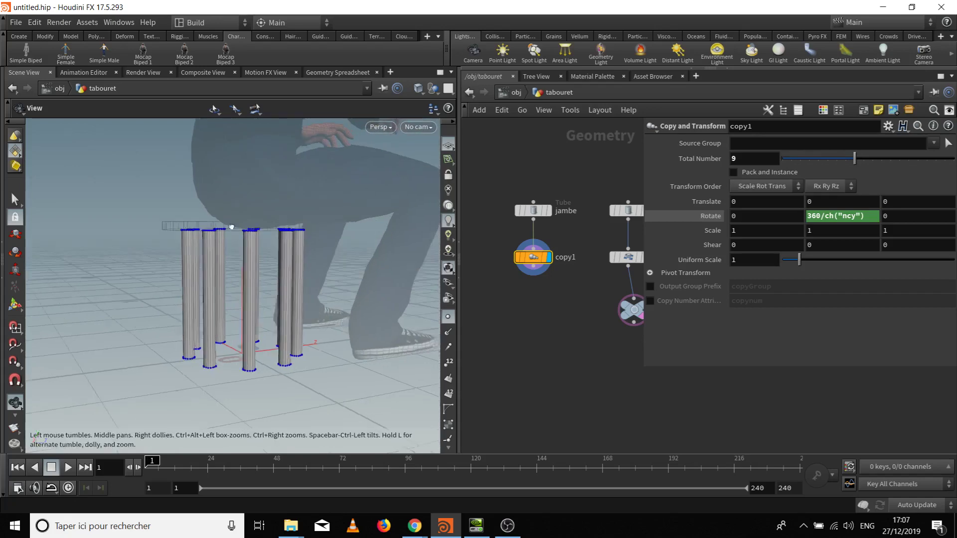
drag(231, 227, 276, 239)
Set copy1's Total Number to 3 for a three-legged stool
click(678, 160)
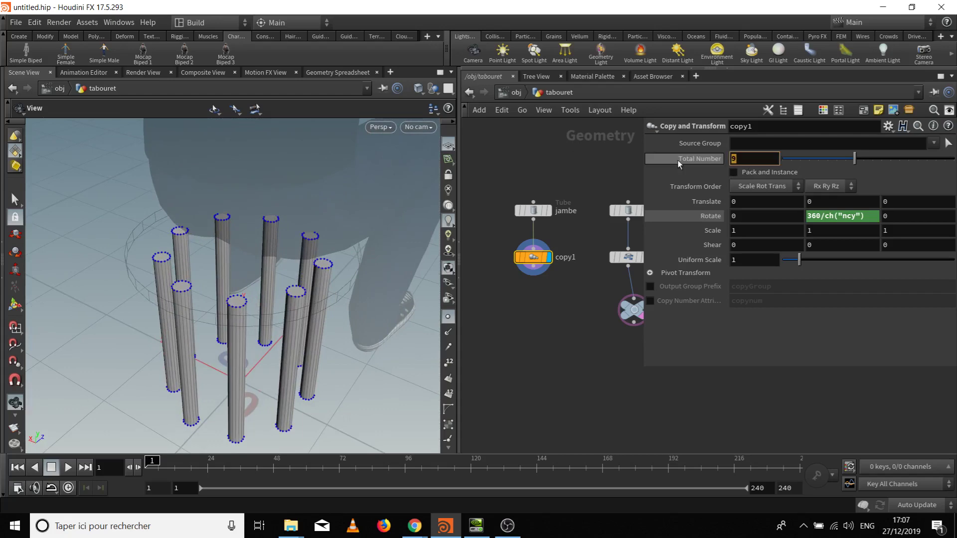
text(3)
key(Return)
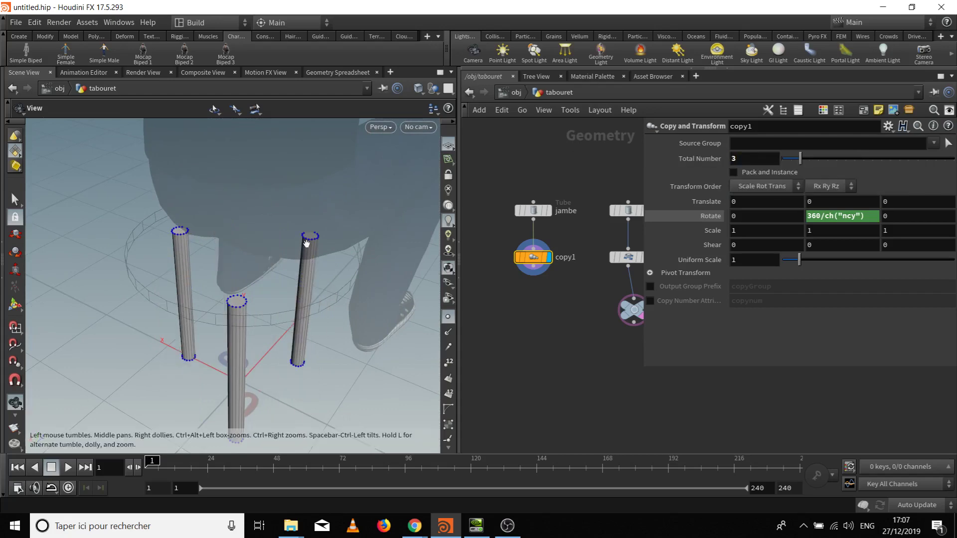
drag(307, 243, 287, 209)
Add a Null node below copy1, connect copy1's output to it, and rename it OUT_pieds
scroll(286, 209, down, 3)
middle_drag(543, 311, 528, 283)
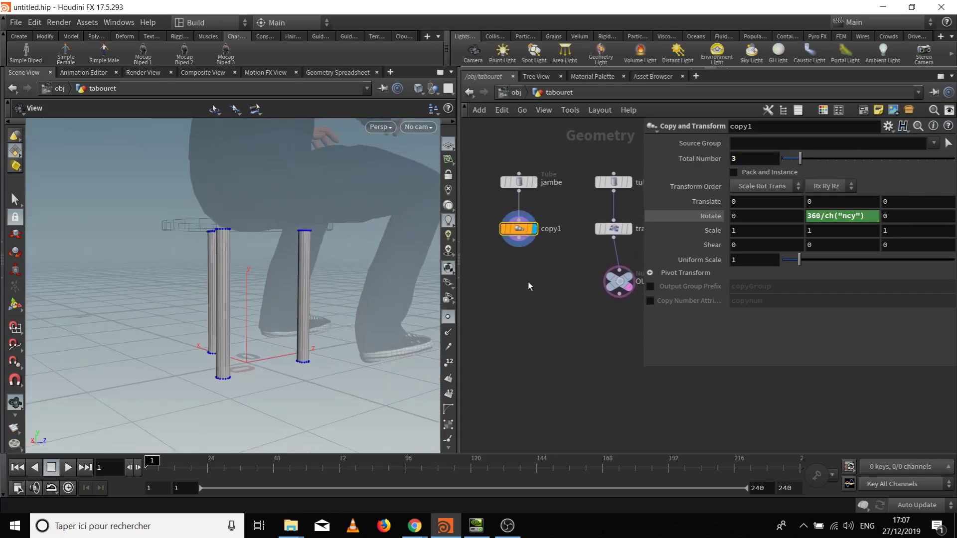
key(Tab)
text(nu)
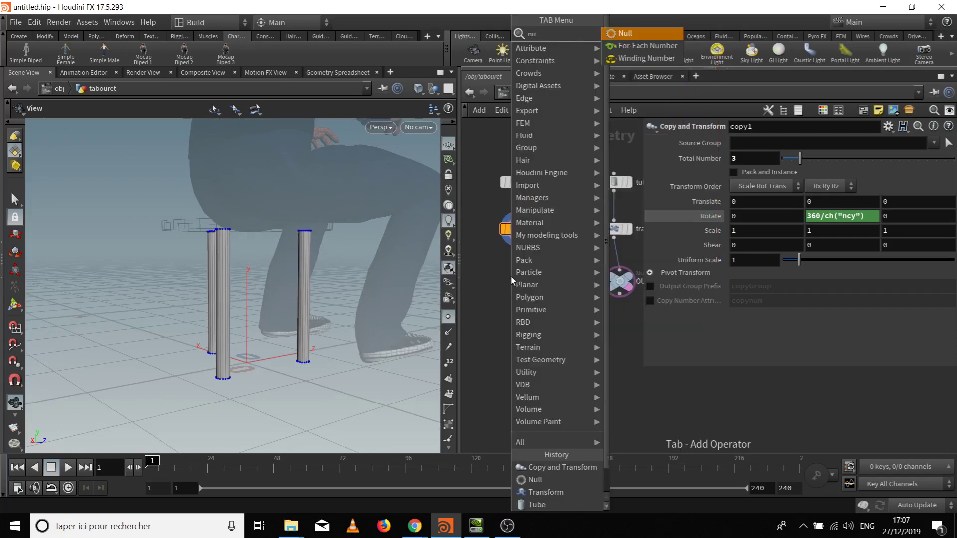
key(Return)
click(532, 288)
drag(519, 246, 519, 288)
double_click(546, 288)
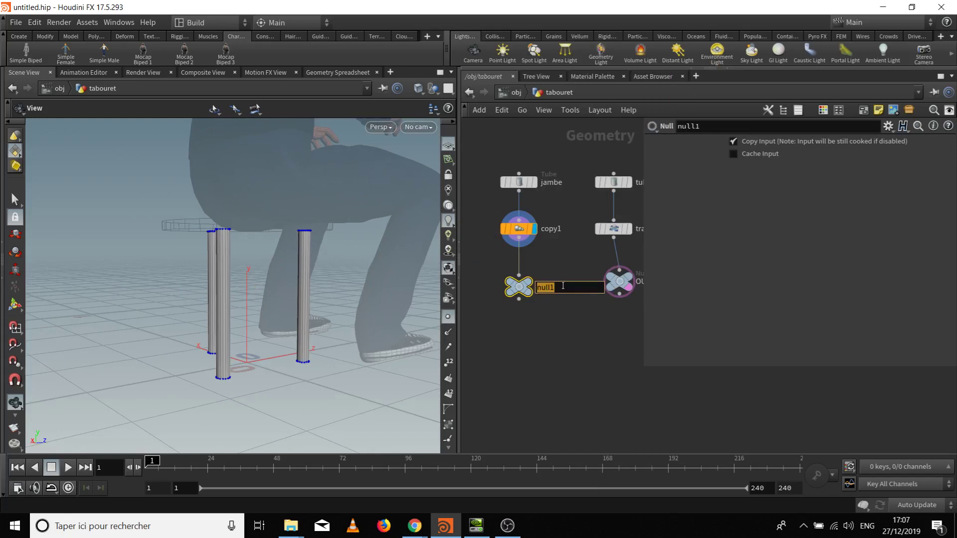
text(OUT_pieds)
key(Return)
Add a Merge node in the network below OUT_pieds and OUT_plateau
middle_drag(583, 354, 554, 319)
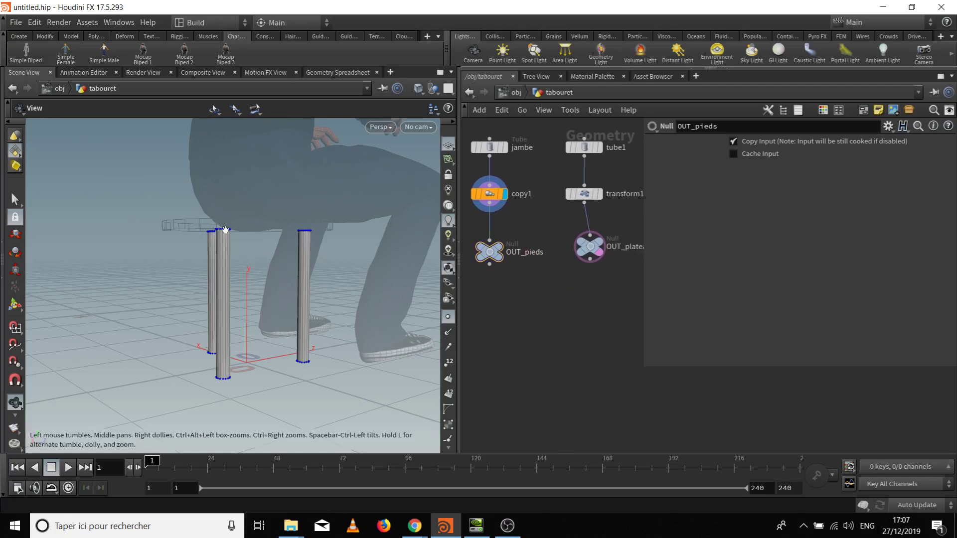
drag(196, 227, 592, 438)
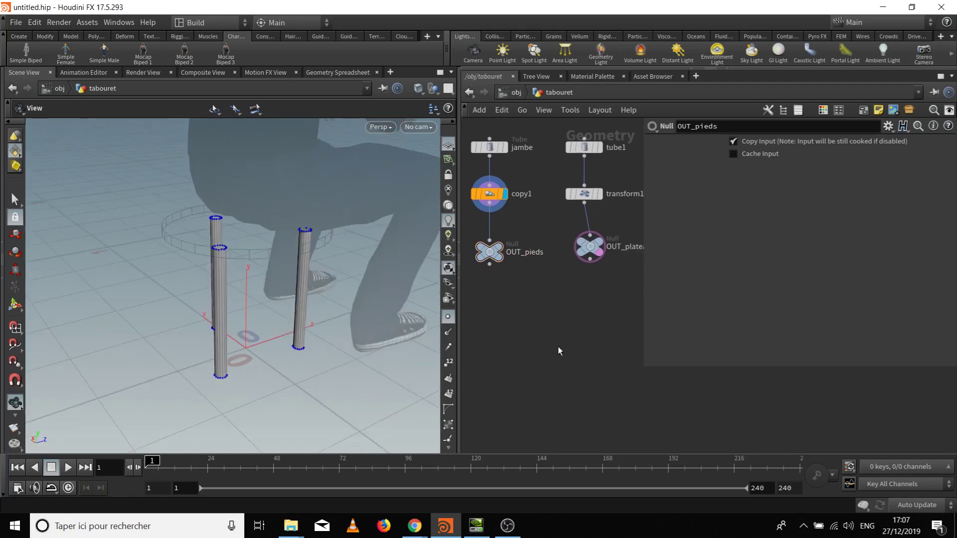
key(Tab)
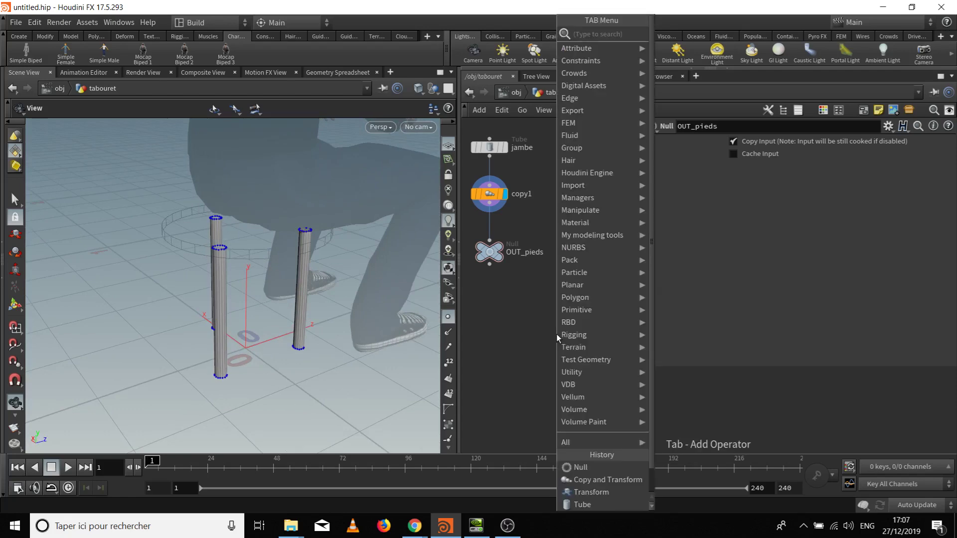
text(merge)
key(Return)
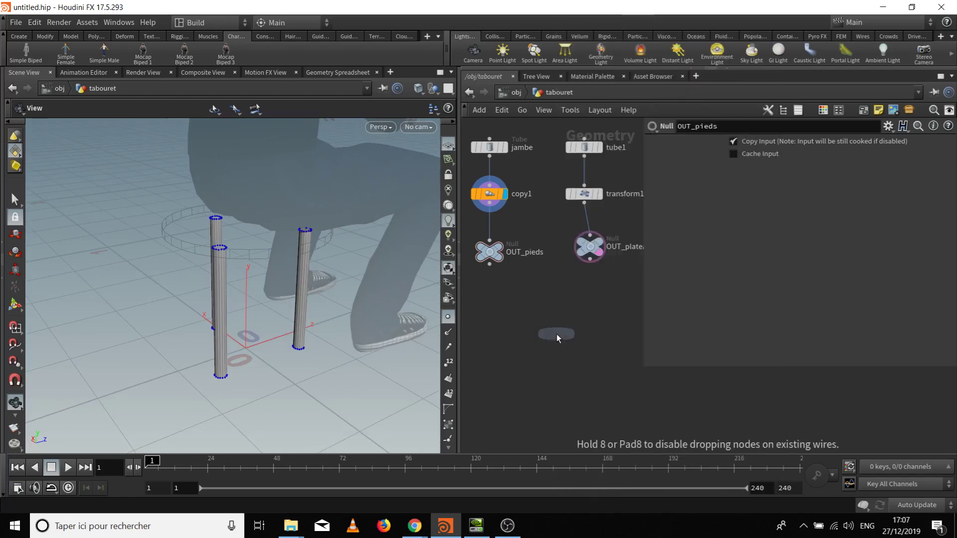
click(556, 334)
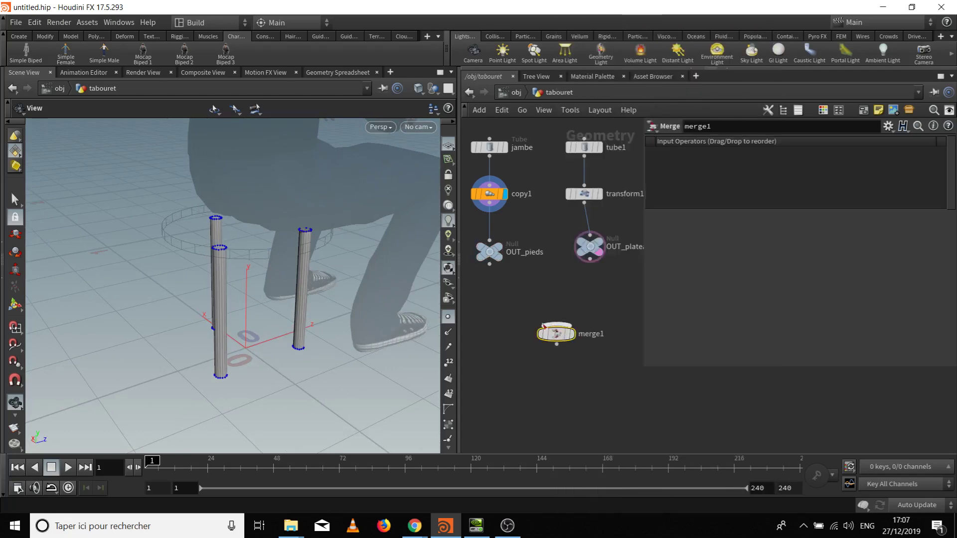
Connect OUT_pieds and OUT_plateau to merge1 and display the merged stool in the viewport
click(489, 264)
click(556, 325)
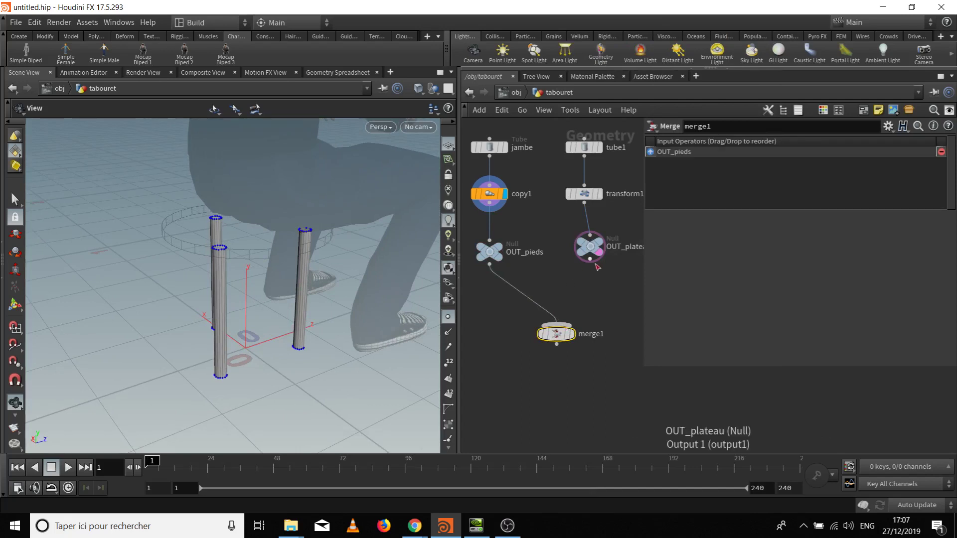
click(593, 265)
click(556, 324)
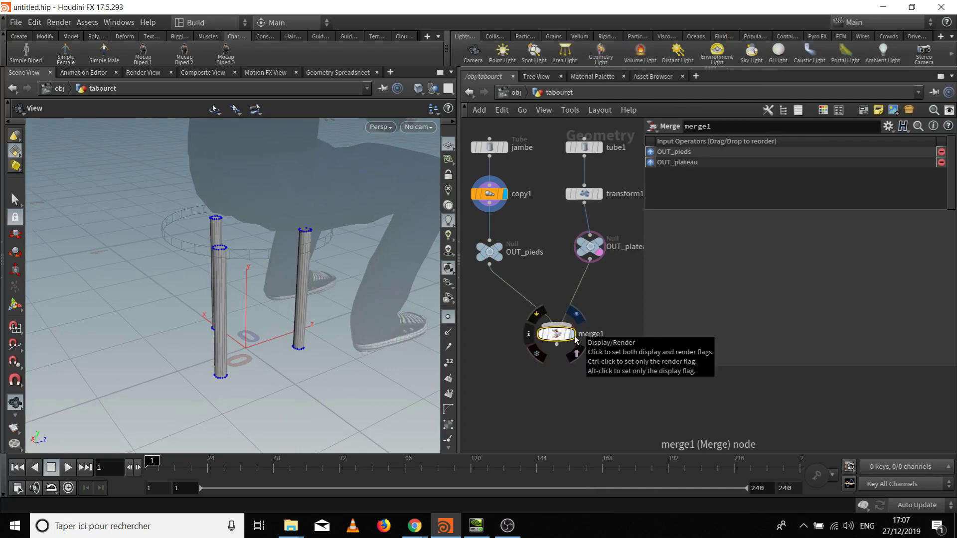
click(575, 338)
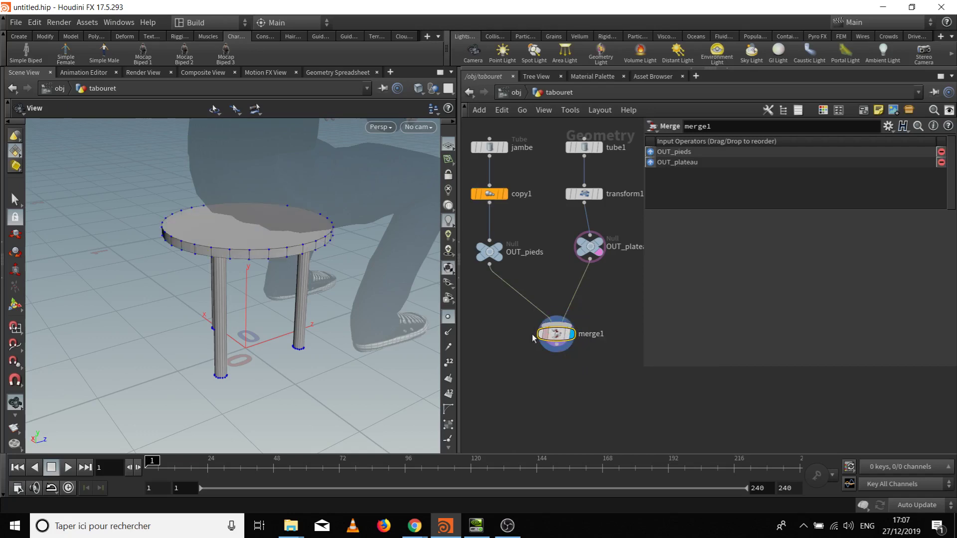
drag(250, 358, 284, 357)
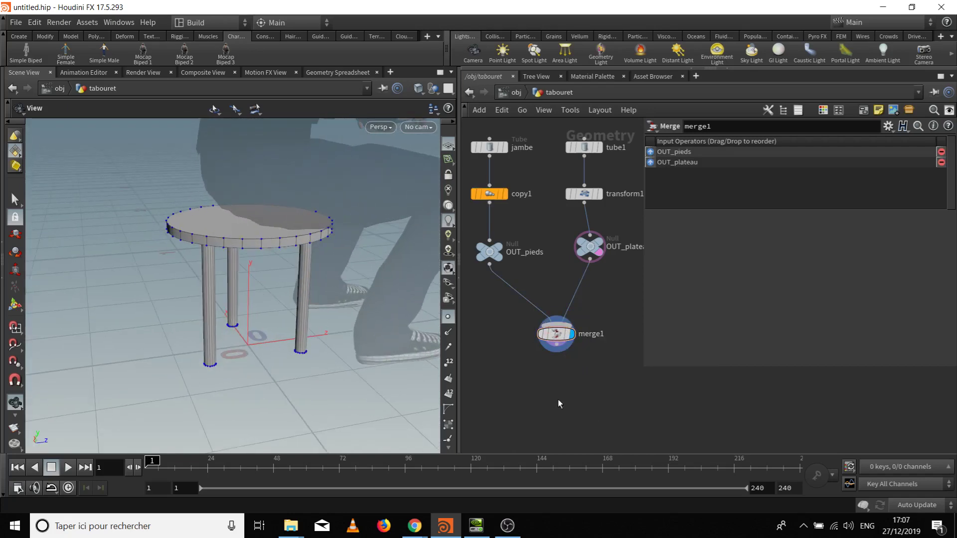
Add a Null node below merge1, connect merge1's output to it, and rename it OUT_tabouret
key(Tab)
text(nu)
key(Return)
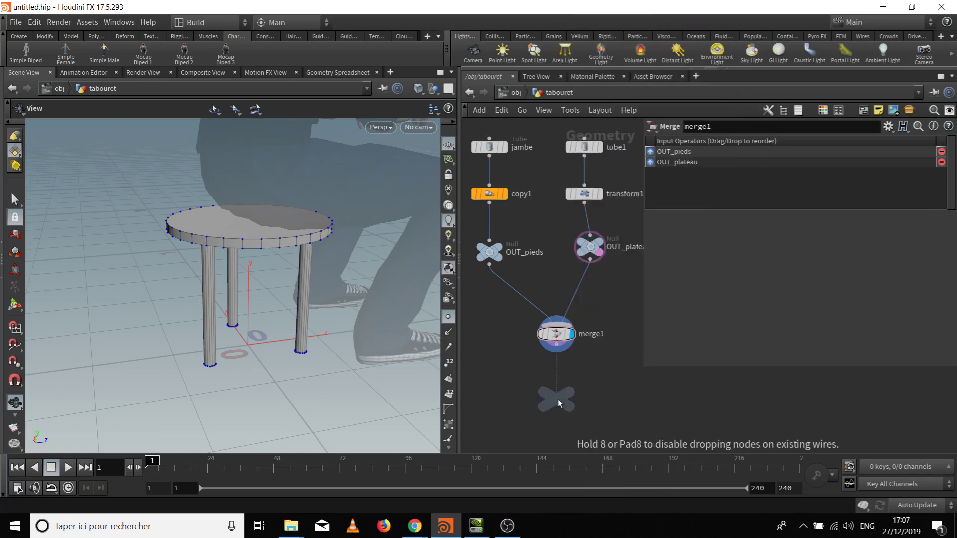
click(558, 399)
click(557, 351)
click(556, 388)
double_click(581, 399)
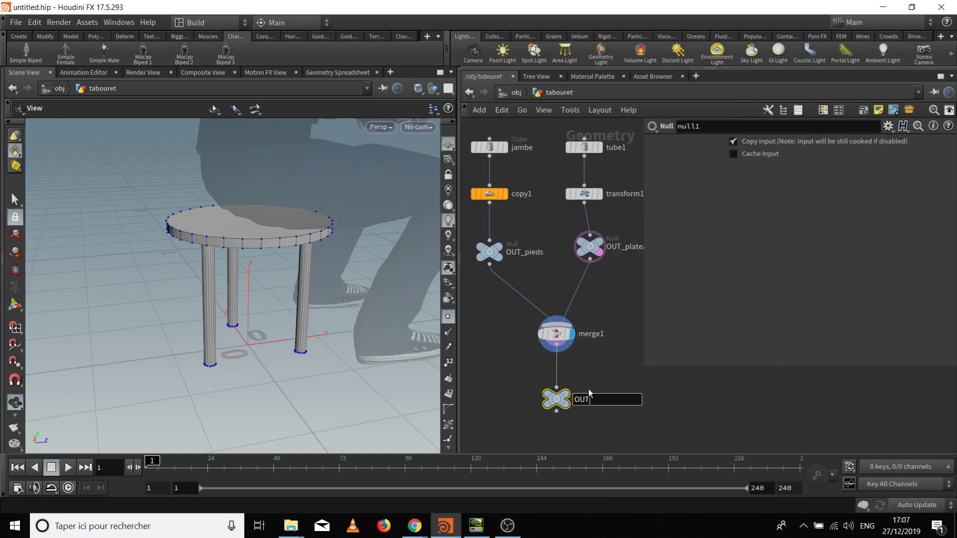
text(OUT_tabouret)
key(Return)
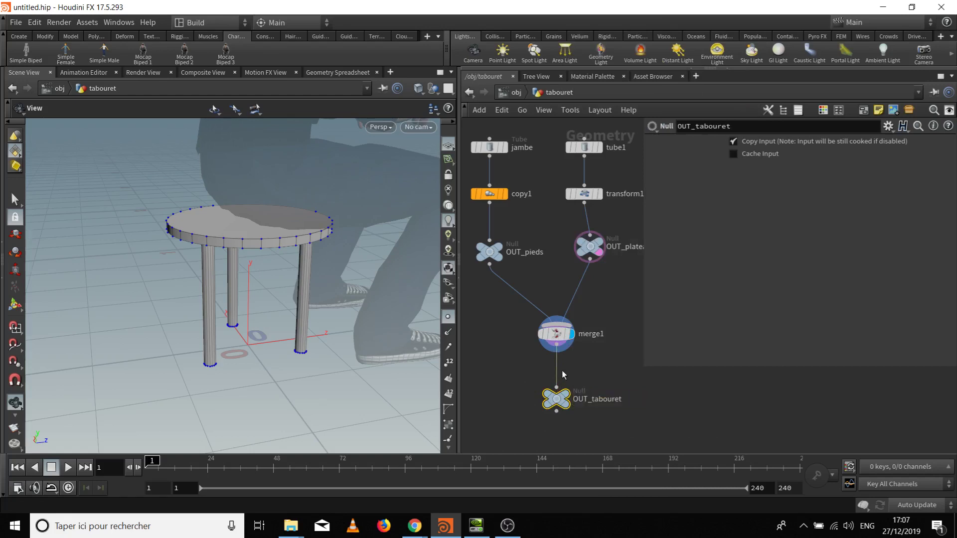
Inspect the assembled stool's legs from several angles, and display the jambe tube on its own with its parameters shown
drag(321, 299, 263, 273)
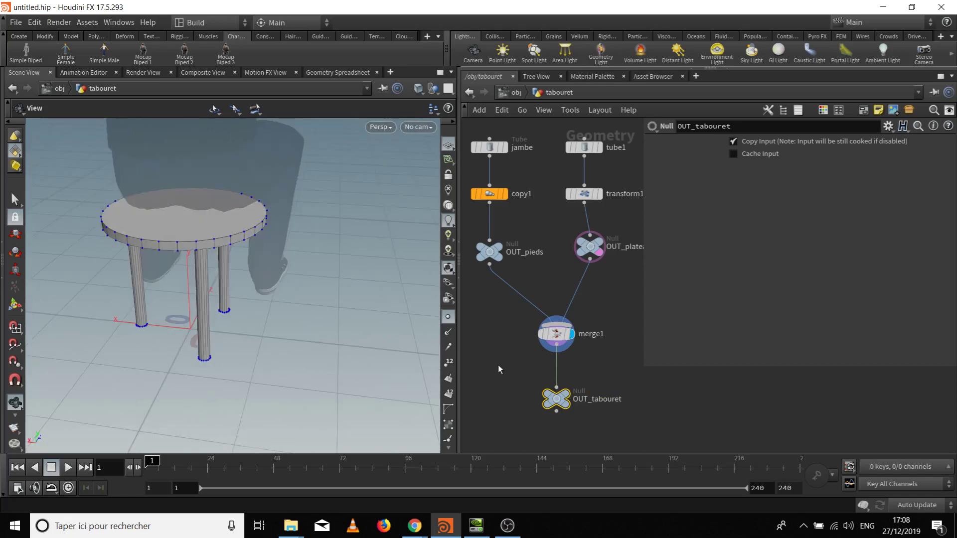
drag(145, 269, 178, 274)
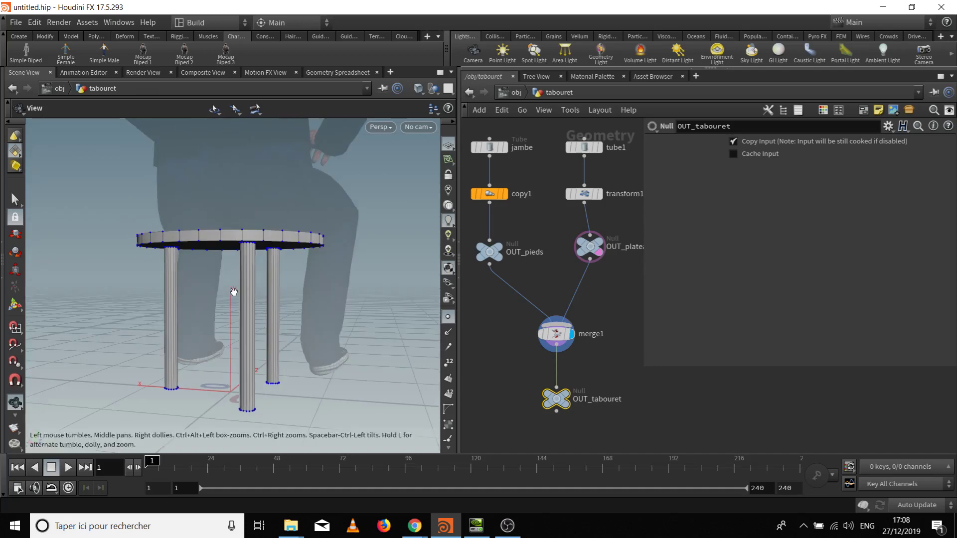
drag(234, 291, 256, 310)
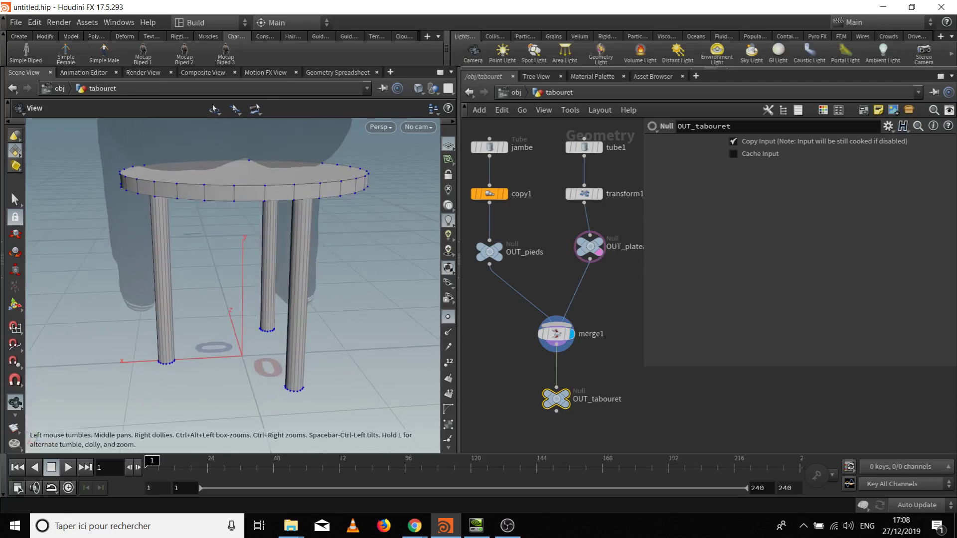
drag(182, 263, 151, 312)
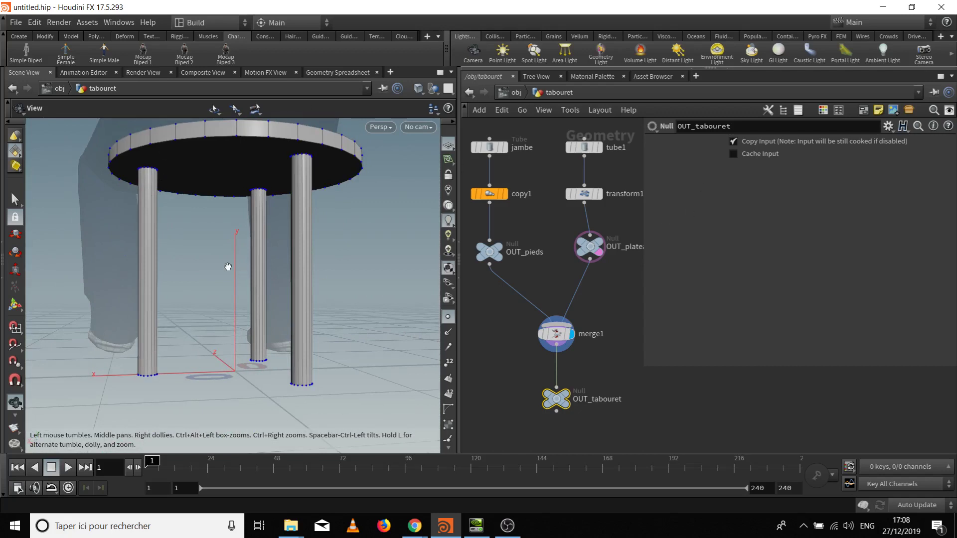
drag(228, 266, 199, 215)
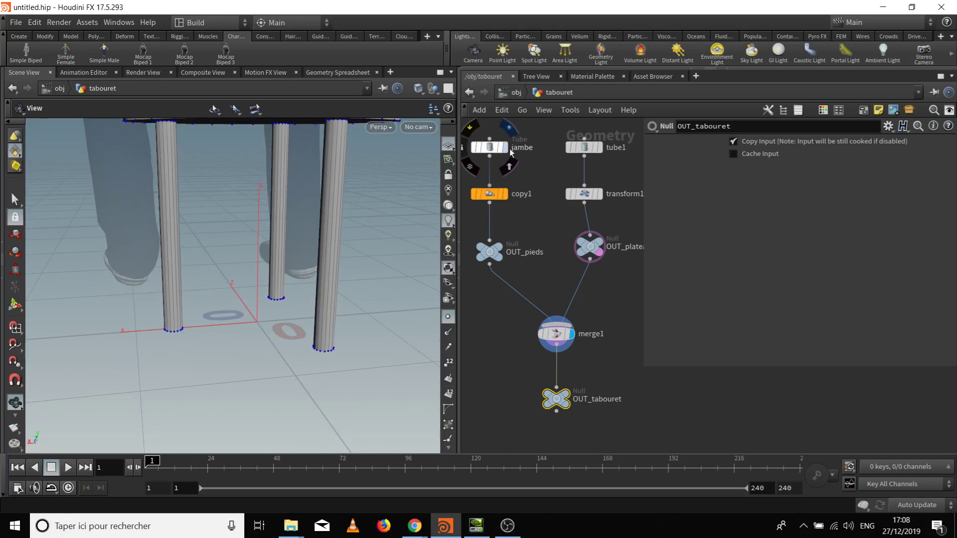
click(505, 148)
click(492, 148)
middle_drag(43, 288, 199, 413)
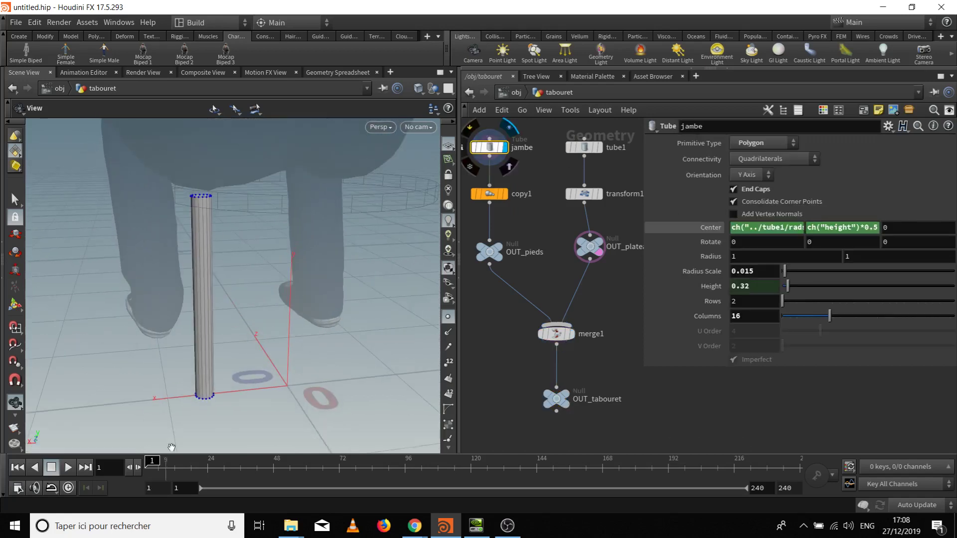
drag(200, 414, 202, 332)
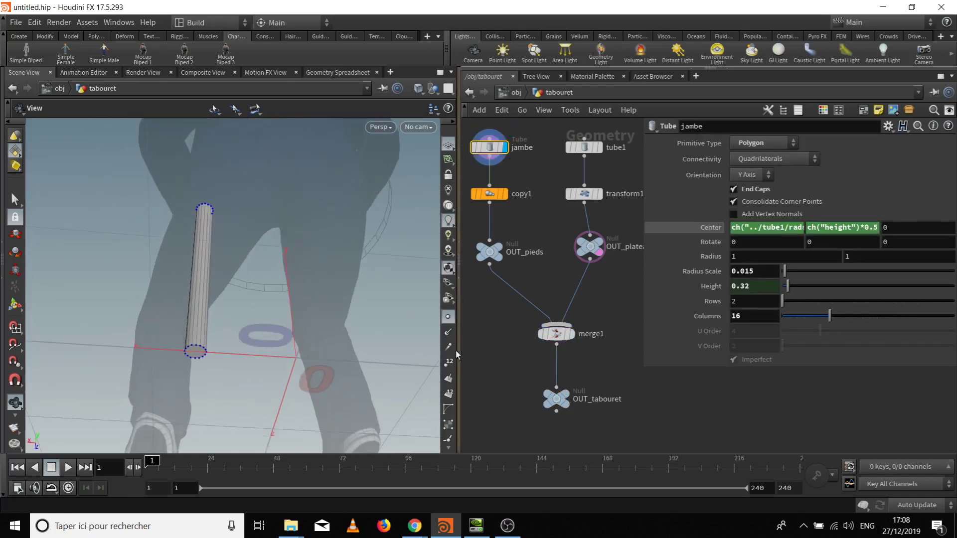
Turn on primitive numbers in the viewport and examine the numbering on the leg's end caps
click(448, 394)
drag(246, 380, 193, 374)
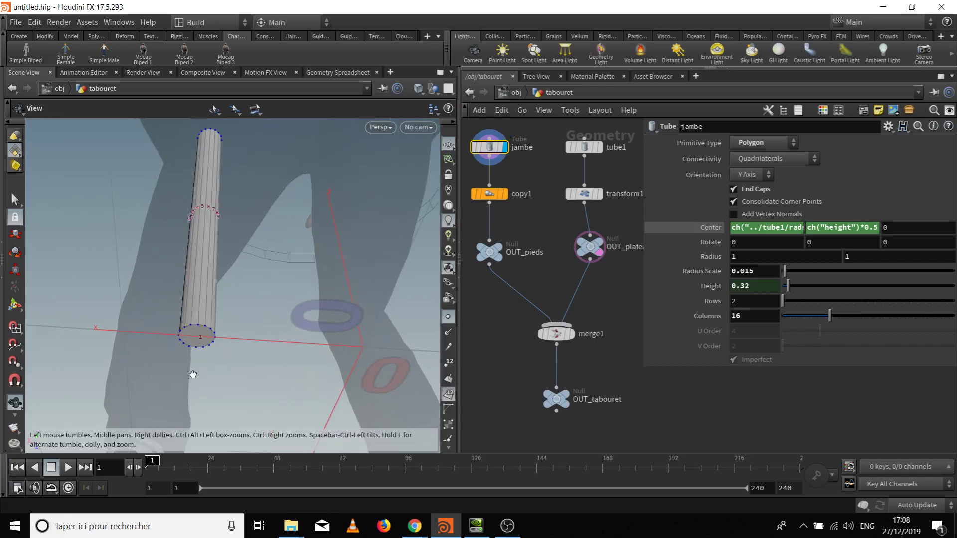
drag(307, 298, 306, 367)
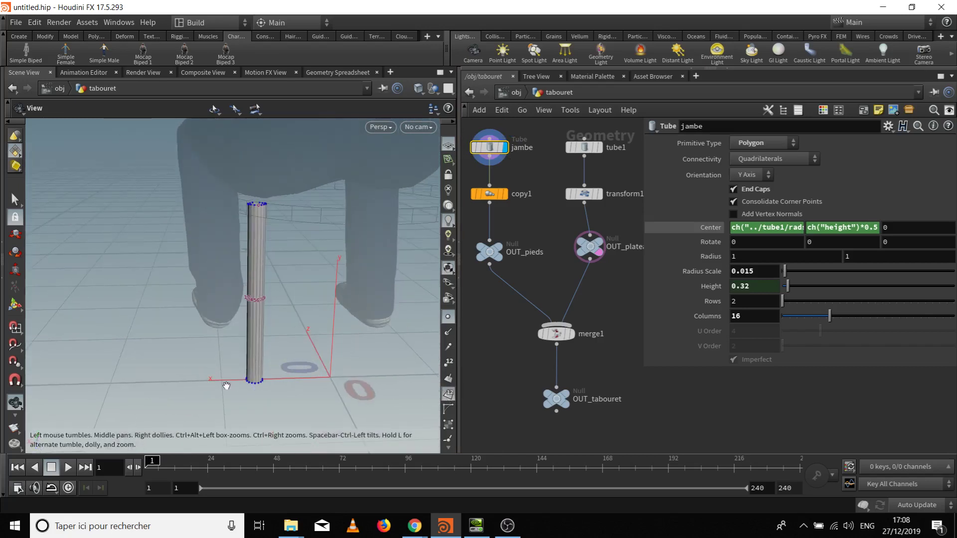
middle_drag(227, 385, 237, 343)
drag(256, 293, 221, 236)
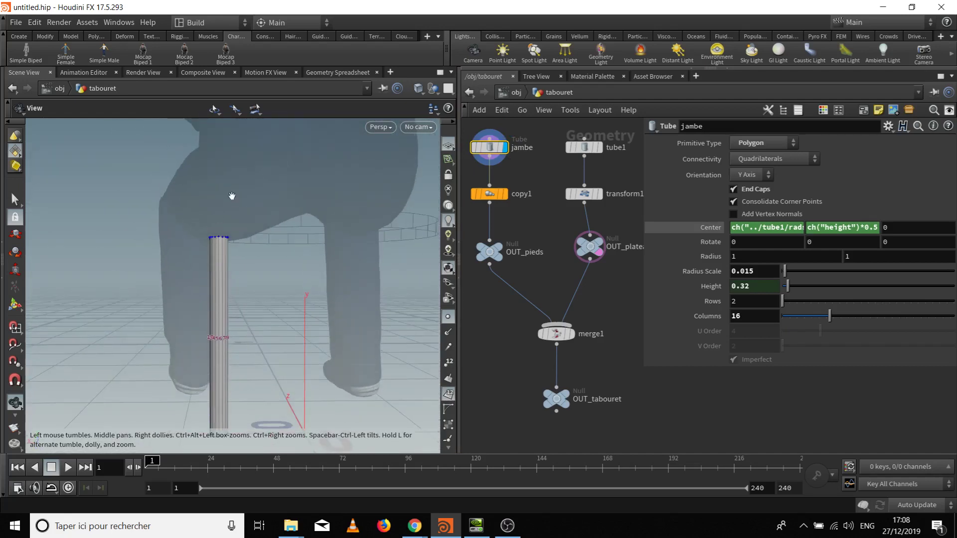
drag(232, 195, 208, 219)
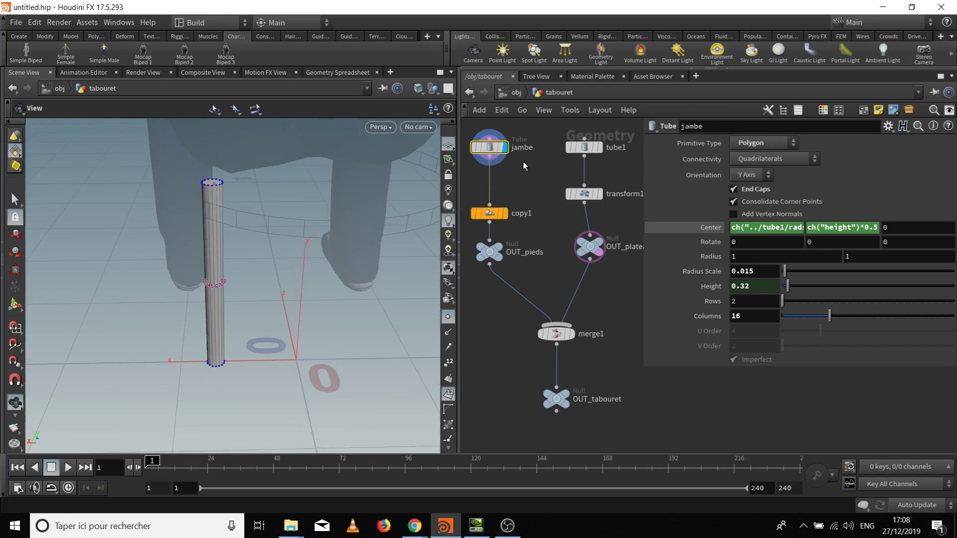
Insert a Transform node on the wire between jambe and copy1
middle_drag(523, 161, 553, 166)
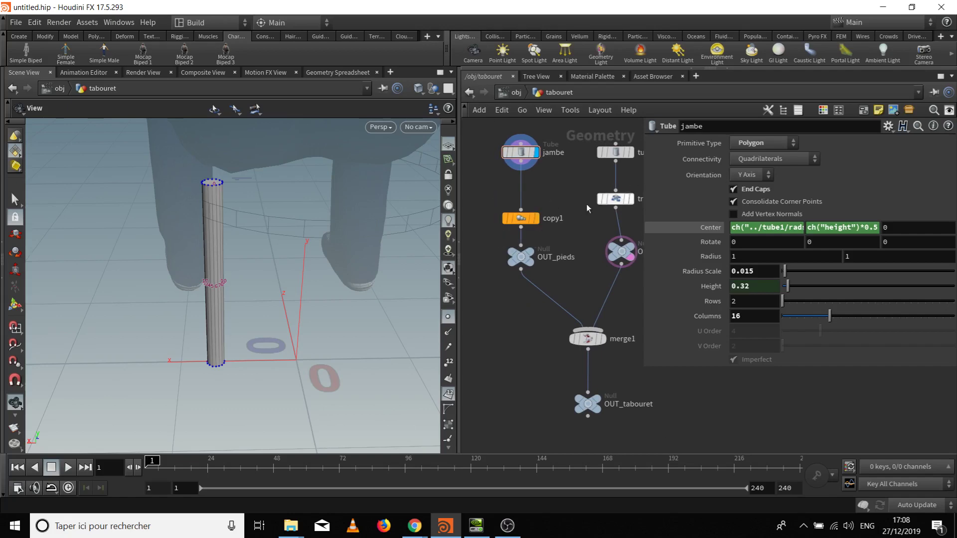
key(Tab)
text(tra)
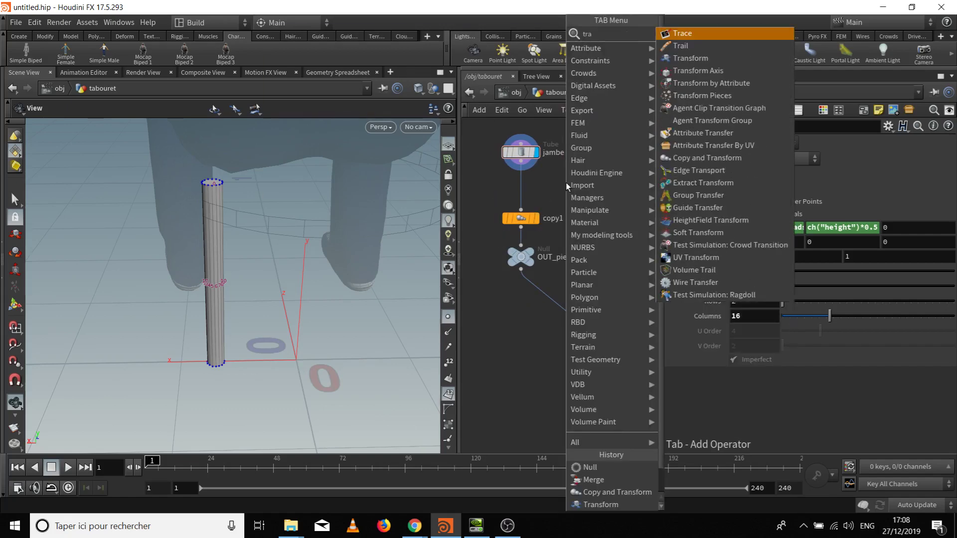
key(Down)
key(Down)
key(Down)
key(Up)
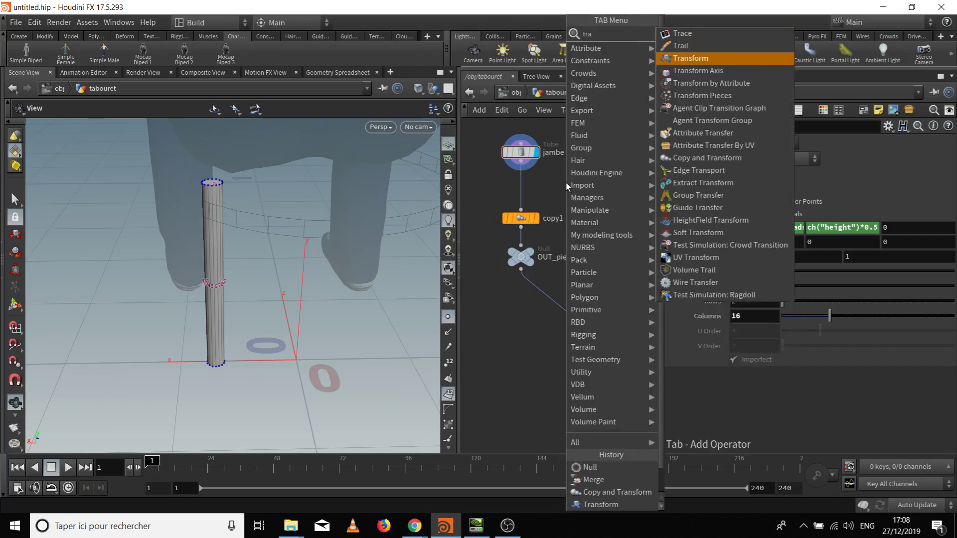
key(Return)
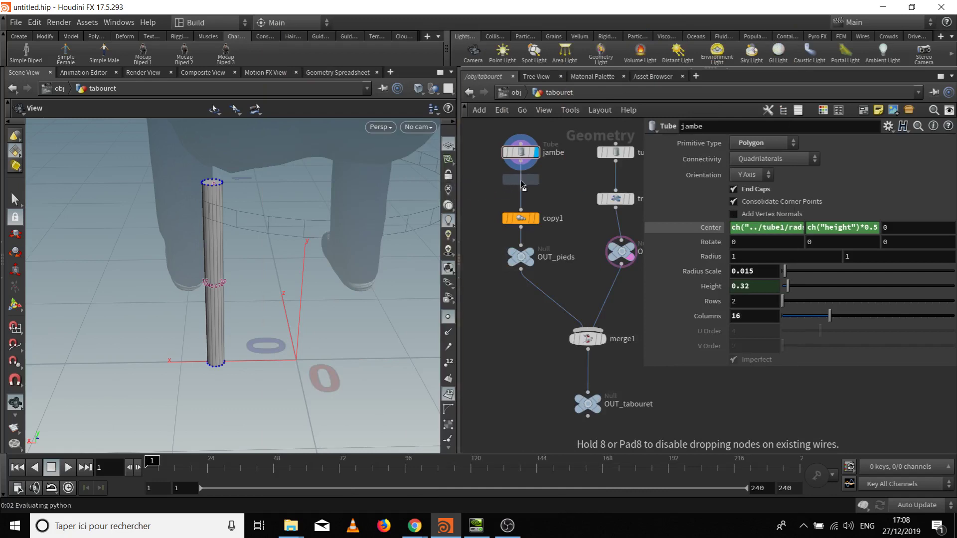
click(522, 187)
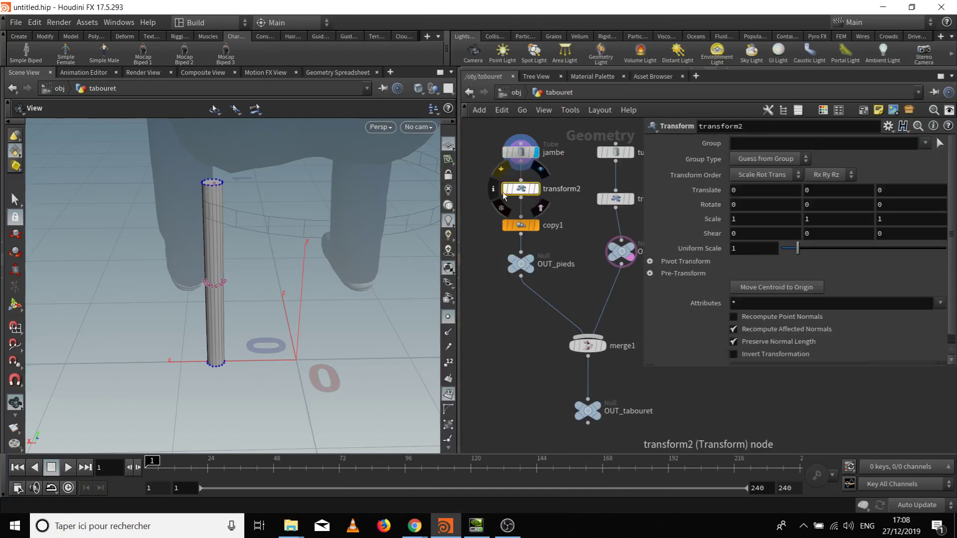
Set transform2's Group Type to Primitives, and test its X translation before undoing that change
click(749, 159)
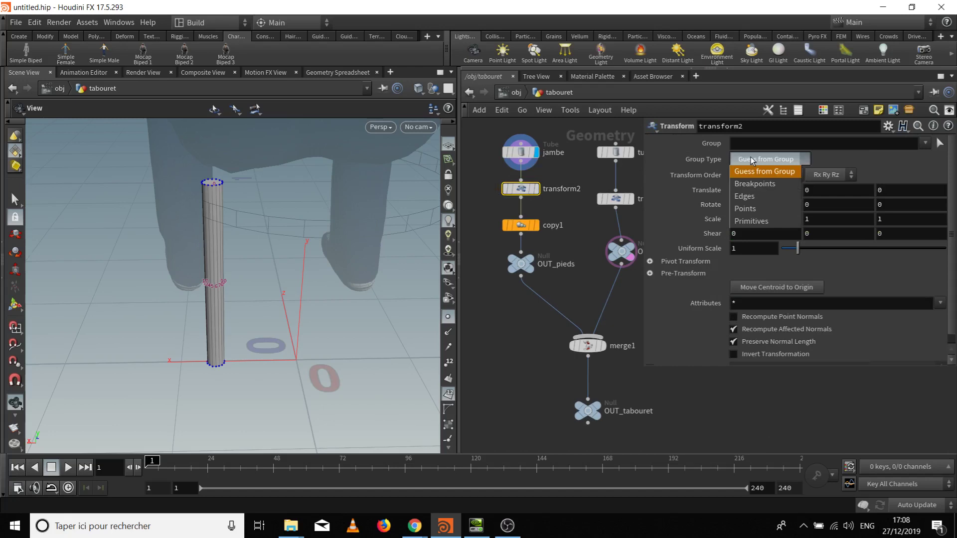
click(760, 219)
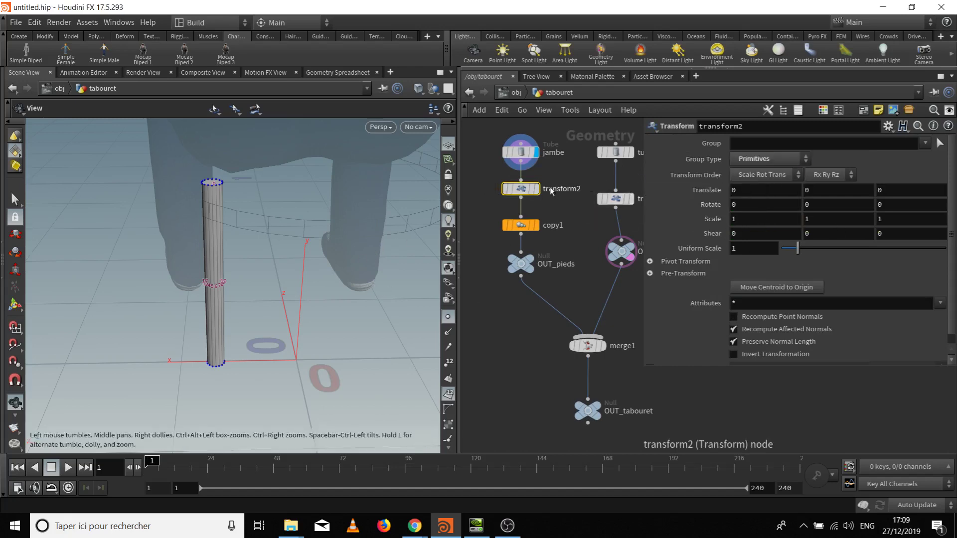
middle_drag(768, 190, 807, 186)
key(ctrl+z)
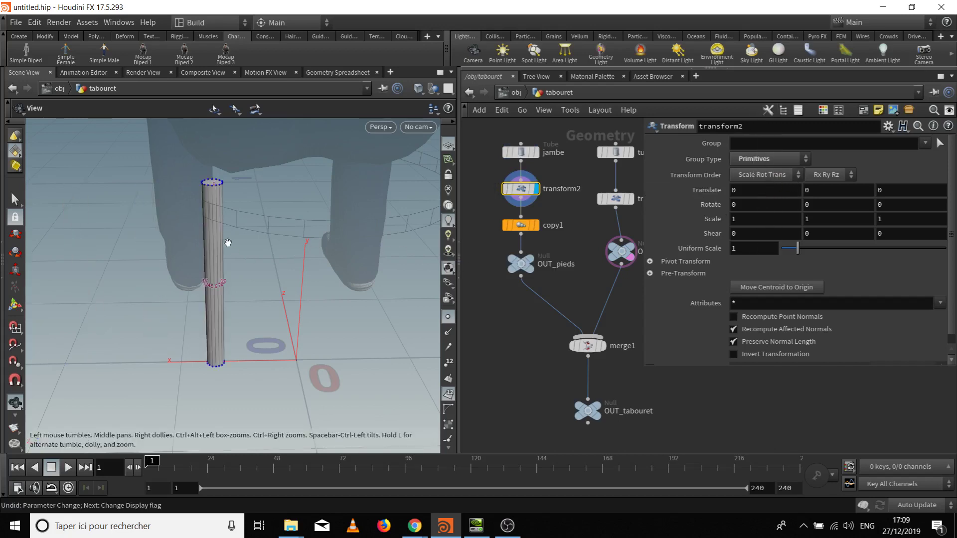
Restrict transform2 to one of the leg's end caps by setting its Group to primitive 1
drag(223, 284, 219, 227)
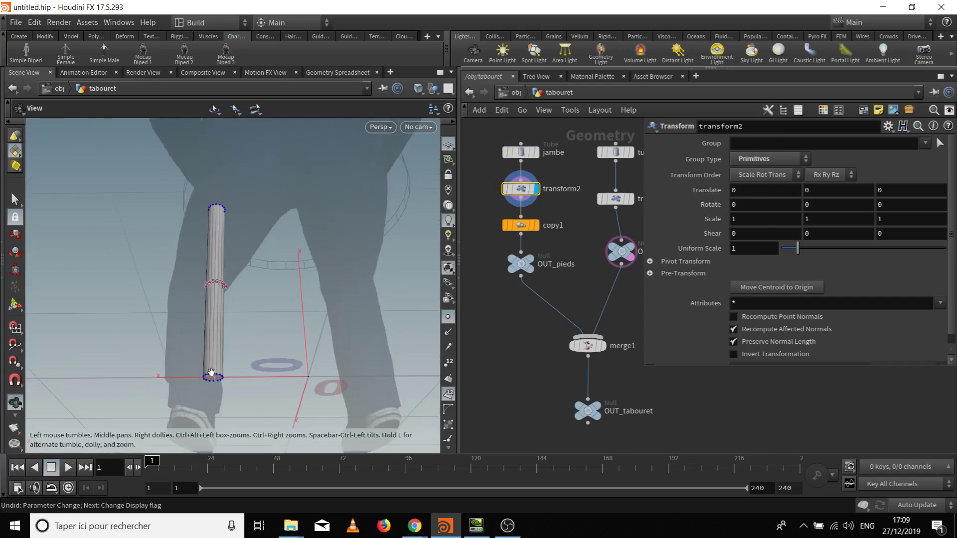
click(788, 142)
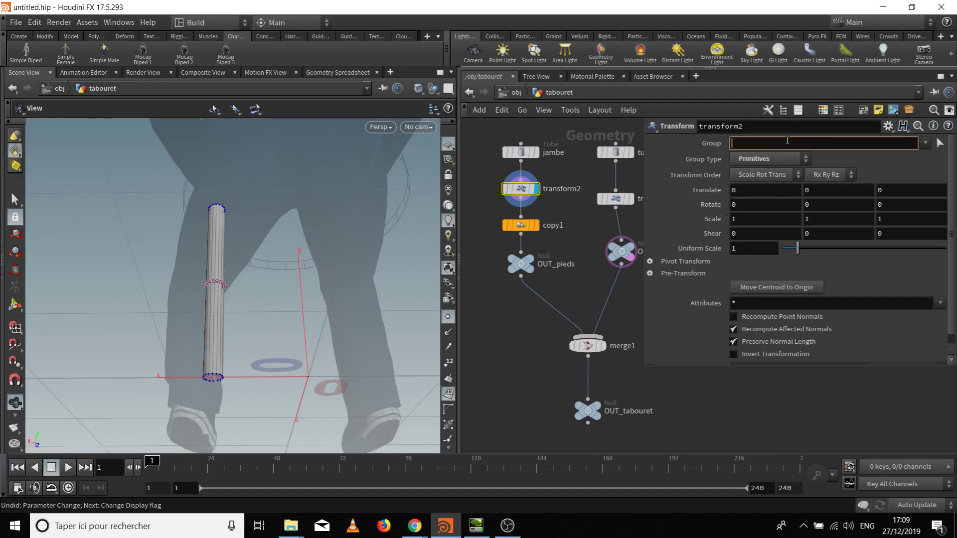
text(1)
key(Return)
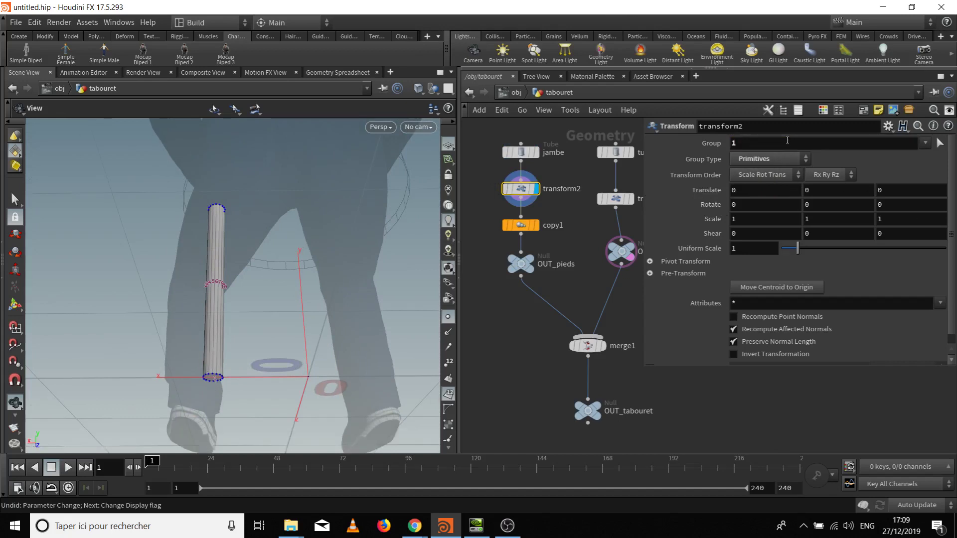
mouse_move(277, 278)
mouse_down()
mouse_move(380, 207)
mouse_move(274, 278)
mouse_up()
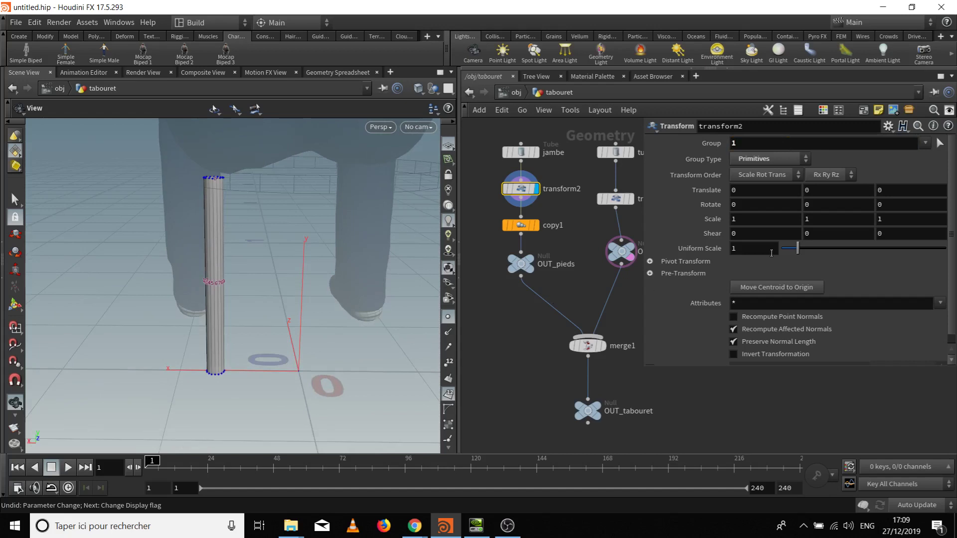
Try slanting the leg by moving its end cap with transform2 X translations of 0.1, 0.01 and 0.02
middle_drag(749, 194, 767, 197)
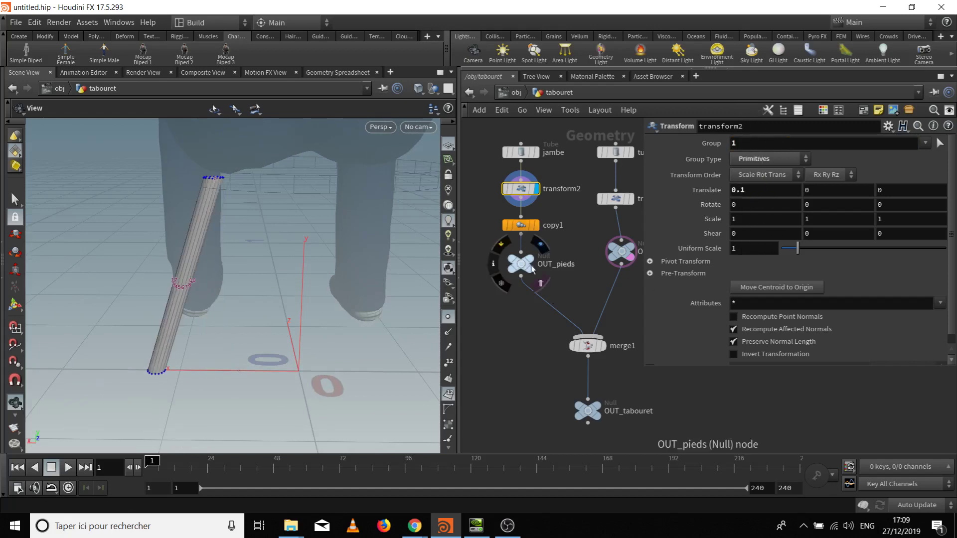
drag(224, 299, 264, 240)
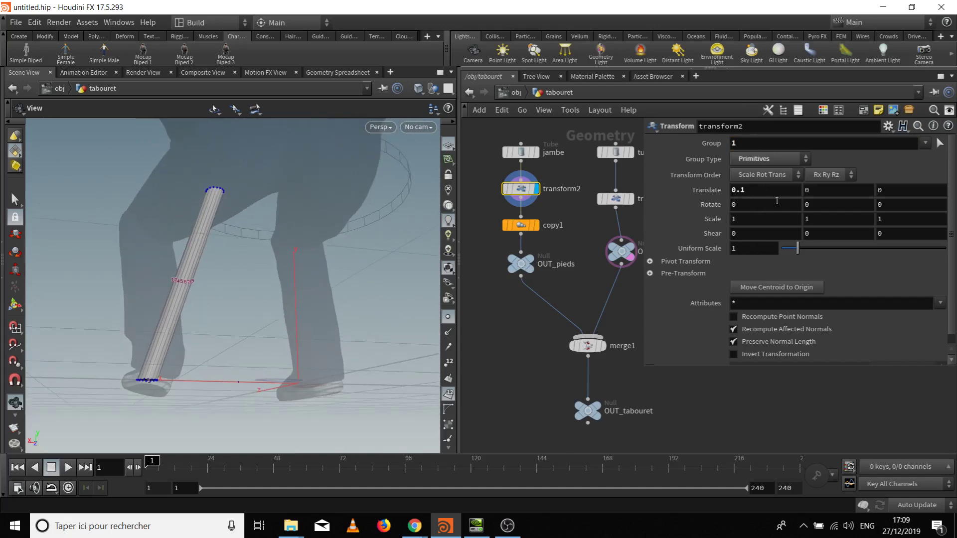
drag(172, 344, 145, 380)
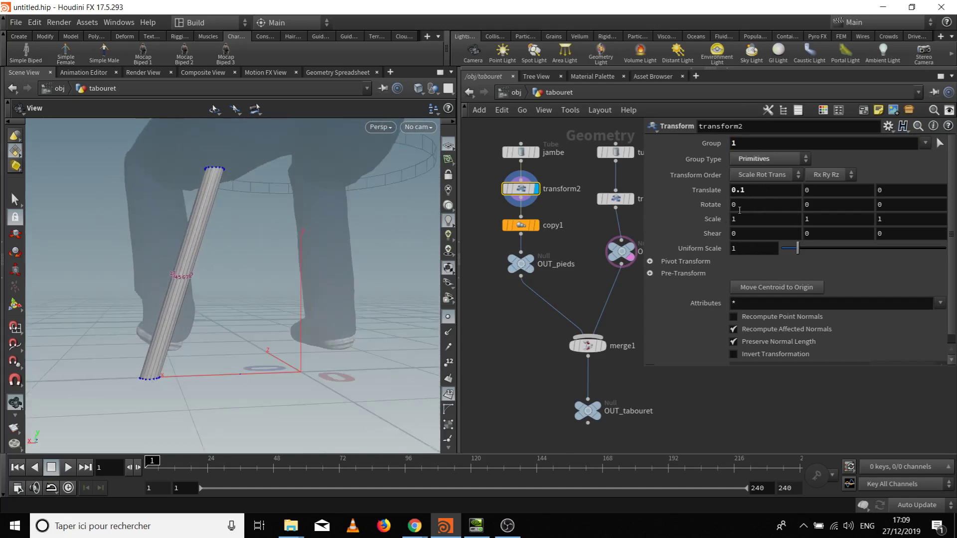
click(759, 190)
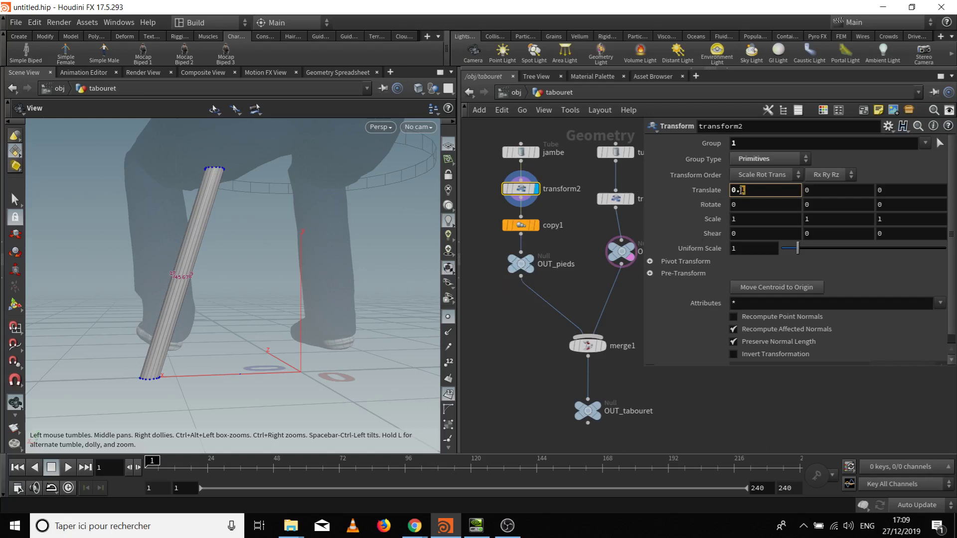
key(Return)
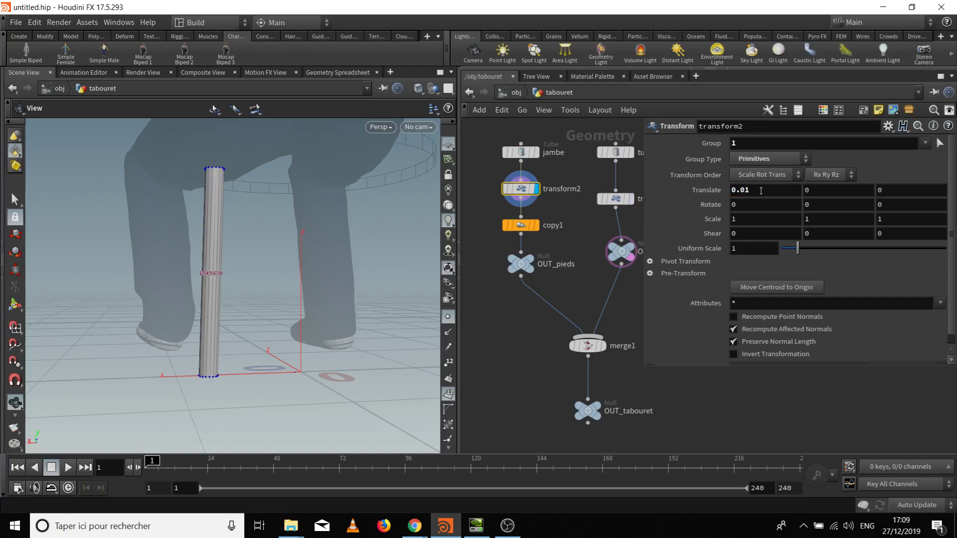
click(747, 189)
key(BackSpace)
text(2)
key(Return)
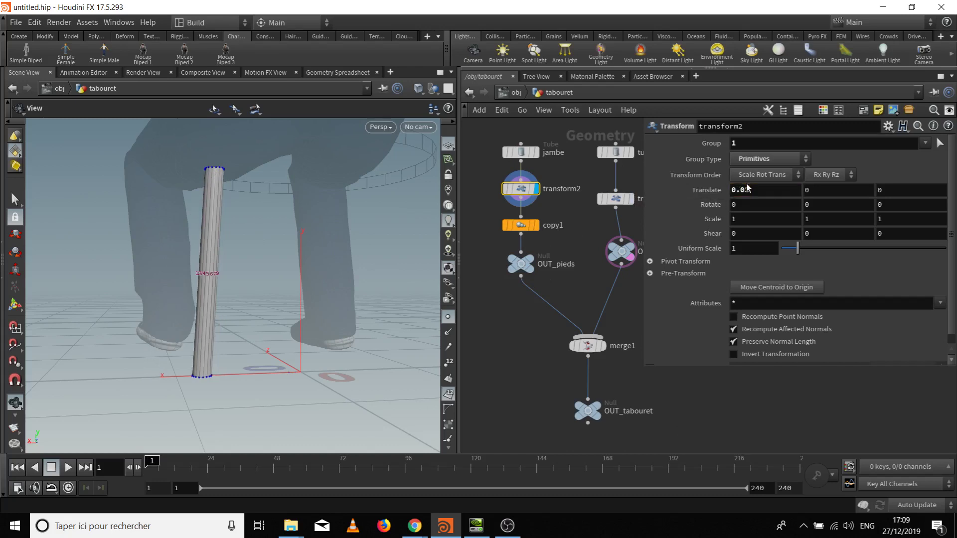
drag(235, 284, 246, 312)
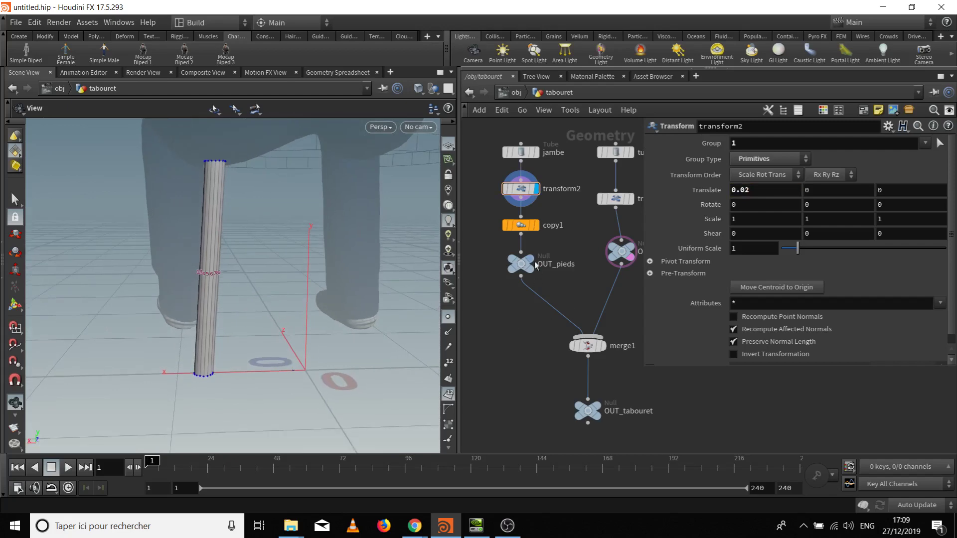
Display the copied legs from copy1 and set transform2's X translation to 0.05 to slant them further
click(537, 225)
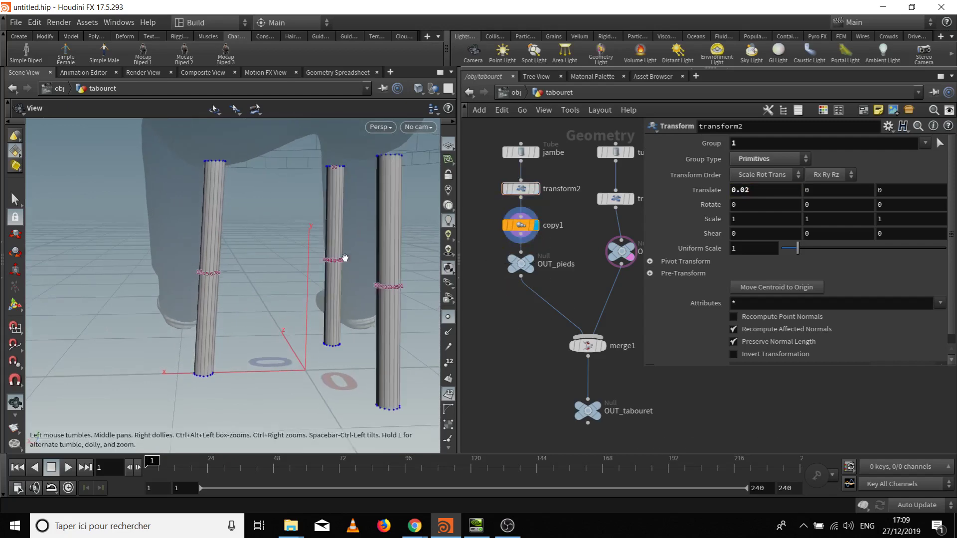
drag(342, 257, 342, 300)
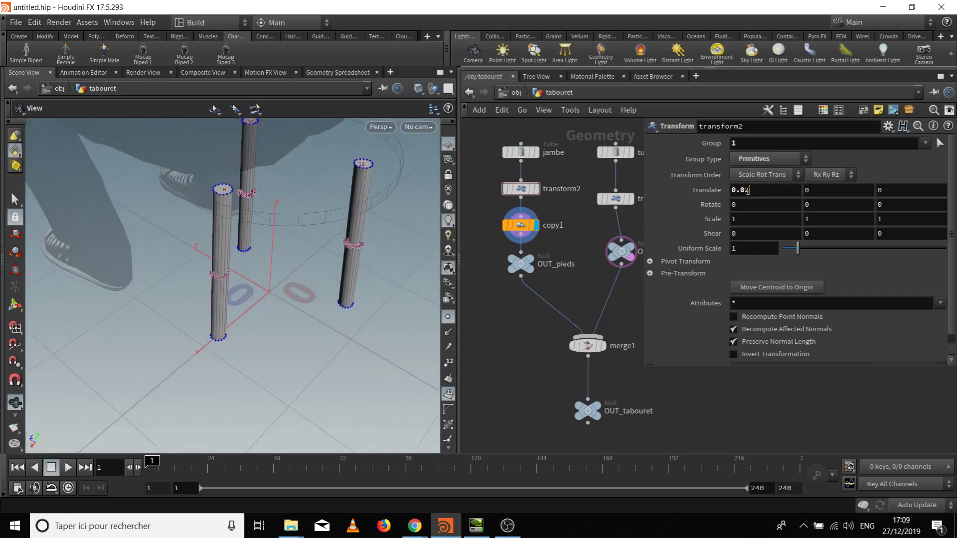
click(747, 190)
text(5)
key(Return)
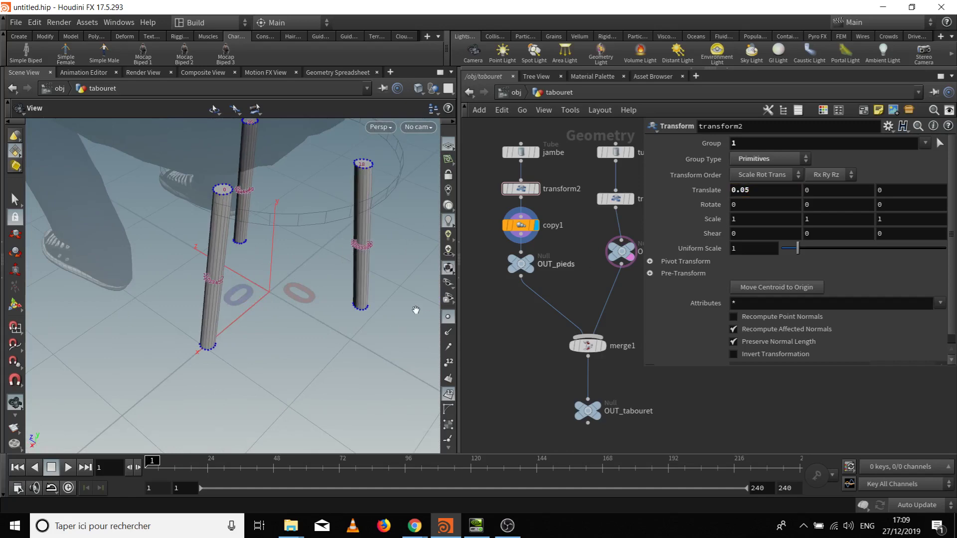
drag(250, 309, 214, 279)
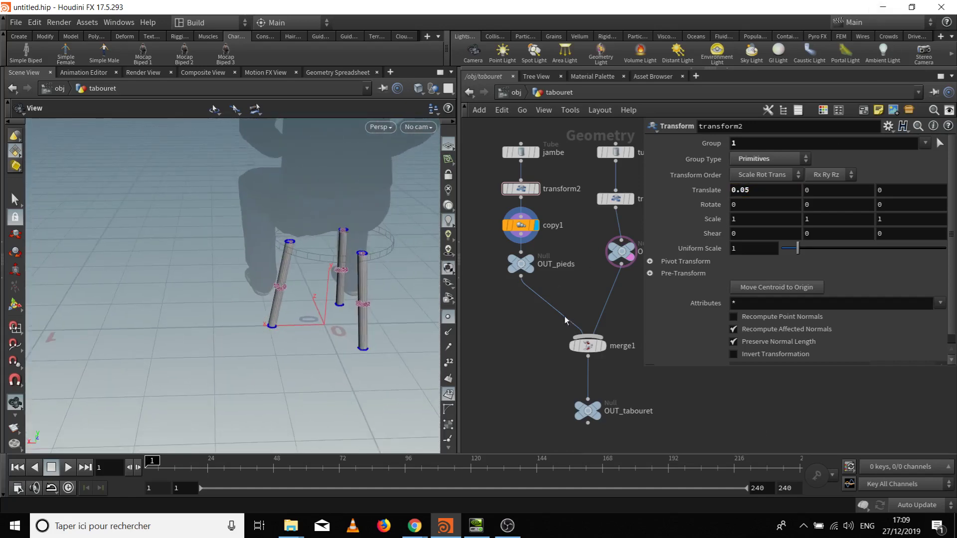
middle_drag(532, 373, 432, 336)
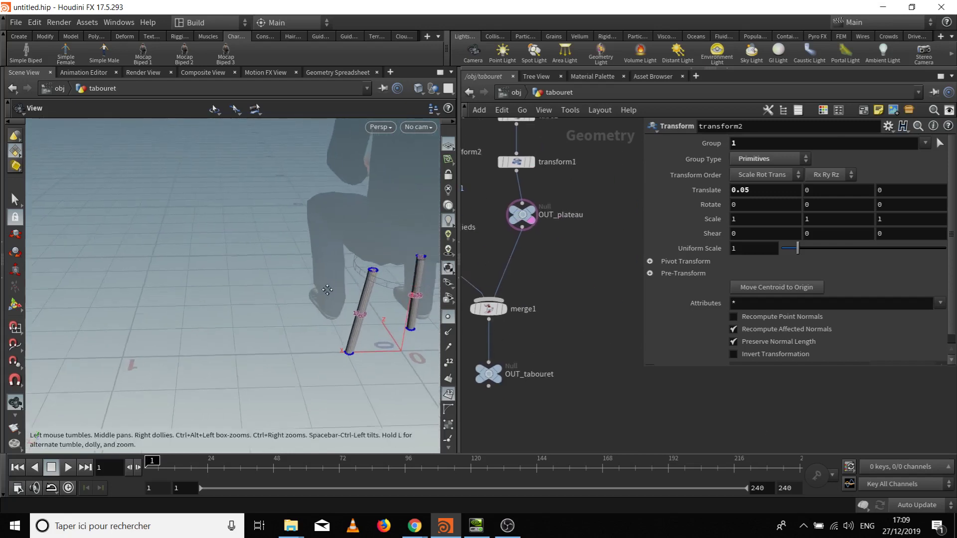
middle_drag(590, 288, 637, 320)
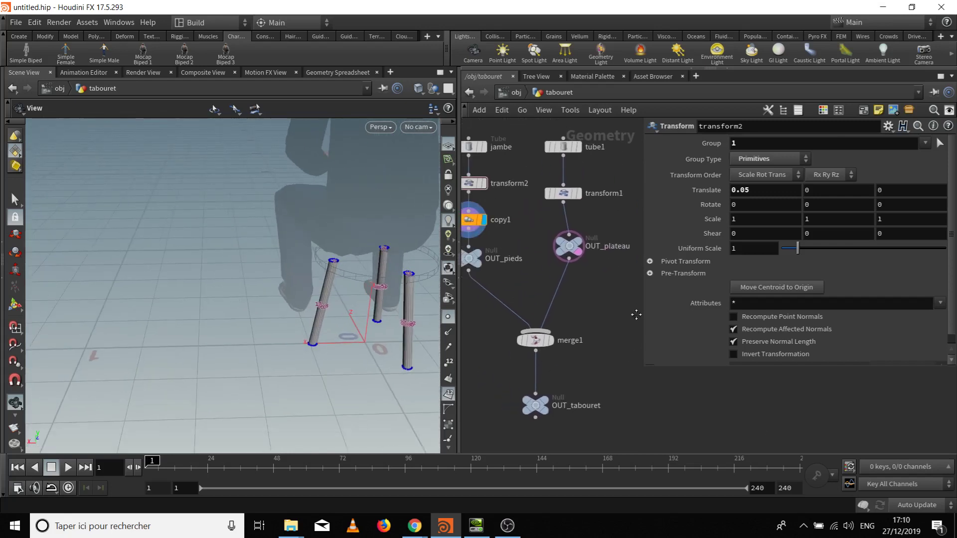
Set the Total Number of legs in copy1 to 4
click(473, 219)
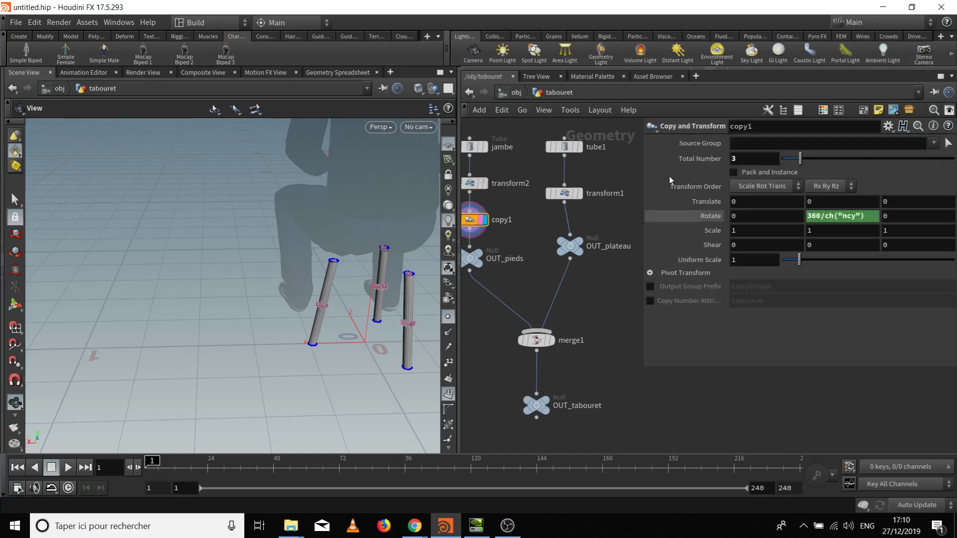
click(771, 155)
text(4)
key(Return)
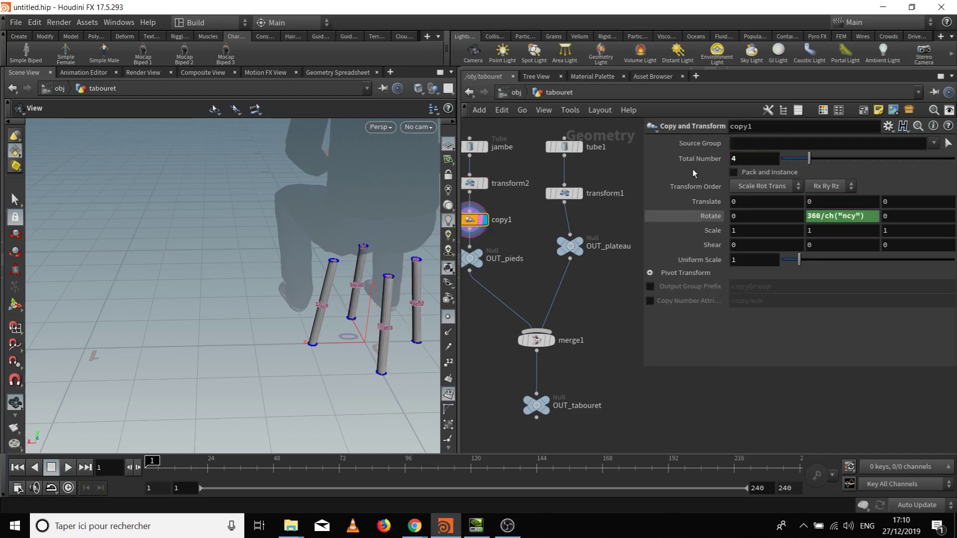
Display OUT_tabouret and examine the whole stool around its seat edge and slanted legs
click(547, 400)
drag(191, 294, 272, 283)
right_drag(272, 282, 273, 291)
middle_drag(292, 233, 235, 230)
drag(234, 231, 345, 256)
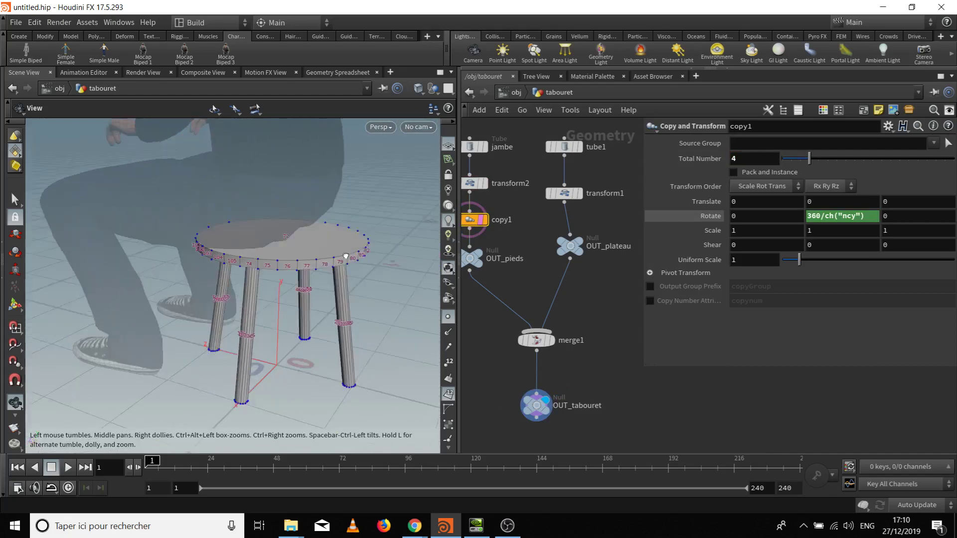
right_drag(346, 256, 230, 258)
drag(154, 260, 255, 302)
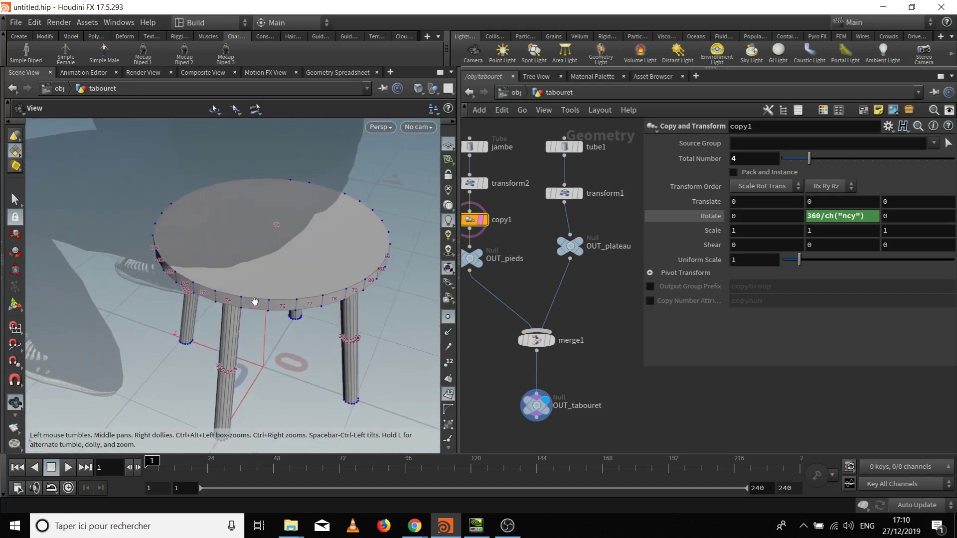
drag(312, 306, 218, 292)
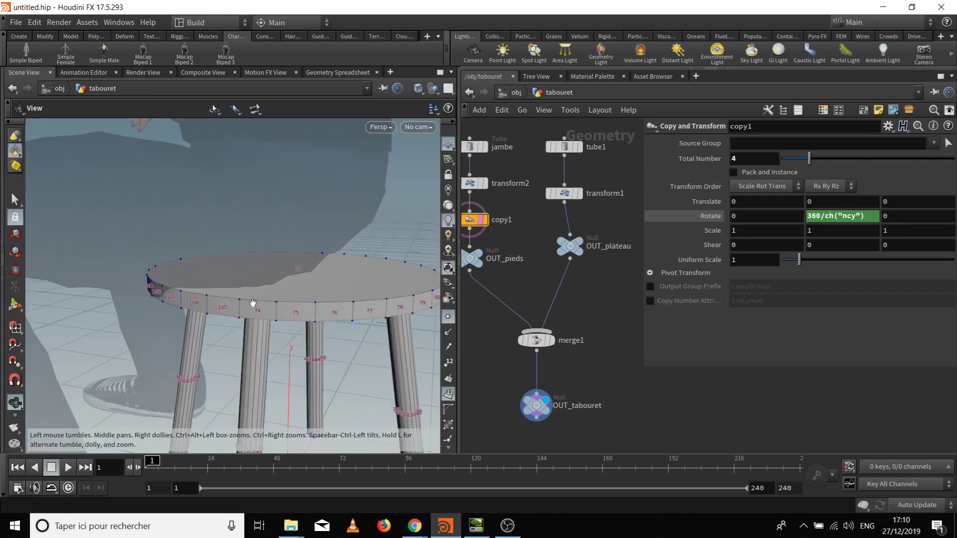
Space out OUT_plateau and transform1 to make room below tube1, and display and frame tube1 alone
drag(572, 246, 572, 272)
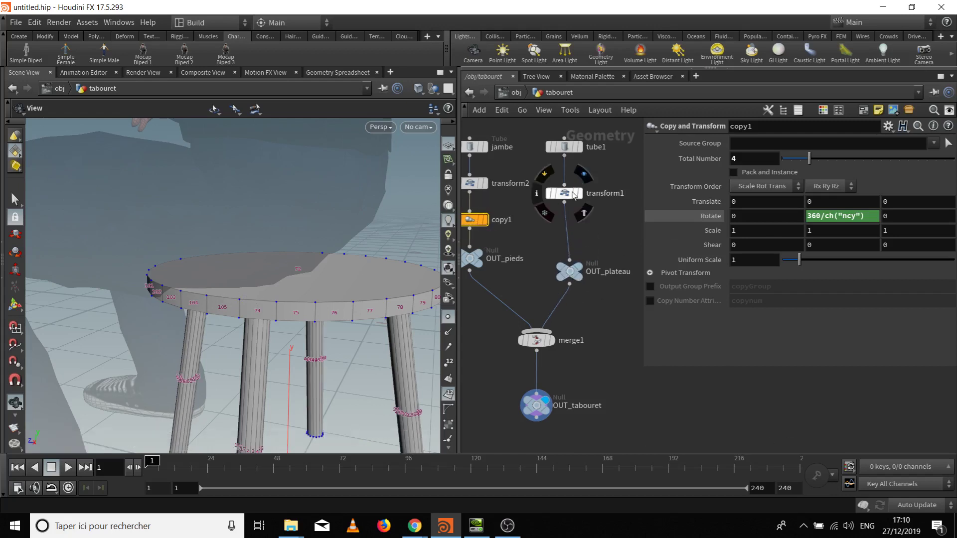
drag(564, 193, 565, 219)
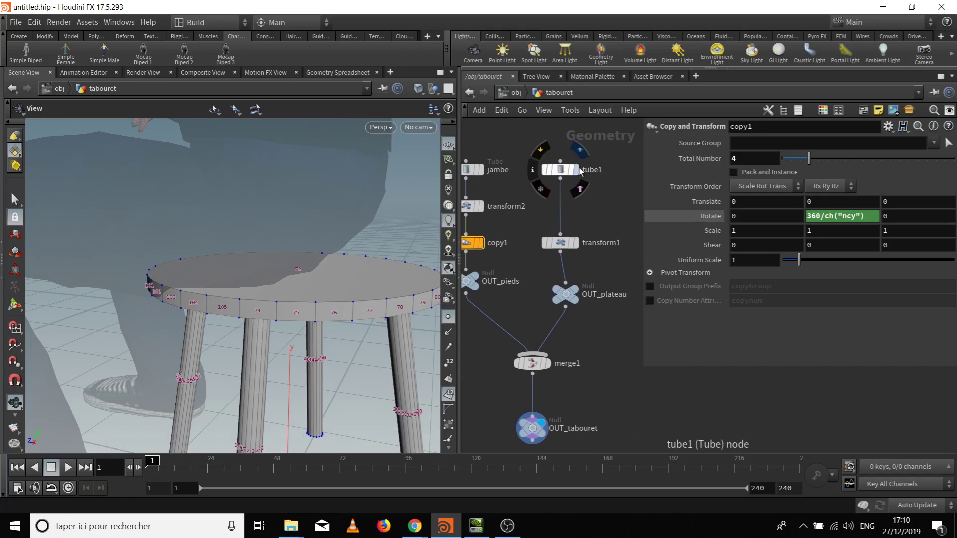
click(579, 170)
click(561, 169)
key(f)
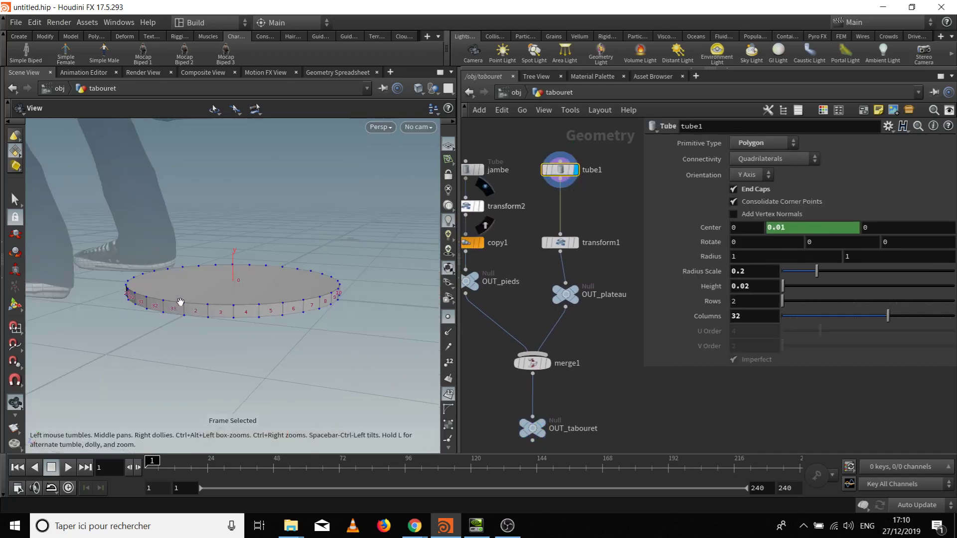
Insert a PolyBevel node between tube1 and transform1, set its Offset to 0.06 and display it
key(Tab)
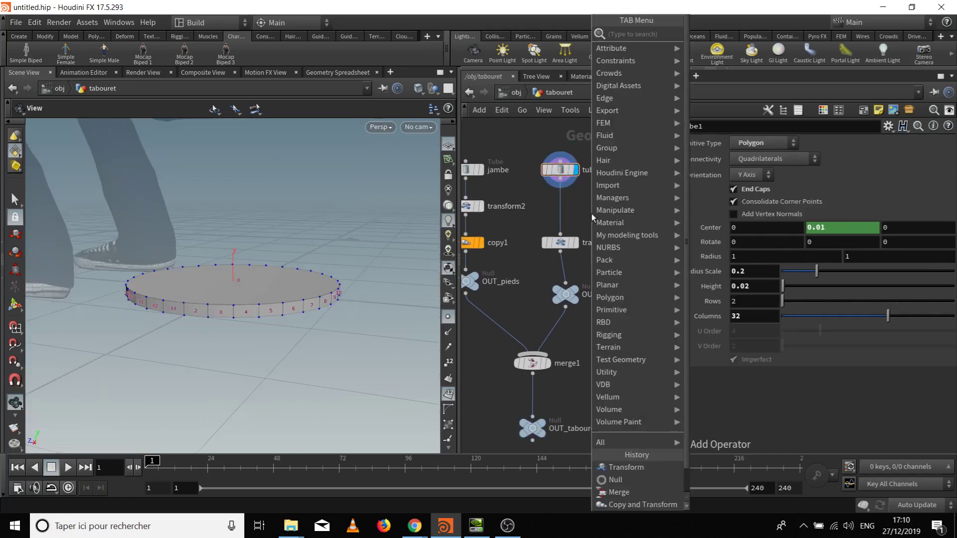
text(bev)
key(Return)
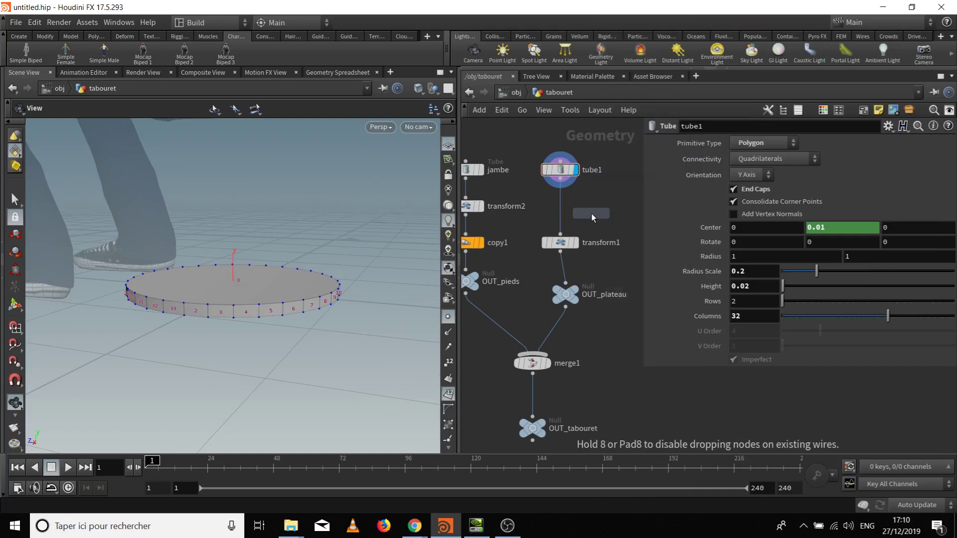
click(563, 209)
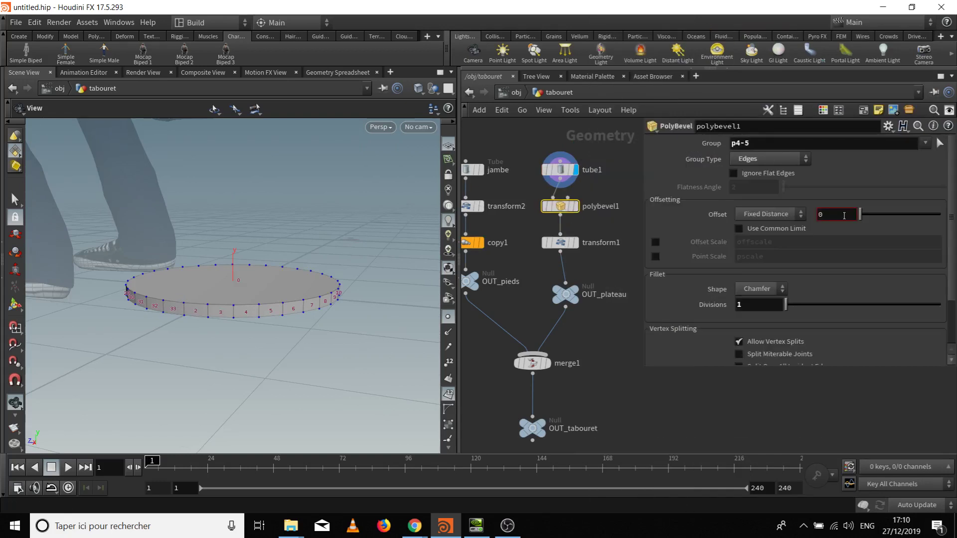
mouse_move(851, 214)
middle_down()
mouse_move(858, 233)
mouse_move(873, 235)
mouse_move(854, 215)
middle_up()
click(575, 206)
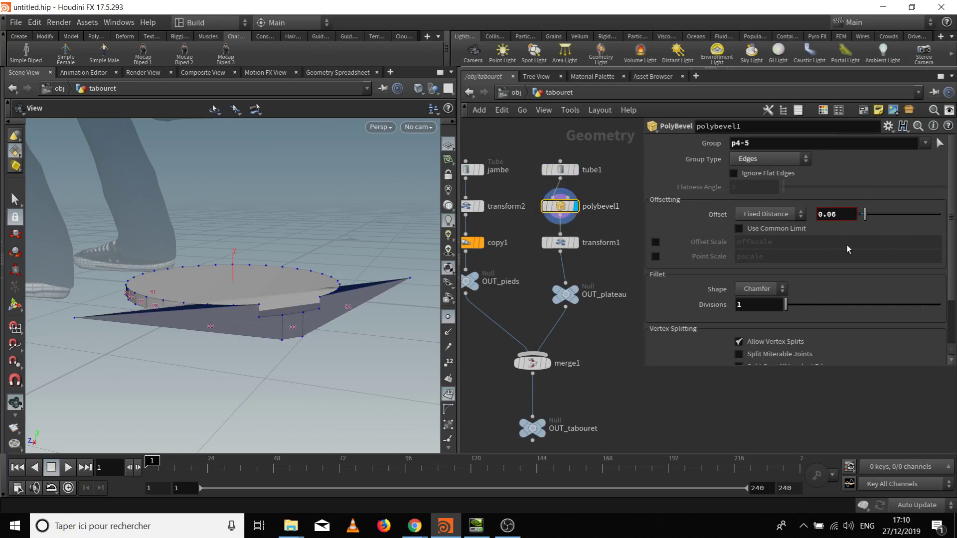
Clear polybevel1's Group so that the bevel applies to all edges of the seat
drag(749, 143, 645, 168)
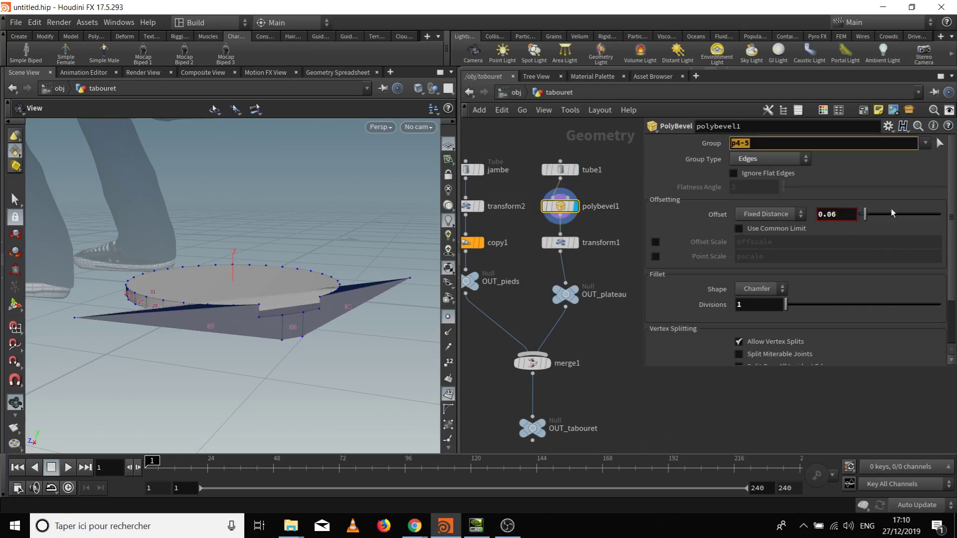
key(BackSpace)
key(Return)
scroll(315, 332, up, 2)
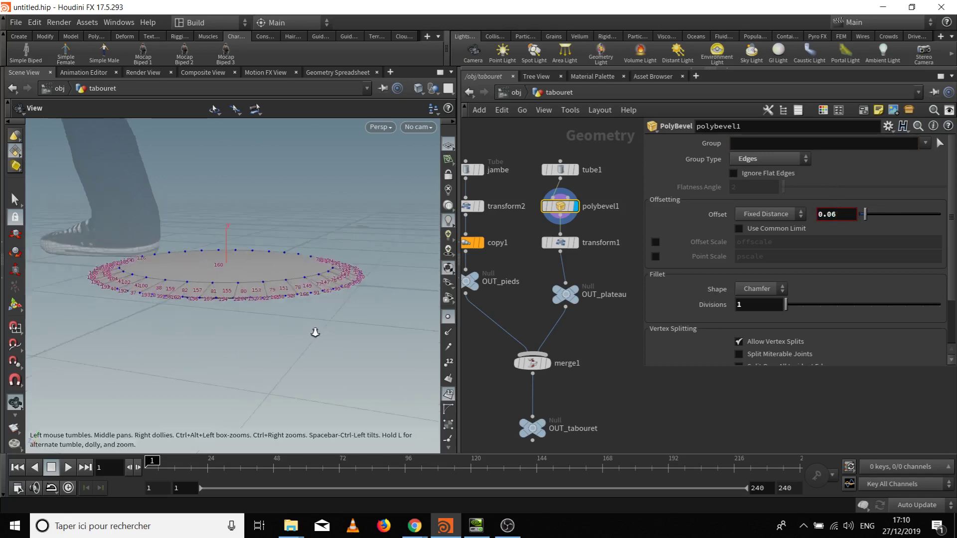
Reduce polybevel1's Offset, trying 0.02 and settling on 0.005, and check the seat's rim
scroll(315, 332, up, 2)
drag(837, 215, 831, 215)
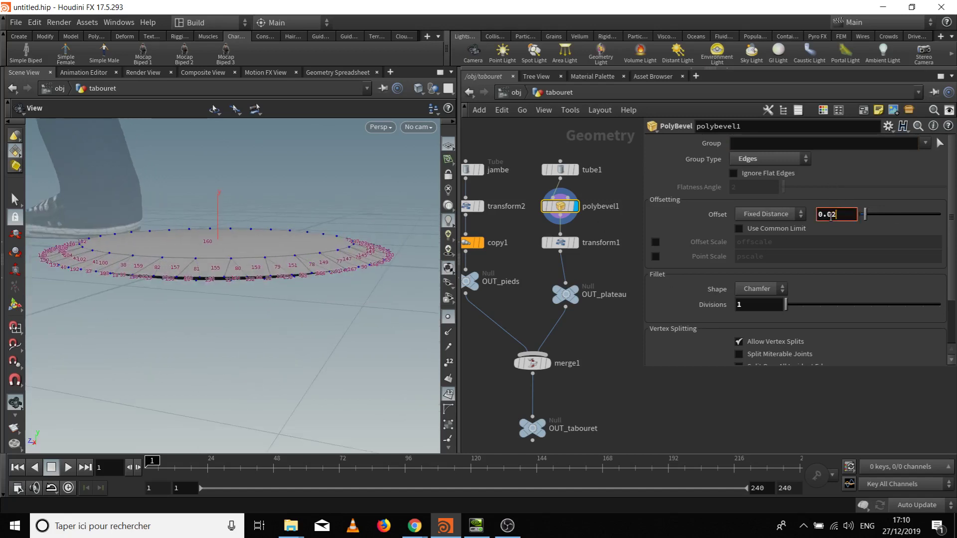
key(Return)
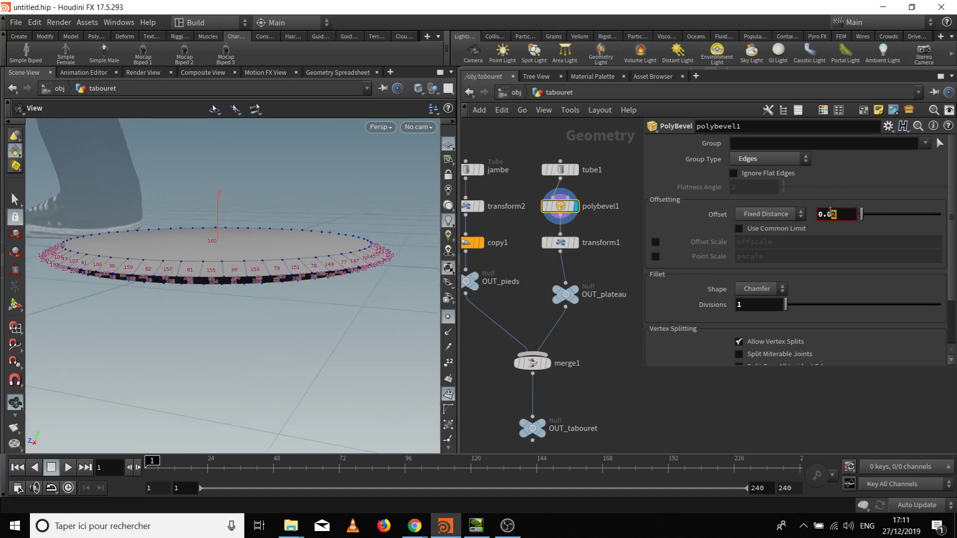
key(Return)
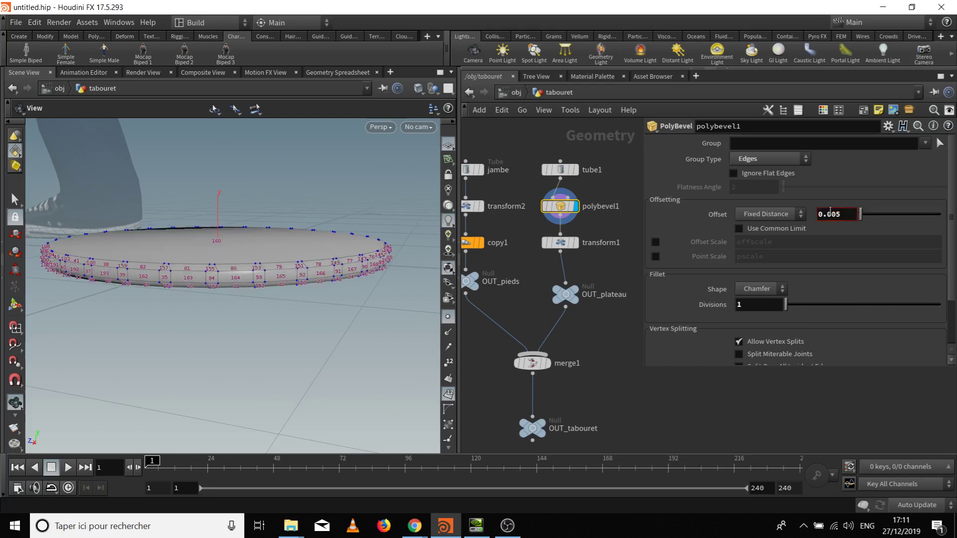
drag(264, 239, 270, 262)
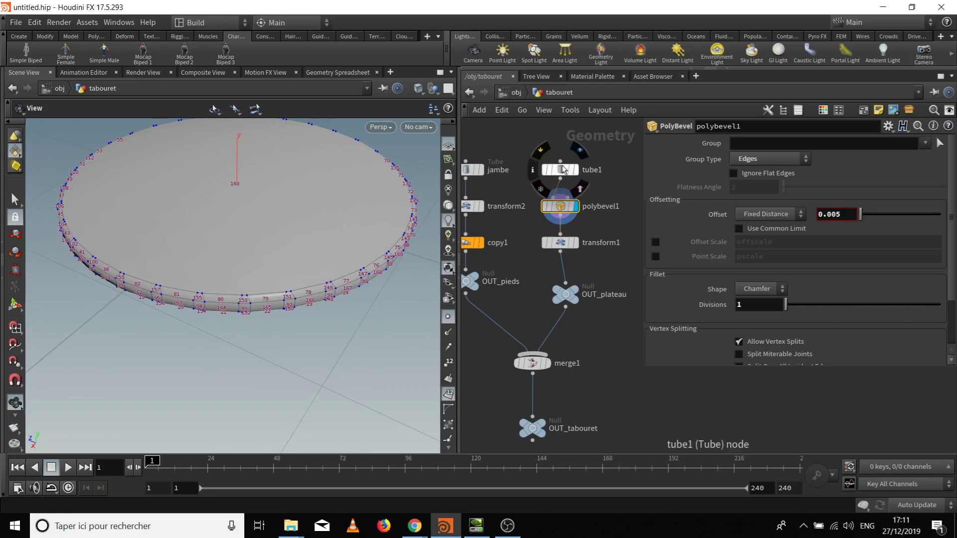
Link polybevel1's Offset to tube1's Height with a relative reference multiplied by 0.25
click(587, 172)
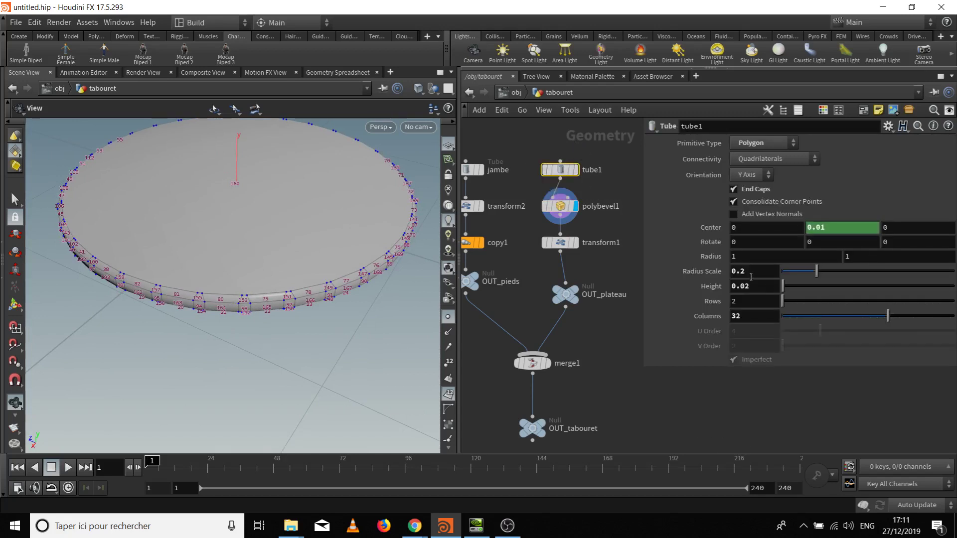
right_click(750, 289)
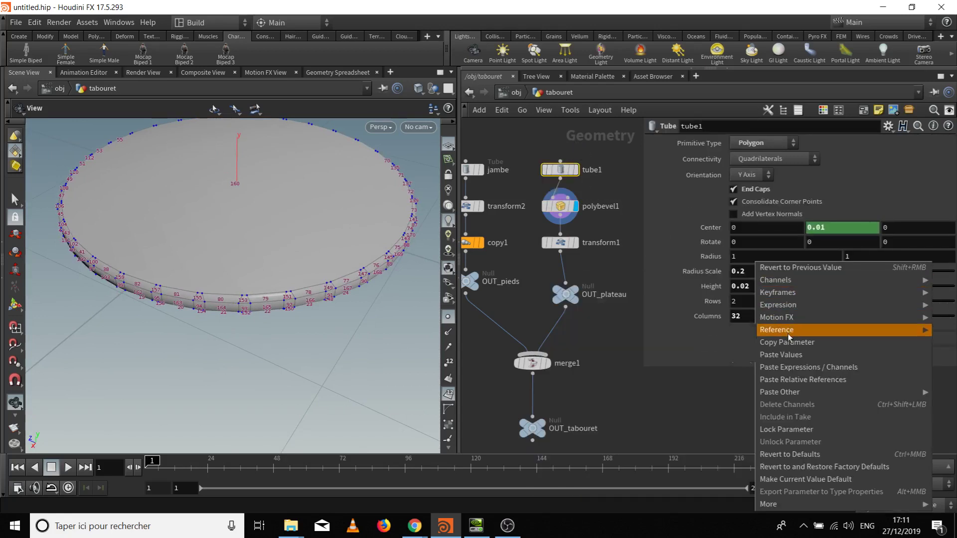
click(791, 343)
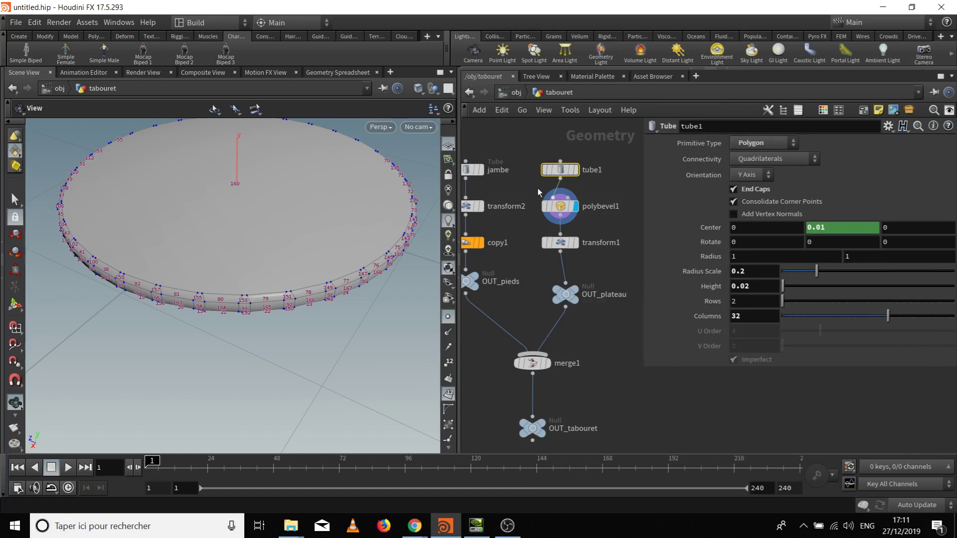
click(569, 213)
click(565, 210)
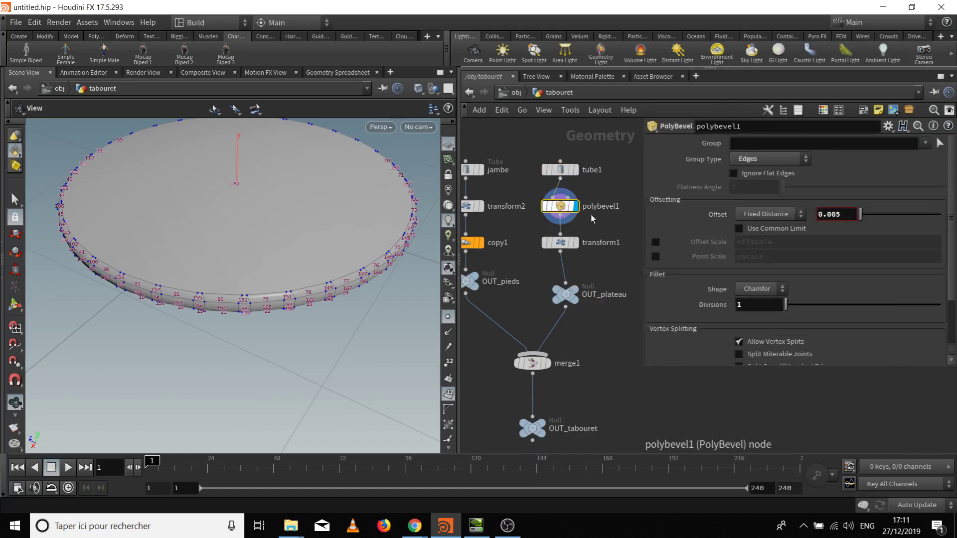
right_click(849, 215)
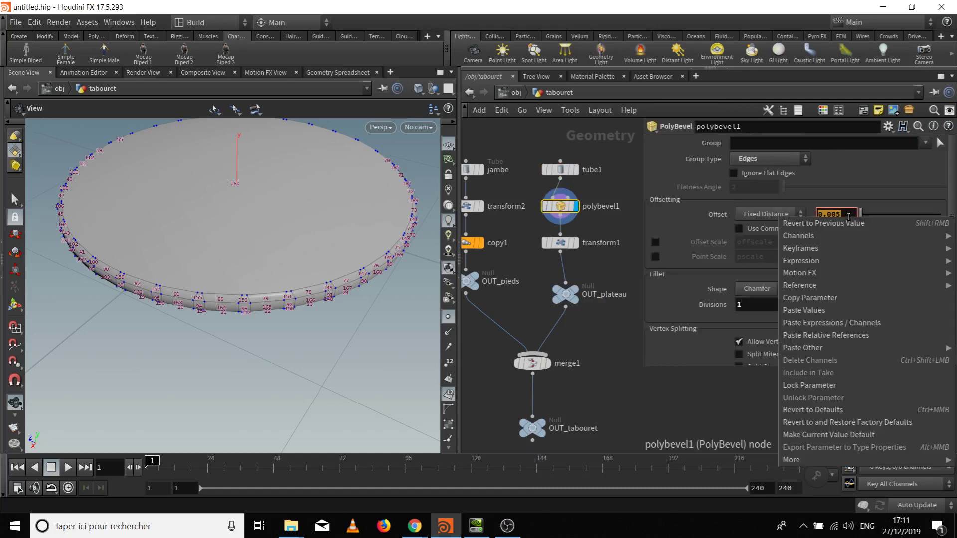
click(850, 335)
drag(928, 217, 849, 221)
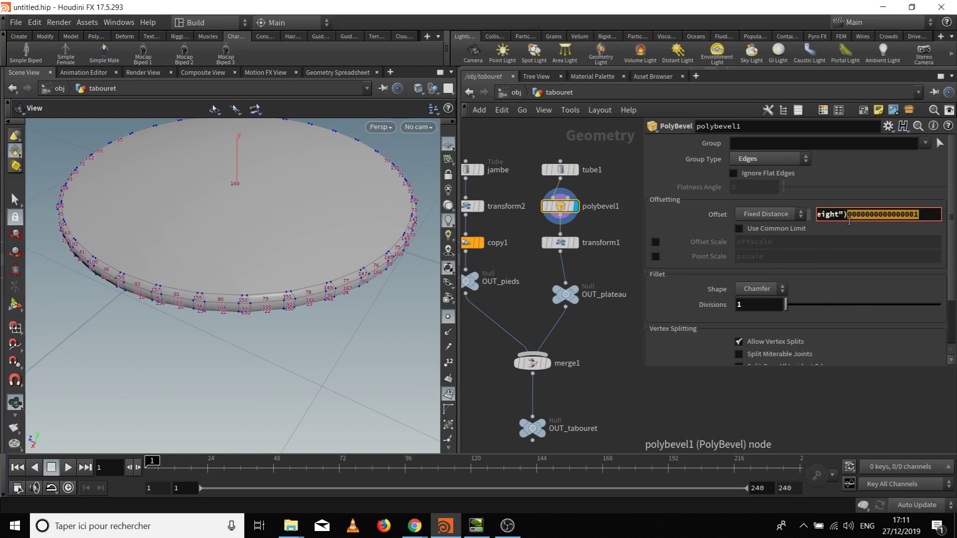
text(*)
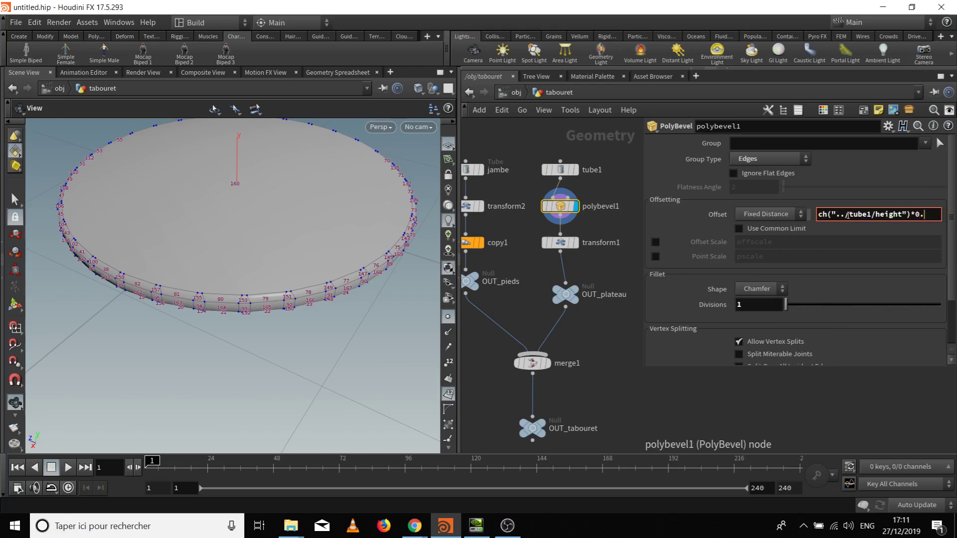
key(Return)
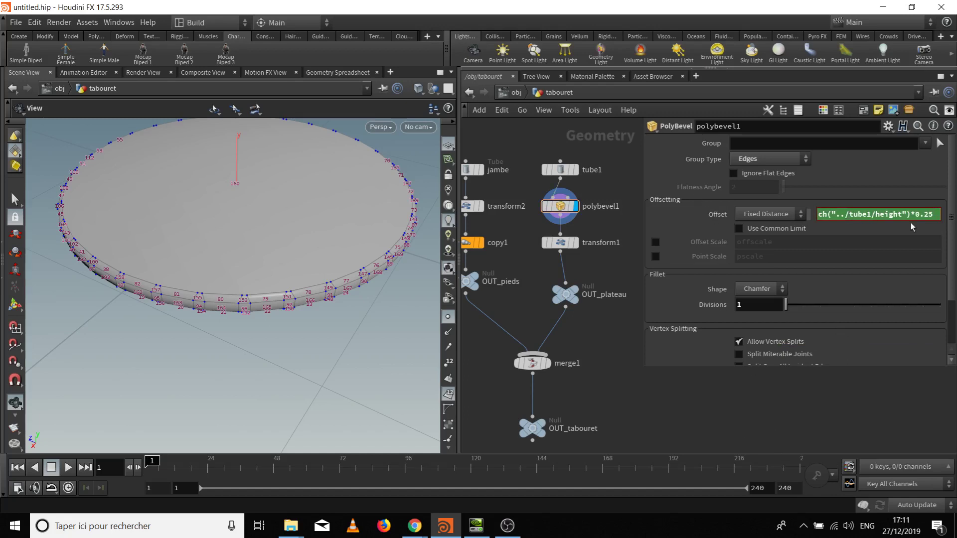
drag(299, 239, 301, 228)
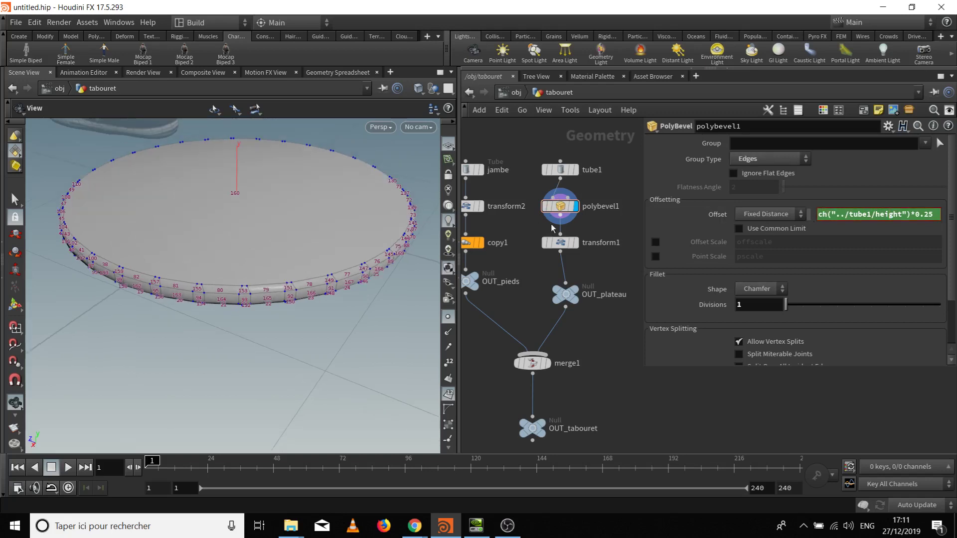
mouse_move(579, 210)
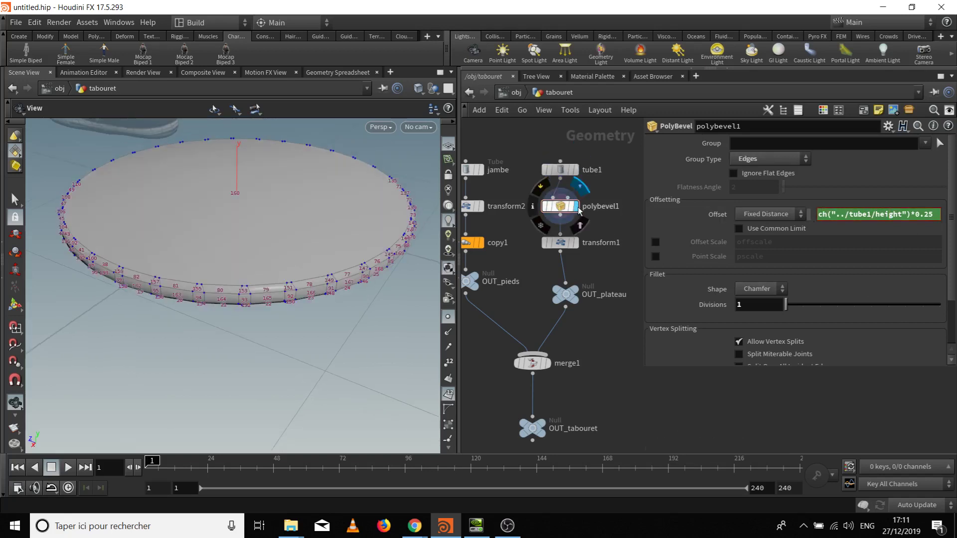
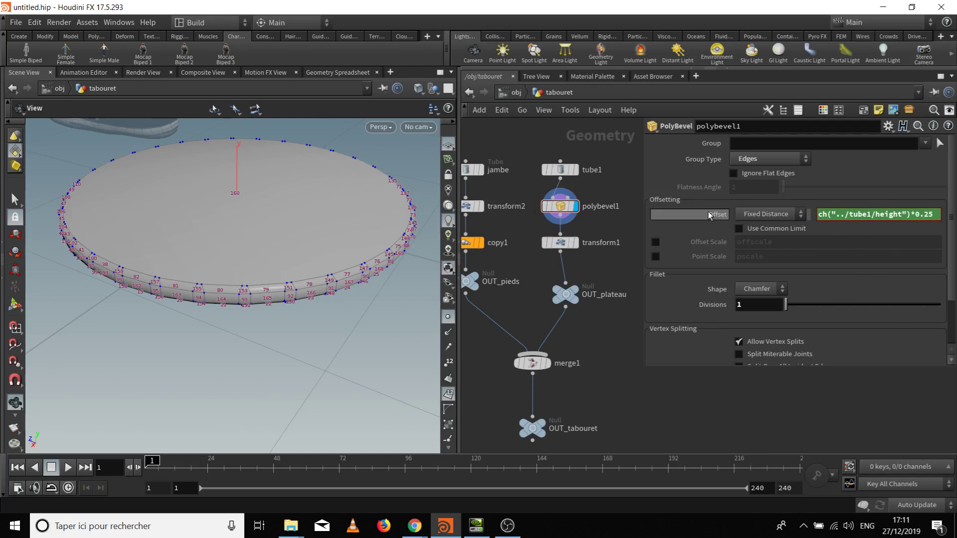
Compare the seat's rim without and with the bevel by displaying tube1 and returning the display to polybevel1
drag(347, 286, 287, 306)
right_drag(287, 306, 250, 284)
middle_drag(249, 284, 251, 272)
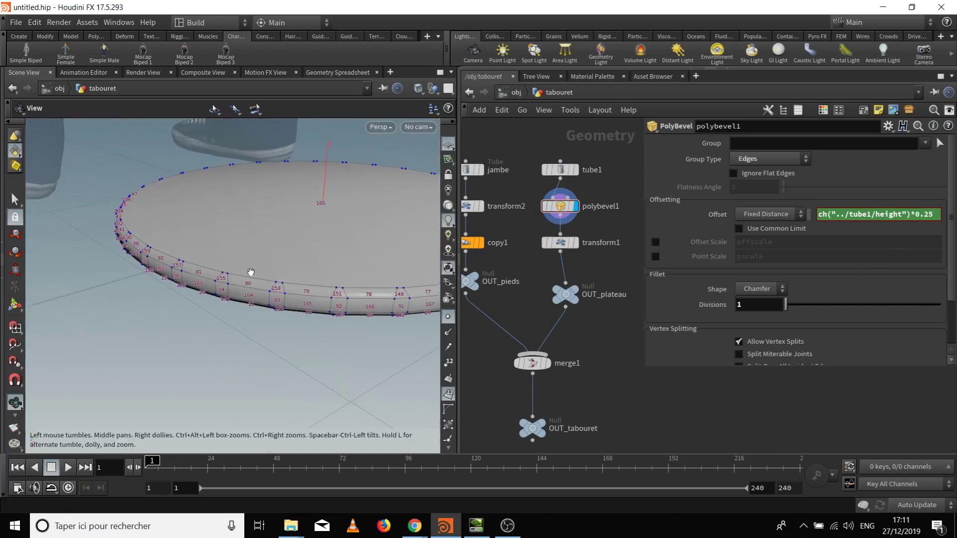
drag(244, 263, 309, 298)
right_drag(309, 298, 290, 327)
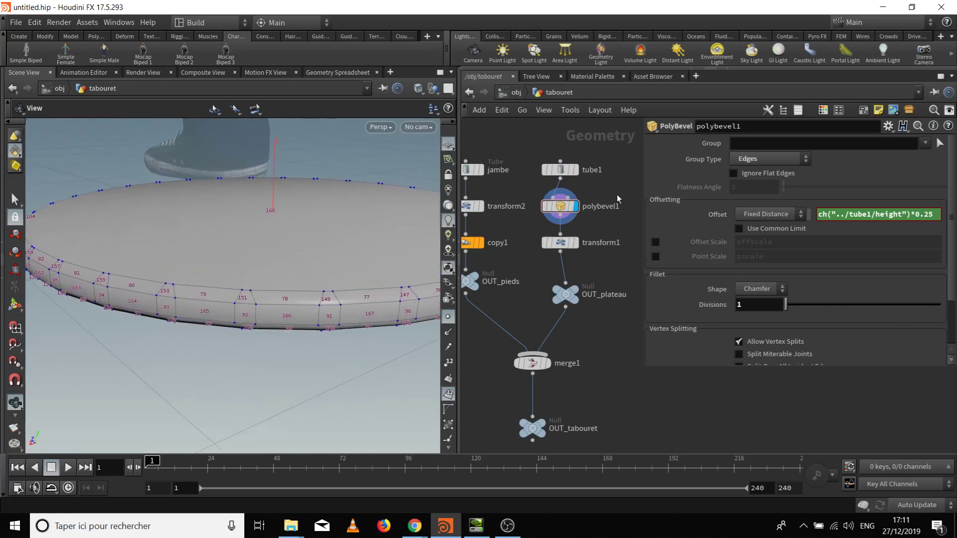
click(576, 169)
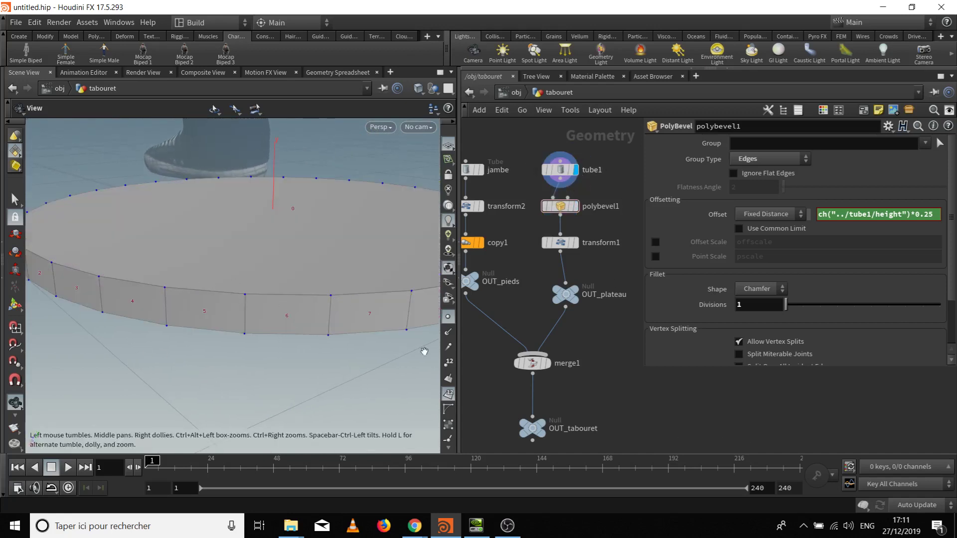
drag(393, 333, 337, 354)
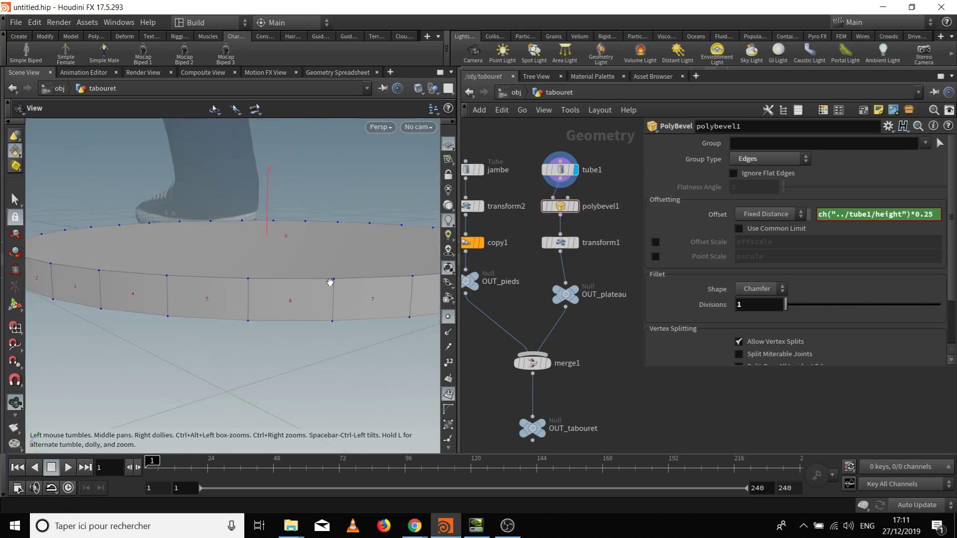
click(573, 207)
drag(309, 319, 278, 284)
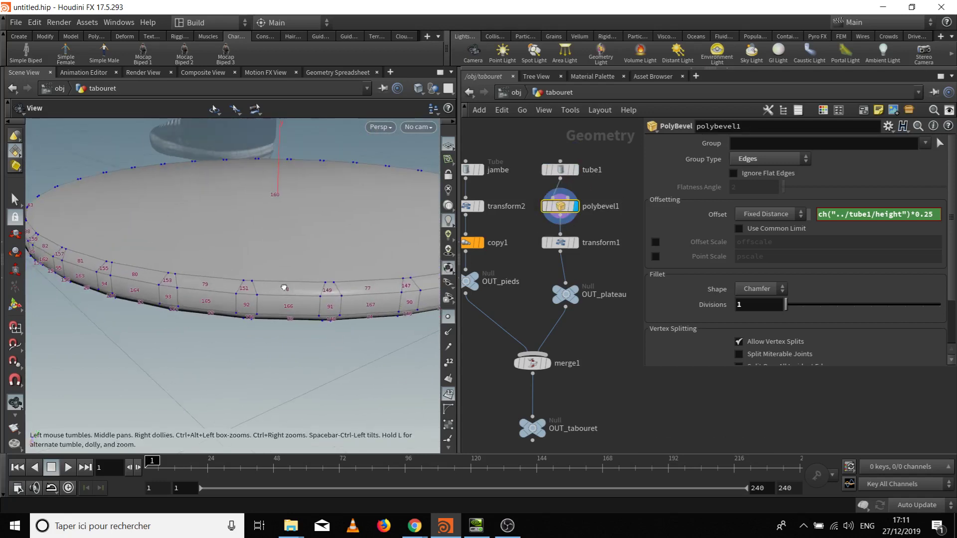
Make polybevel1 ignore flat edges, with a Flatness Angle of 13.7
click(733, 174)
mouse_move(783, 188)
mouse_down()
mouse_move(802, 191)
mouse_move(795, 191)
mouse_up()
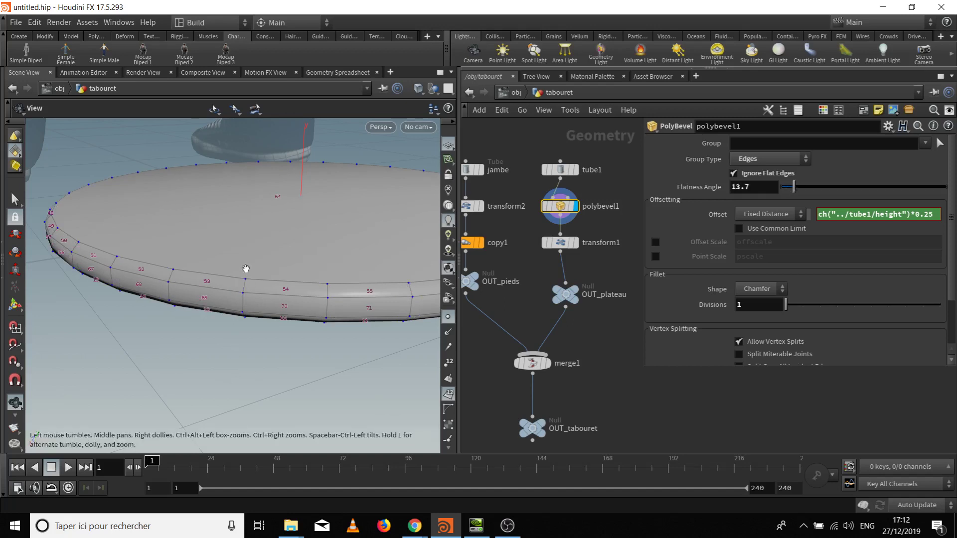
drag(220, 324, 167, 277)
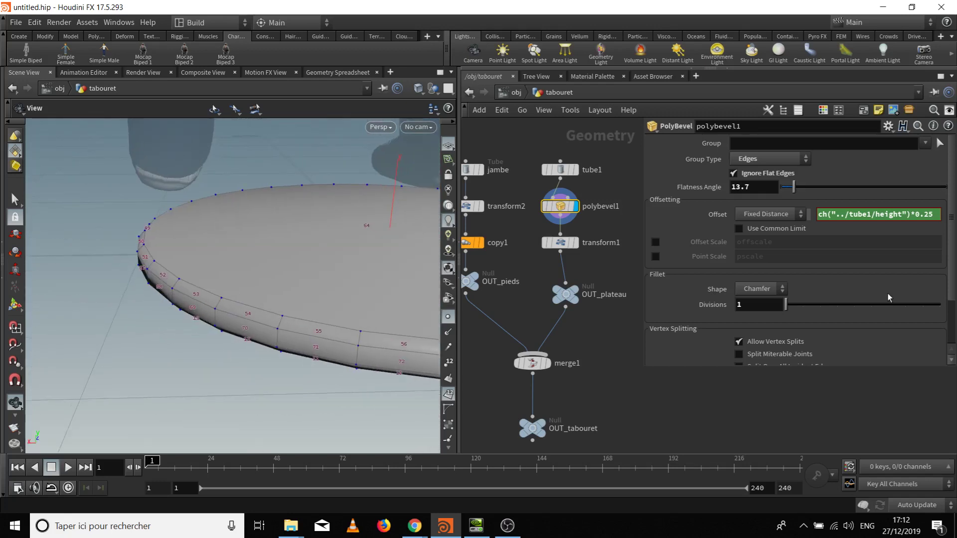
Set polybevel1's fillet Shape to Round with 2 Divisions
click(758, 294)
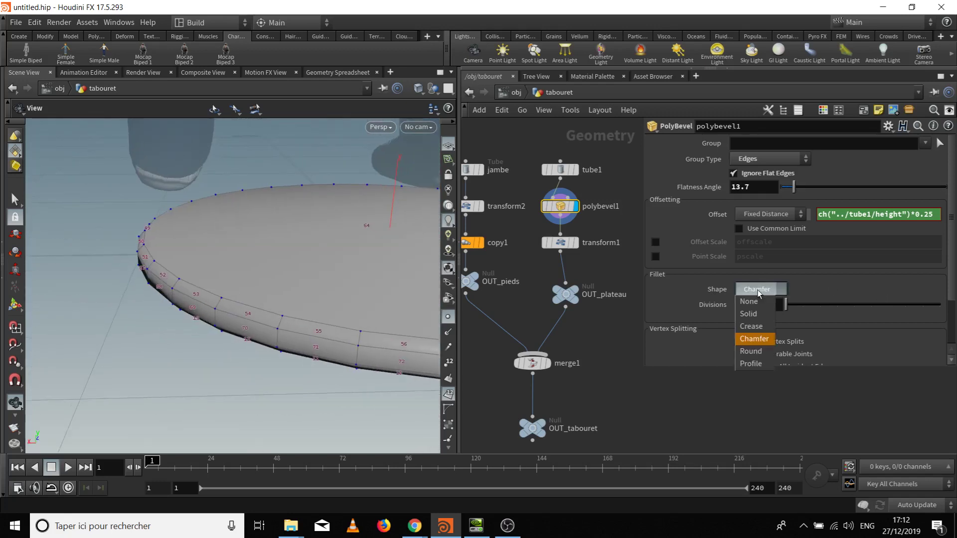
click(760, 351)
drag(238, 308, 197, 319)
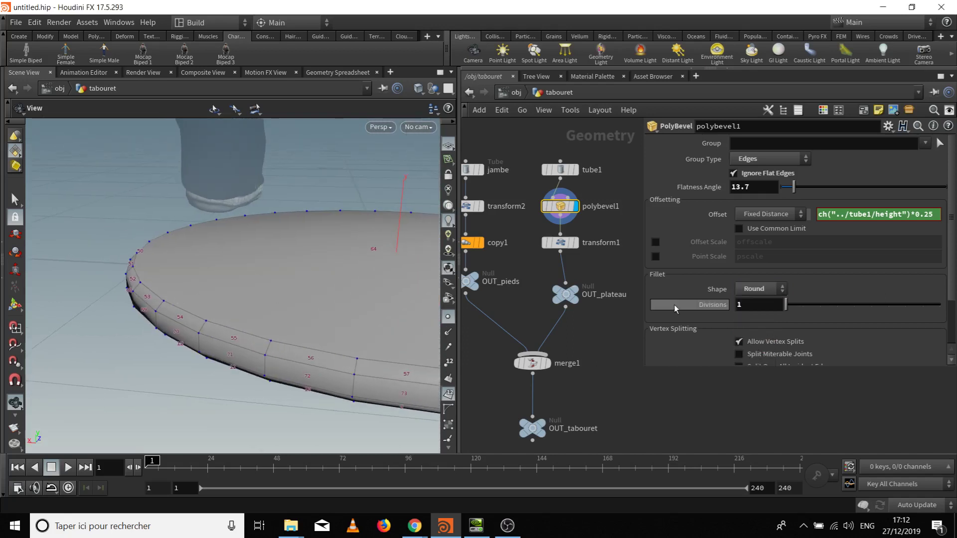
click(746, 309)
text(2)
key(Return)
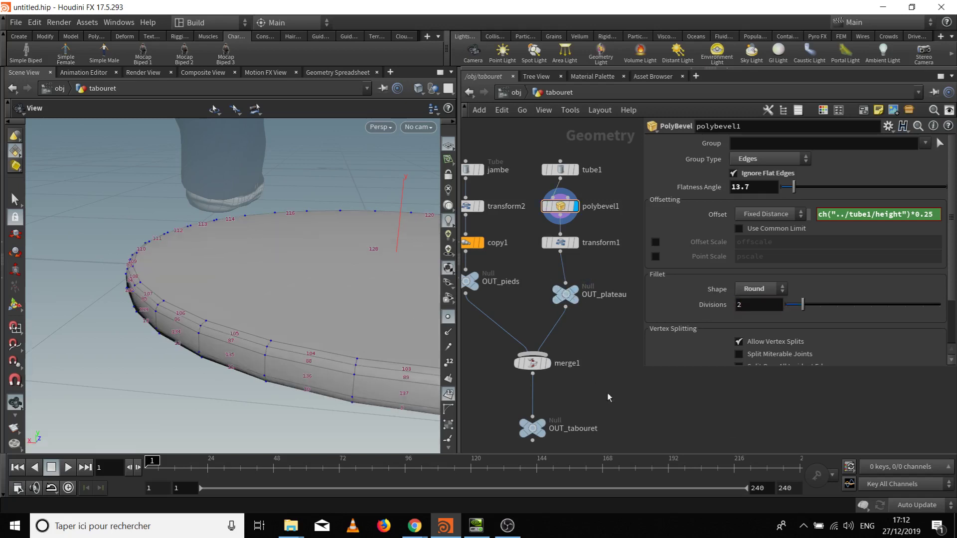
Shift merge1 and OUT_pieds down in the network and display the complete stool from OUT_tabouret
middle_drag(596, 335, 605, 336)
drag(554, 366, 548, 374)
drag(483, 287, 483, 311)
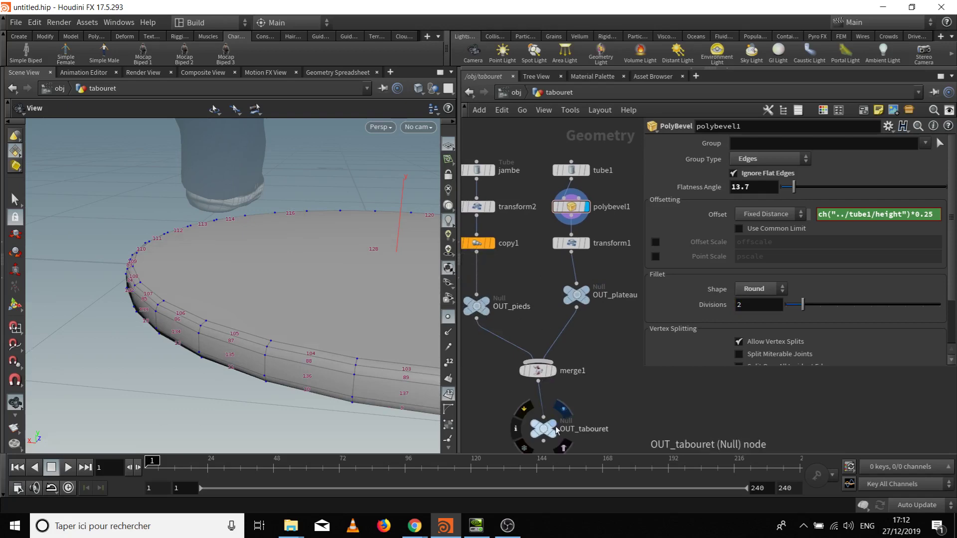
click(553, 429)
mouse_move(306, 282)
mouse_down()
mouse_move(278, 288)
mouse_move(309, 284)
mouse_up()
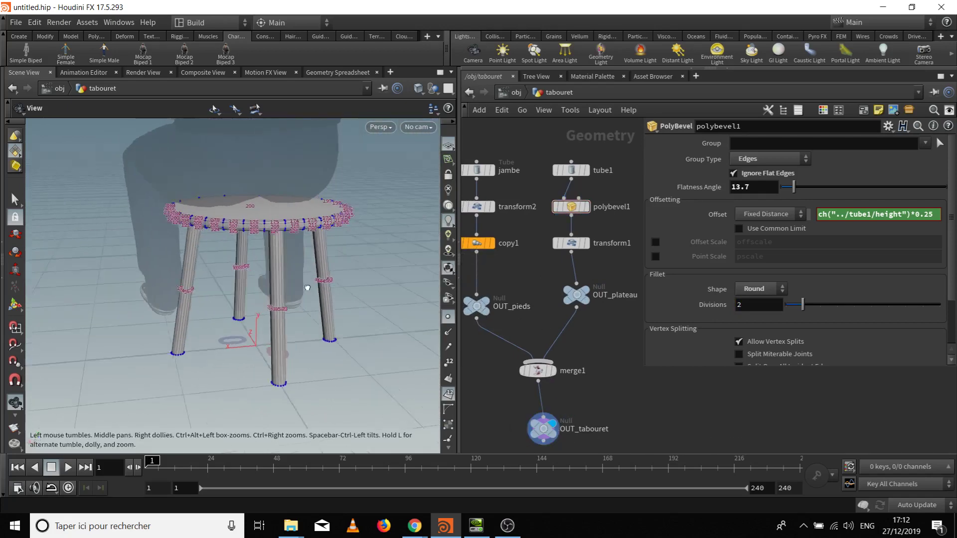
Hide the primitive numbers and the point markers in the viewport
click(448, 394)
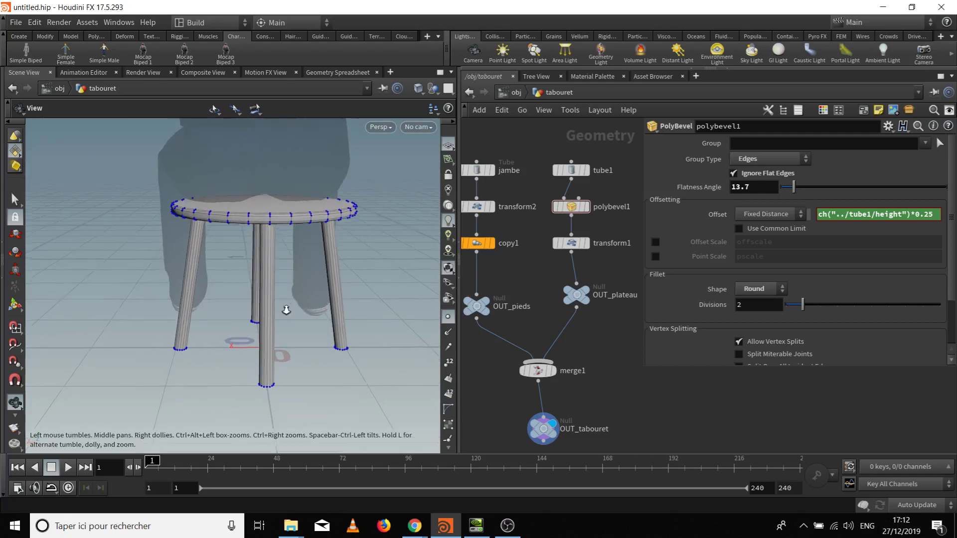
click(448, 317)
middle_drag(356, 273, 357, 289)
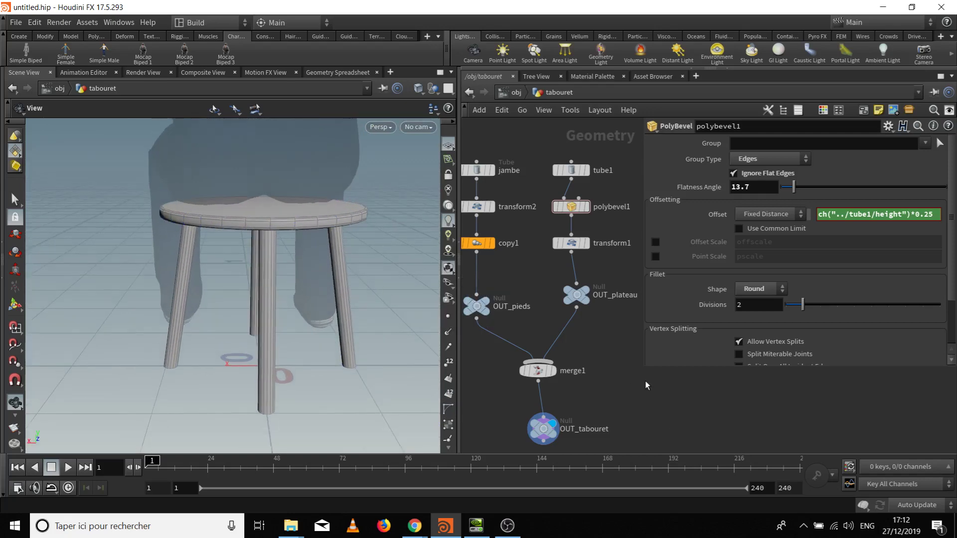
Insert a Color node between transform1 and OUT_plateau
middle_drag(619, 355, 608, 354)
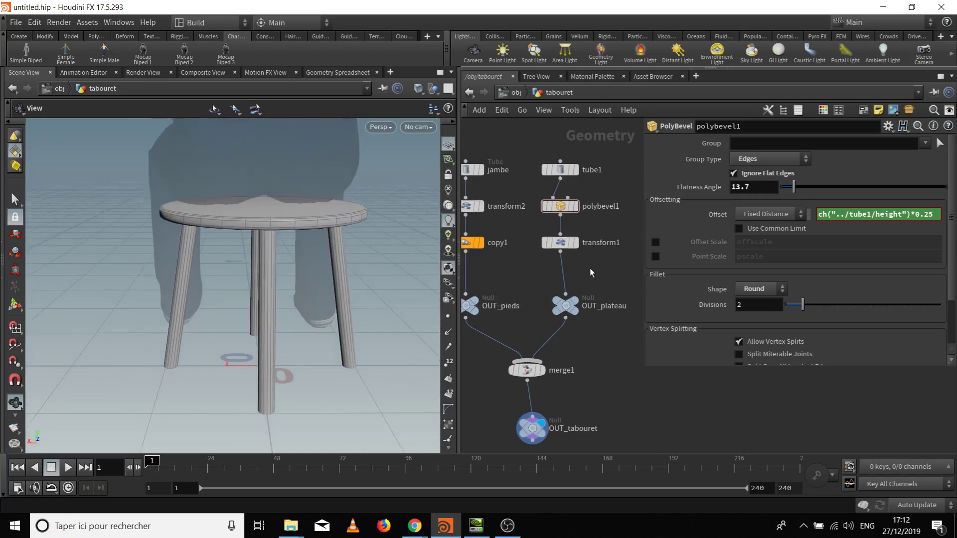
key(Tab)
text(color)
key(Return)
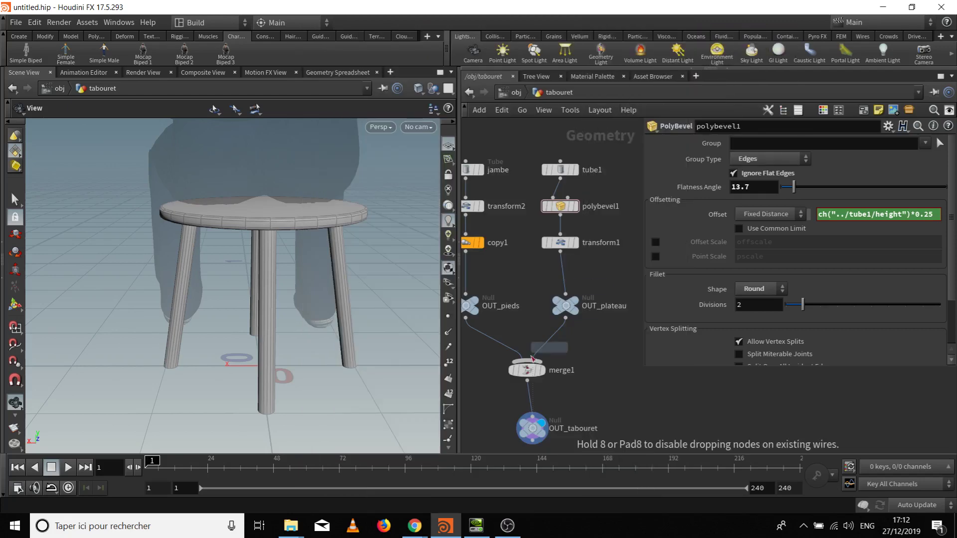
click(557, 280)
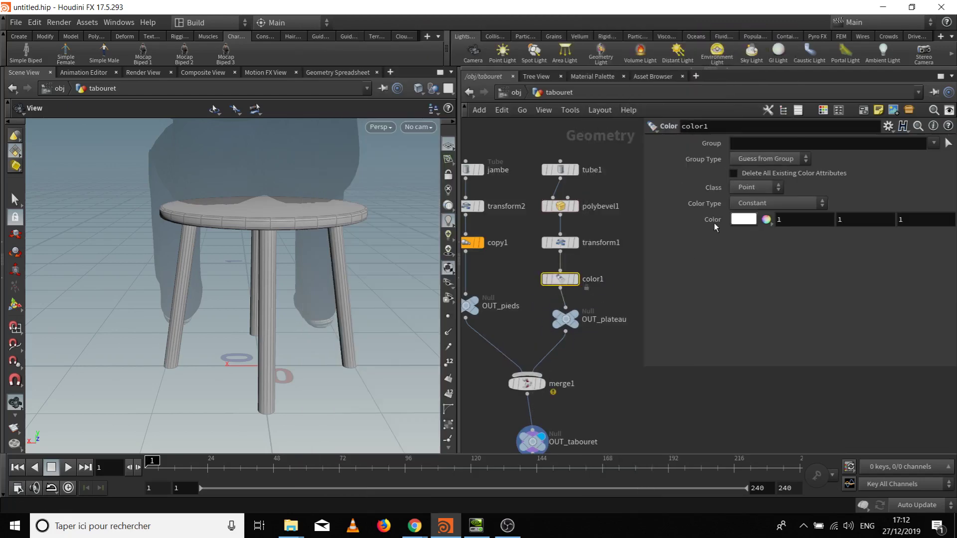
Set color1's Class to Primitive and give the seat a brown colour of 0.343, 0.1715, 0
click(743, 190)
click(745, 210)
click(713, 220)
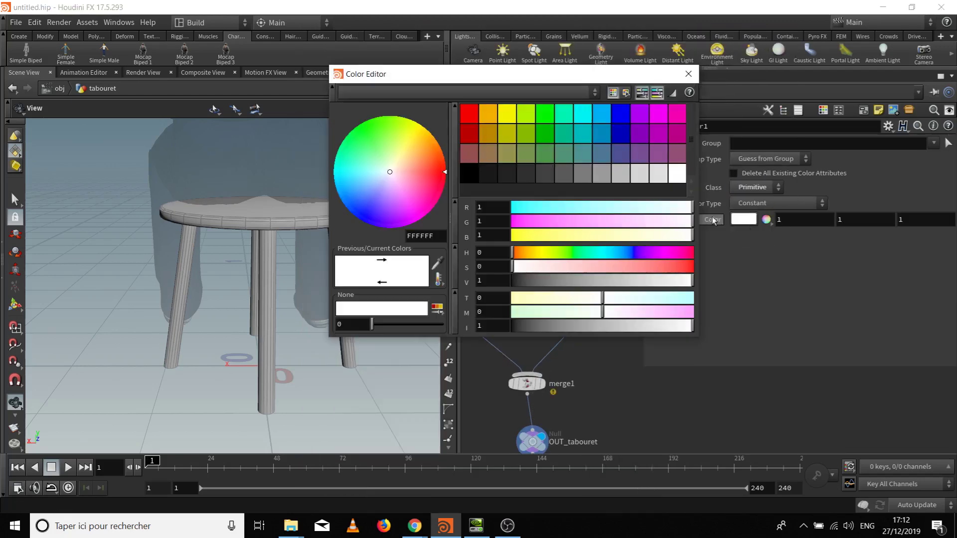
click(488, 114)
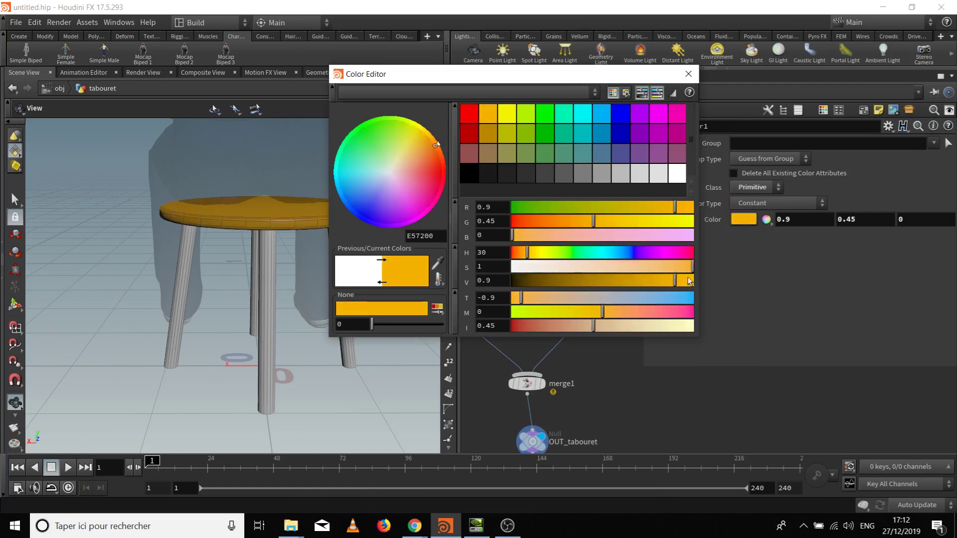
click(590, 279)
click(567, 280)
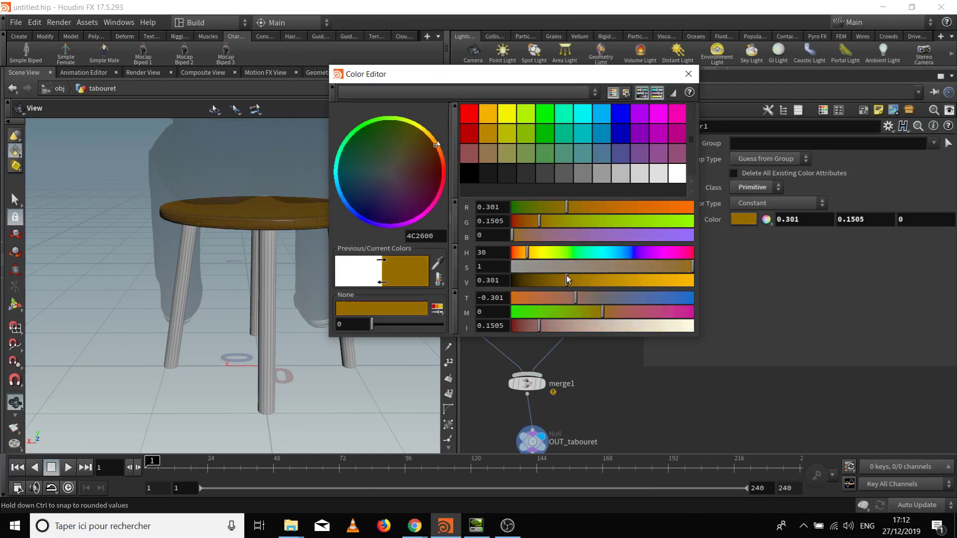
mouse_move(566, 277)
mouse_down()
mouse_move(589, 277)
mouse_move(574, 281)
mouse_up()
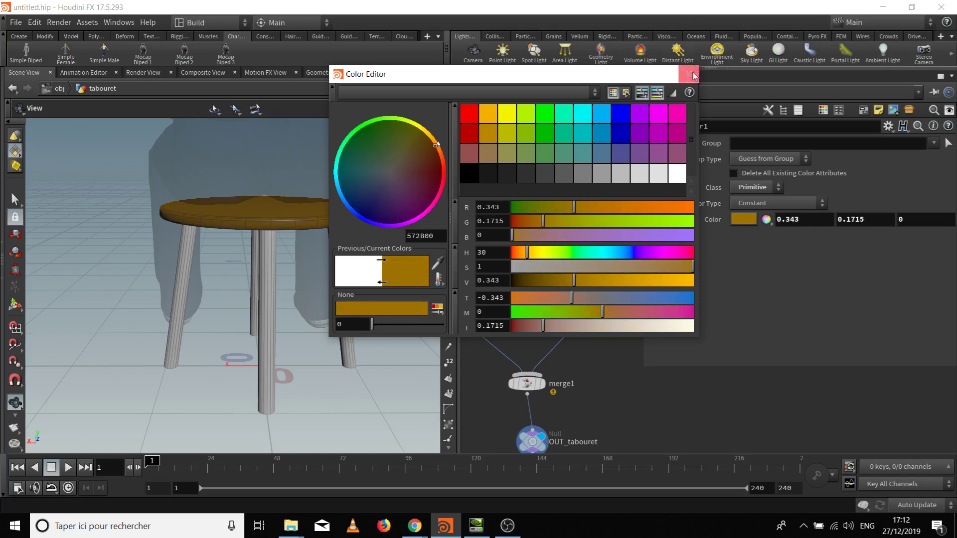
click(693, 75)
Copy color1 onto the wire between copy1 and OUT_pieds and recolour the legs dark green (0.083, 0.1715, 0)
middle_drag(547, 288, 593, 301)
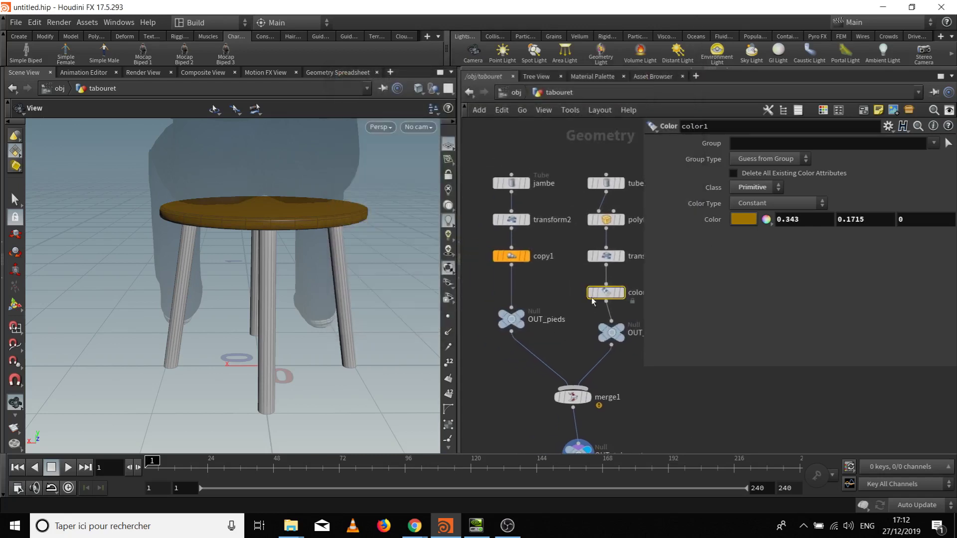
alt+drag(594, 297, 508, 292)
click(753, 222)
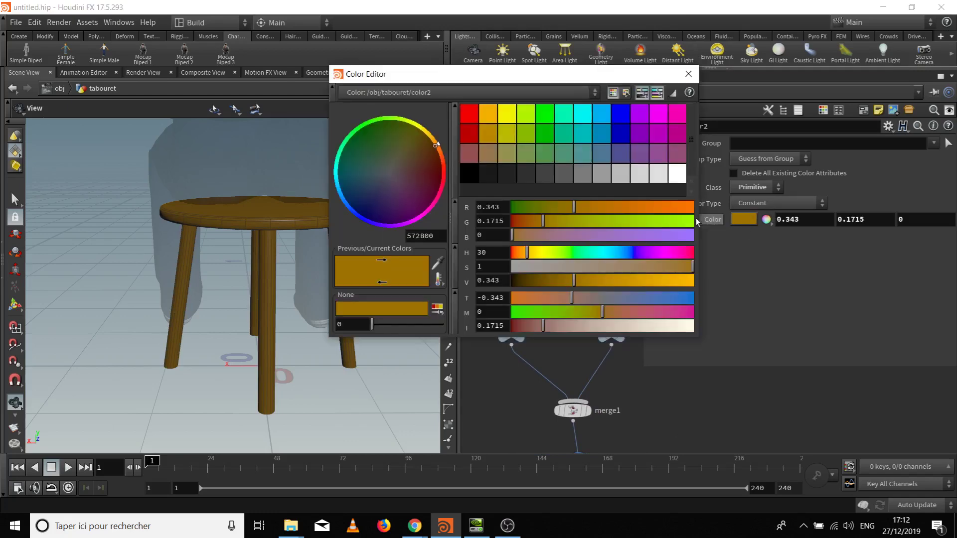
drag(538, 214, 529, 214)
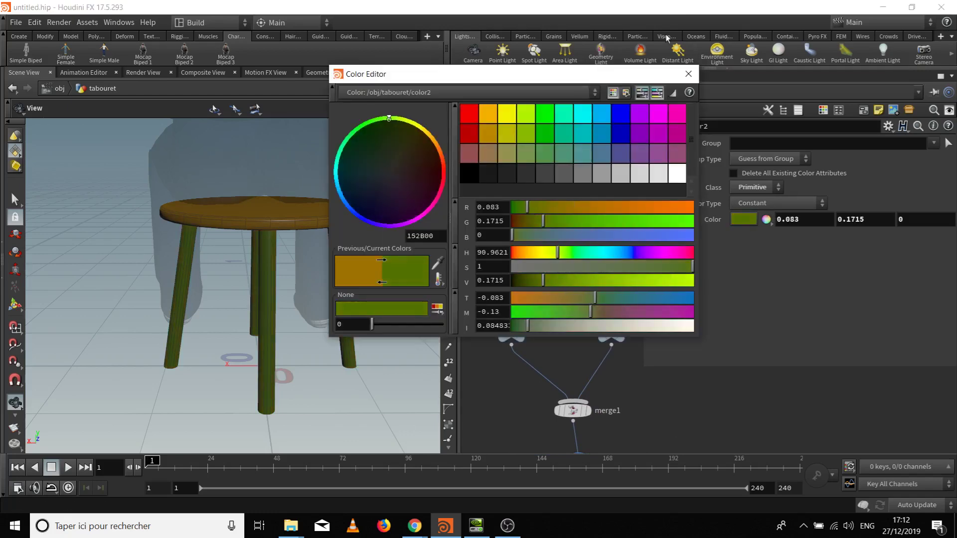
Close the Color Editor and return to the object level to review the coloured stool under the seated character
click(688, 74)
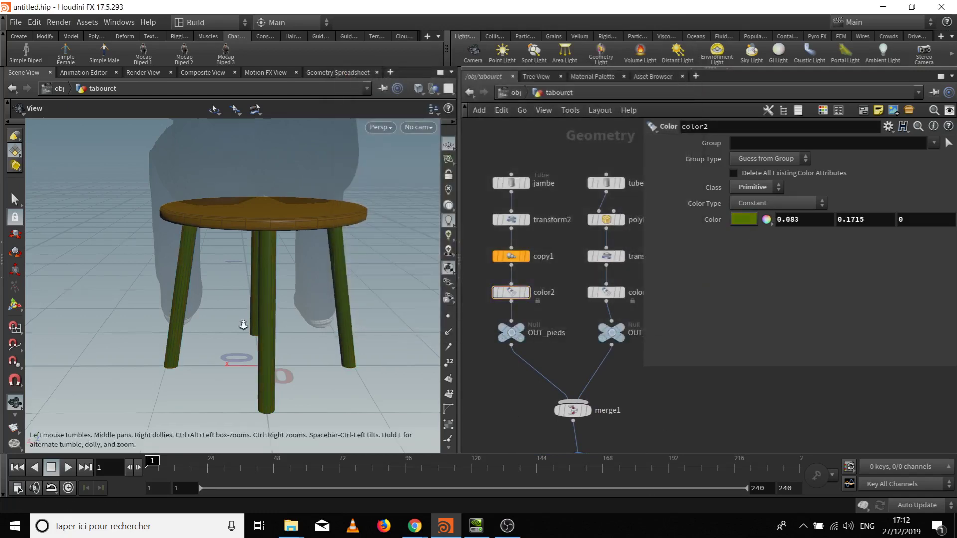
mouse_move(241, 325)
mouse_down()
mouse_move(220, 359)
mouse_move(297, 310)
mouse_move(256, 323)
mouse_up()
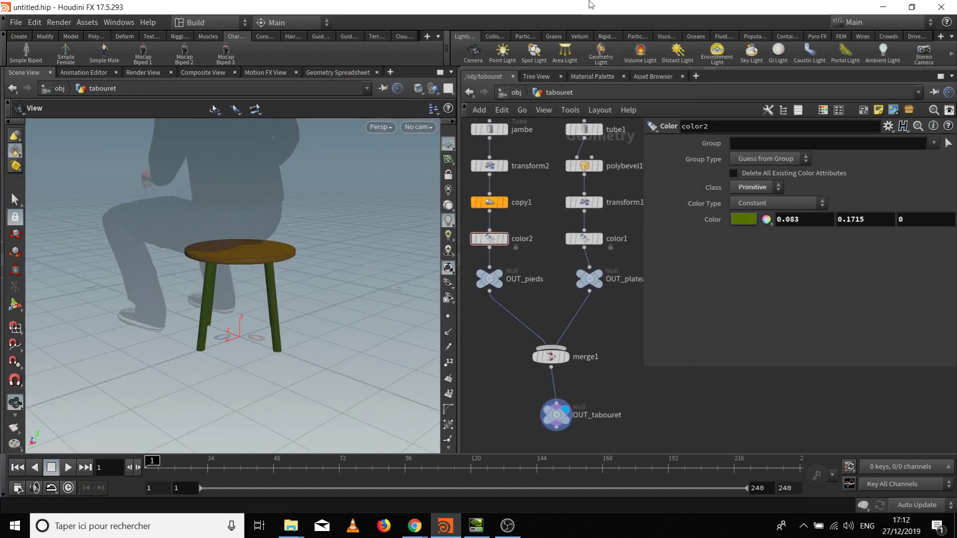
click(517, 92)
drag(331, 222, 292, 277)
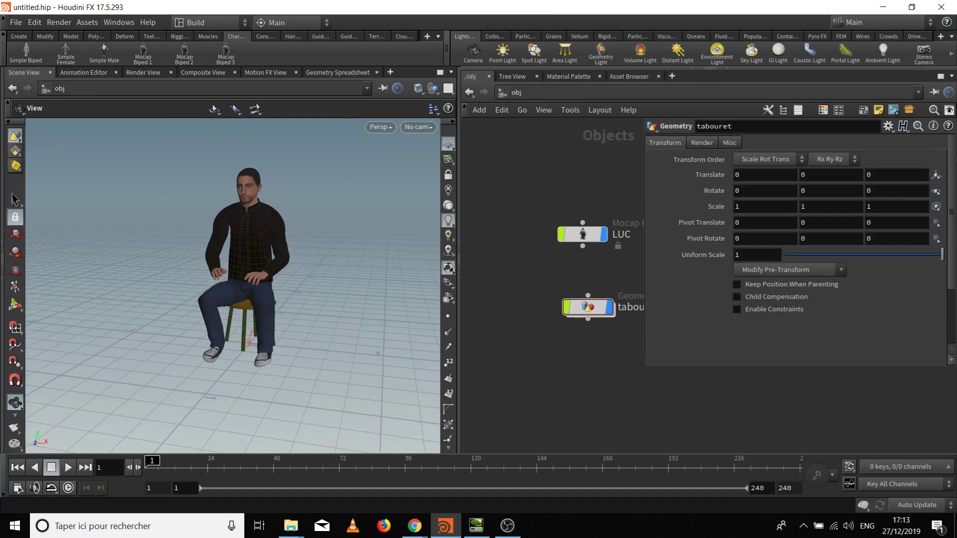
middle_drag(564, 207, 540, 185)
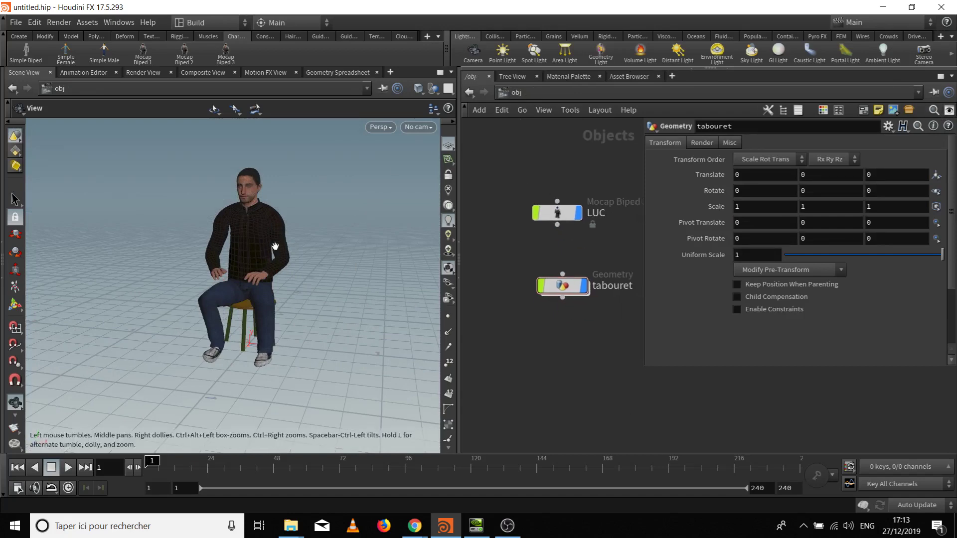
drag(279, 279, 291, 259)
Create a new Geometry node below tabouret and name it table
middle_drag(515, 350, 524, 309)
scroll(579, 363, down, 4)
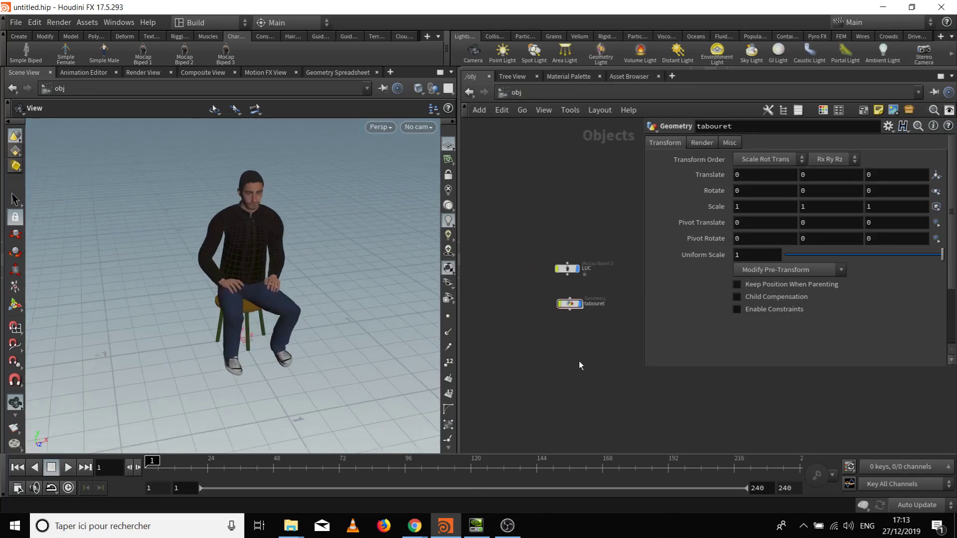
scroll(536, 300, up, 3)
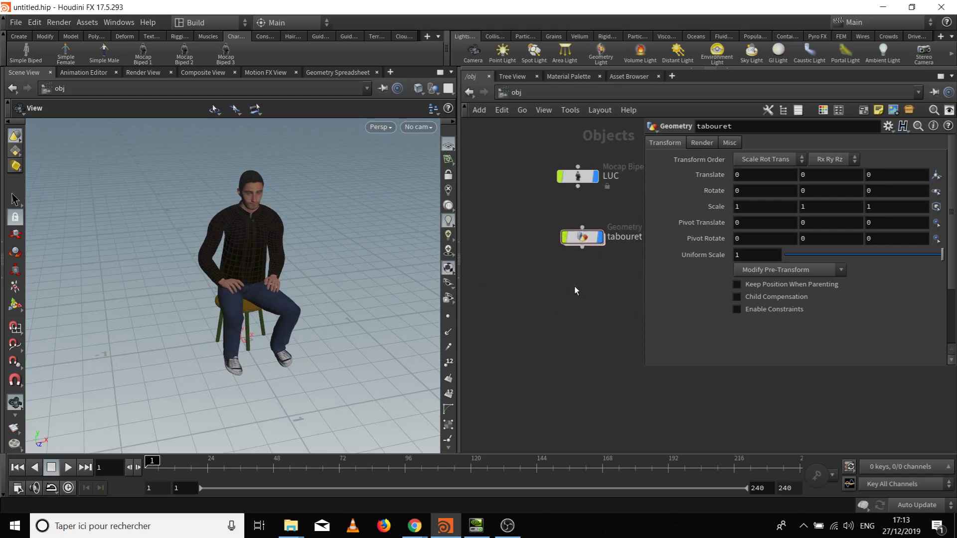
middle_drag(574, 286, 525, 280)
drag(459, 275, 416, 272)
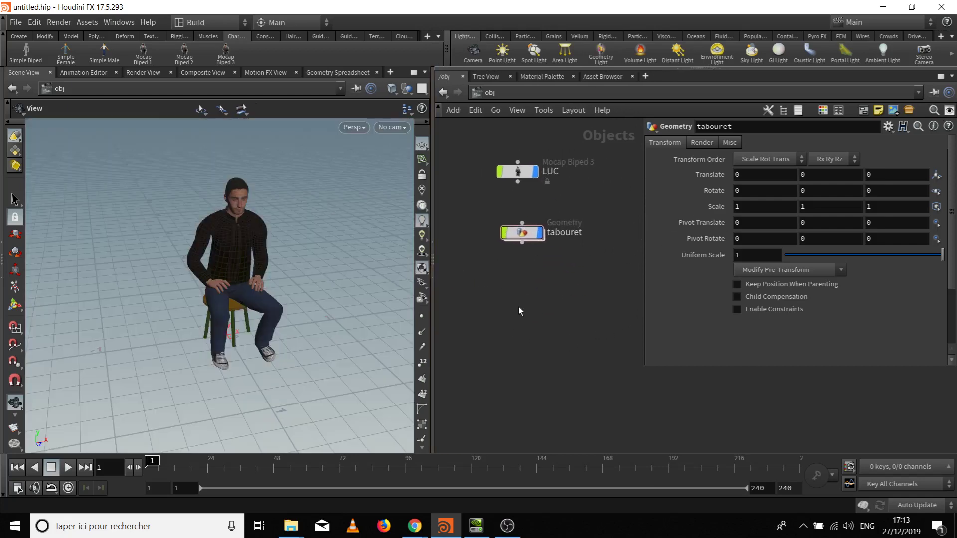
key(Tab)
text(geo)
key(Return)
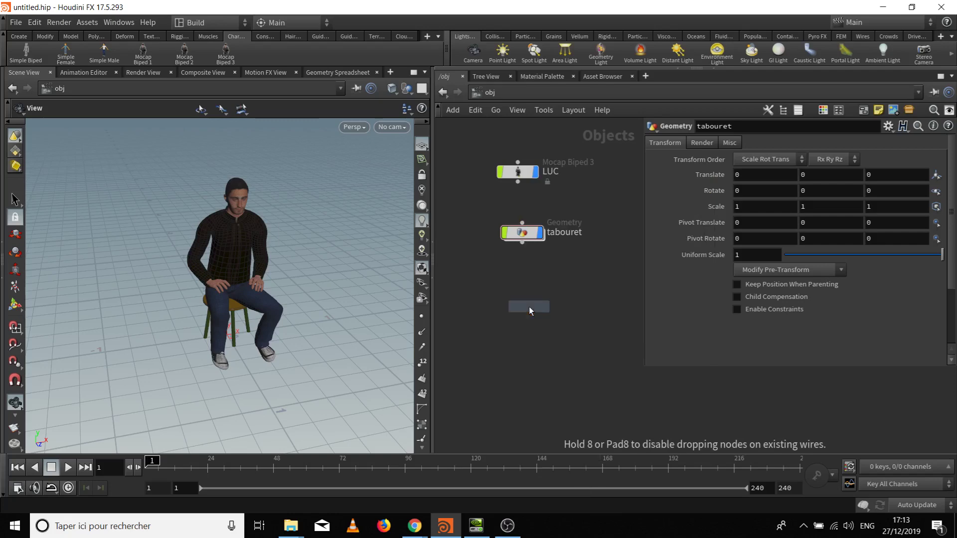
click(517, 290)
double_click(560, 289)
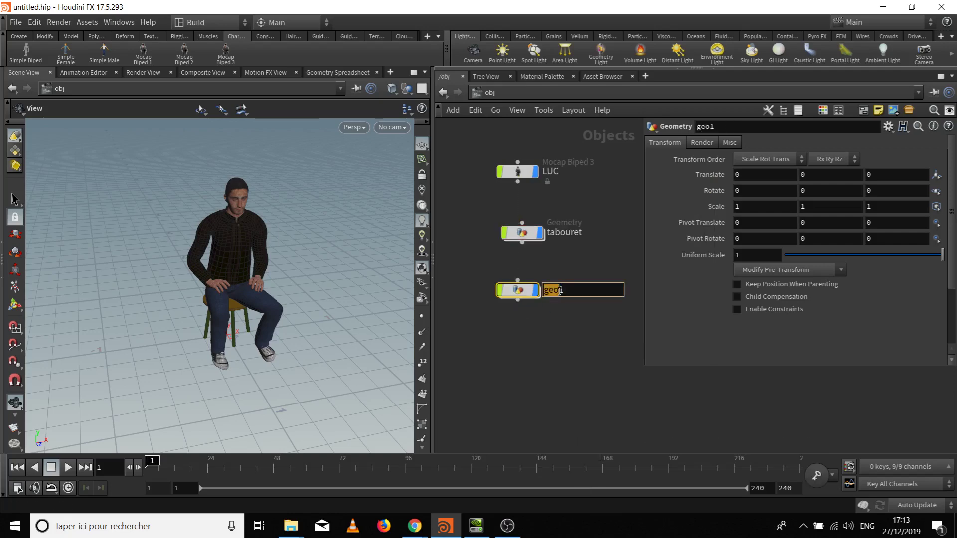
text(table)
key(Return)
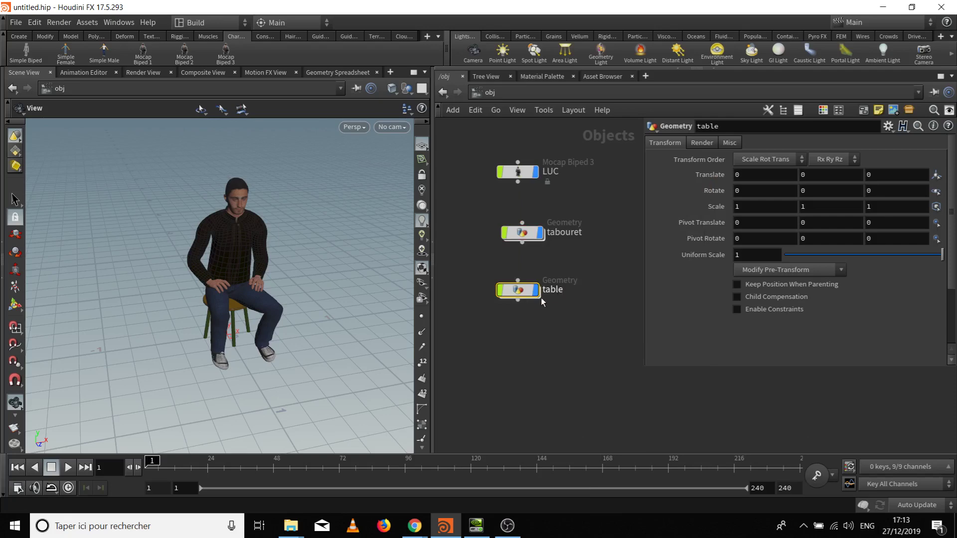
Open the table node's parameter interface for editing and add a Separator above the Transform folder
mouse_move(533, 294)
click(903, 127)
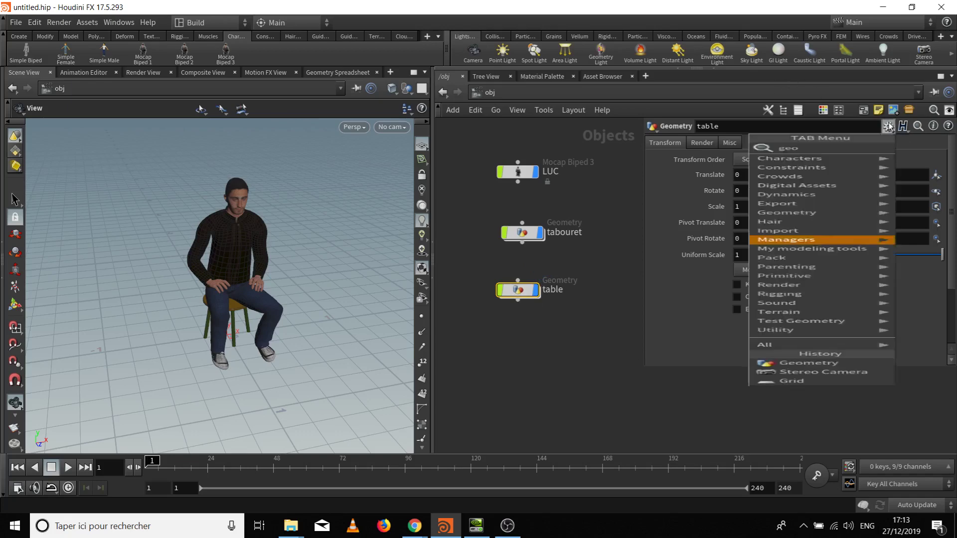
click(888, 127)
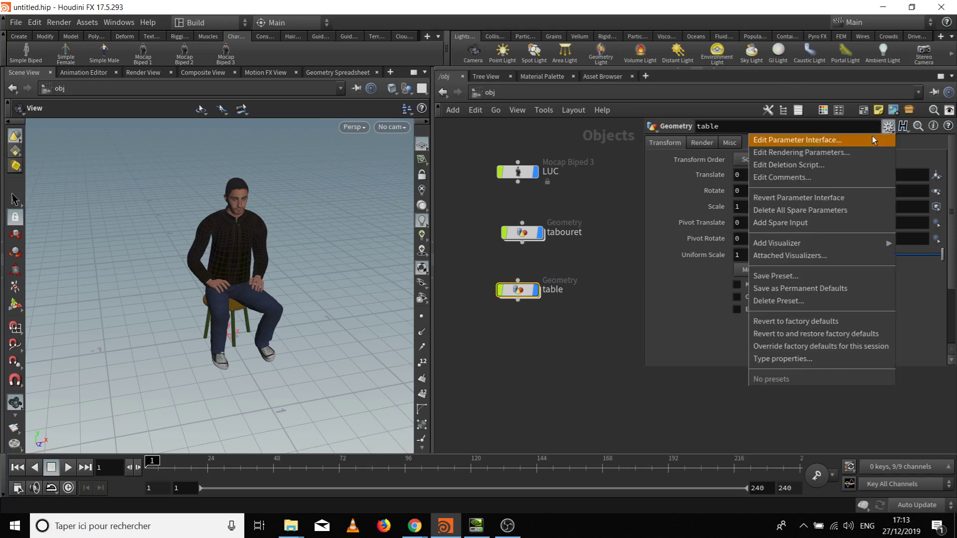
click(872, 138)
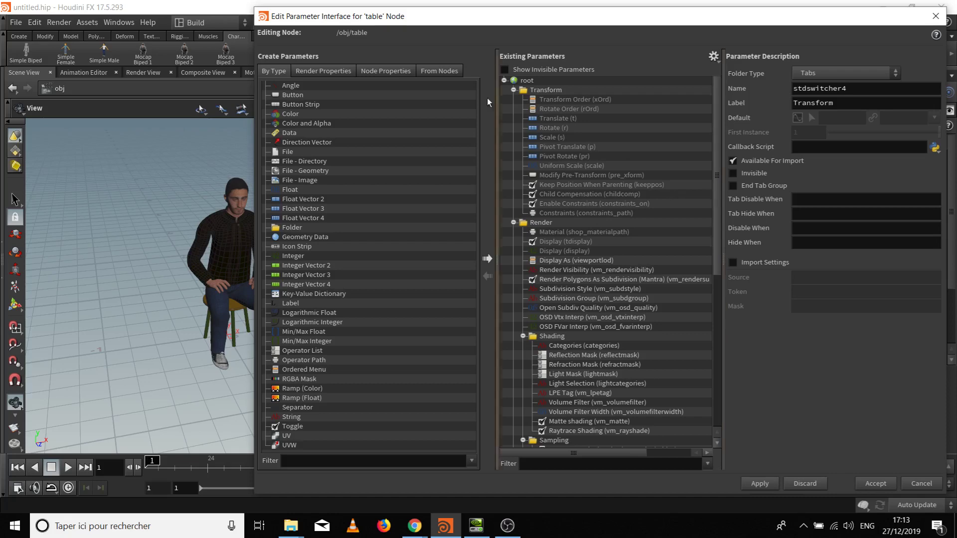
click(514, 89)
click(514, 99)
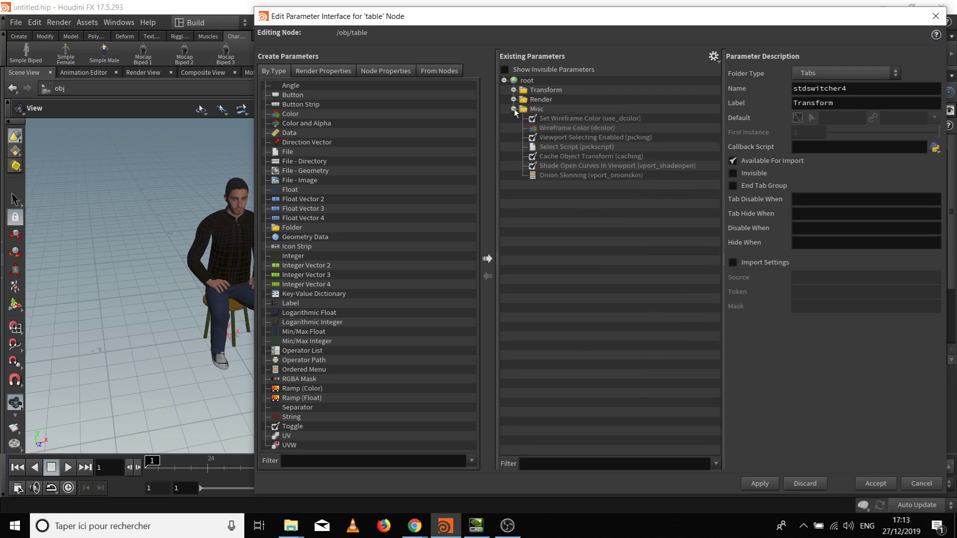
click(513, 109)
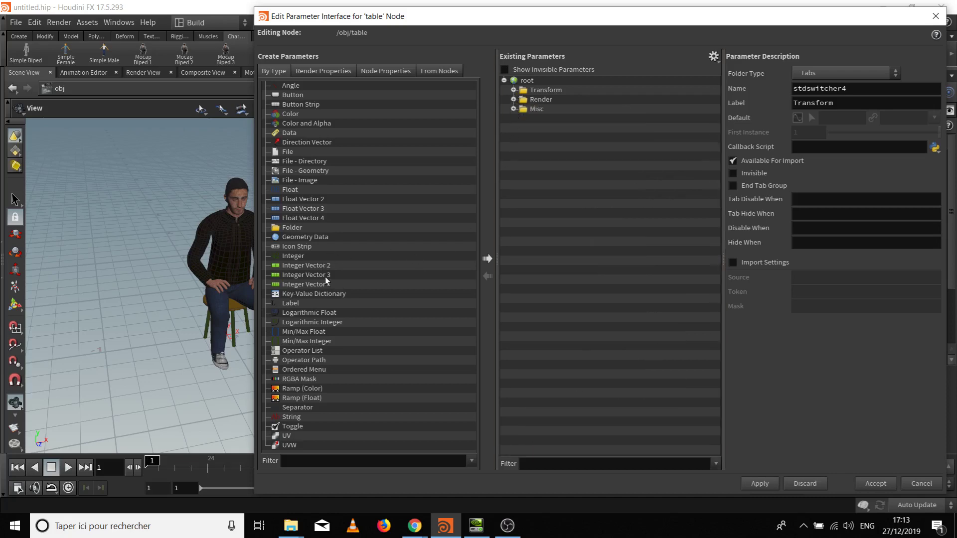
drag(299, 412, 562, 88)
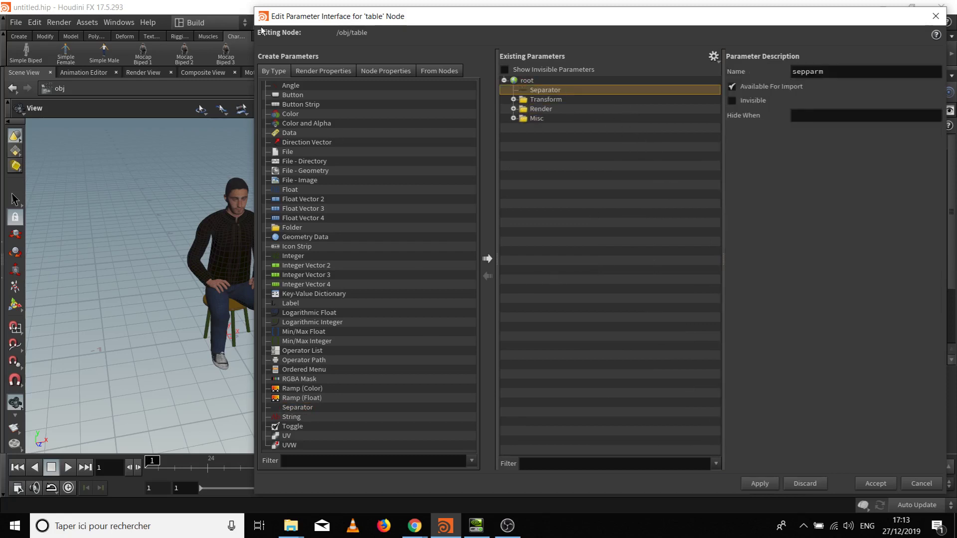
Add a Float parameter above the Separator, named H with the label Hauteur
click(289, 191)
drag(278, 187, 567, 88)
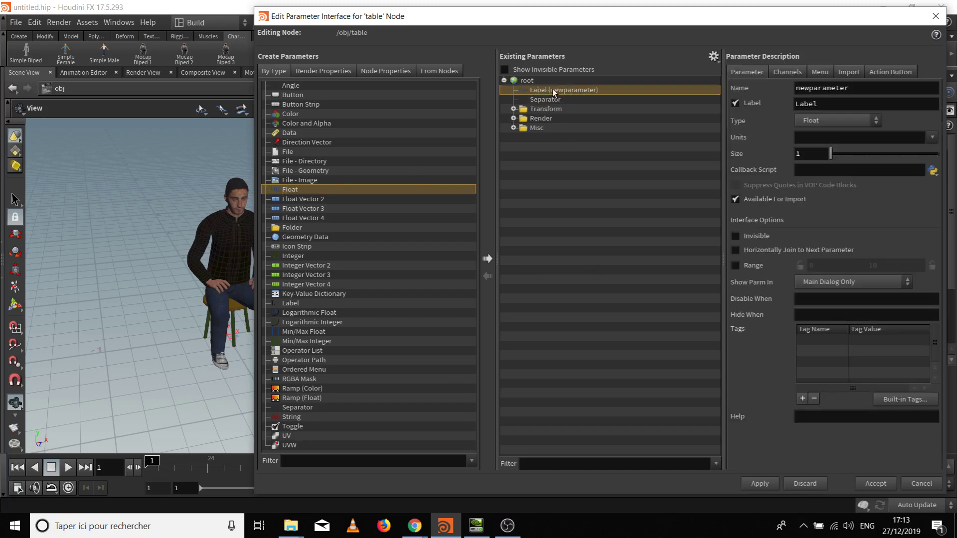
double_click(553, 92)
double_click(863, 87)
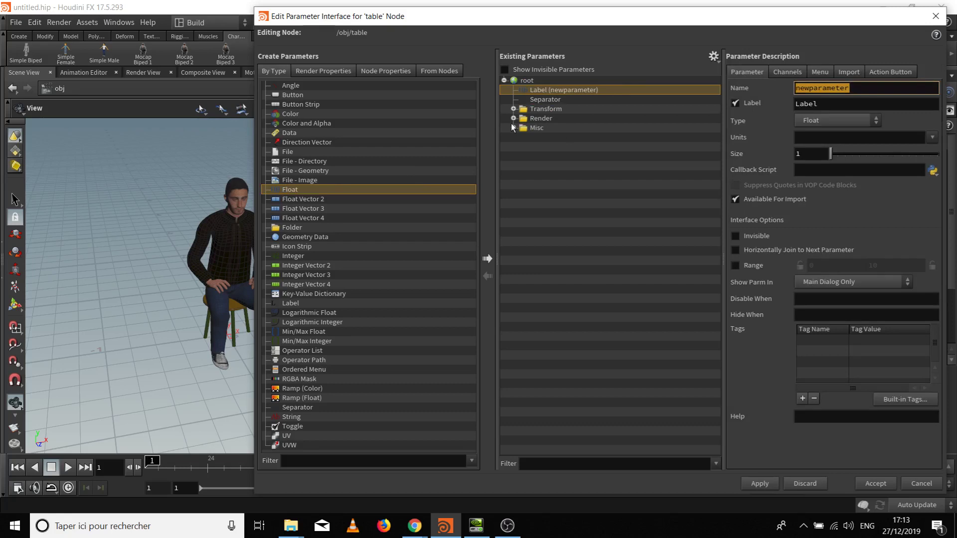
text(H)
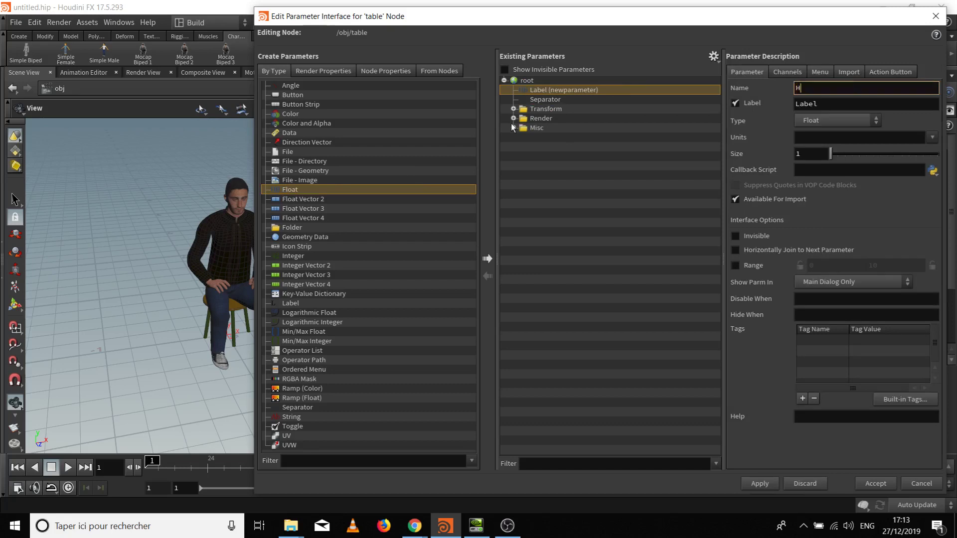
key(Tab)
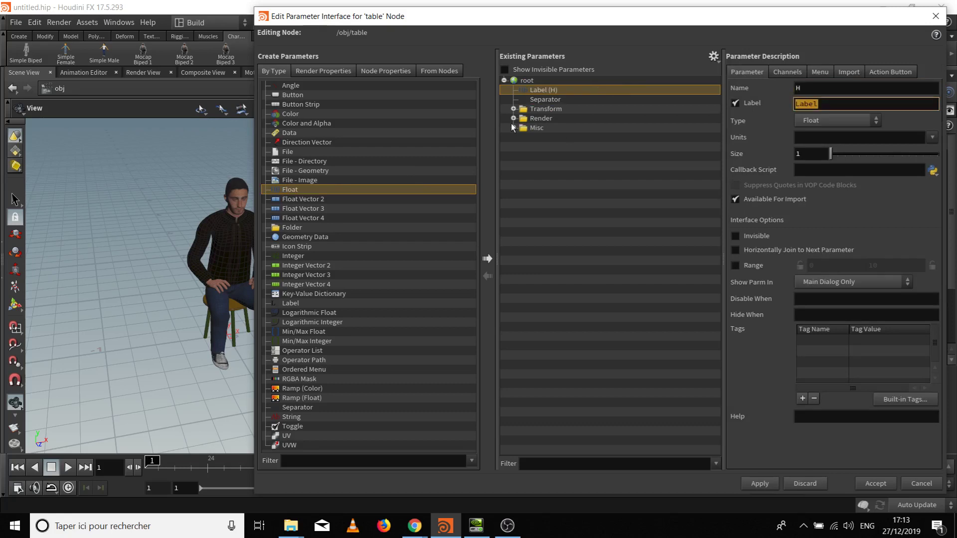
text(Hauteur)
key(Return)
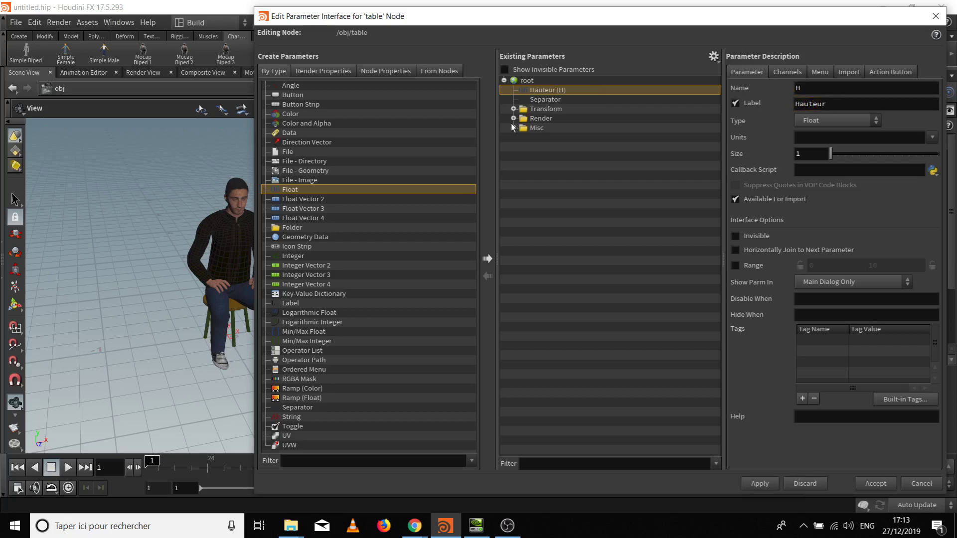
Enable the range of the Hauteur parameter and set it from 0.3 to 1.5
click(736, 265)
click(830, 268)
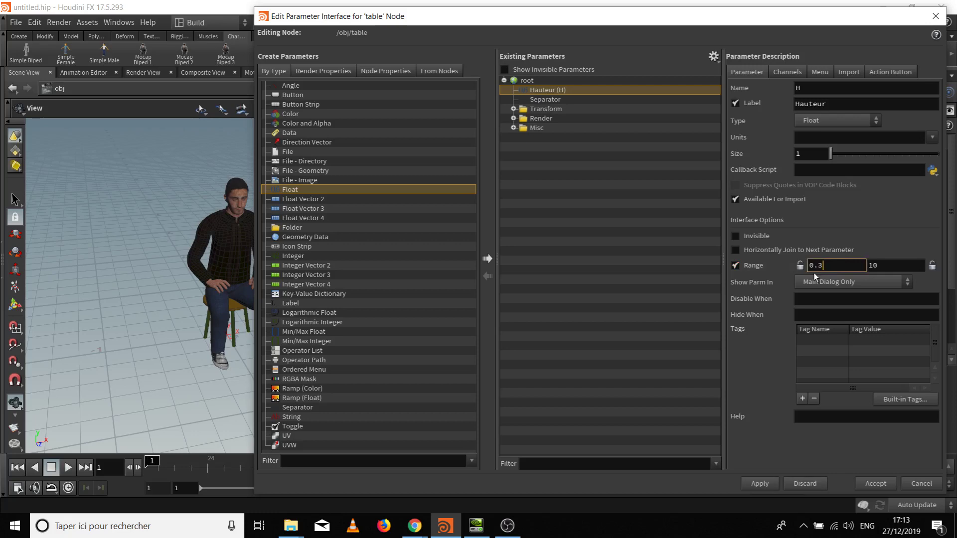
key(Tab)
text(1.5)
key(Return)
Set the default value of Hauteur to 0.65 and apply the interface changes
click(788, 71)
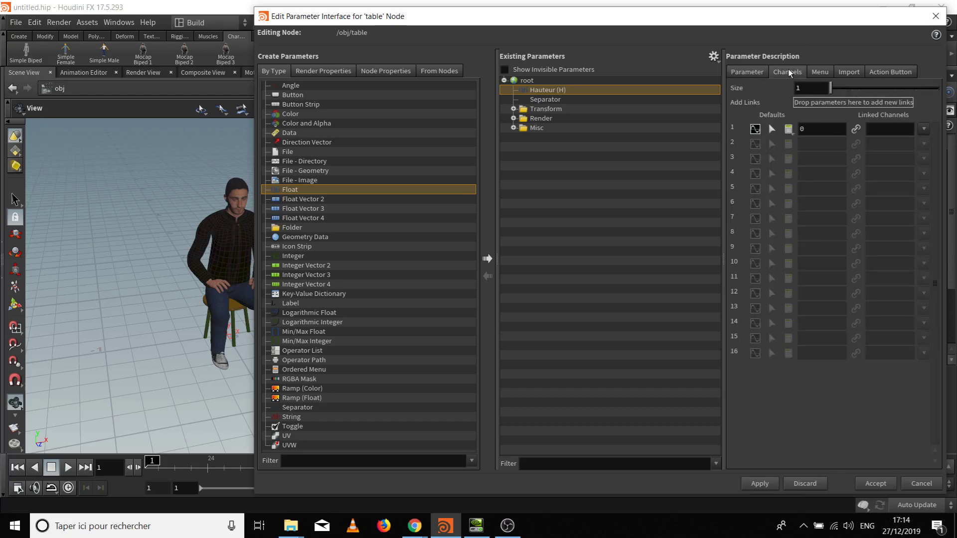
click(825, 127)
text(.65)
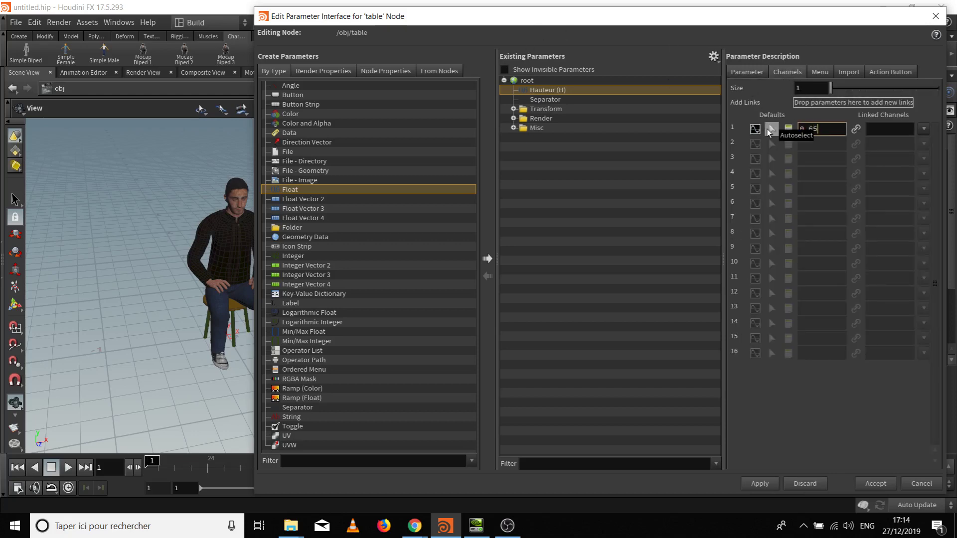
key(Return)
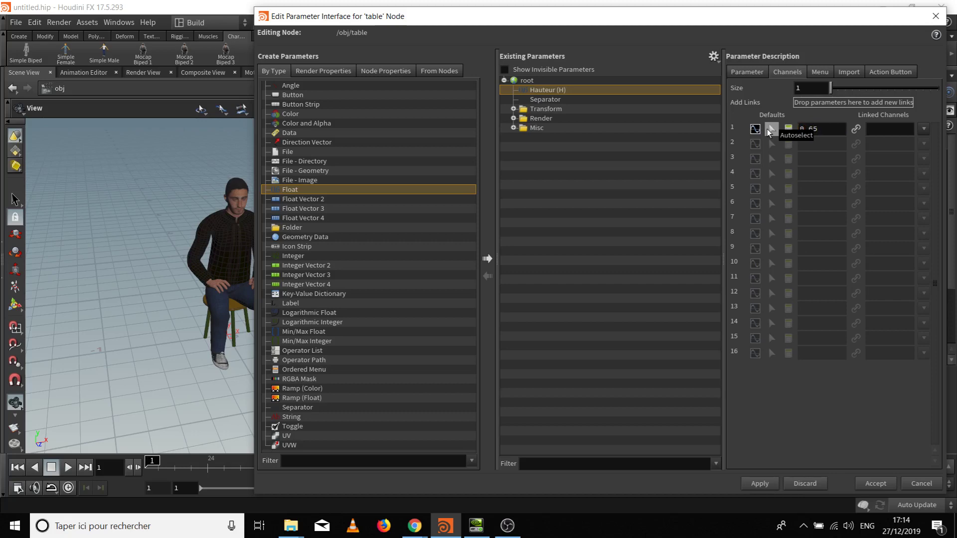
click(758, 484)
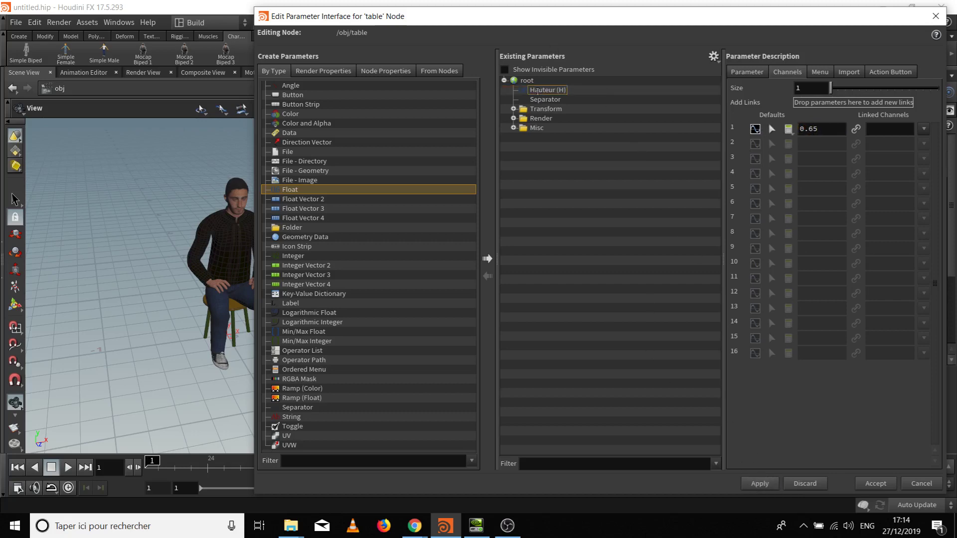
Duplicate the Hauteur parameter, then label the copy Largeur and name it L
click(737, 73)
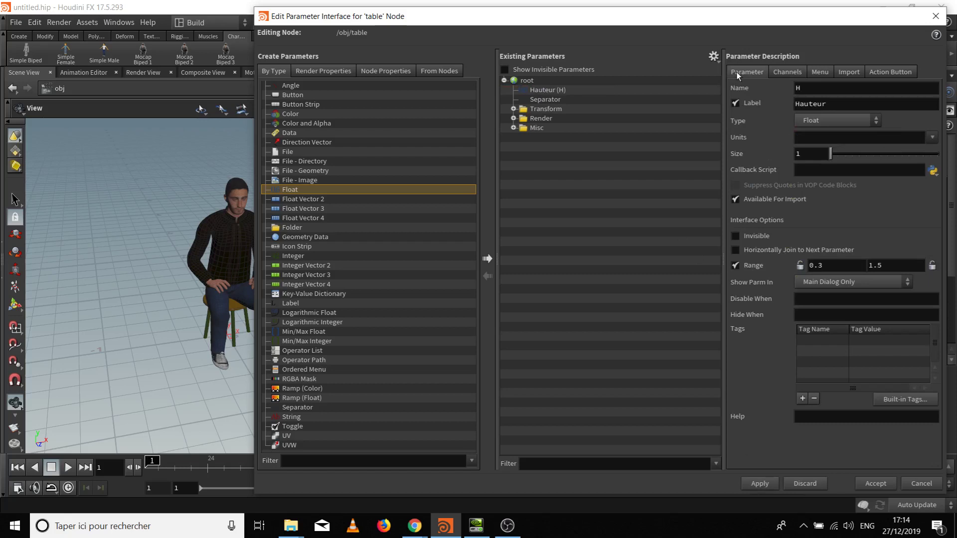
double_click(549, 91)
click(527, 91)
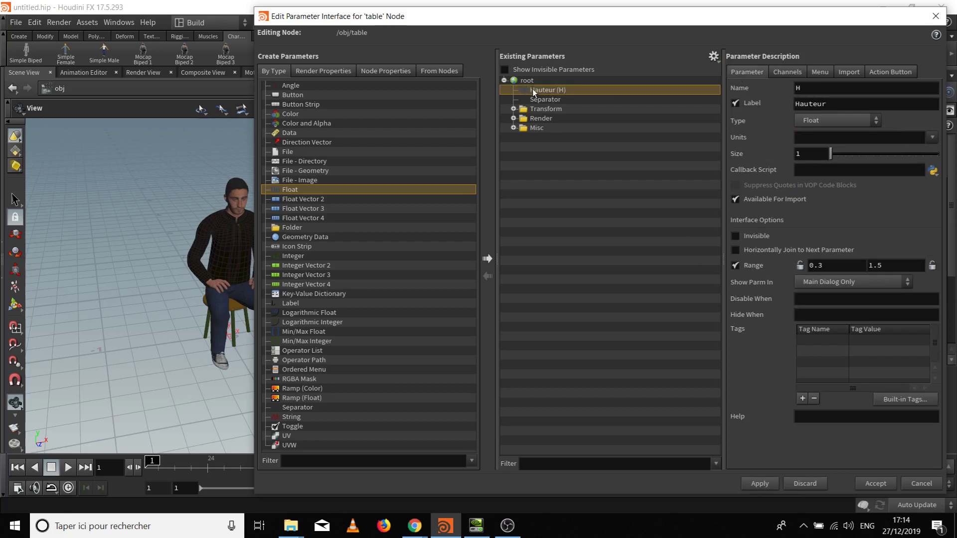
right_click(531, 90)
click(568, 141)
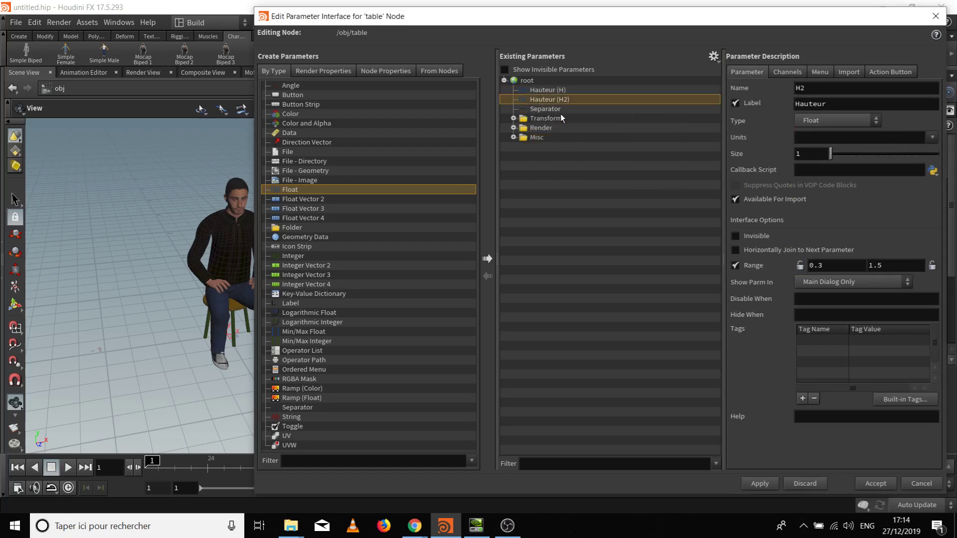
drag(835, 99, 768, 108)
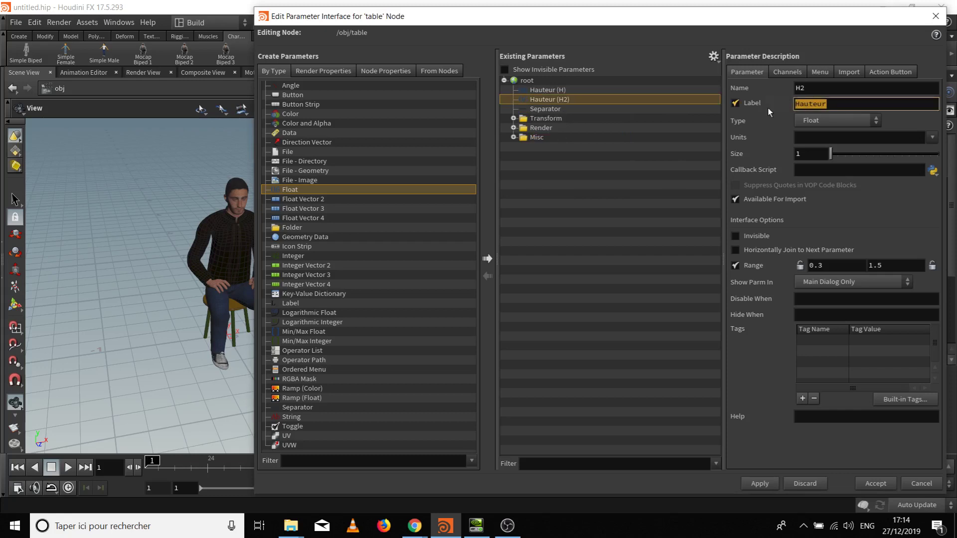
text(Largeur)
double_click(829, 89)
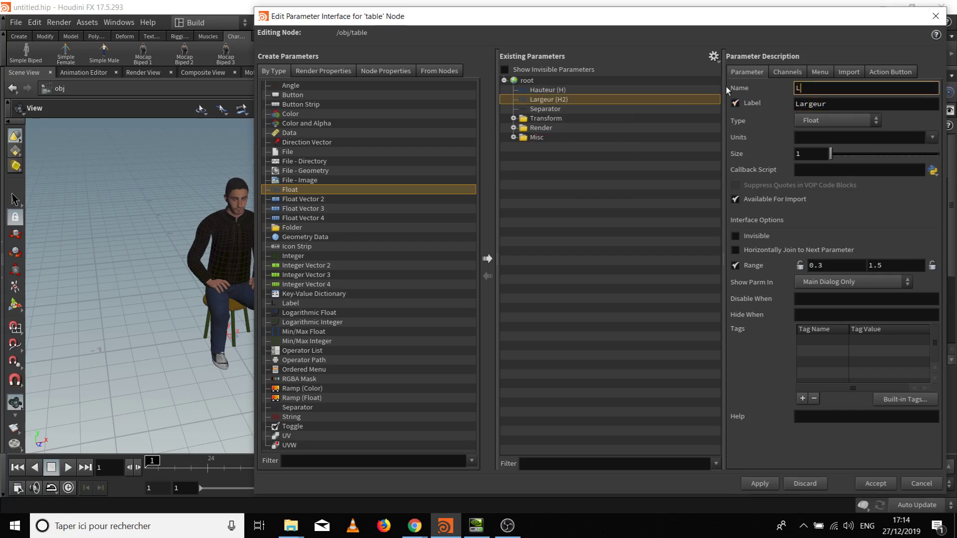
text(L)
key(Return)
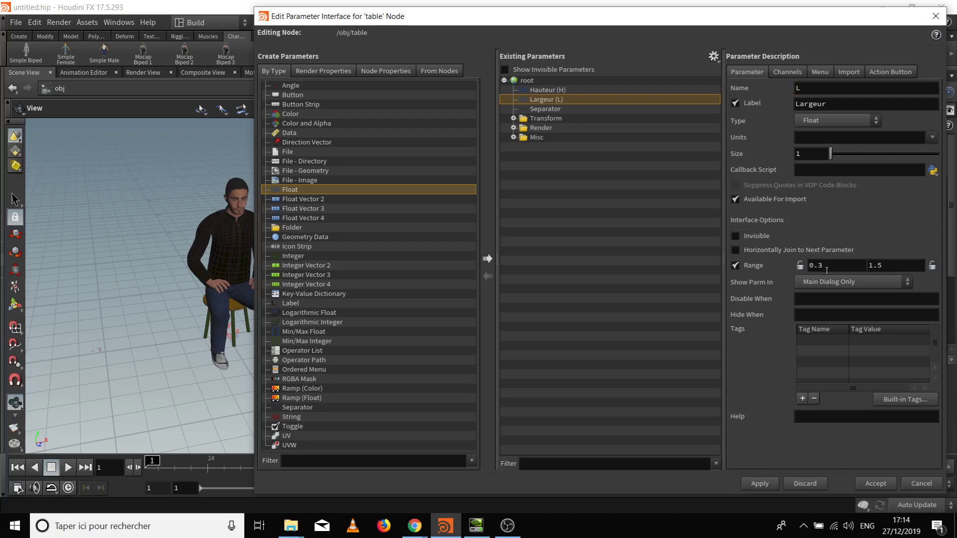
Set the range of the Largeur parameter from 0.5 to 1.80
drag(827, 270, 817, 271)
text(5)
click(894, 266)
drag(882, 267, 878, 268)
text(80)
key(Return)
Set the default value of Largeur to 1.6 and apply the interface changes
click(786, 73)
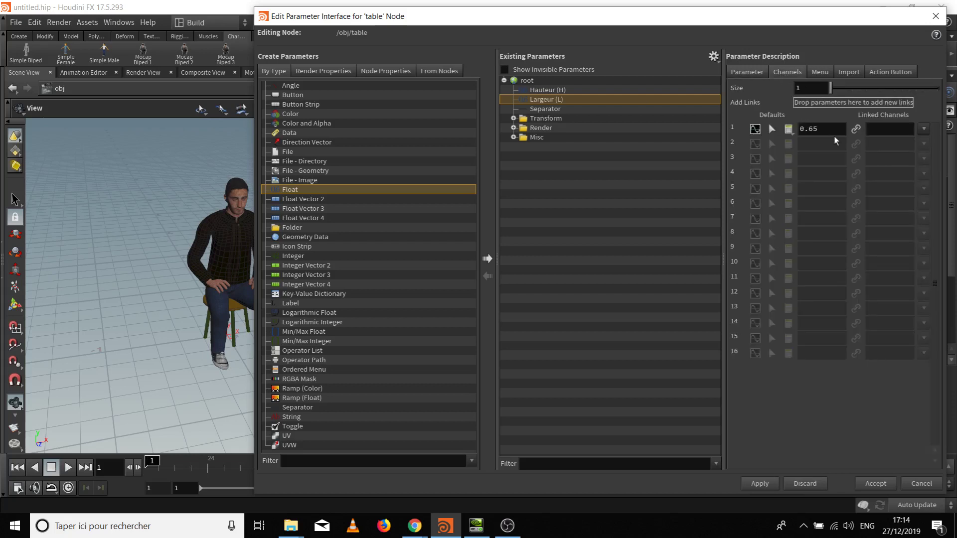
double_click(822, 129)
text(1.)
key(Return)
click(760, 484)
Duplicate the Largeur parameter, label the copy Longueur and name it l
double_click(548, 101)
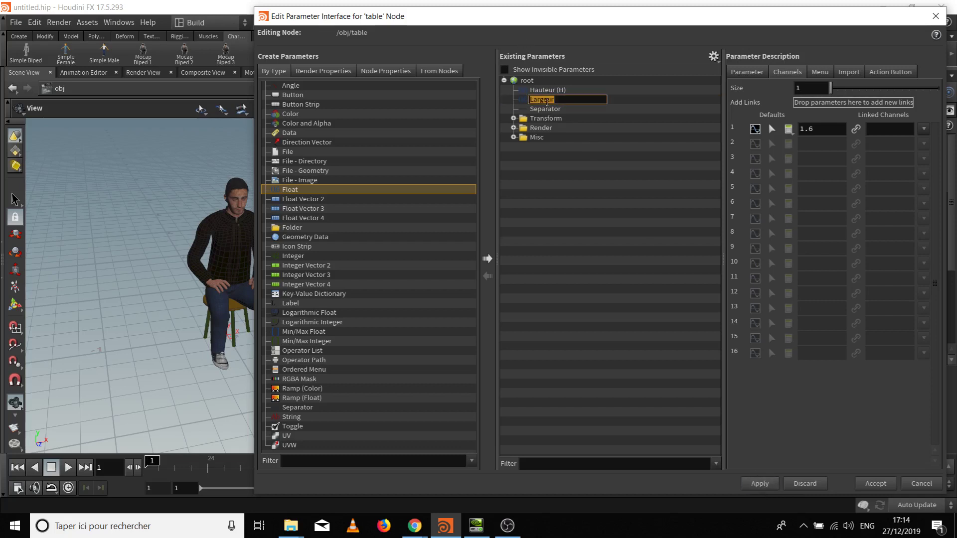
key(Escape)
right_click(535, 102)
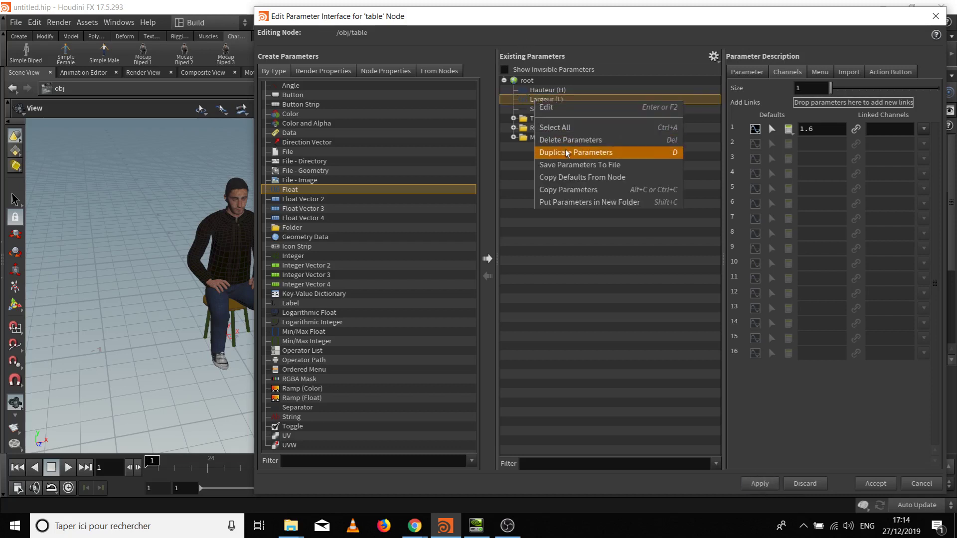
key(Escape)
key(ctrl+c)
key(ctrl+v)
click(762, 73)
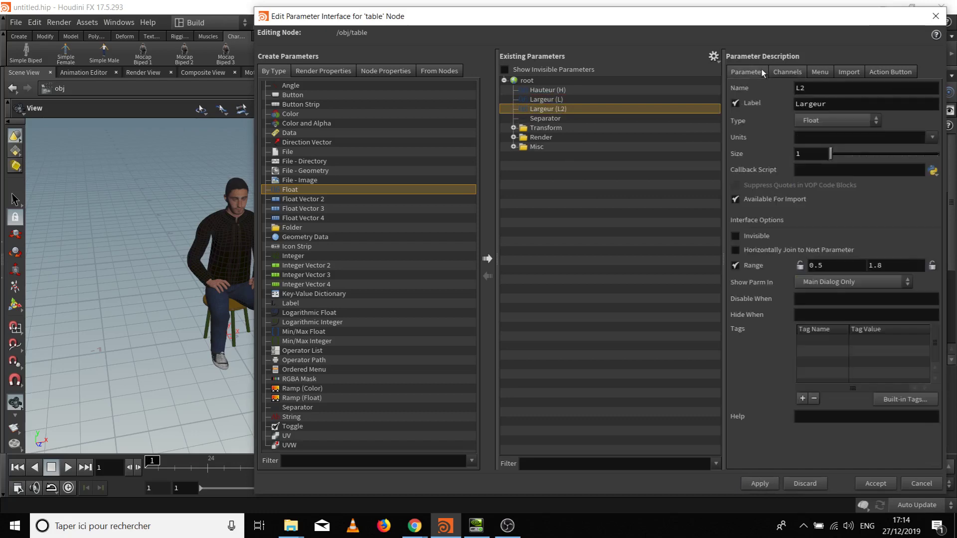
double_click(812, 104)
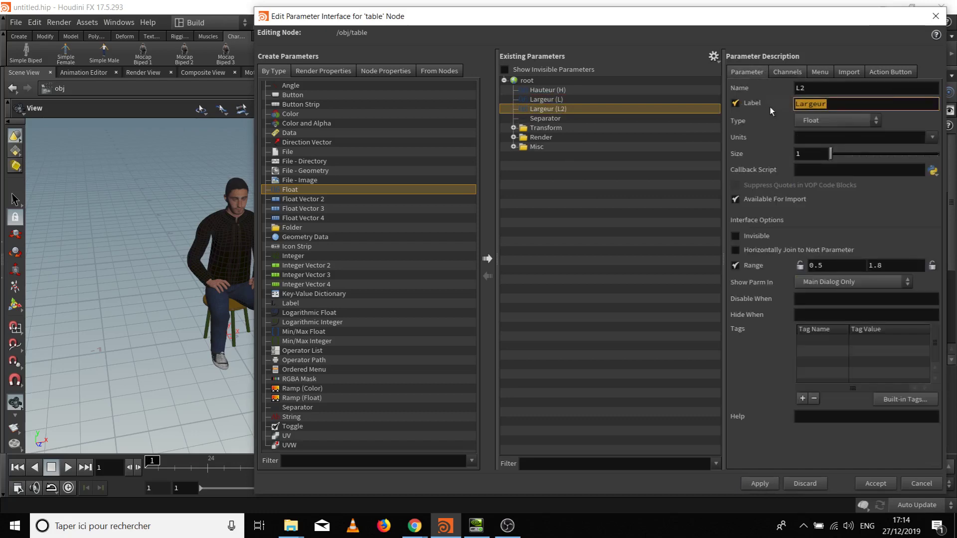
text(Longueur)
double_click(801, 88)
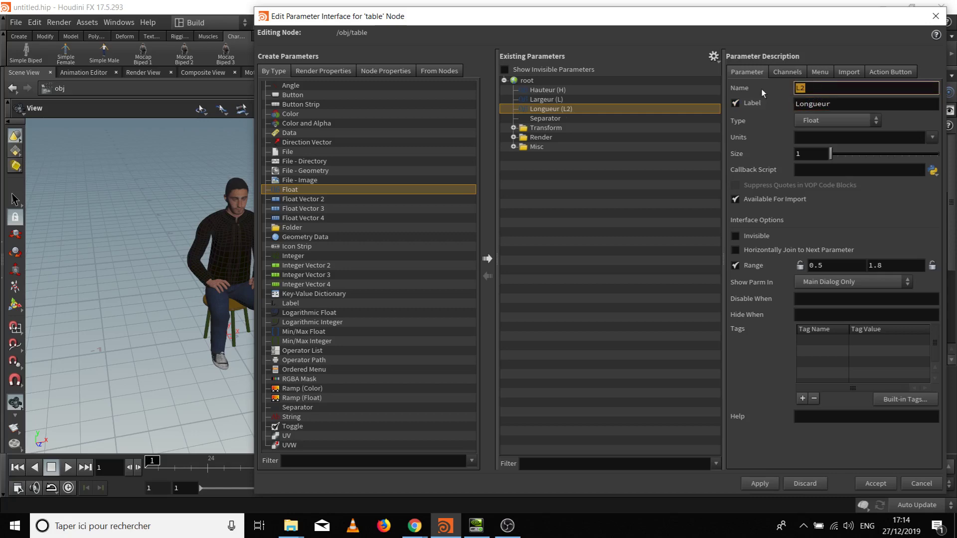
text(l)
key(Return)
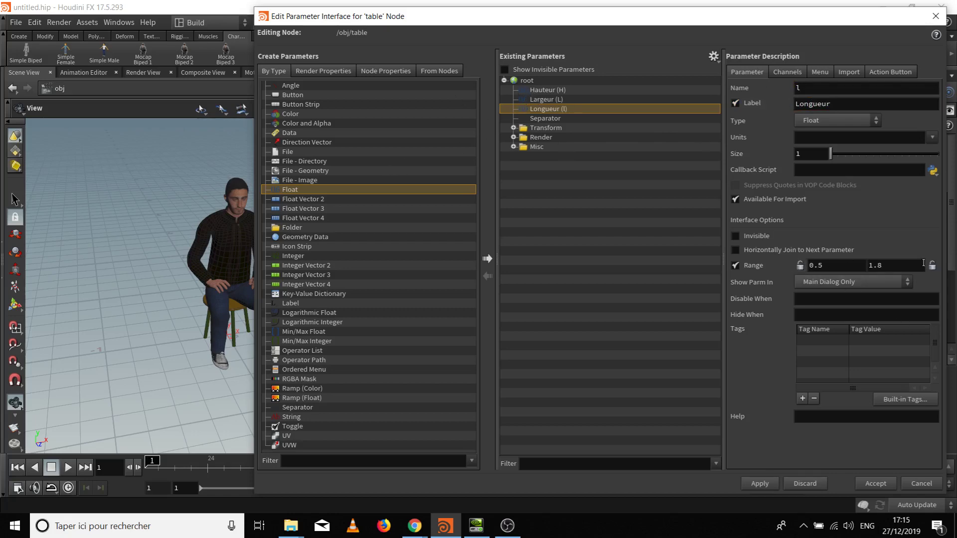
Set the default value of Largeur to 0.7 and accept the parameter interface changes
click(784, 73)
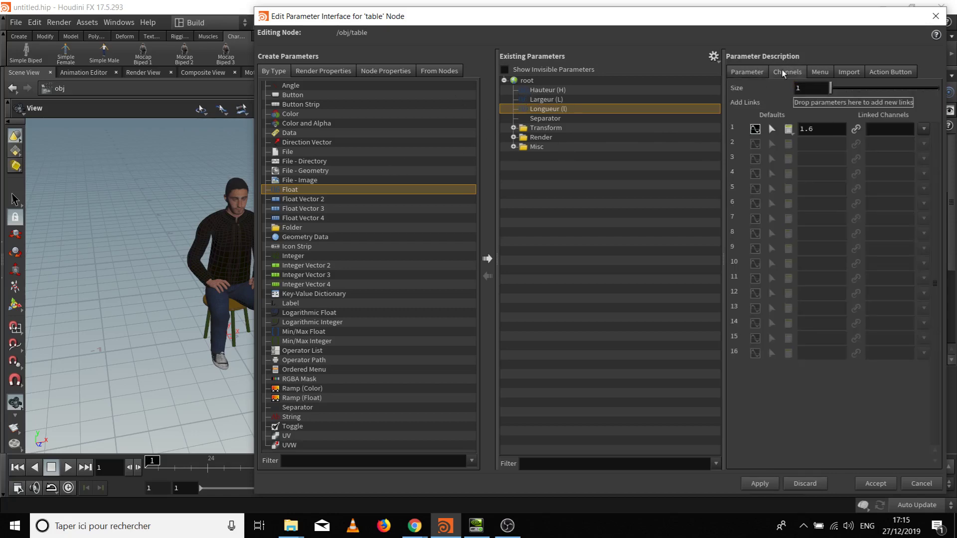
click(750, 71)
click(548, 99)
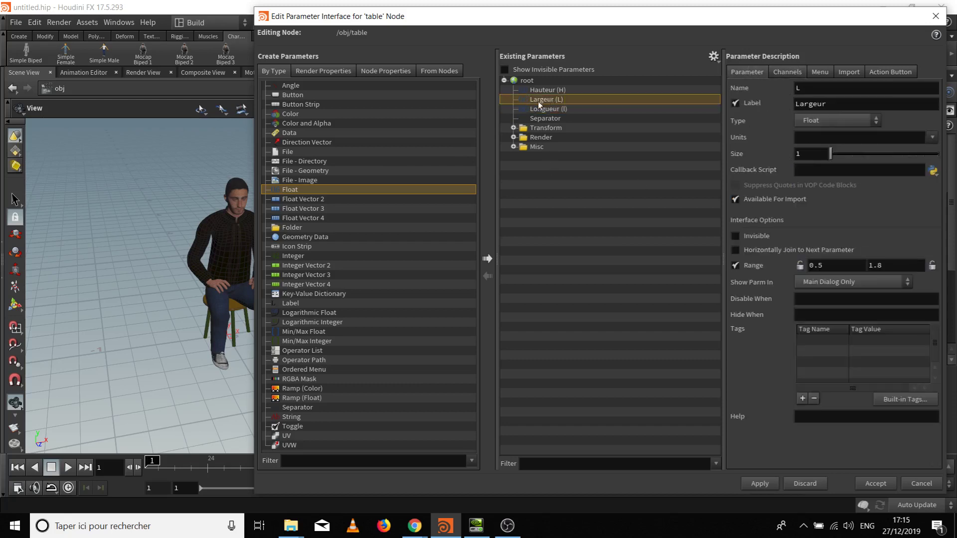
click(549, 109)
click(788, 73)
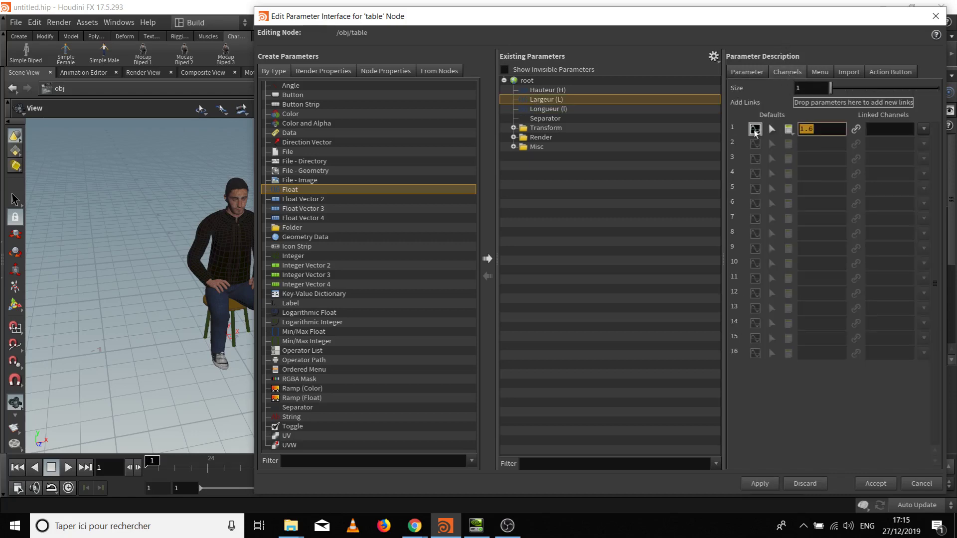
text(.)
key(Return)
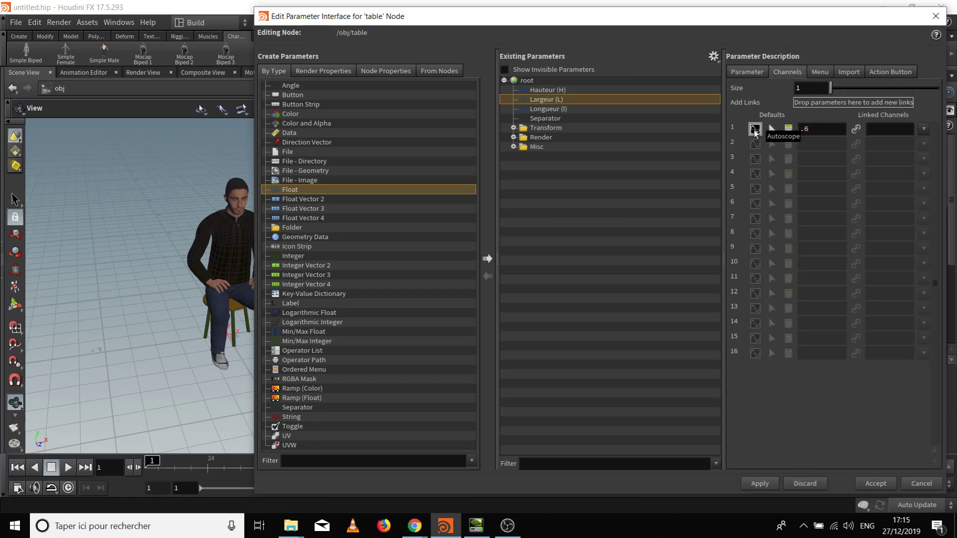
click(816, 130)
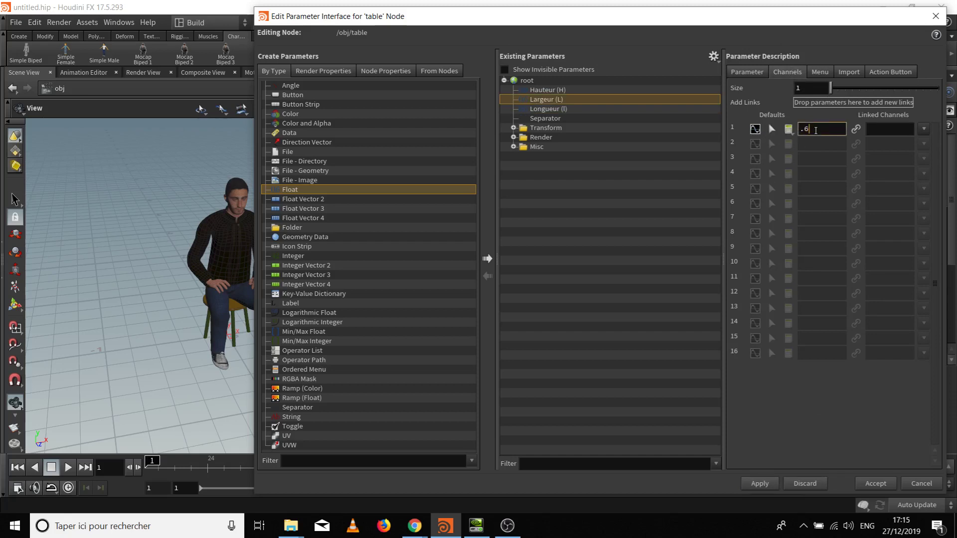
key(Return)
click(754, 489)
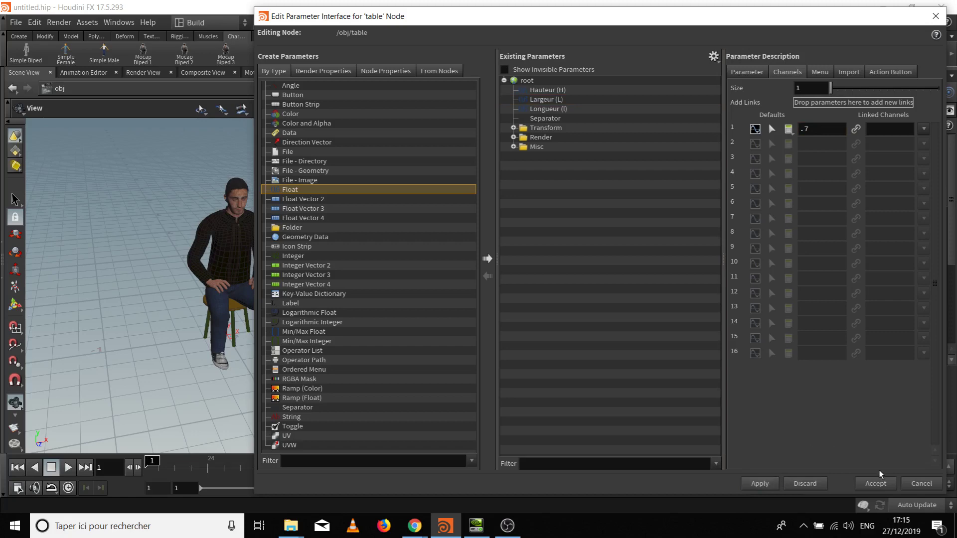
click(876, 484)
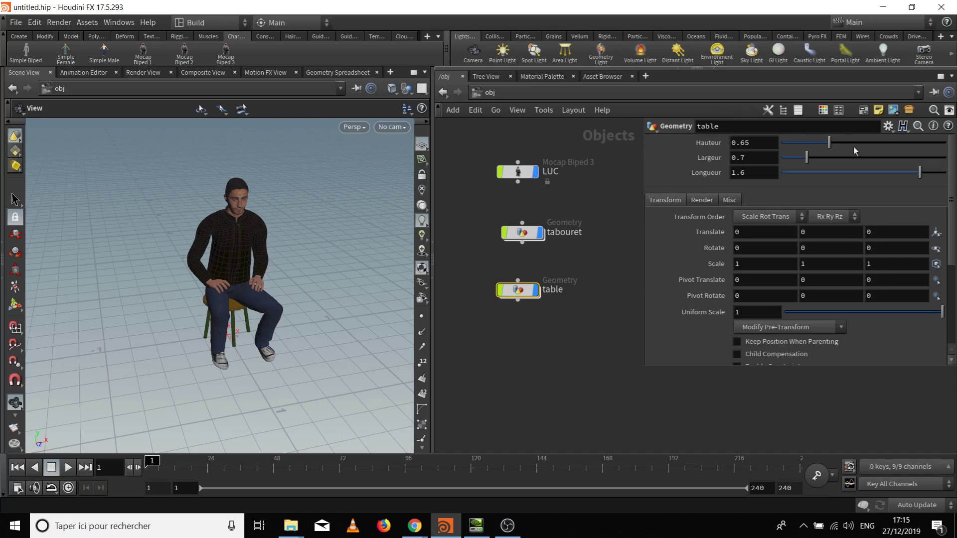
Go inside the table object, widen the network area and add a Grid node
click(564, 340)
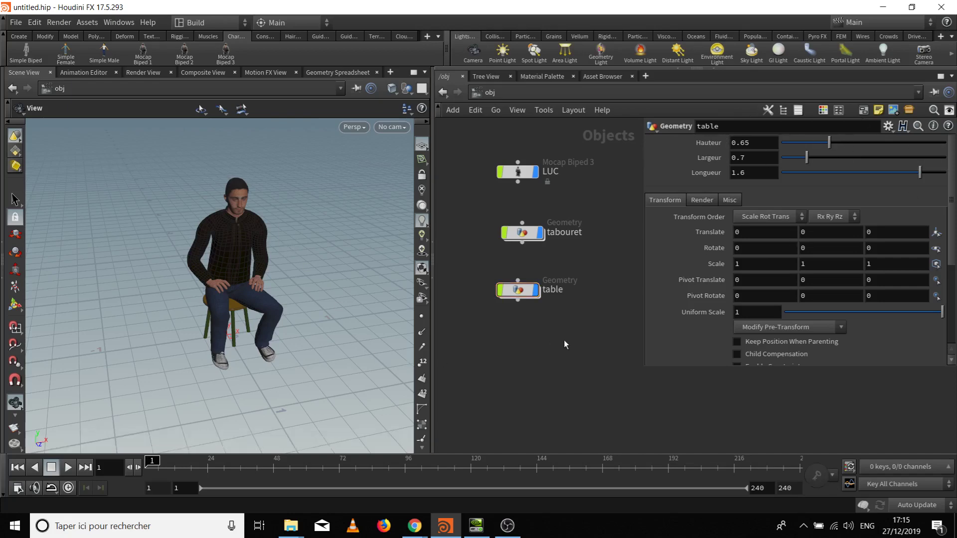
click(518, 291)
double_click(519, 292)
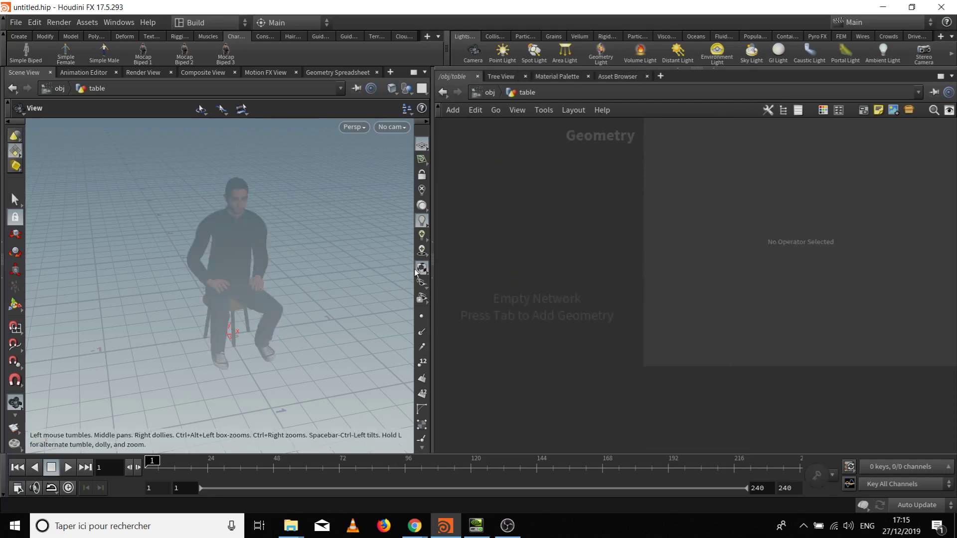
drag(434, 271, 387, 269)
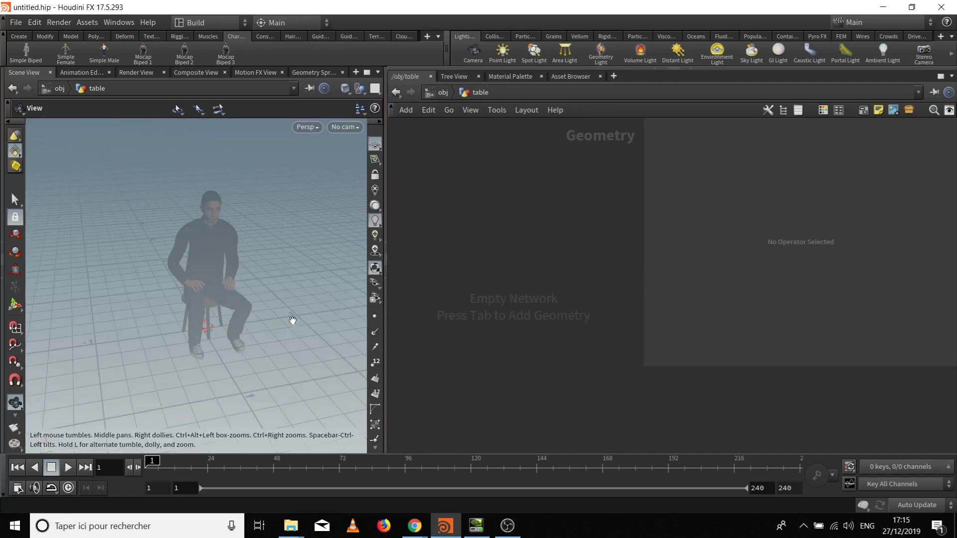
drag(205, 281, 497, 282)
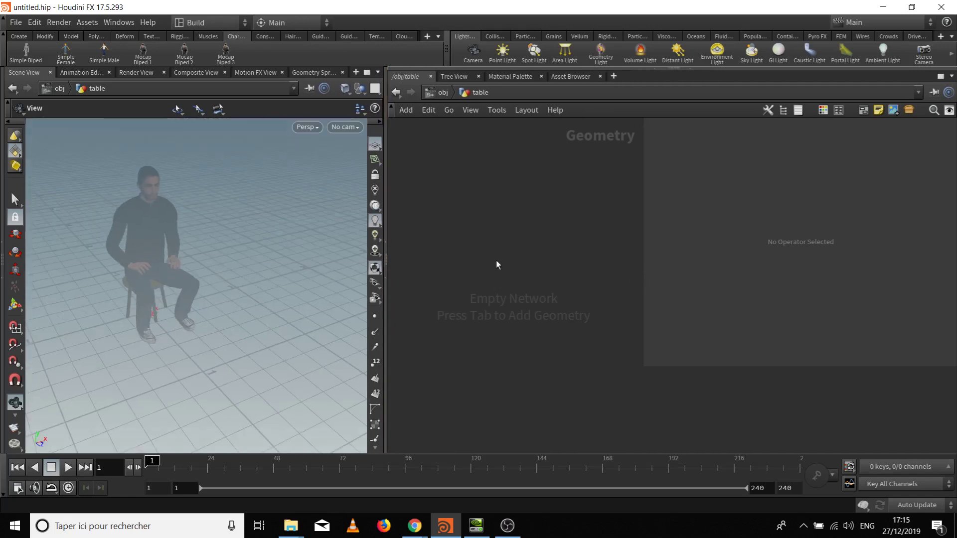
key(Tab)
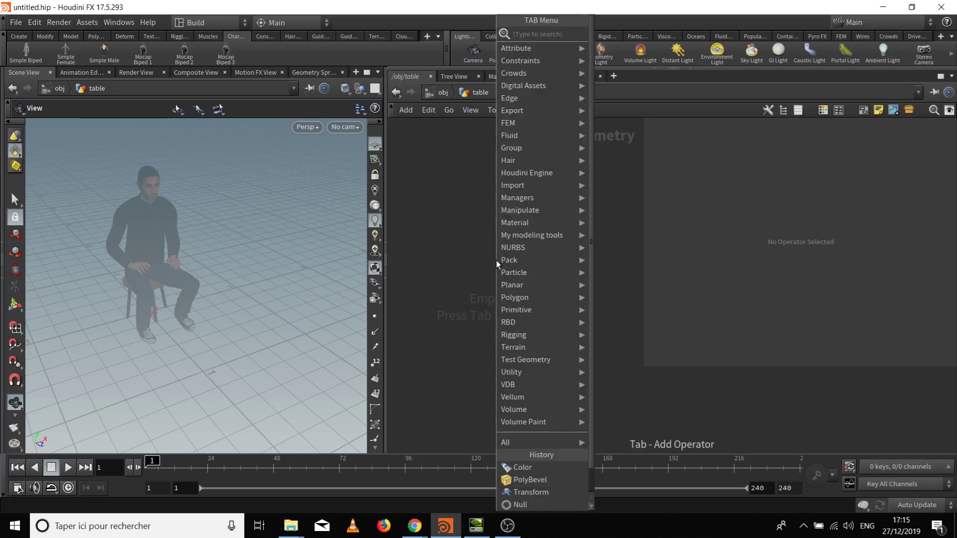
text(gri)
key(Return)
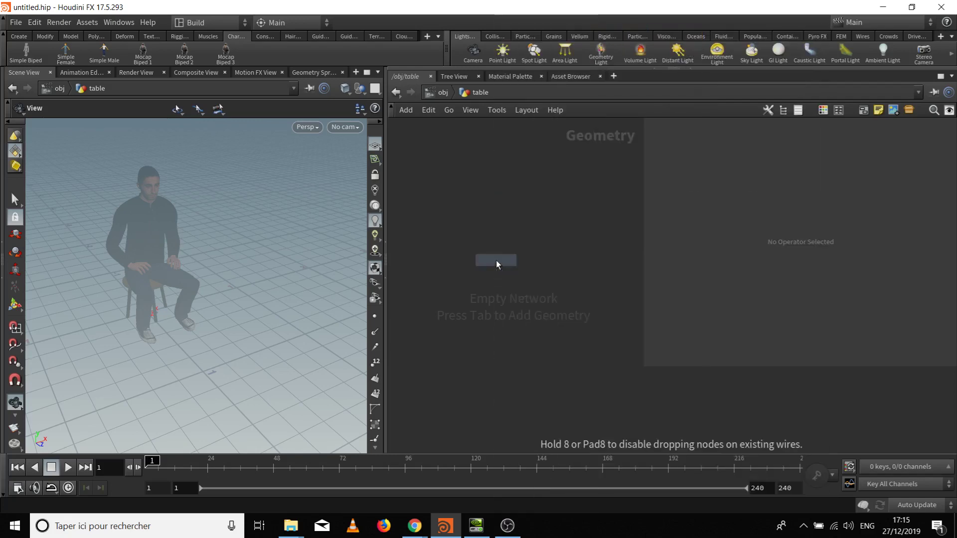
click(491, 258)
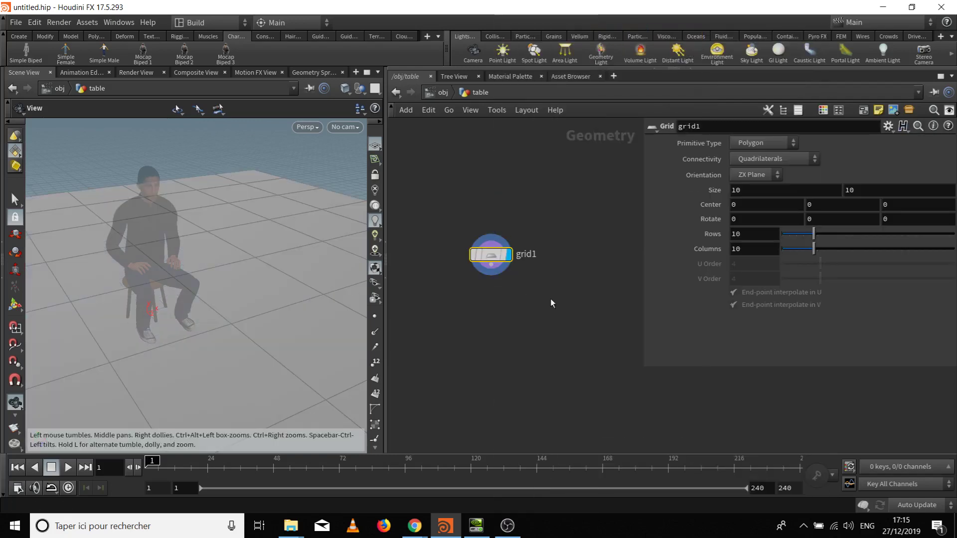
Set the grid's rows and columns to 2
double_click(764, 235)
text(2)
key(Tab)
text(2)
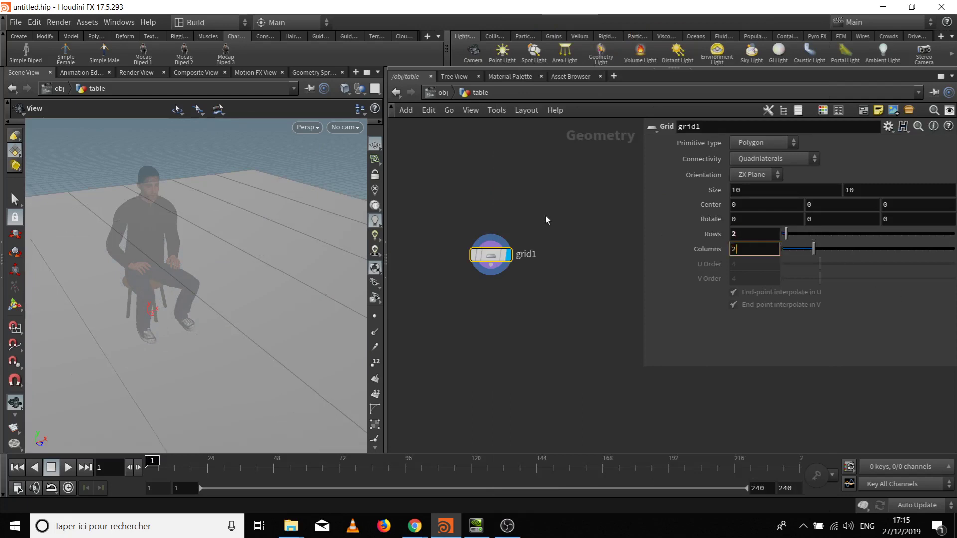
key(Return)
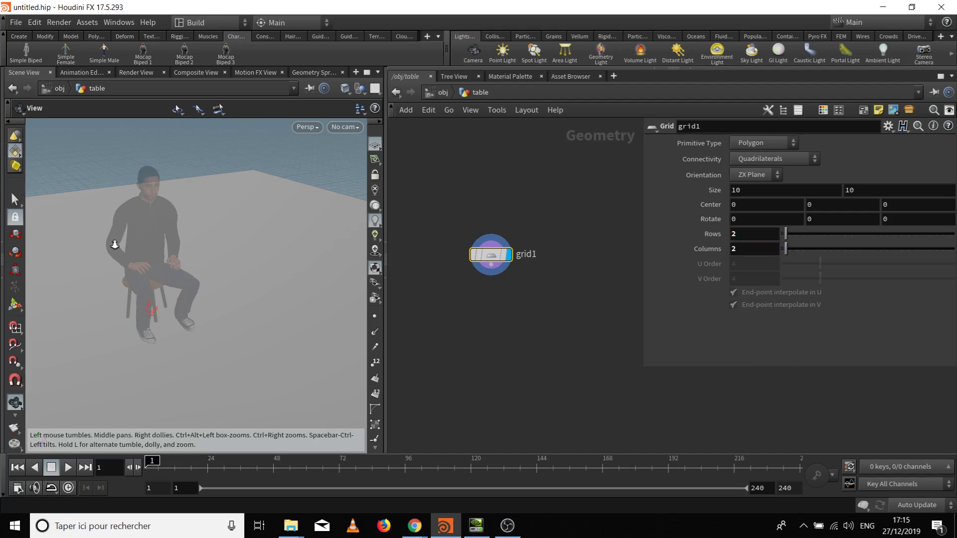
Link the grid's first size value to the table object's Largeur (L) parameter through a scene data reference
scroll(154, 260, down, 5)
drag(153, 260, 183, 203)
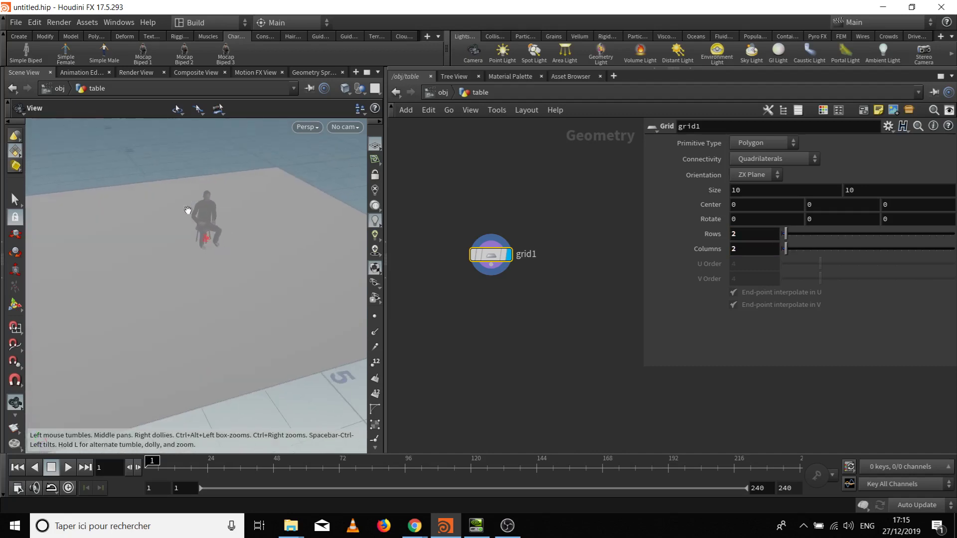
click(752, 192)
right_click(749, 192)
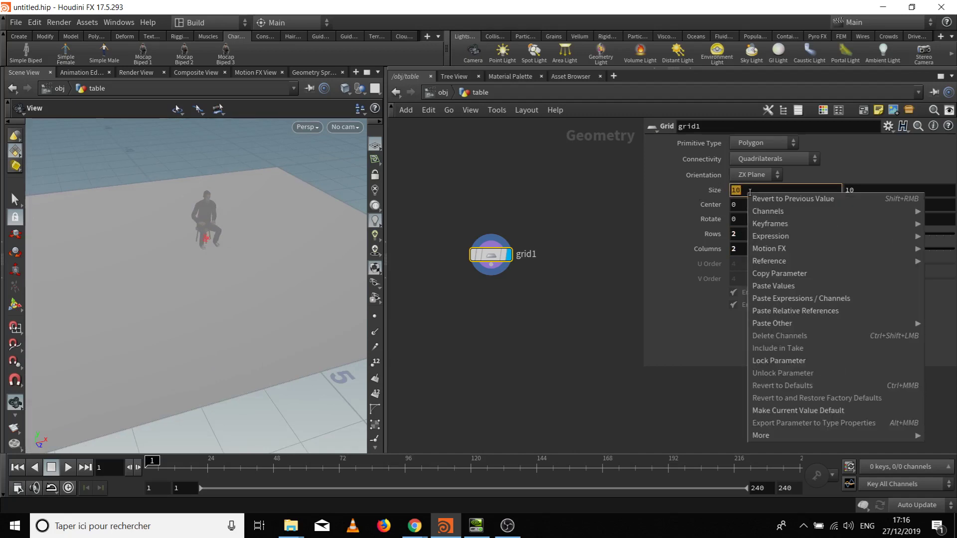
mouse_move(782, 264)
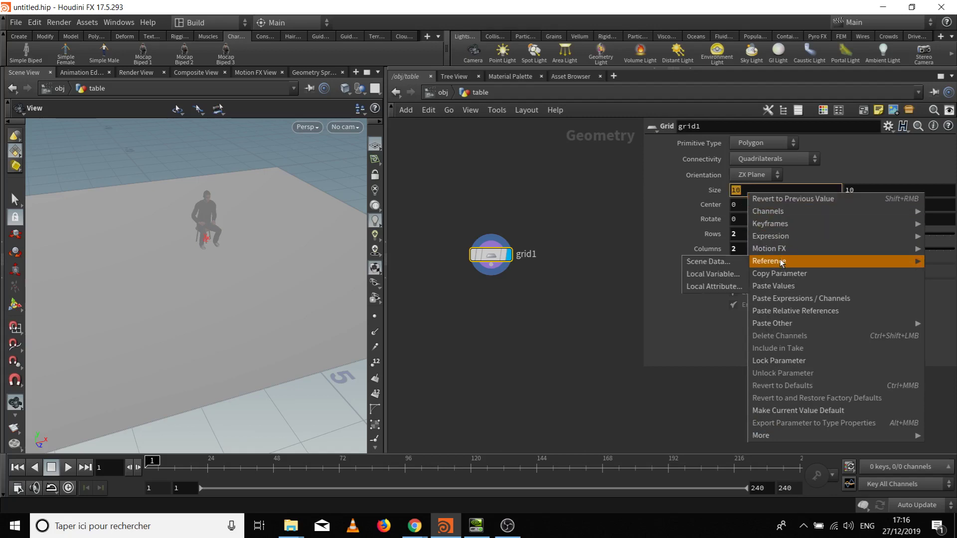
click(731, 261)
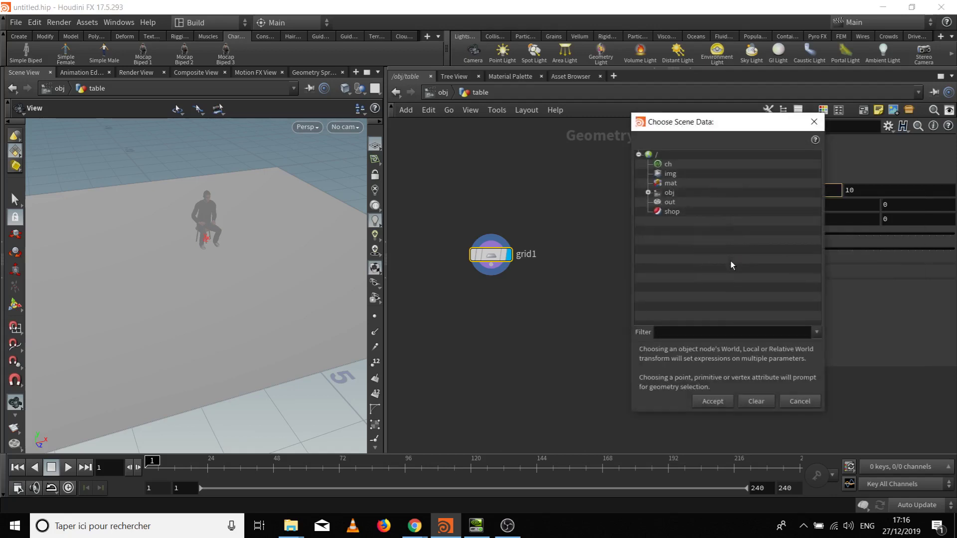
click(648, 193)
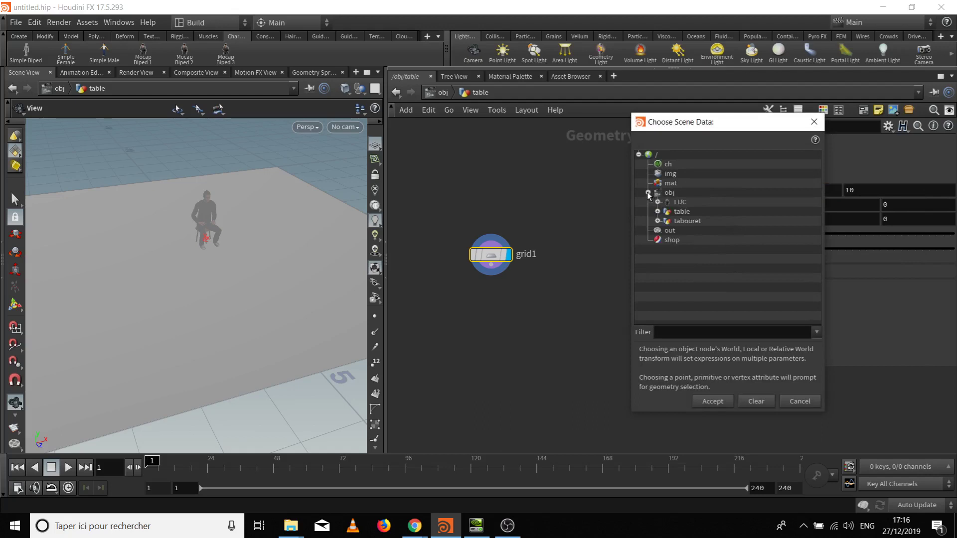
click(658, 211)
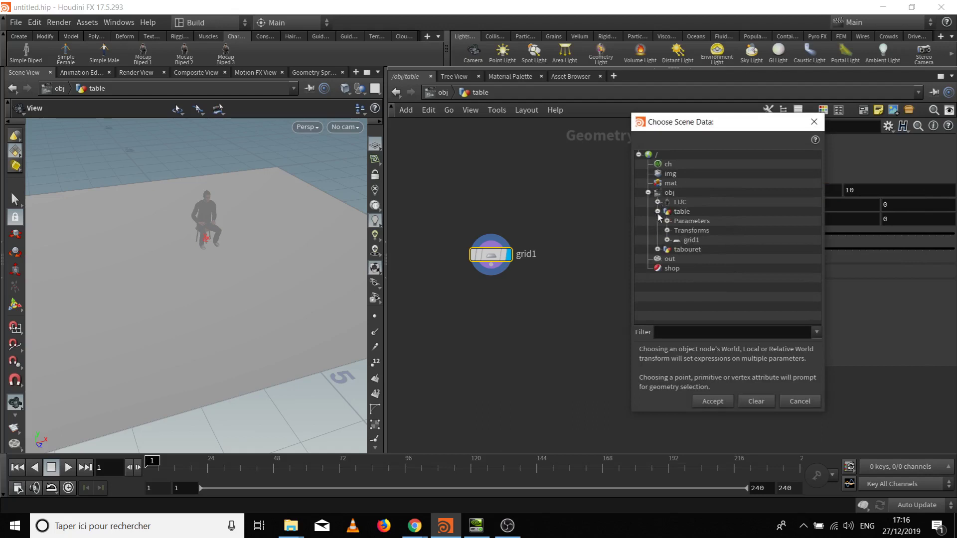
click(668, 221)
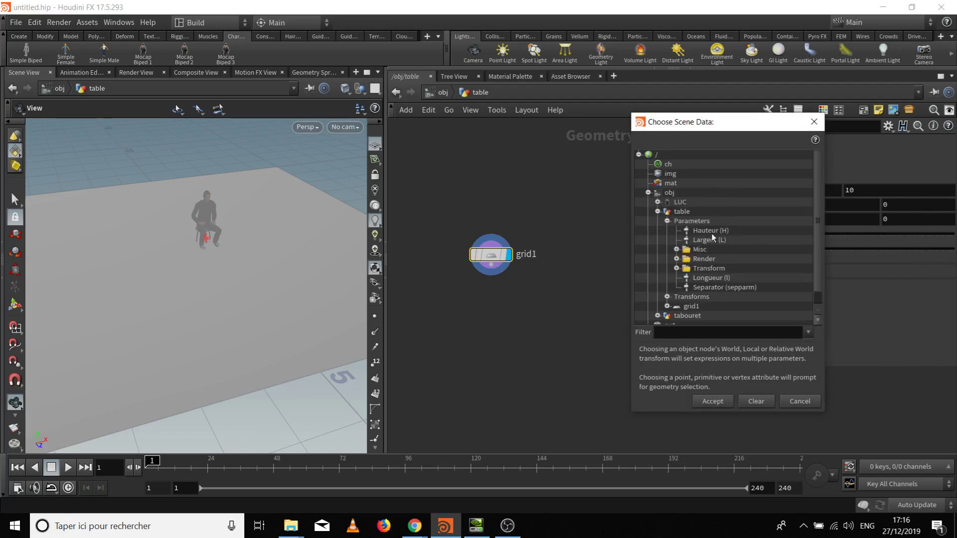
drag(726, 130, 556, 130)
click(524, 242)
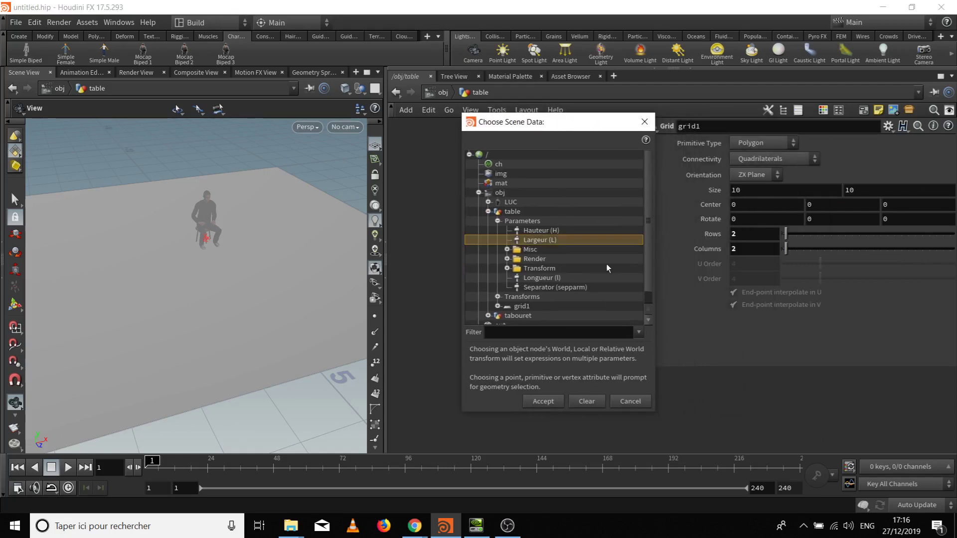
click(545, 402)
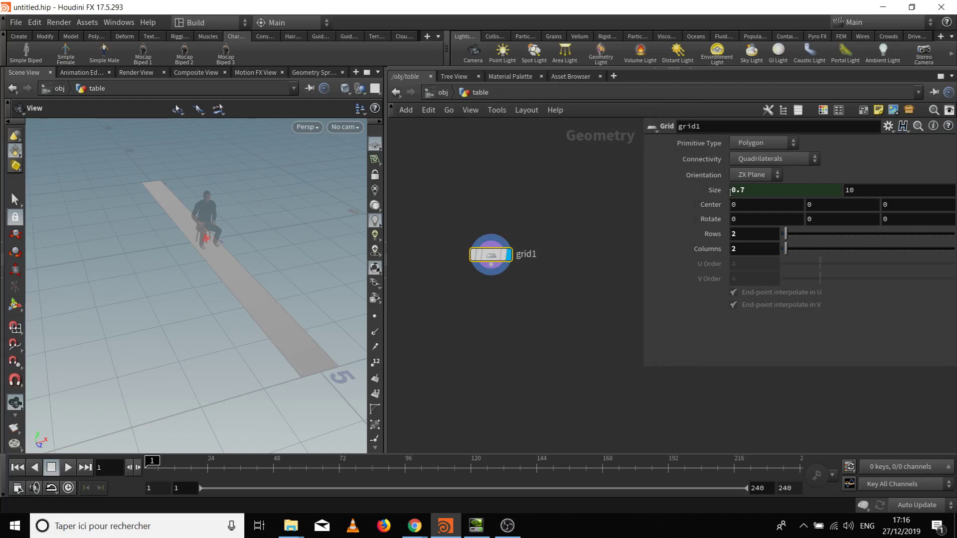
Link the grid's second size value to the table object's Longueur (l) parameter through a scene data reference
right_click(877, 189)
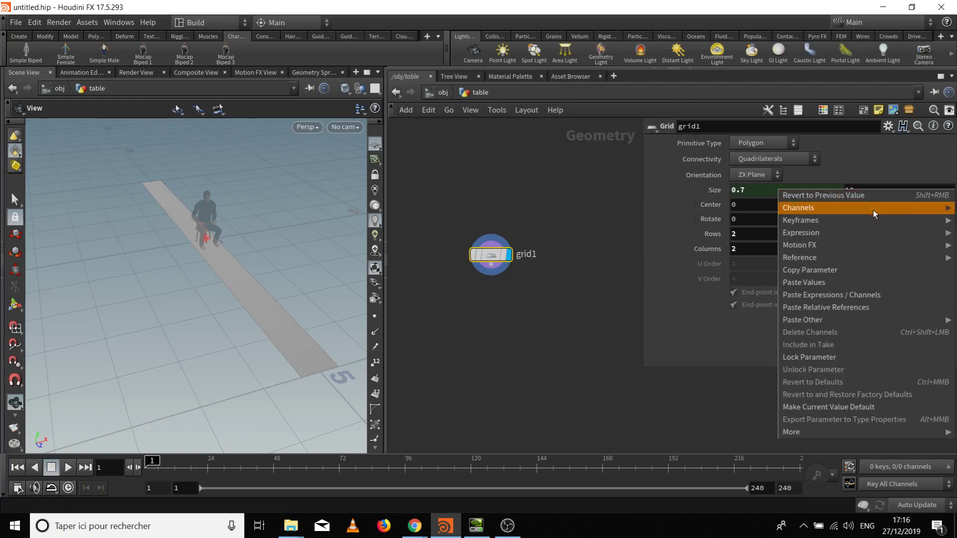
mouse_move(870, 262)
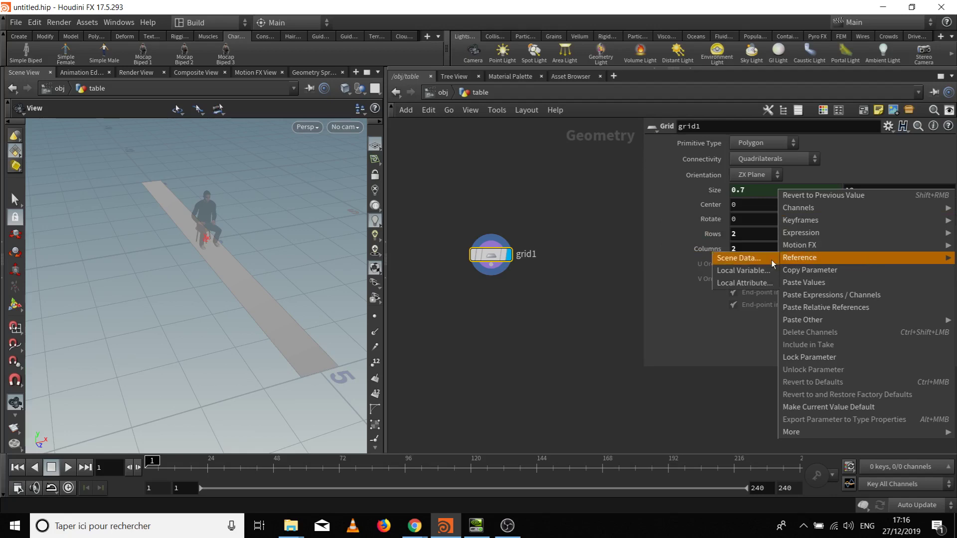
click(740, 258)
click(684, 193)
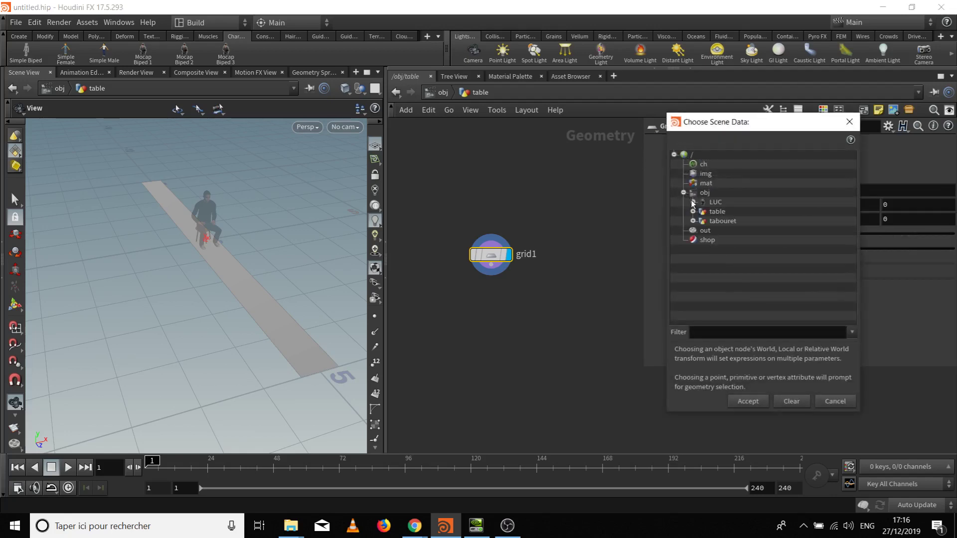
click(693, 212)
click(703, 222)
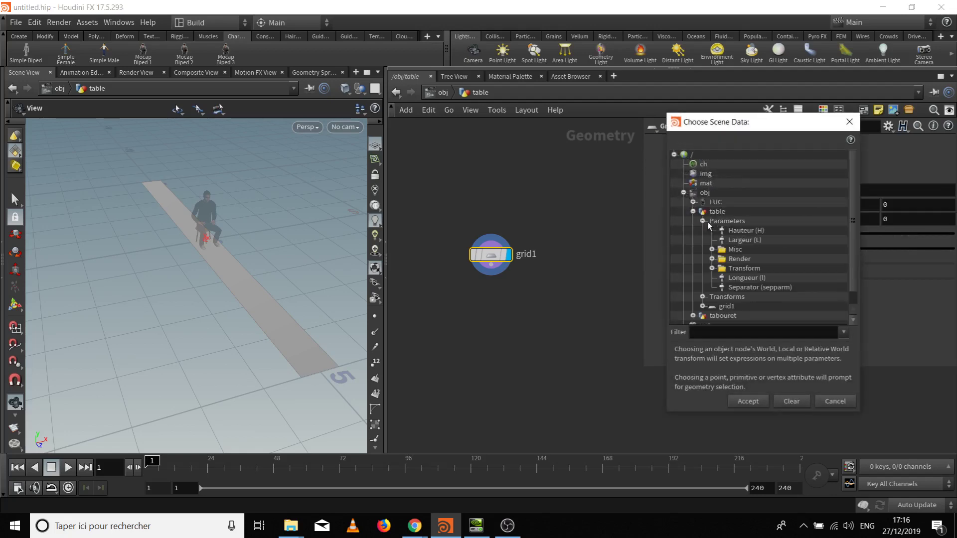
click(742, 280)
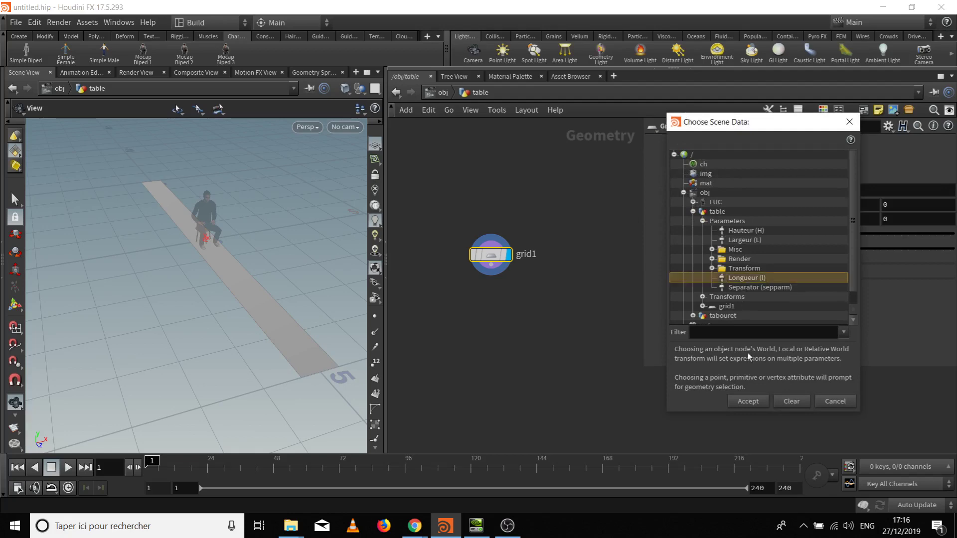
click(748, 401)
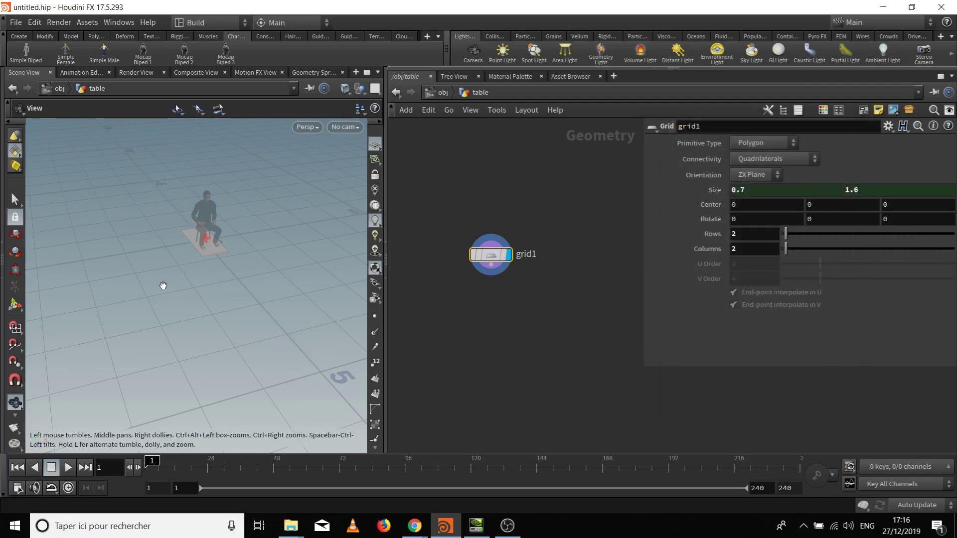
Hide the other objects in the viewport while working inside the table object
scroll(304, 295, up, 5)
middle_drag(304, 294, 148, 344)
scroll(147, 344, down, 4)
drag(148, 344, 222, 289)
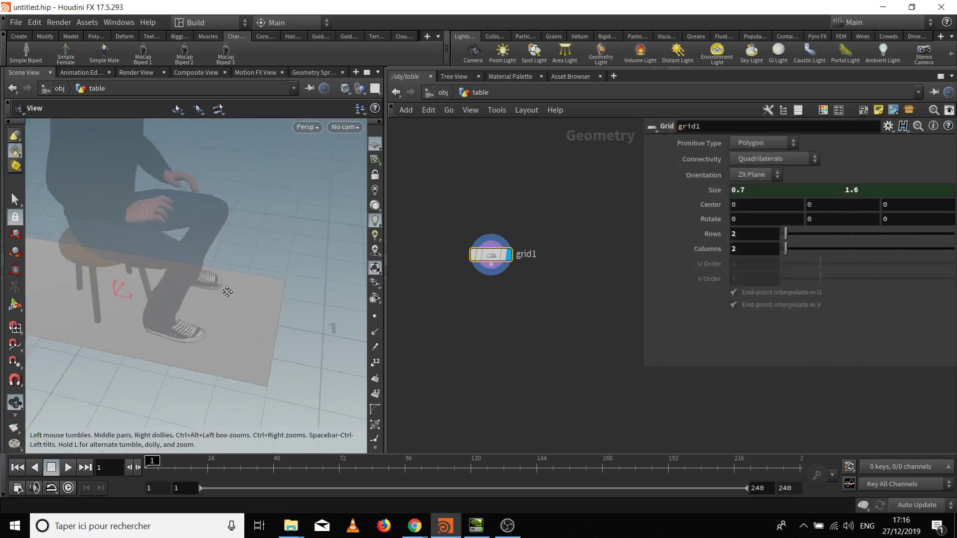
scroll(222, 289, down, 2)
middle_drag(195, 294, 207, 291)
drag(208, 290, 204, 321)
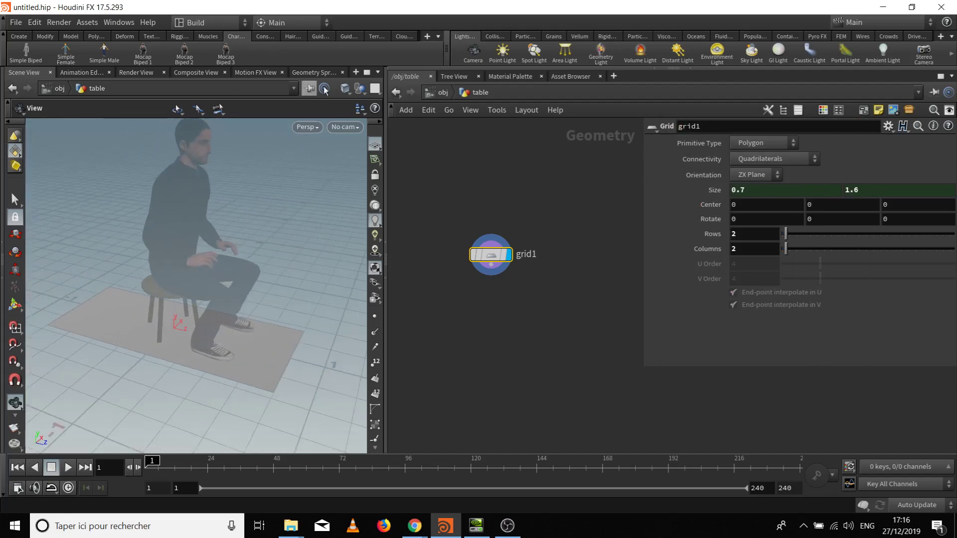
click(360, 90)
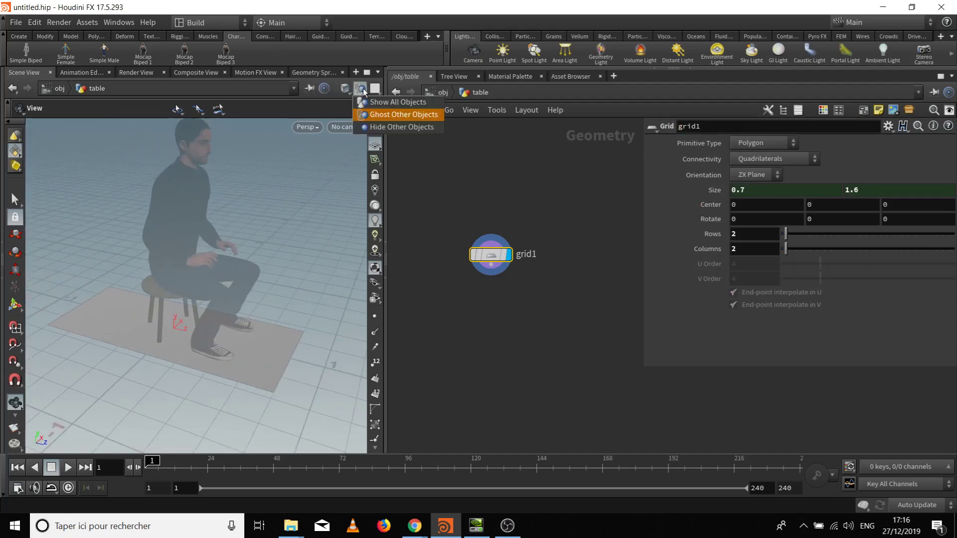
click(377, 128)
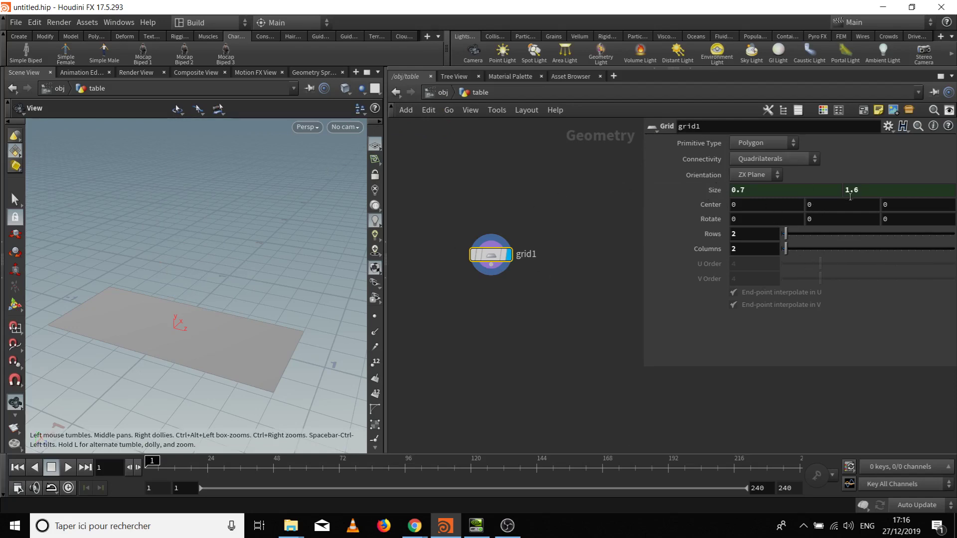
mouse_move(230, 303)
mouse_down()
mouse_move(260, 277)
mouse_move(235, 307)
mouse_up()
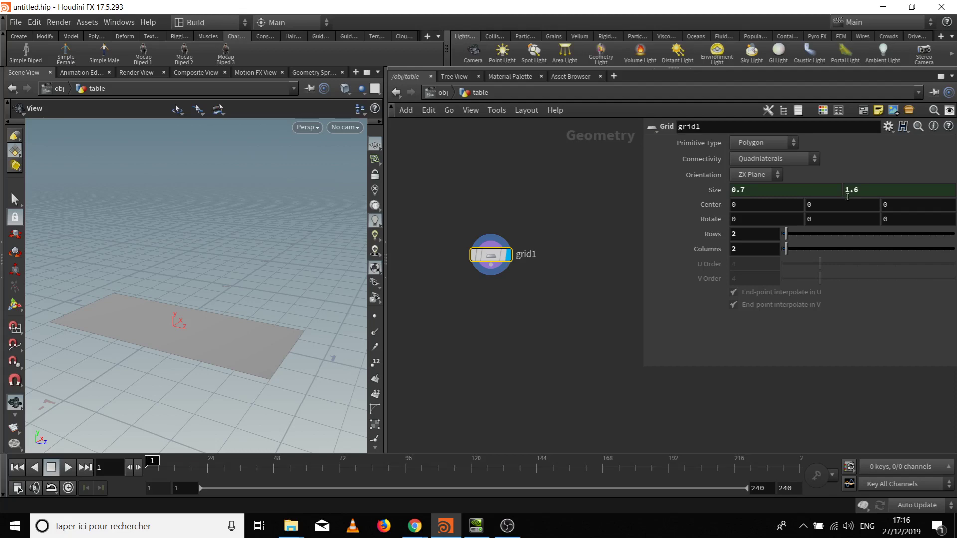
Link the grid's Y center value to the table object's Hauteur (H) parameter through a scene data reference
right_click(823, 204)
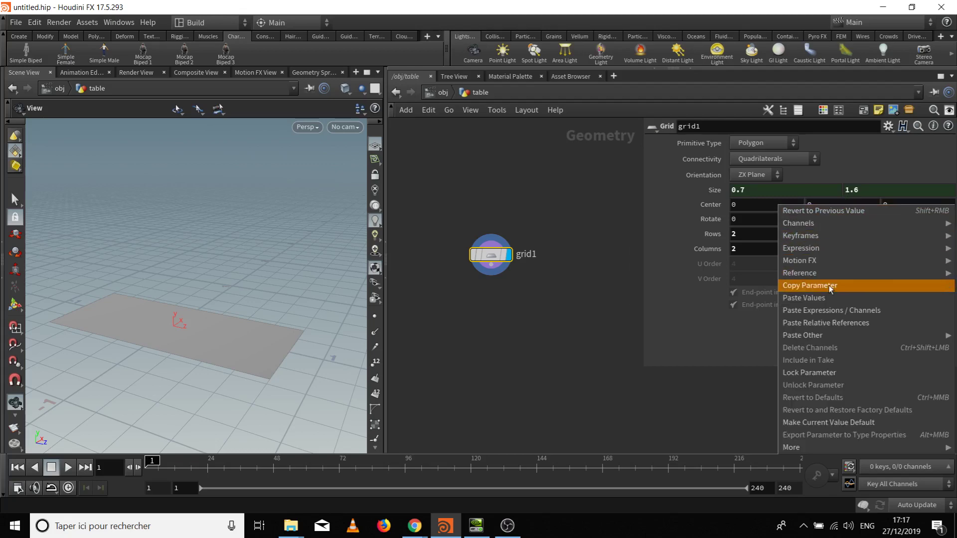
mouse_move(830, 273)
click(740, 274)
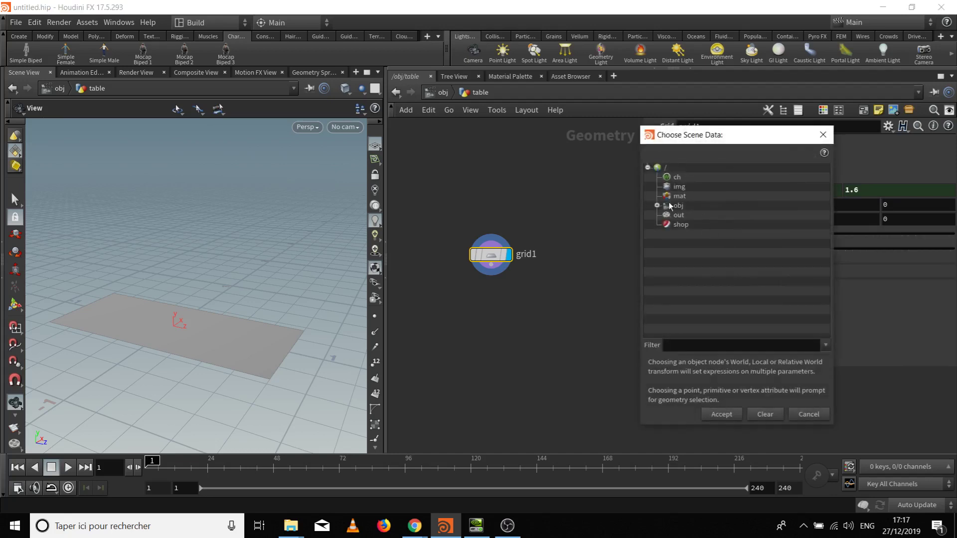
click(667, 225)
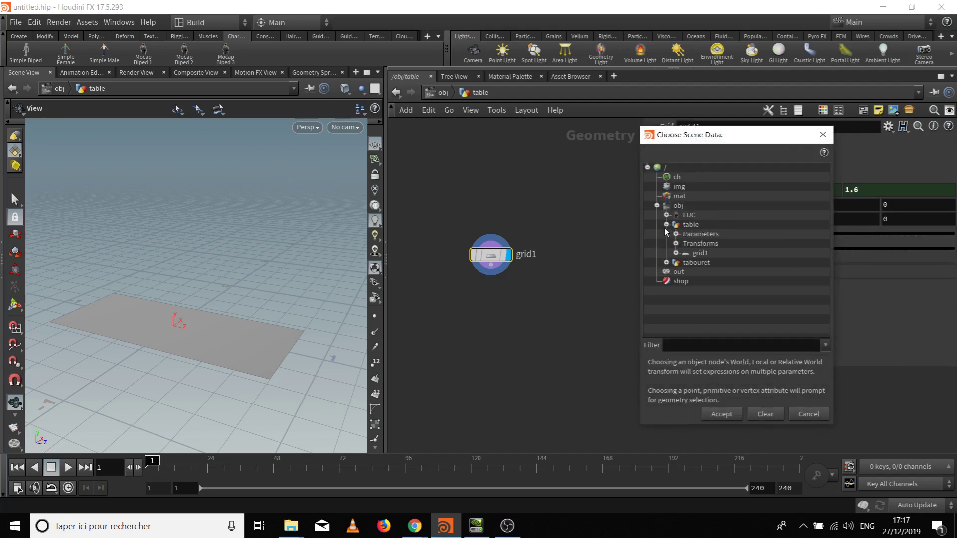
click(676, 234)
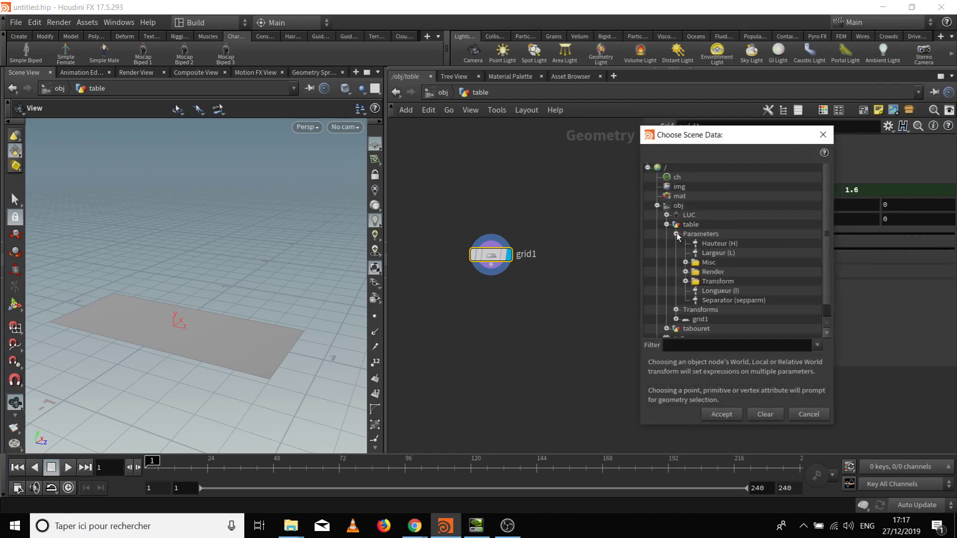
click(707, 244)
click(722, 414)
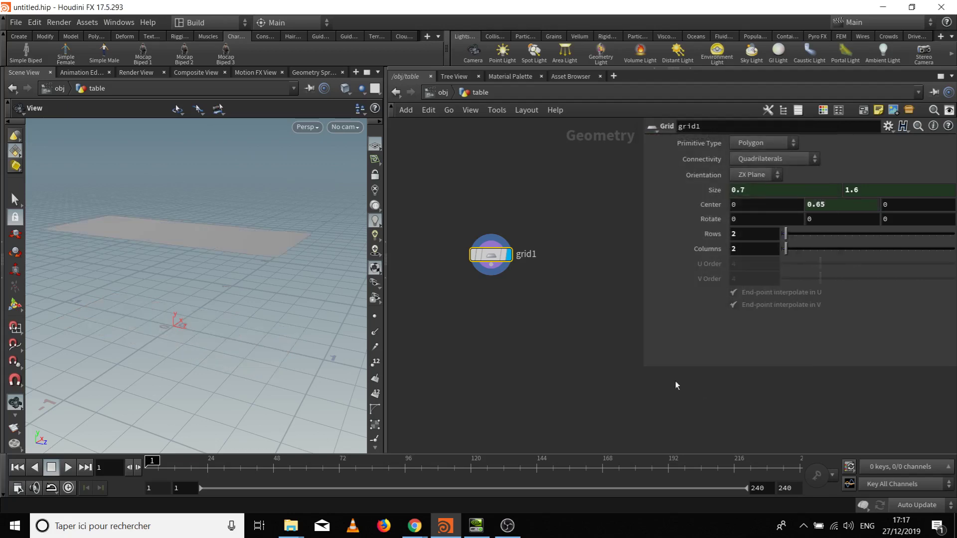
Check the raised tabletop against the seated character at object level and return inside the table object
drag(297, 259, 277, 278)
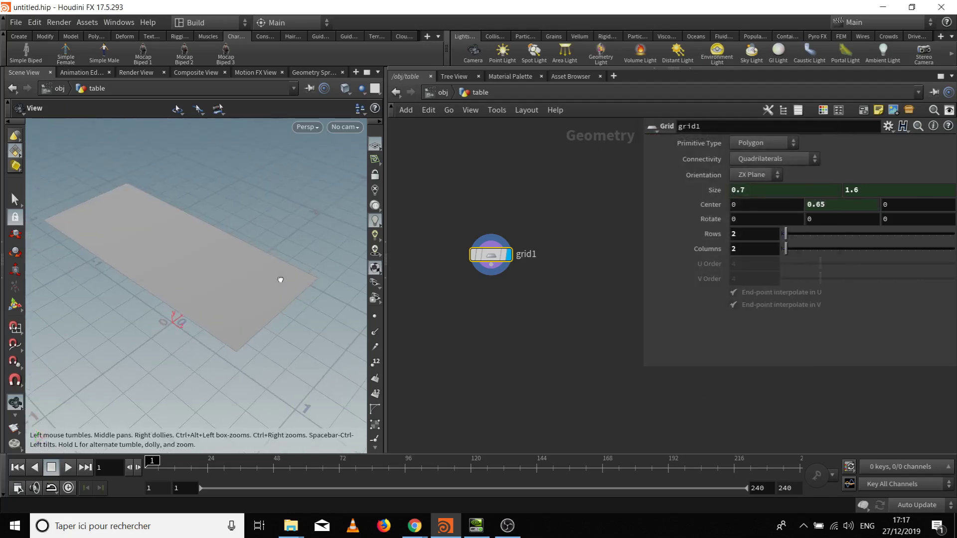
click(443, 93)
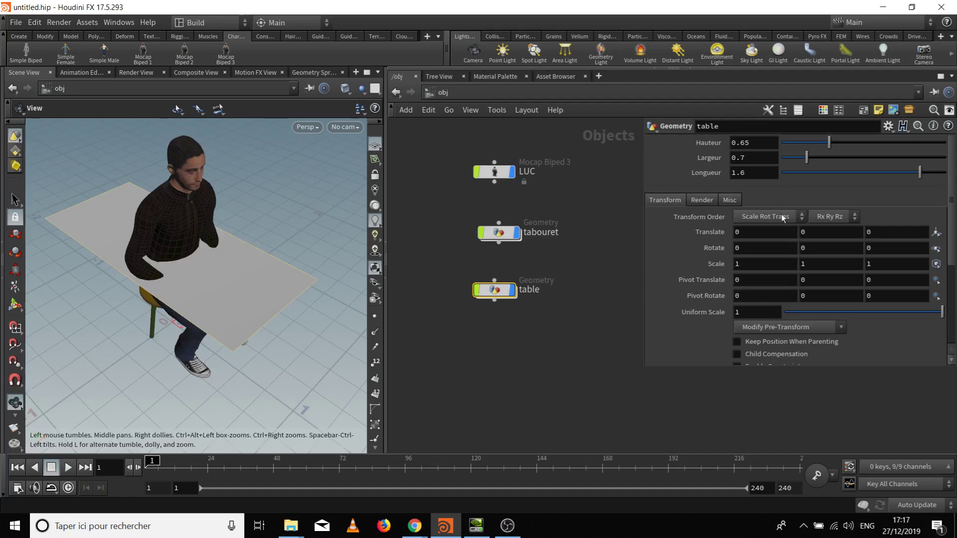
double_click(496, 293)
drag(239, 319, 292, 269)
Add a PolyExtrude node below the grid, connect the grid to it and display its result
middle_drag(511, 380, 474, 333)
mouse_move(221, 344)
mouse_down()
mouse_move(229, 337)
mouse_move(199, 331)
mouse_move(223, 338)
mouse_up()
key(Tab)
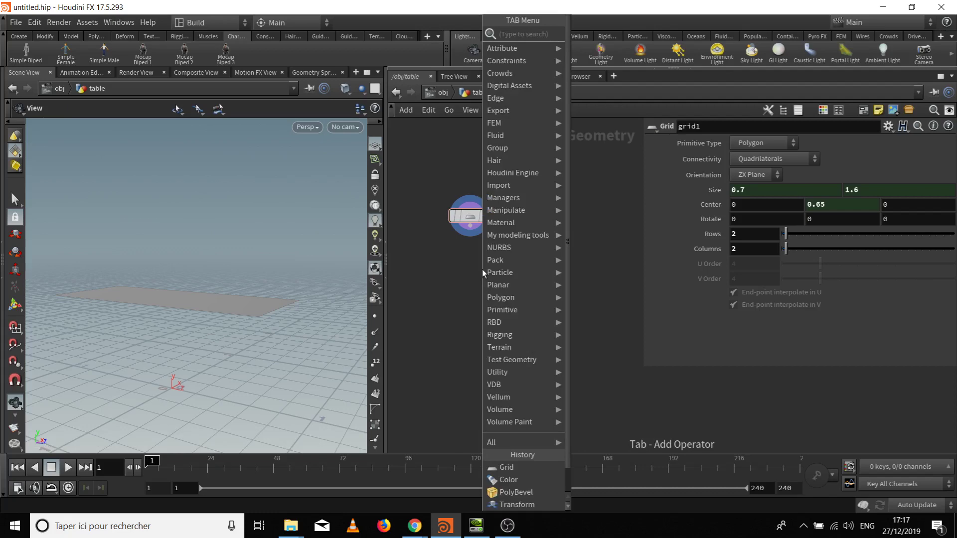
text(polybevel)
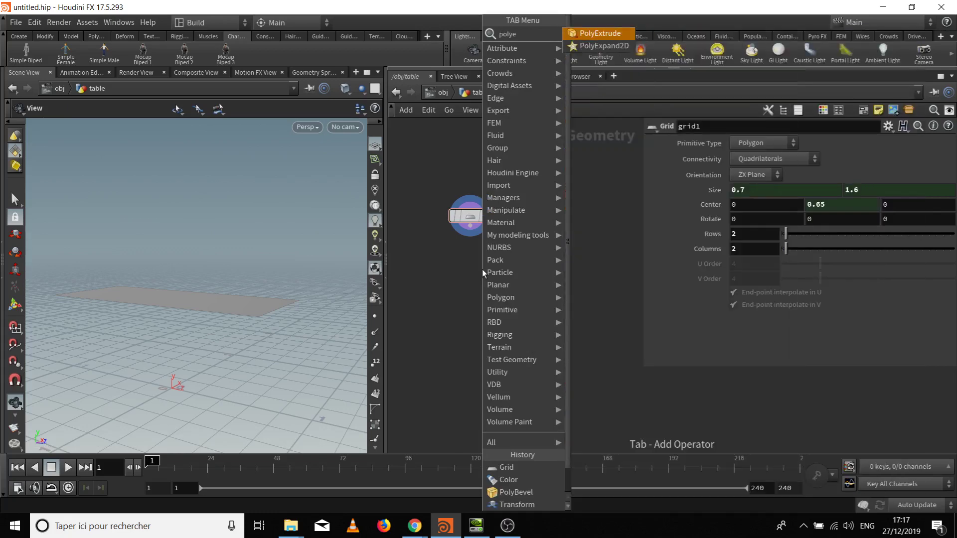
key(Return)
click(481, 269)
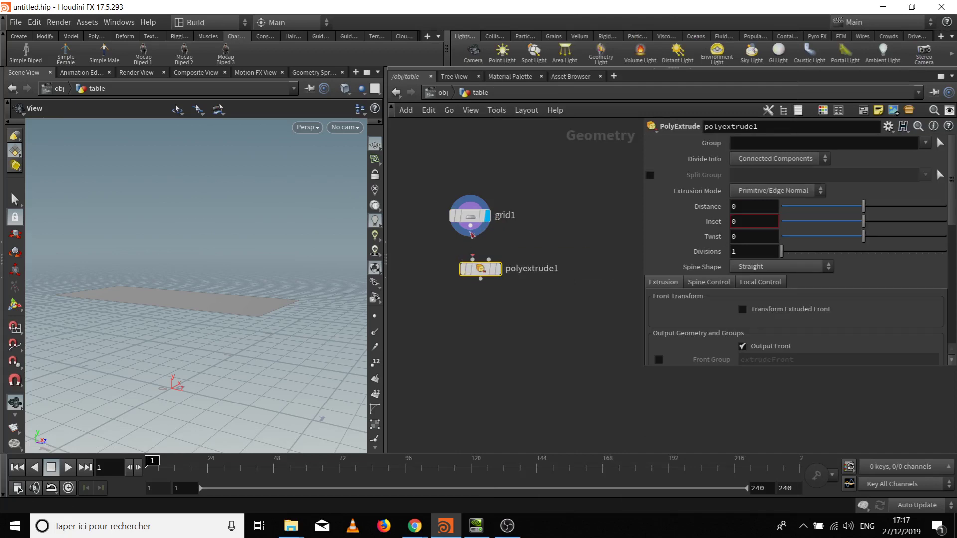
click(499, 270)
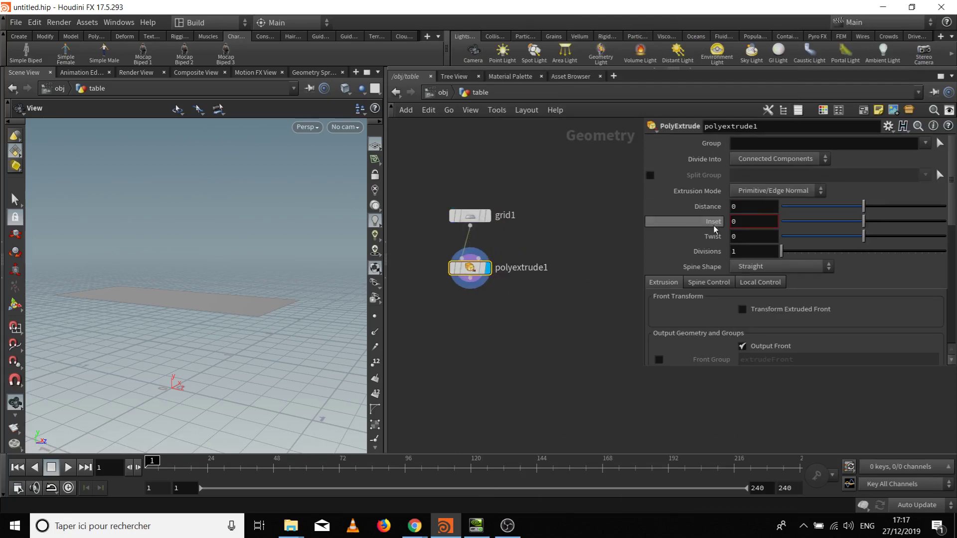
Set the PolyExtrude distance to 0.02 to give the tabletop thickness
click(761, 209)
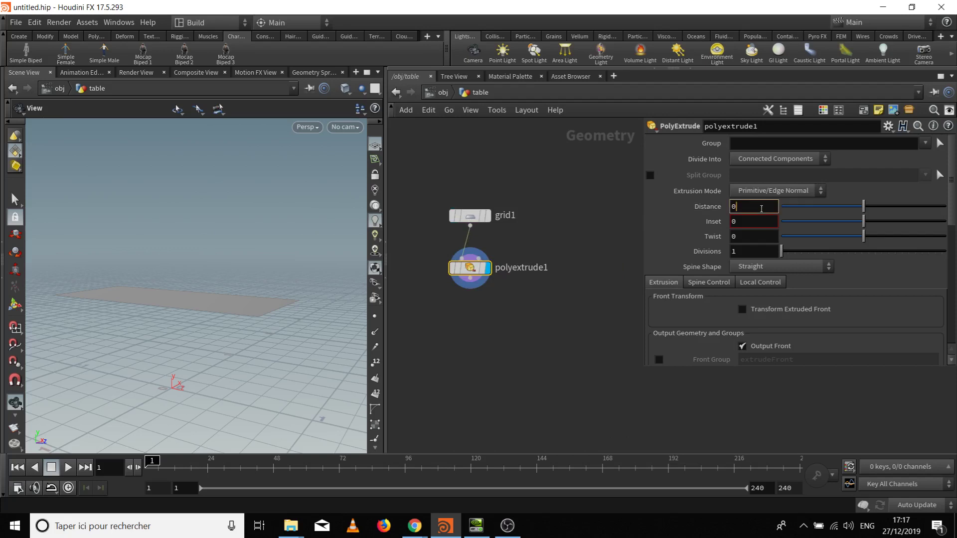
key(Return)
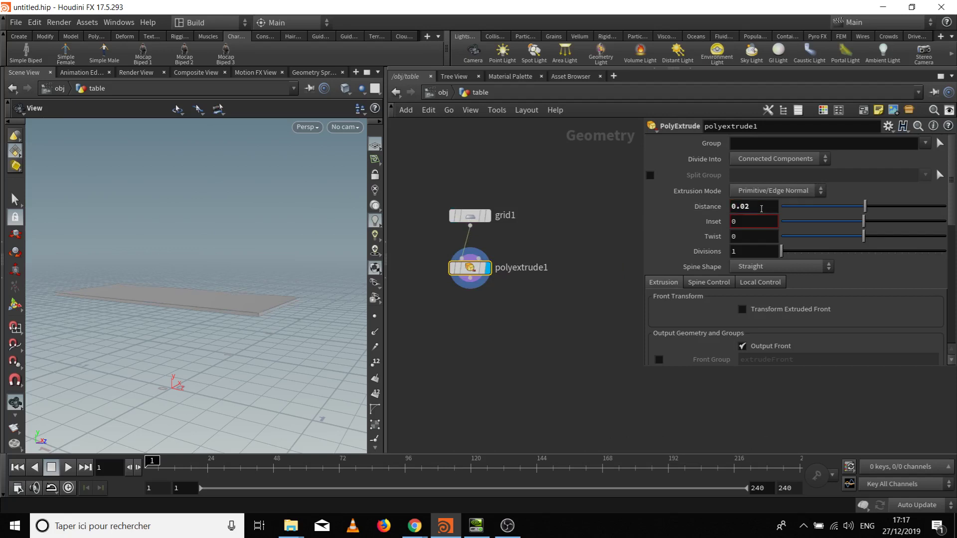
drag(145, 346, 277, 345)
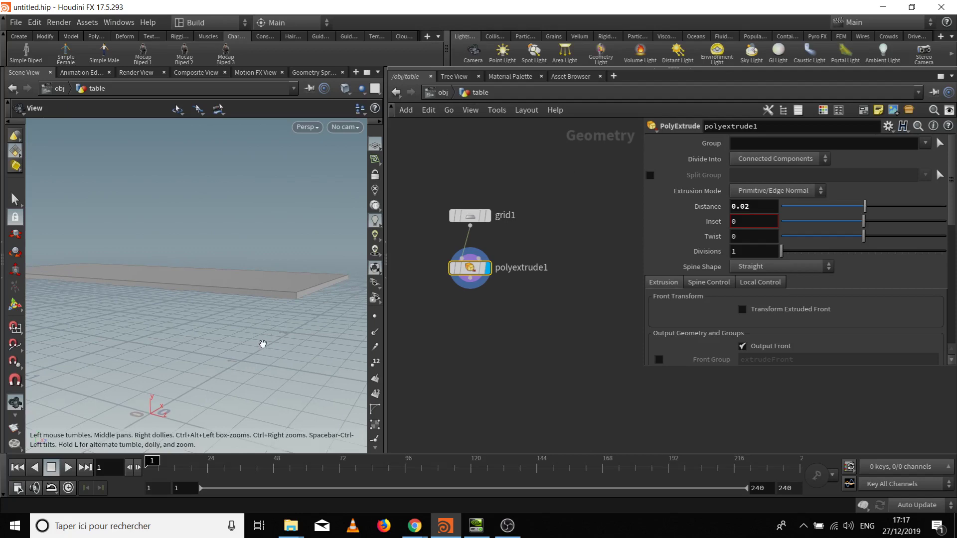
Compare the extruded tabletop with the seated character at object level and return to the table network
click(442, 93)
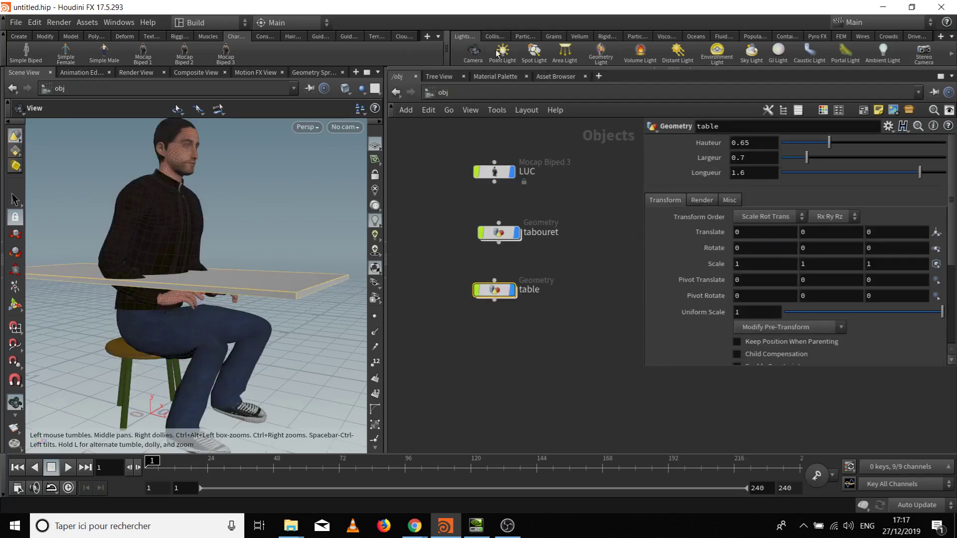
click(396, 92)
drag(229, 250, 241, 320)
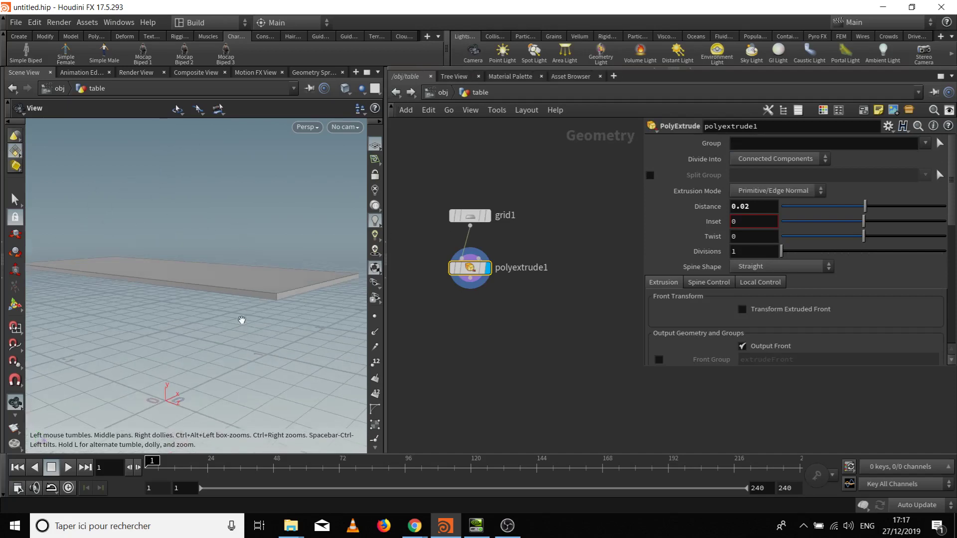
Display the grid node's result, move the node slightly up and show primitive normals in the viewport
click(486, 215)
drag(470, 215, 470, 201)
drag(249, 234, 271, 207)
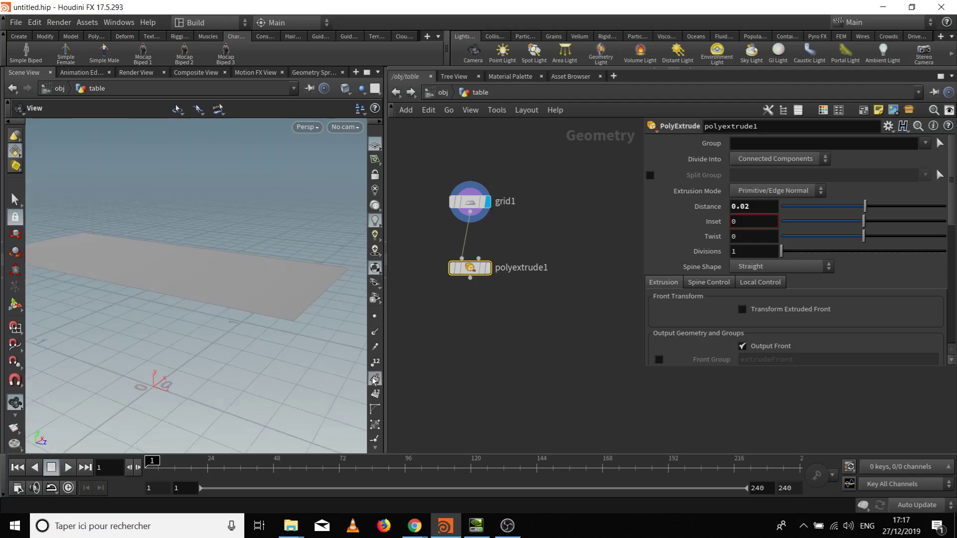
mouse_move(204, 314)
mouse_down()
mouse_move(195, 284)
mouse_move(195, 326)
mouse_up()
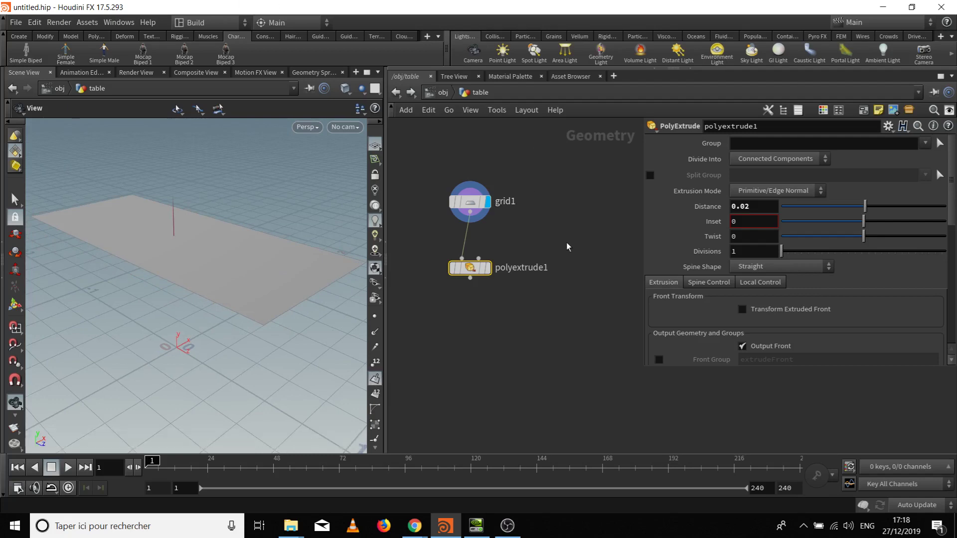
Insert a Reverse node between the grid and the PolyExtrude and display it to check the flipped normal
key(Tab)
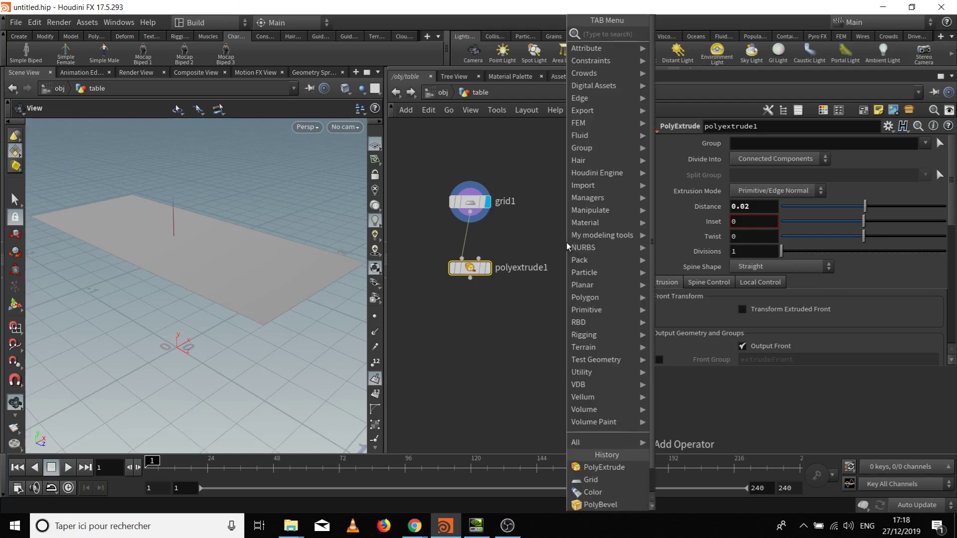
text(rev)
key(Return)
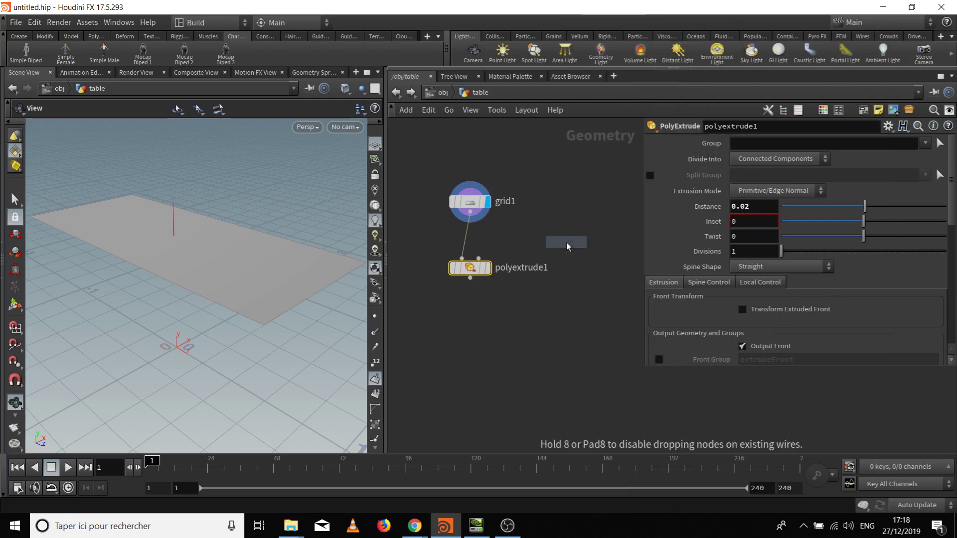
click(467, 234)
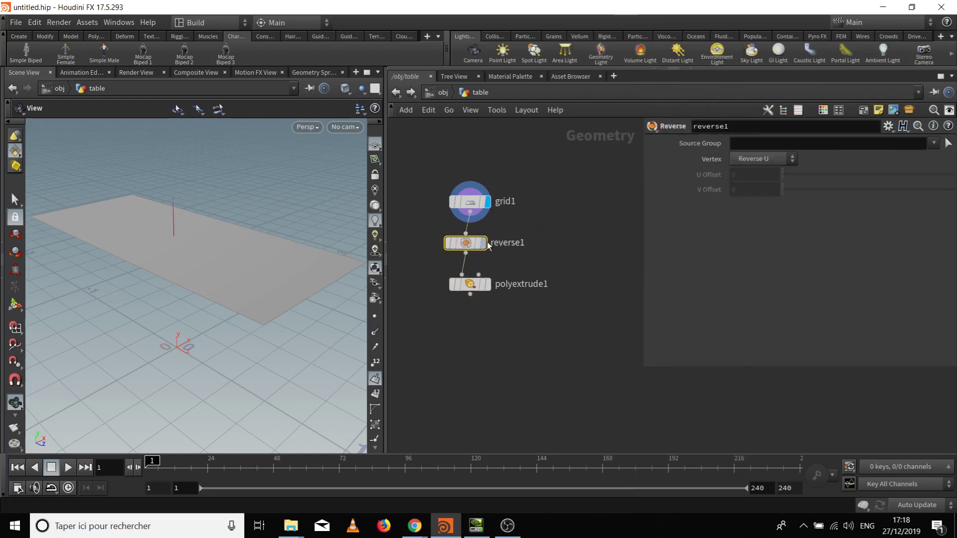
click(483, 243)
mouse_move(285, 271)
mouse_down()
mouse_move(289, 246)
mouse_move(280, 274)
mouse_up()
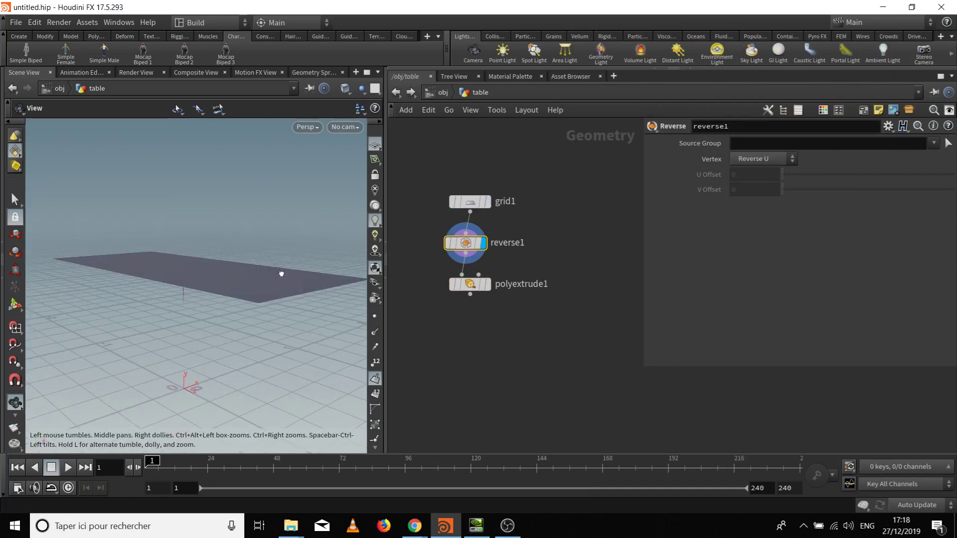
Display the PolyExtrude result and inspect the tabletop's extrusion direction and open face
click(488, 285)
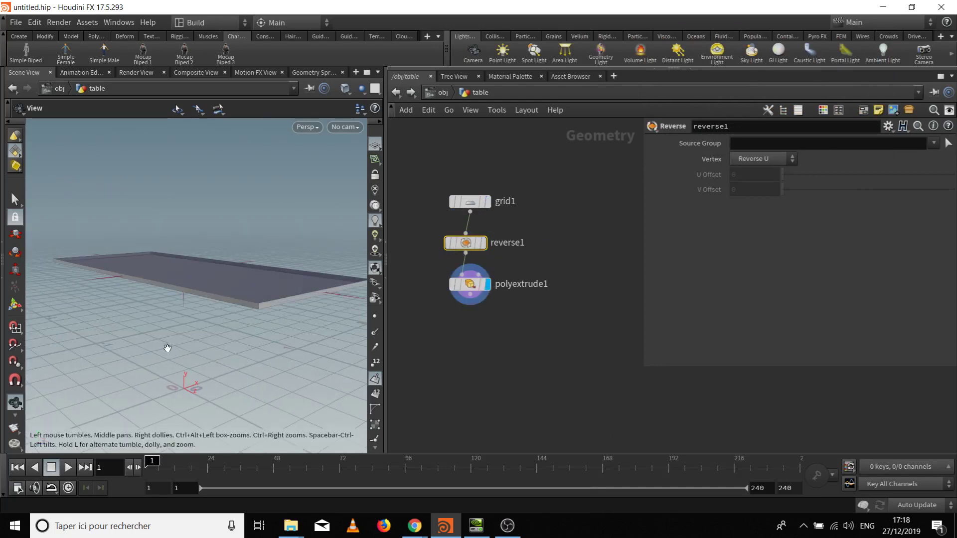
drag(168, 349, 237, 329)
drag(220, 284, 198, 288)
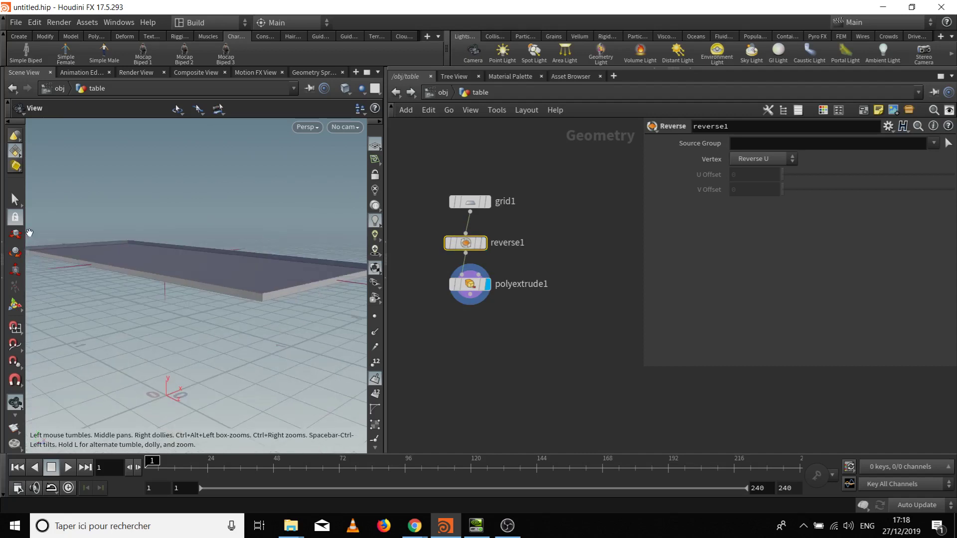
Enable Output Back on the PolyExtrude node to close the tabletop's open face, and check the slab from several angles
drag(101, 254, 111, 280)
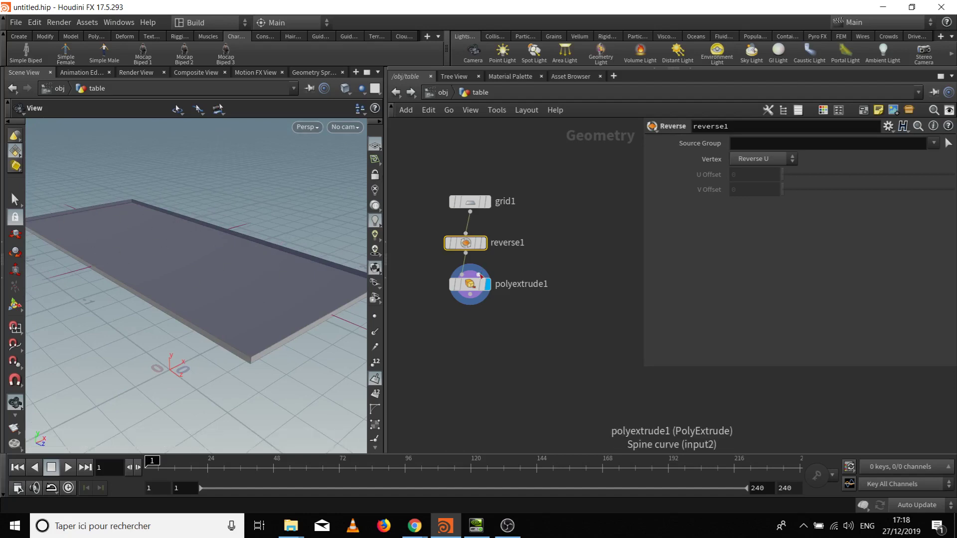
click(474, 290)
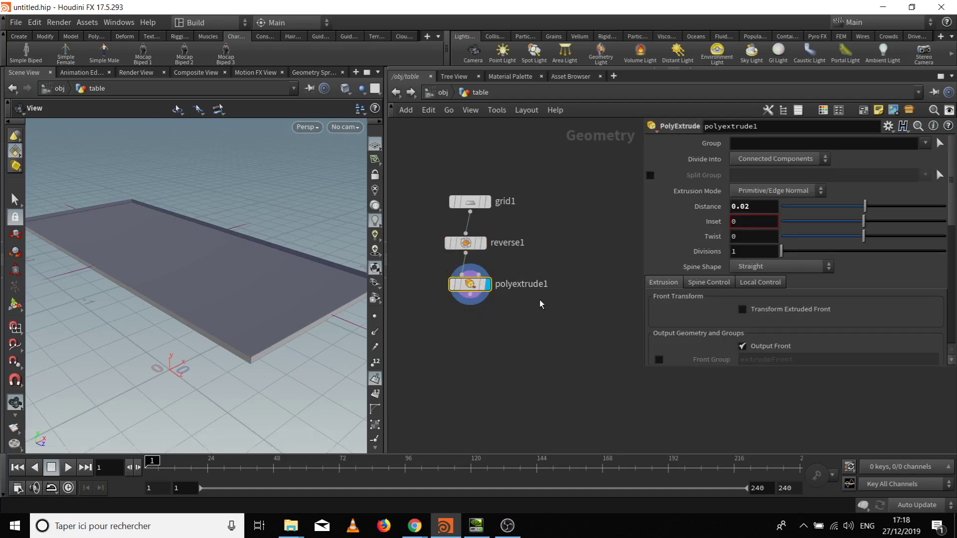
scroll(689, 234, down, 1)
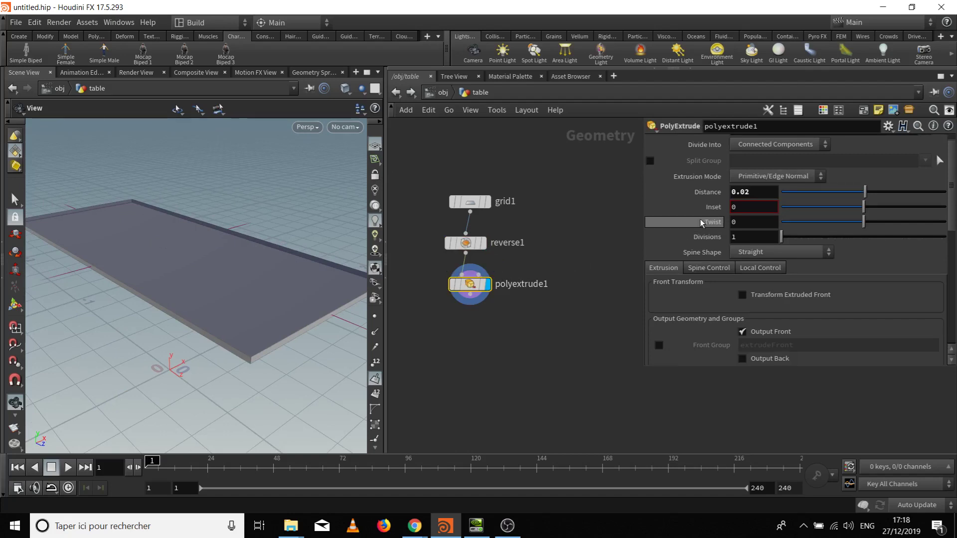
scroll(700, 220, down, 2)
mouse_move(257, 316)
mouse_down()
mouse_move(246, 303)
mouse_move(250, 313)
mouse_up()
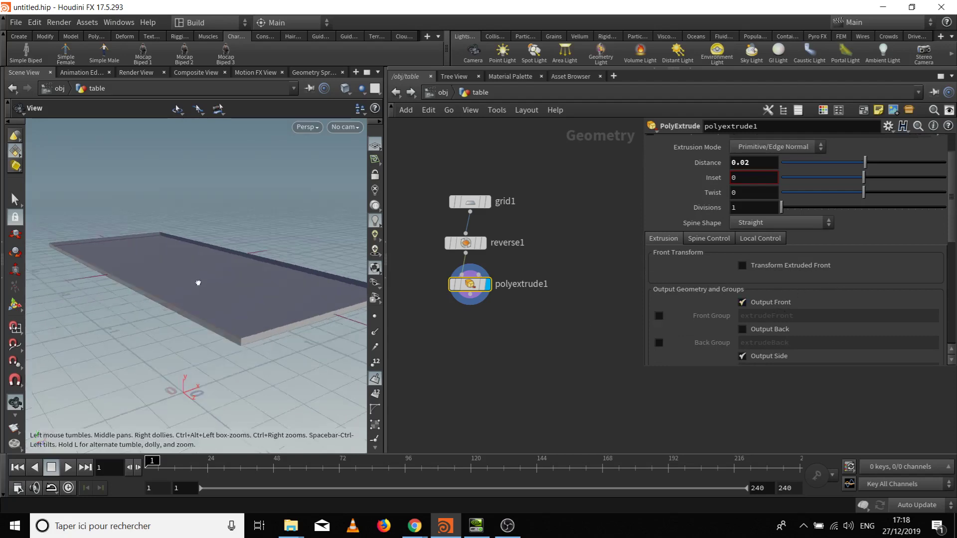
drag(196, 279, 198, 263)
drag(206, 334, 202, 296)
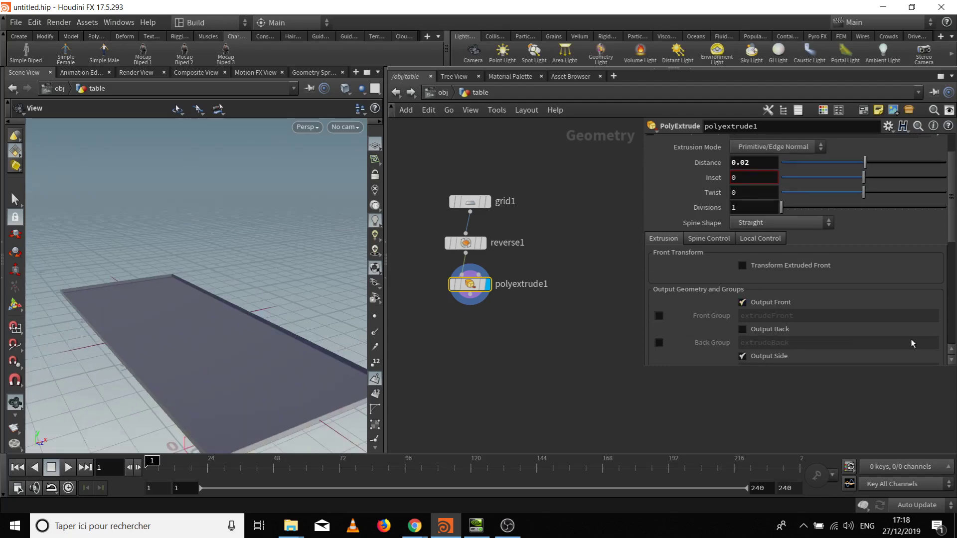
drag(98, 336, 168, 264)
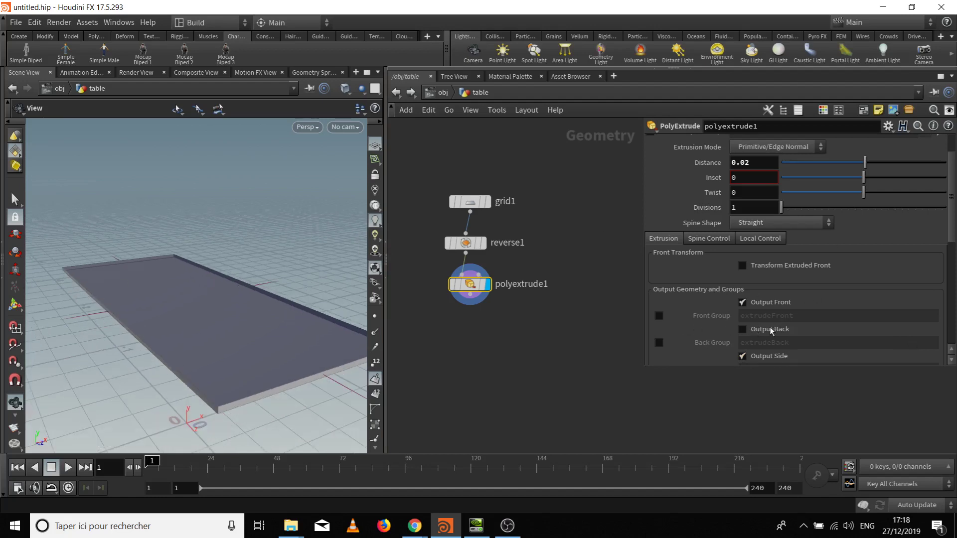
click(742, 330)
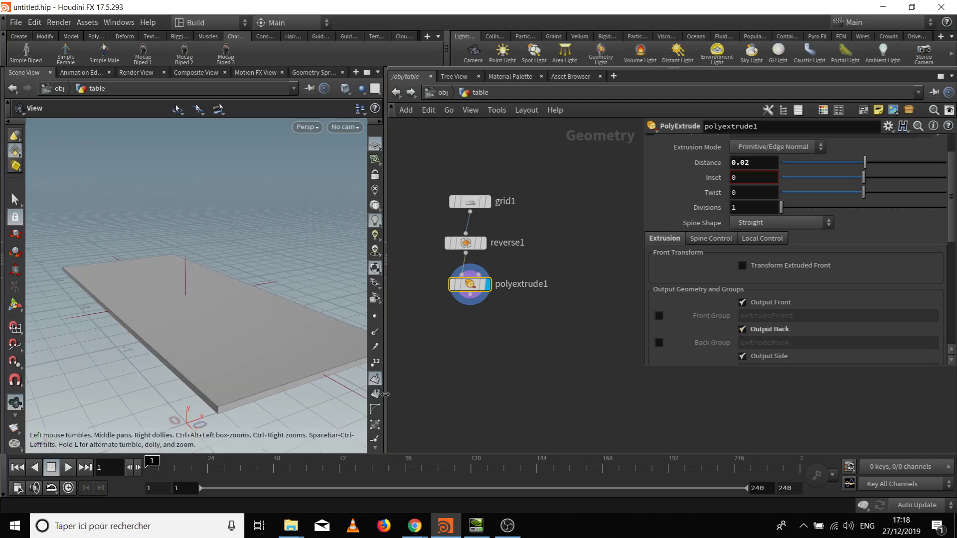
drag(280, 390, 219, 285)
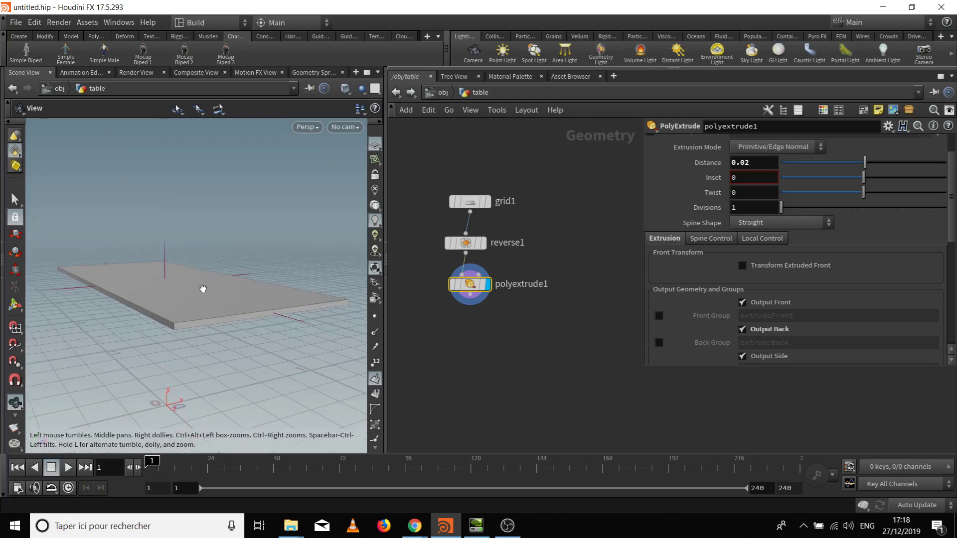
scroll(212, 297, up, 6)
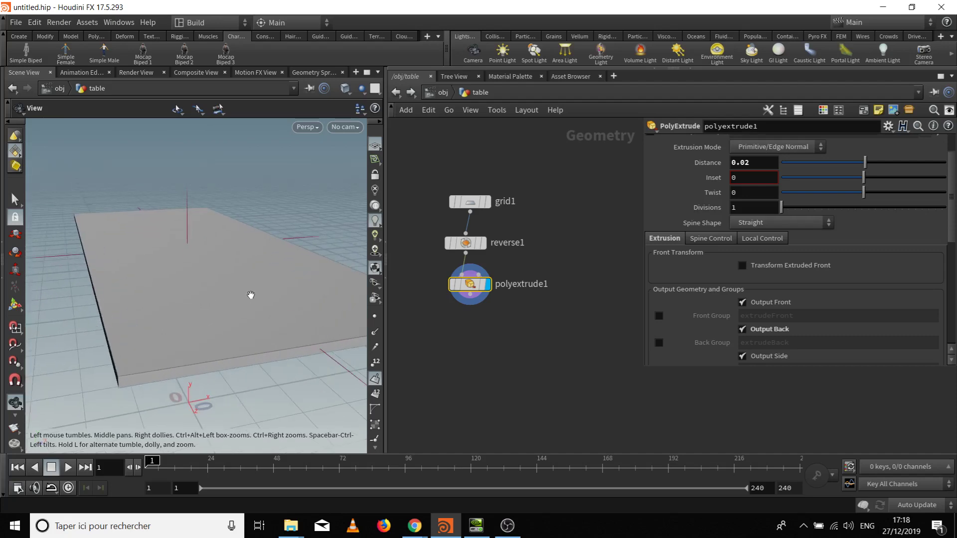
scroll(260, 298, down, 5)
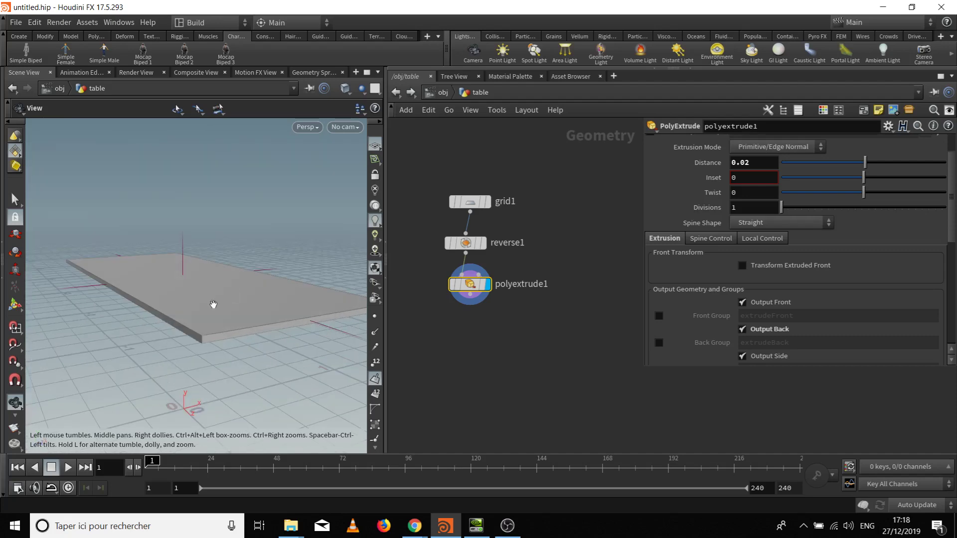
scroll(222, 337, up, 1)
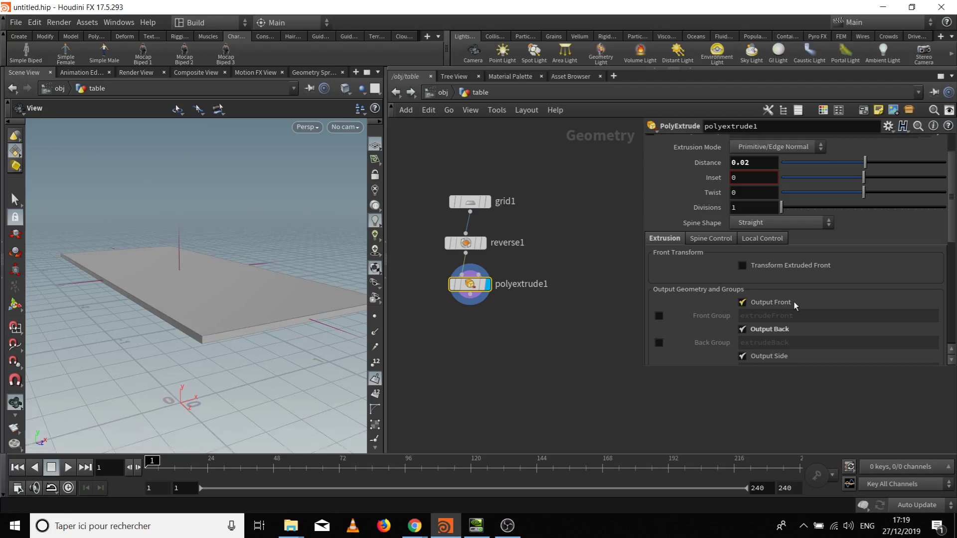
Switch the extrusion's front output off and back on while inspecting the tabletop from several angles
click(743, 302)
drag(60, 273, 327, 331)
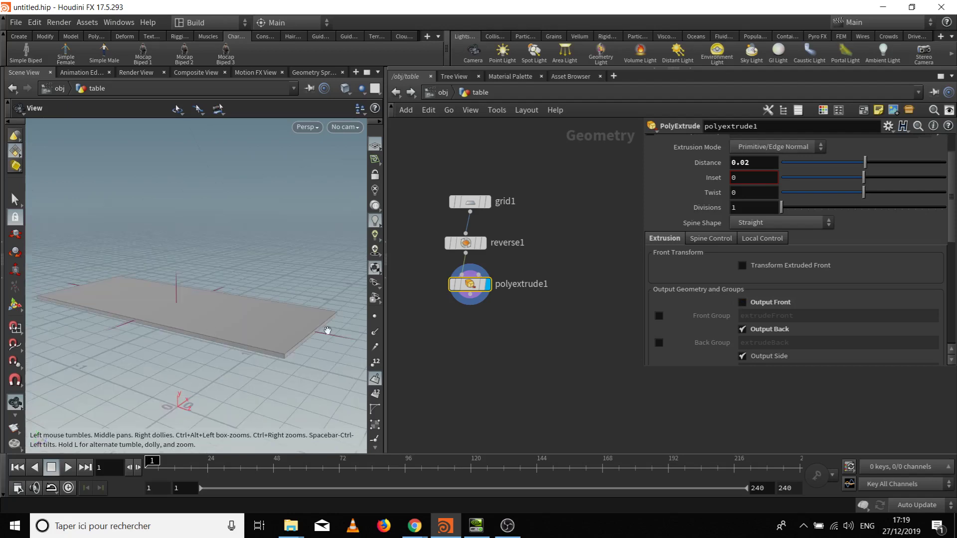
click(743, 302)
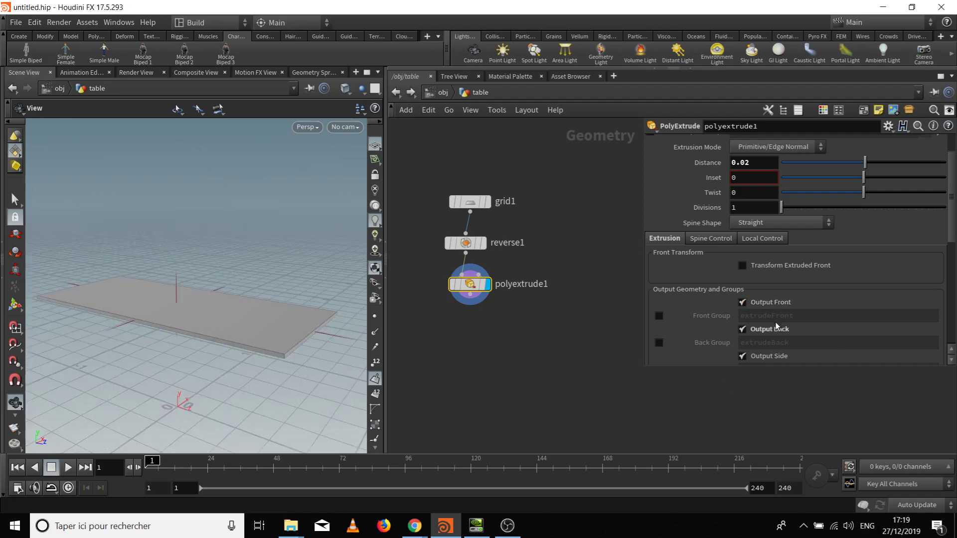
mouse_move(200, 269)
mouse_down()
mouse_move(207, 258)
mouse_move(229, 276)
mouse_move(205, 257)
mouse_up()
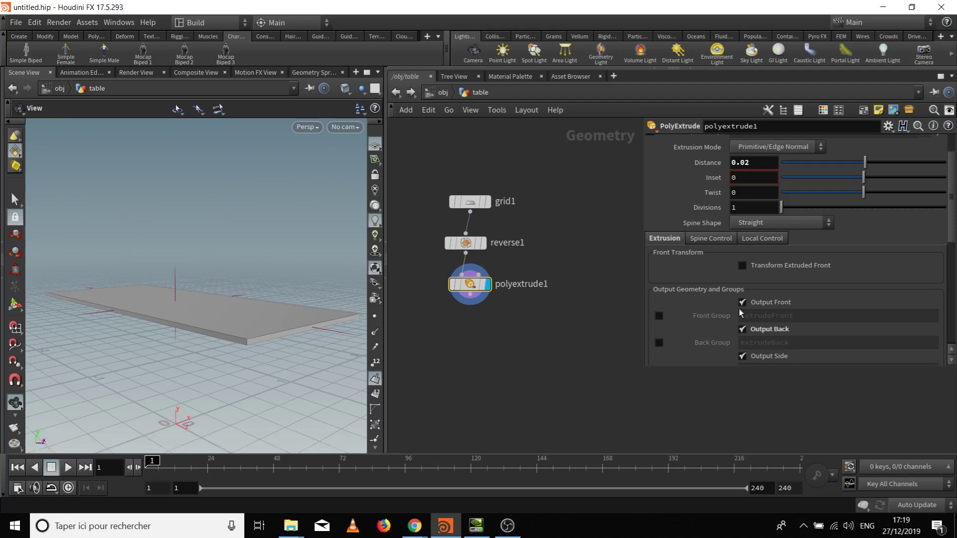
drag(234, 374, 238, 384)
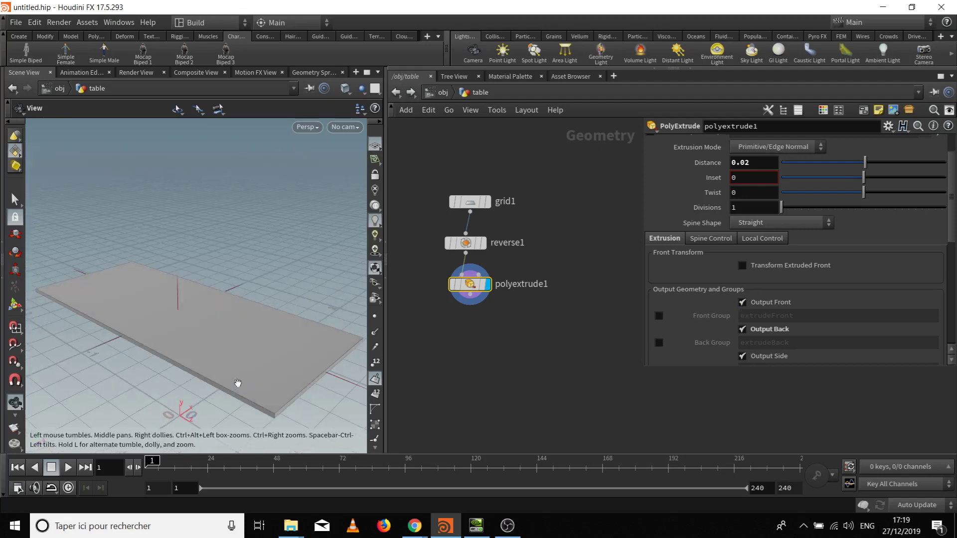
drag(248, 335, 250, 279)
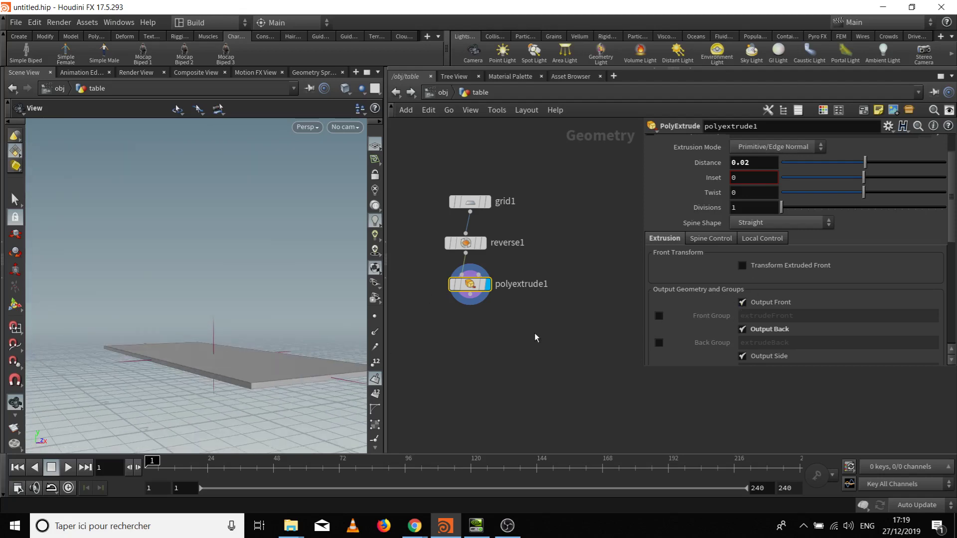
Enable the front group on polyextrude1 and name it dessous_table
click(659, 316)
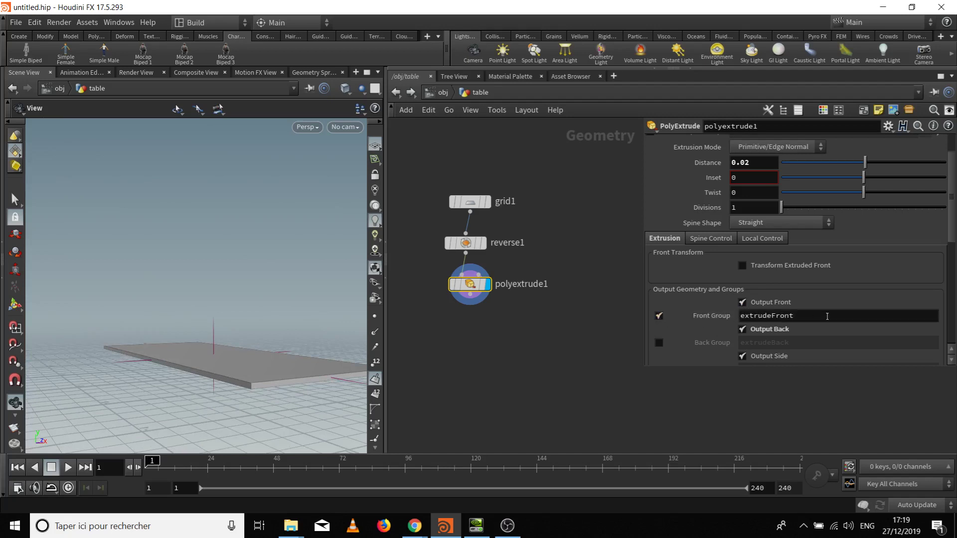
double_click(814, 316)
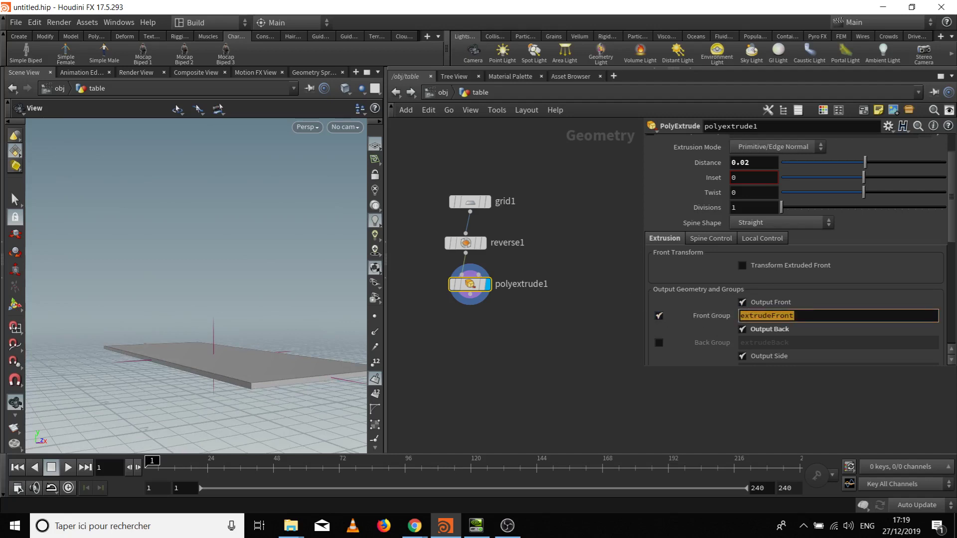
text(dessous_table)
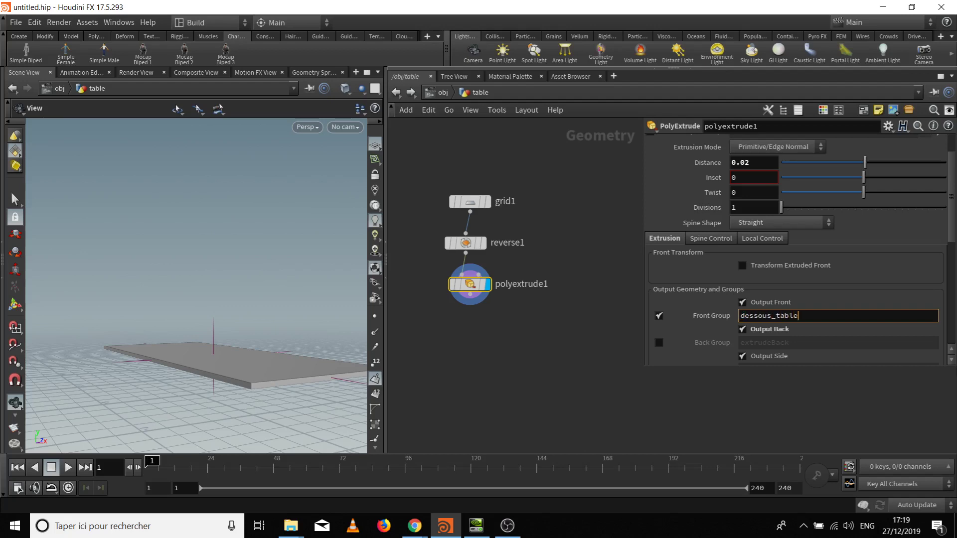
key(Return)
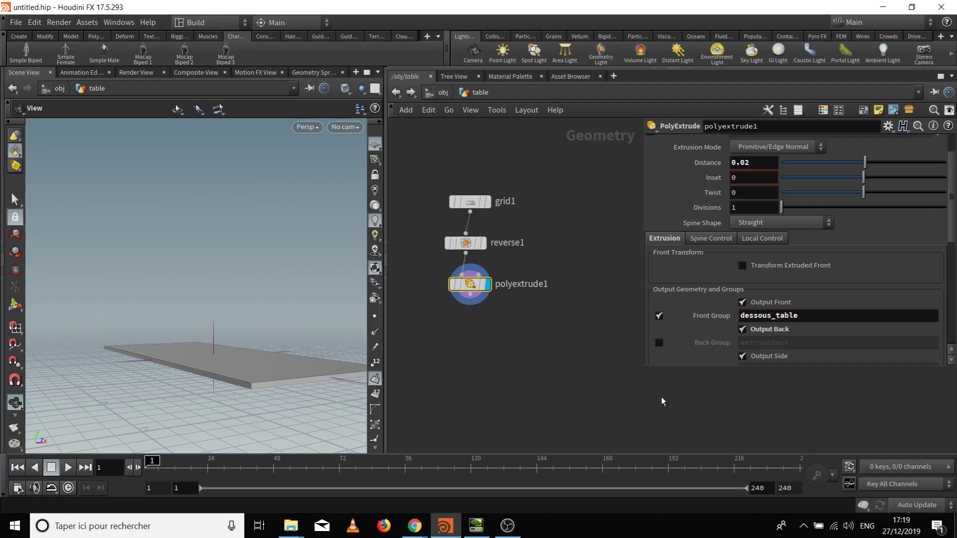
Enable the back group on polyextrude1 and name it dessus_table
scroll(776, 279, down, 2)
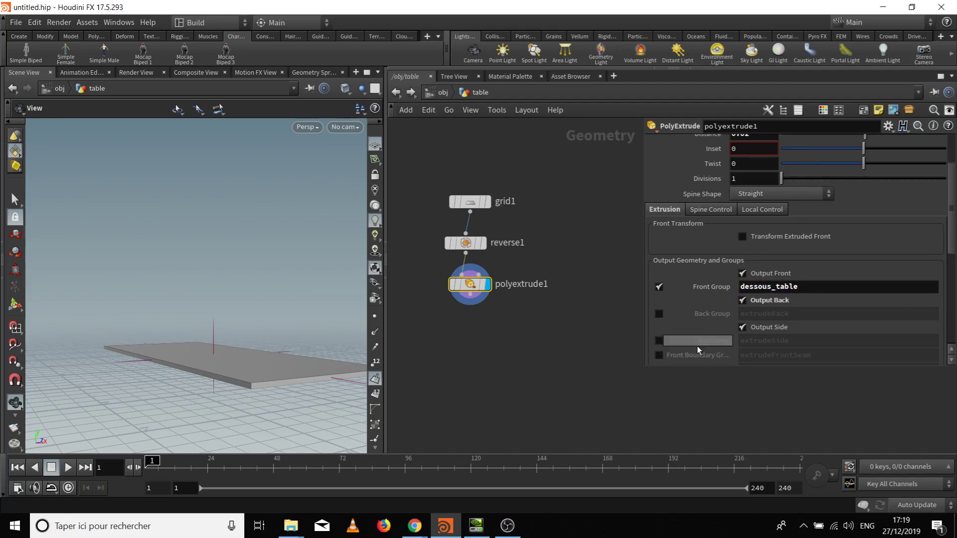
click(659, 314)
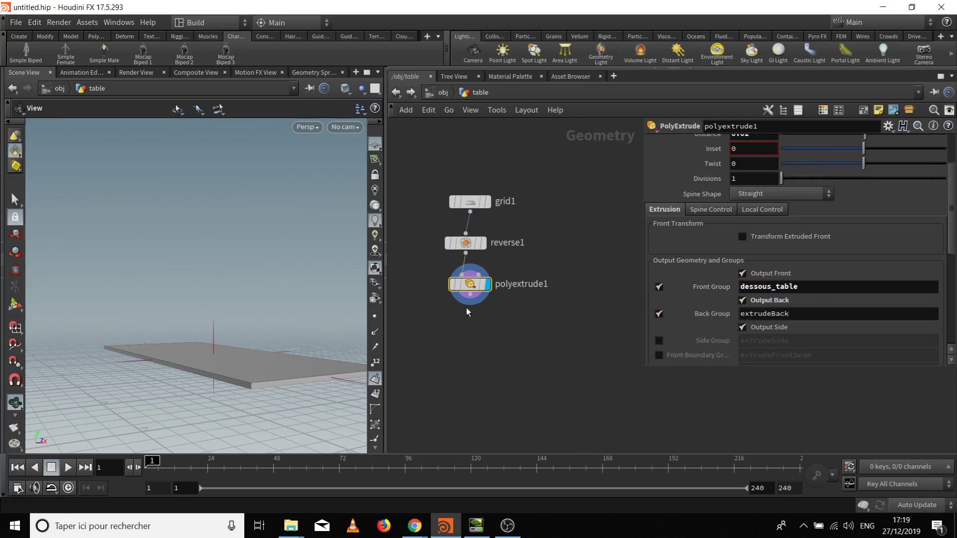
drag(269, 268, 274, 332)
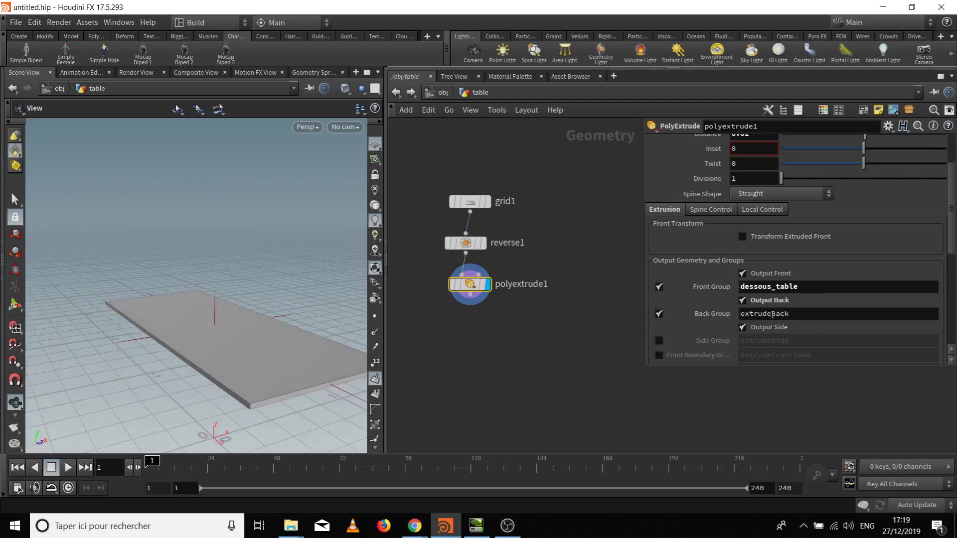
click(742, 300)
drag(798, 314, 677, 317)
text(dessus_table)
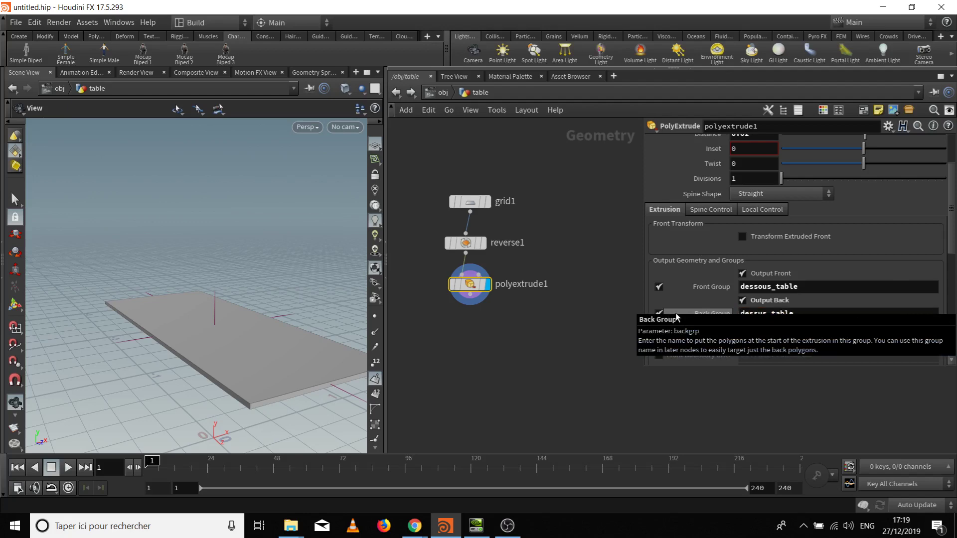
Enable the side group on polyextrude1 and name it rebord_table
drag(274, 274, 78, 333)
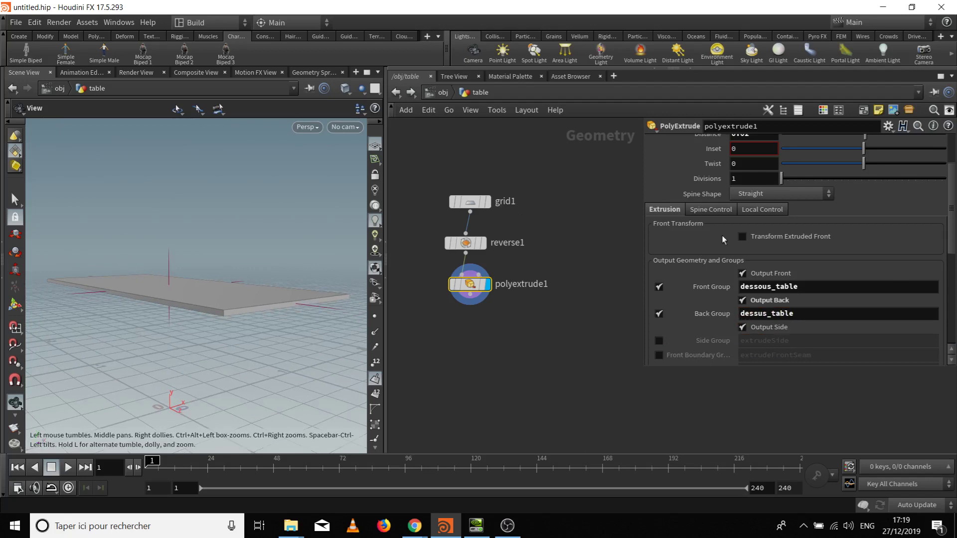
scroll(698, 264, down, 2)
click(659, 312)
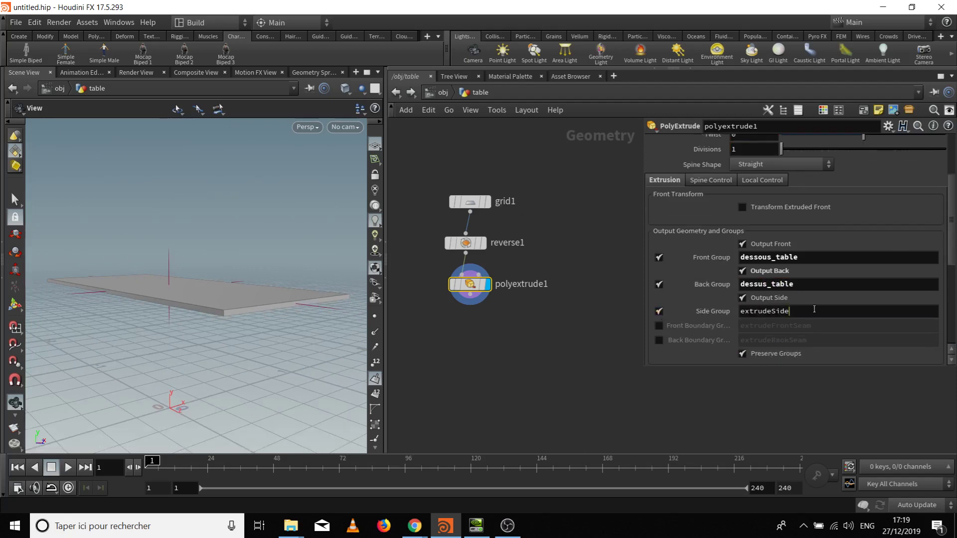
key(ctrl+a)
text(reb)
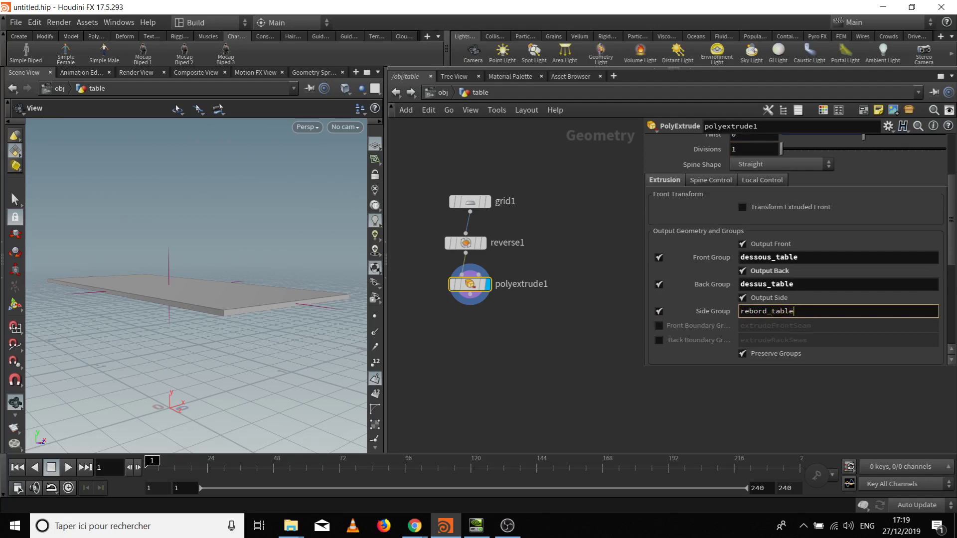
key(Return)
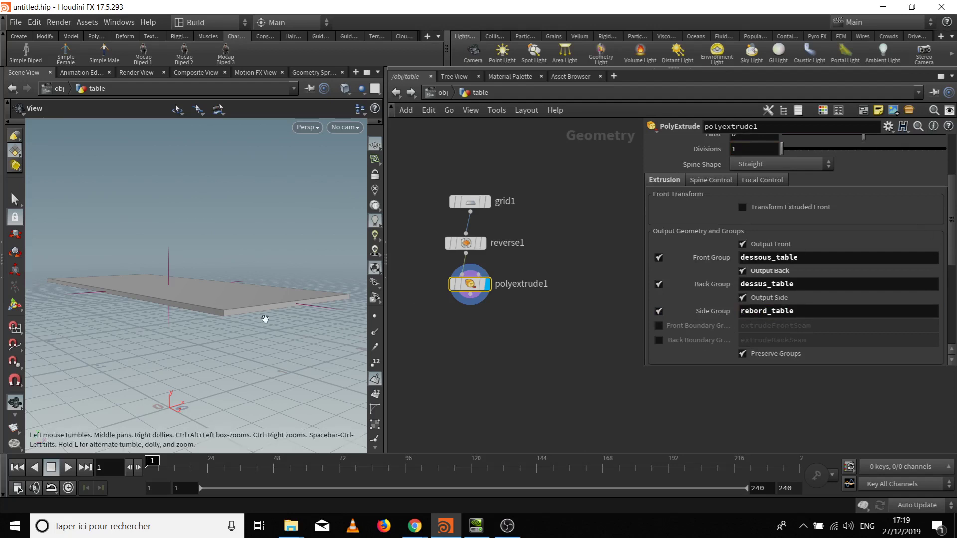
Add a PolyBevel node directly after polyextrude1 in the table network
drag(143, 321, 239, 322)
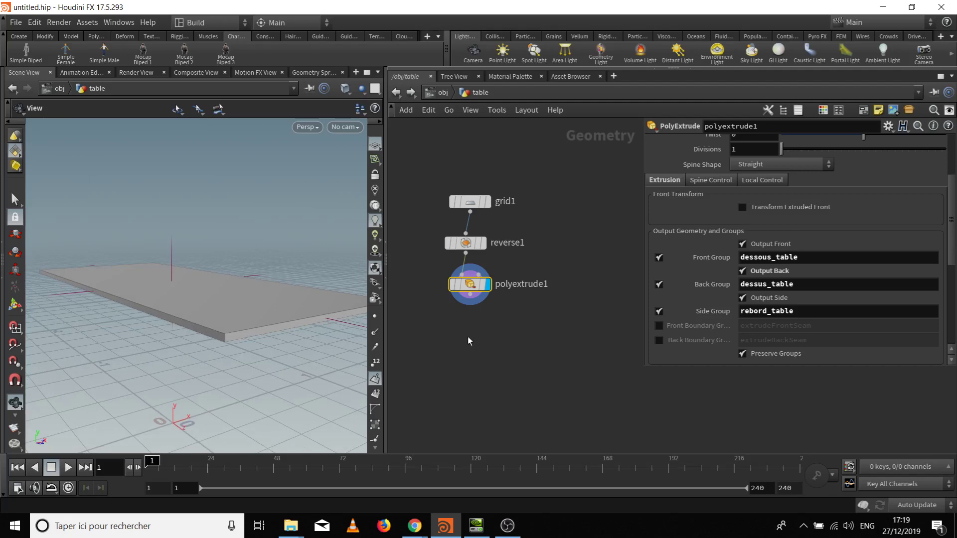
click(498, 327)
key(Tab)
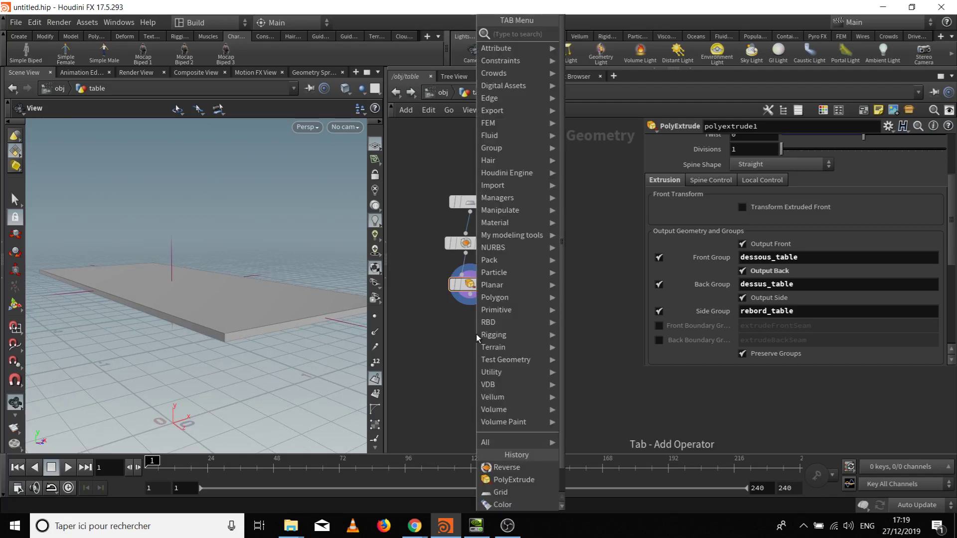
text(bev)
key(Return)
click(477, 334)
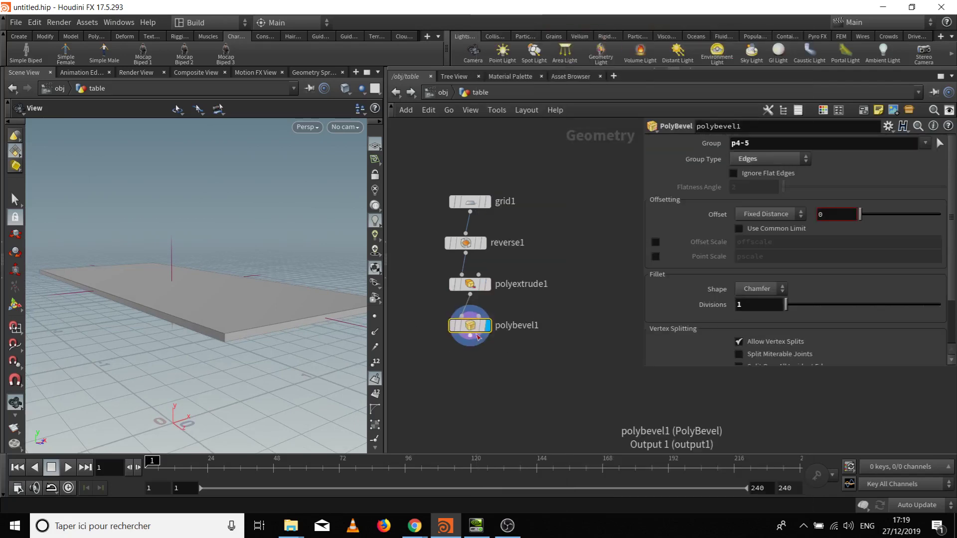
Copy the Distance parameter of polyextrude1 for use as a reference
drag(221, 357, 241, 374)
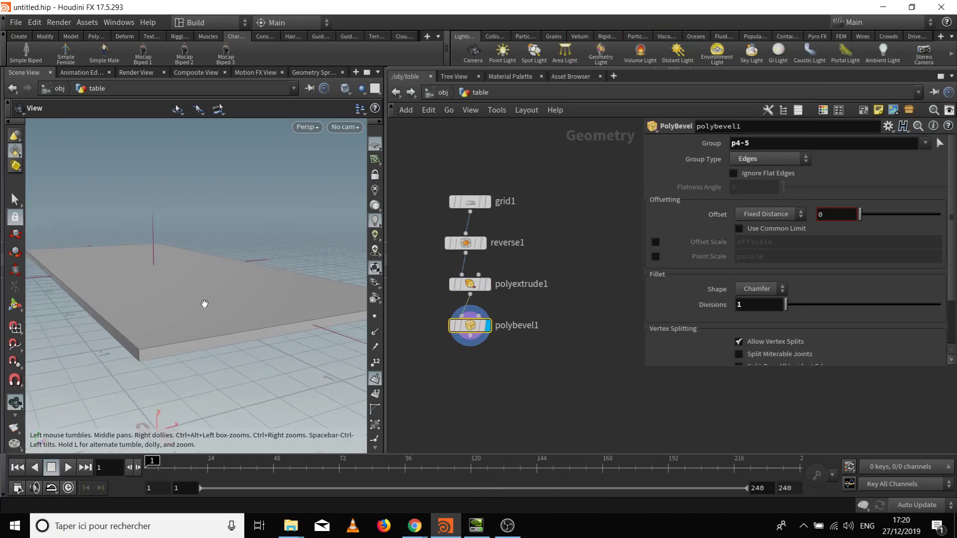
drag(156, 363, 279, 399)
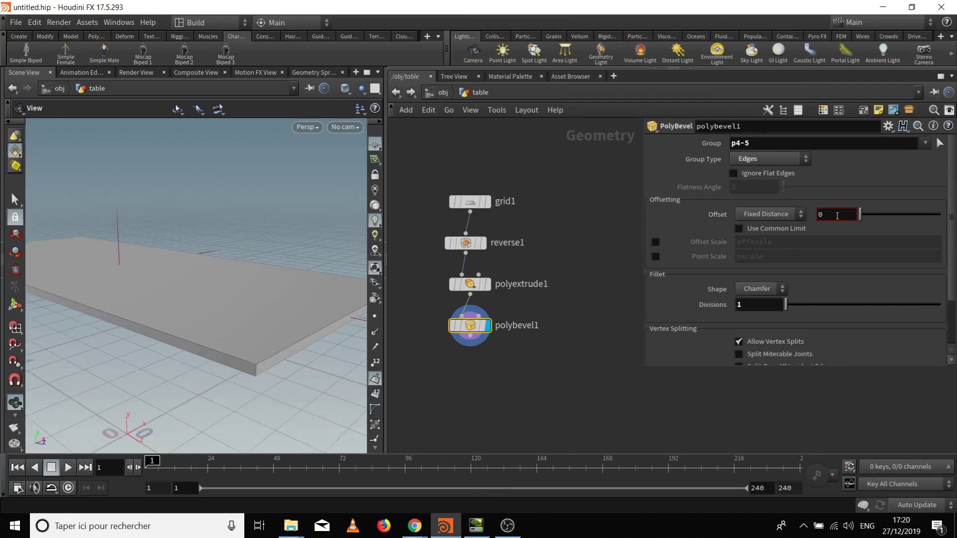
click(482, 204)
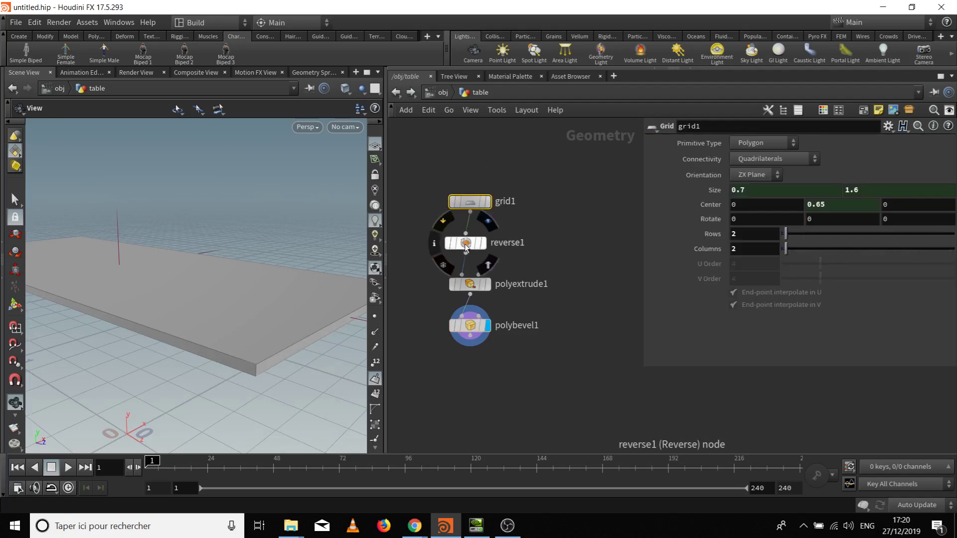
click(475, 285)
scroll(837, 183, up, 5)
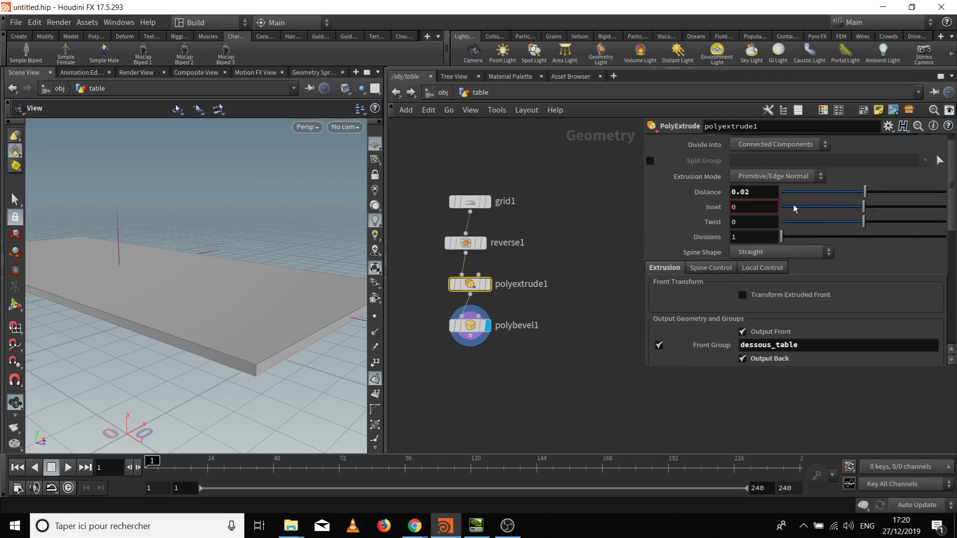
right_click(764, 194)
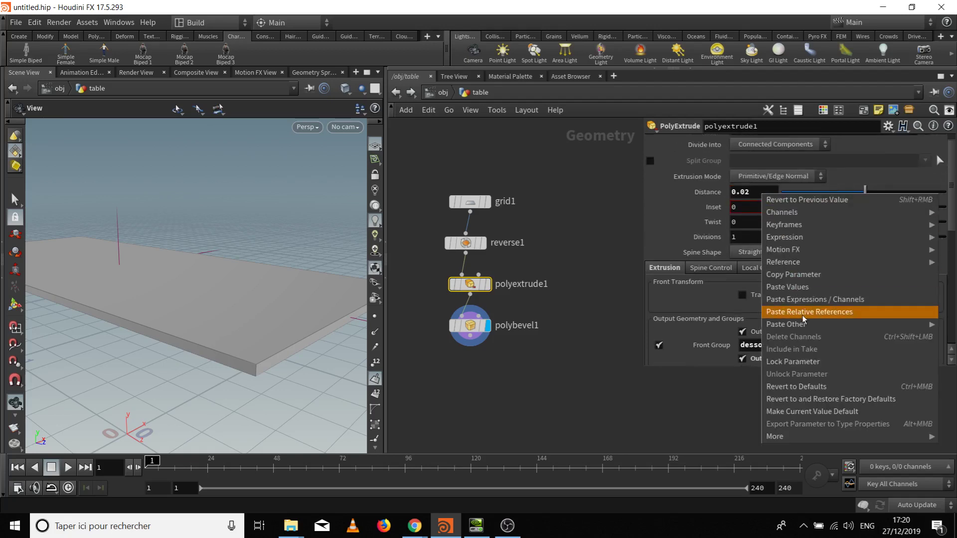
click(799, 274)
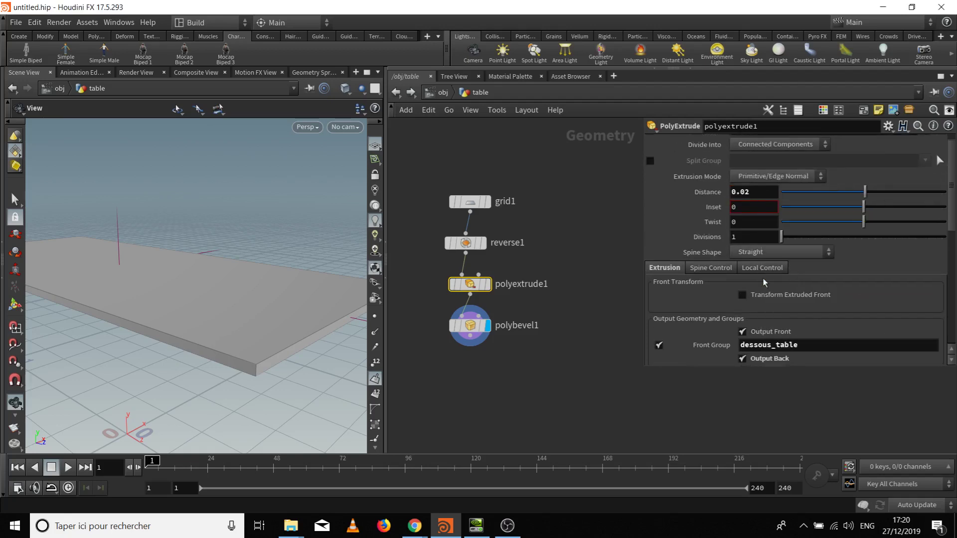
Clear the Group value of polybevel1 so the bevel applies to the whole tabletop
click(474, 325)
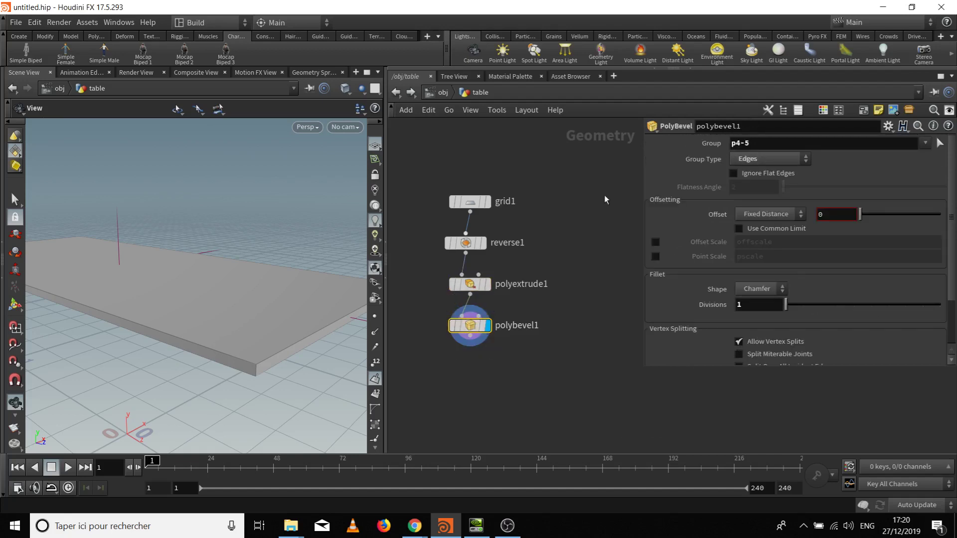
click(827, 215)
click(774, 141)
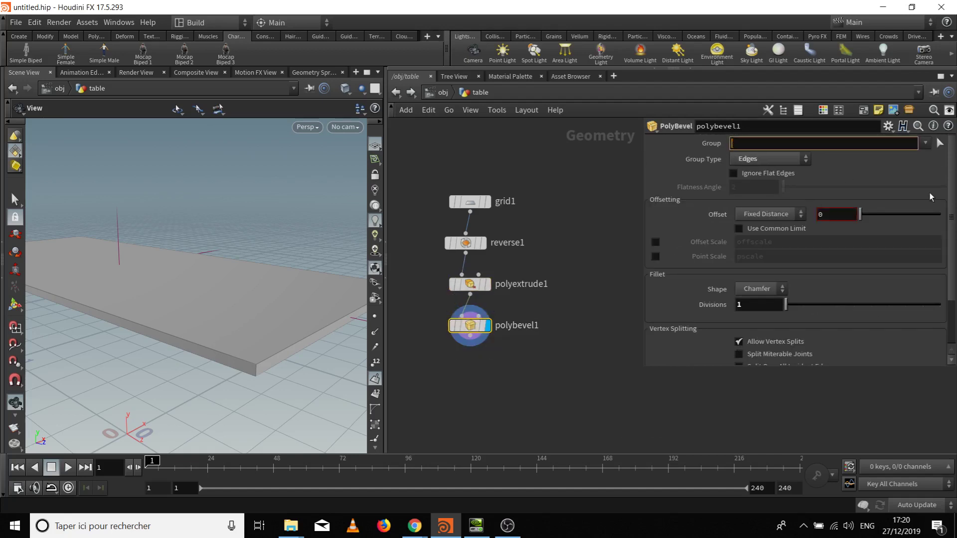
key(BackSpace)
Link polybevel1's Offset to the copied extrusion distance as a relative reference and multiply it by 0.25
right_click(842, 215)
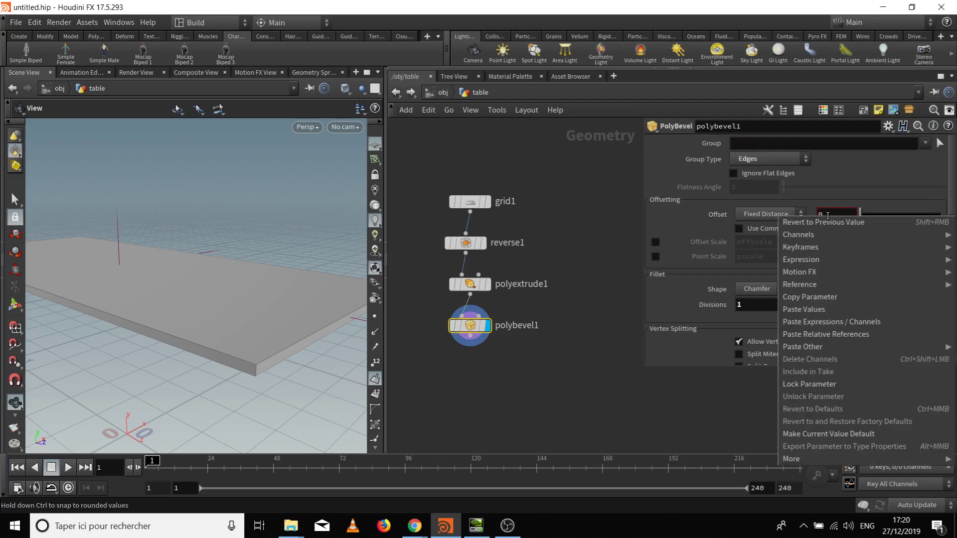
mouse_move(842, 284)
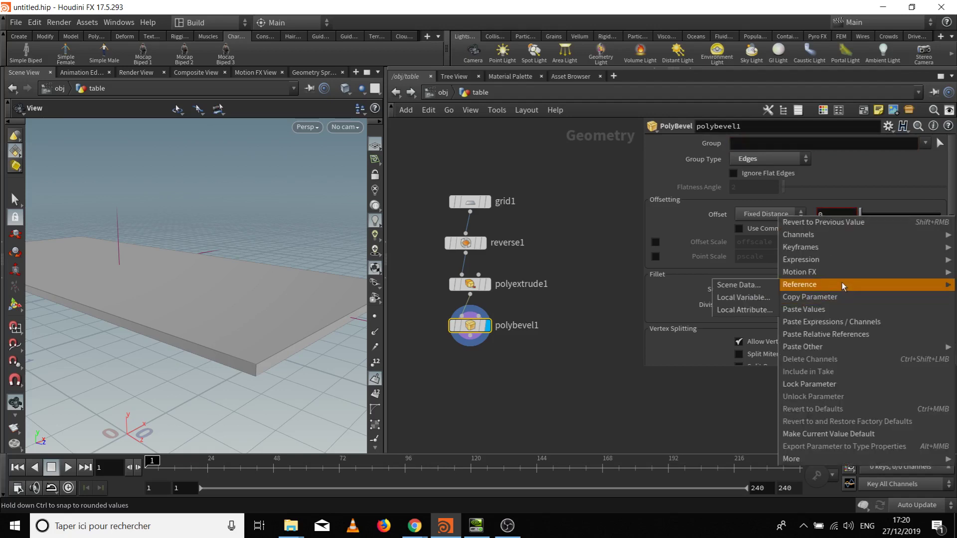
click(846, 334)
click(935, 216)
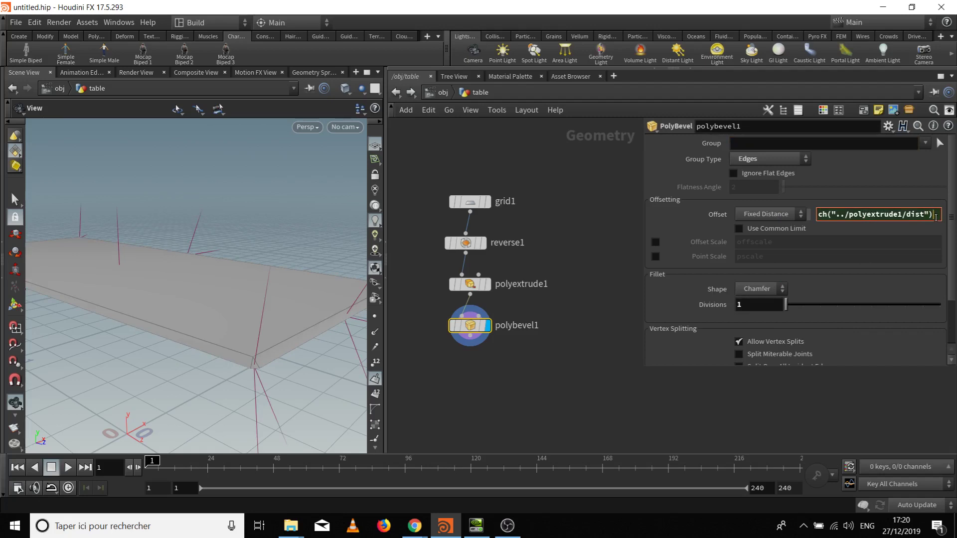
text(*0.25)
key(Return)
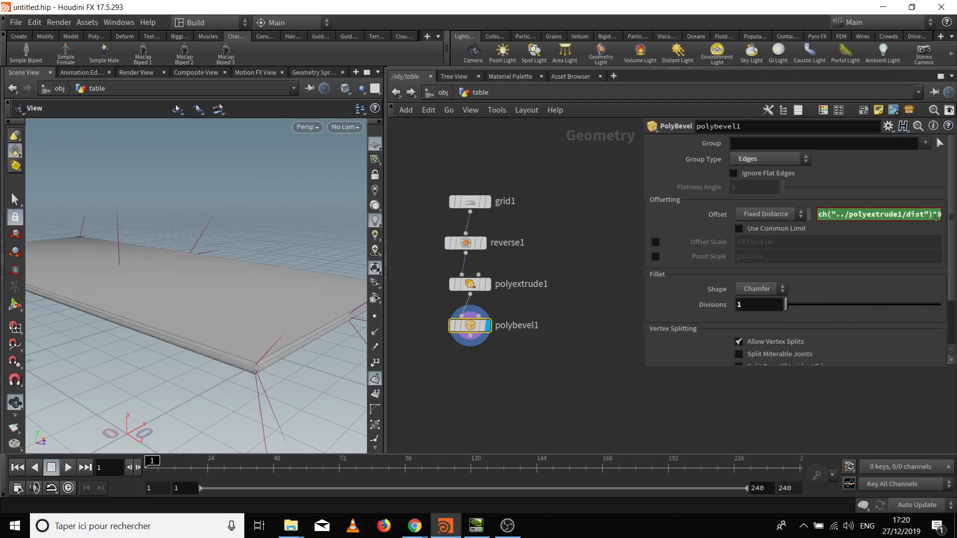
Examine the bevelled tabletop edges up close and the multiplier in the Offset expression
drag(335, 384, 166, 329)
scroll(168, 330, down, 5)
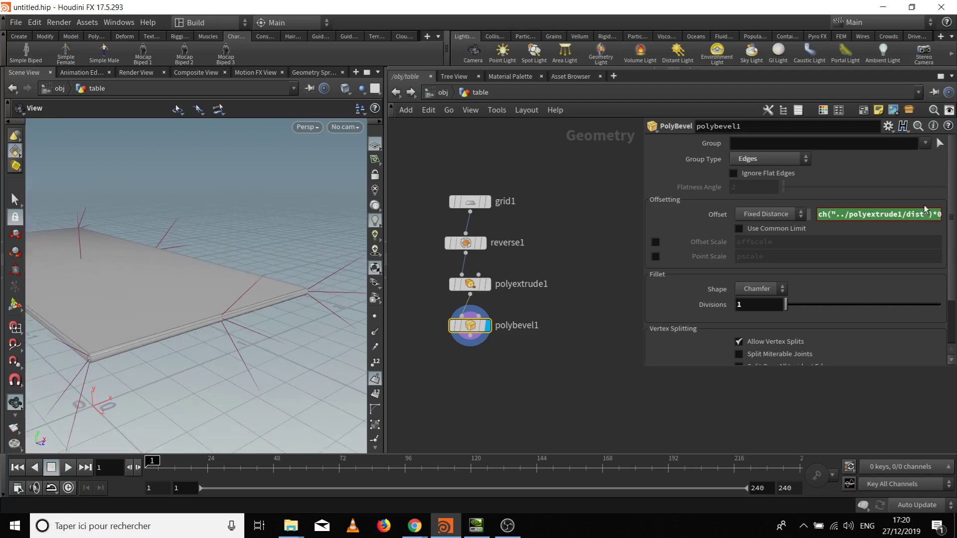
drag(939, 214, 952, 215)
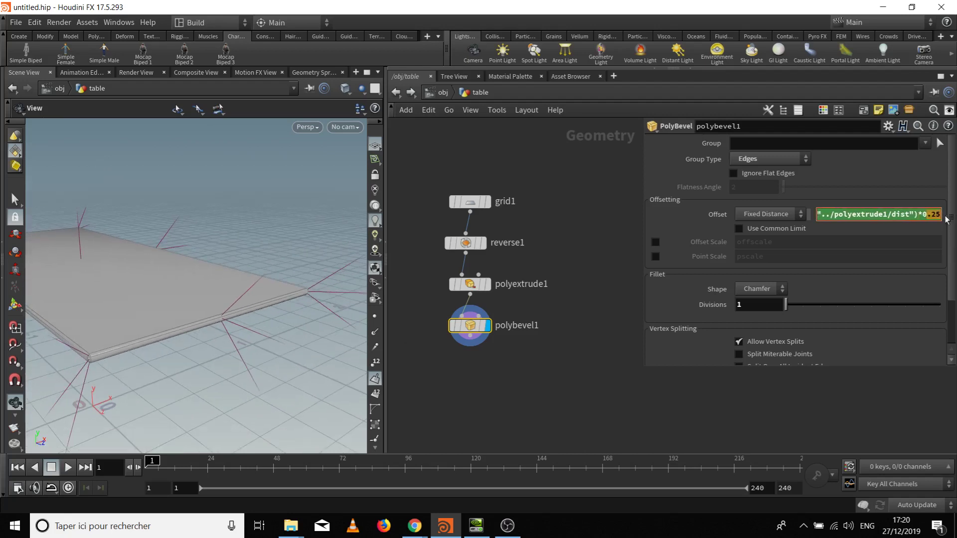
click(940, 215)
right_drag(266, 320, 241, 349)
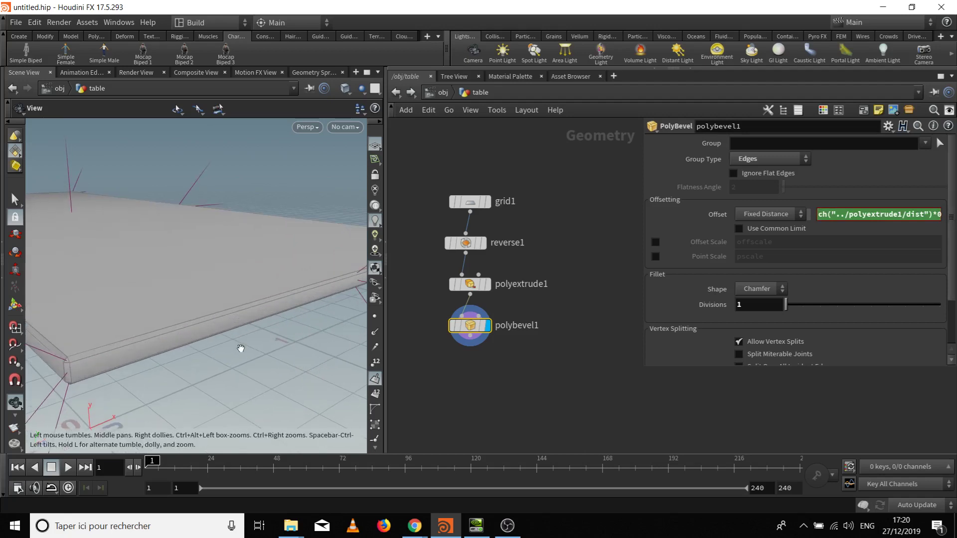
Set polybevel1's fillet Shape to Round with 2 Divisions and turn off the normals display in the viewport
drag(240, 349, 252, 342)
click(778, 291)
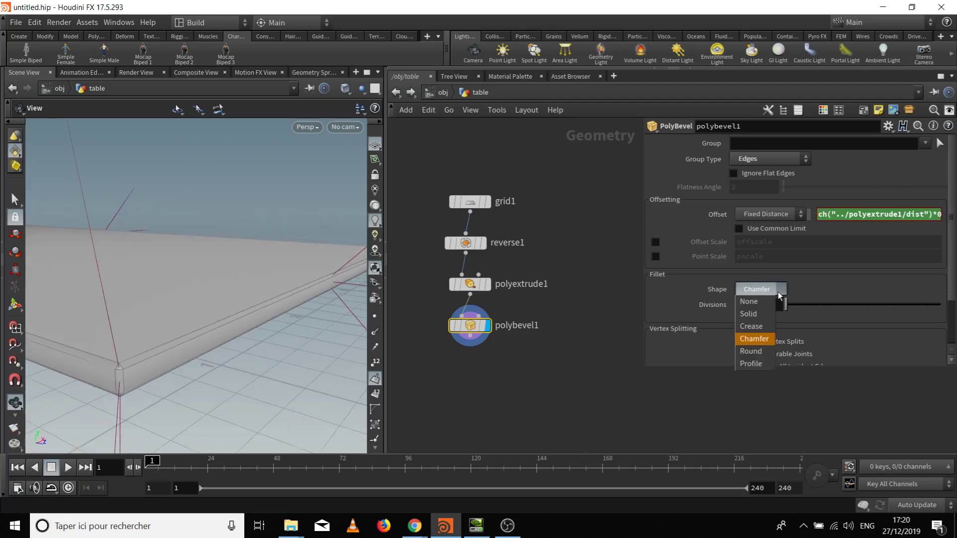
click(751, 351)
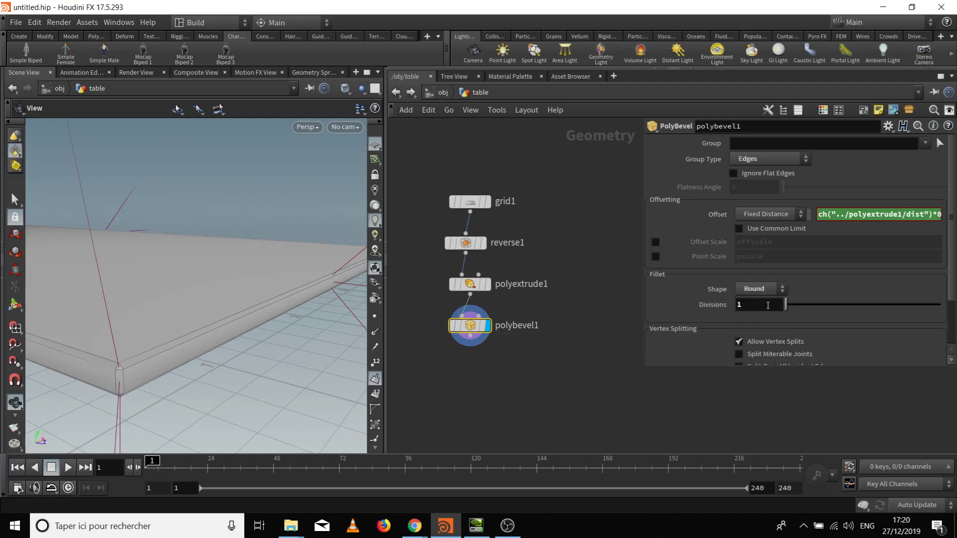
key(Return)
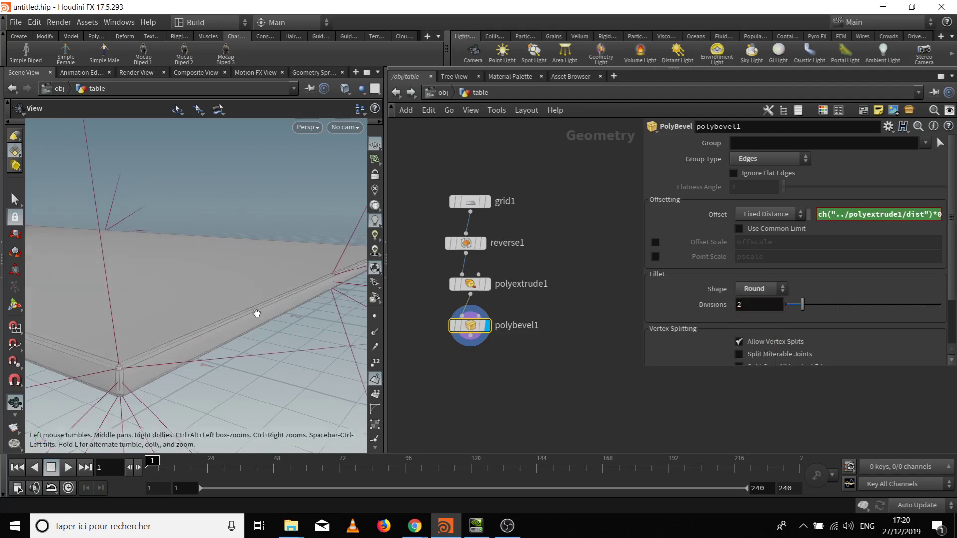
drag(257, 316, 132, 301)
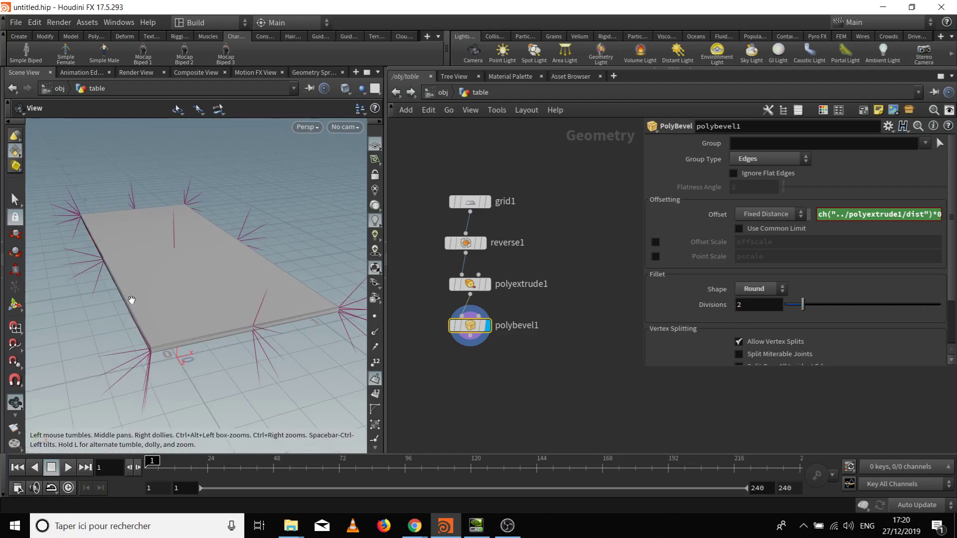
click(374, 379)
drag(204, 349, 220, 294)
Add a Color node below polybevel1, wire it to polybevel1's output and display its result
middle_drag(474, 375, 509, 368)
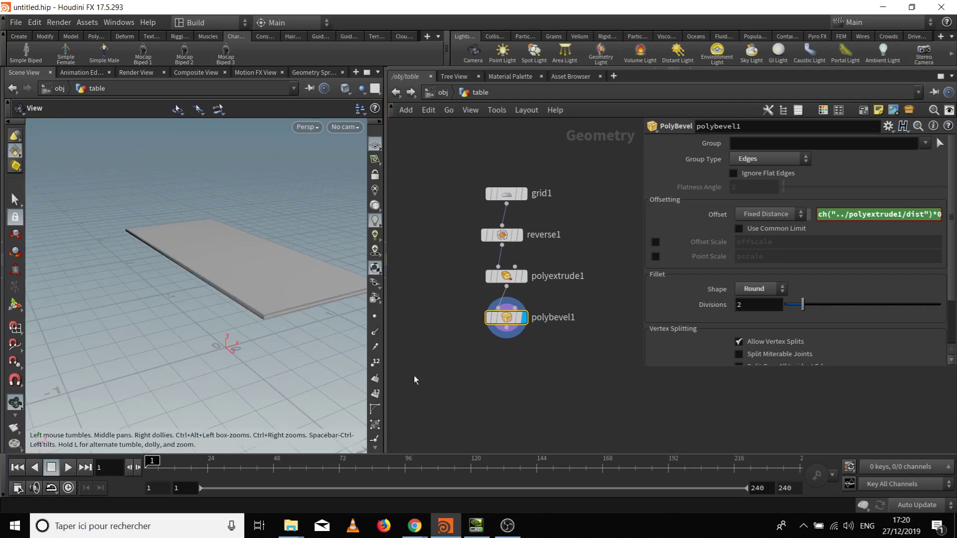
key(Tab)
text(colo)
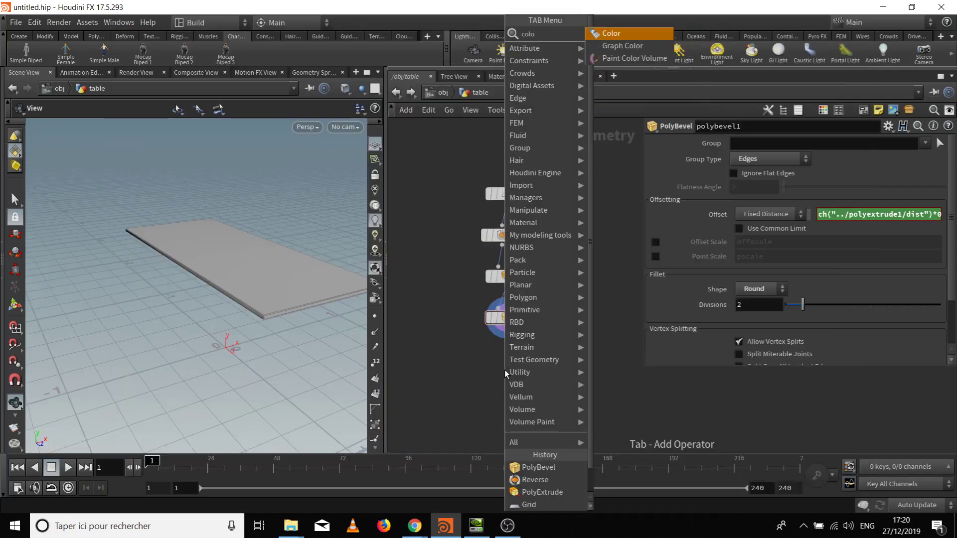
key(Return)
click(502, 370)
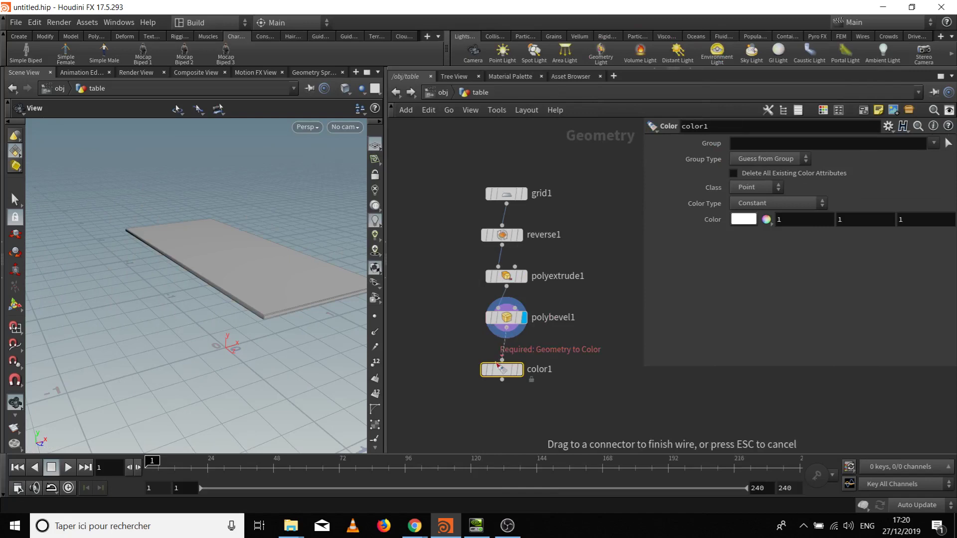
mouse_move(525, 372)
mouse_down()
mouse_move(531, 349)
mouse_move(530, 357)
mouse_up()
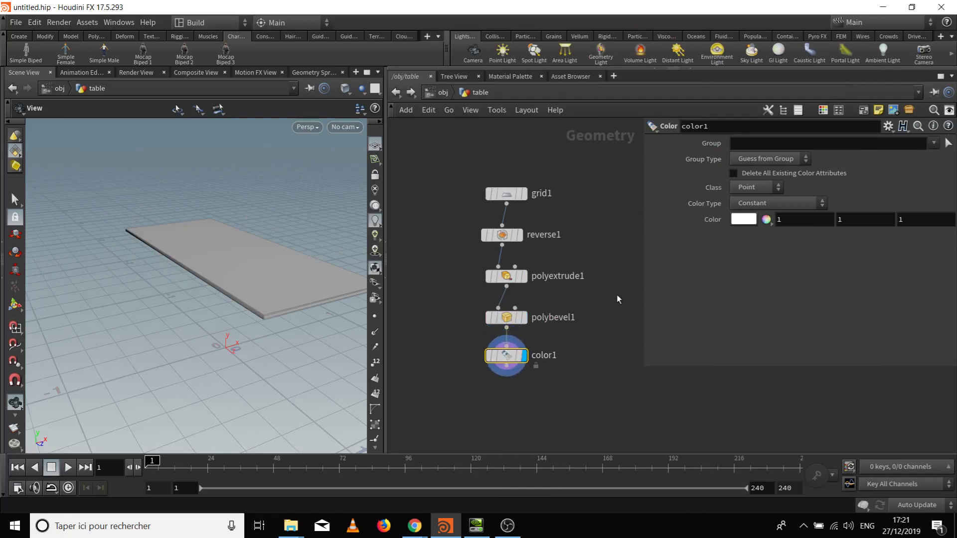
Set color1's Class to Primitive and its Color to a pale green of 0.816875, 1, 0.586
click(770, 191)
click(763, 213)
click(744, 223)
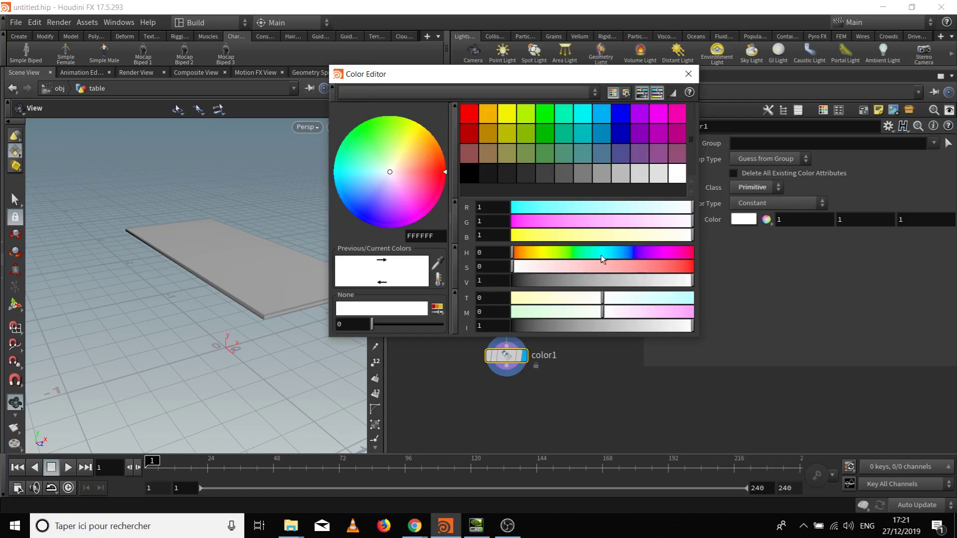
click(558, 250)
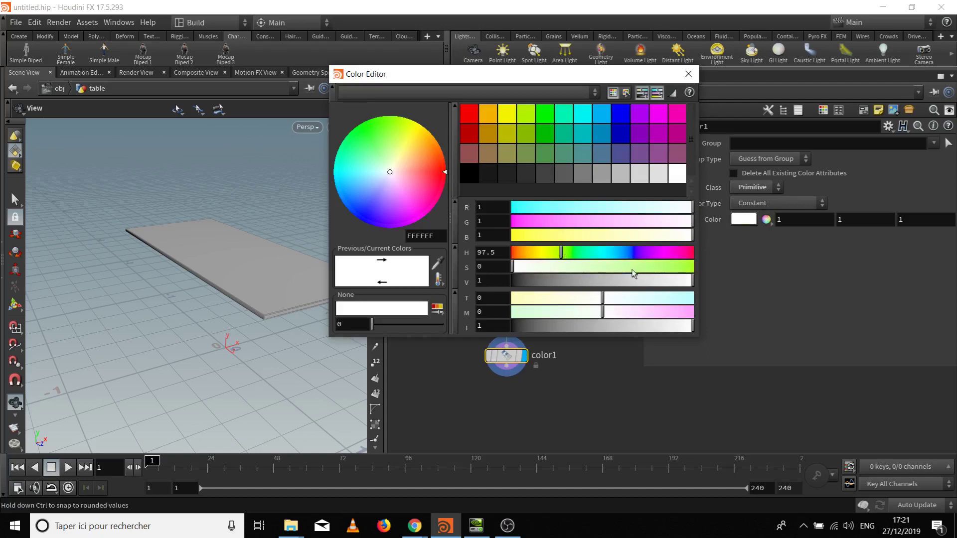
drag(632, 268, 567, 271)
drag(599, 240, 619, 239)
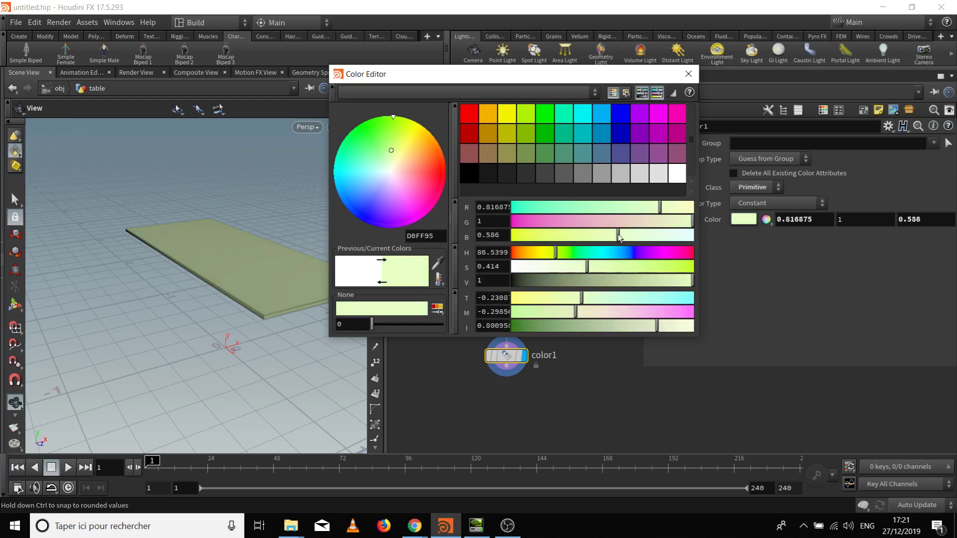
click(688, 74)
drag(222, 336, 254, 324)
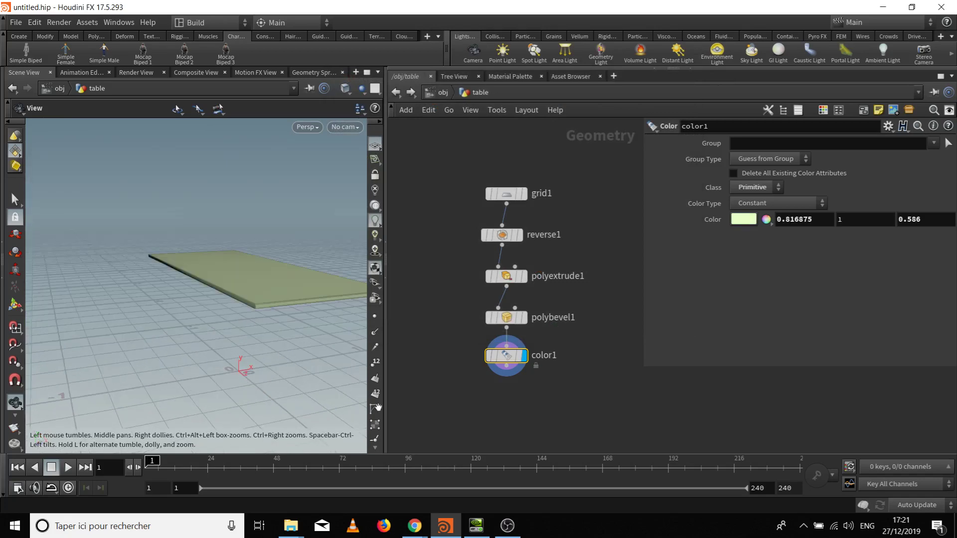
Add a Null node after color1 and rename it OUT_plateau
click(508, 396)
key(Tab)
text(nu)
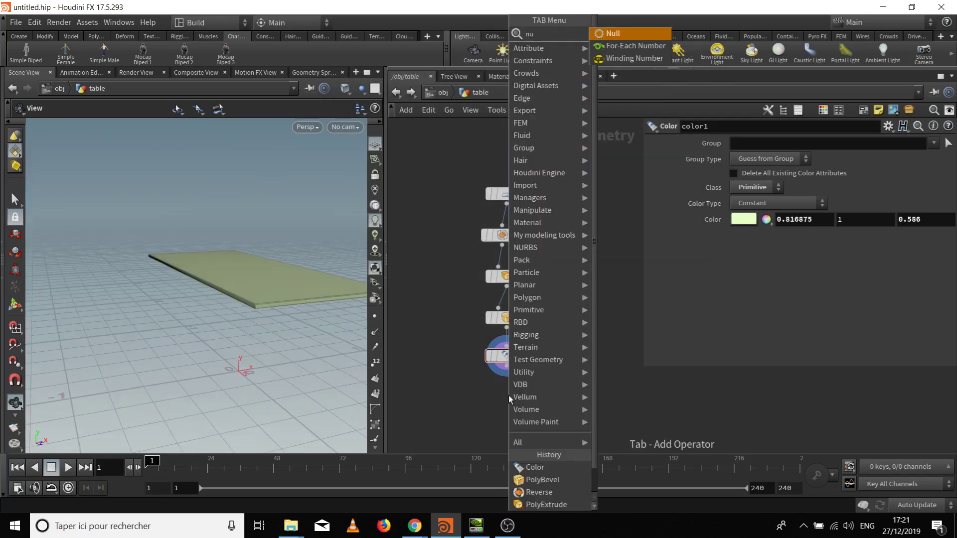
key(Return)
click(508, 398)
double_click(536, 400)
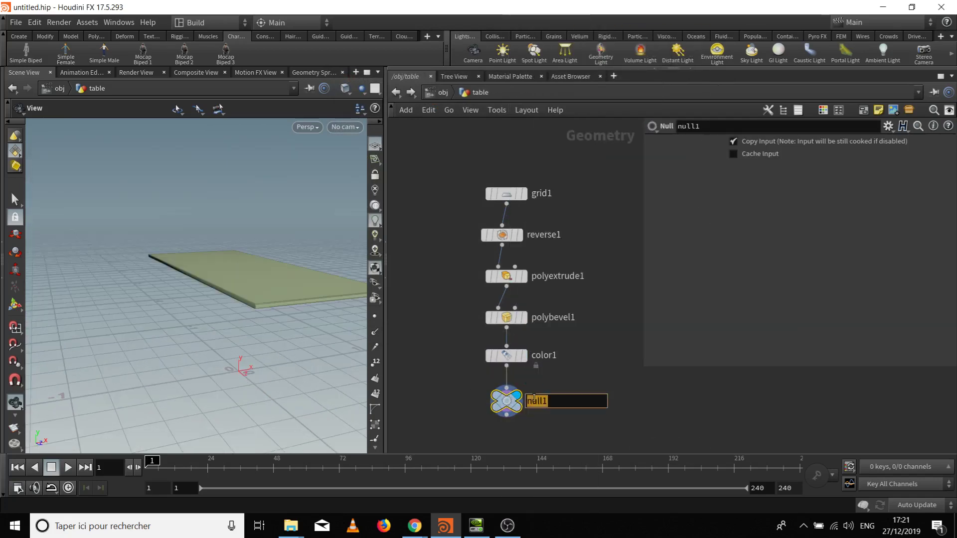
text(OUT_plateau)
key(Return)
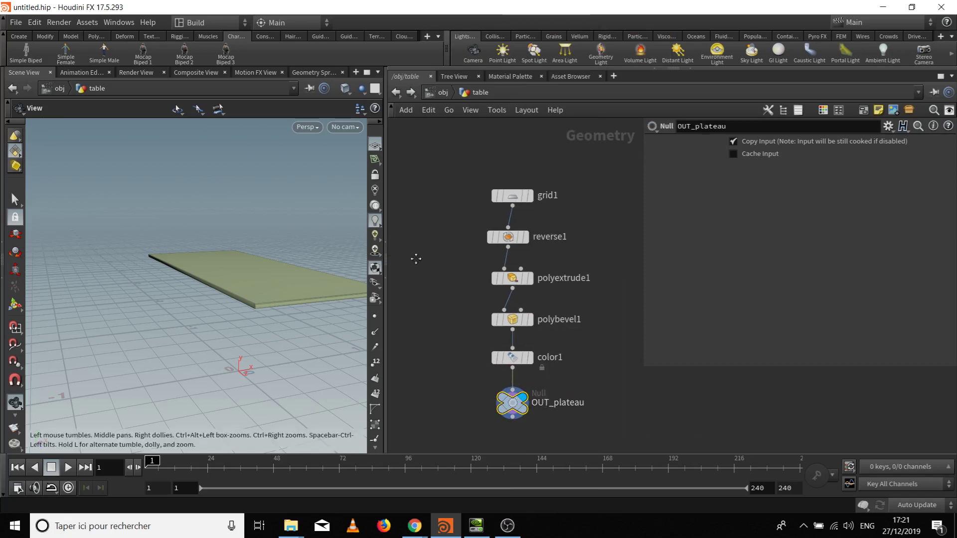
drag(259, 244, 260, 274)
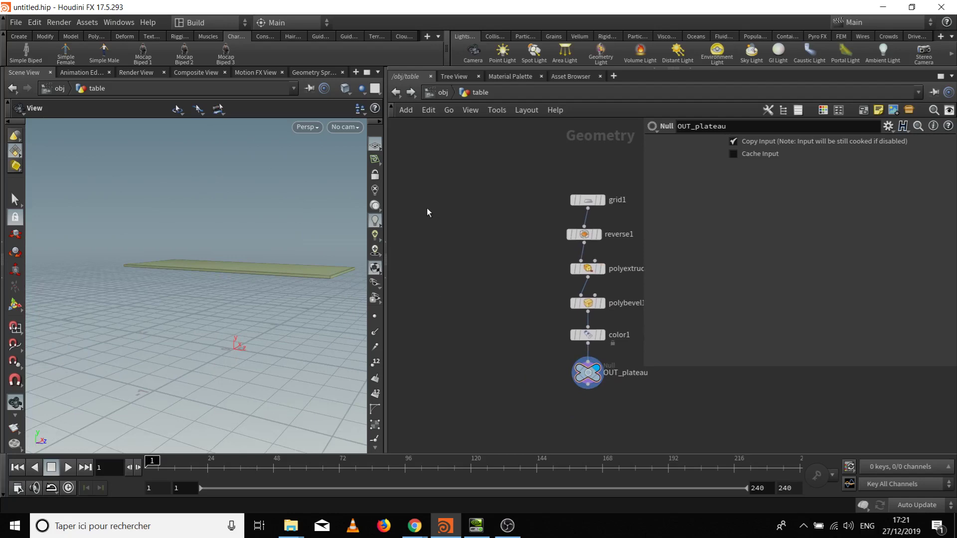
Add a polygon cube node beside the tabletop chain, level with grid1, and display it
key(Tab)
text(cube)
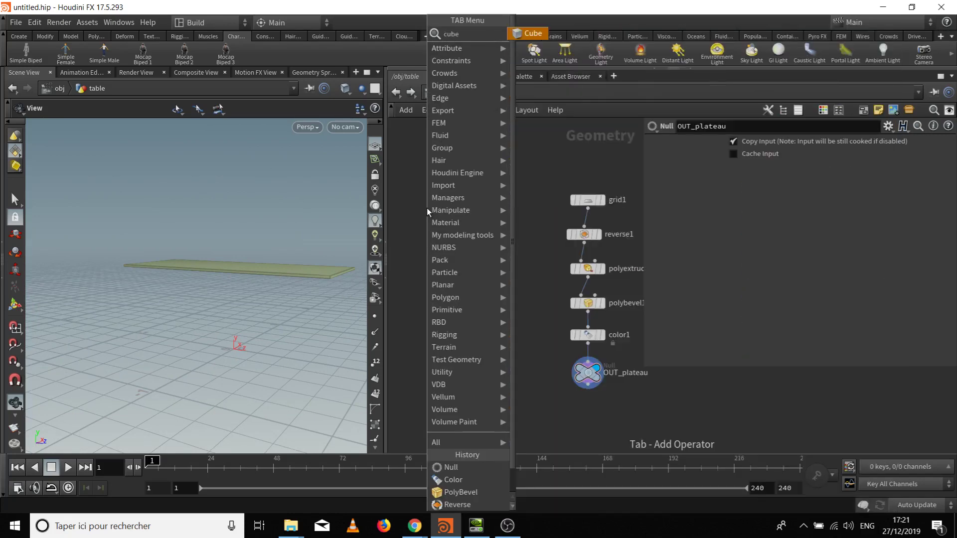
key(Return)
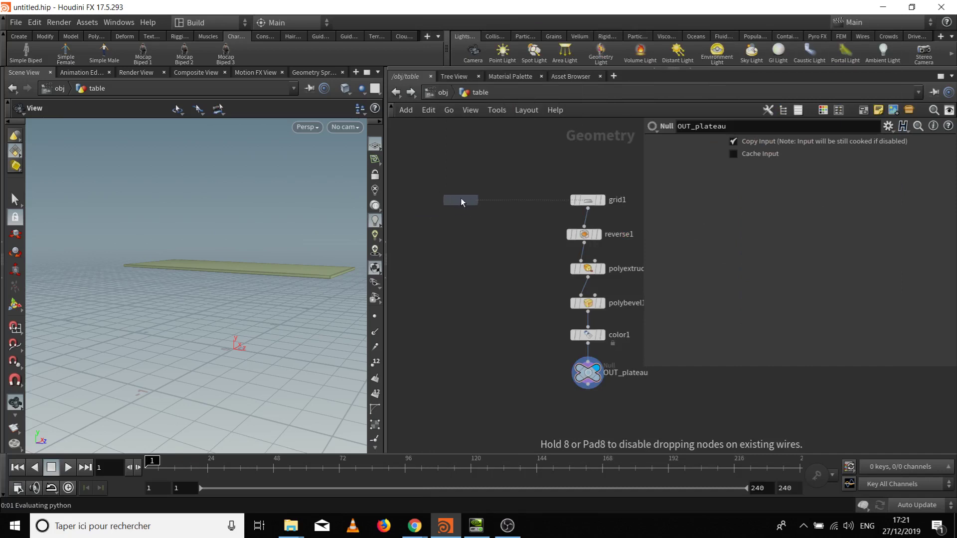
click(461, 199)
click(474, 199)
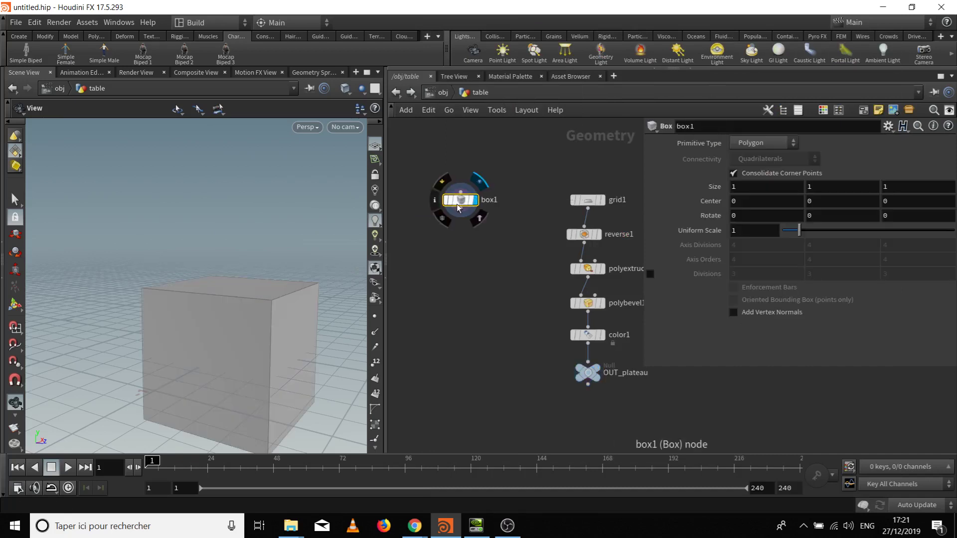
drag(158, 317, 212, 314)
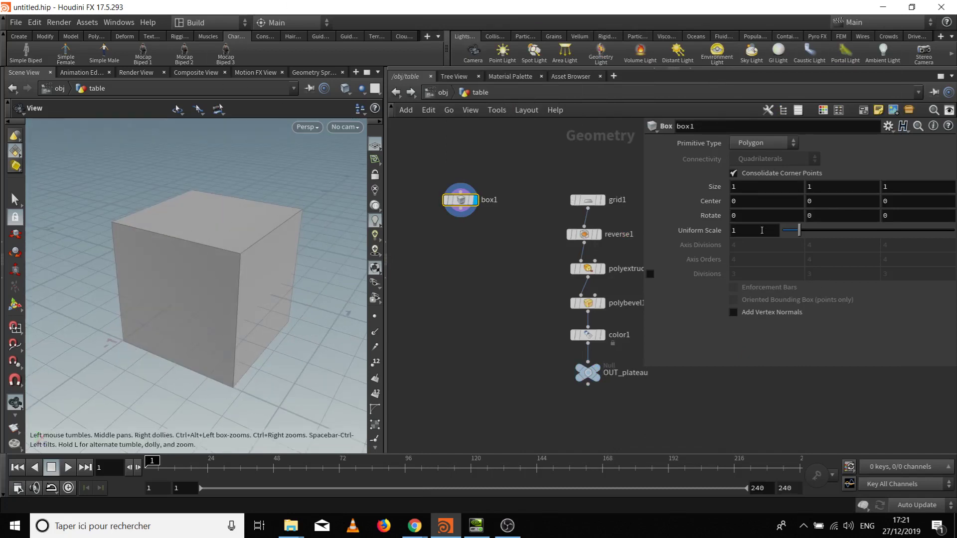
right_click(817, 187)
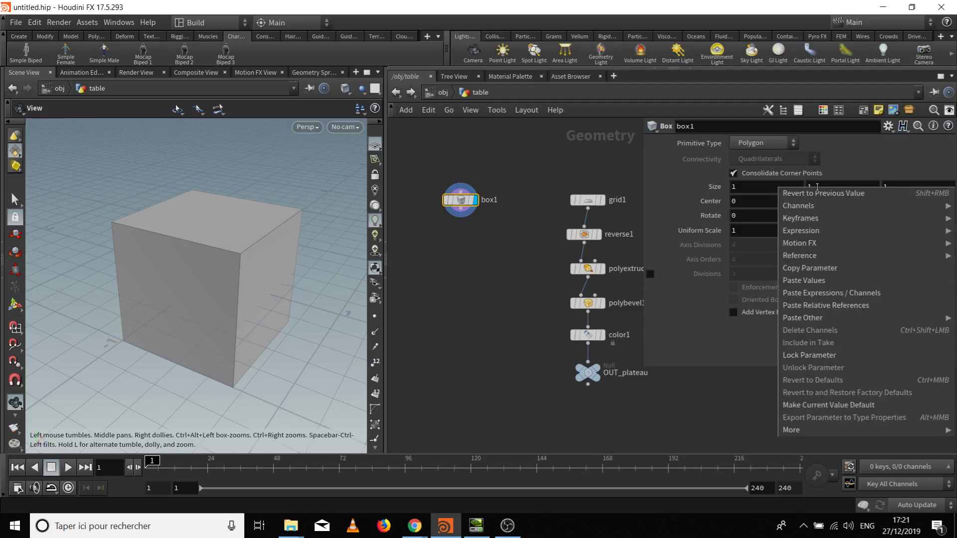
click(826, 269)
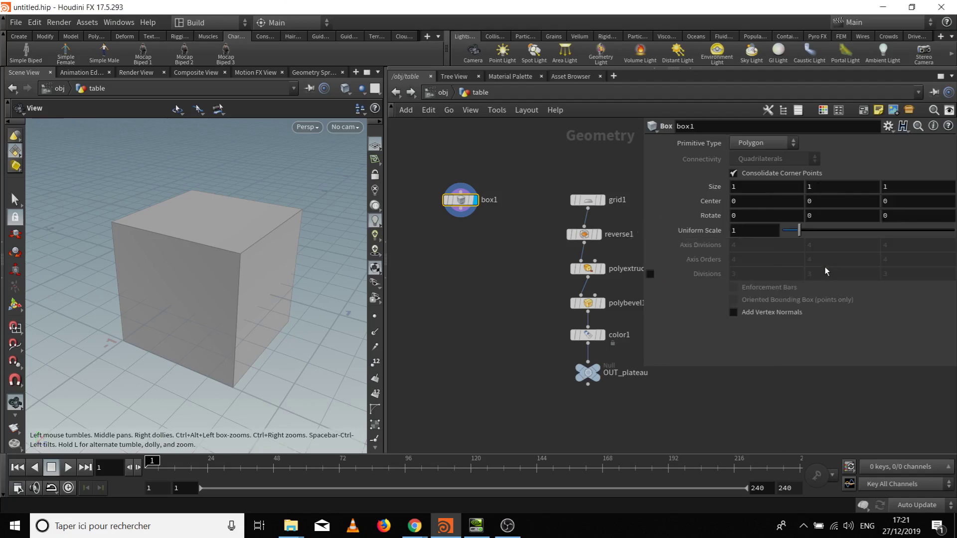
click(834, 199)
right_click(818, 201)
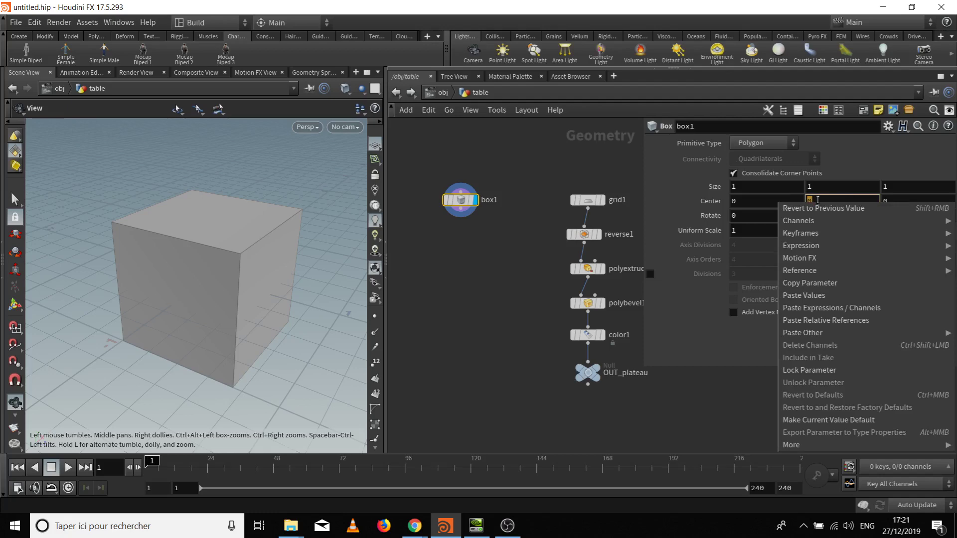
key(Escape)
Display OUT_plateau and turn on primitive numbers to inspect the faces on the tabletop's underside
drag(306, 291, 289, 269)
click(596, 369)
middle_drag(639, 372, 599, 370)
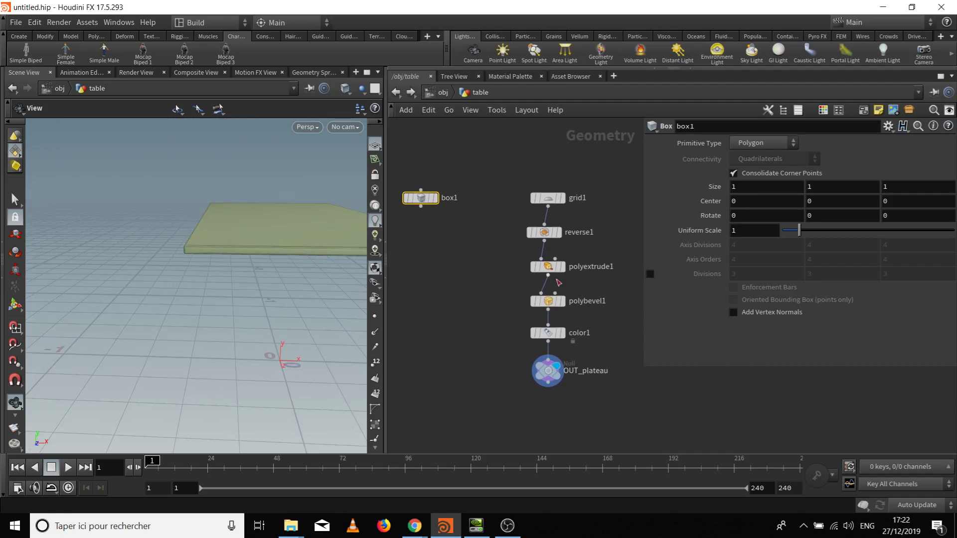
mouse_move(553, 310)
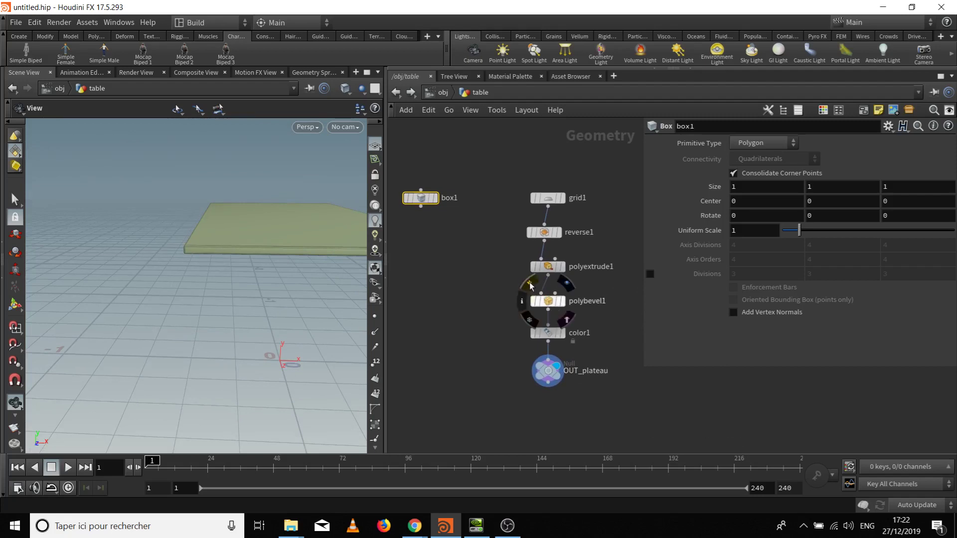
drag(261, 332, 224, 325)
click(375, 394)
scroll(546, 321, up, 1)
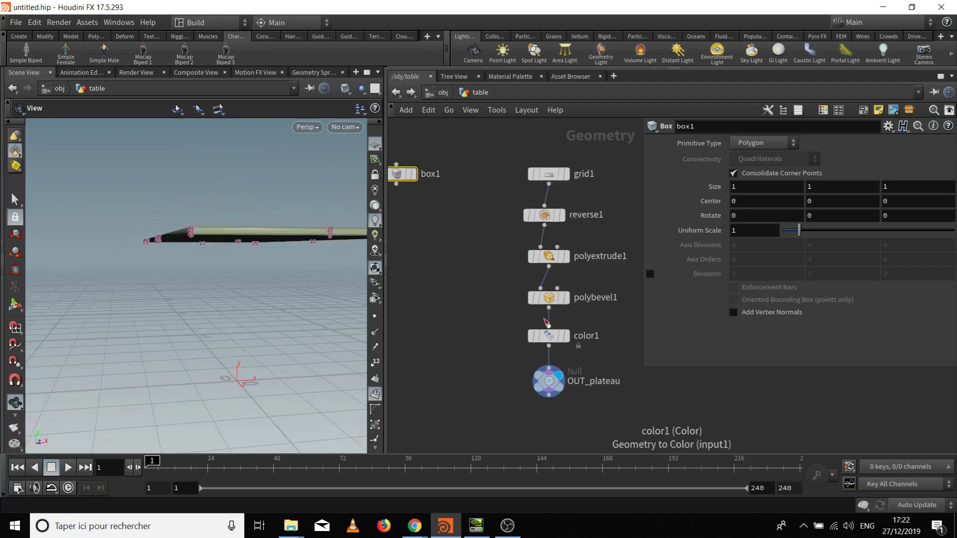
drag(289, 314, 254, 333)
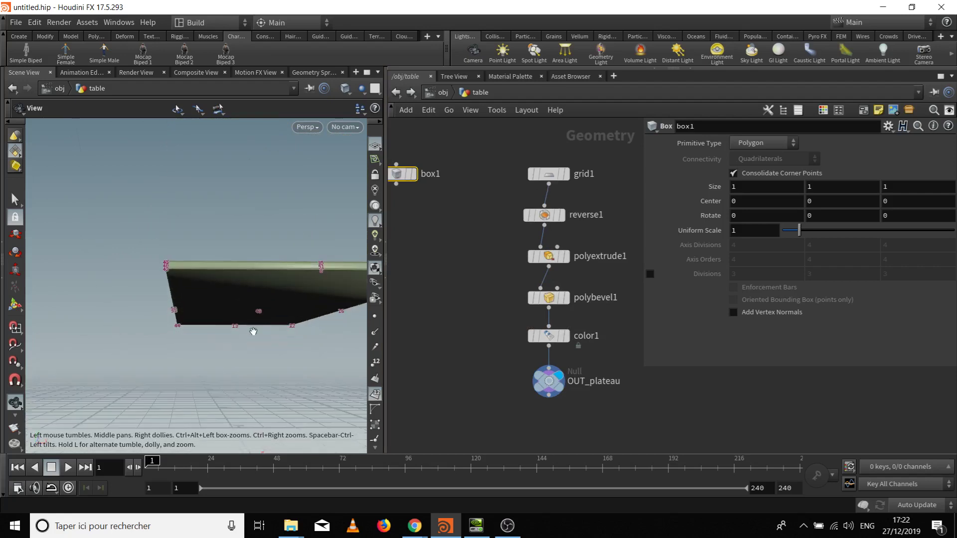
Display polyextrude1 to view the unbevelled tabletop's face numbers from below
scroll(451, 325, down, 3)
drag(464, 335, 481, 341)
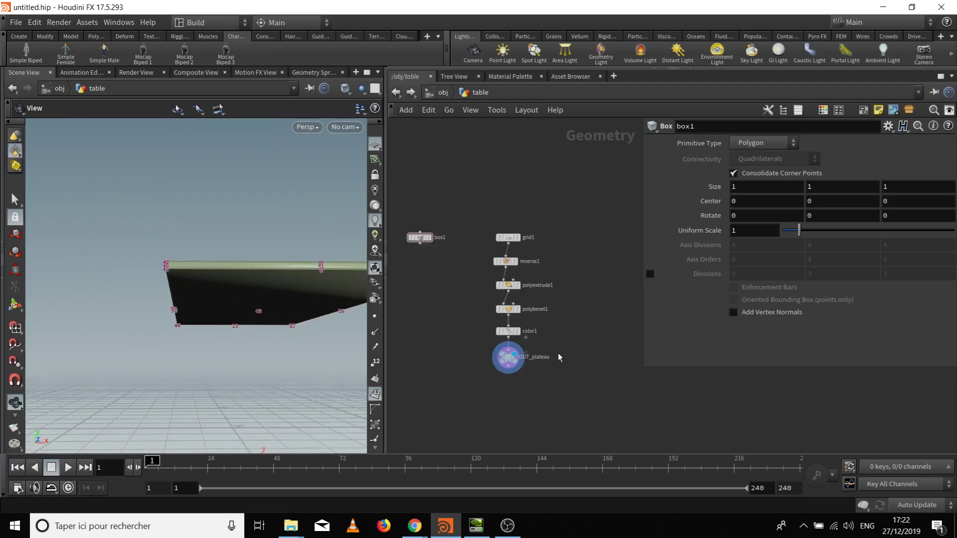
scroll(511, 361, up, 1)
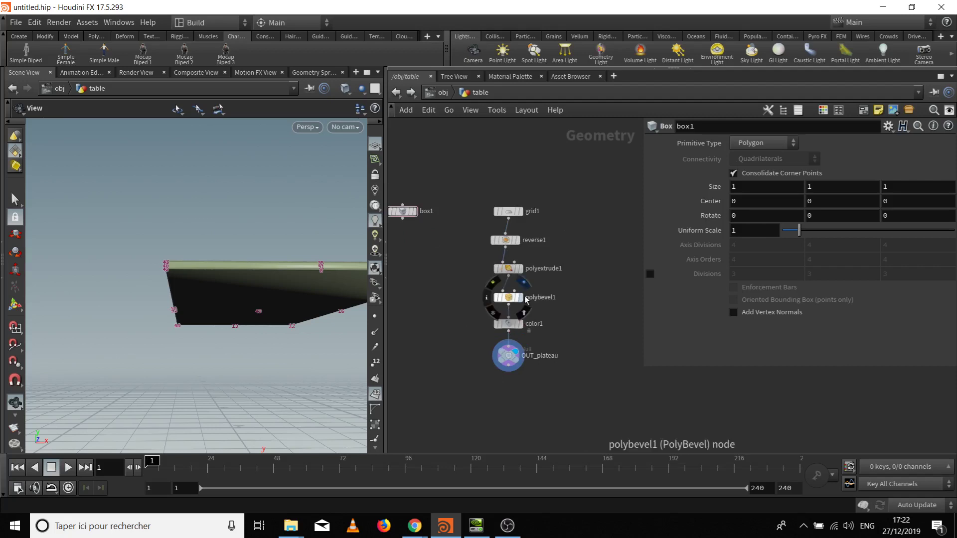
middle_drag(464, 333, 546, 334)
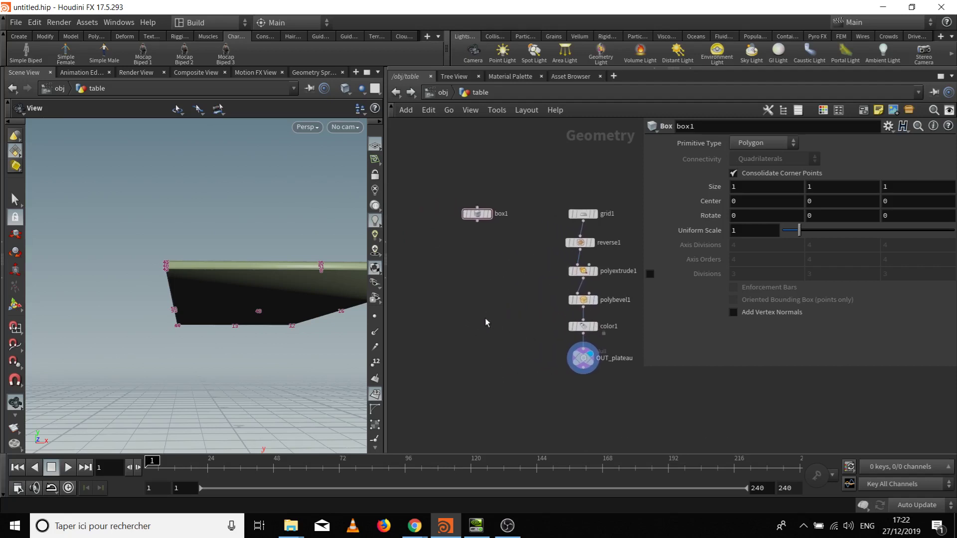
click(596, 272)
drag(162, 363, 214, 299)
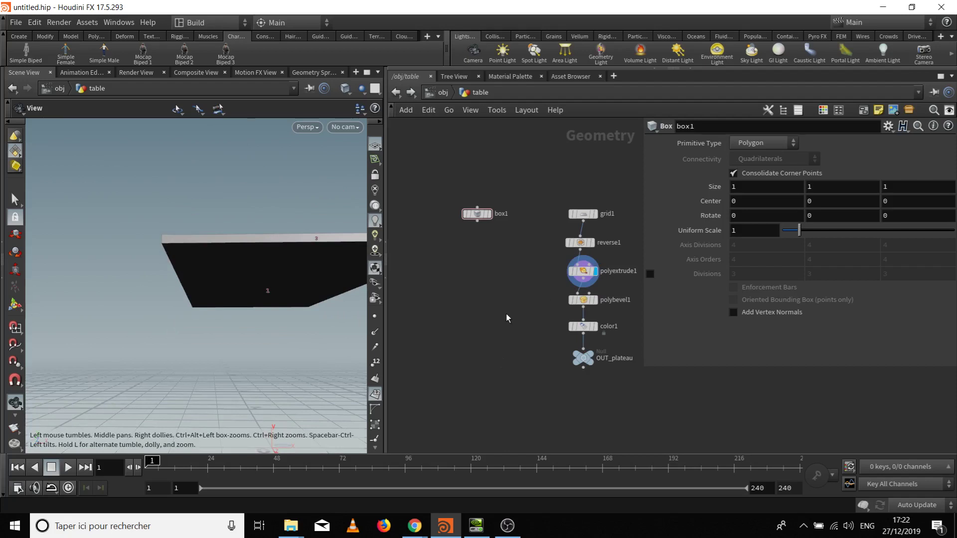
Add a Blast node beside the tabletop chain and wire polyextrude1's output into it
key(Tab)
text(blas)
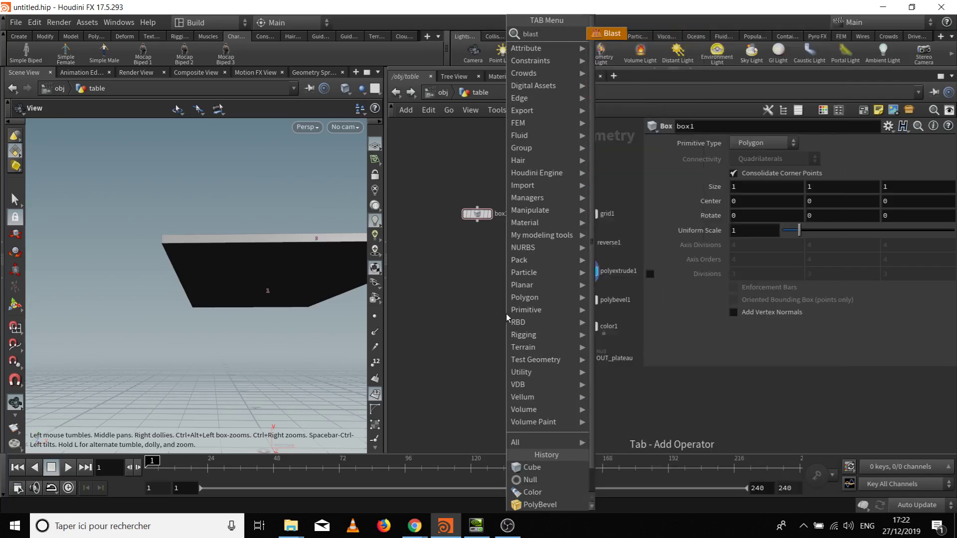
text(t)
key(Return)
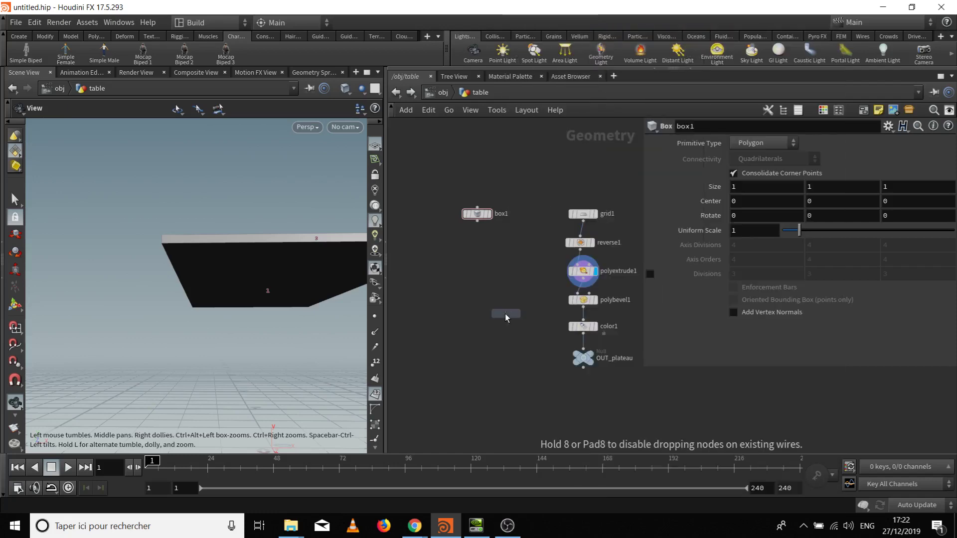
click(521, 323)
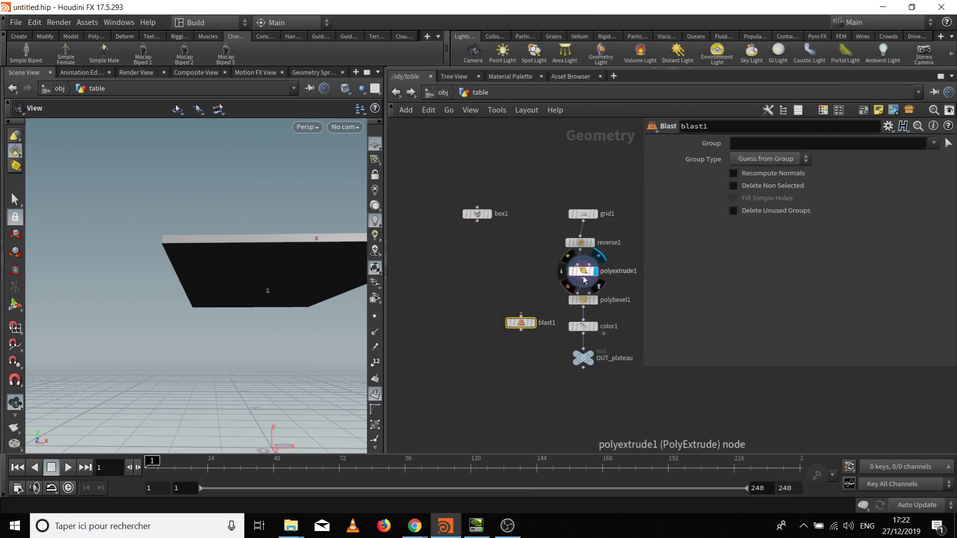
click(584, 279)
click(533, 311)
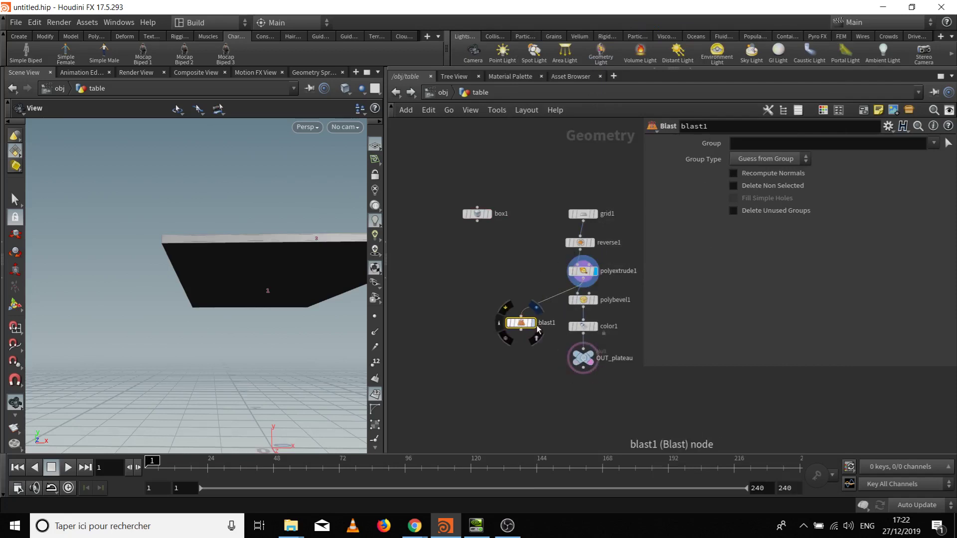
Display blast1 and make it keep only the dessous_table group by enabling Delete Non Selected
click(536, 307)
scroll(282, 310, up, 3)
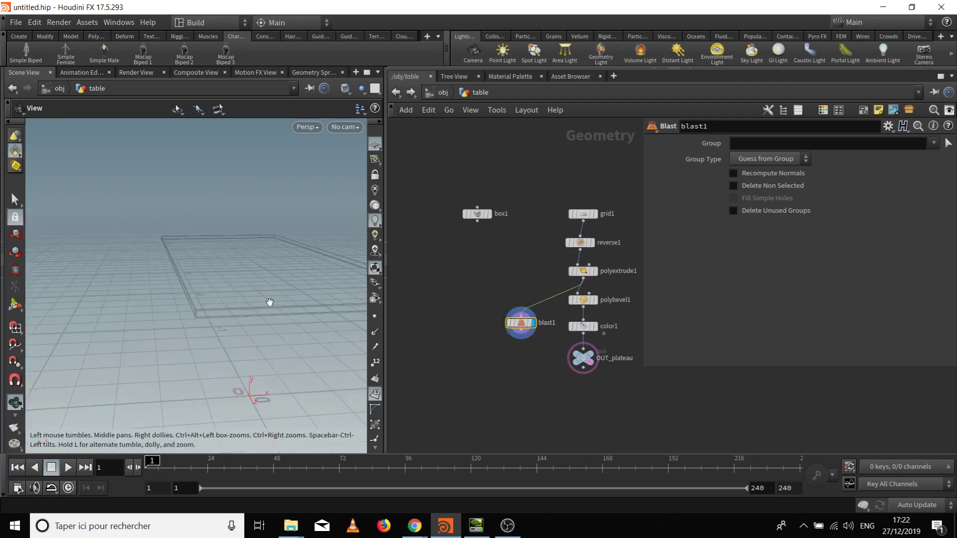
middle_drag(269, 302, 257, 296)
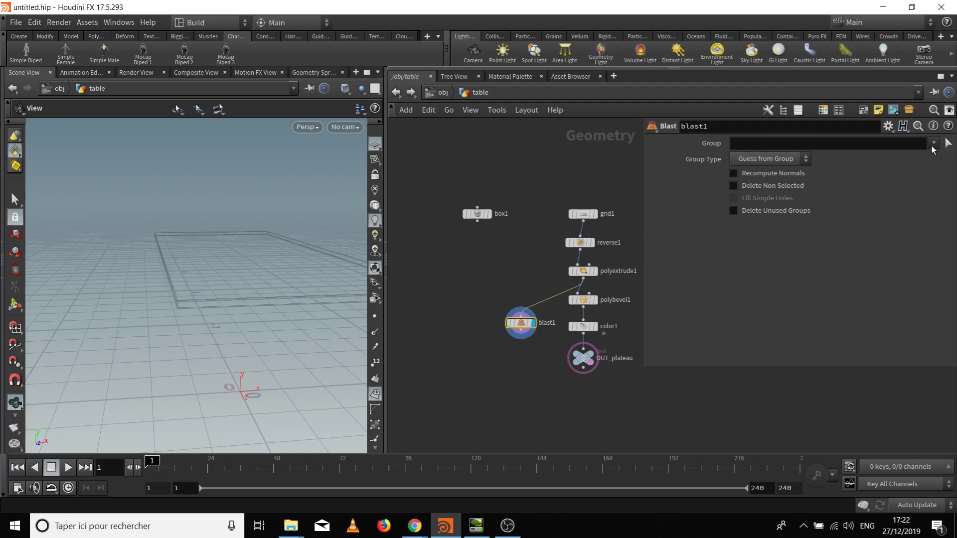
click(933, 145)
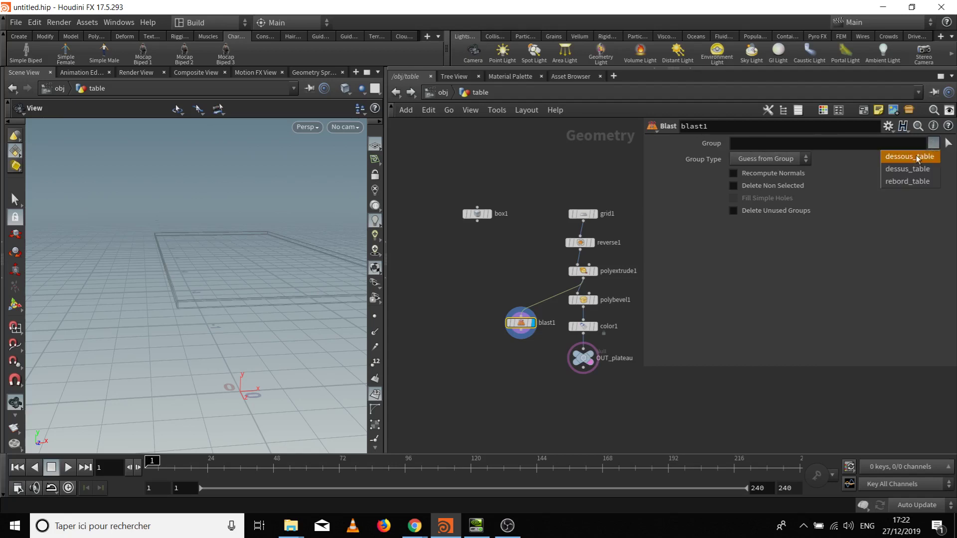
click(918, 157)
drag(294, 286, 209, 332)
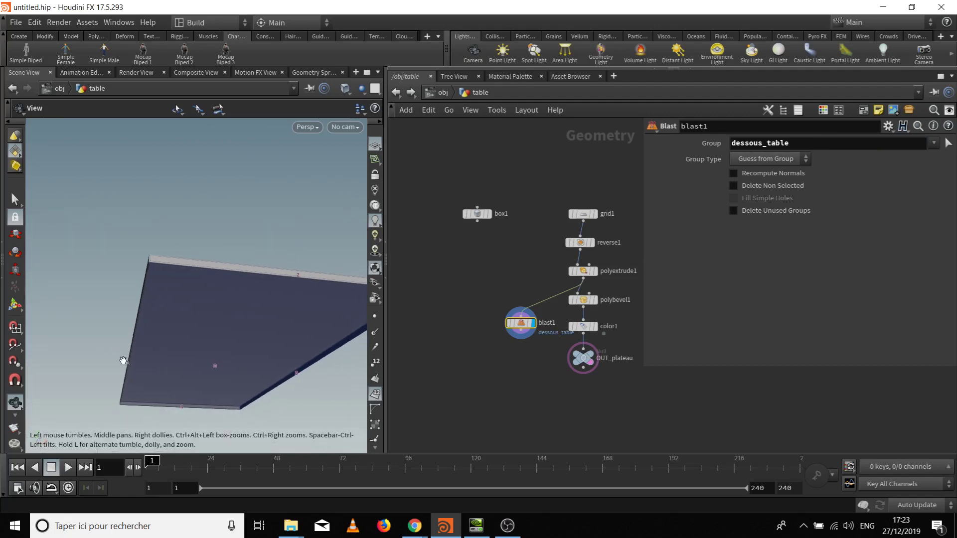
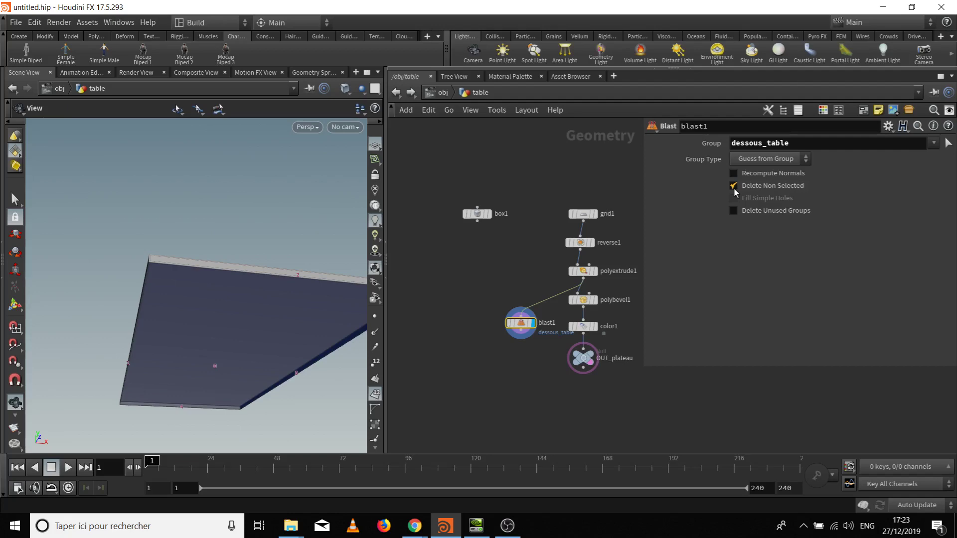
click(733, 187)
drag(65, 282, 133, 271)
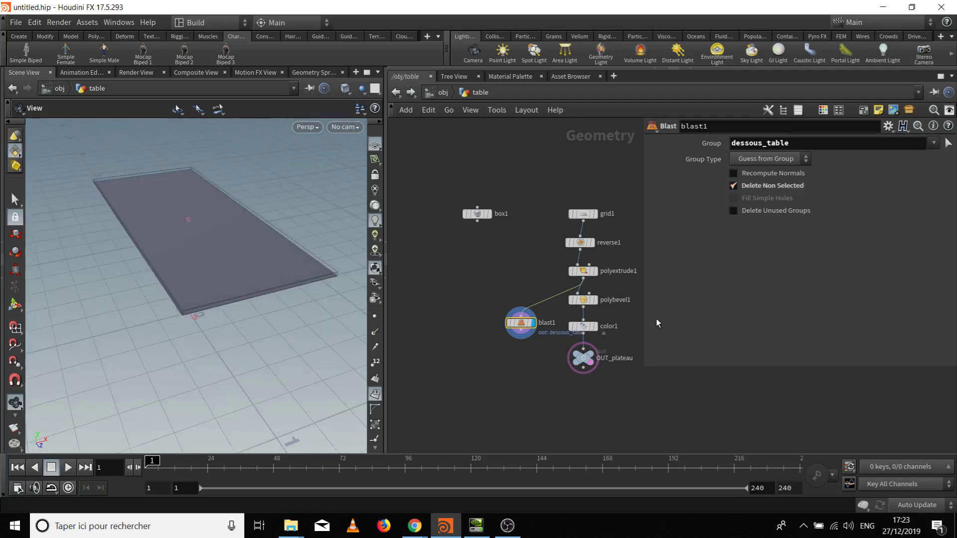
Turn on point markers and point numbers in the viewport to inspect the isolated underside's corners
middle_drag(524, 300, 580, 286)
middle_drag(536, 338, 520, 323)
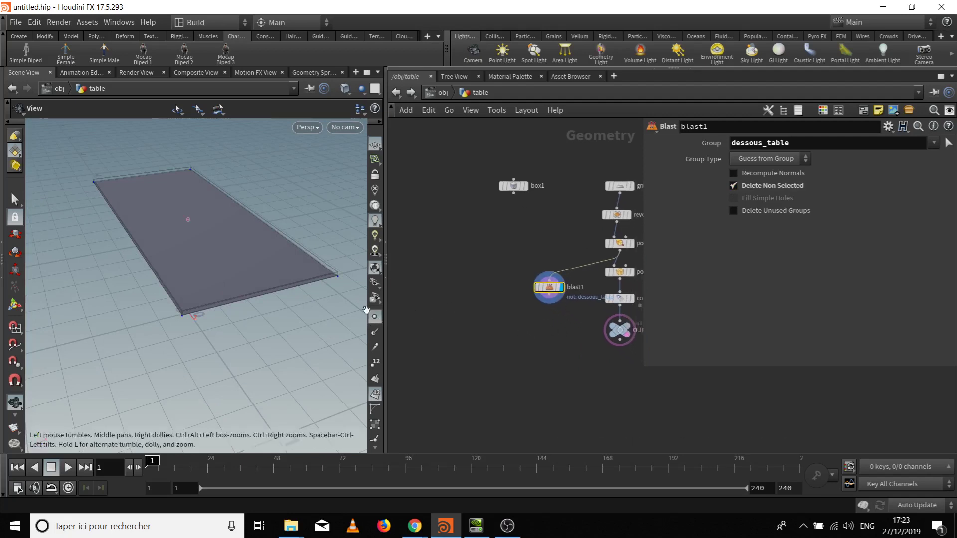
drag(163, 314, 132, 342)
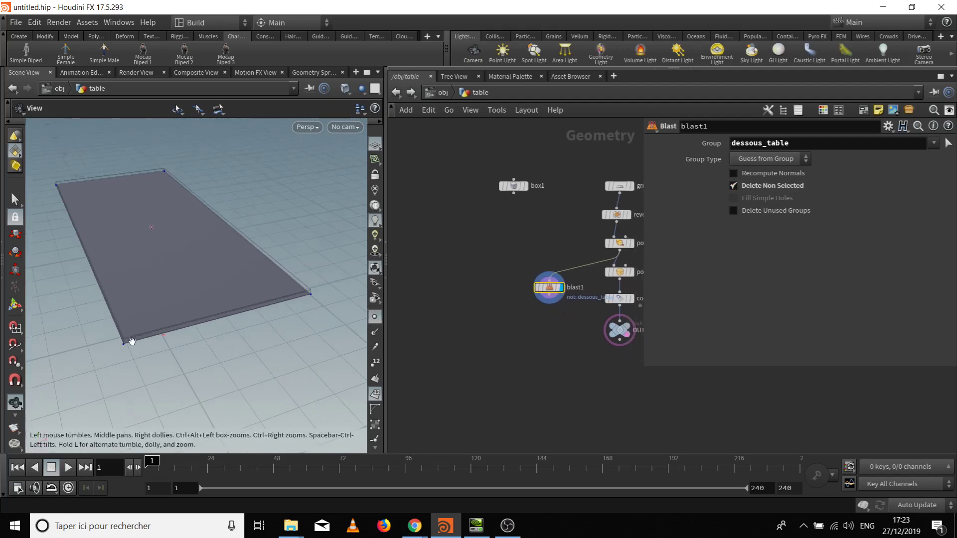
click(375, 362)
drag(103, 228, 163, 408)
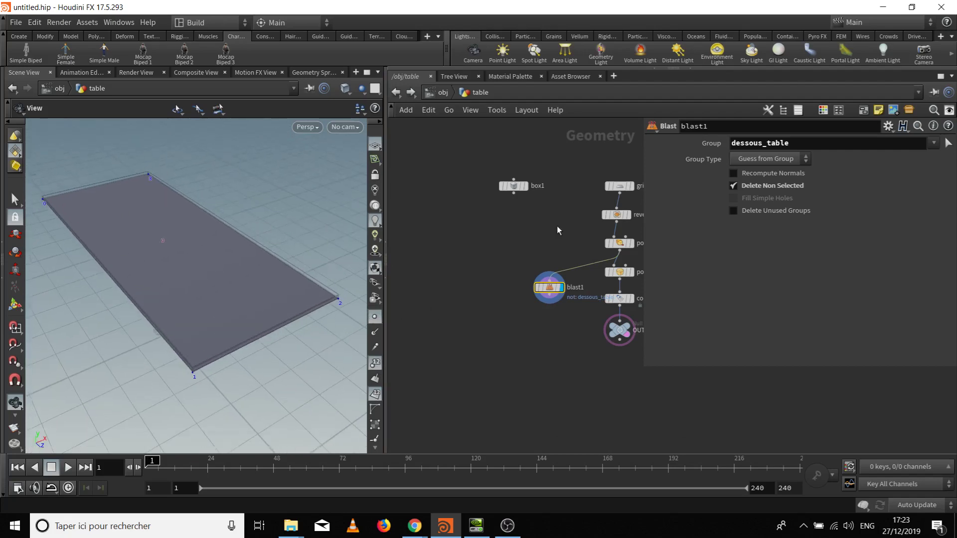
drag(179, 224, 192, 207)
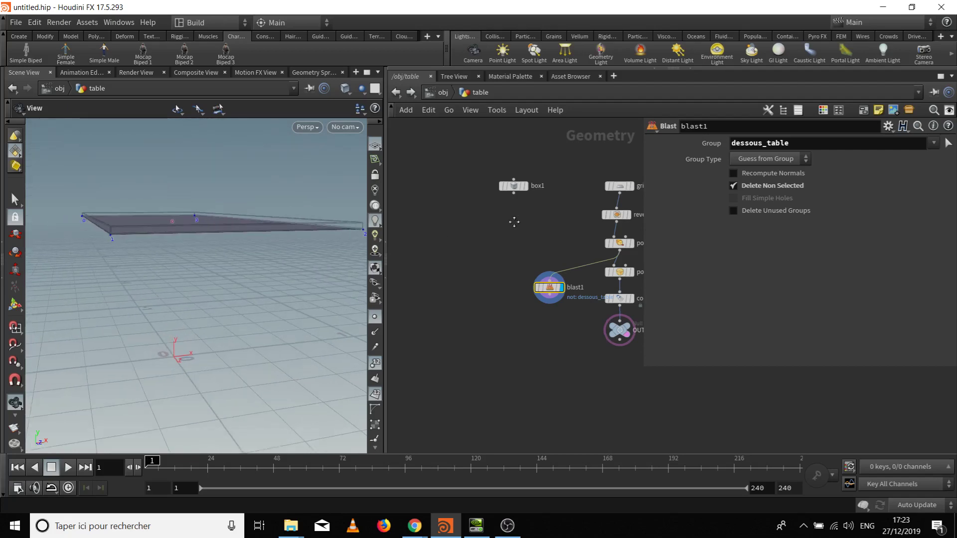
Move box1 farther from the tabletop chain, select it and display its cube
middle_drag(514, 222, 530, 221)
drag(531, 190, 451, 228)
drag(130, 279, 105, 231)
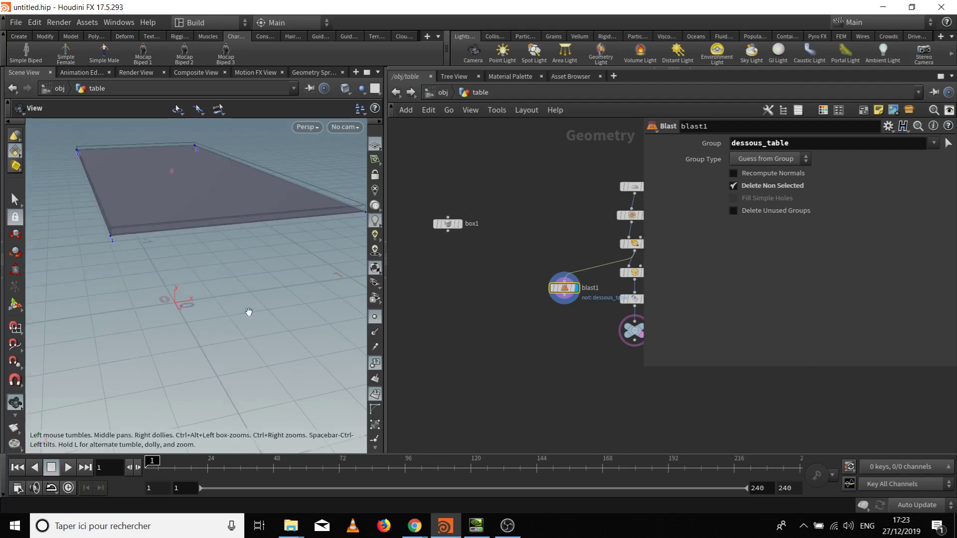
drag(208, 314, 196, 301)
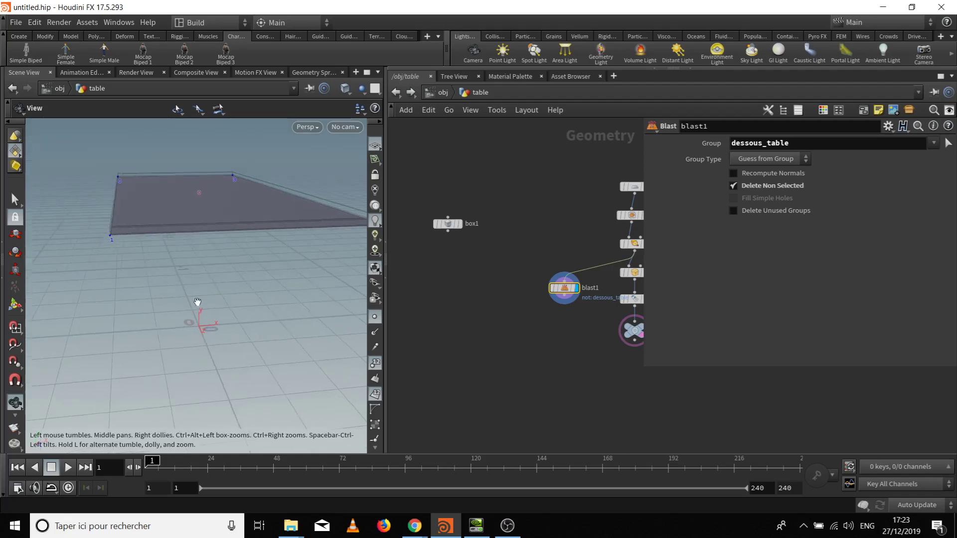
click(449, 224)
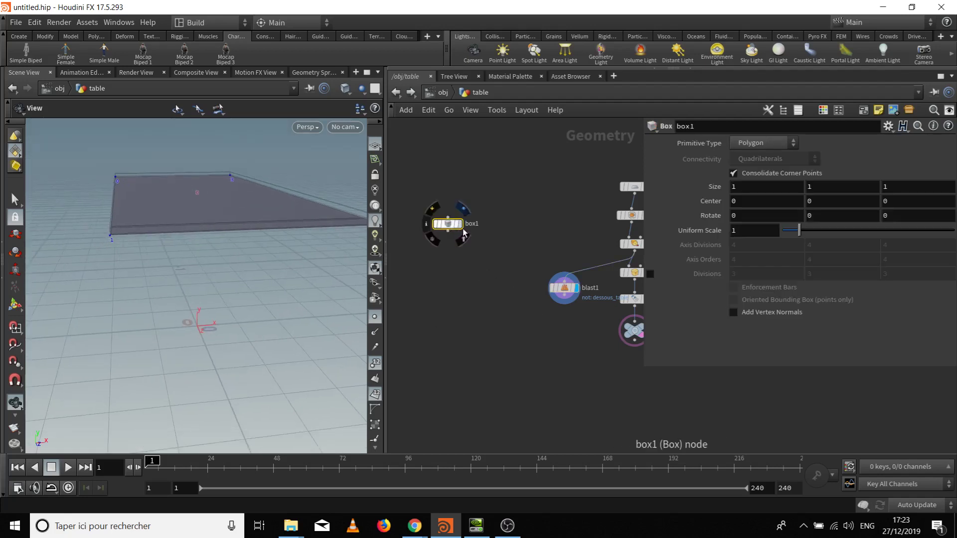
drag(214, 316, 195, 344)
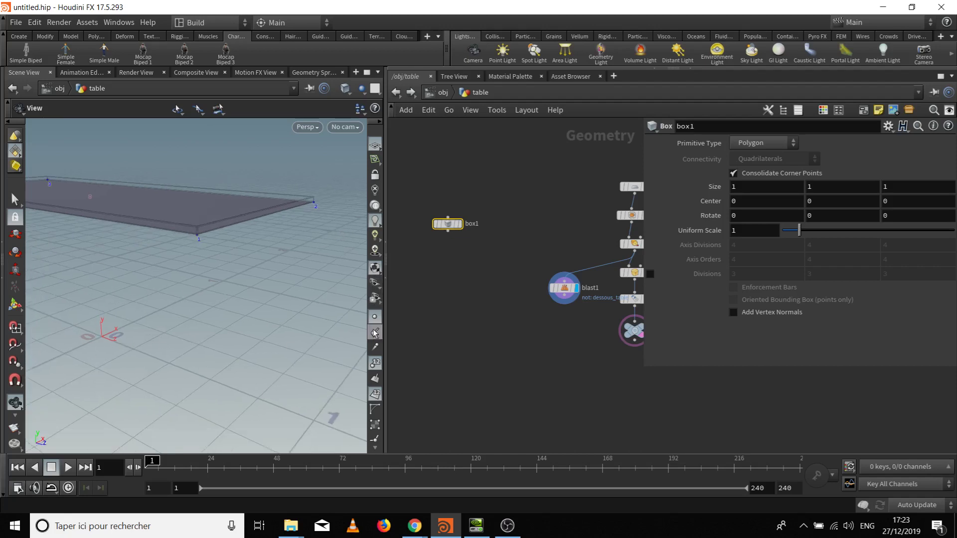
drag(188, 331, 190, 354)
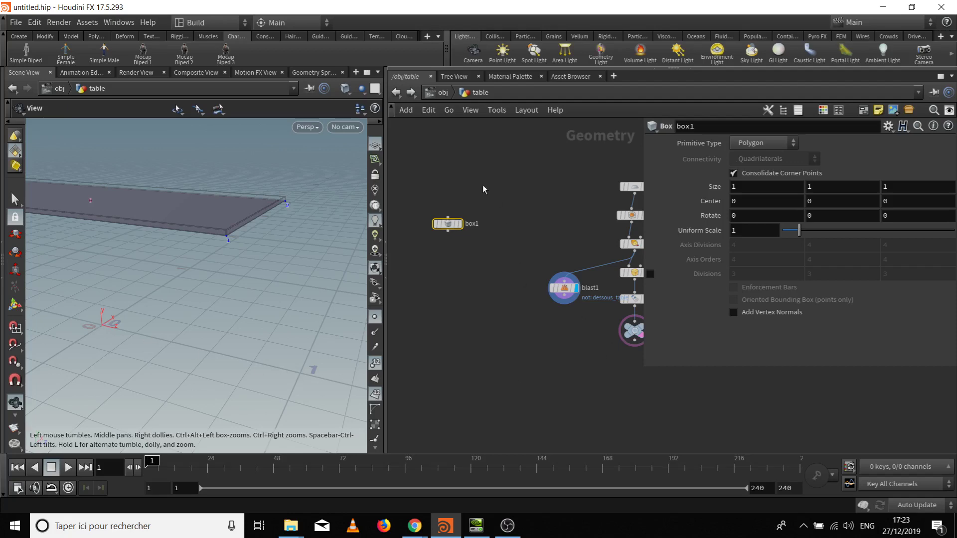
click(459, 224)
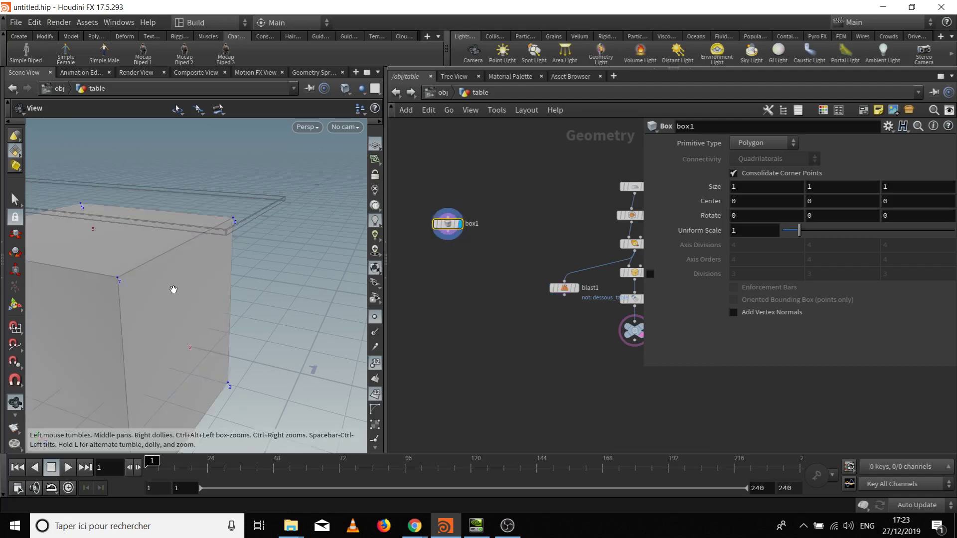
drag(173, 289, 132, 306)
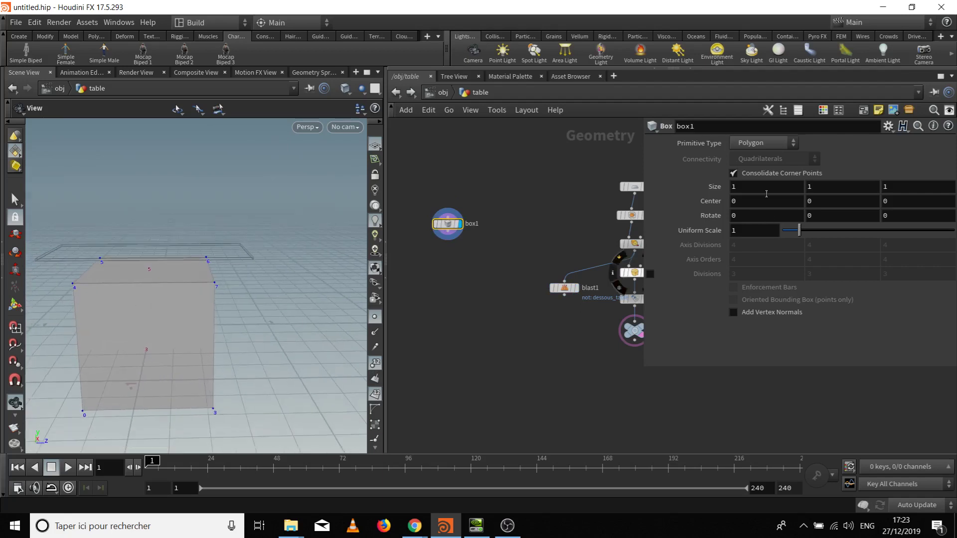
Reference box1's Z size in its Z center and halve it with the expression ch("sizez")*0.5
right_click(909, 189)
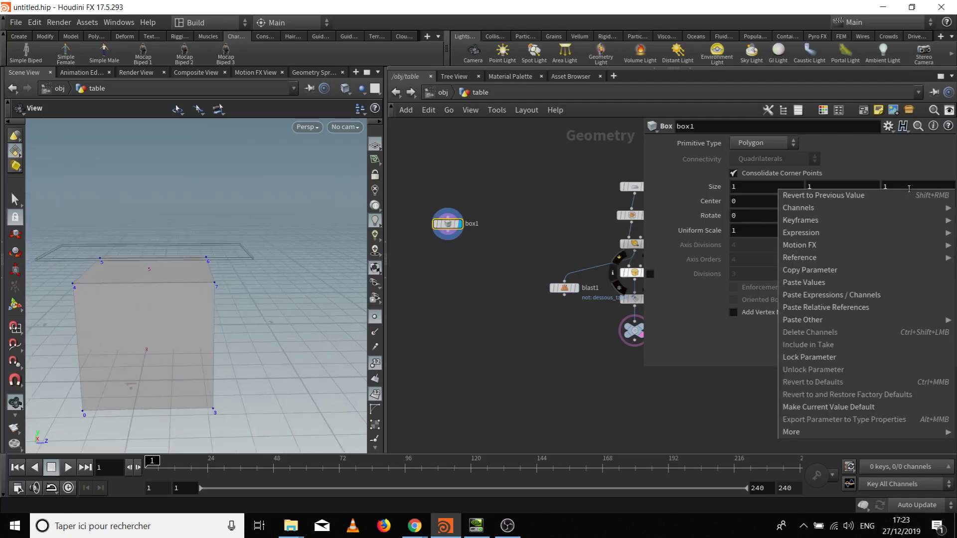
click(866, 270)
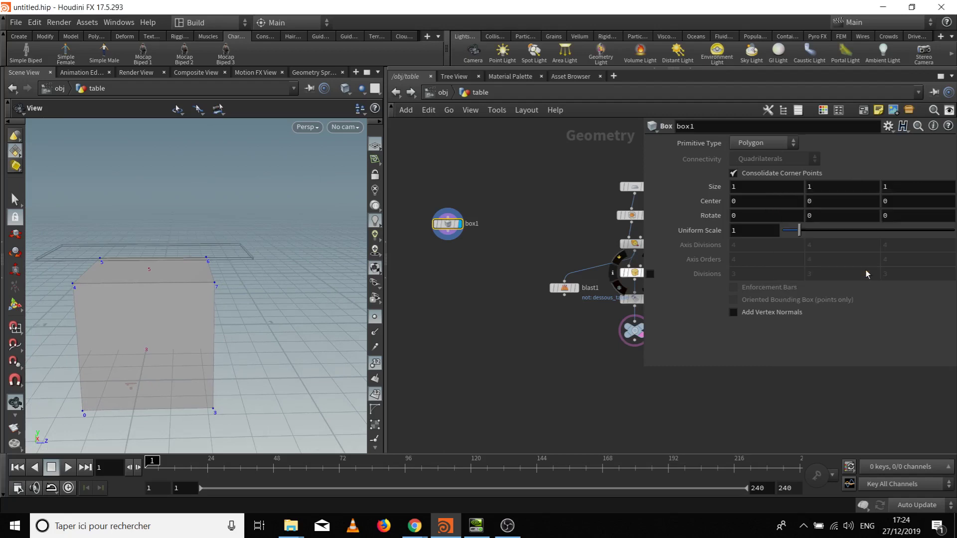
right_click(890, 203)
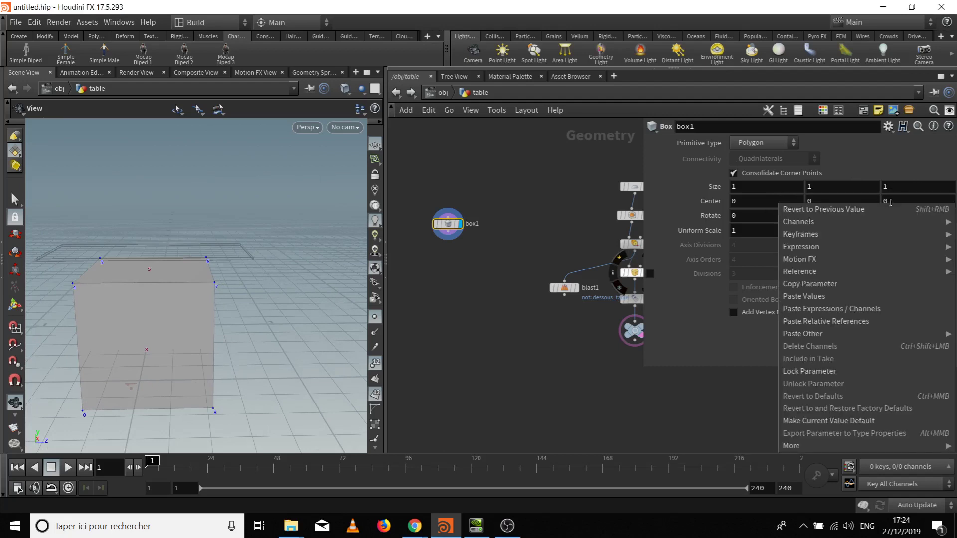
click(882, 322)
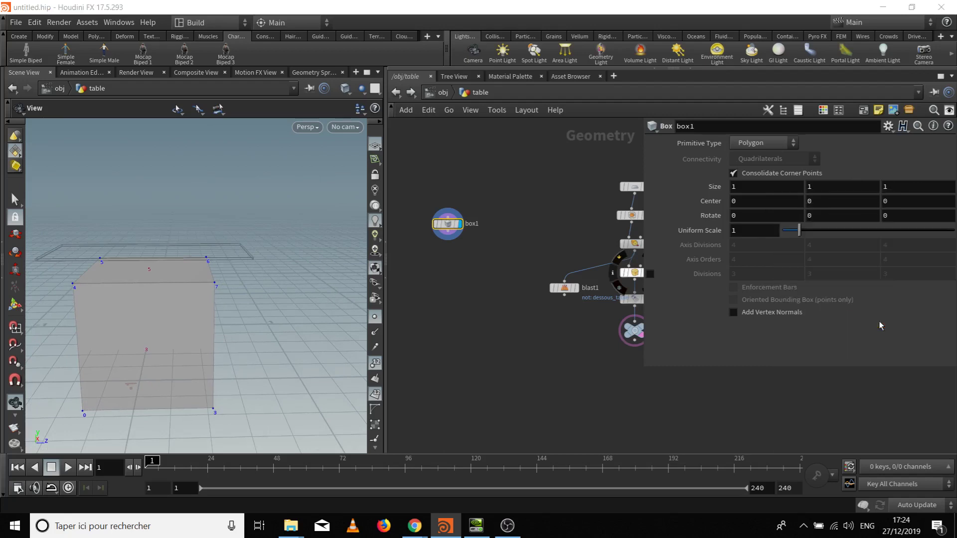
click(939, 200)
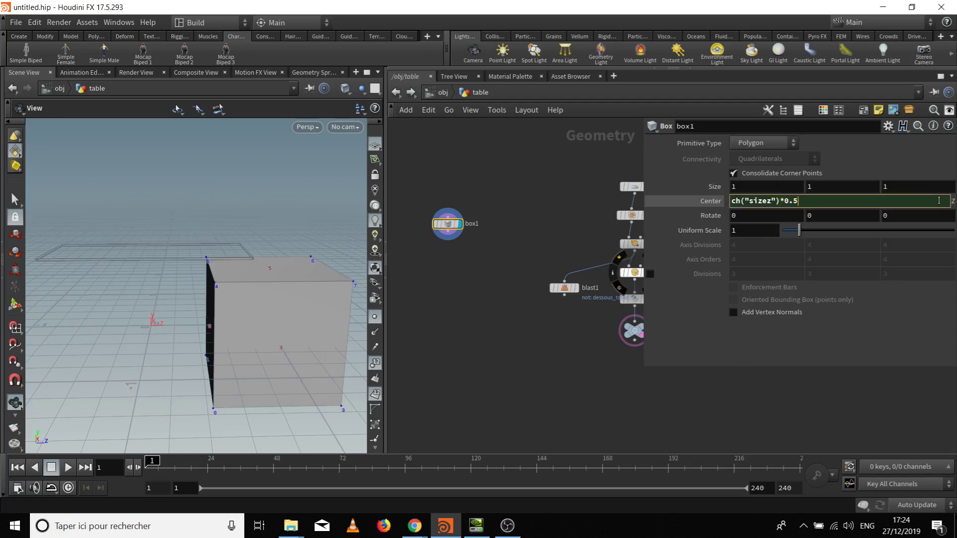
text(*0.5)
key(Return)
mouse_move(239, 368)
mouse_down()
mouse_move(271, 368)
mouse_move(258, 359)
mouse_move(235, 368)
mouse_up()
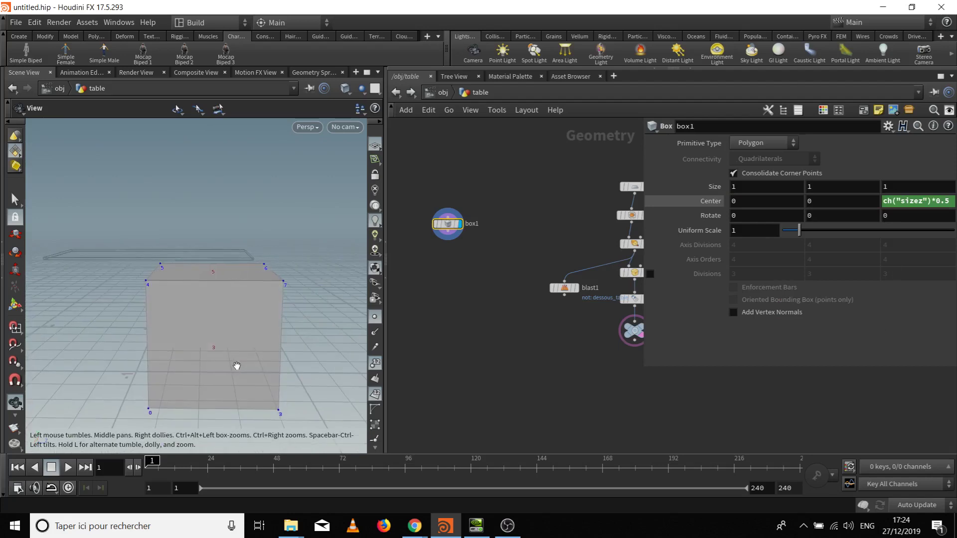
click(700, 202)
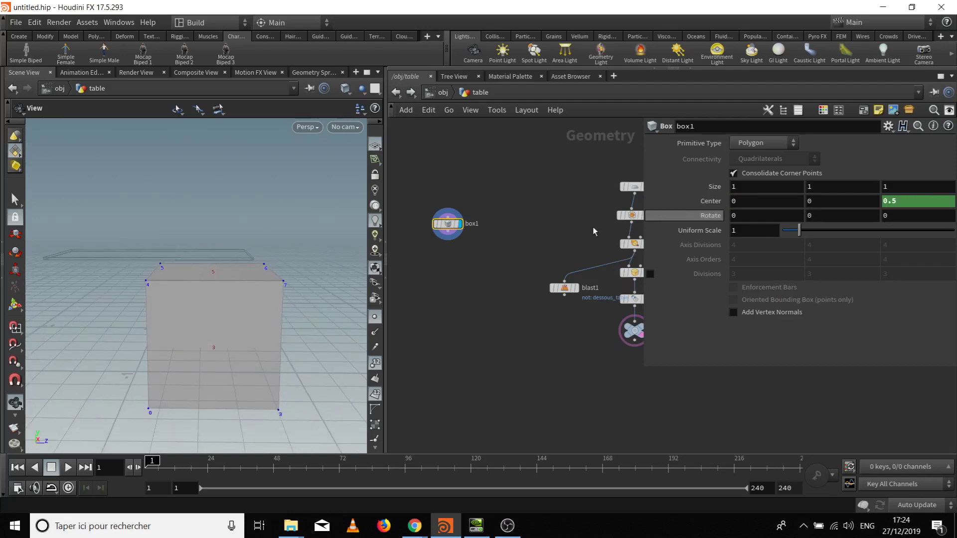
drag(316, 278, 94, 297)
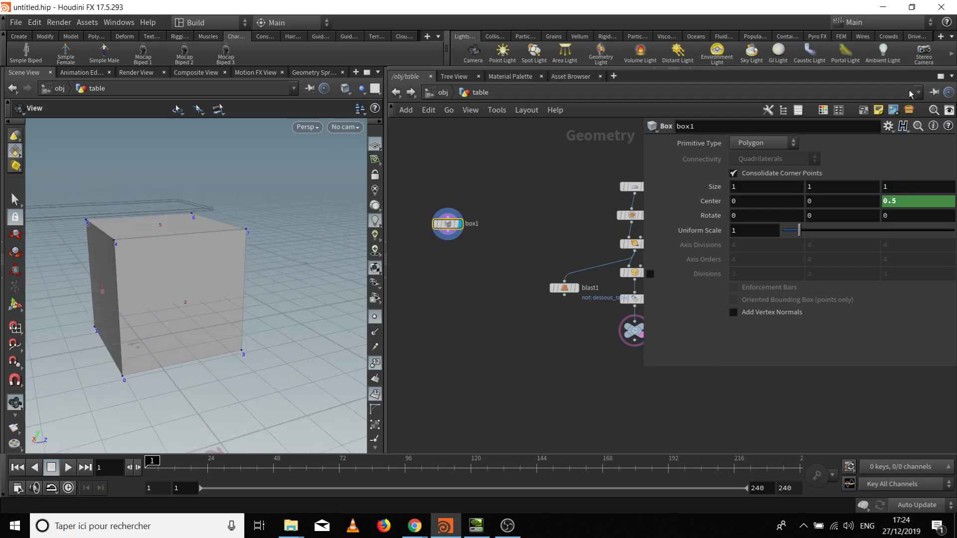
Save box1's parameters as a preset named Basic_Z
click(888, 127)
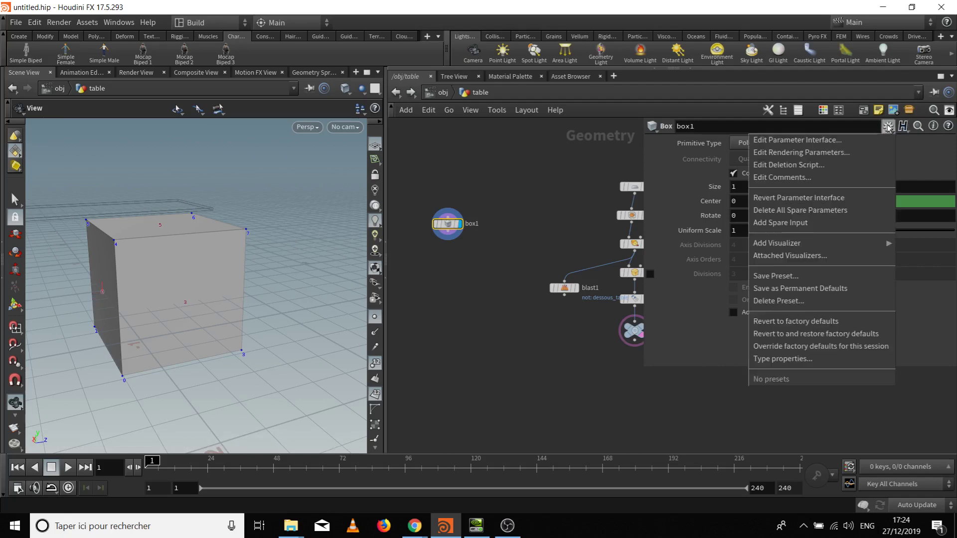
click(850, 277)
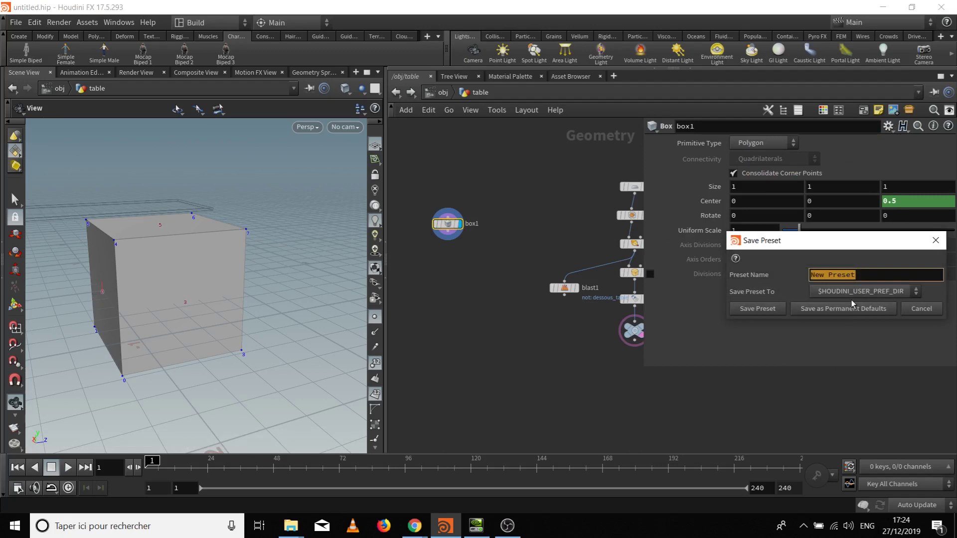
text(Basic_Z)
click(745, 306)
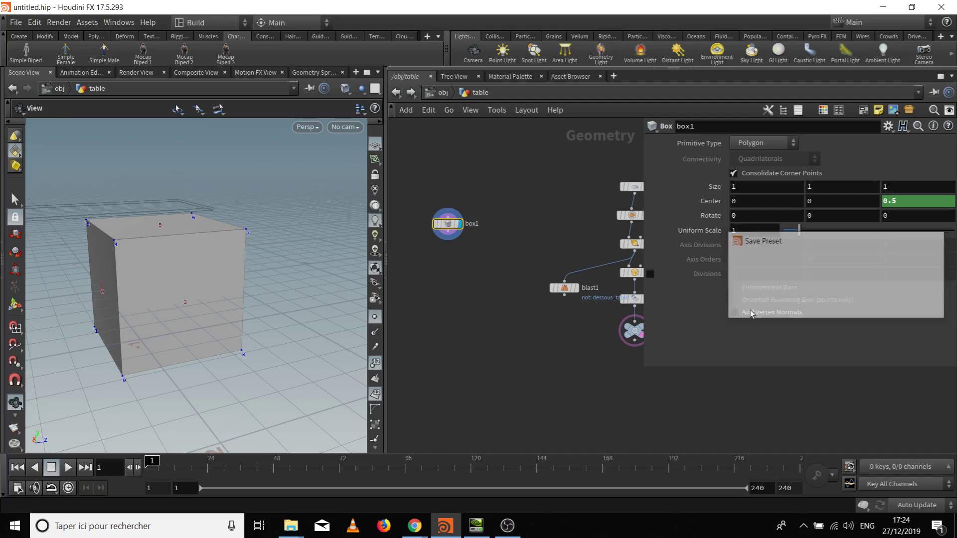
Add a second Box node below box1, display it and apply the Basic_Z preset to it
middle_drag(476, 312, 530, 314)
key(Tab)
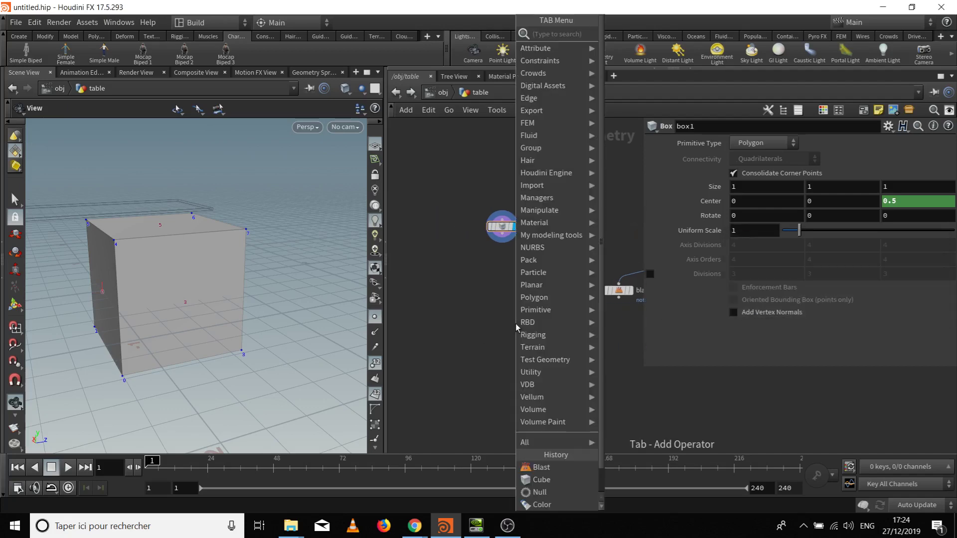
click(516, 328)
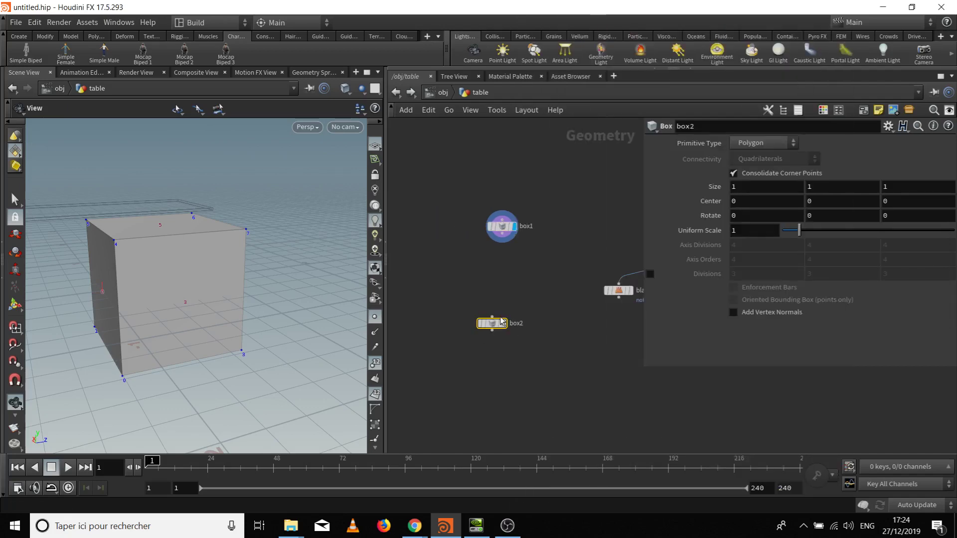
click(492, 324)
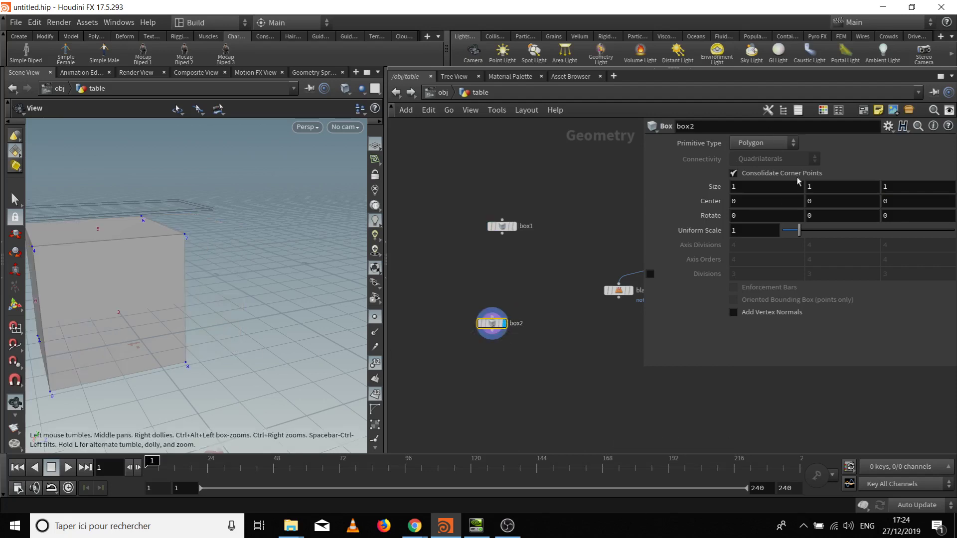
click(888, 127)
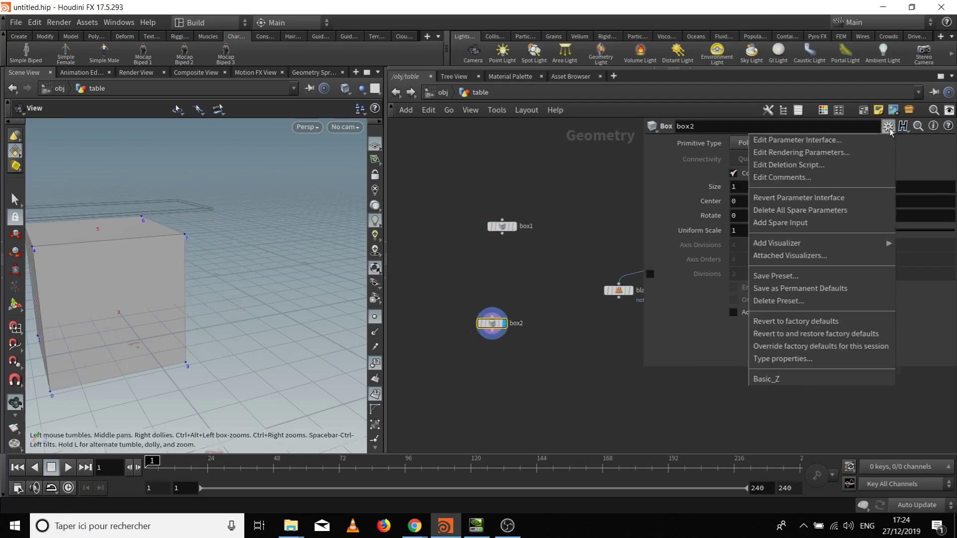
click(789, 380)
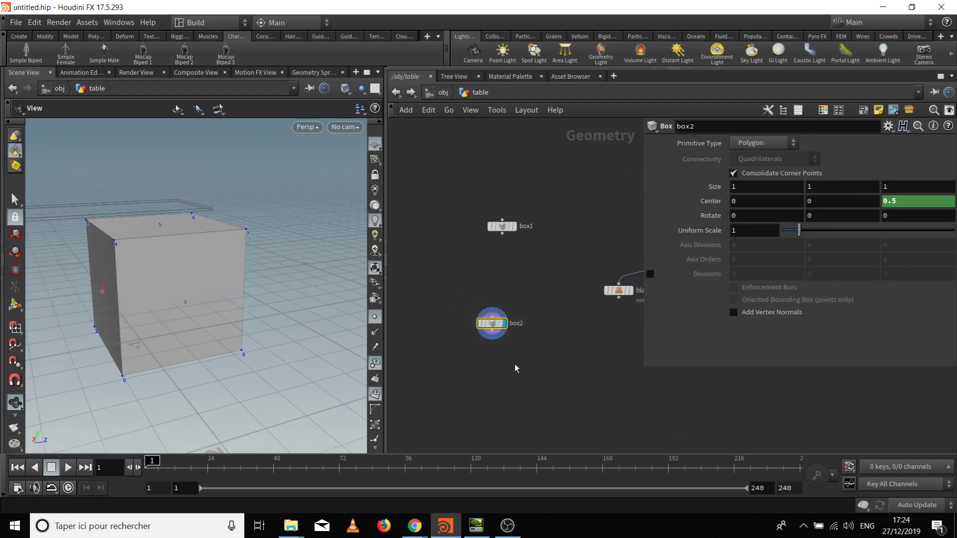
key(Tab)
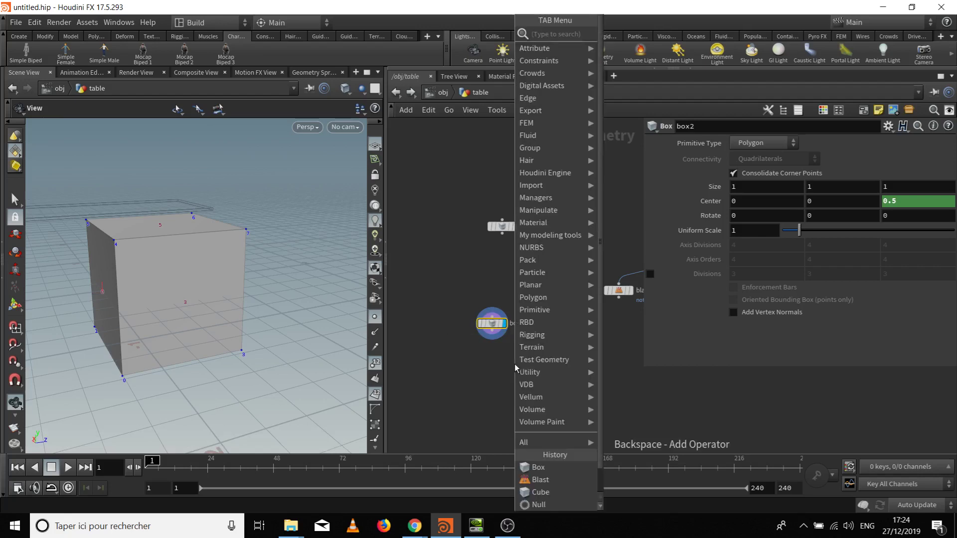
key(Escape)
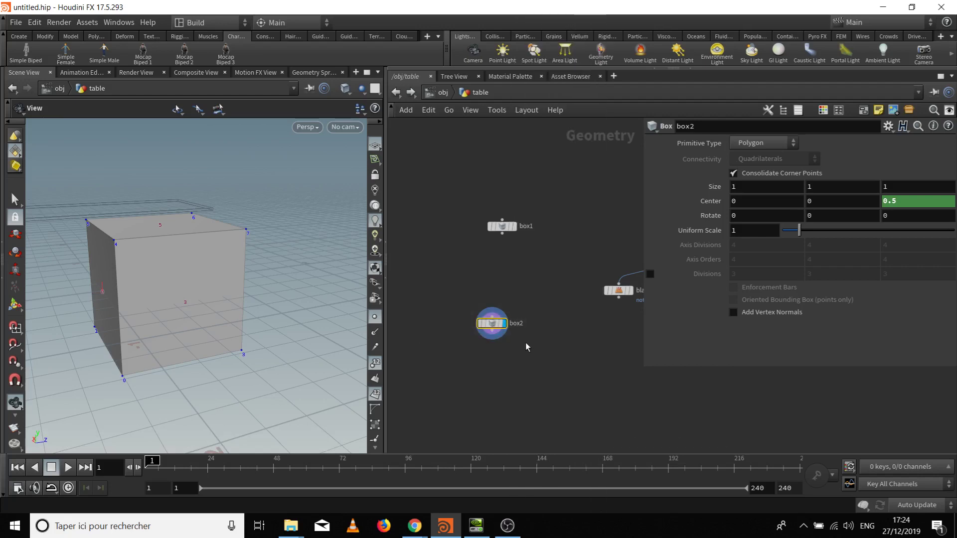
Delete the box2 node, then select and display box1
key(Delete)
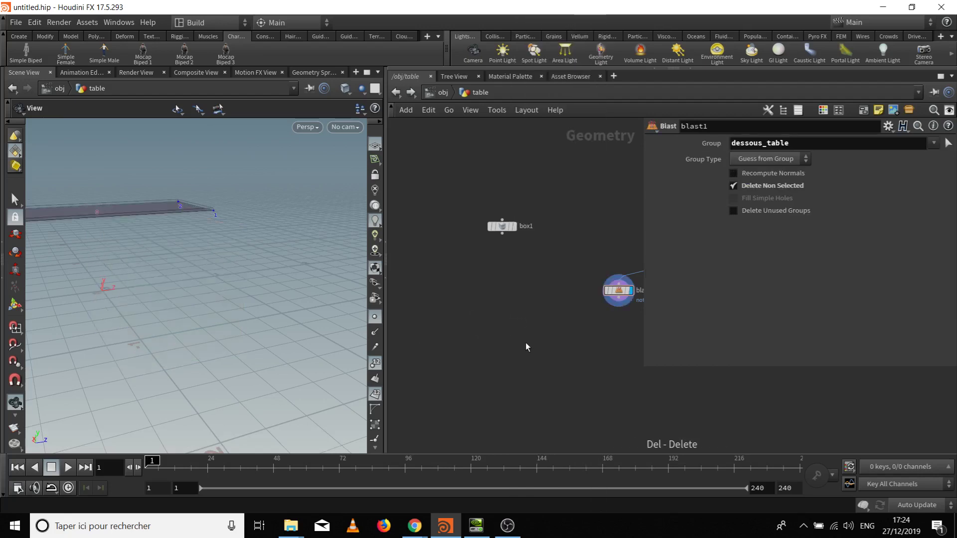
click(514, 227)
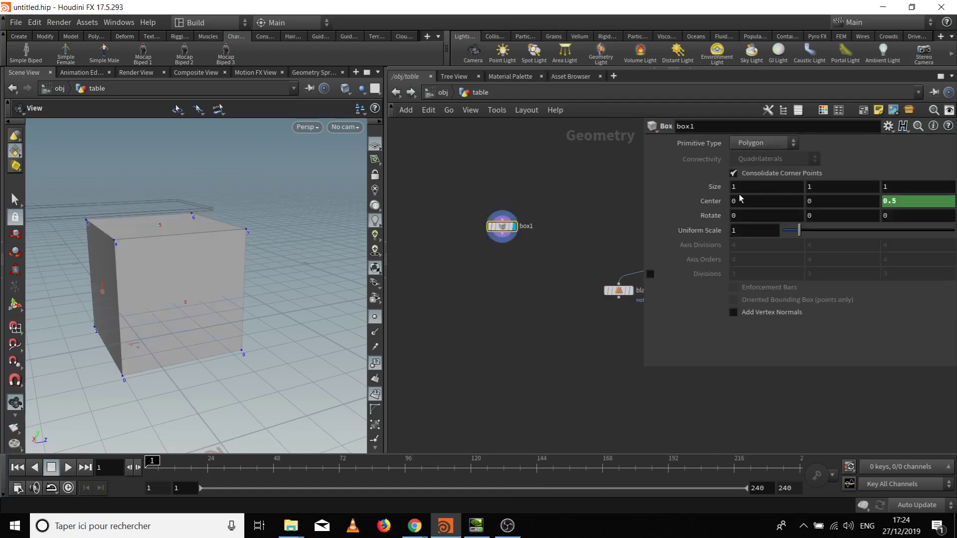
drag(202, 298, 259, 291)
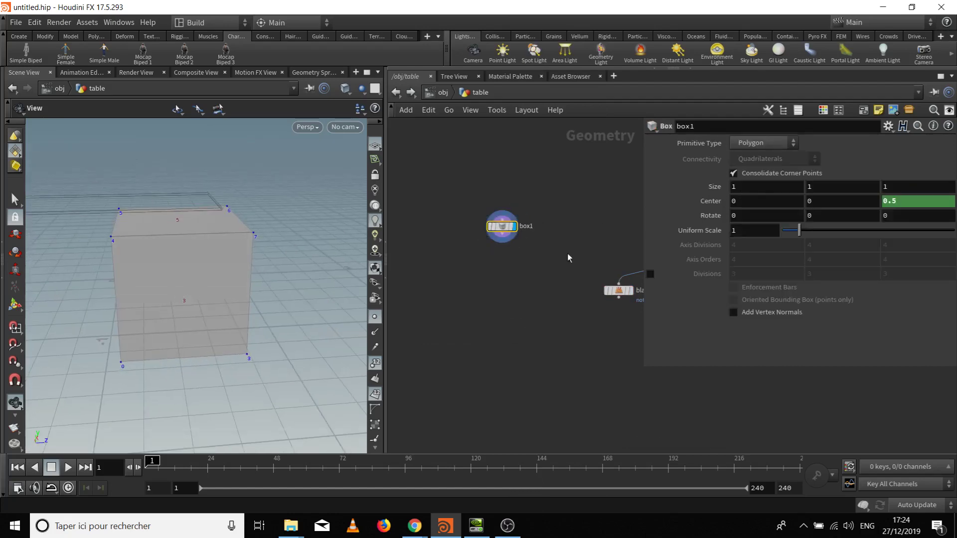
Set box1's X and Y sizes to 0.05
click(781, 186)
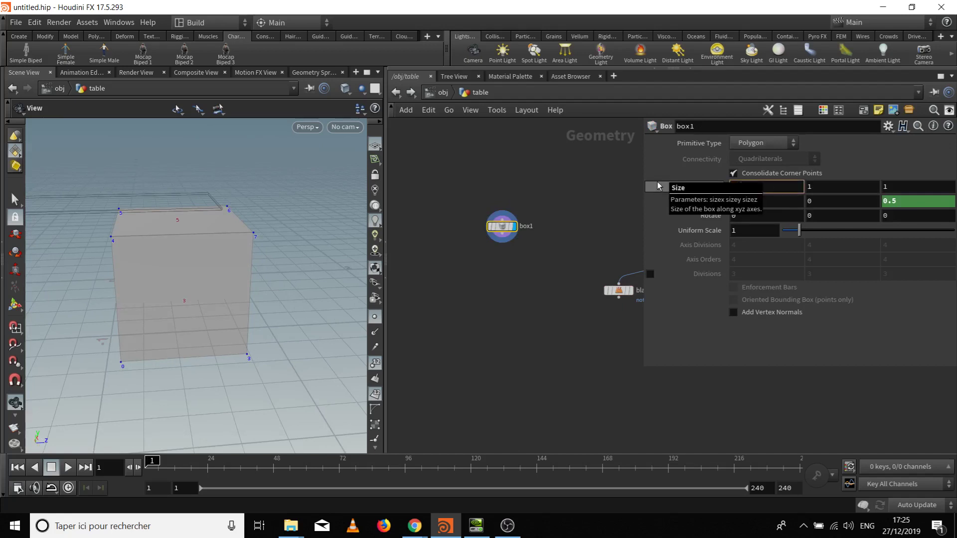
key(Tab)
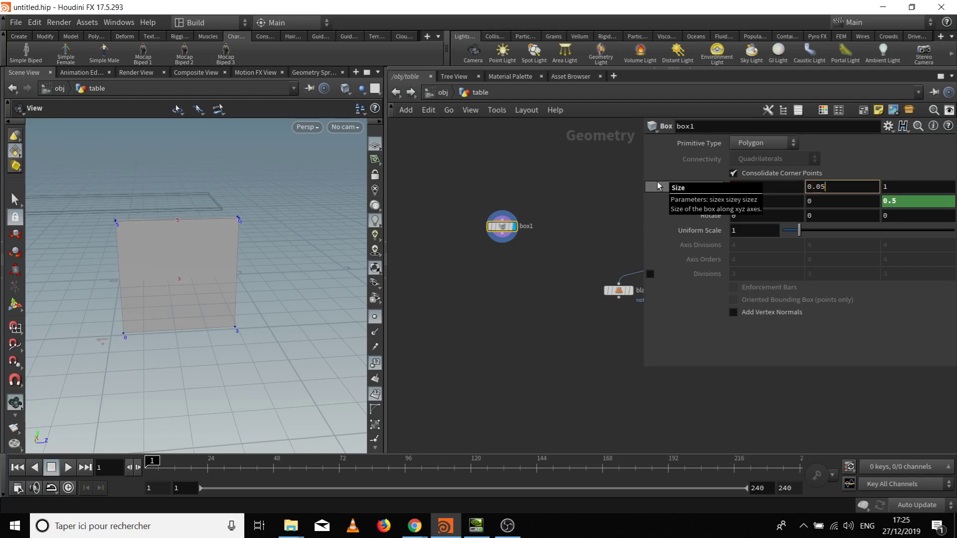
text(0.05)
key(Return)
drag(222, 353, 252, 272)
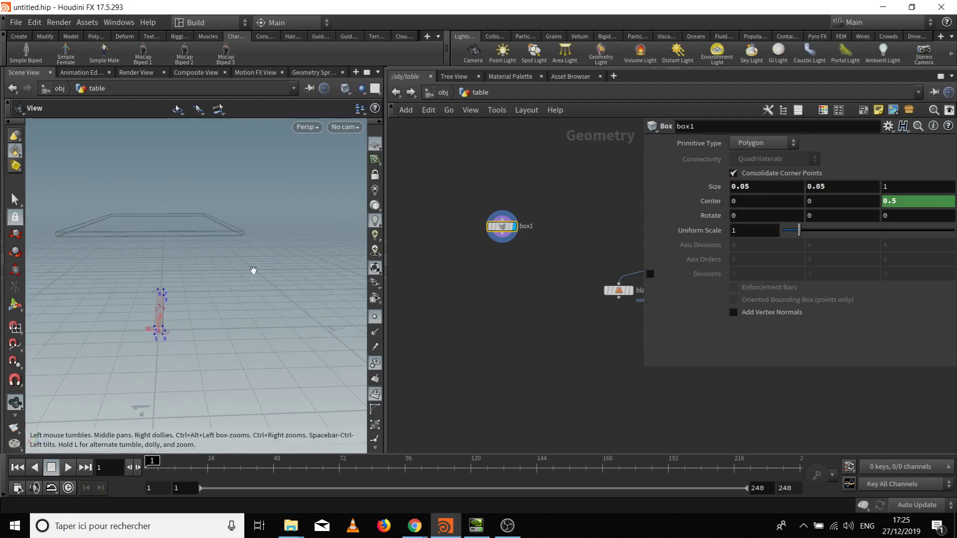
Set box1's X and Y sizes to 0.1
drag(749, 185, 740, 184)
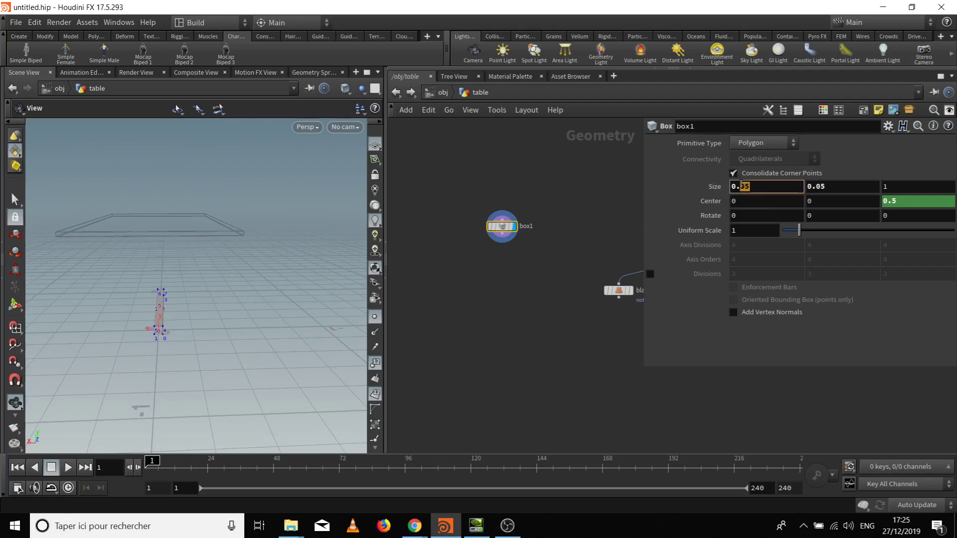
text(1)
drag(826, 186, 817, 186)
text(1)
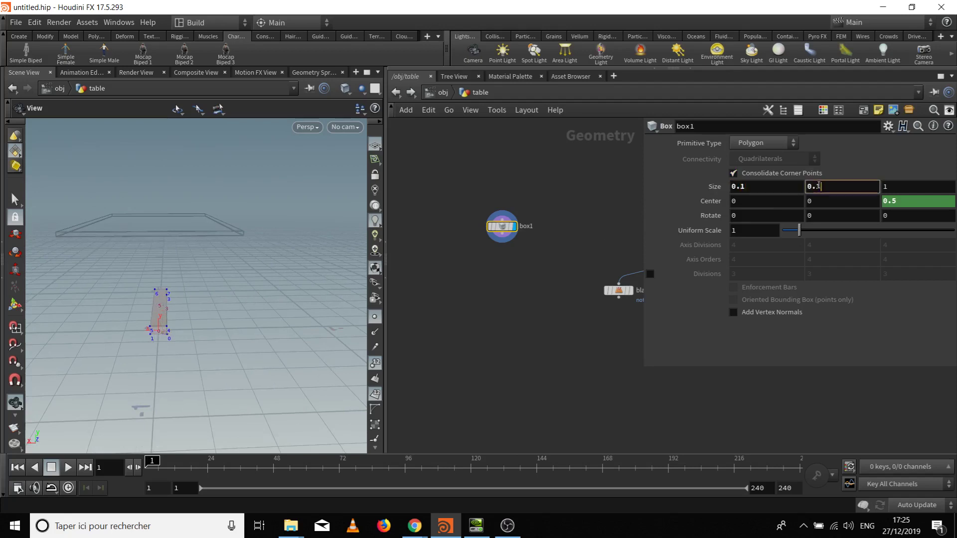
drag(348, 284, 272, 299)
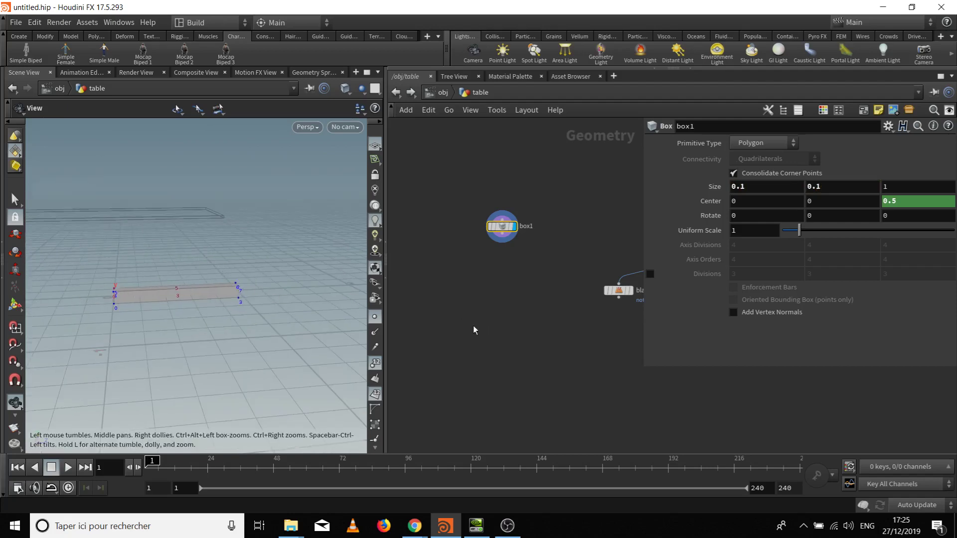
Copy grid1's Y center parameter and paste it as a relative reference into box1's Z size
key(h)
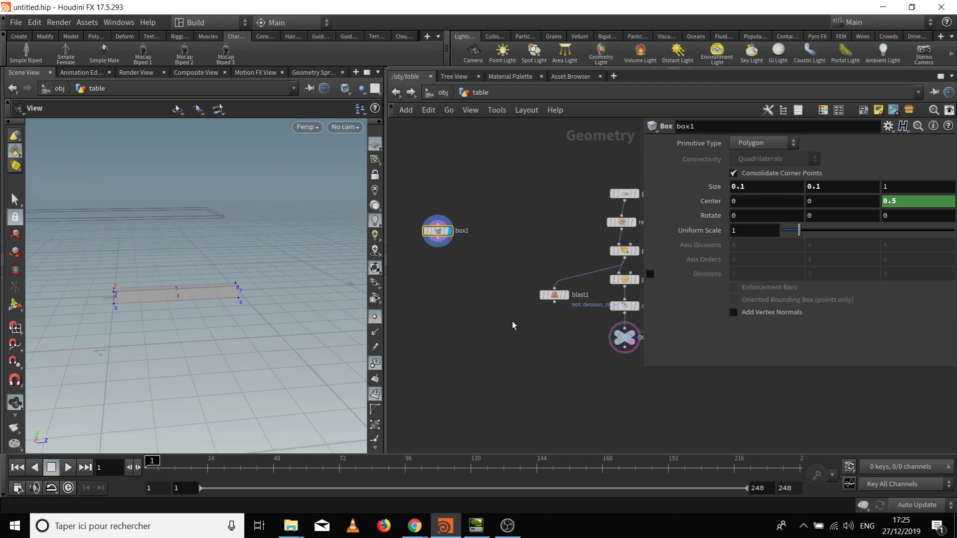
middle_drag(512, 324, 446, 321)
click(559, 193)
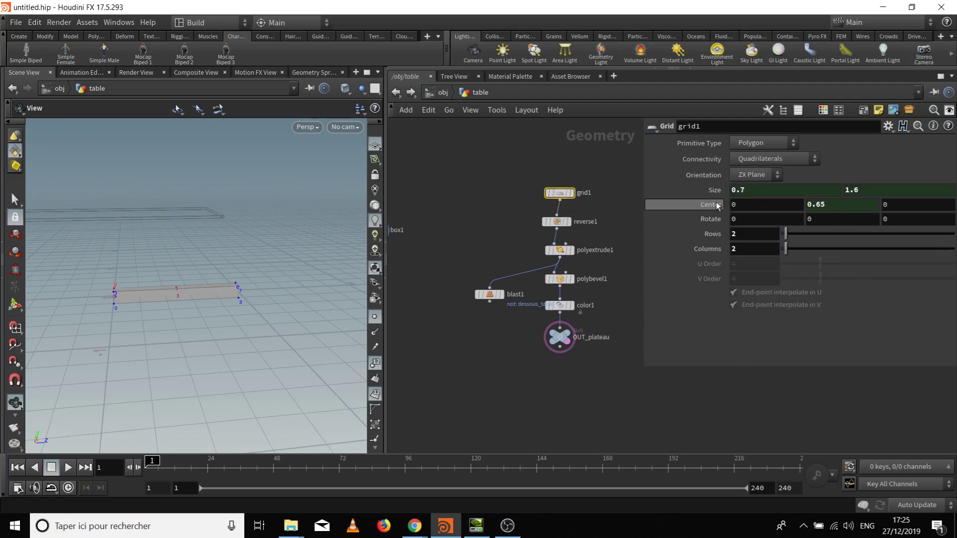
right_click(845, 205)
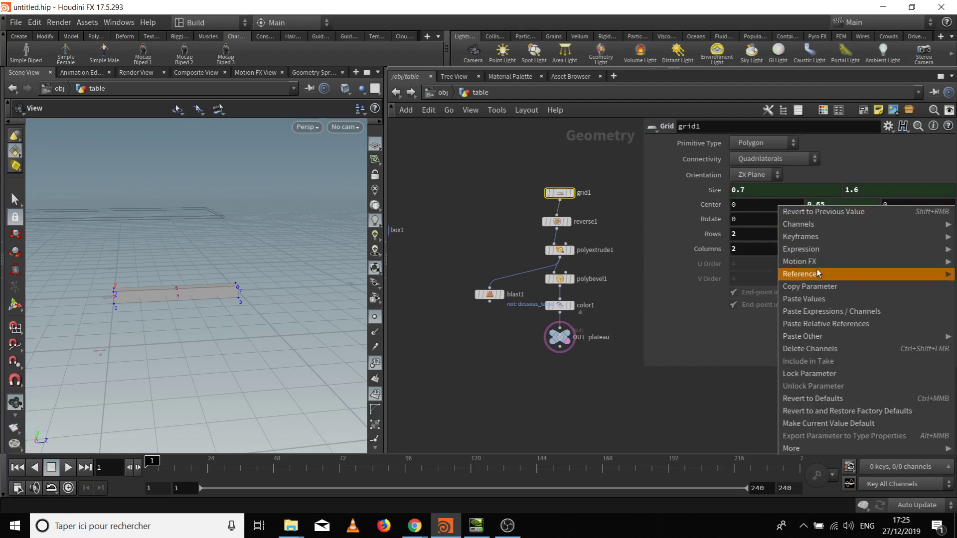
click(820, 286)
middle_drag(491, 342, 582, 360)
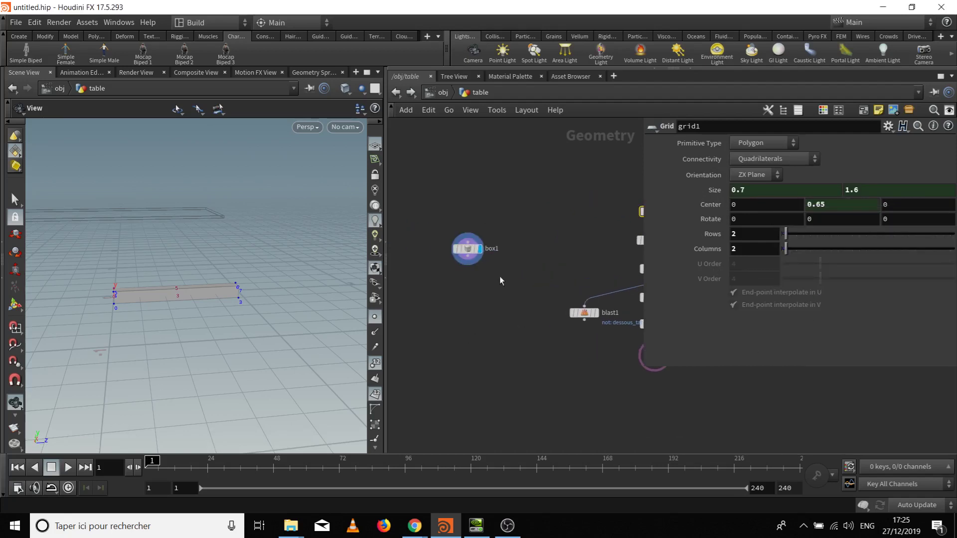
click(468, 248)
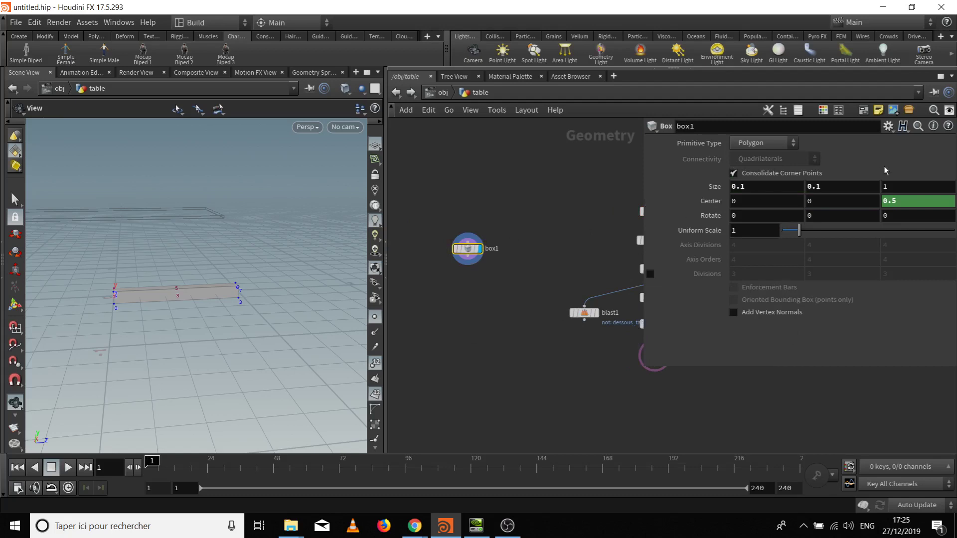
right_click(894, 186)
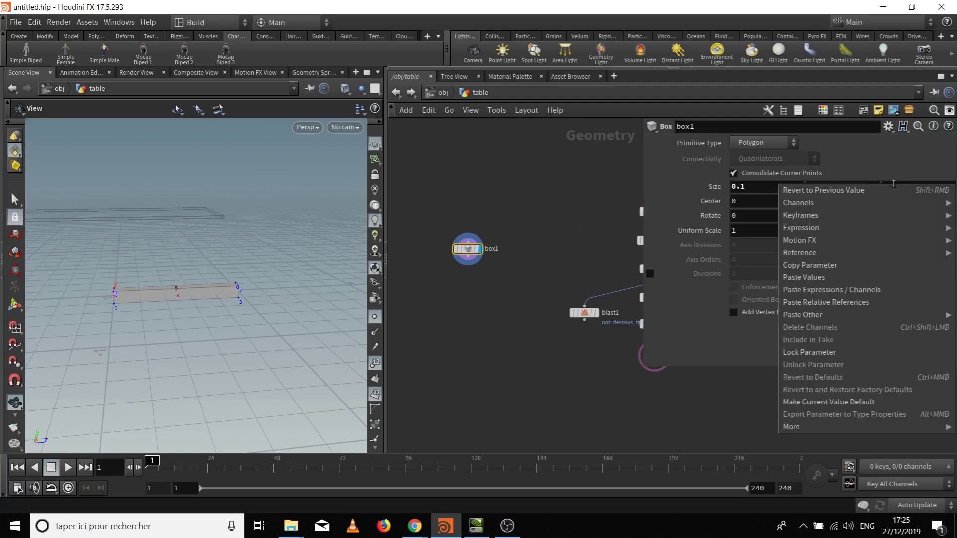
click(871, 303)
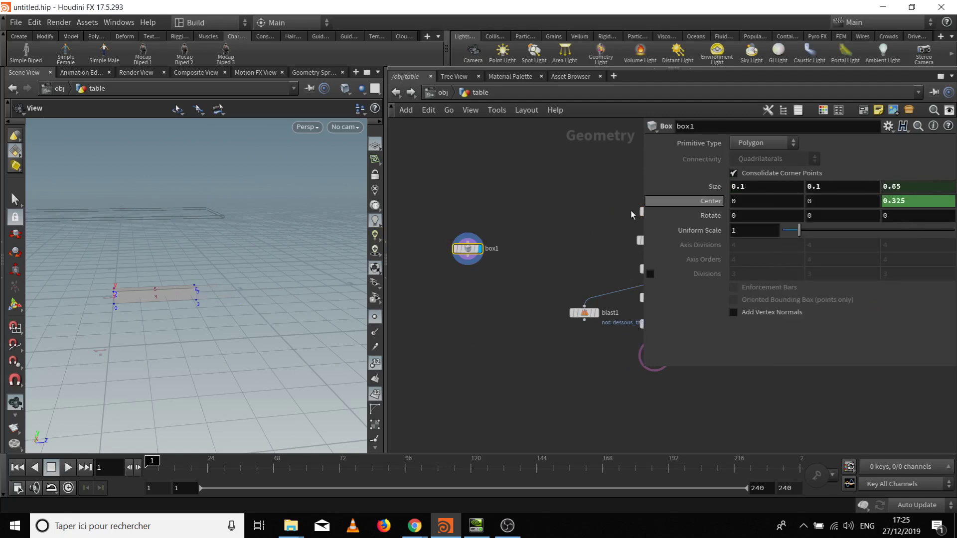
drag(223, 317, 217, 289)
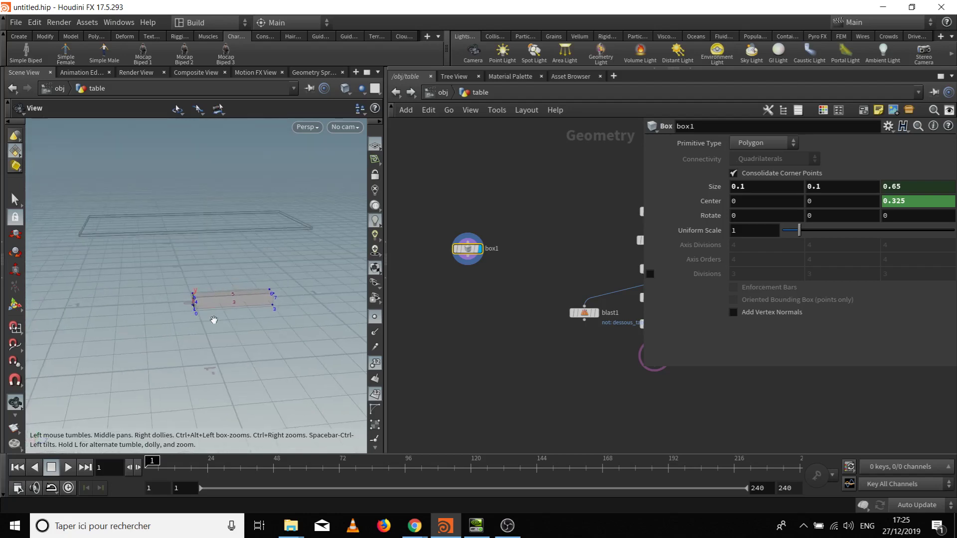
Add a Copy to Points node below box1 and blast1
middle_drag(582, 421, 560, 354)
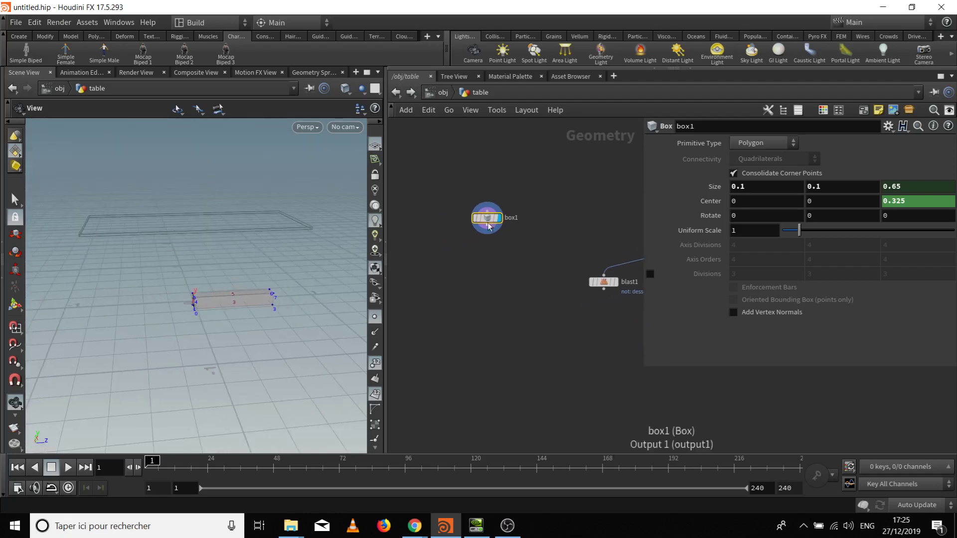
mouse_move(616, 289)
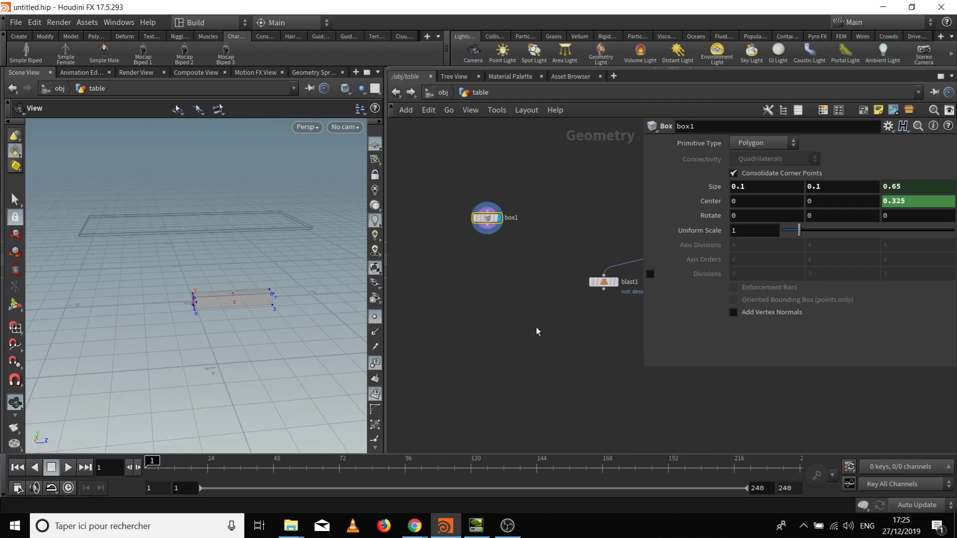
key(Tab)
text(copy)
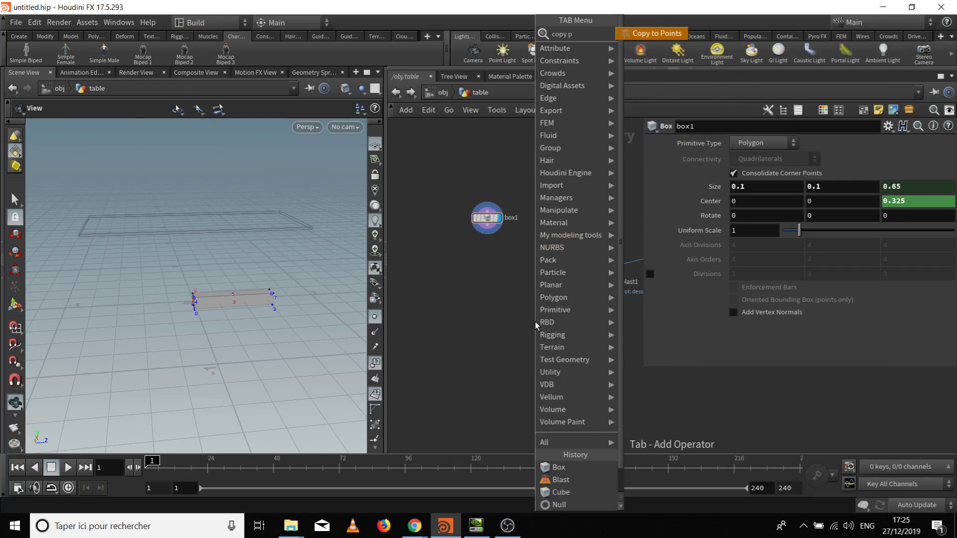
key(Return)
click(535, 321)
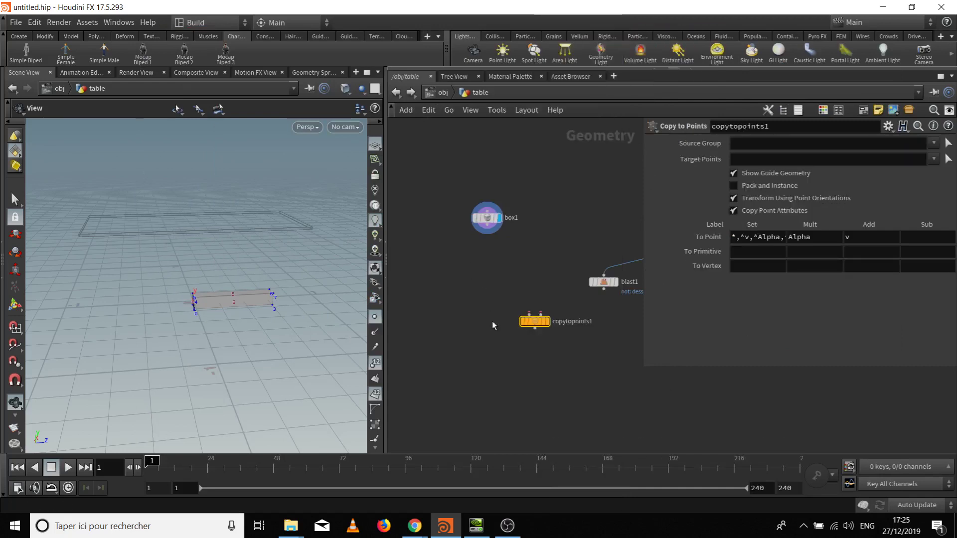
Connect box1 as the geometry to copy and blast1 as the target points of copytopoints1, and display the result
drag(529, 315, 471, 234)
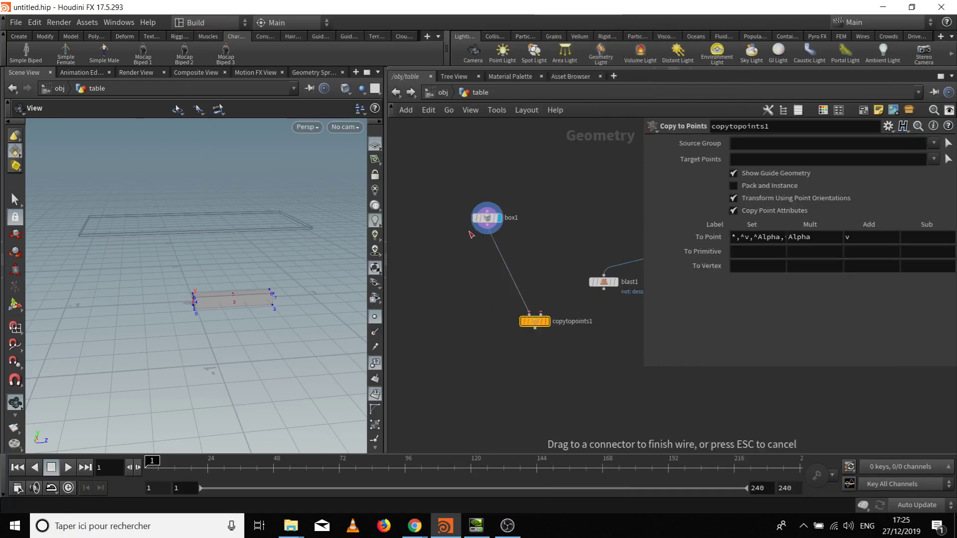
click(471, 233)
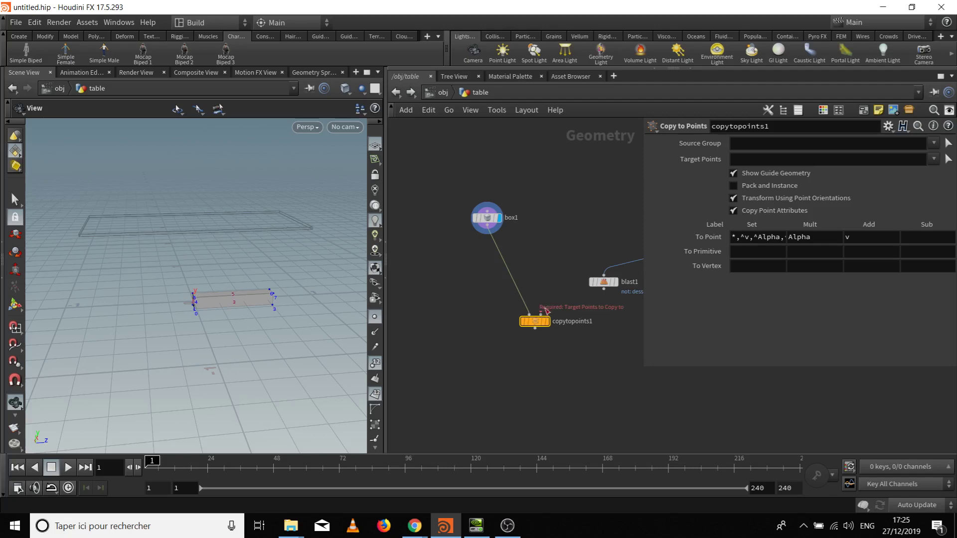
drag(541, 313, 593, 312)
click(548, 324)
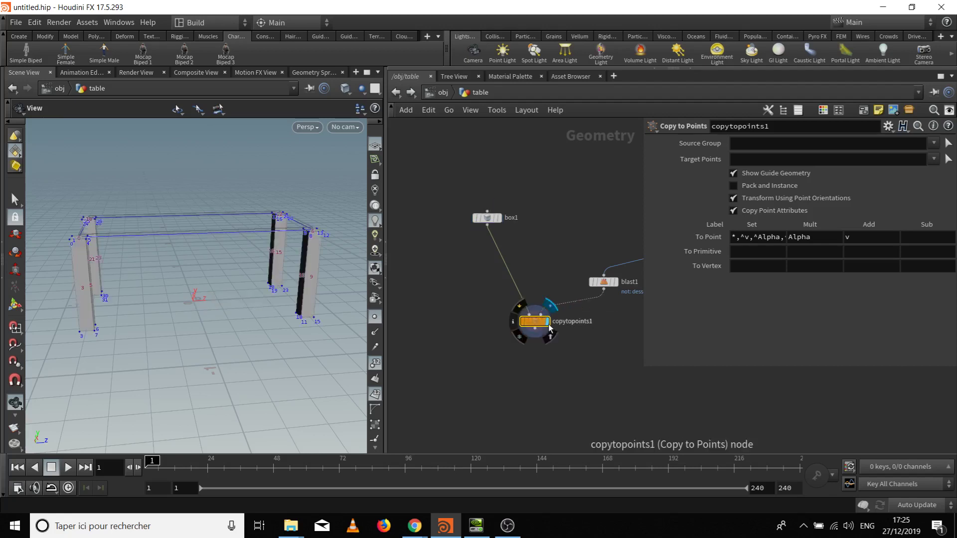
Examine from several angles how the copied legs sit at the tabletop's corners
mouse_move(160, 320)
mouse_down()
mouse_move(181, 301)
mouse_move(178, 316)
mouse_up()
right_drag(178, 316, 214, 324)
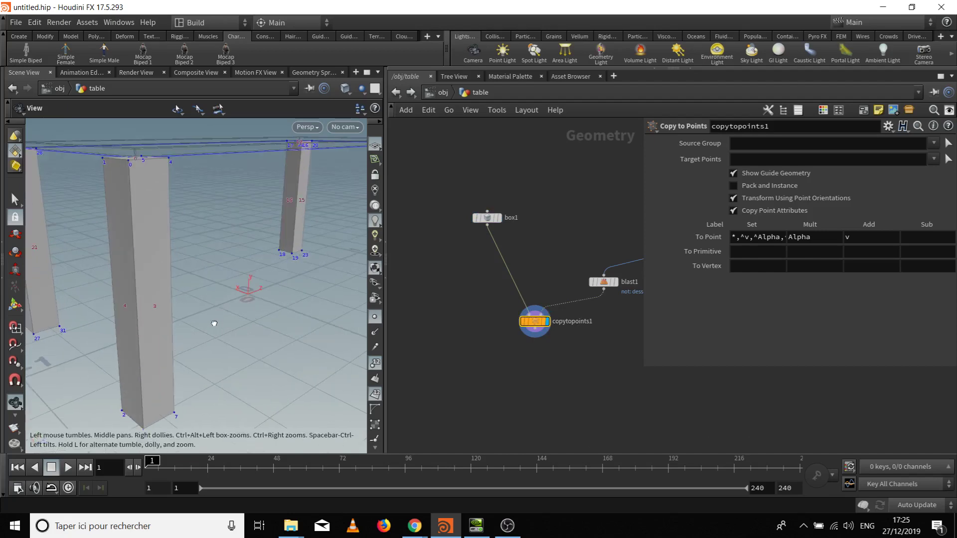
scroll(217, 319, down, 5)
drag(218, 316, 257, 335)
middle_drag(618, 425, 603, 423)
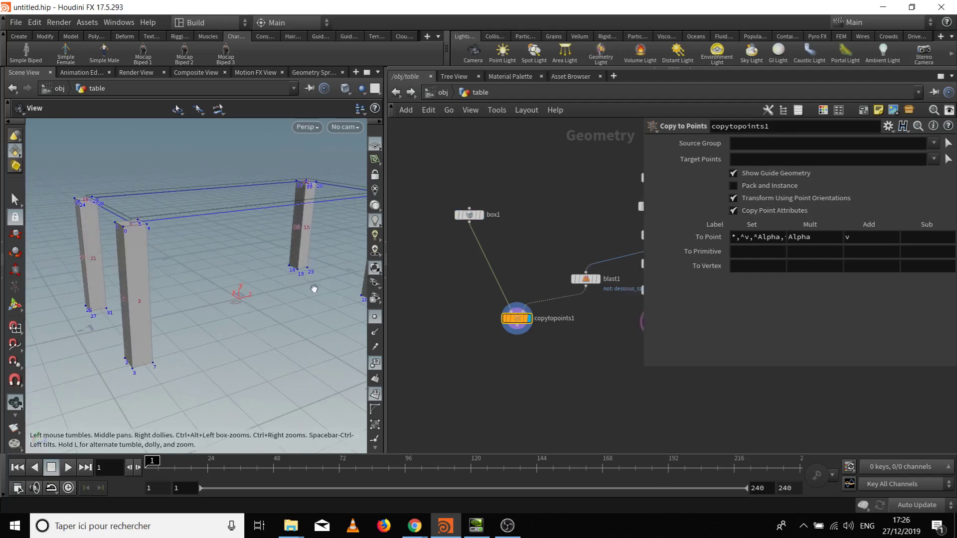
drag(314, 288, 77, 349)
drag(127, 320, 151, 298)
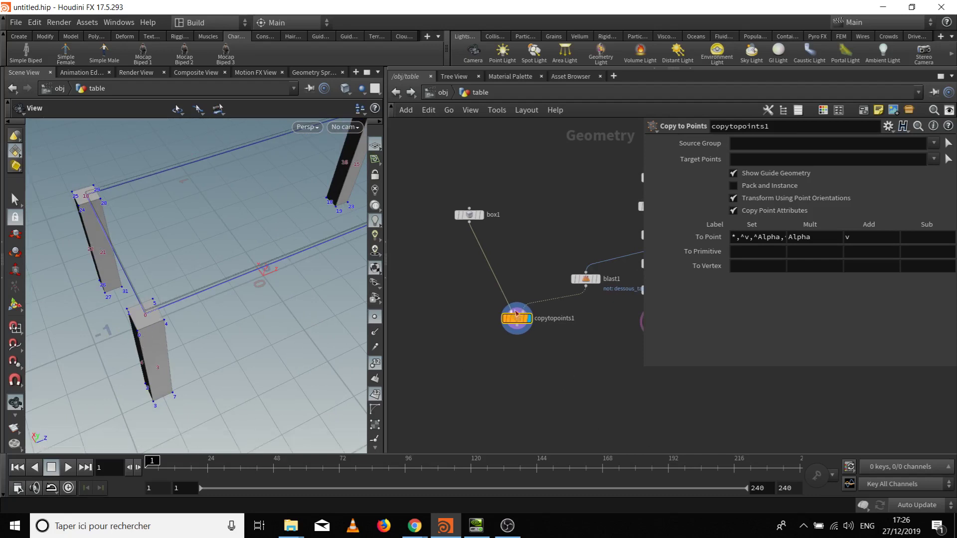
drag(517, 318, 503, 321)
mouse_move(189, 297)
mouse_down()
mouse_move(209, 289)
mouse_move(175, 319)
mouse_move(177, 301)
mouse_up()
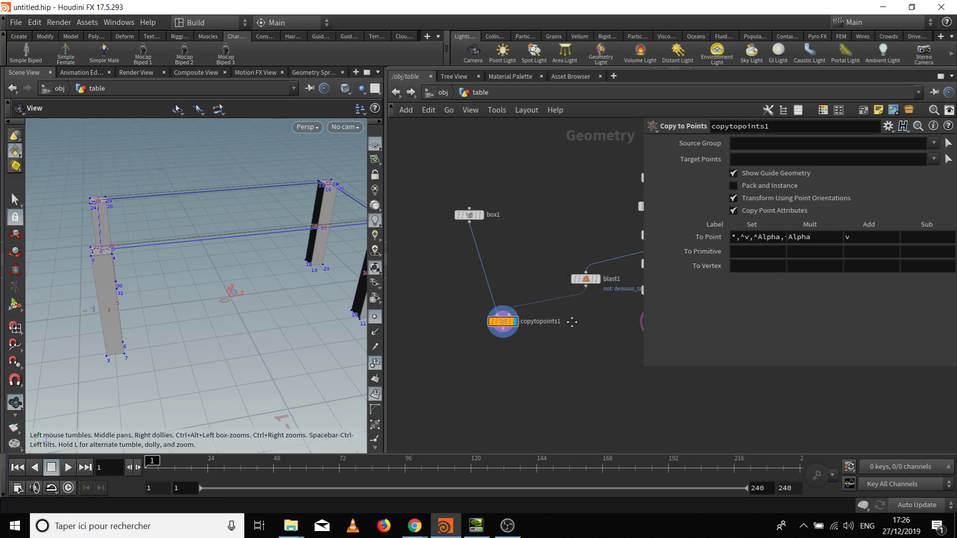
Insert a Transform node on the connection between blast1 and copytopoints1
middle_drag(572, 321, 566, 321)
key(Tab)
text(tr)
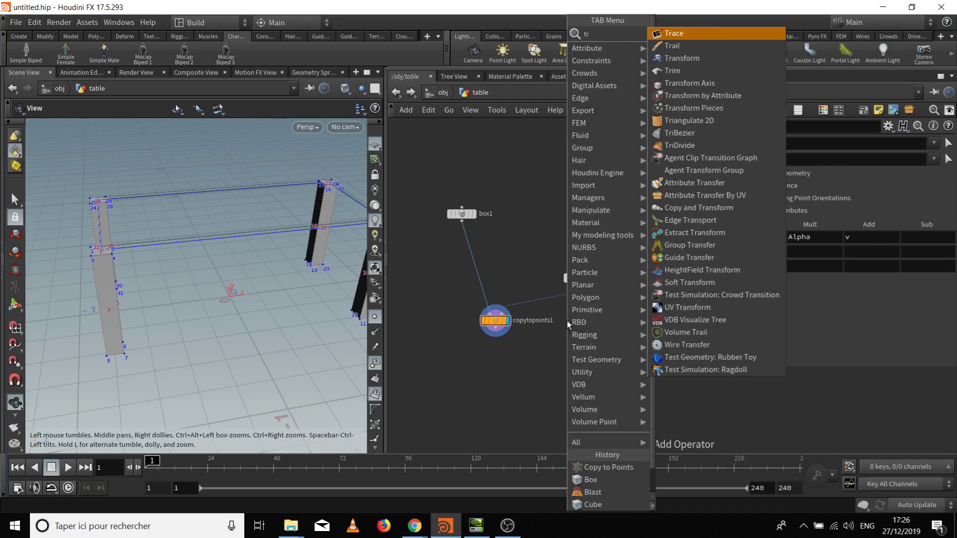
key(Return)
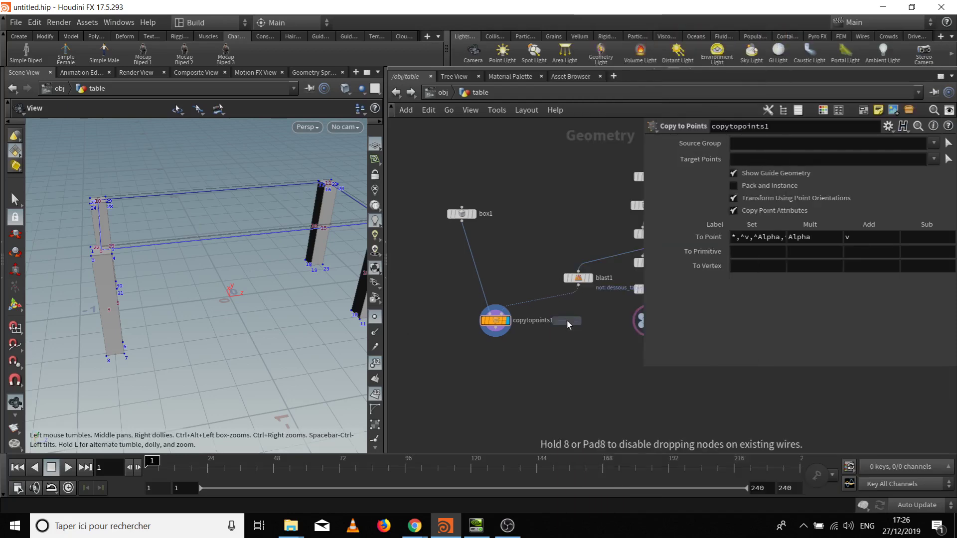
click(559, 302)
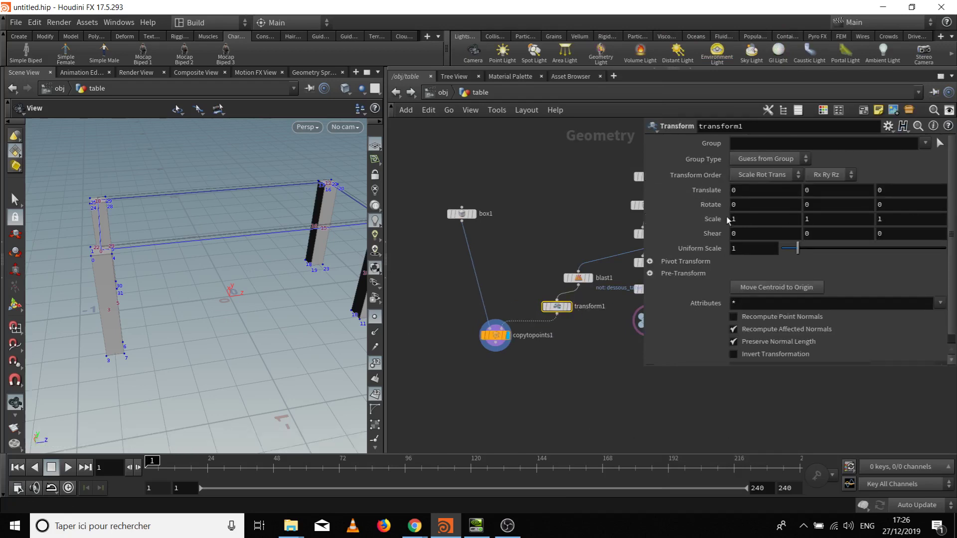
Set transform1's X and Z scale to 0.7 to move the legs inward from the tabletop's corners
key(BackSpace)
text(.7)
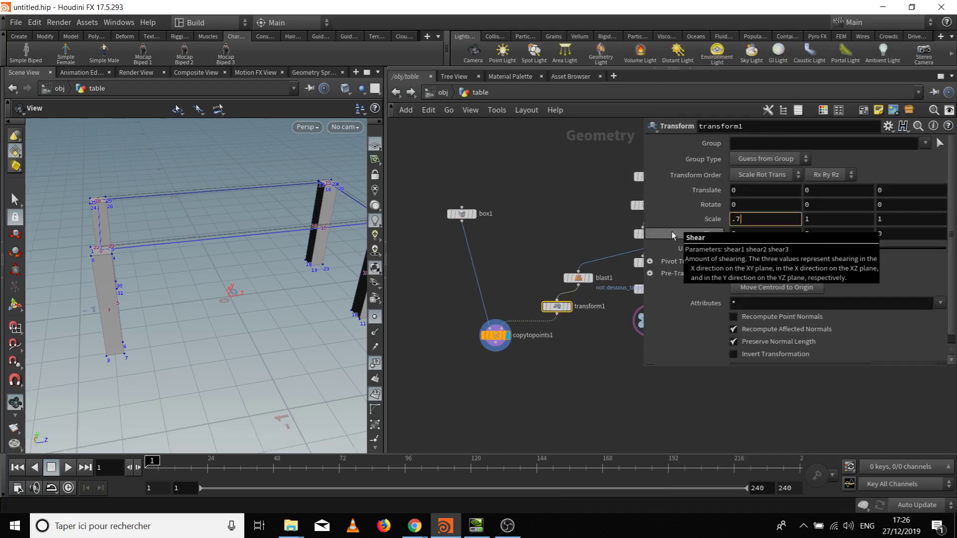
key(Tab)
key(Tab)
text(.7)
key(Return)
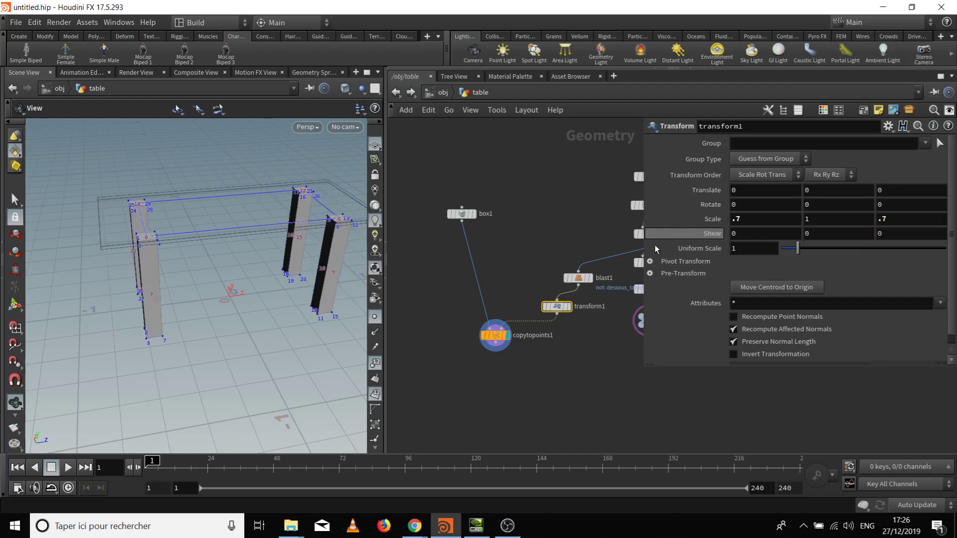
drag(188, 302, 194, 338)
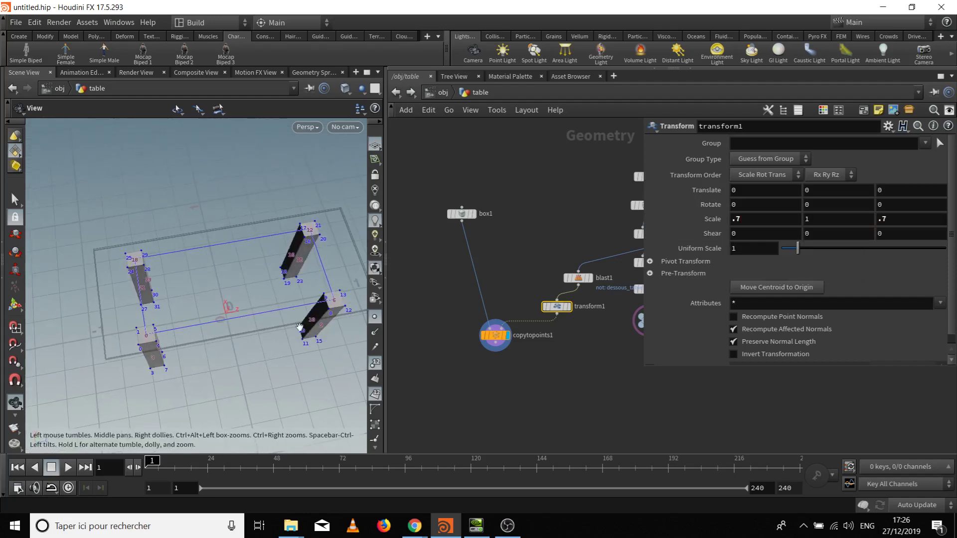
drag(300, 328, 298, 305)
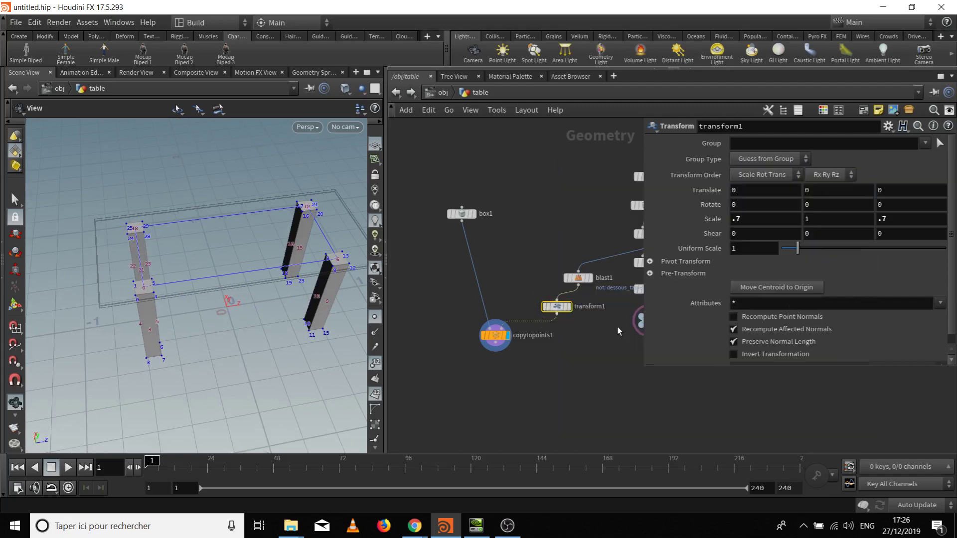
Delete transform1 from between blast1 and copytopoints1
key(h)
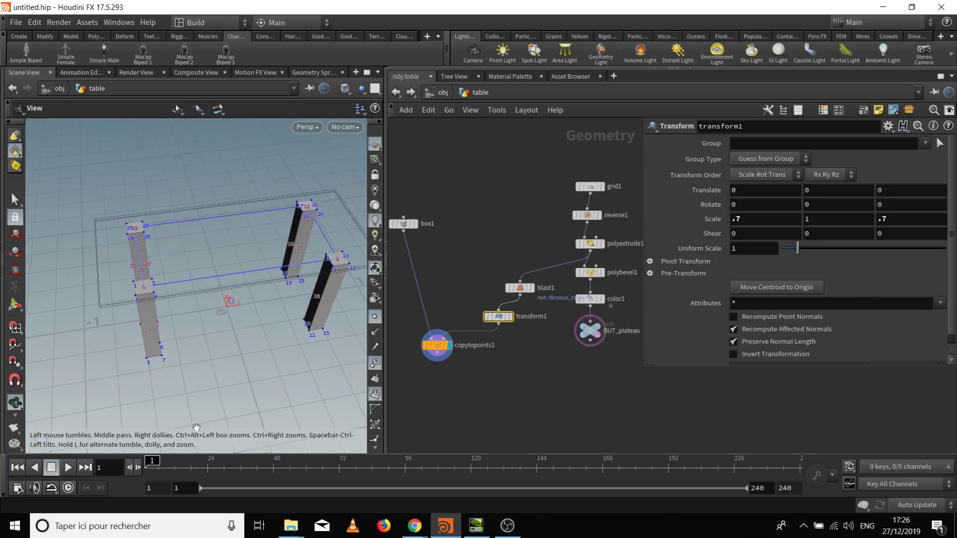
drag(229, 346, 148, 299)
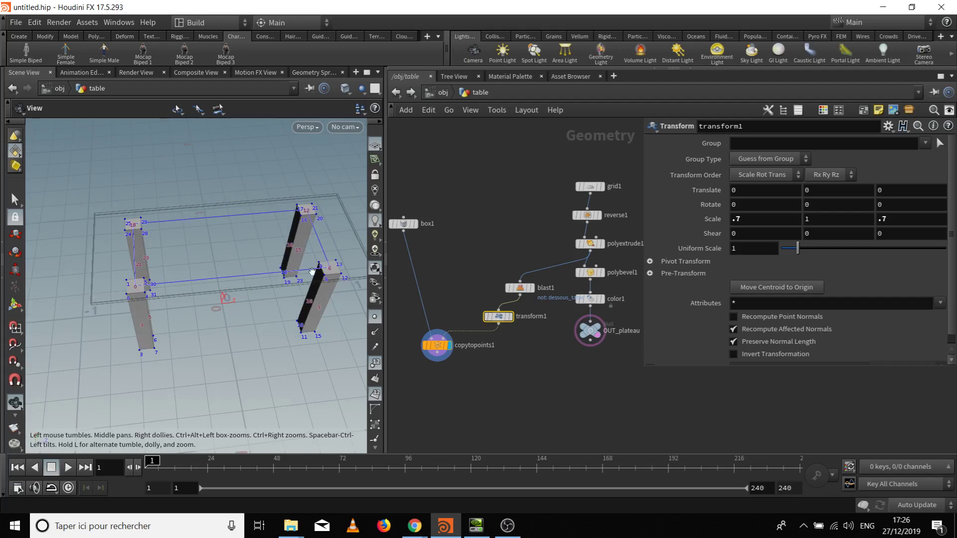
drag(312, 271, 307, 320)
drag(238, 367, 128, 347)
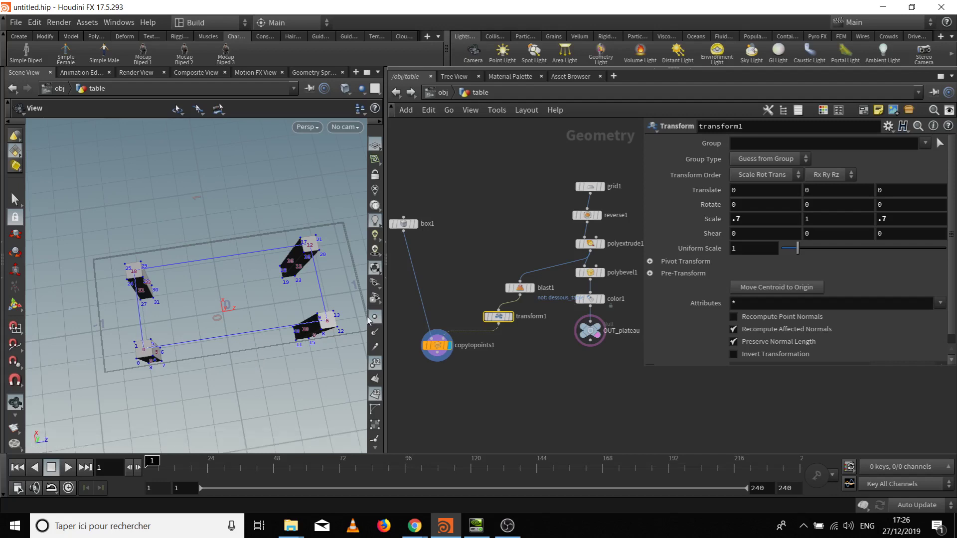
mouse_move(503, 317)
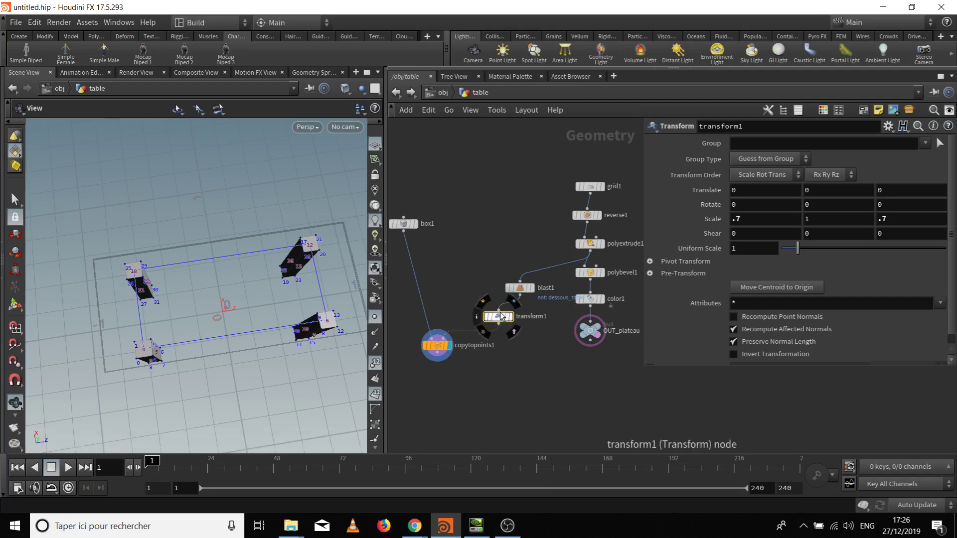
key(Delete)
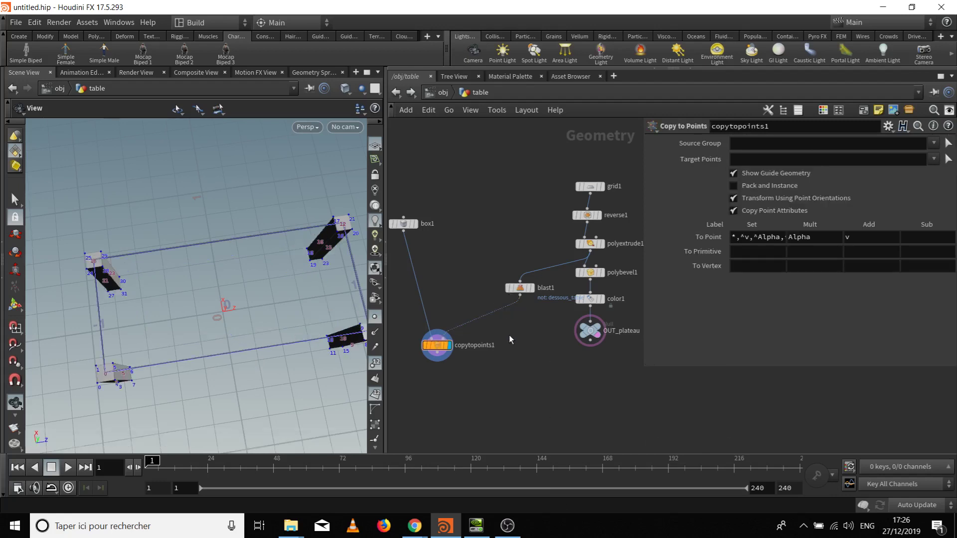
Display blast1, insert a PolyExpand2D node on its connection to copytopoints1, and display the new node's result
click(534, 292)
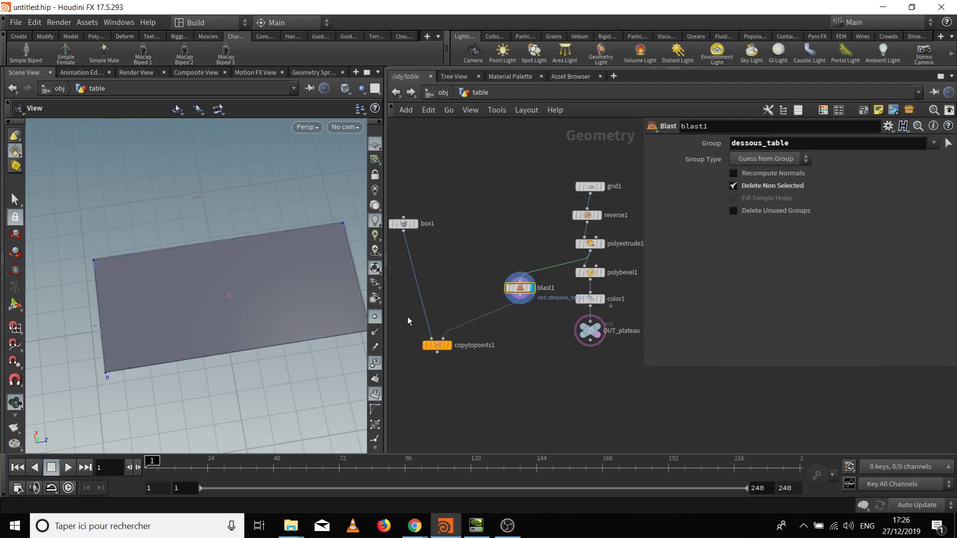
drag(319, 329, 274, 338)
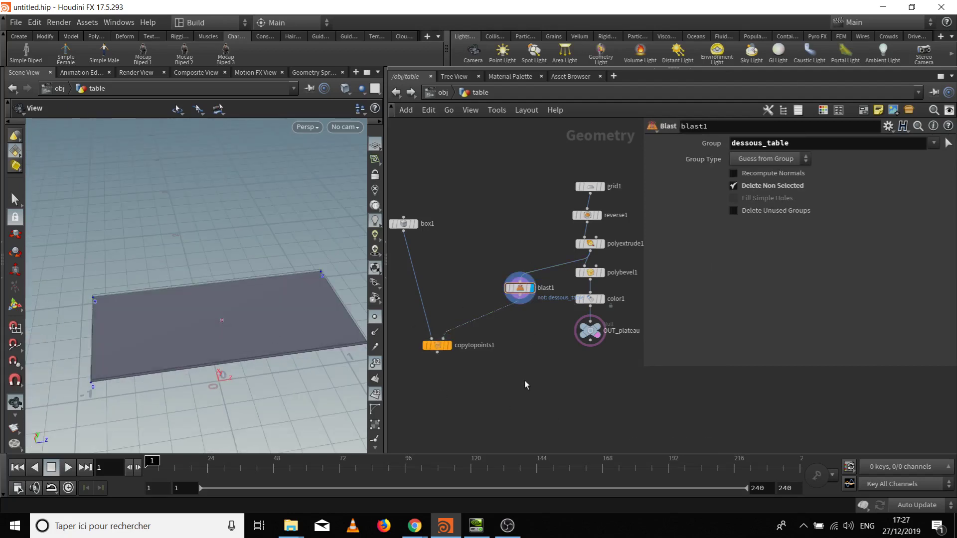
key(Tab)
text(polye)
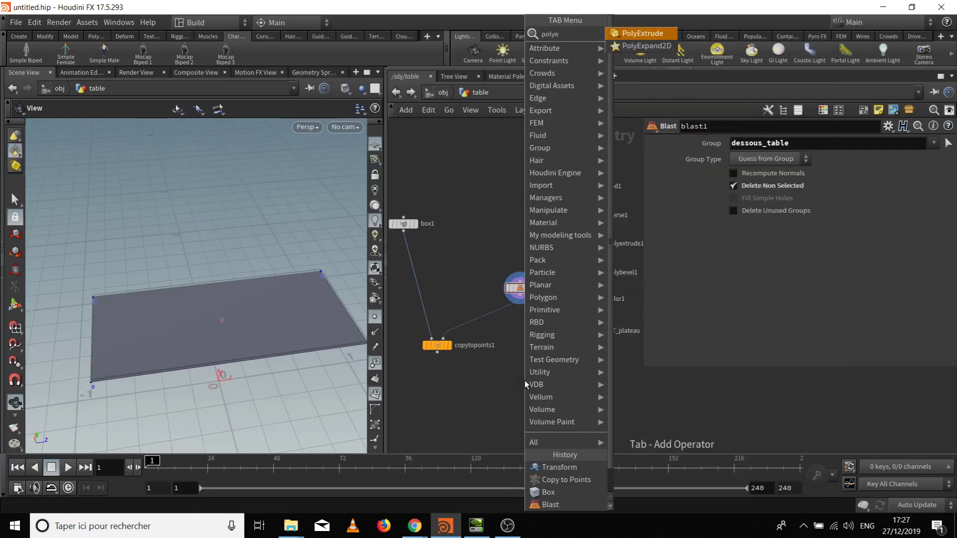
text(x)
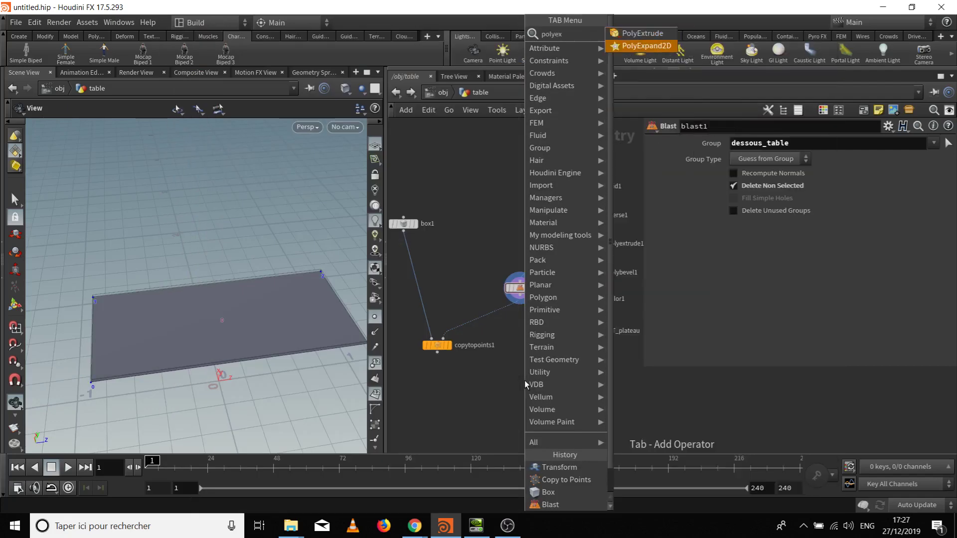
key(Return)
click(501, 319)
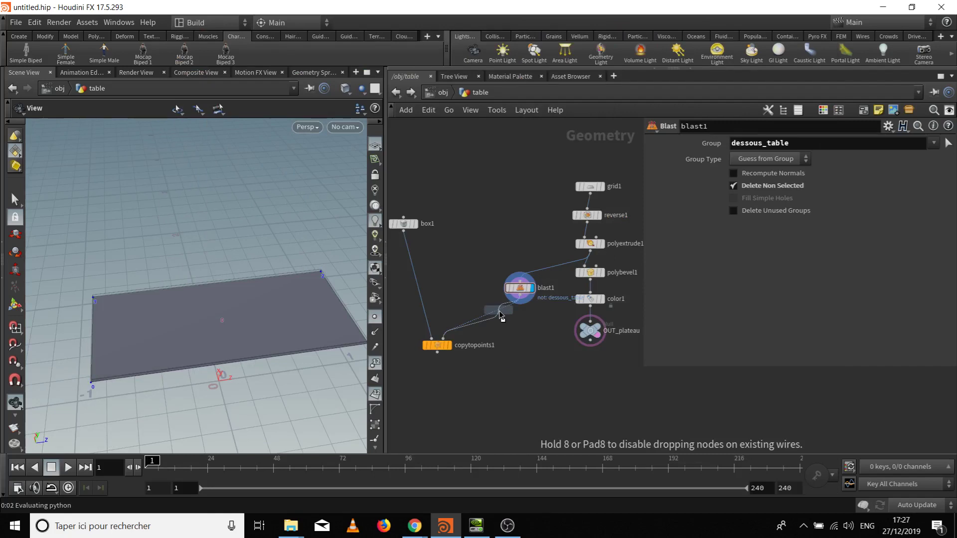
click(511, 317)
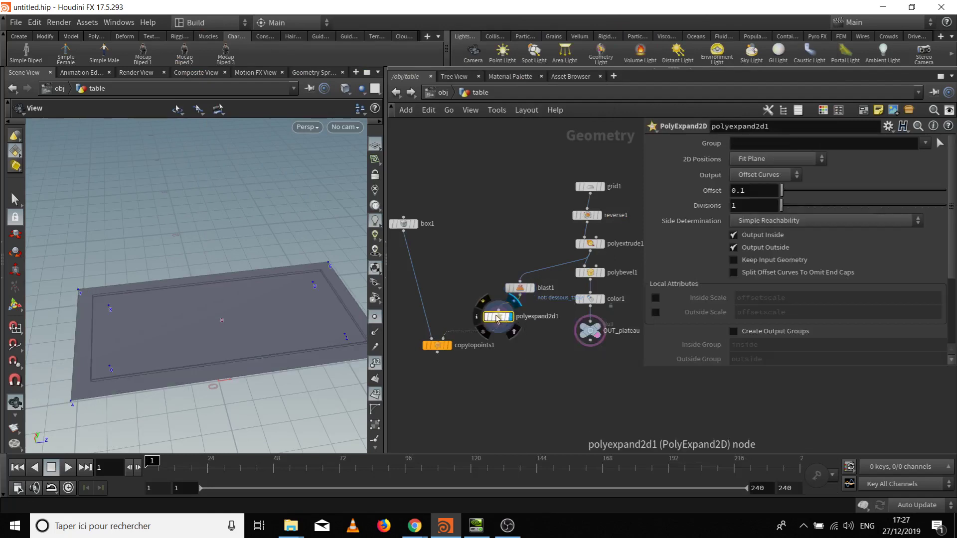
Compare the outputs of blast1 and polyexpand2d1 from below and from the side, examining the inner and outer offset outlines
drag(225, 284, 120, 218)
click(531, 287)
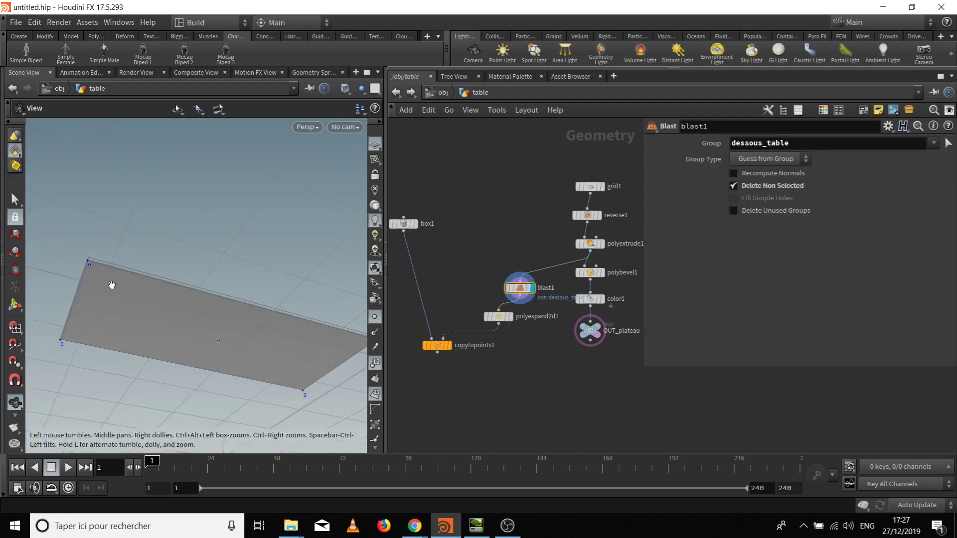
click(508, 317)
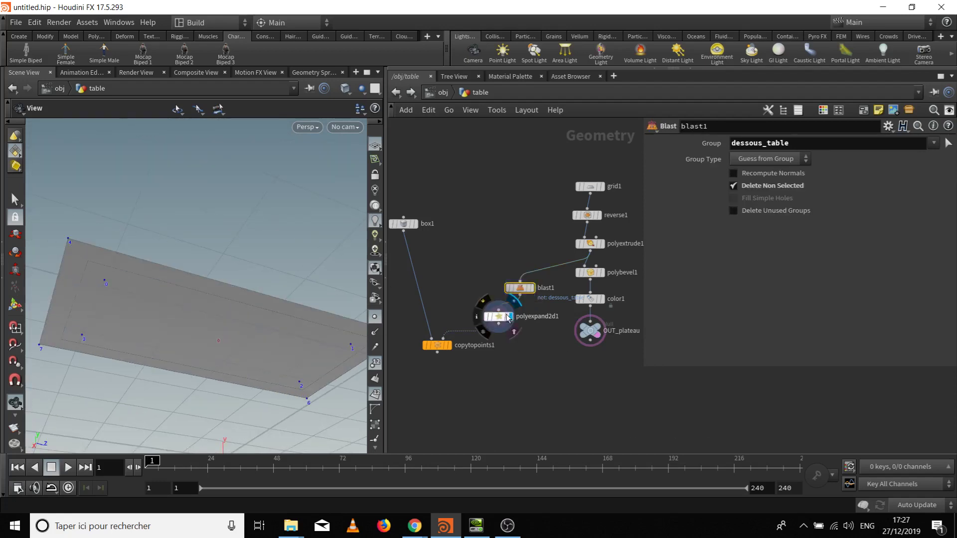
drag(256, 349, 170, 343)
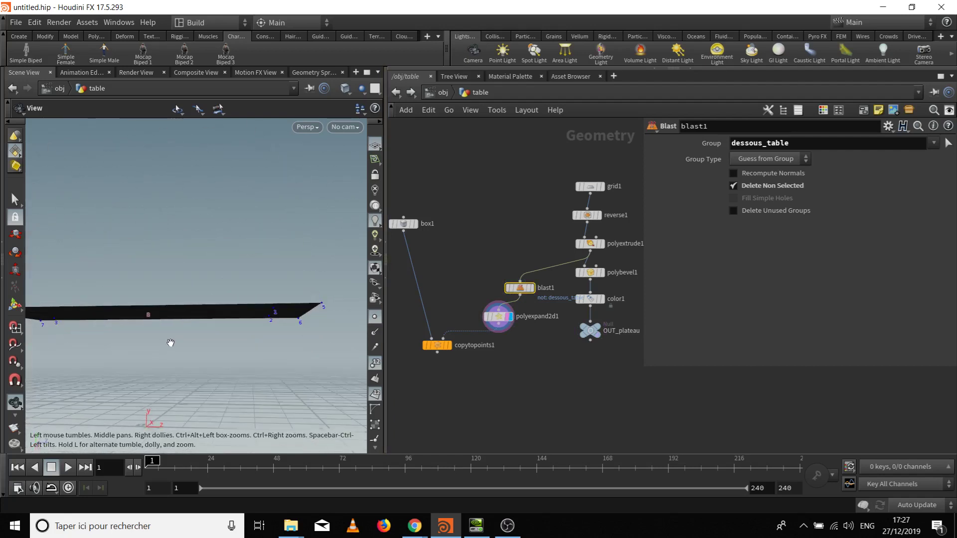
click(345, 89)
click(382, 188)
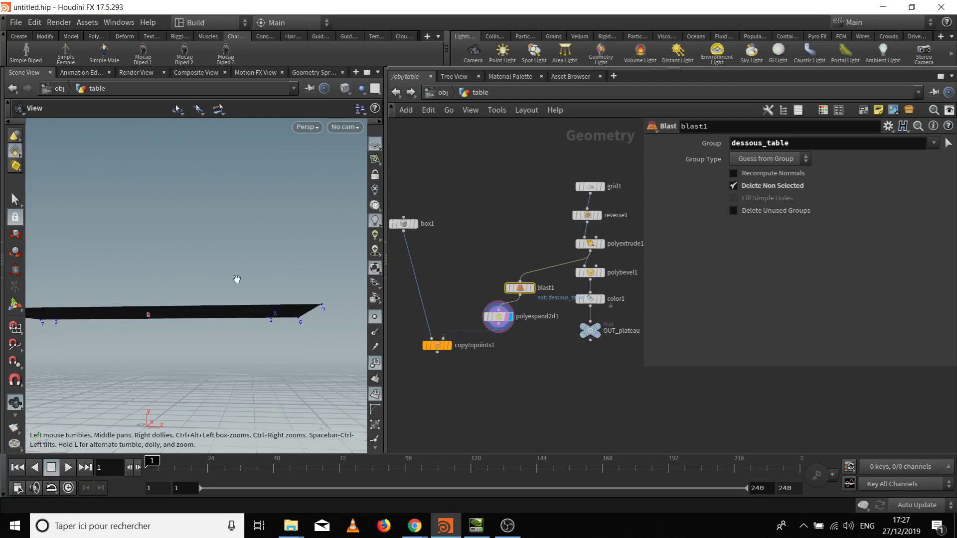
mouse_move(236, 279)
mouse_down()
mouse_move(280, 231)
mouse_move(260, 281)
mouse_up()
scroll(257, 287, up, 3)
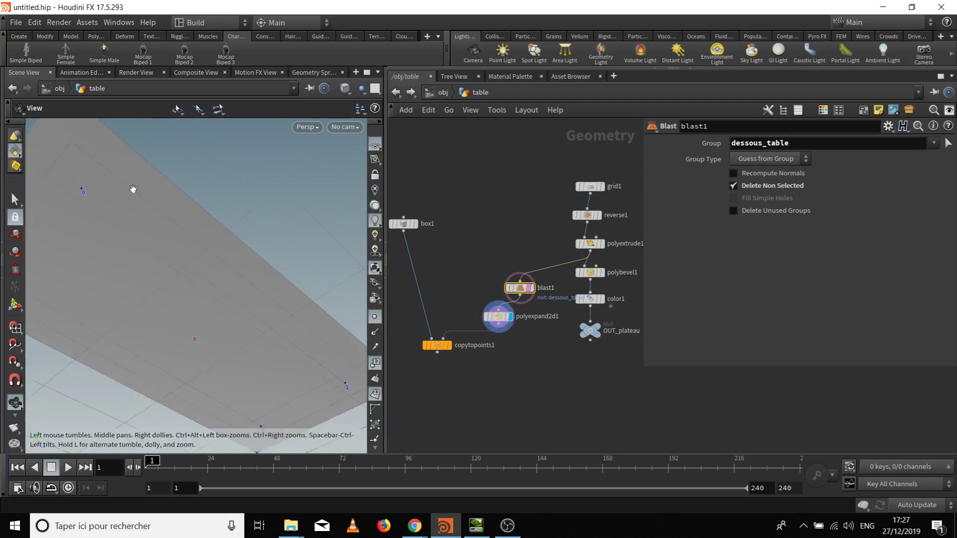
drag(196, 263, 234, 314)
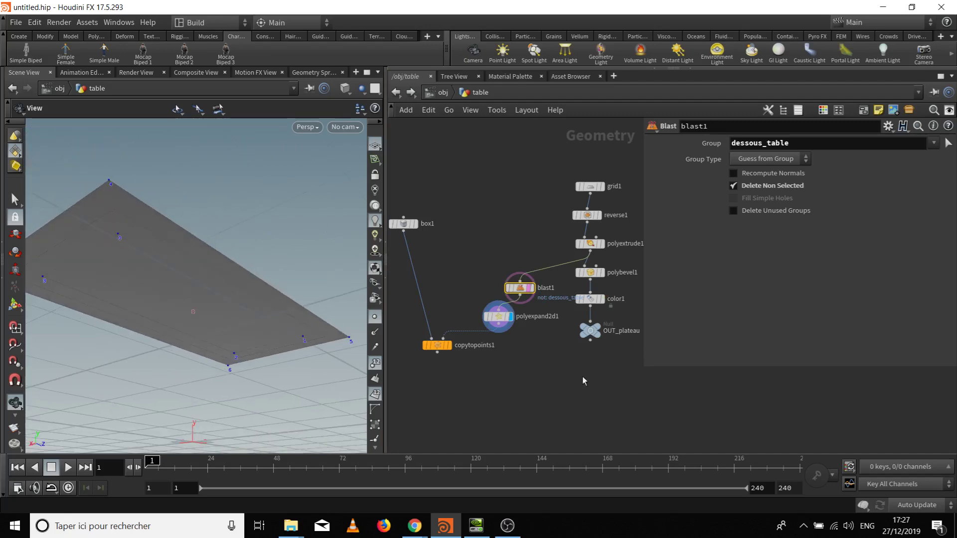
Turn off Output Outside on polyexpand2d1 to keep only the inward offset of the underside face
click(498, 316)
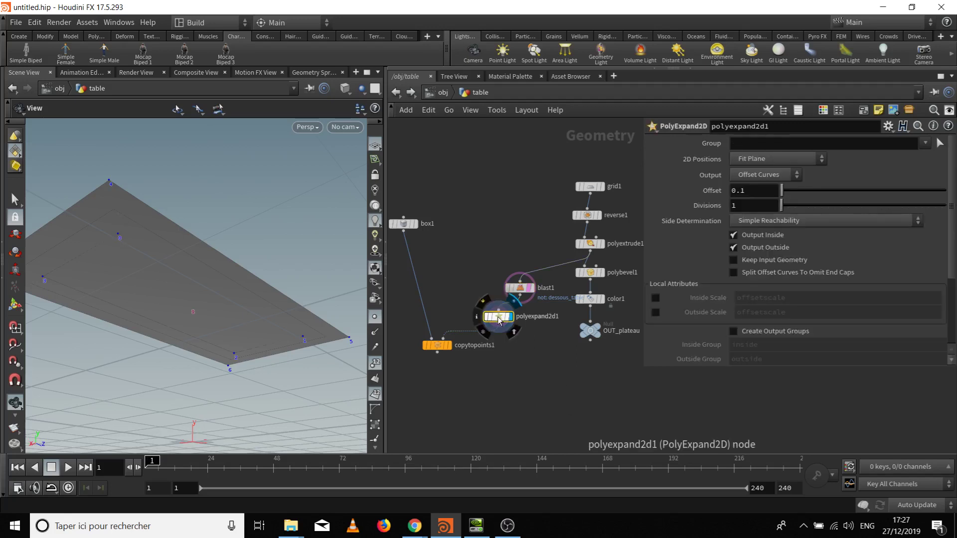
click(734, 248)
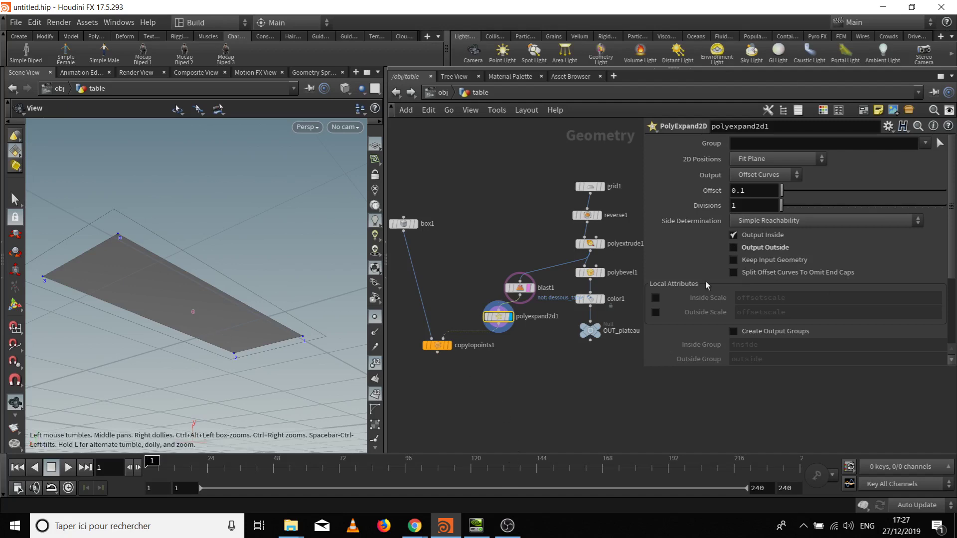
drag(178, 246, 165, 305)
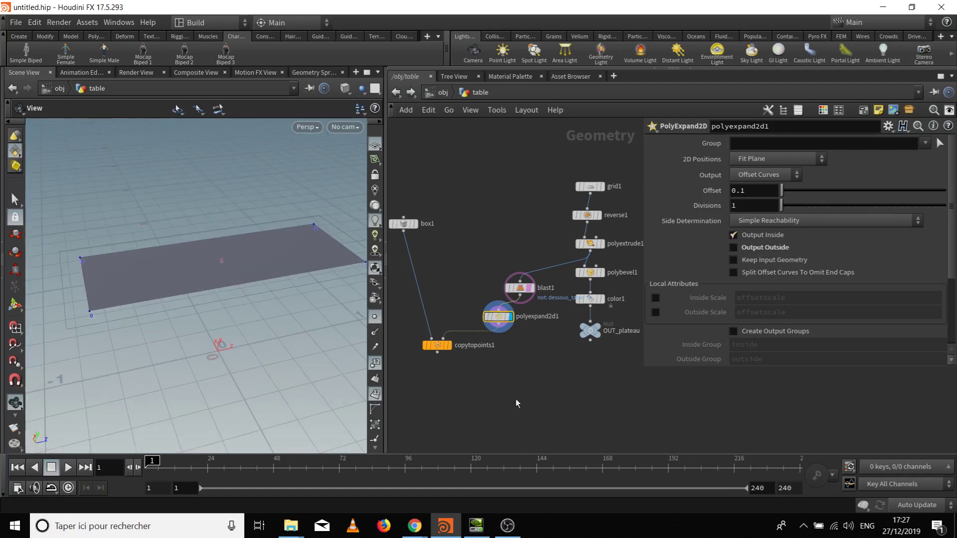
Add a Null node fed by copytopoints1 and name it OUT_pieds
middle_drag(517, 403, 520, 388)
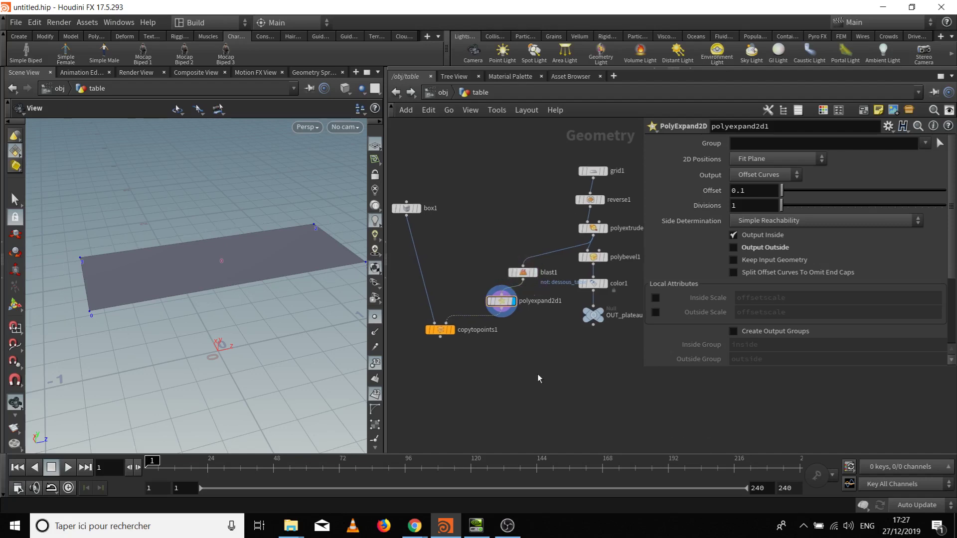
key(Tab)
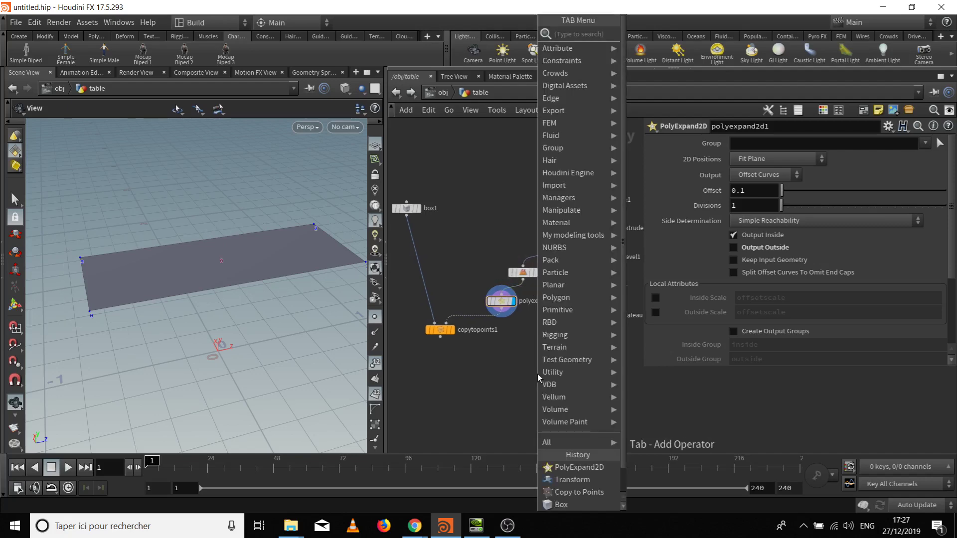
text(null)
key(Return)
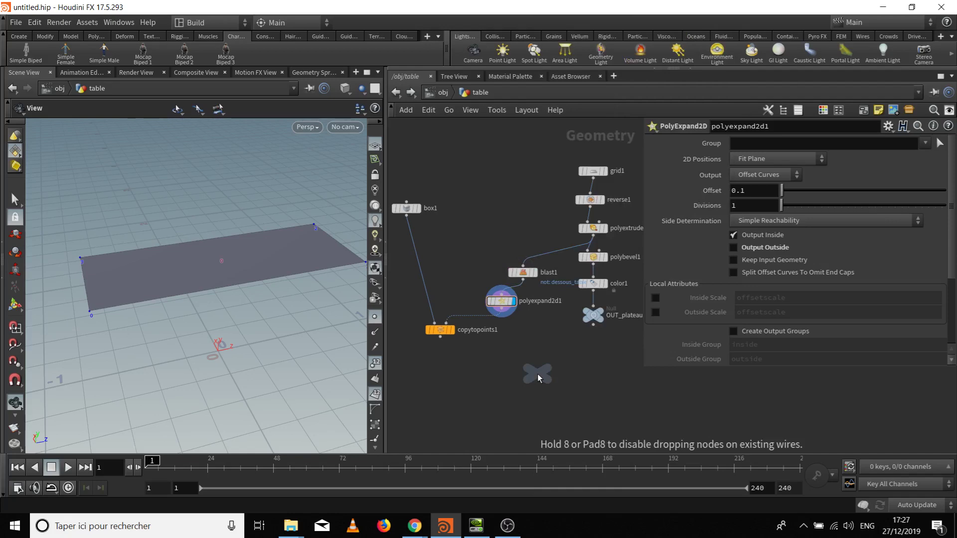
click(443, 388)
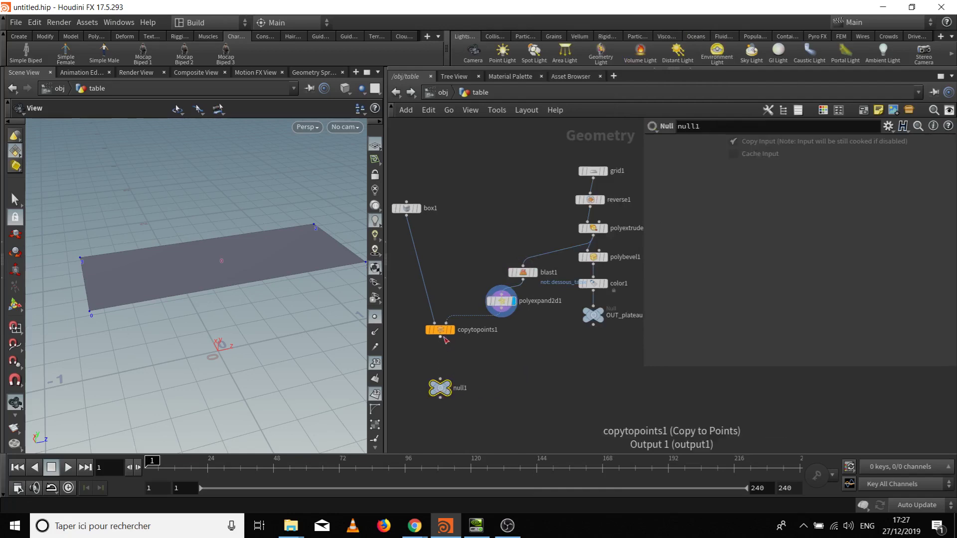
double_click(464, 391)
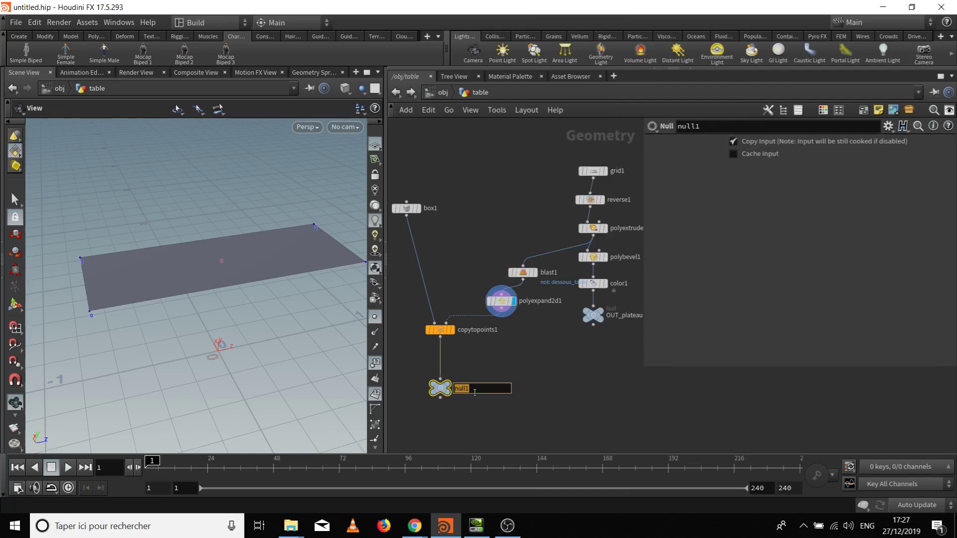
text(OUT_pieds)
key(Return)
Add a Merge node combining OUT_pieds and OUT_plateau, and display the merged table
key(h)
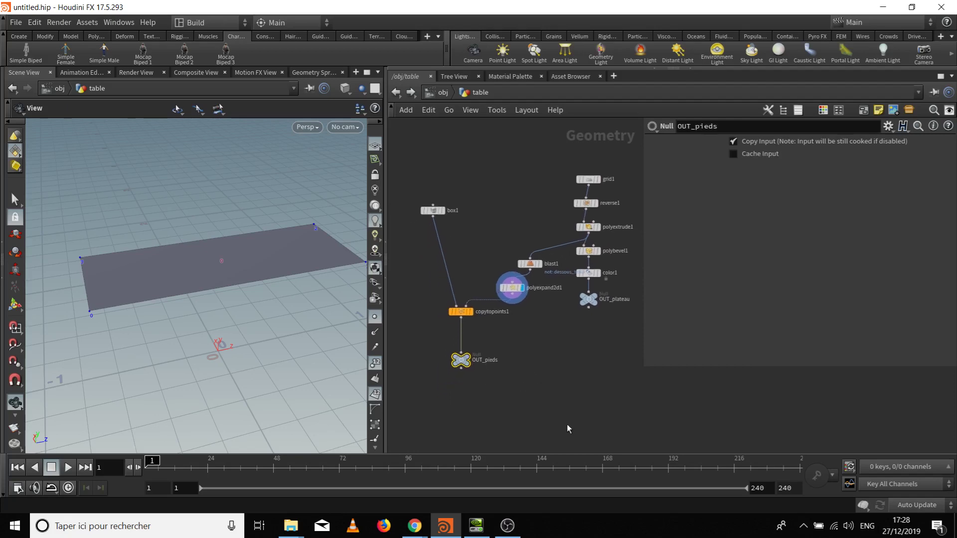
key(Tab)
text(merge)
key(Return)
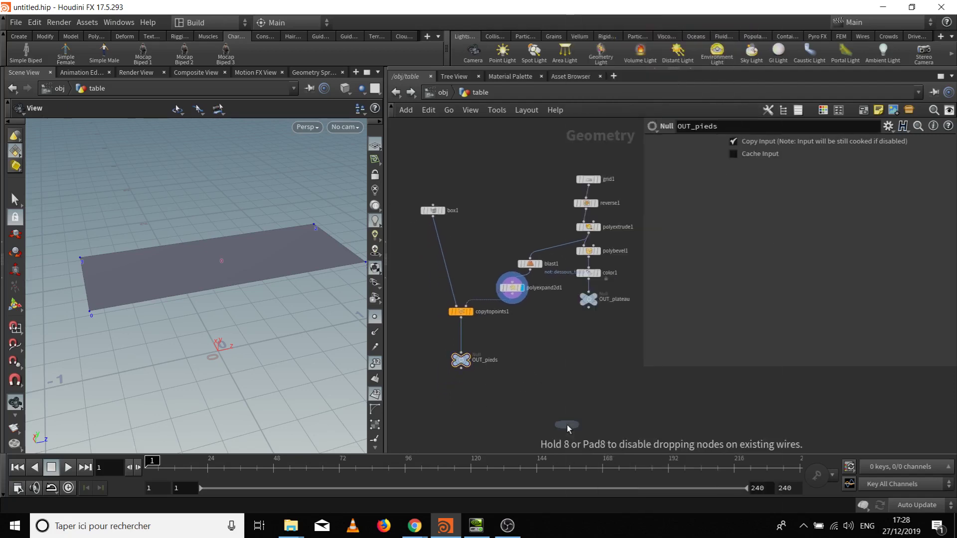
click(546, 420)
drag(461, 369, 545, 415)
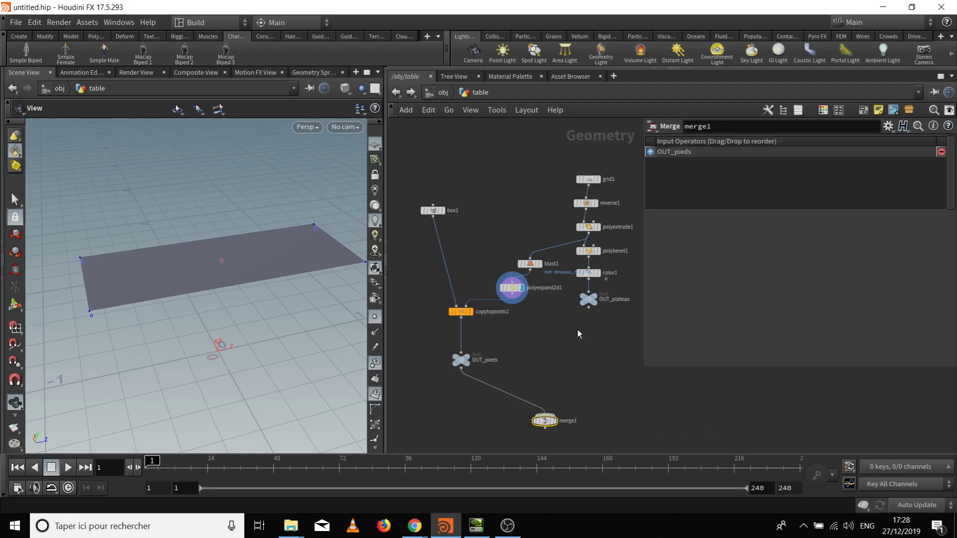
drag(589, 308, 545, 415)
middle_drag(617, 378, 551, 337)
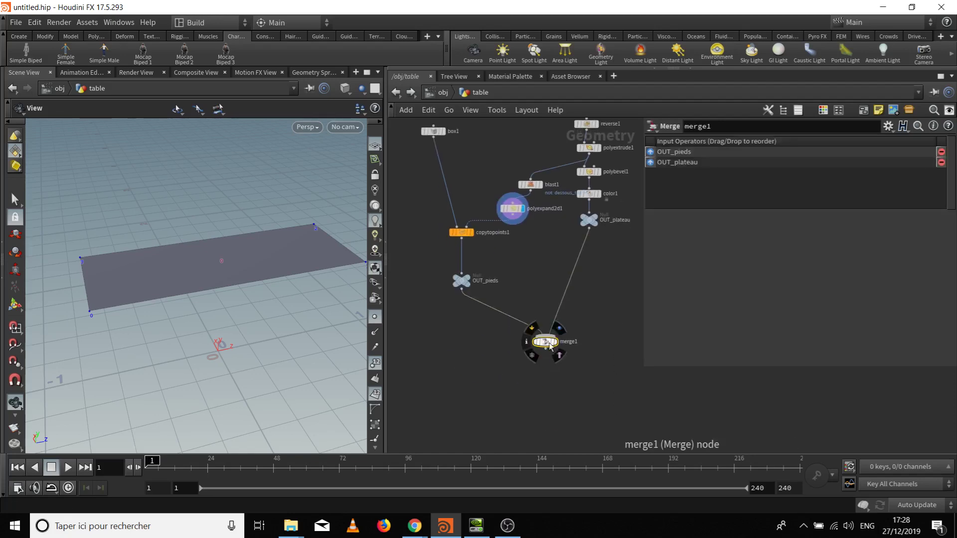
click(558, 342)
drag(245, 376, 241, 342)
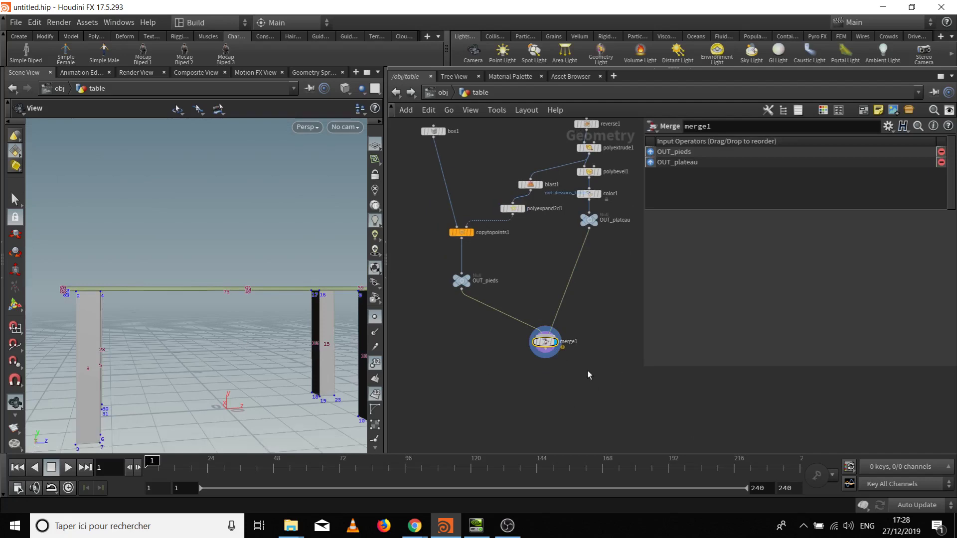
Add a Null node after merge1, name it OUT_table, and view the complete table from an angle
middle_drag(555, 387, 562, 380)
key(Tab)
text(nu)
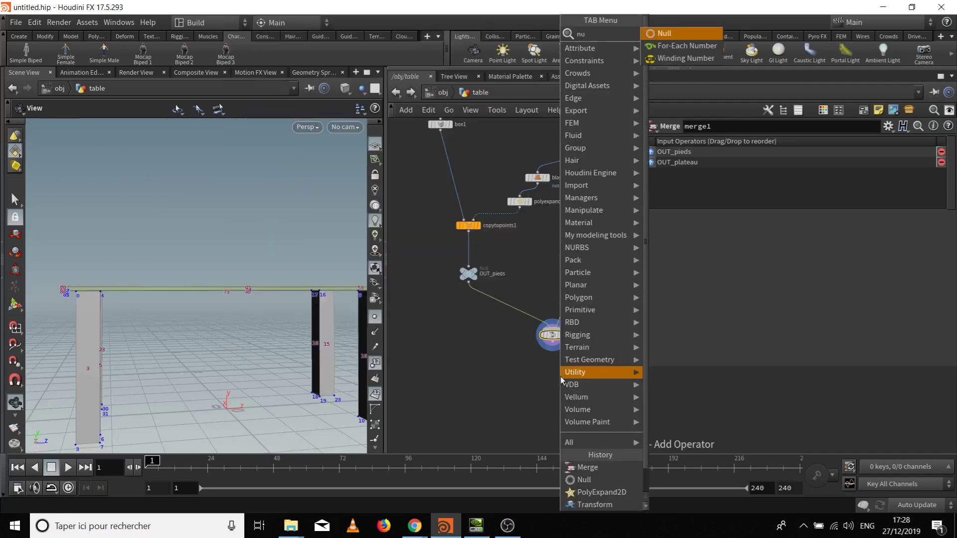
key(Return)
click(560, 376)
double_click(571, 362)
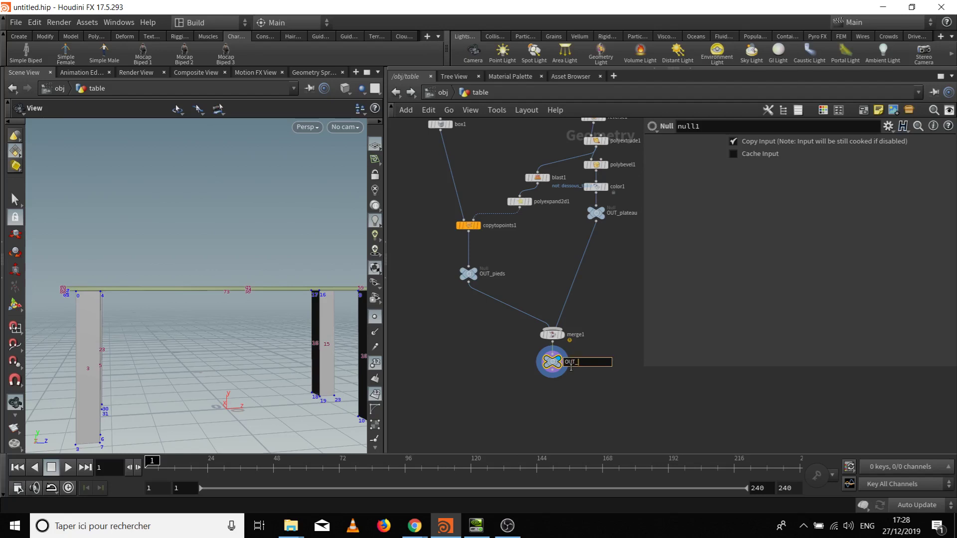
key(Return)
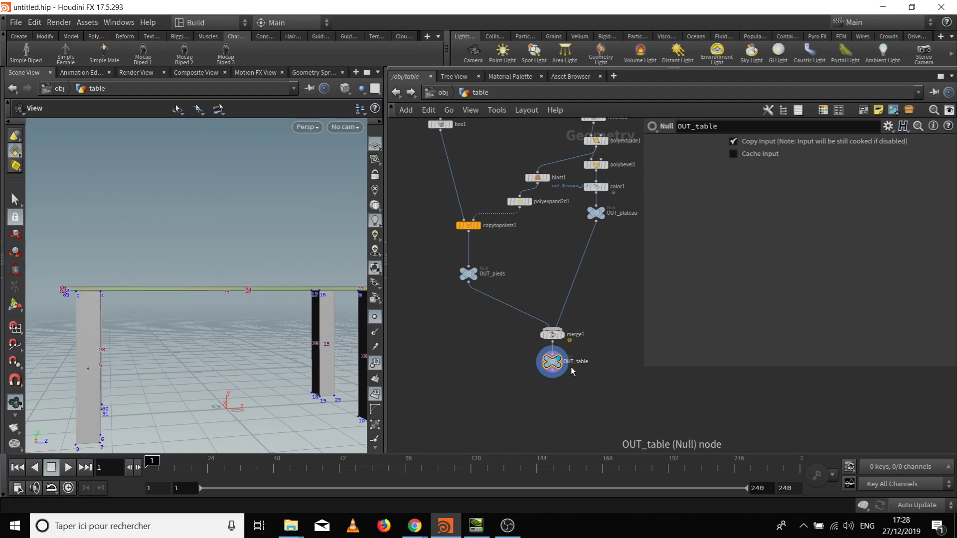
drag(243, 309, 351, 323)
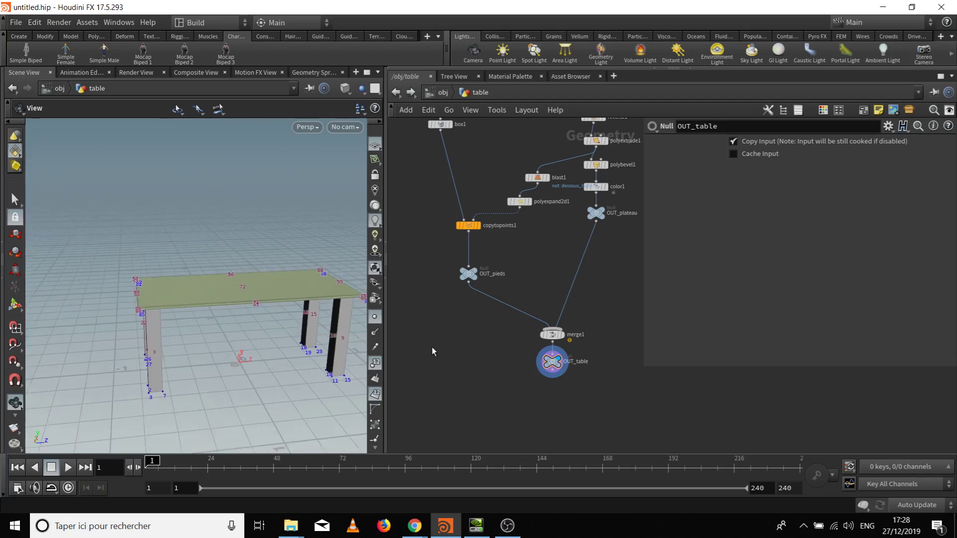
drag(234, 319, 225, 314)
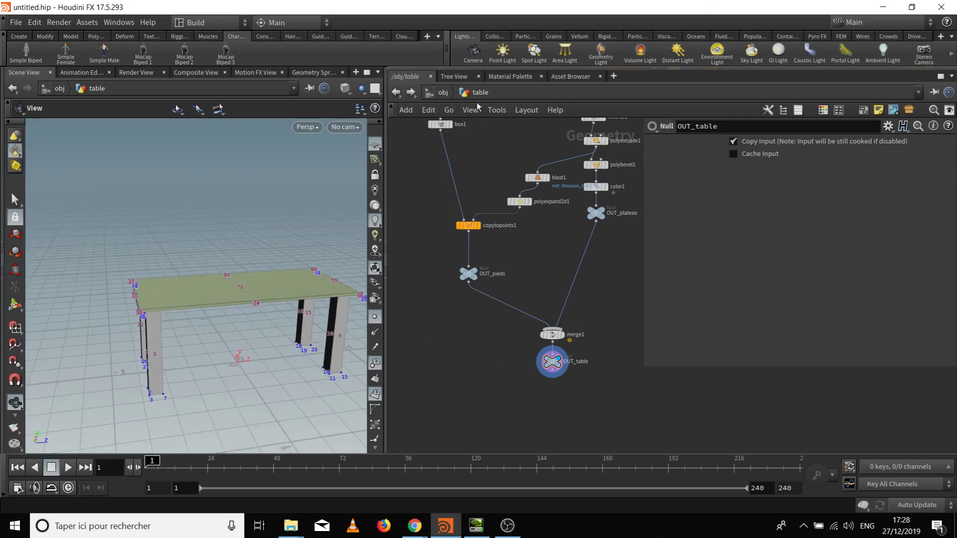
Return to the object level and move the table along Z to about 0.8, in front of the seated character
click(443, 93)
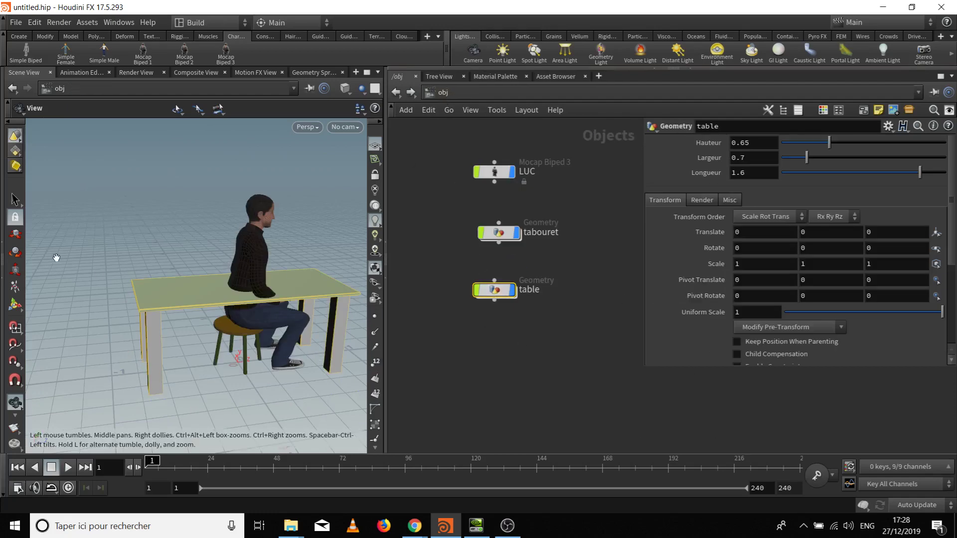
alt+right_drag(256, 316, 235, 335)
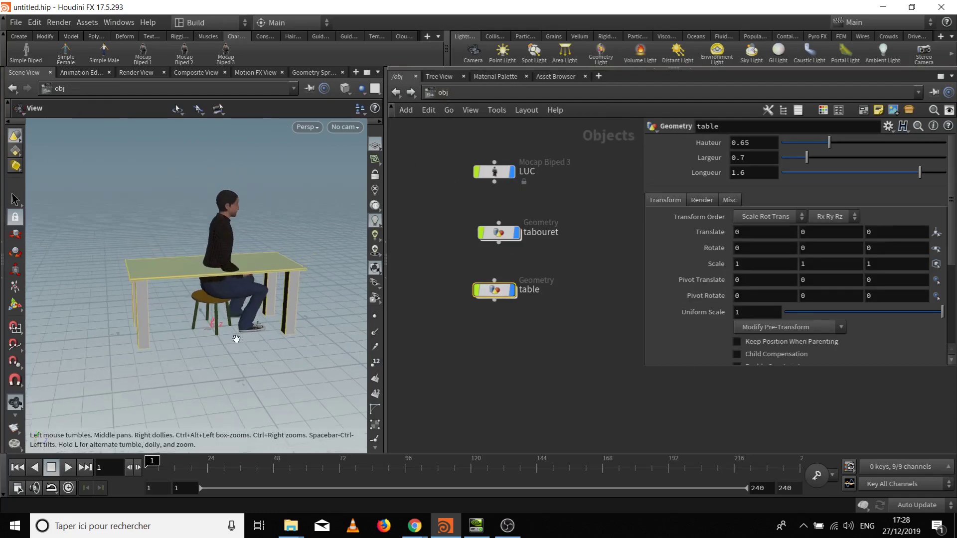
alt+drag(235, 336, 229, 371)
drag(258, 298, 355, 295)
alt+middle_drag(233, 366, 193, 364)
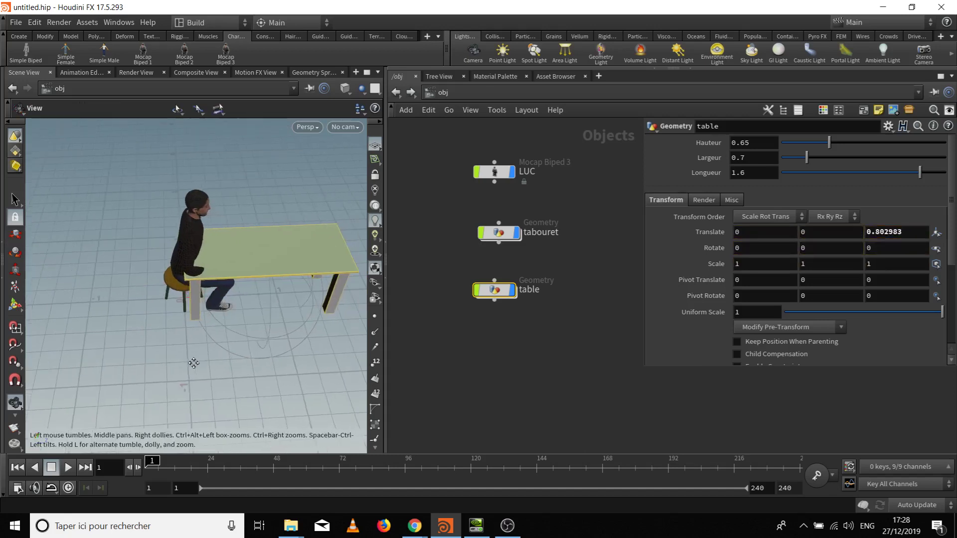
Rotate the table about 89 degrees around Y and shift it to about 0.74 in Z so its long side faces the character
key(r)
drag(229, 327, 234, 355)
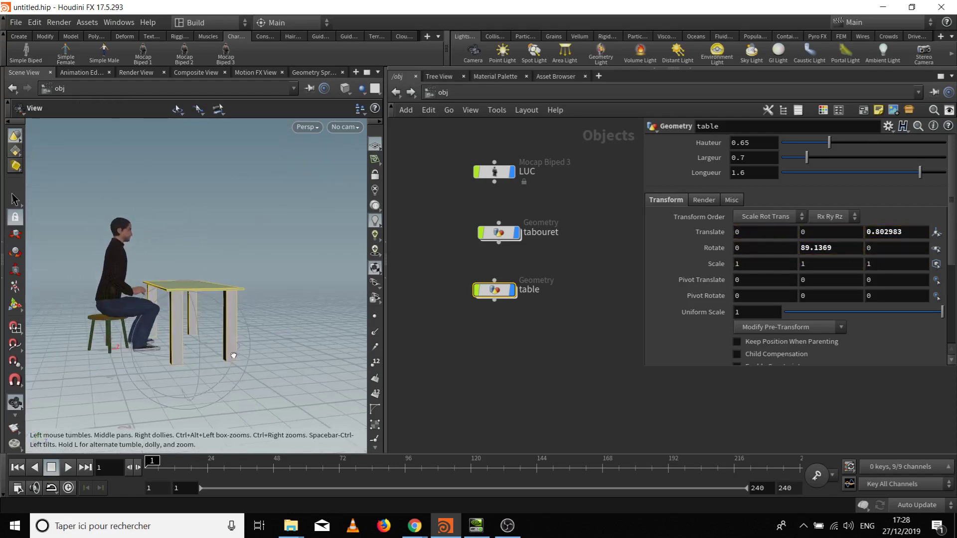
key(t)
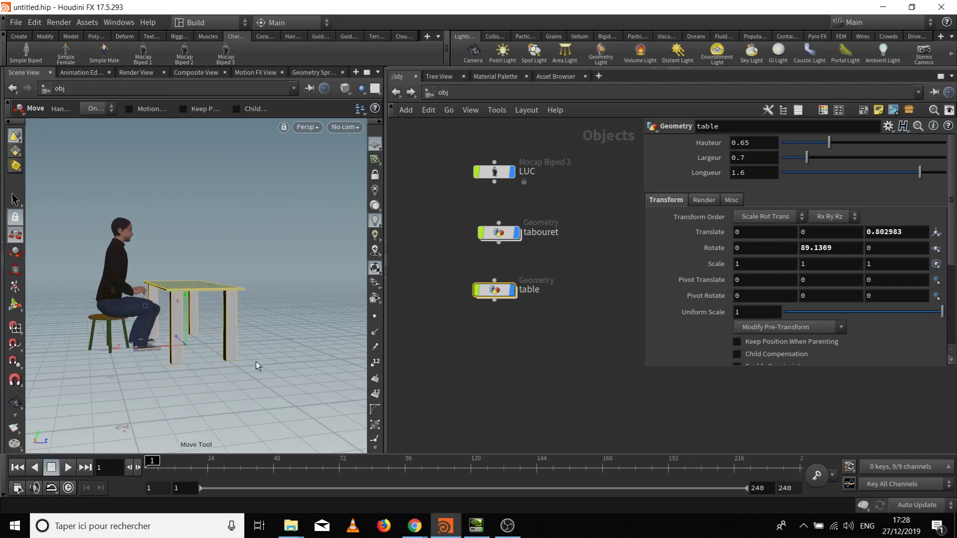
drag(134, 348, 59, 433)
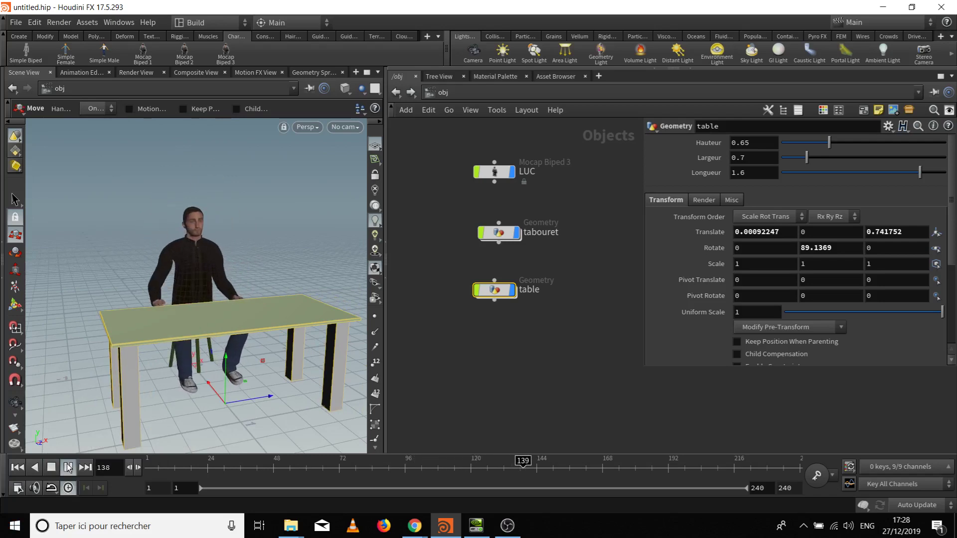
Examine from the front, side and above how the table's height and proportions suit the seated character
key(Escape)
drag(215, 249, 155, 302)
key(t)
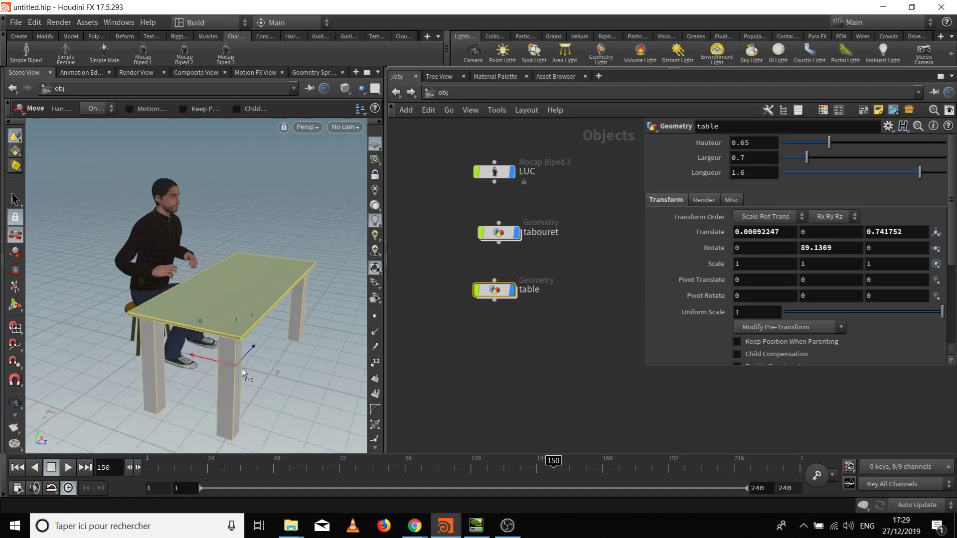
key(Escape)
drag(243, 373, 169, 296)
key(t)
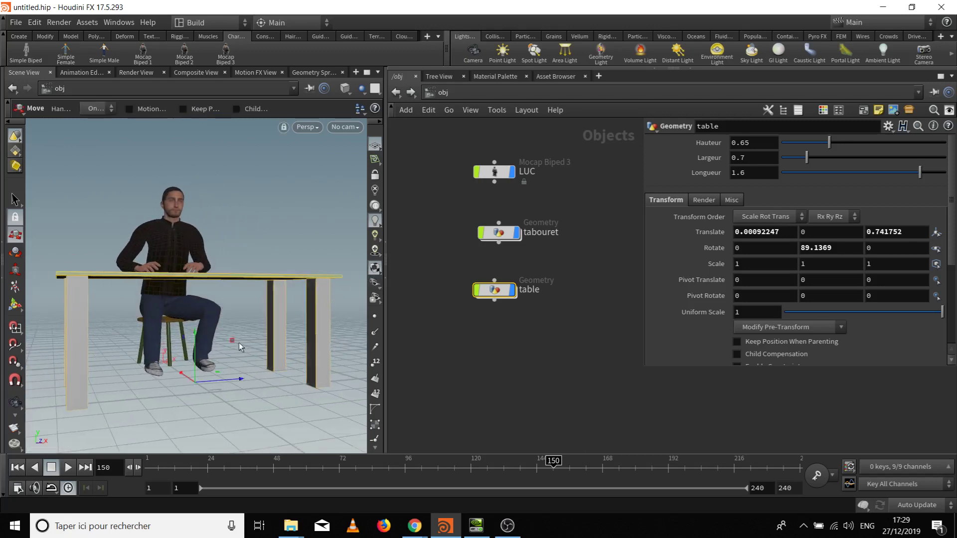
drag(238, 343, 75, 273)
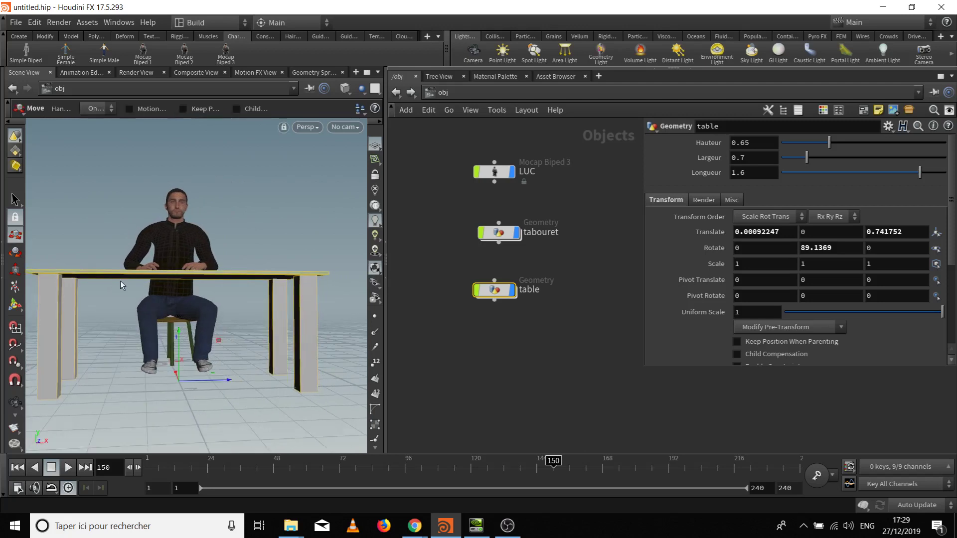
right_drag(318, 291, 158, 288)
drag(168, 293, 255, 368)
right_drag(256, 368, 226, 394)
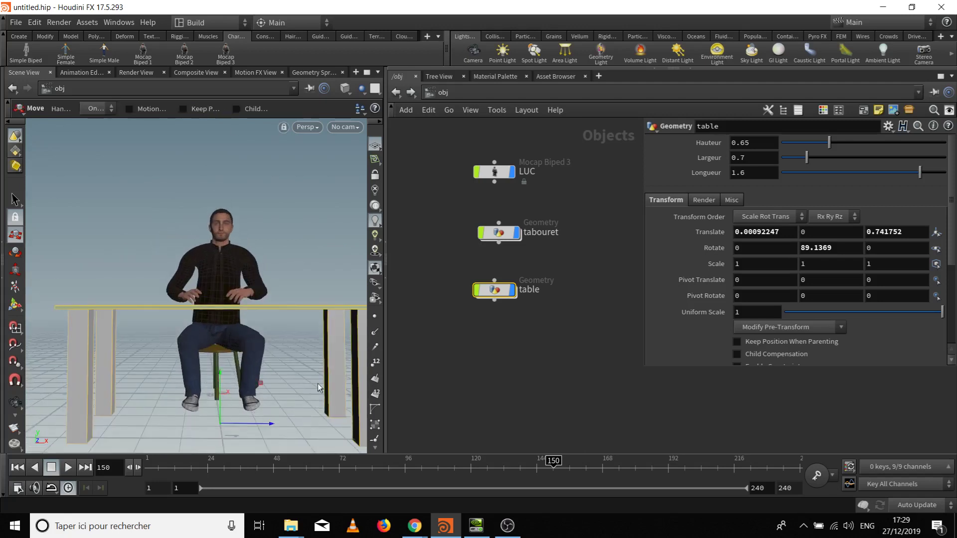
drag(216, 315, 265, 324)
Open the table's geometry network and move copytopoints1 and OUT_pieds away from polyexpand2d1 to free up space
click(529, 362)
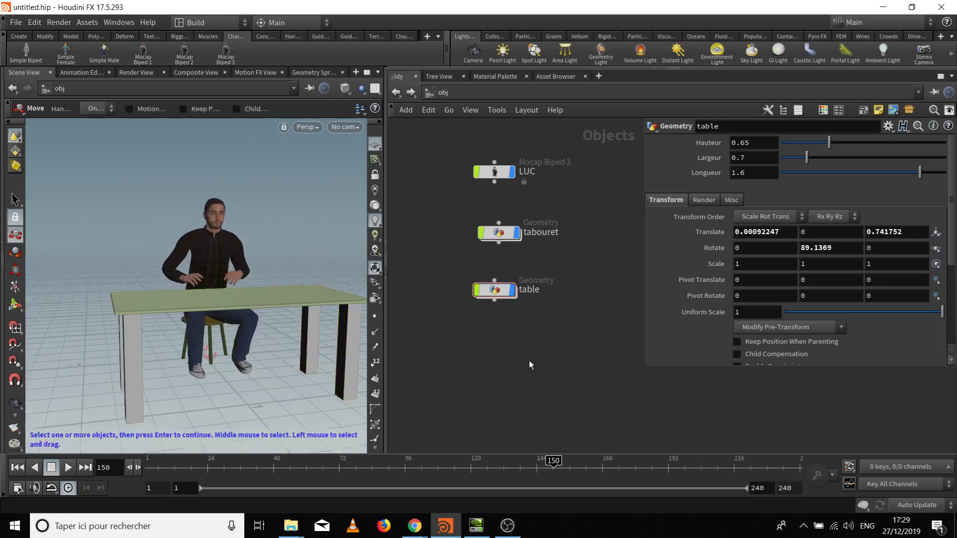
mouse_move(491, 301)
double_click(501, 292)
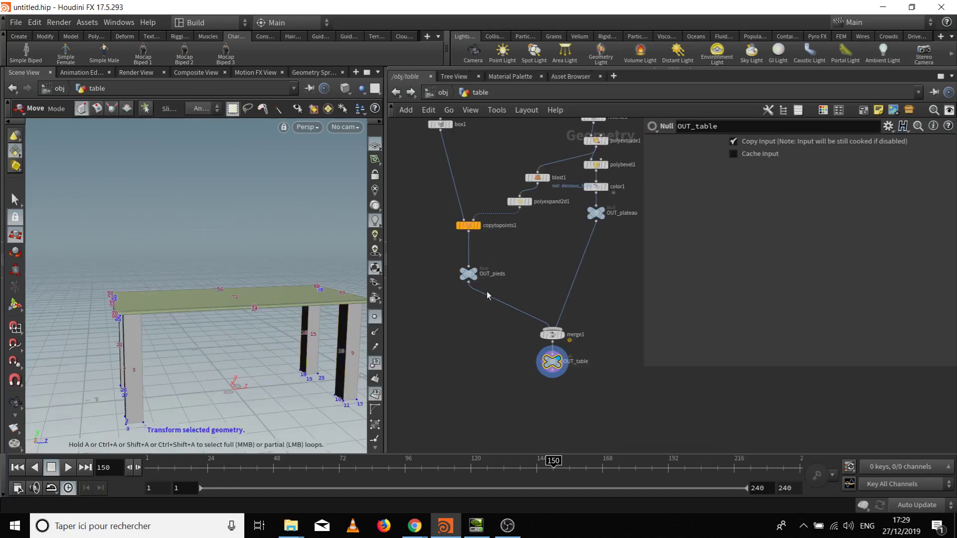
key(Escape)
drag(214, 279, 155, 280)
key(t)
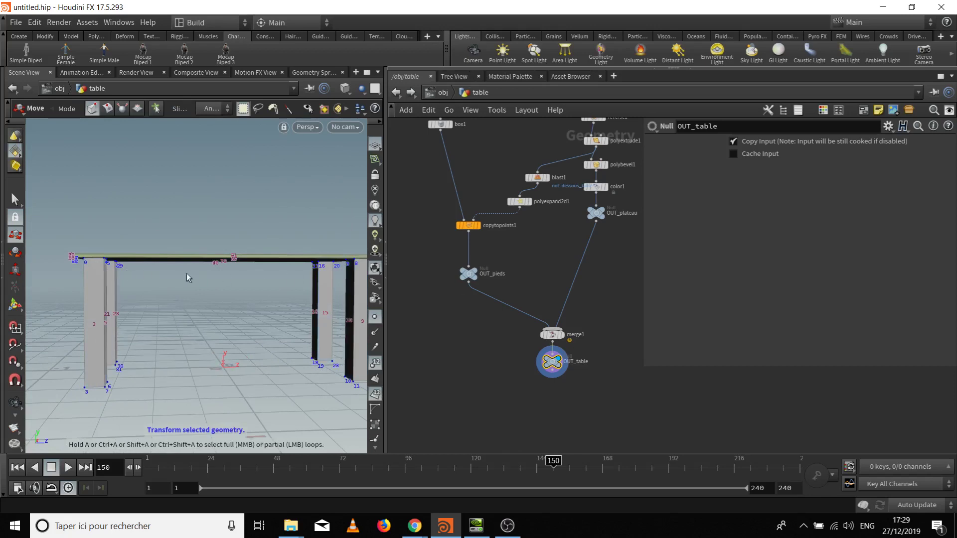
drag(344, 282, 188, 250)
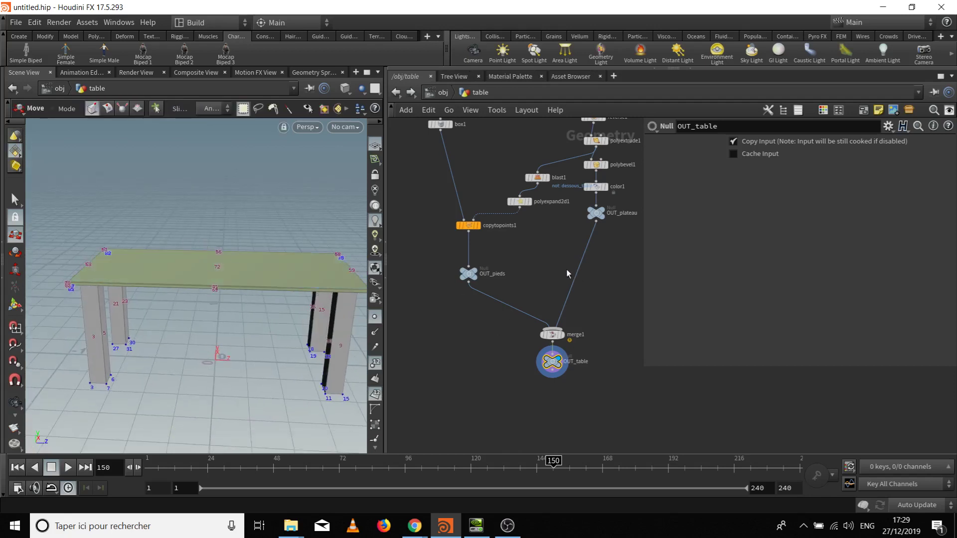
drag(415, 211, 478, 290)
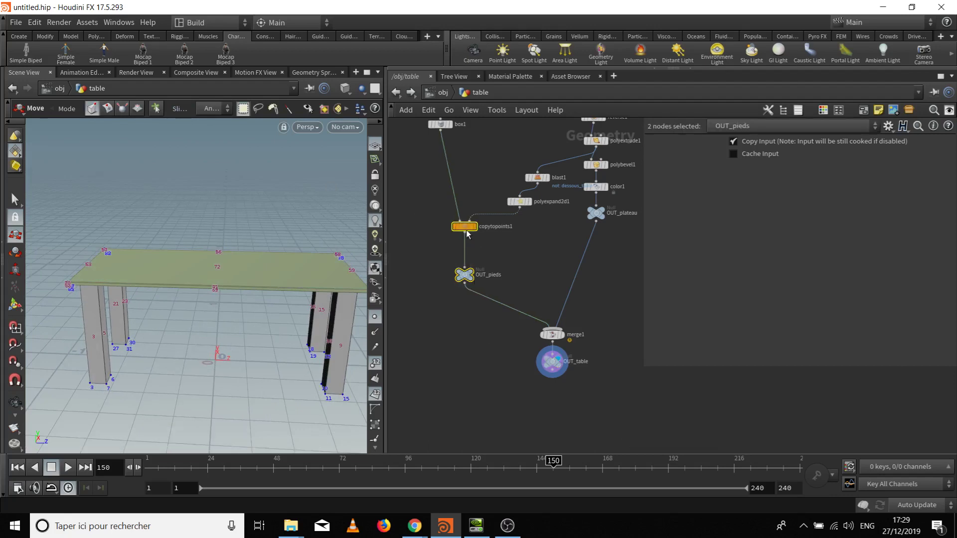
drag(468, 235, 404, 230)
middle_drag(495, 273, 512, 274)
Display polyexpand2d1 and examine the inset underside face in relation to the table legs
alt+drag(144, 319, 143, 289)
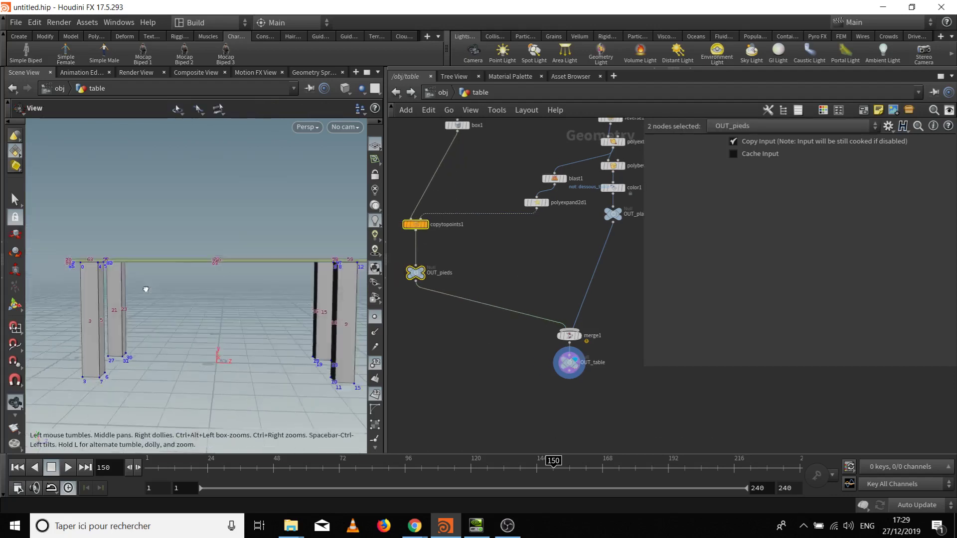
alt+right_drag(143, 288, 216, 295)
alt+drag(215, 295, 218, 299)
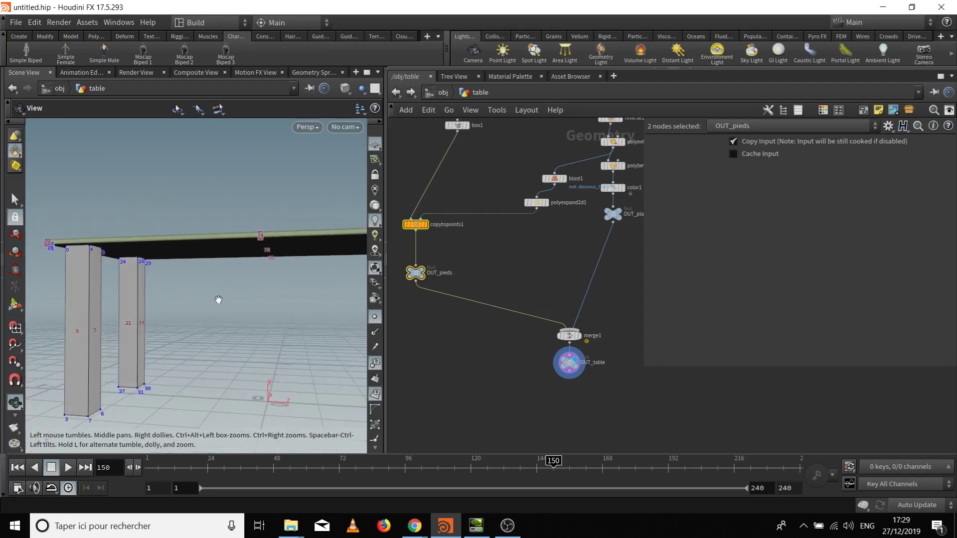
click(549, 205)
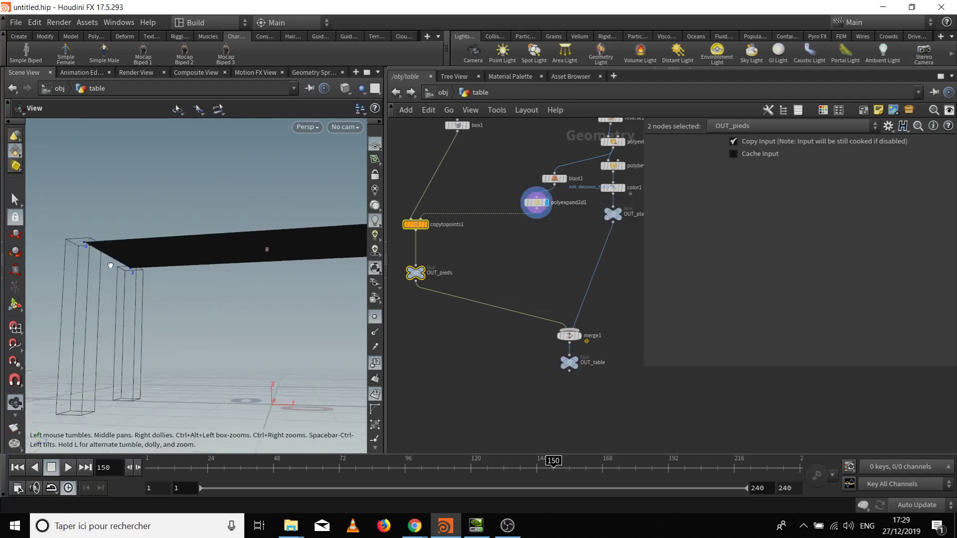
drag(110, 265, 181, 286)
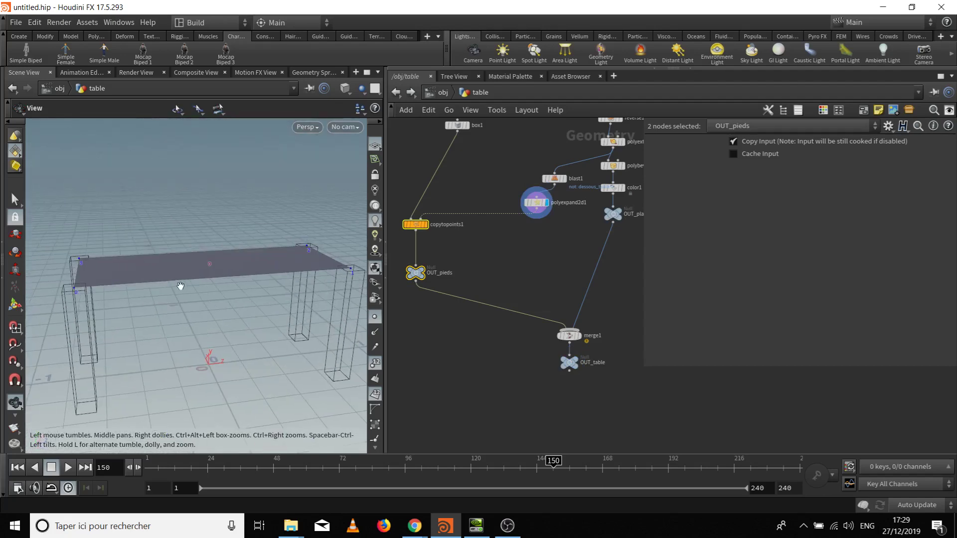
middle_drag(181, 287, 167, 277)
drag(181, 257, 180, 273)
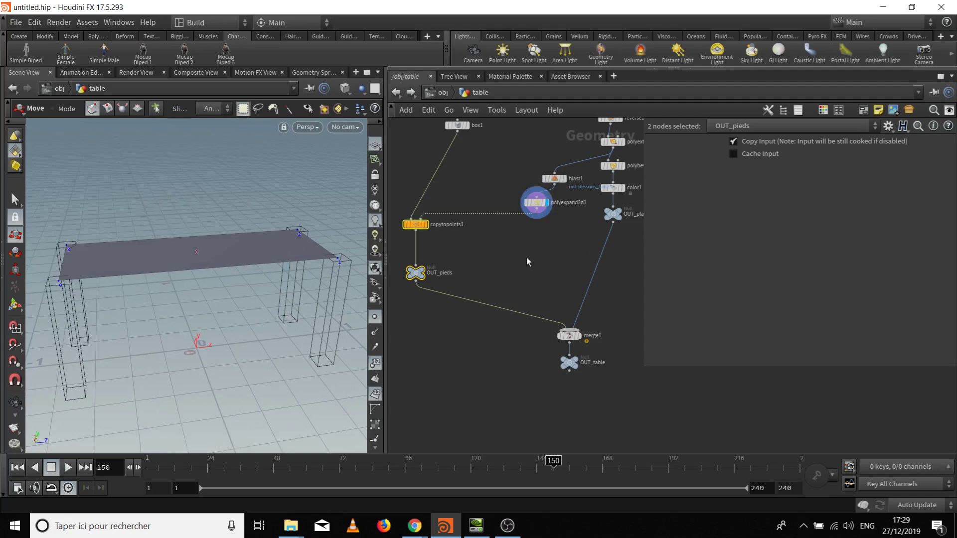
Add a PolyExtrude node fed by polyexpand2d1 and display its result
key(Tab)
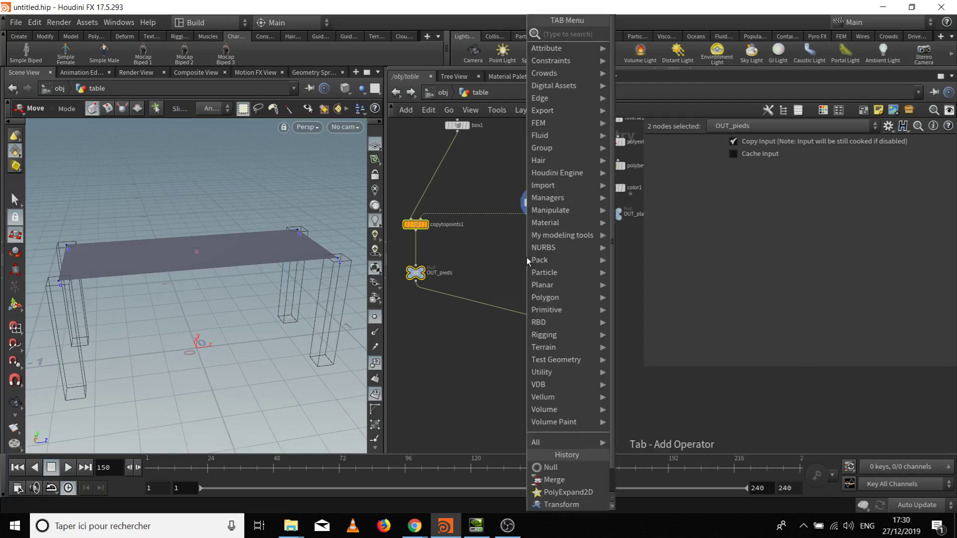
text(pol)
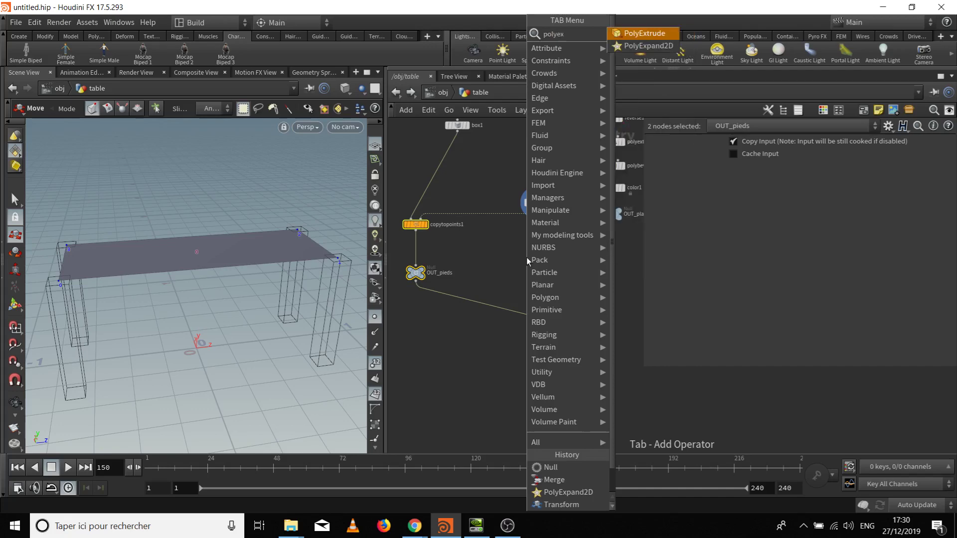
text(yex)
key(Return)
click(537, 248)
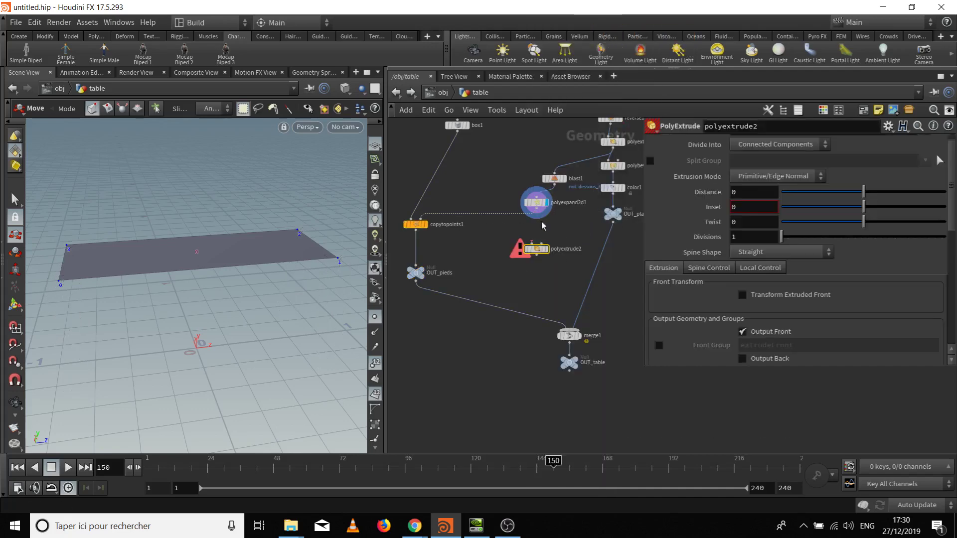
click(526, 251)
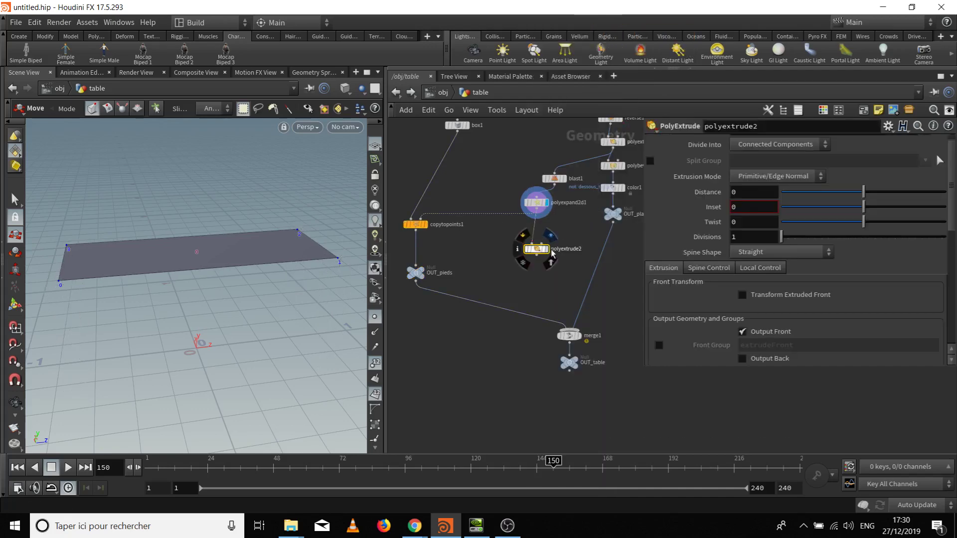
click(547, 249)
alt+drag(300, 280, 278, 268)
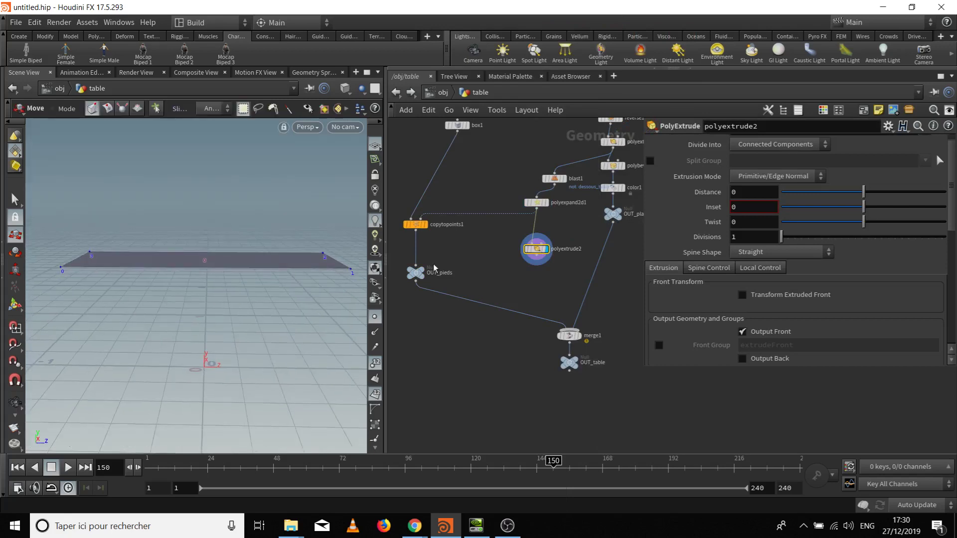
Link polyextrude2's Distance to twice the tabletop extrusion's distance with the relative reference ch("../polyextrude1/dist")*2
middle_drag(556, 199, 486, 280)
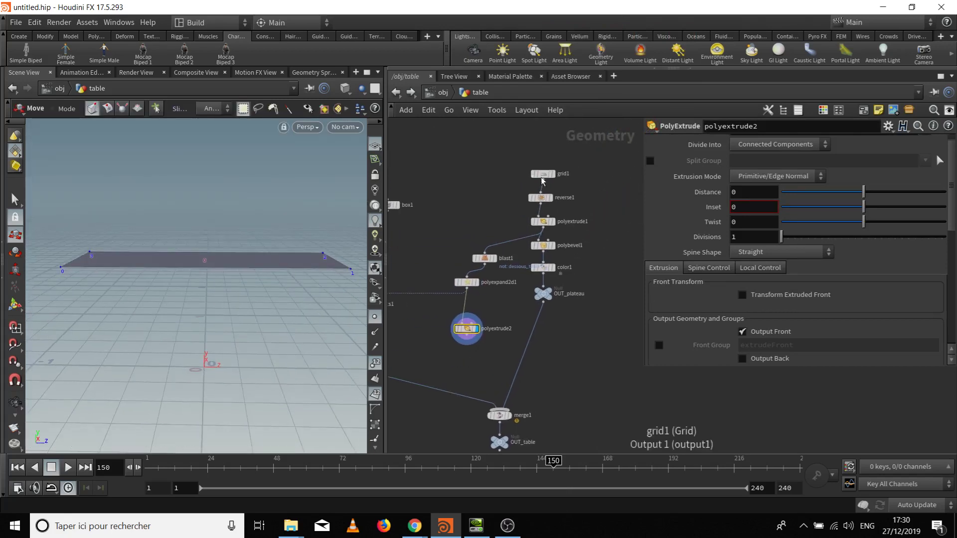
click(548, 223)
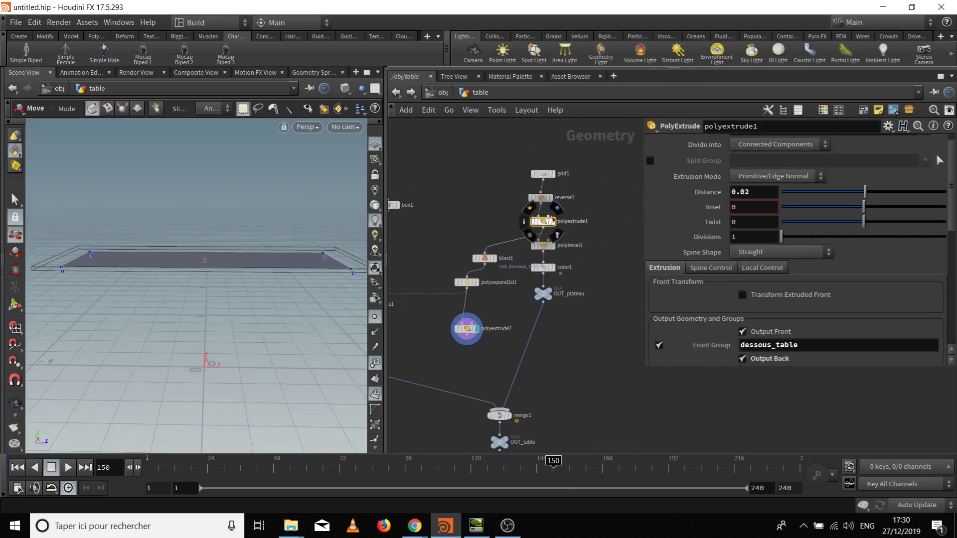
right_click(763, 192)
click(794, 276)
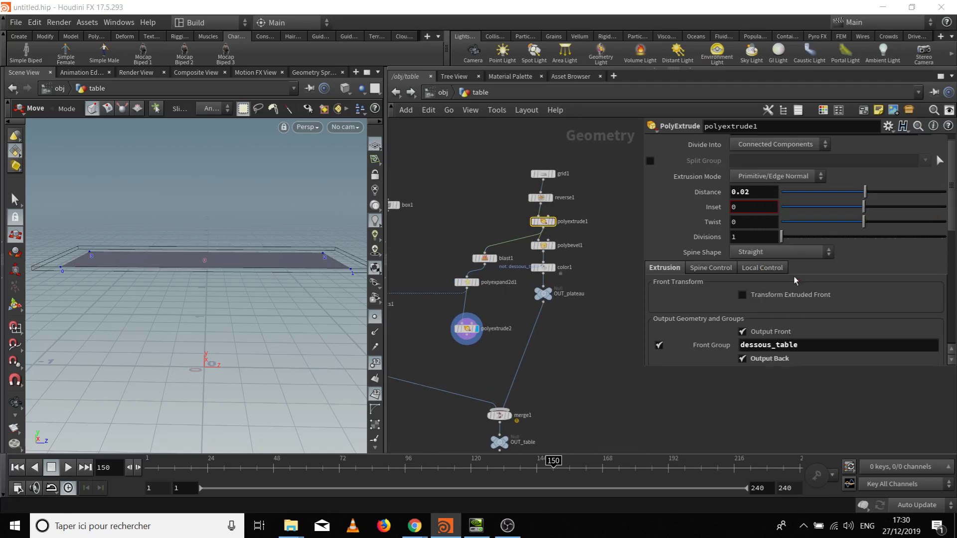
click(466, 328)
key(space)
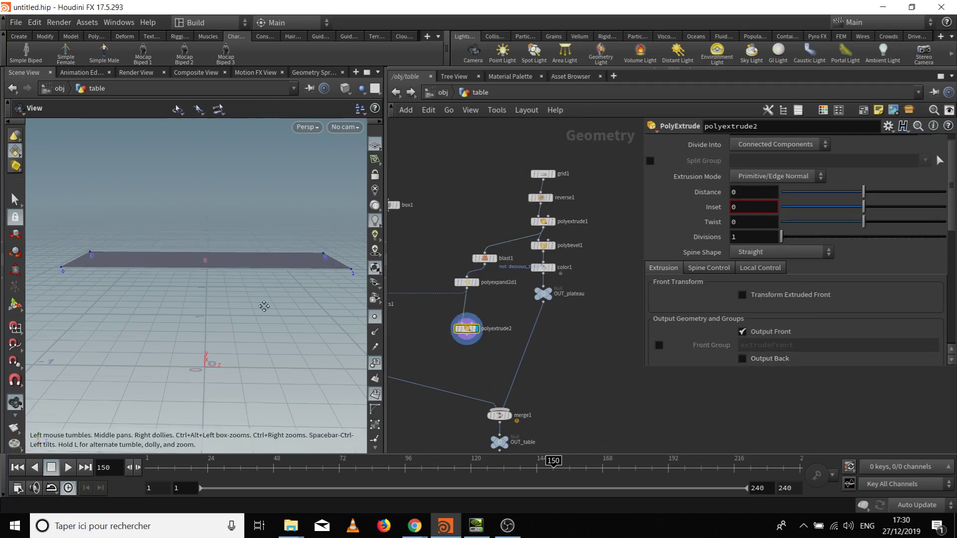
middle_drag(263, 303, 263, 292)
drag(263, 291, 278, 276)
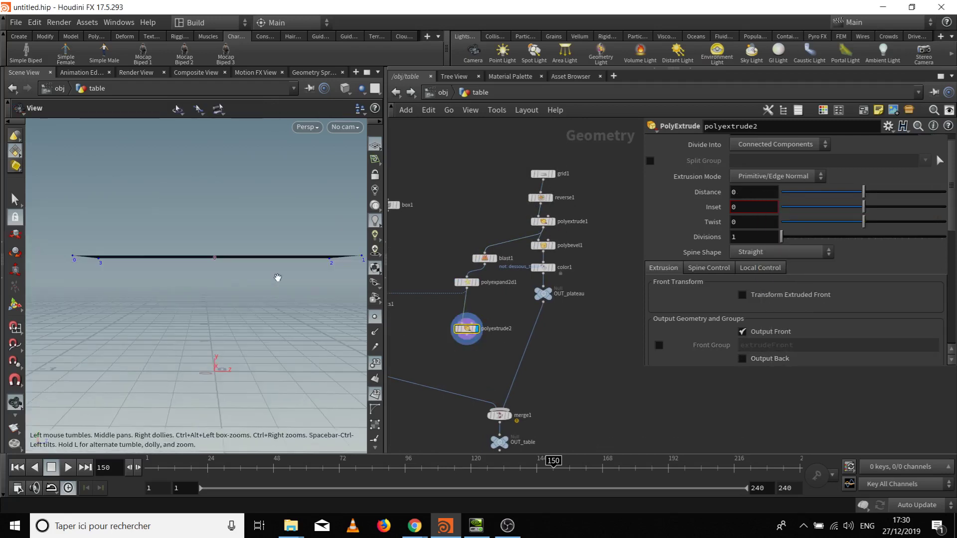
right_click(748, 194)
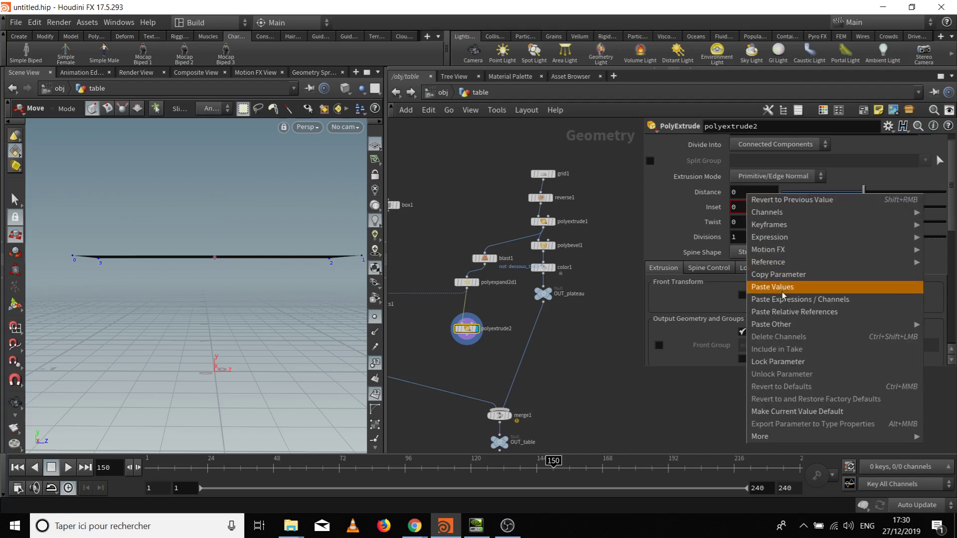
click(780, 312)
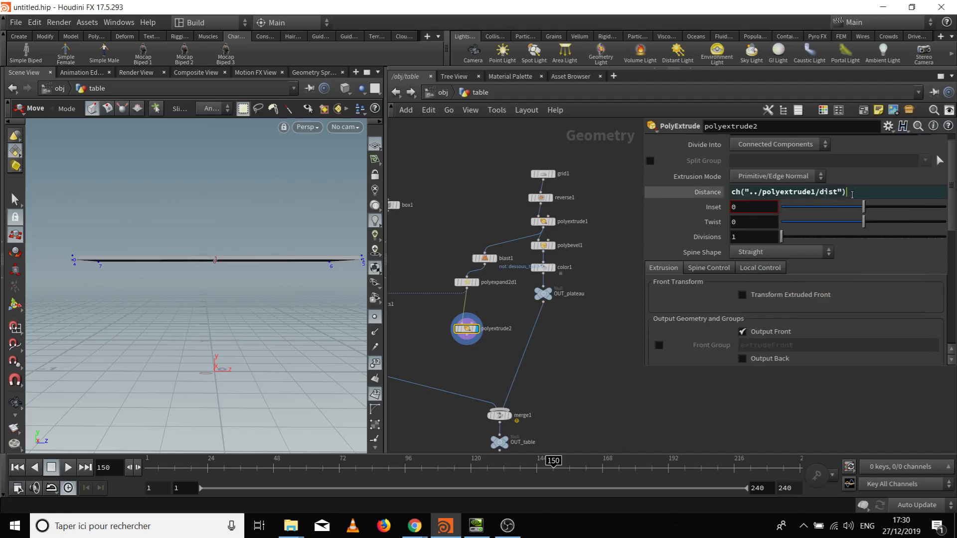
key(Return)
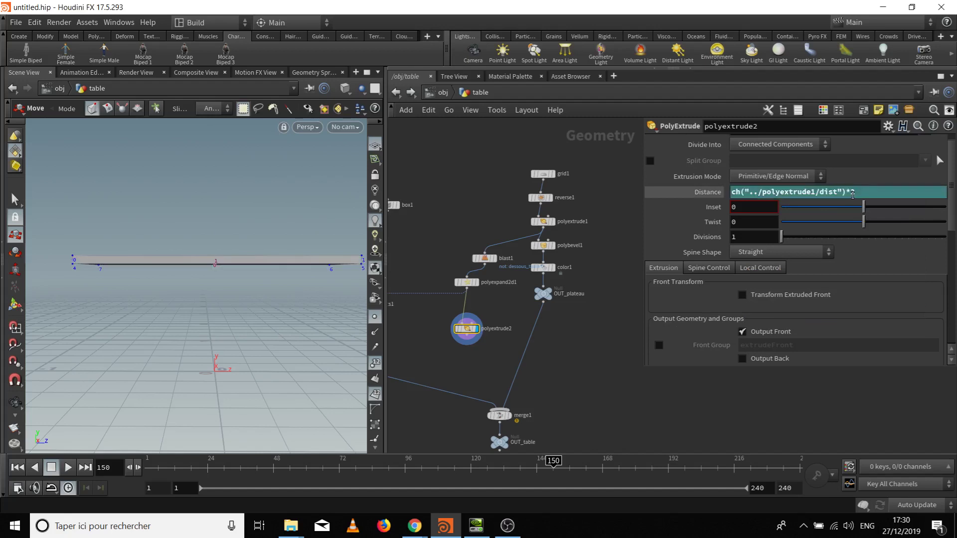
key(Escape)
drag(171, 246, 166, 316)
key(t)
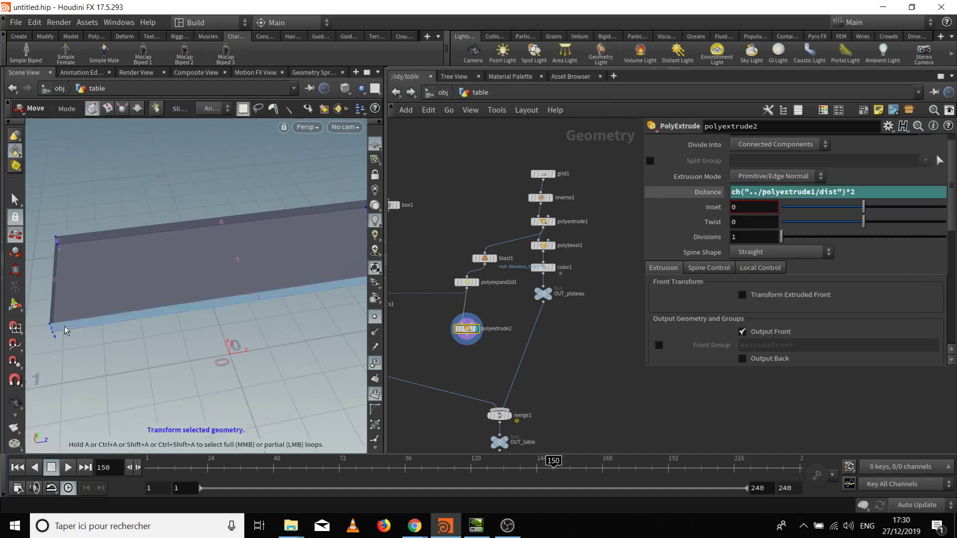
drag(261, 288, 247, 278)
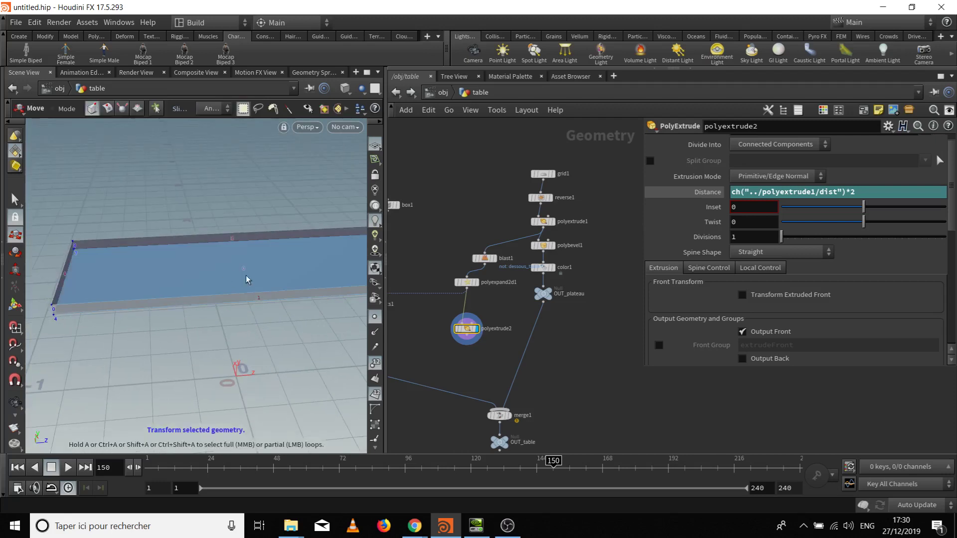
Disable Output Front on polyextrude2 so that only the side band of the frame is generated
scroll(808, 271, down, 3)
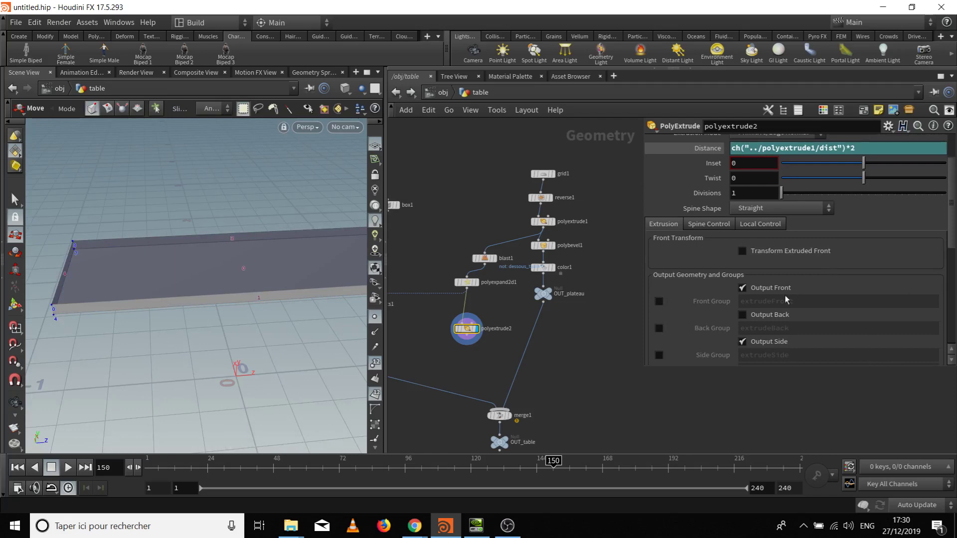
click(743, 288)
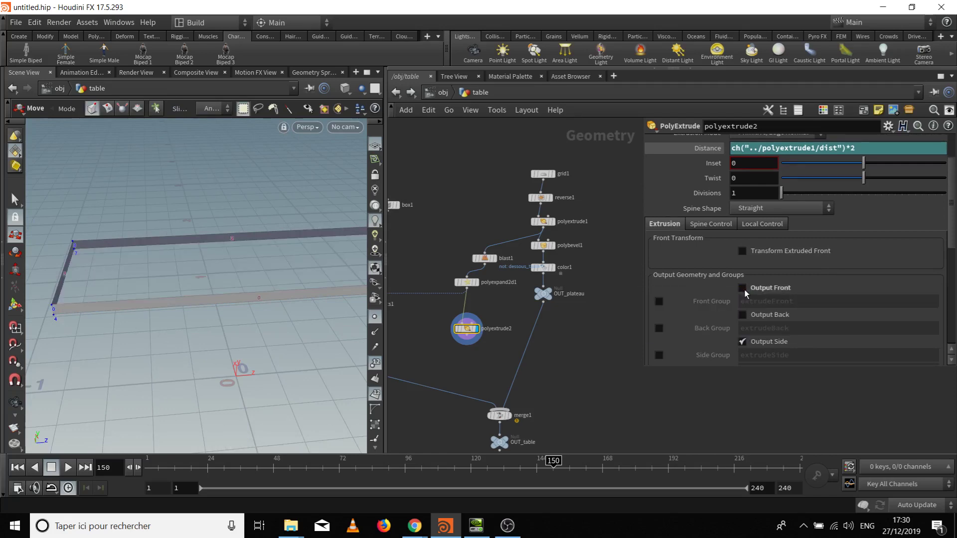
key(space)
drag(197, 299, 239, 319)
Add a PolyExtrude node fed by polyextrude2 and display its result
middle_drag(643, 318, 731, 278)
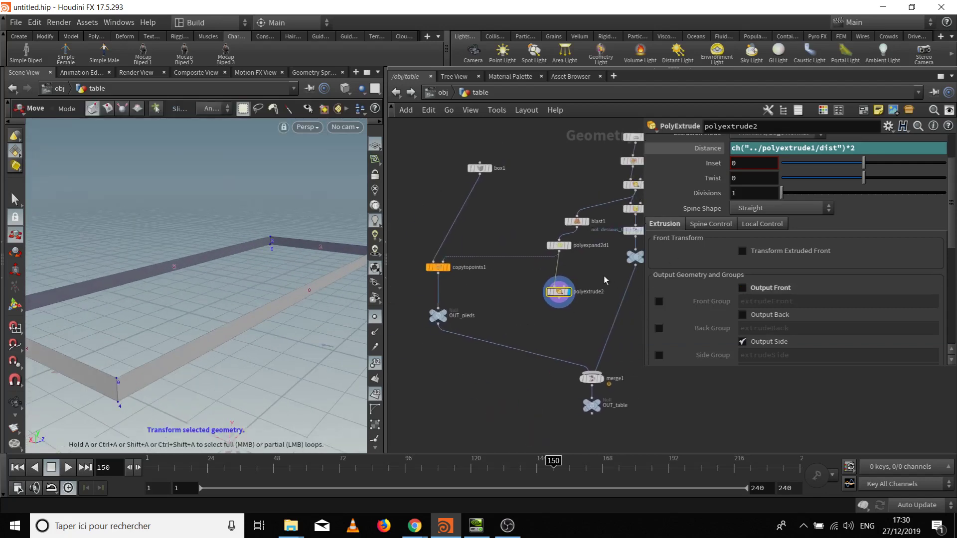
drag(554, 288, 555, 287)
key(Tab)
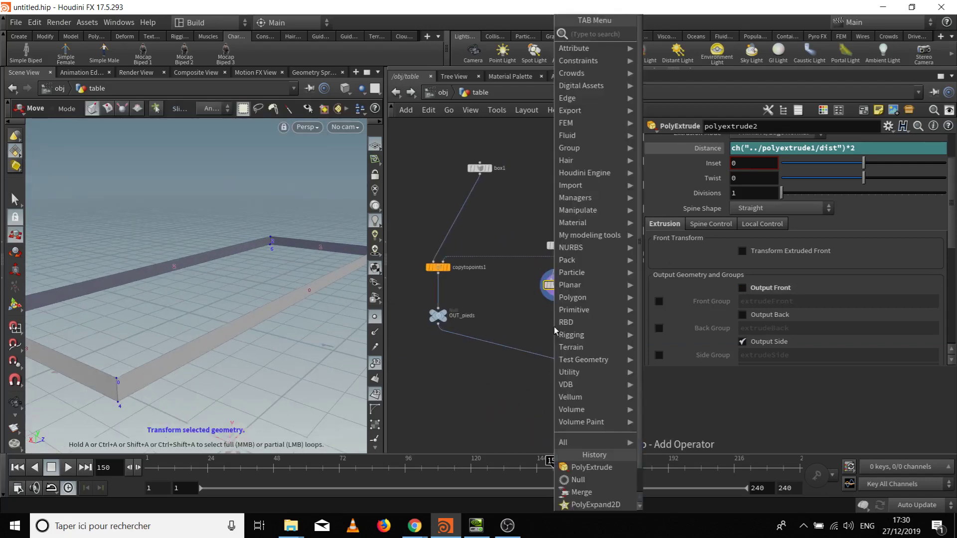
text(poly e)
key(Return)
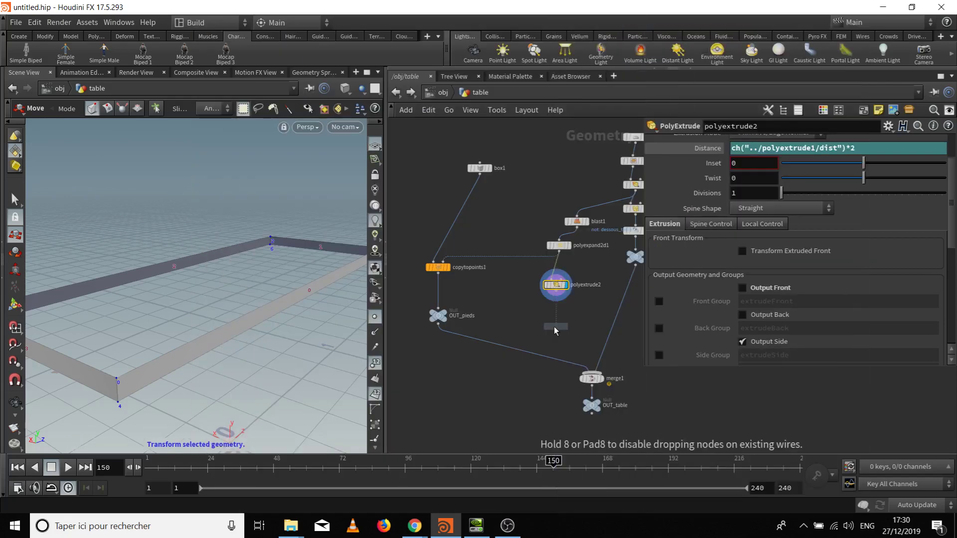
click(554, 327)
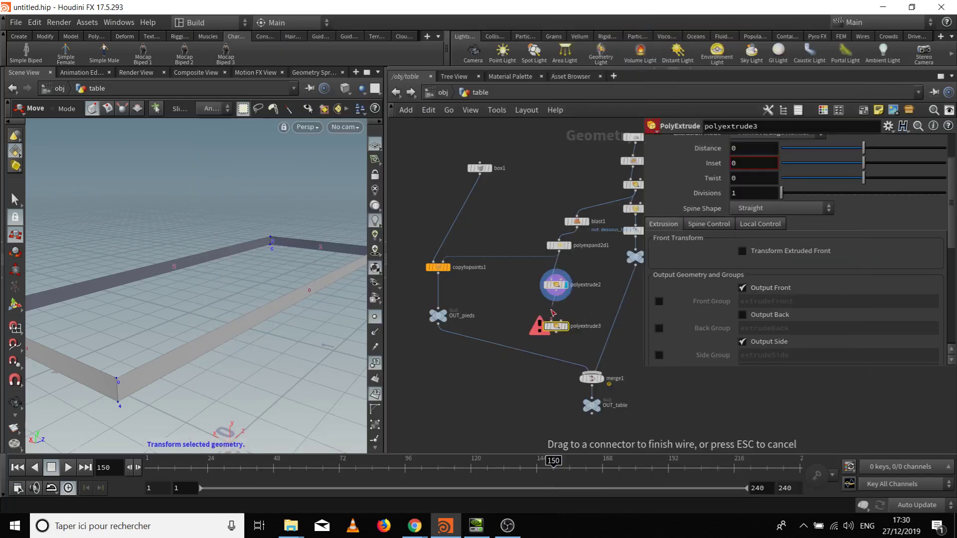
click(555, 322)
click(567, 326)
middle_drag(605, 273, 553, 310)
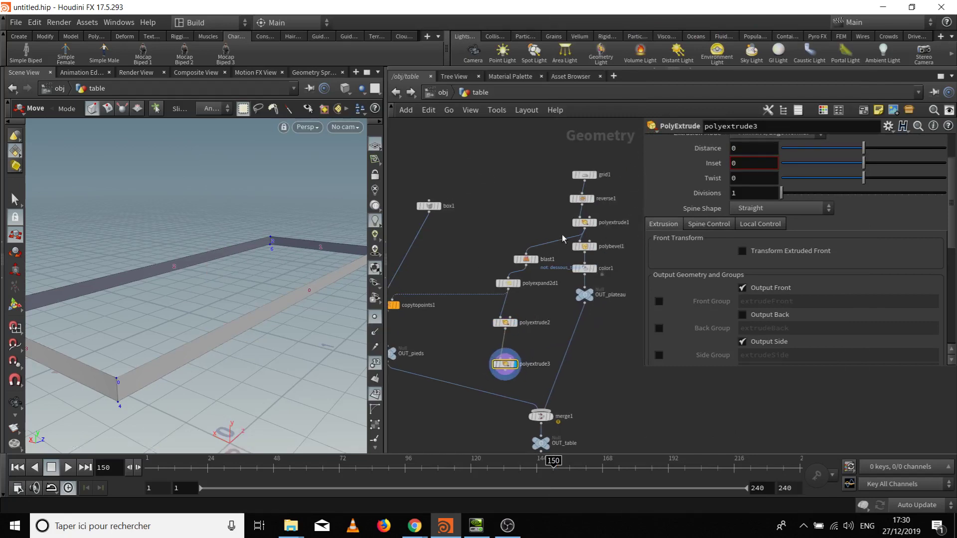
Link polyextrude3's Distance to the tabletop extrusion's distance with the relative reference ch("../polyextrude1/dist")
click(586, 224)
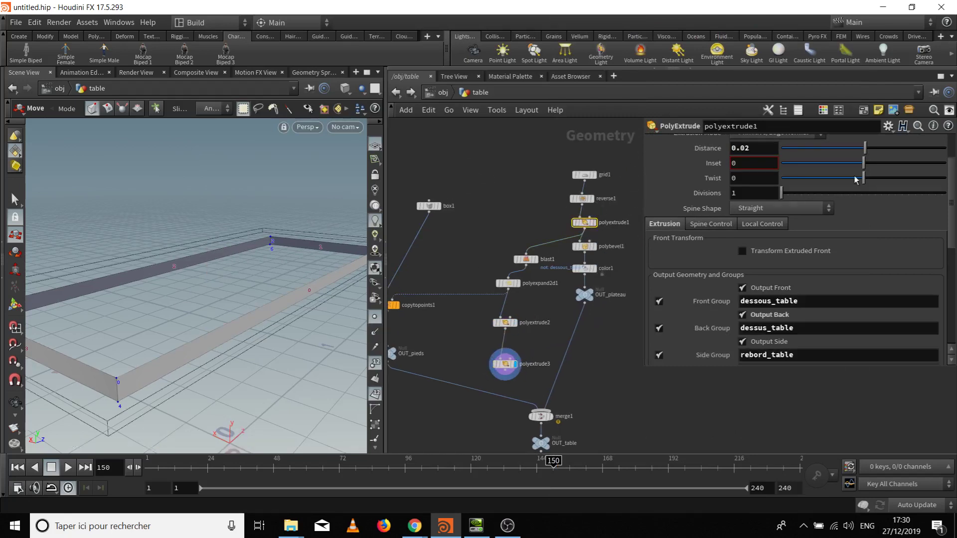
right_click(755, 155)
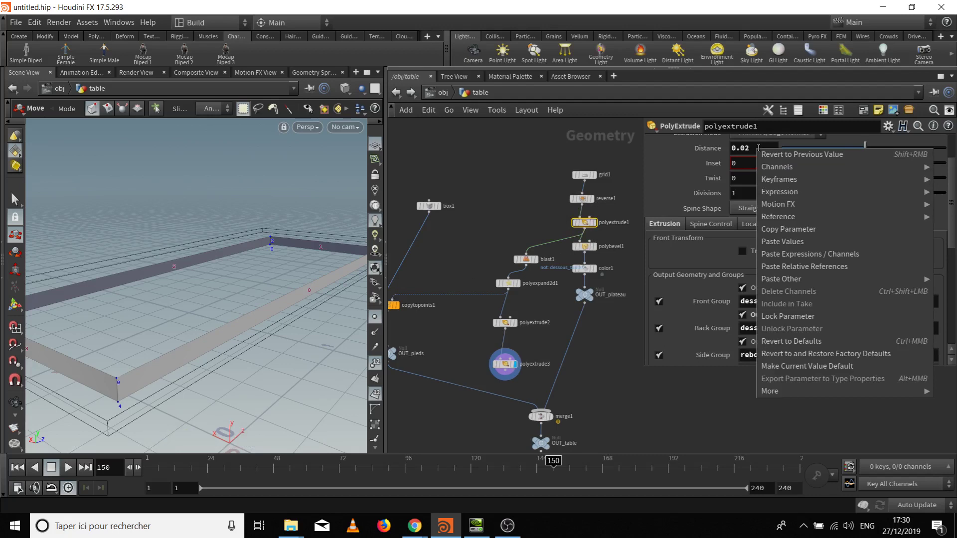
click(792, 232)
click(505, 364)
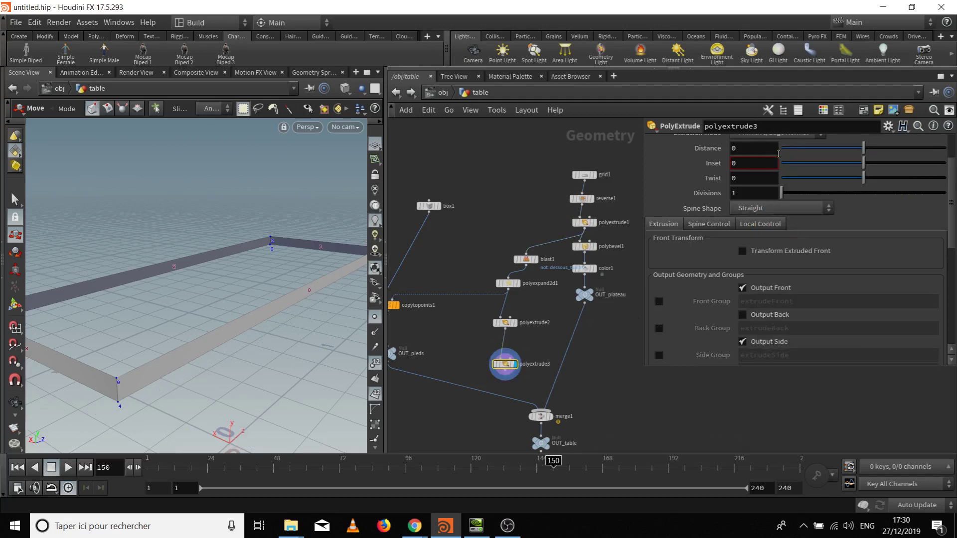
right_click(759, 150)
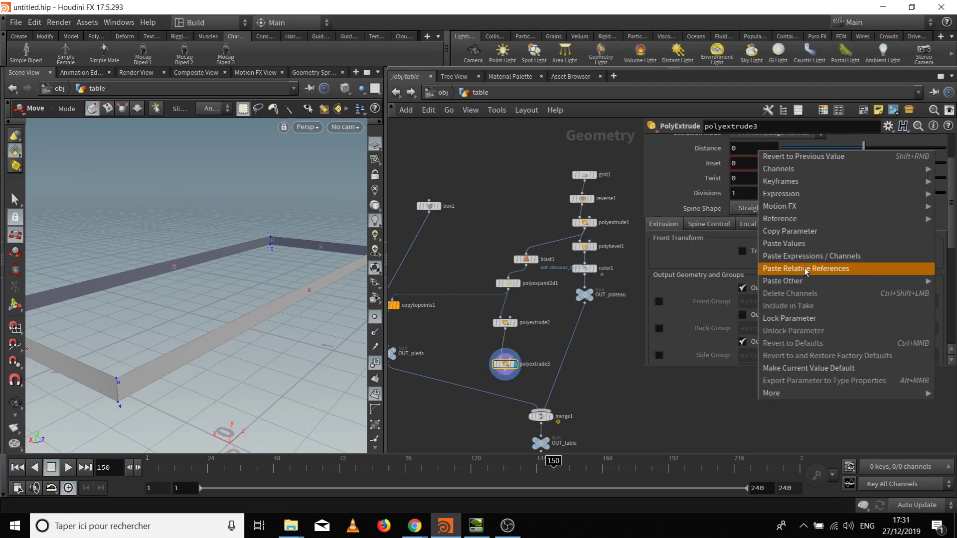
click(783, 268)
Enable Output Back on polyextrude3 to close the open faces of the frame
alt+drag(181, 258, 124, 319)
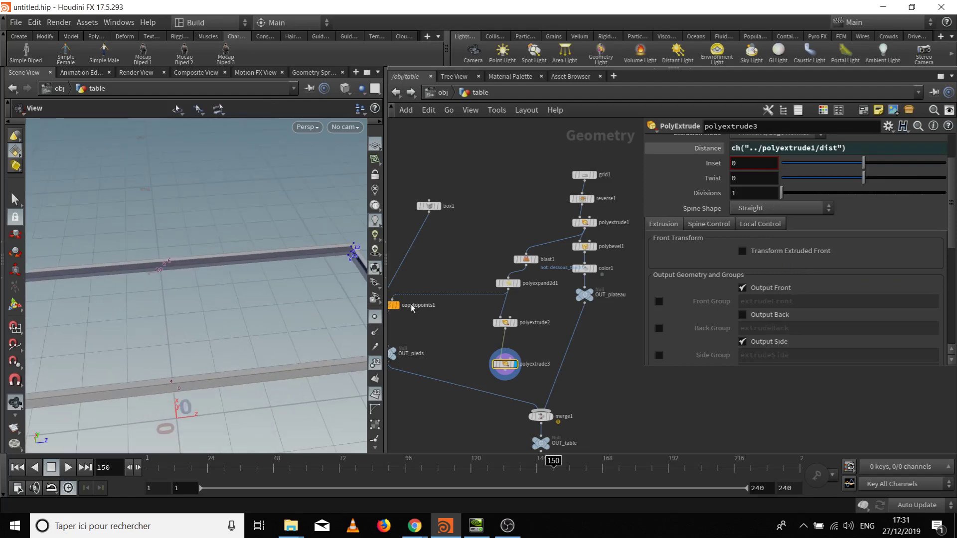
drag(234, 287, 323, 312)
key(t)
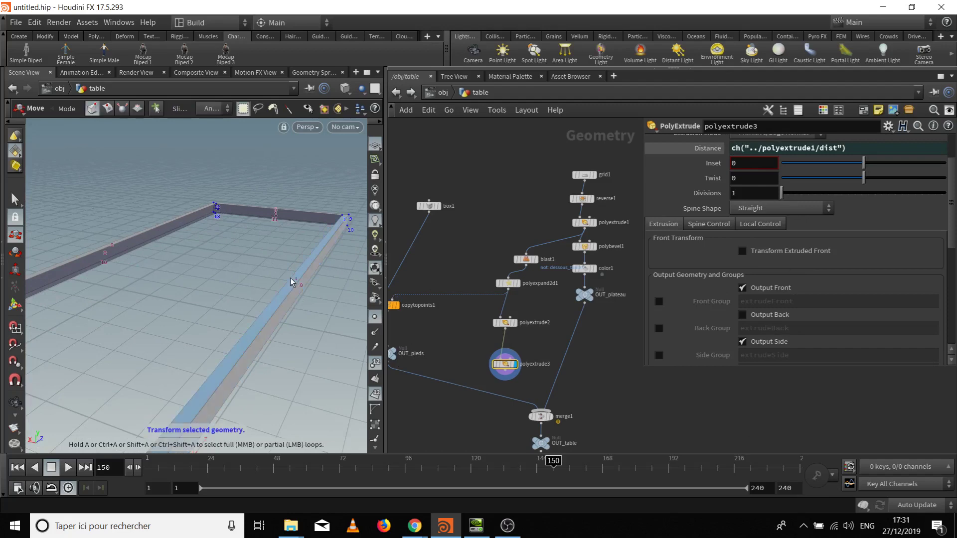
drag(269, 277, 239, 292)
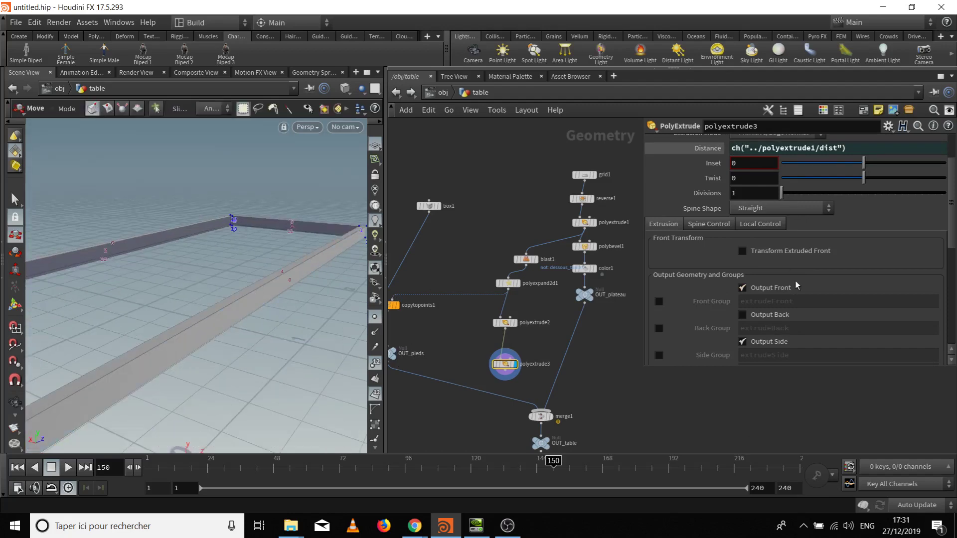
click(743, 315)
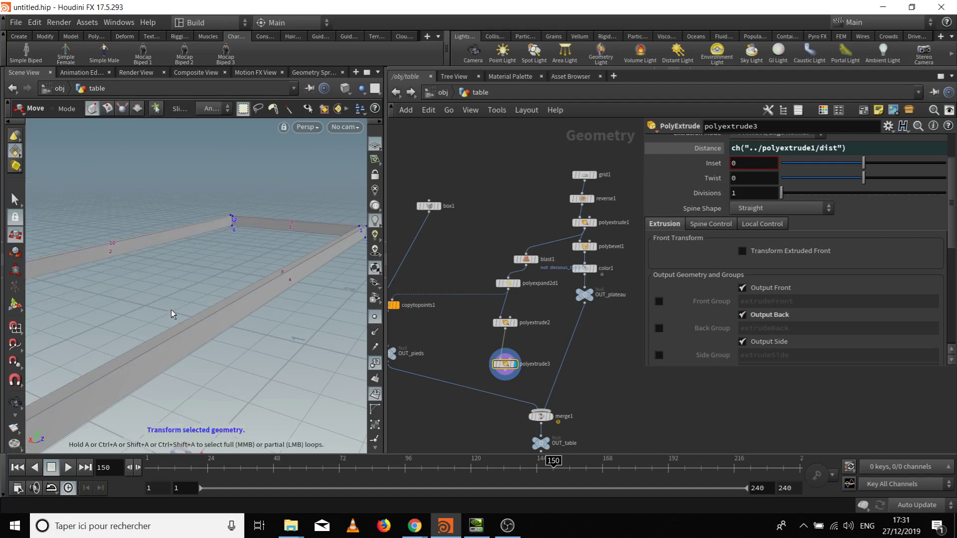
right_drag(172, 314, 113, 316)
Connect polyextrude3 into merge1 and display OUT_table to view the frame with the legs and tabletop
middle_drag(528, 369, 573, 282)
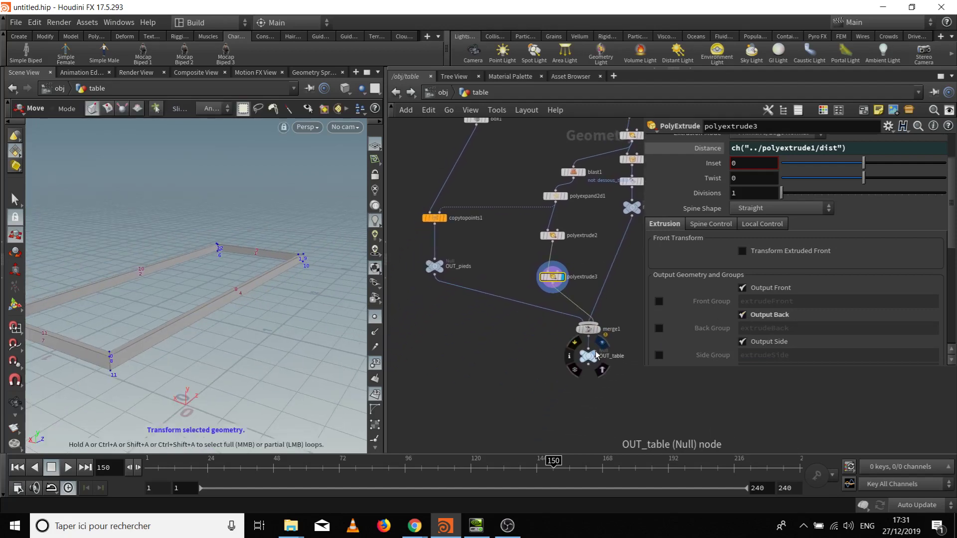
click(602, 343)
key(Escape)
drag(253, 289, 120, 269)
key(t)
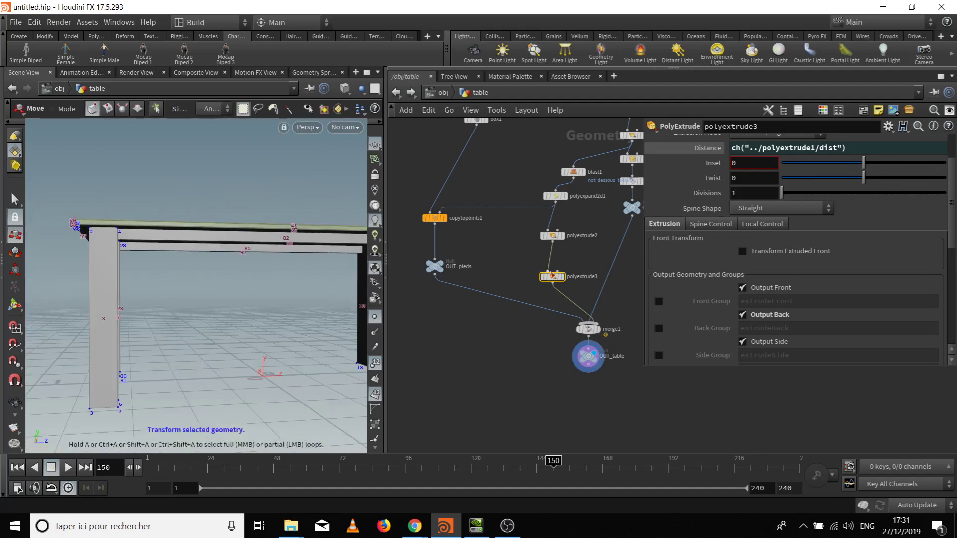
Change polyextrude2's Distance expression to ch("../polyextrude1/dist")*3 for a taller frame
click(553, 236)
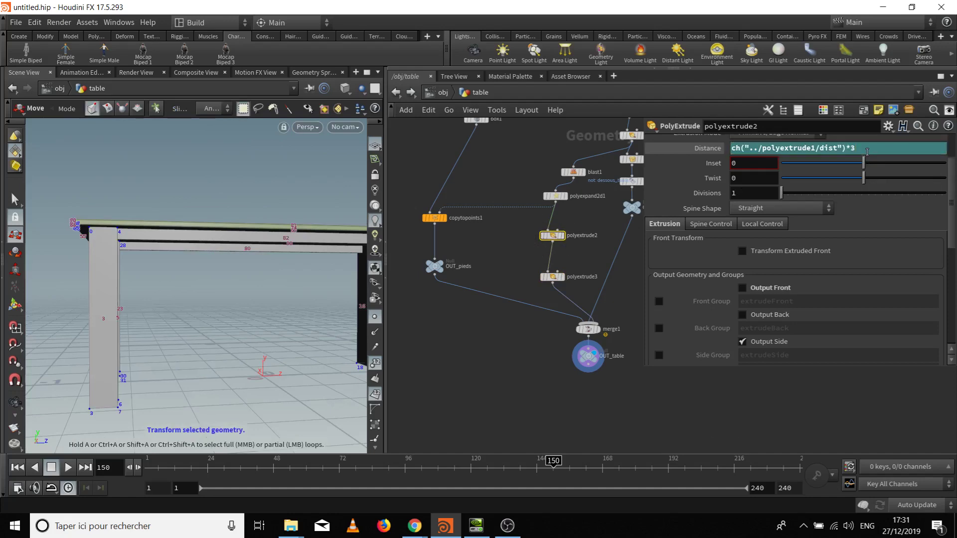
key(Return)
key(Escape)
drag(185, 277, 259, 289)
key(t)
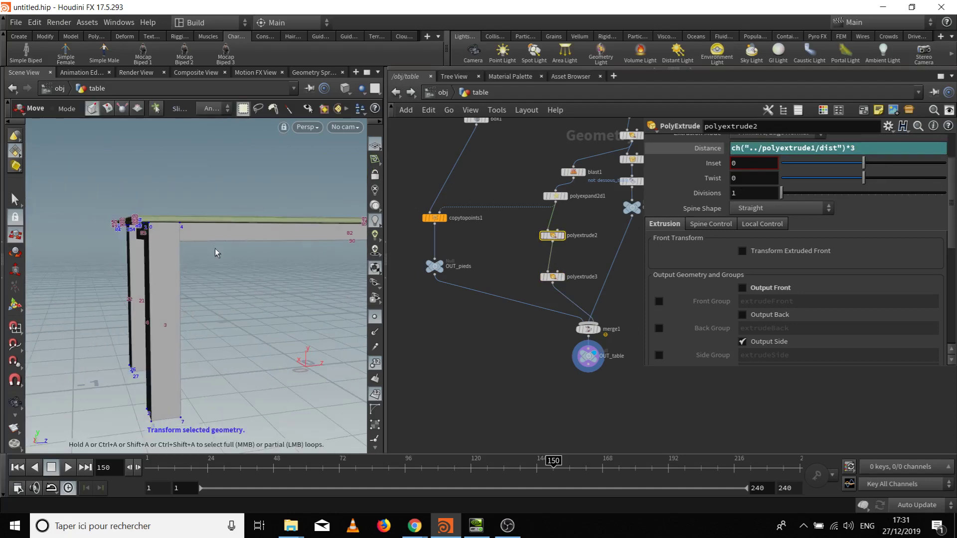
Examine where the frame overlaps the table legs in wireframe, and restore the shaded display
key(w)
key(Escape)
drag(240, 272, 271, 299)
key(t)
key(Escape)
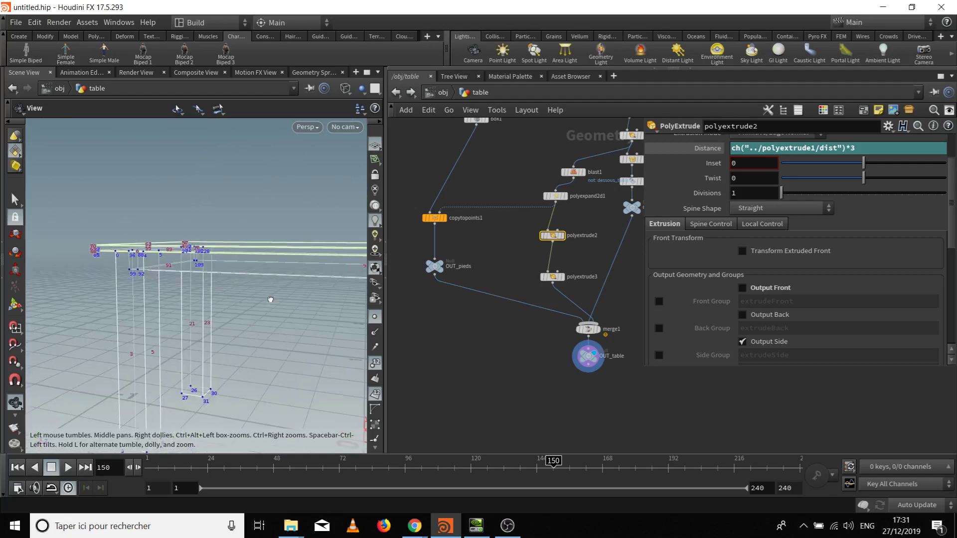
key(t)
key(w)
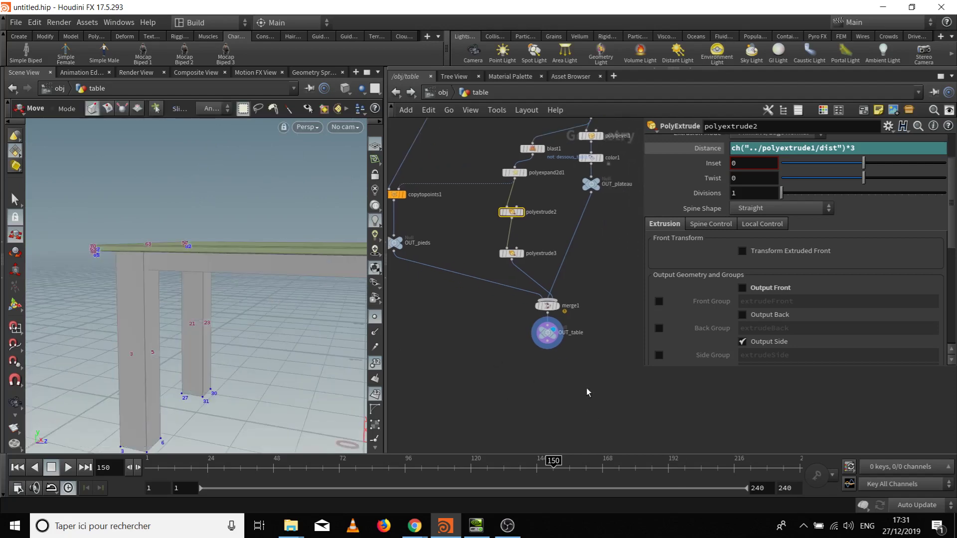
Move merge1 and OUT_table down together to free space below OUT_pieds and polyextrude3
drag(586, 389, 550, 342)
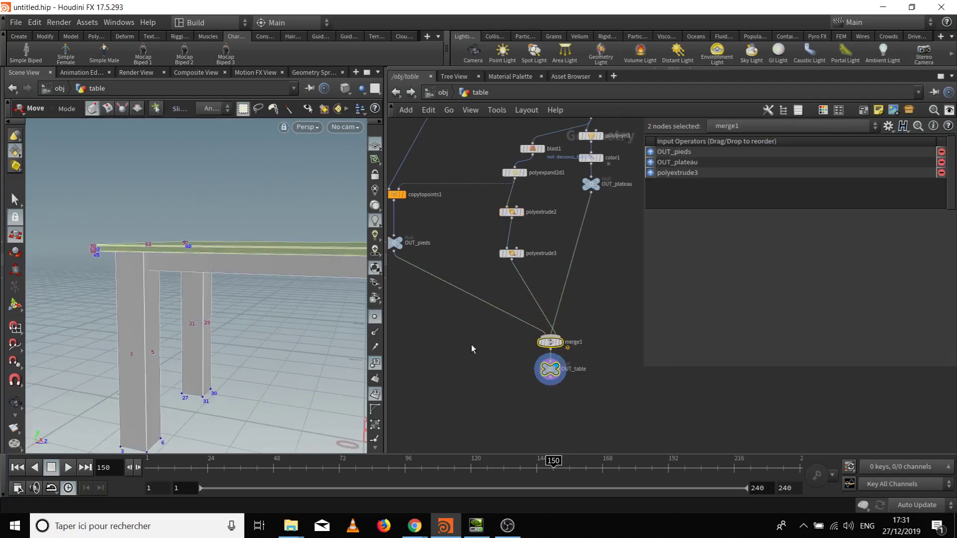
middle_drag(471, 345, 506, 352)
click(504, 352)
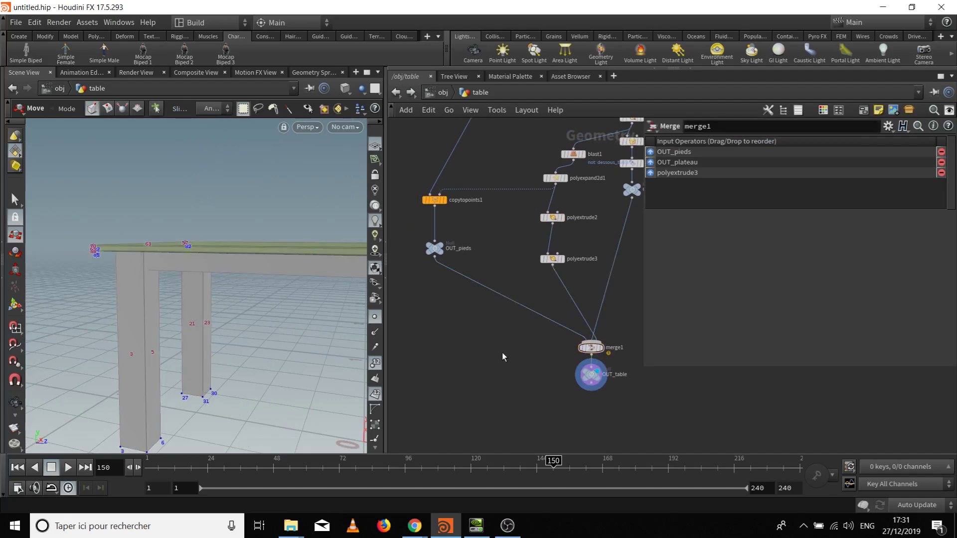
Add a Boolean Subtract node that removes the OUT_pieds legs from the polyextrude3 frame
key(Tab)
text(boo)
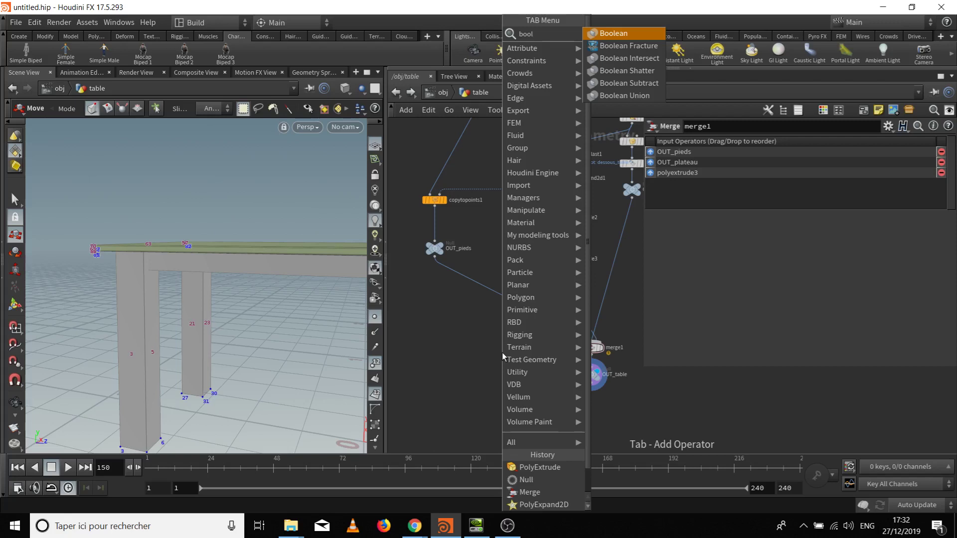
key(Down)
key(Down)
key(Down)
key(Down)
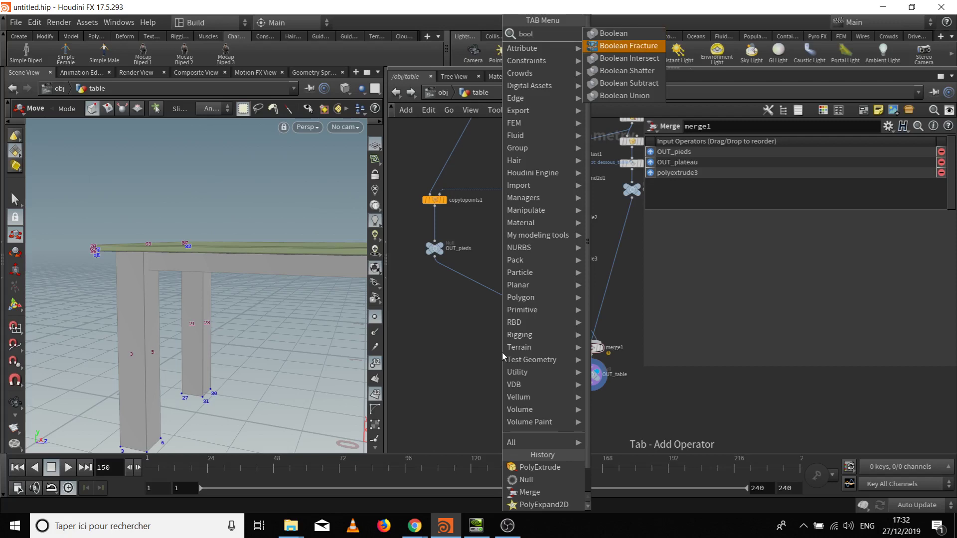
key(Return)
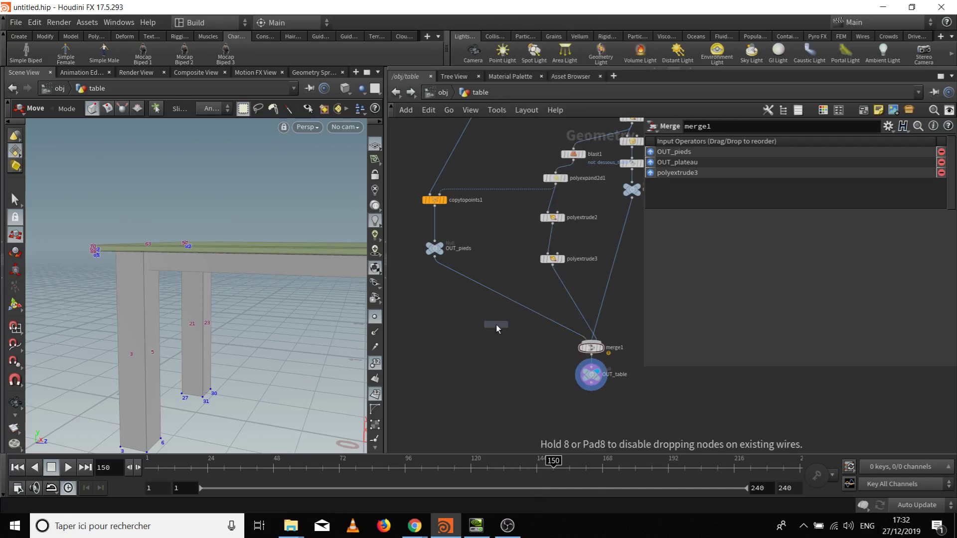
click(515, 342)
drag(553, 265, 436, 259)
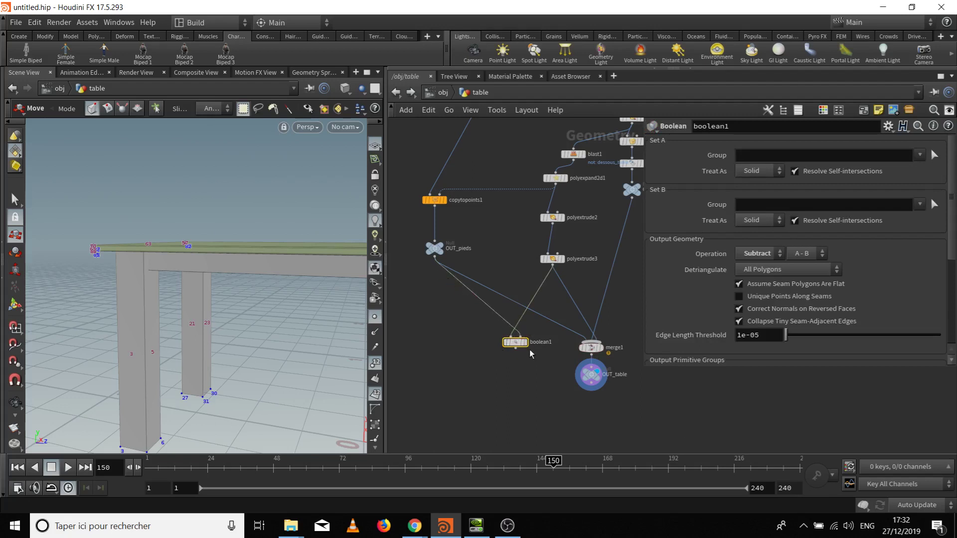
Display boolean1 and examine the cut frame at the leg corners, keeping Set A treated as Solid
mouse_move(531, 348)
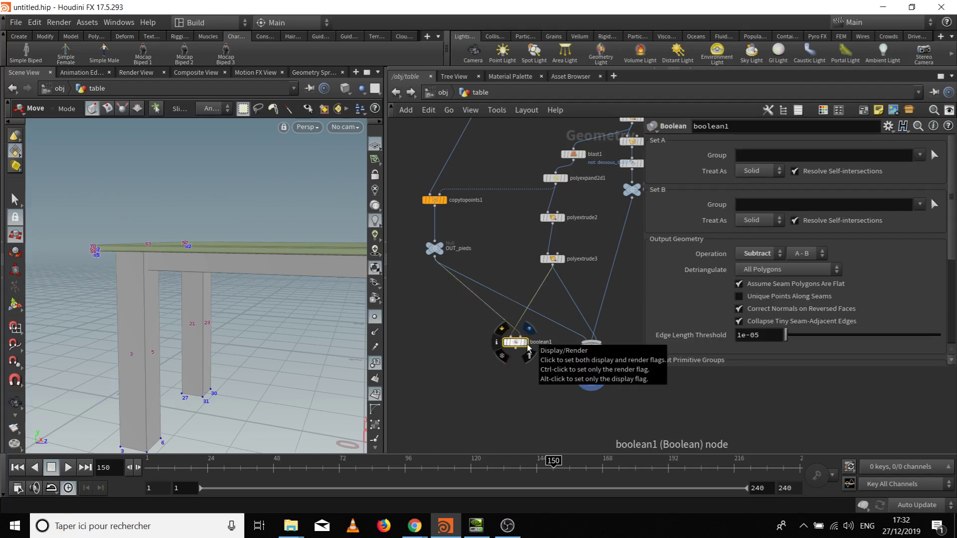
click(748, 172)
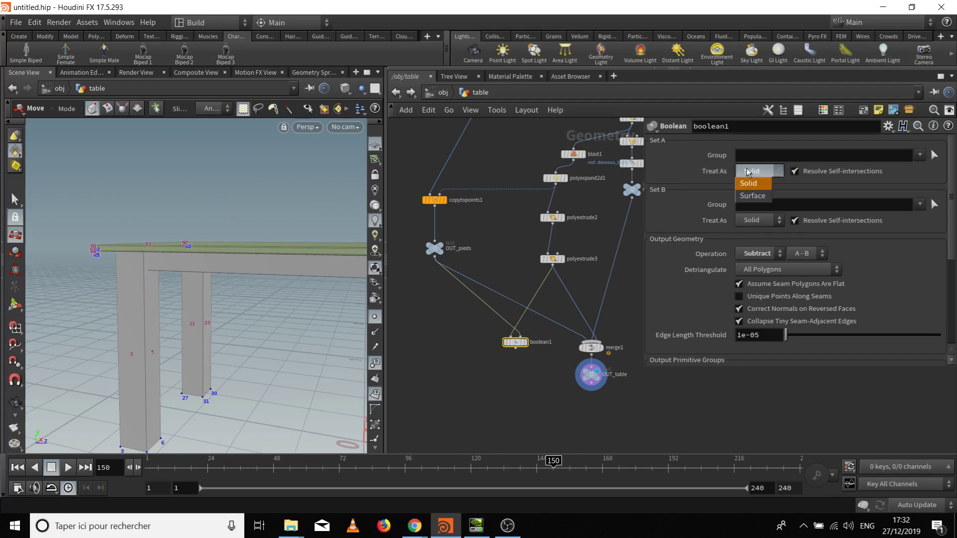
click(748, 172)
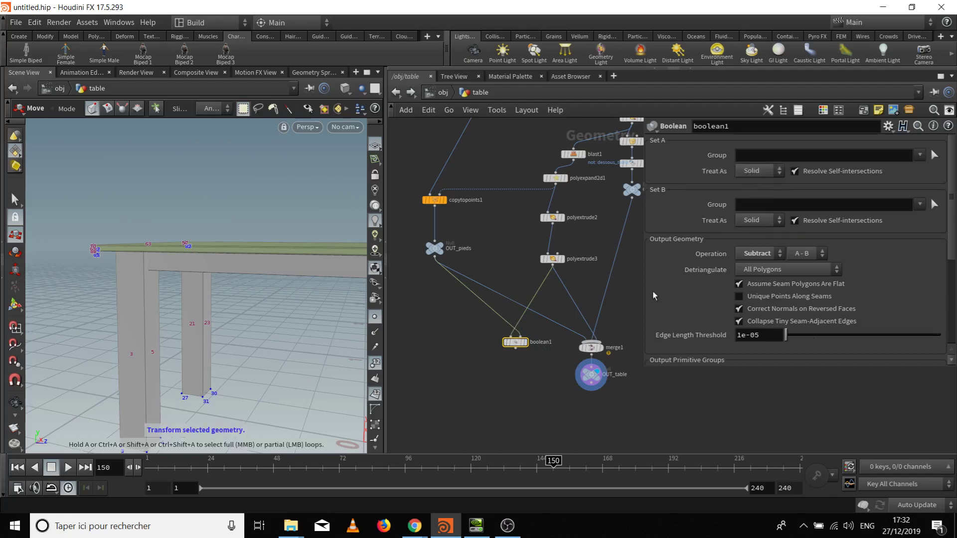
click(525, 342)
key(Escape)
drag(299, 349, 187, 324)
key(t)
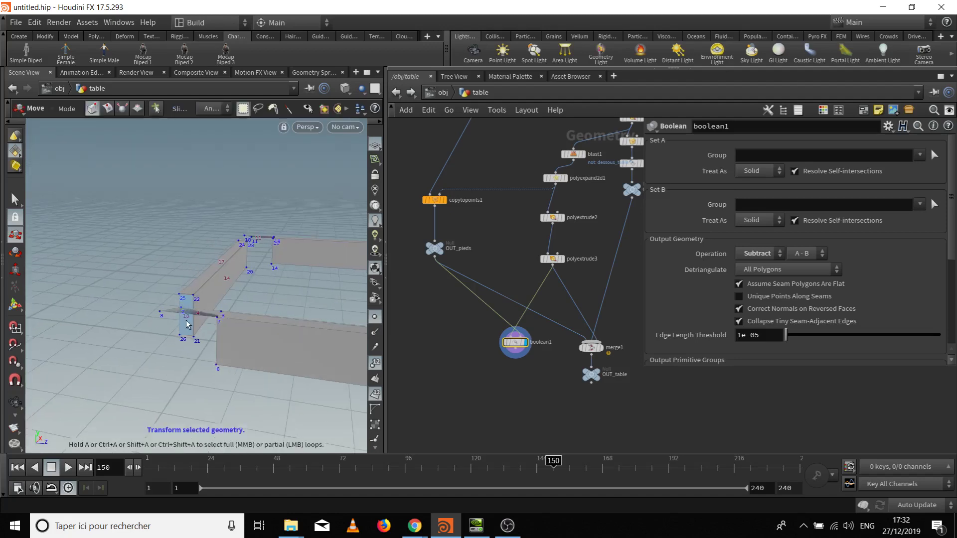
drag(269, 329, 288, 336)
Insert a Transform node between polyexpand2d1 and polyextrude2 in the frame branch
middle_drag(590, 230, 581, 259)
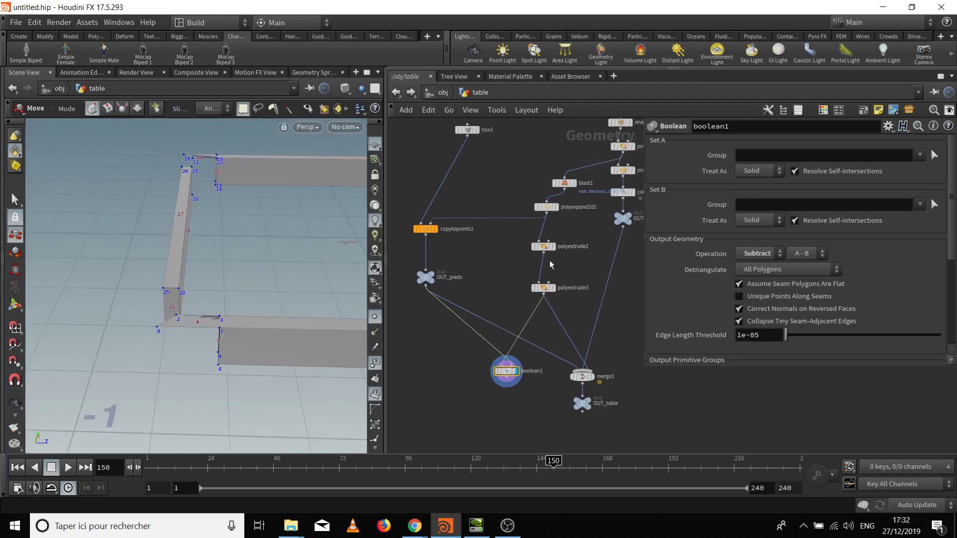
drag(545, 246, 549, 256)
key(Tab)
text(tr)
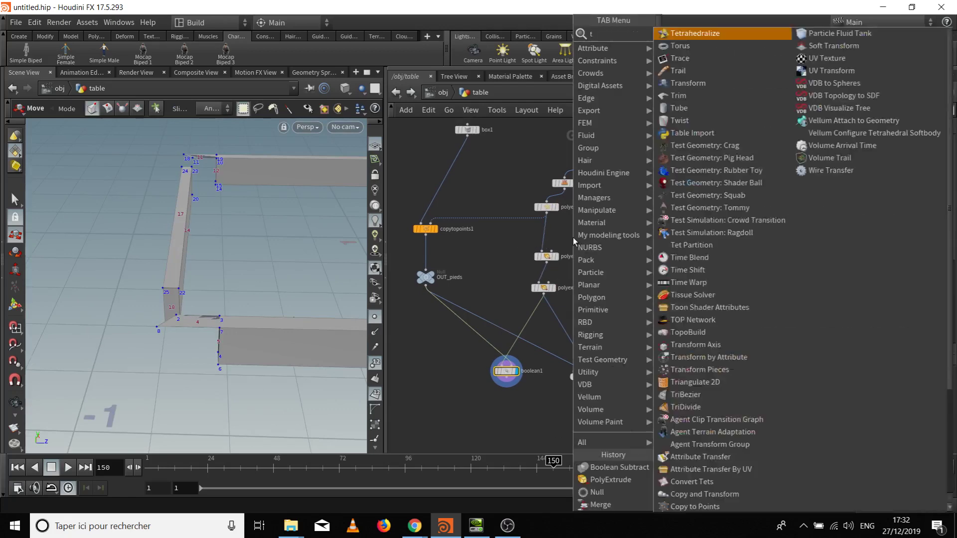
key(Down)
key(Down)
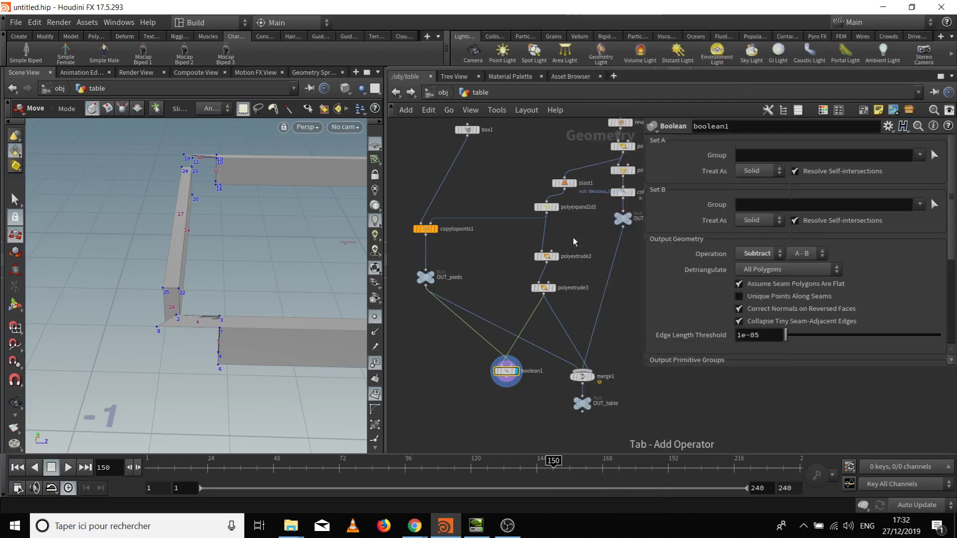
key(Return)
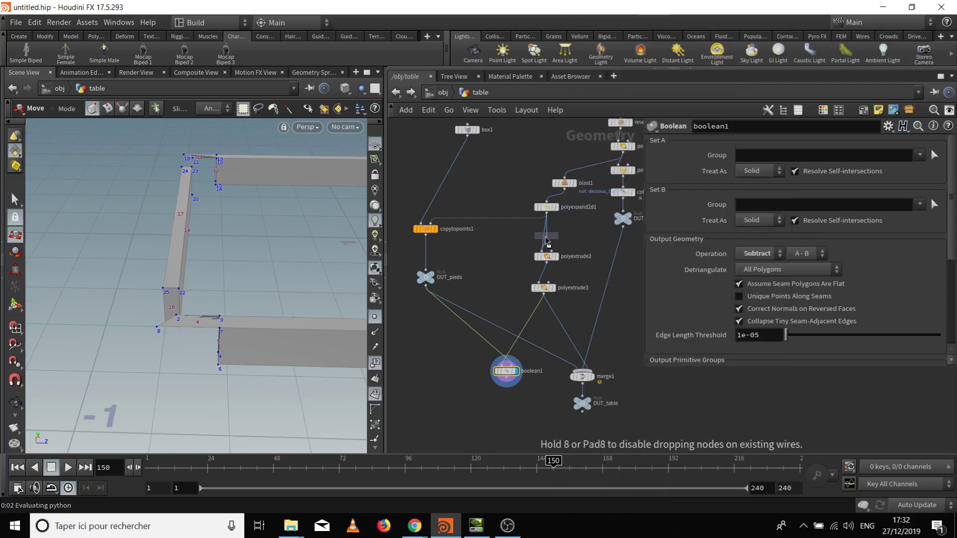
click(543, 237)
click(746, 175)
click(754, 185)
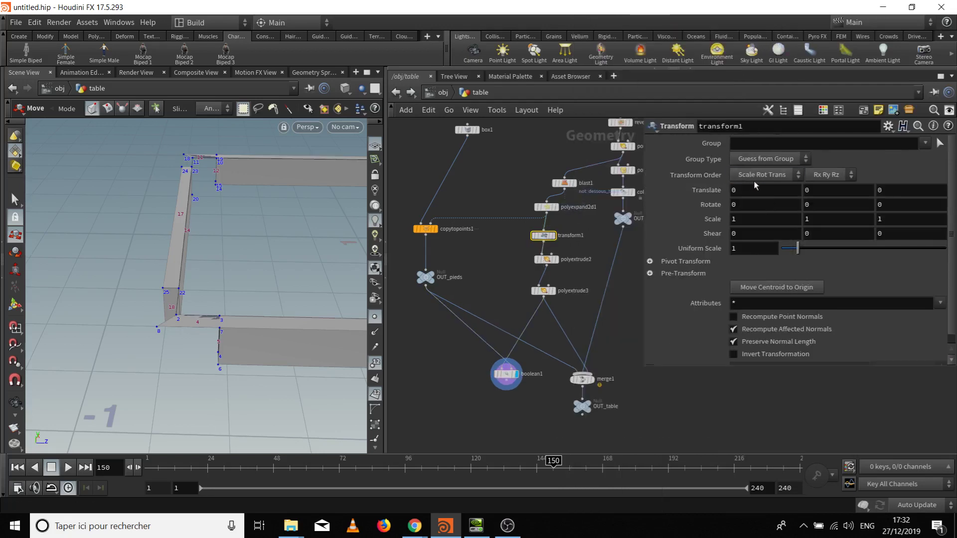
Set the Y translation of transform1 to -0.001 and inspect the cut frame corners
click(807, 190)
key(Return)
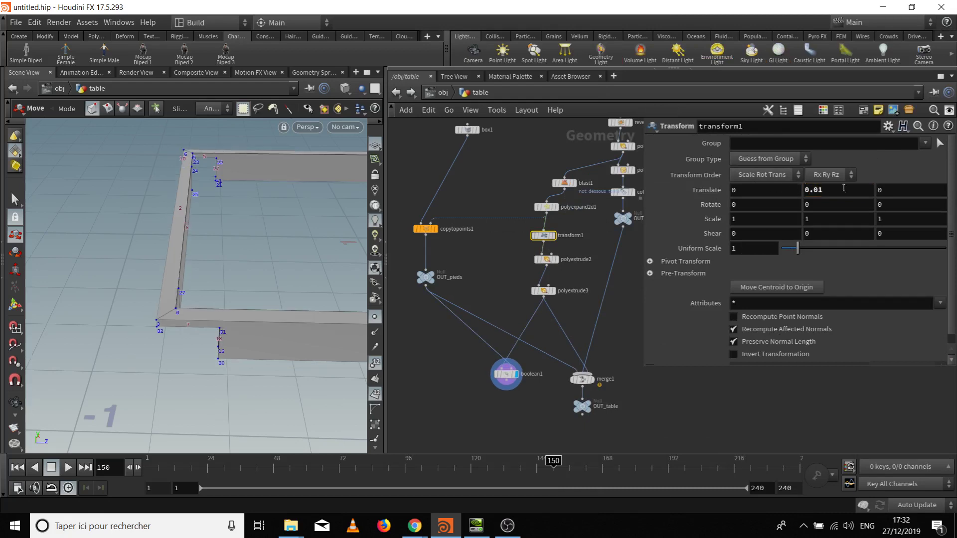
click(837, 192)
text(-0.)
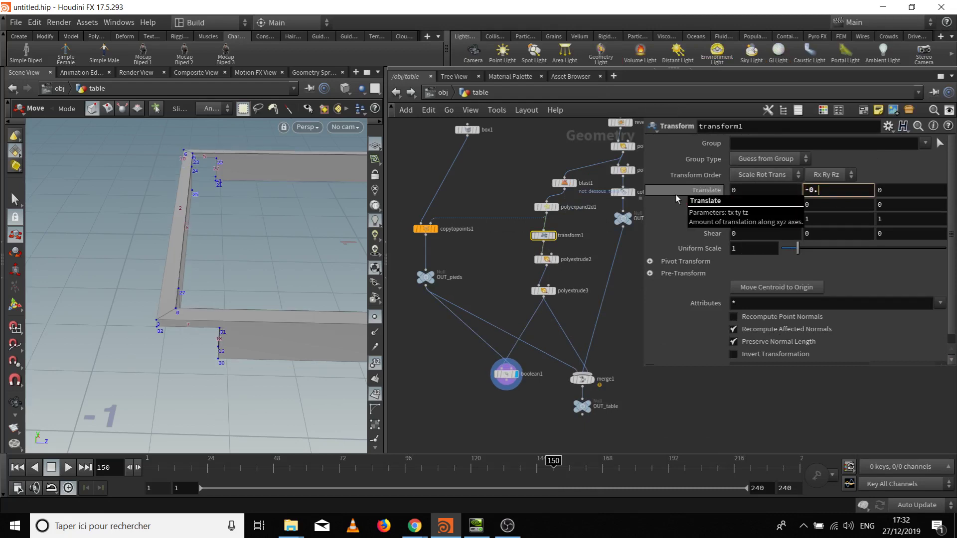
text(001)
key(Return)
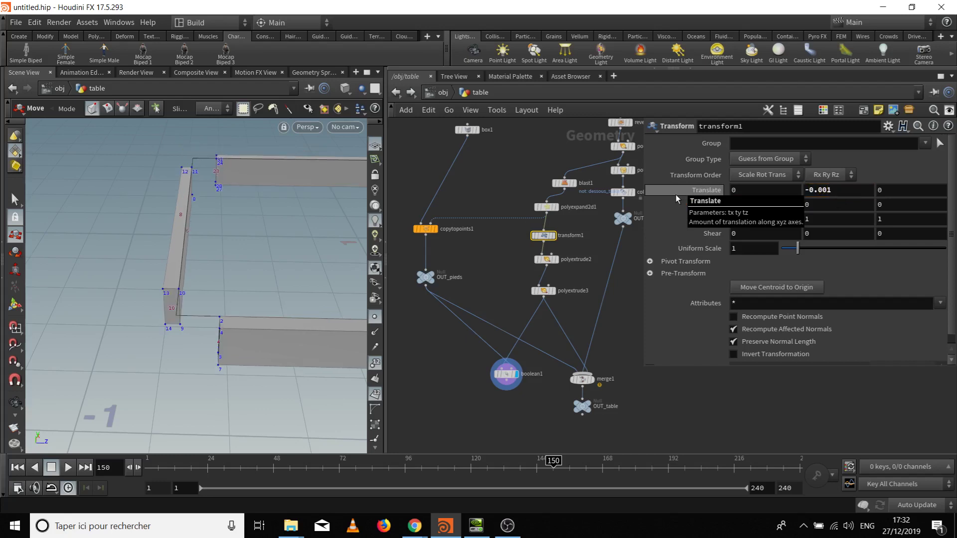
alt+drag(184, 356, 250, 367)
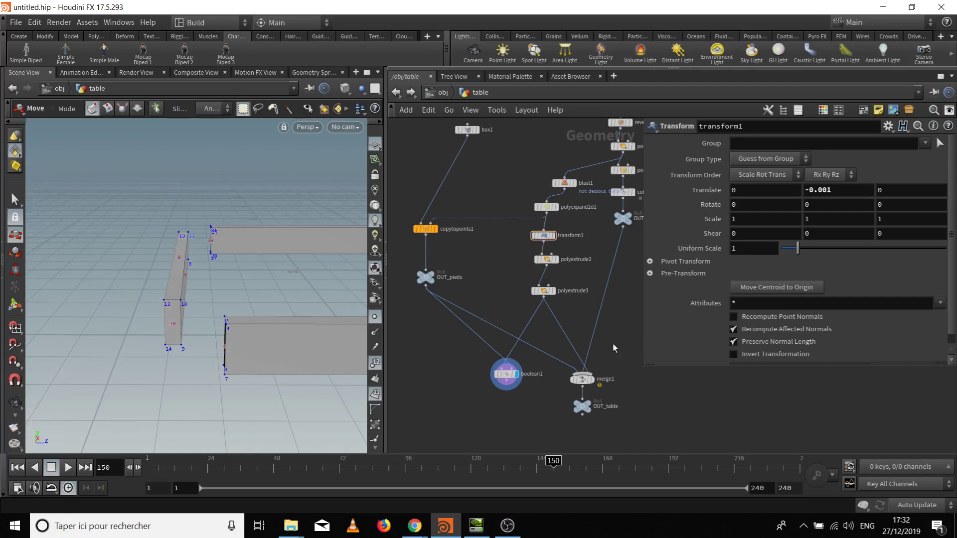
Move boolean1 up just below polyextrude3 and cut all wires feeding merge1
mouse_move(507, 375)
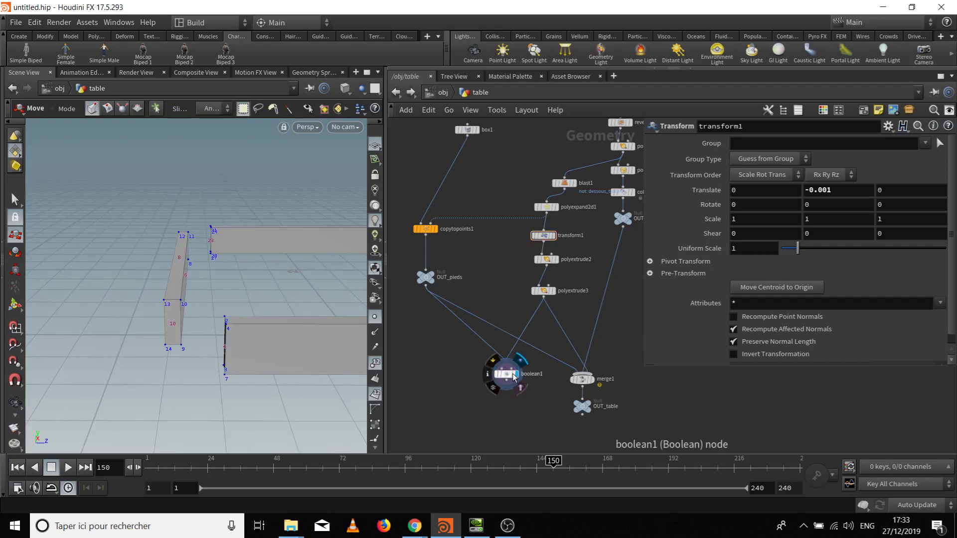
drag(508, 375, 521, 316)
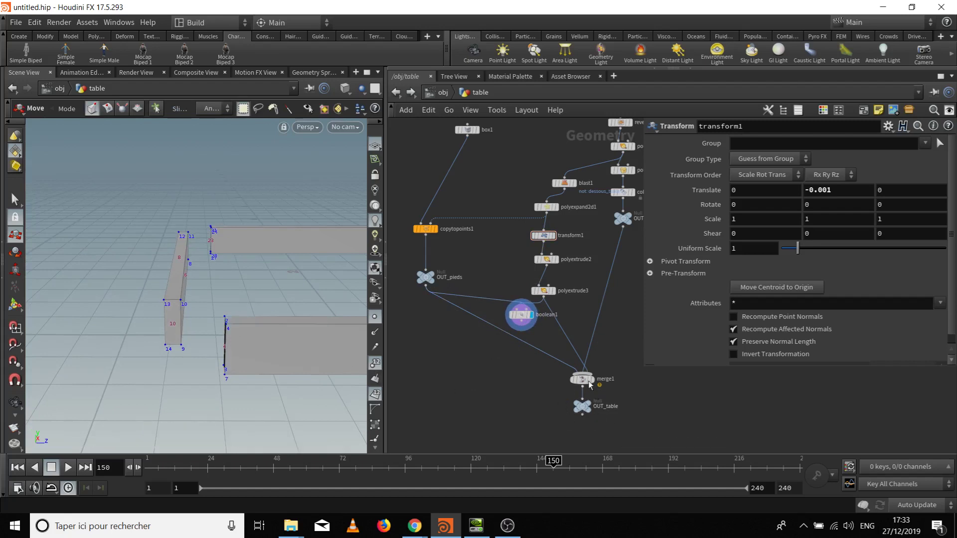
drag(522, 363, 625, 353)
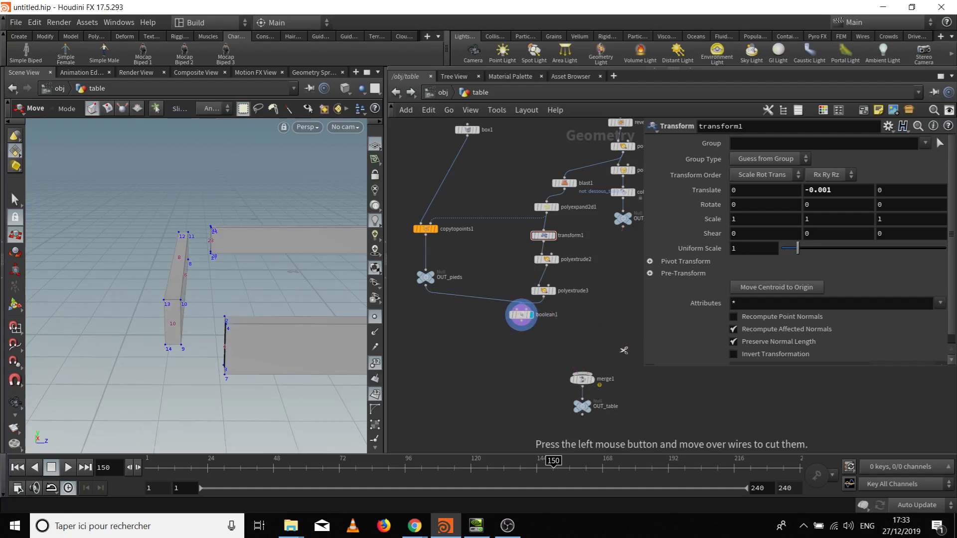
Align boolean1 under polyextrude3 and add a Null node connected to its output
drag(520, 328, 548, 324)
key(Tab)
text(null)
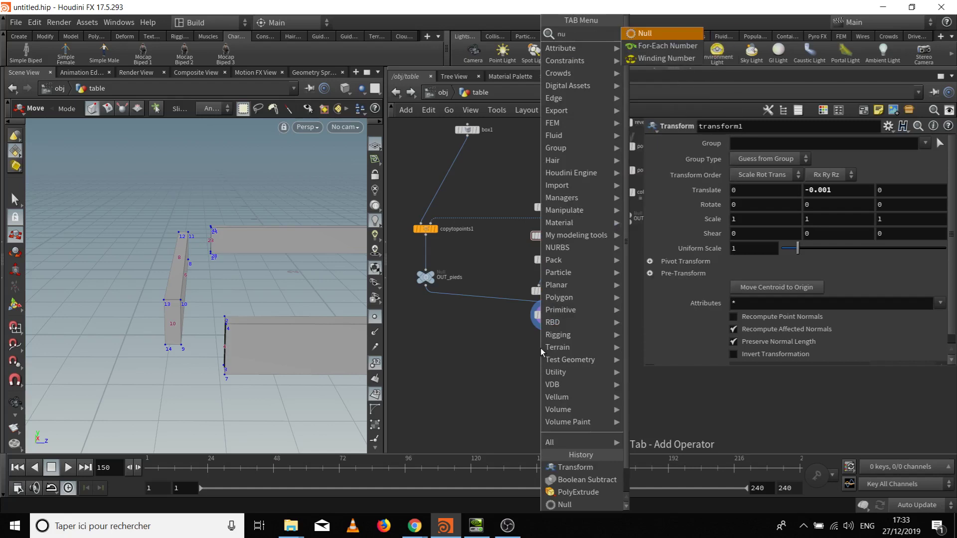
key(Return)
click(540, 347)
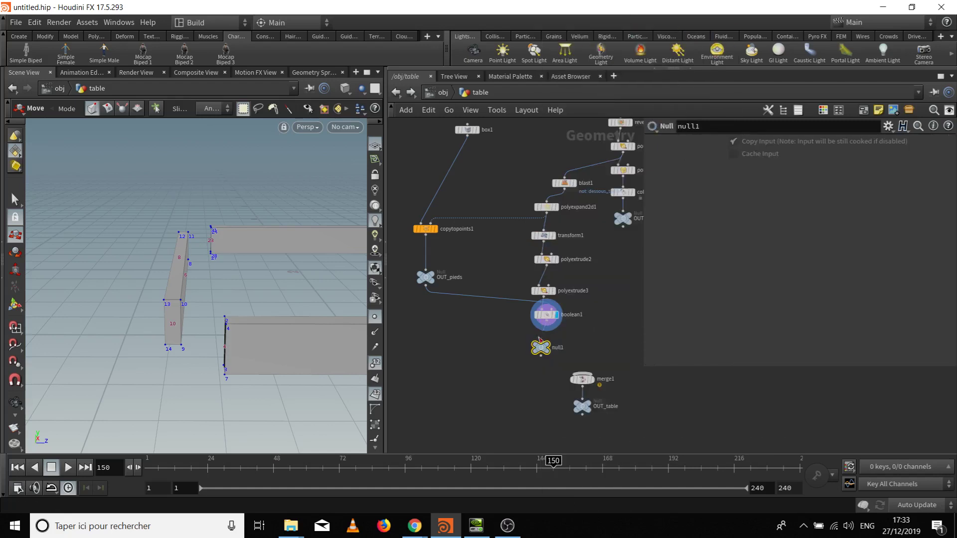
drag(546, 333, 541, 343)
Rename the Null node below boolean1 as OUt_transverse
double_click(558, 348)
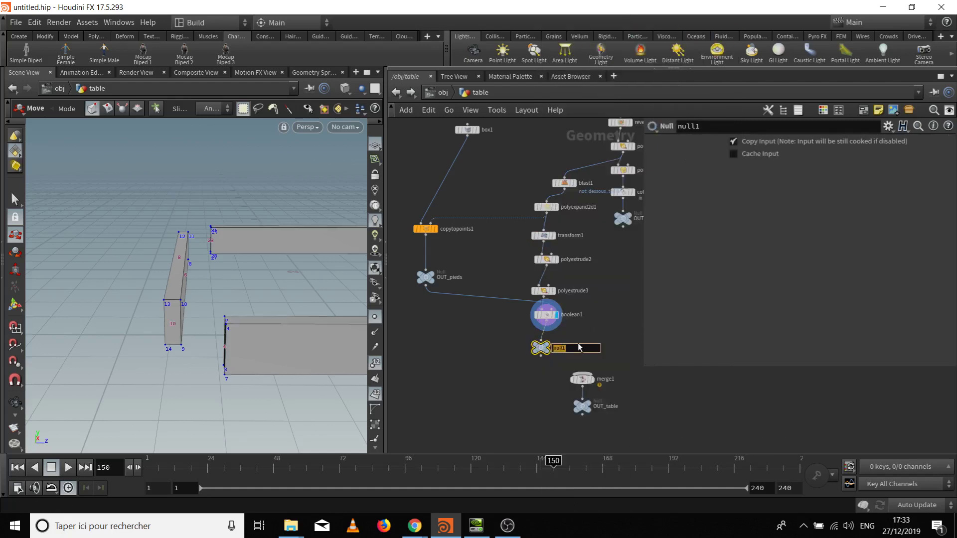
text(OUt_transvere)
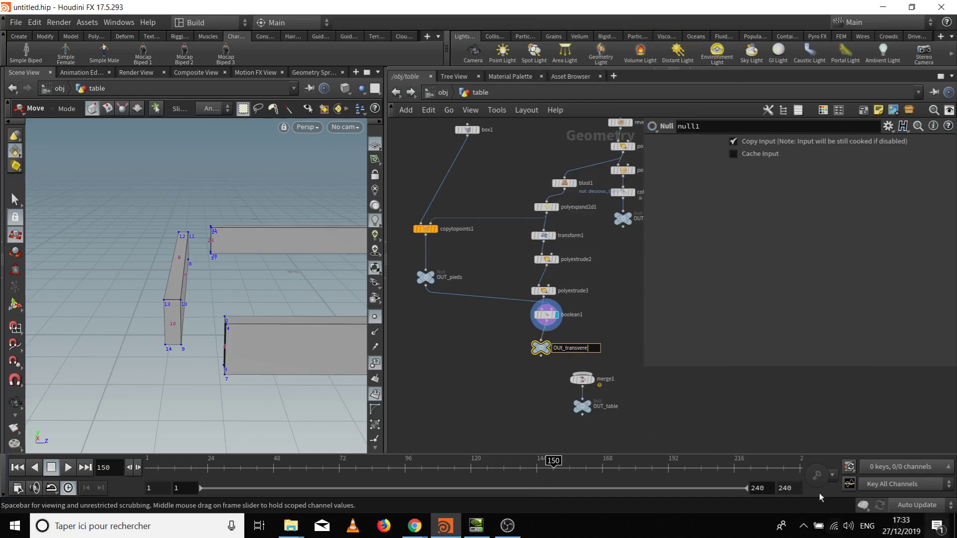
key(BackSpace)
key(BackSpace)
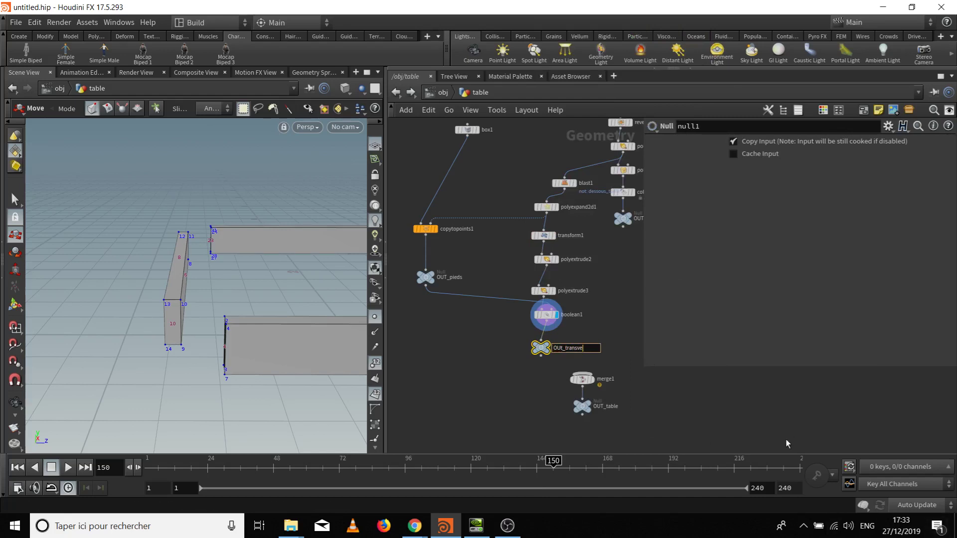
key(Return)
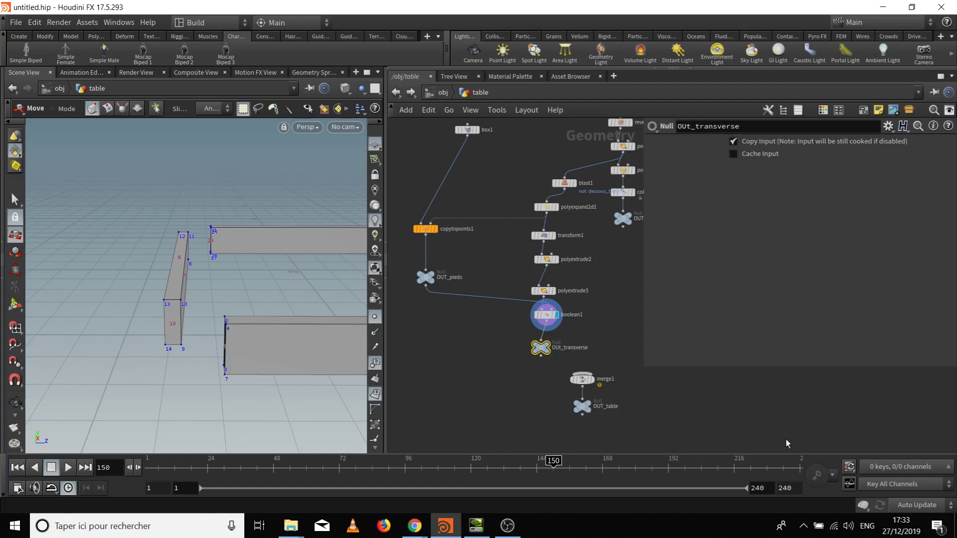
Move OUT_table and merge1 apart, and connect OUT_pieds and OUt_transverse into merge1
key(h)
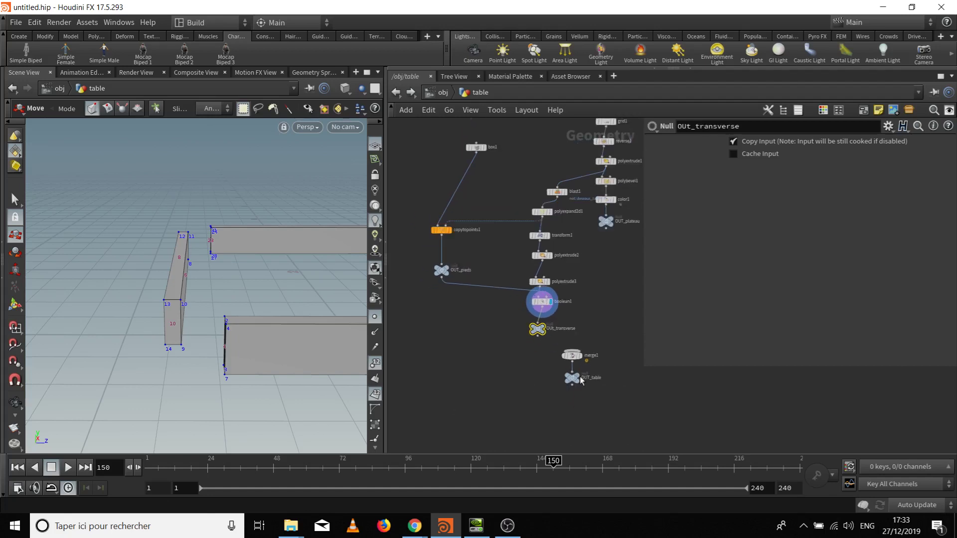
drag(581, 382, 624, 424)
drag(573, 355, 522, 356)
click(442, 283)
click(500, 355)
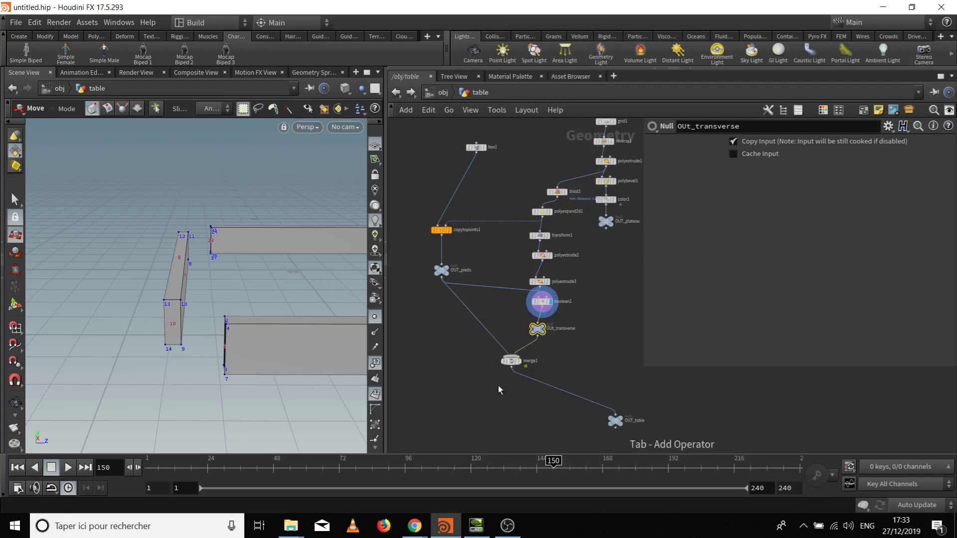
Duplicate the OUt_transverse null between merge1 and OUT_table and rename the copy OUt_support
alt+drag(537, 329, 634, 396)
double_click(552, 384)
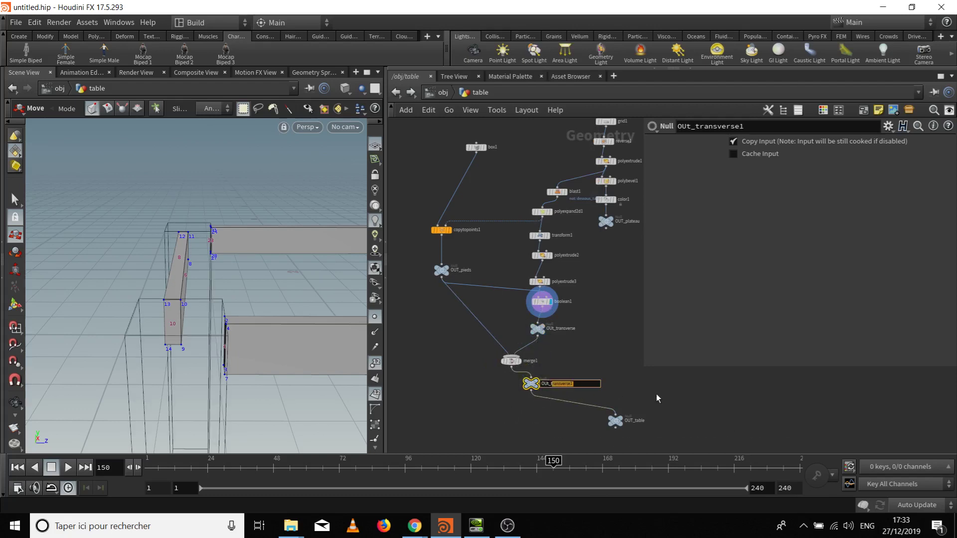
key(BackSpace)
text(support)
key(Return)
scroll(578, 371, up, 2)
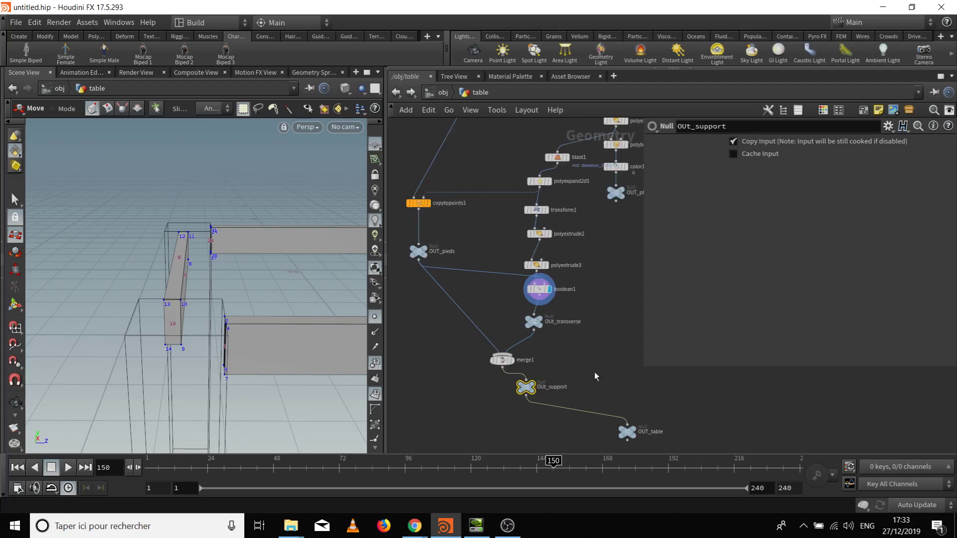
Insert a Merge node between OUt_support and OUT_table, connect OUT_plateau into it, and display OUT_table
middle_drag(594, 372, 570, 306)
key(Tab)
text(null)
key(Return)
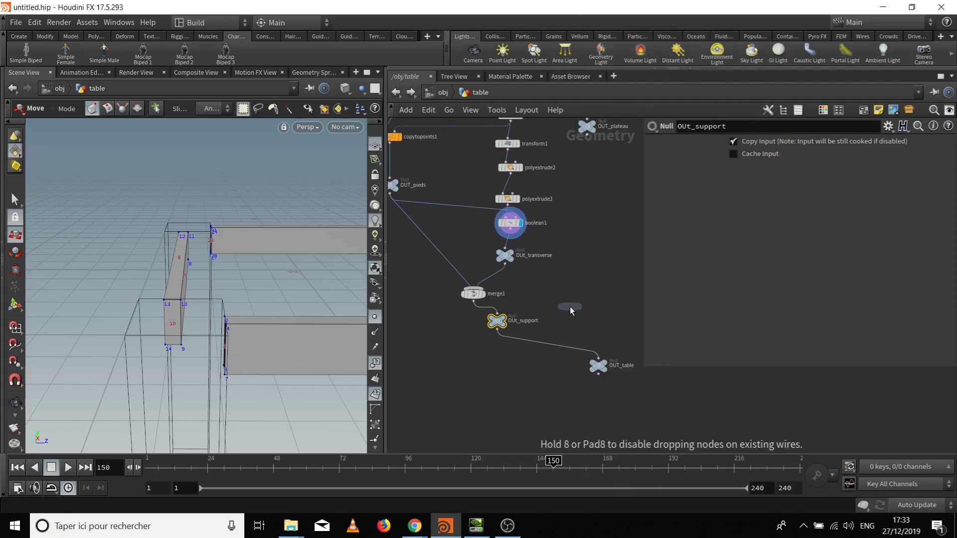
click(538, 339)
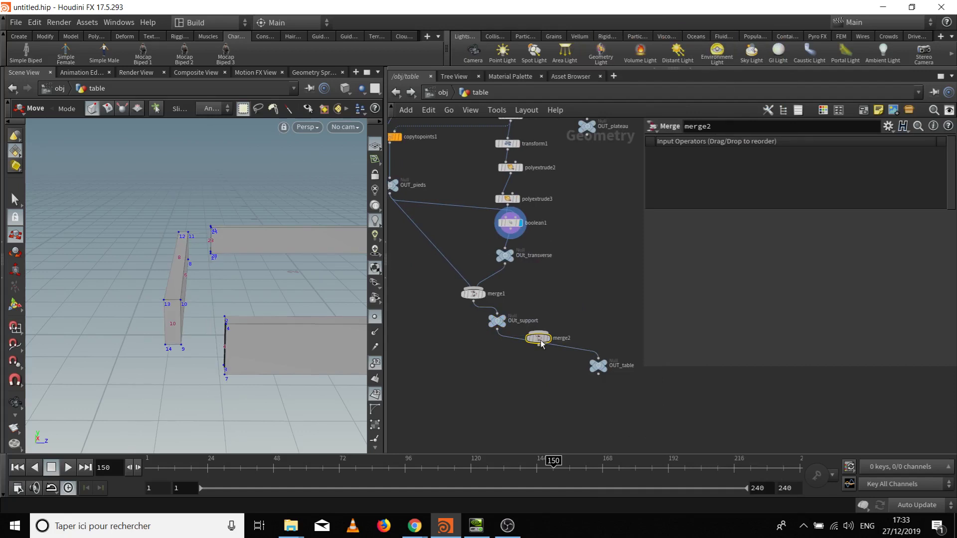
drag(588, 139, 548, 344)
click(611, 355)
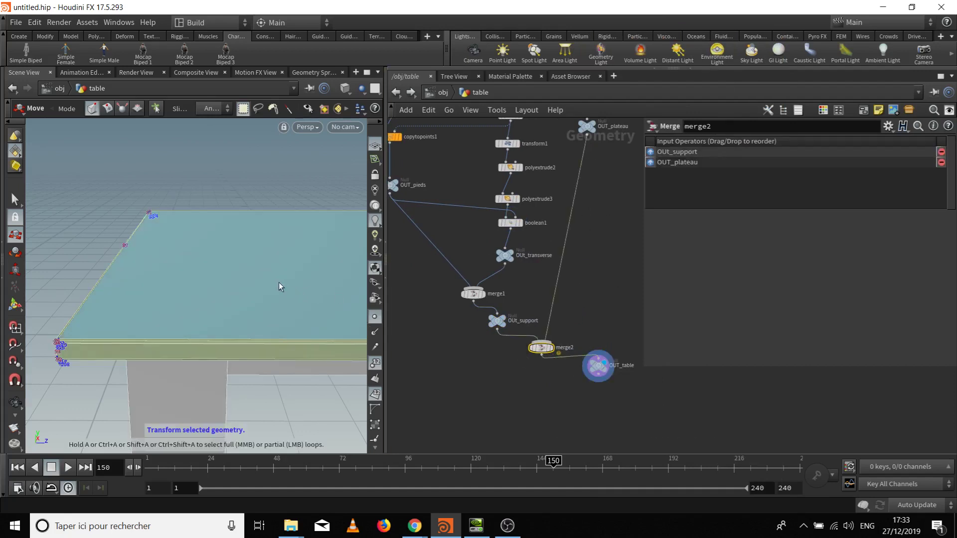
Examine the assembled table from several angles, checking how the frame meets the legs and tabletop
key(Escape)
drag(295, 264, 200, 327)
key(t)
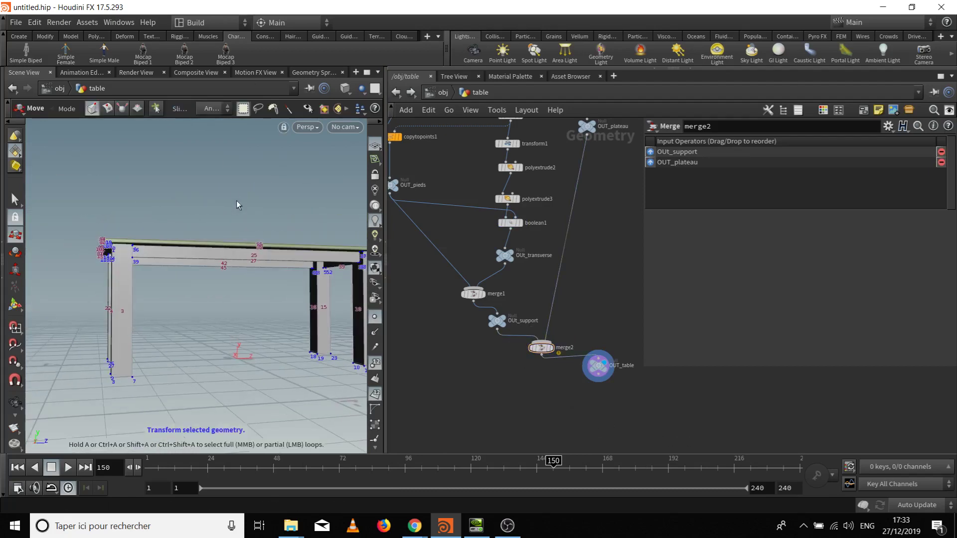
key(Escape)
drag(236, 201, 183, 256)
key(t)
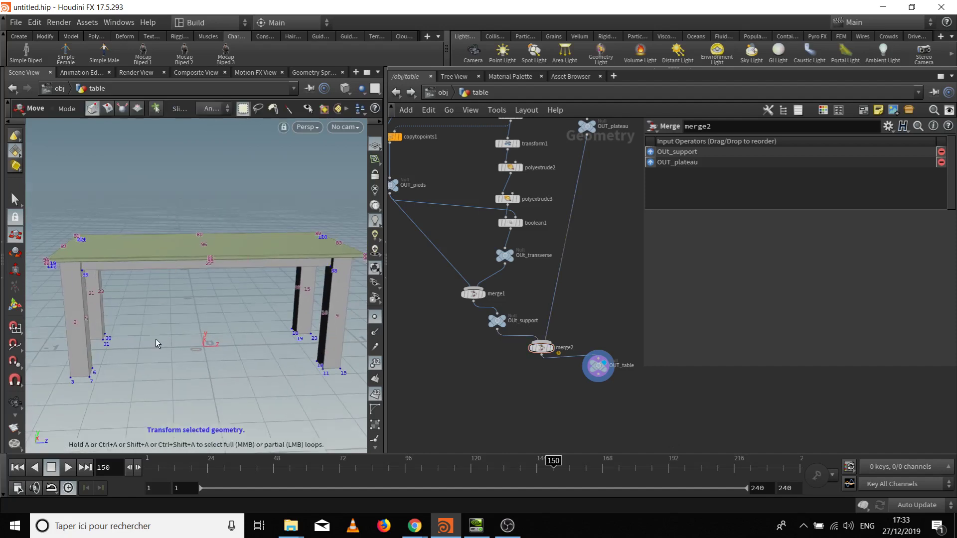
key(Escape)
drag(156, 342, 209, 348)
key(t)
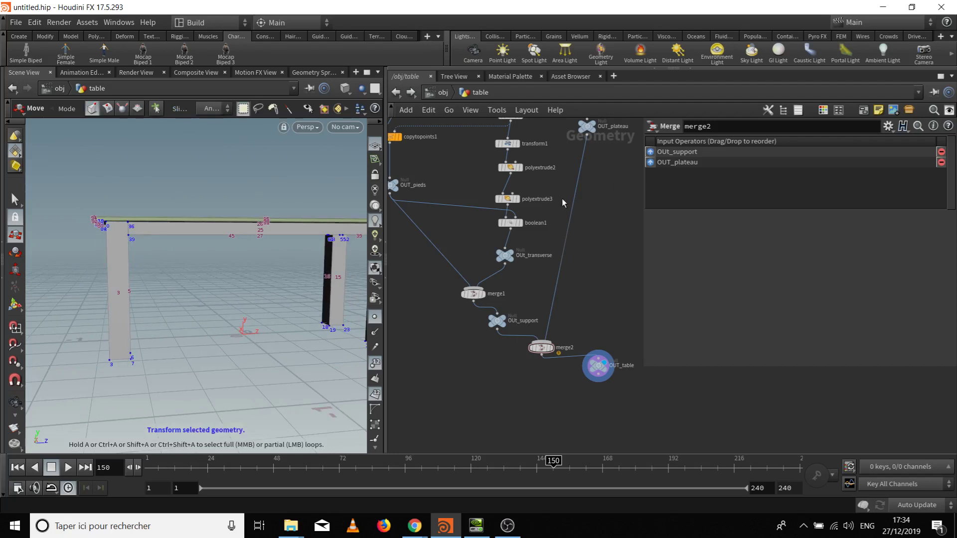
Display the leg's box1 node and rename it Pied_original
middle_drag(563, 157, 628, 285)
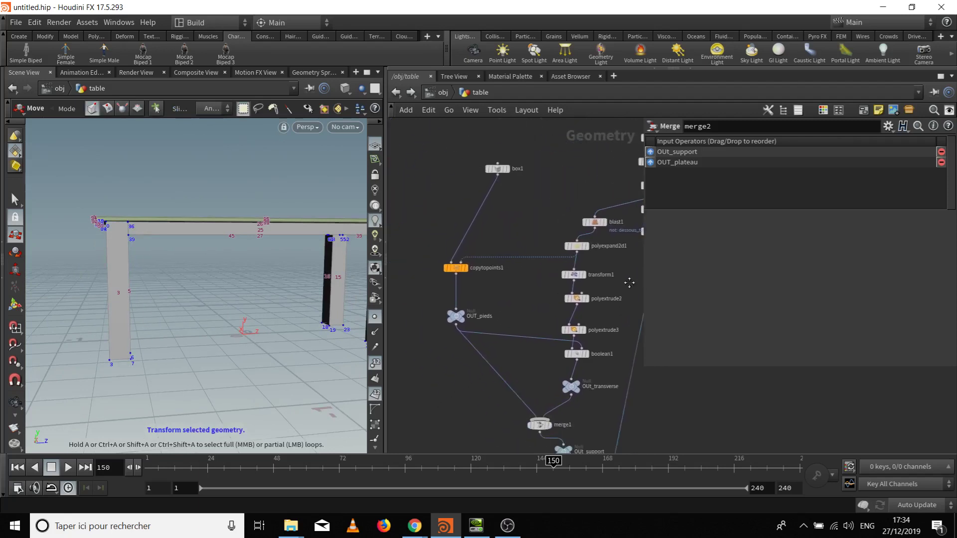
mouse_move(497, 172)
drag(497, 173, 477, 175)
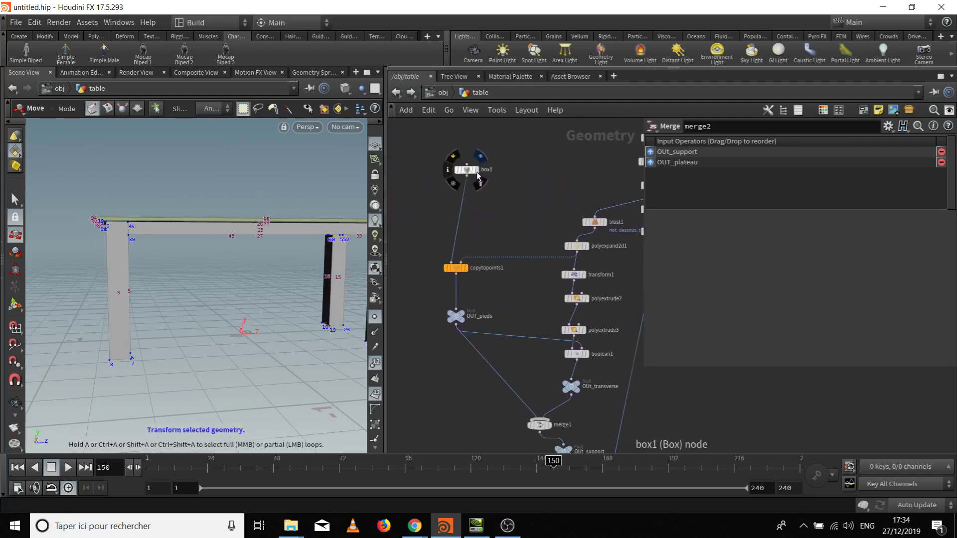
click(478, 170)
click(473, 171)
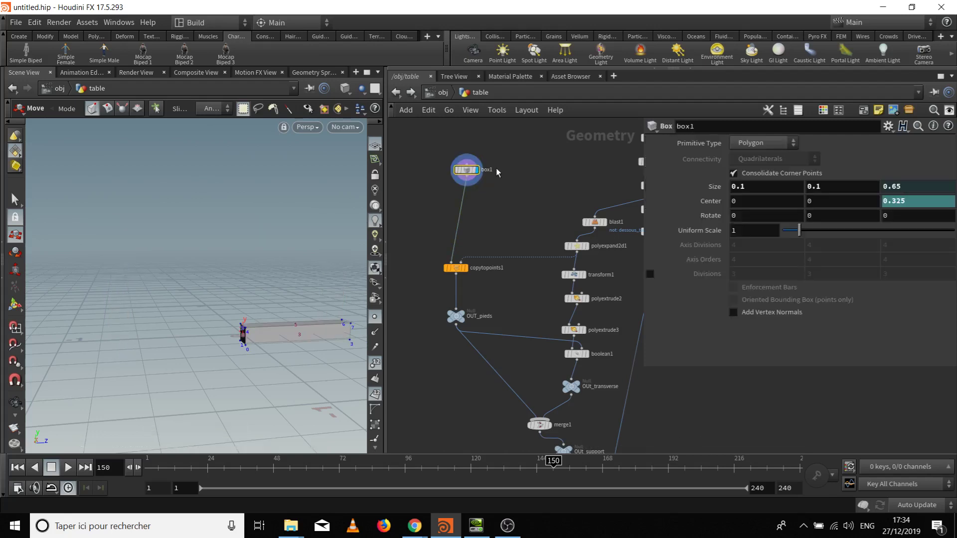
double_click(492, 170)
text(Pied_original)
key(Return)
Insert a Transform node between Pied_original and copytopoints1
alt+middle_drag(269, 319, 232, 299)
scroll(233, 299, up, 3)
drag(233, 299, 194, 318)
key(t)
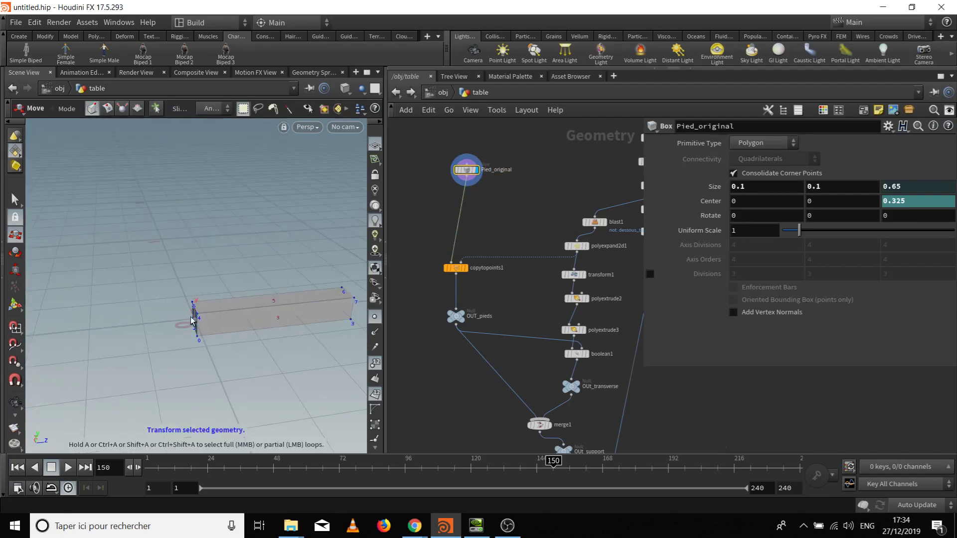
drag(301, 317, 289, 384)
key(space)
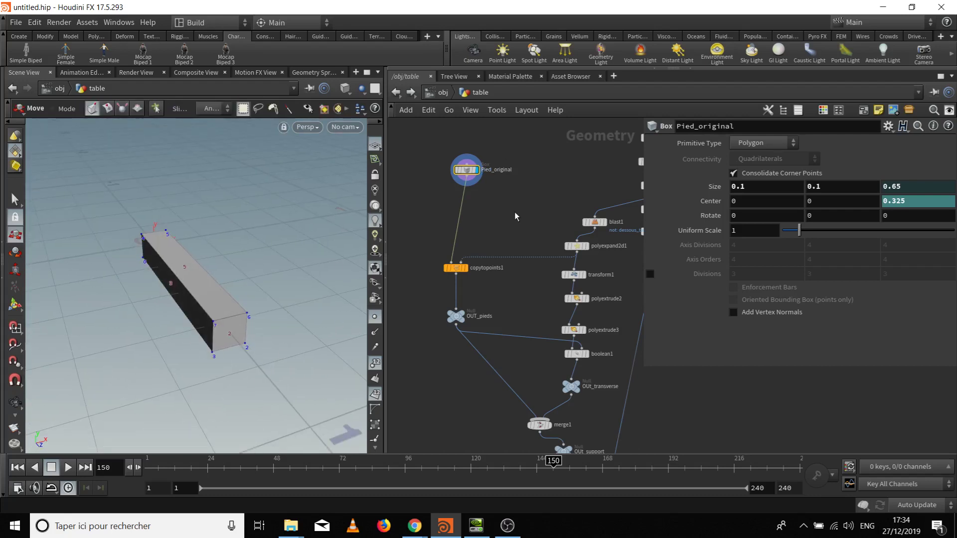
key(Tab)
text(tra)
key(Down)
key(Down)
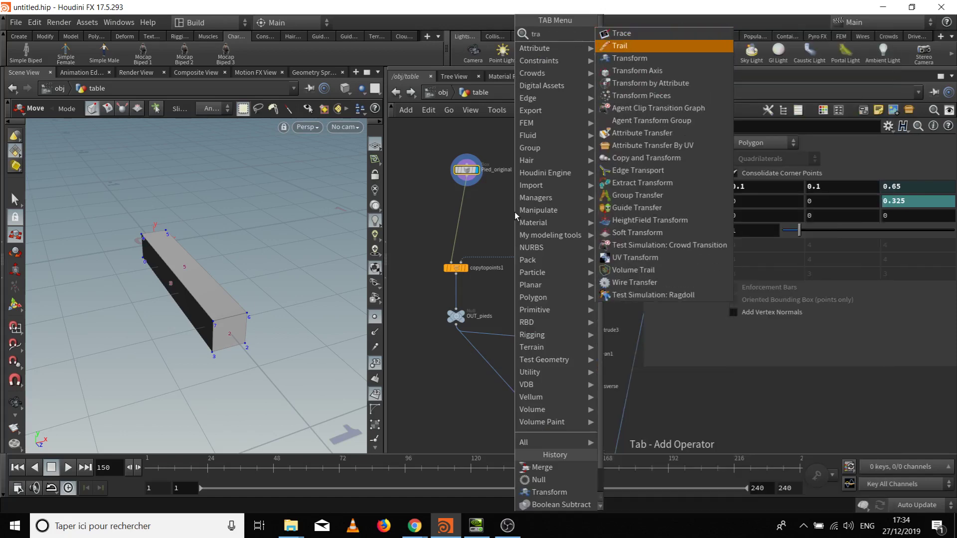
key(Return)
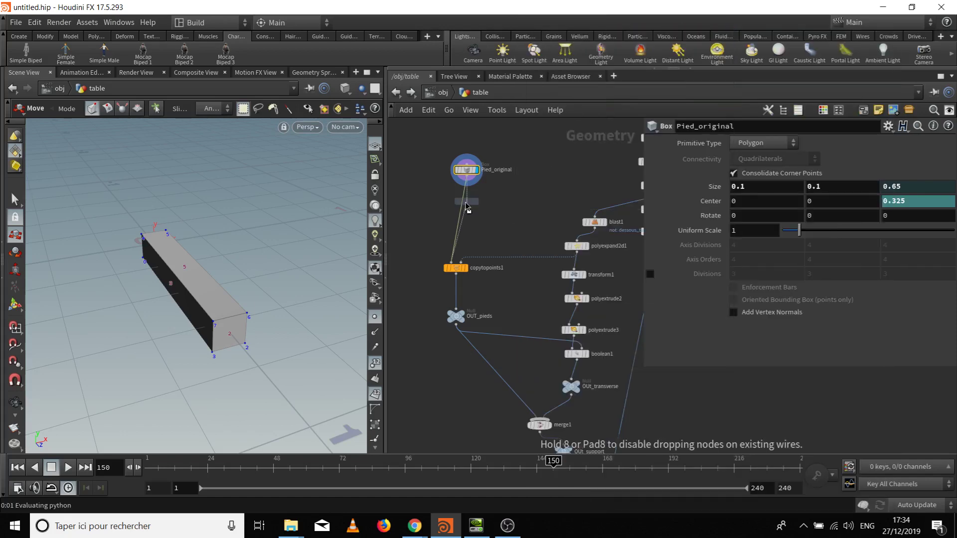
click(468, 209)
Restrict transform2 to primitive 2, the end face of the leg, with the group type set to Primitives
click(785, 160)
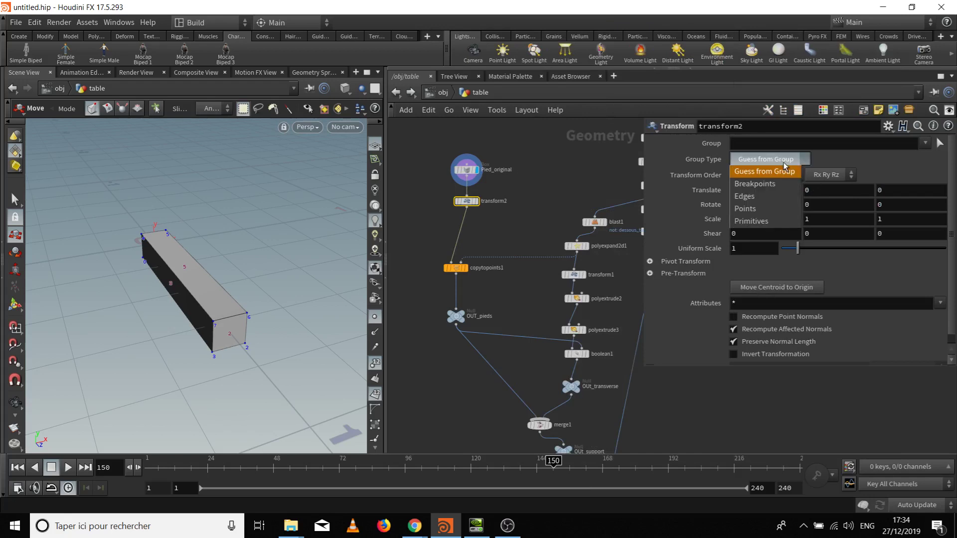
click(758, 220)
click(776, 148)
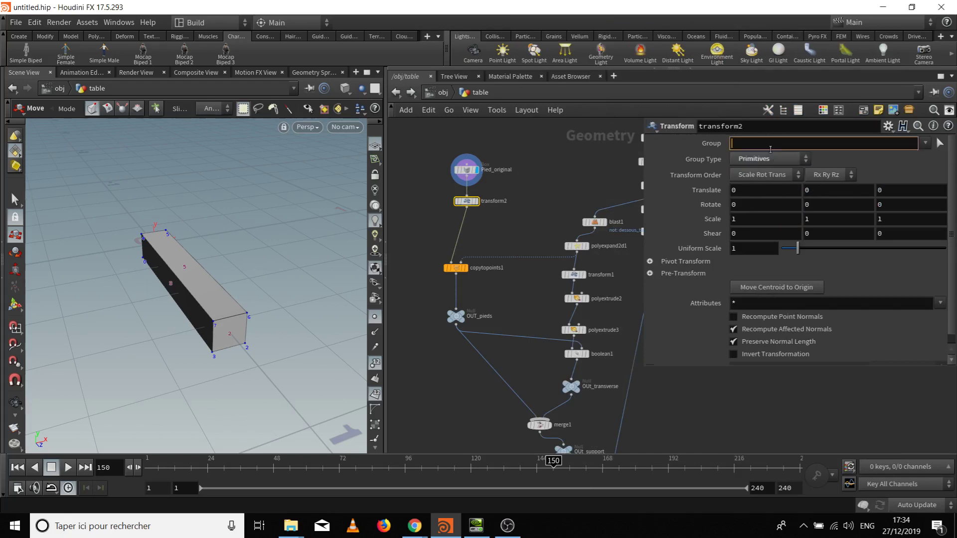
text(2)
key(Return)
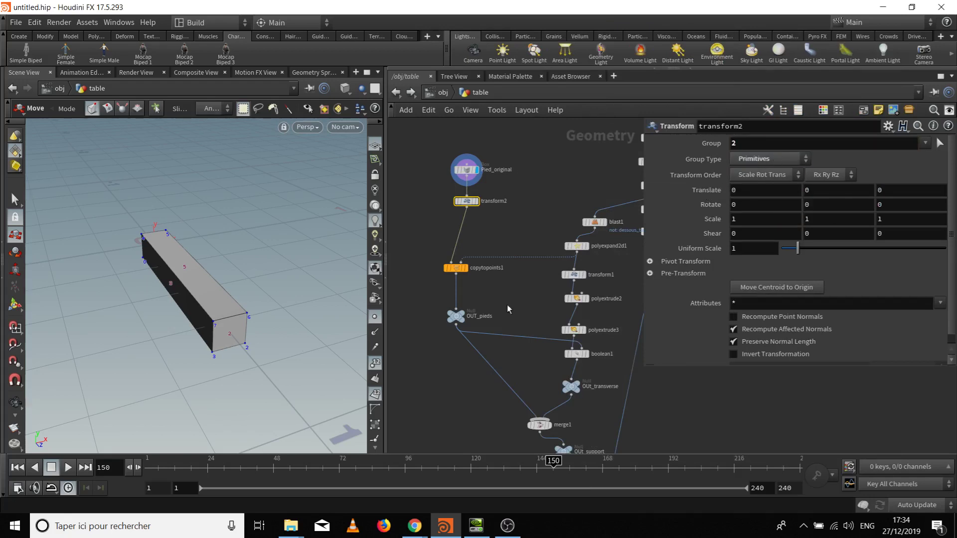
Scale the leg's end face to 0.7 in X and Y and display the transform2 node
alt+drag(159, 319, 215, 322)
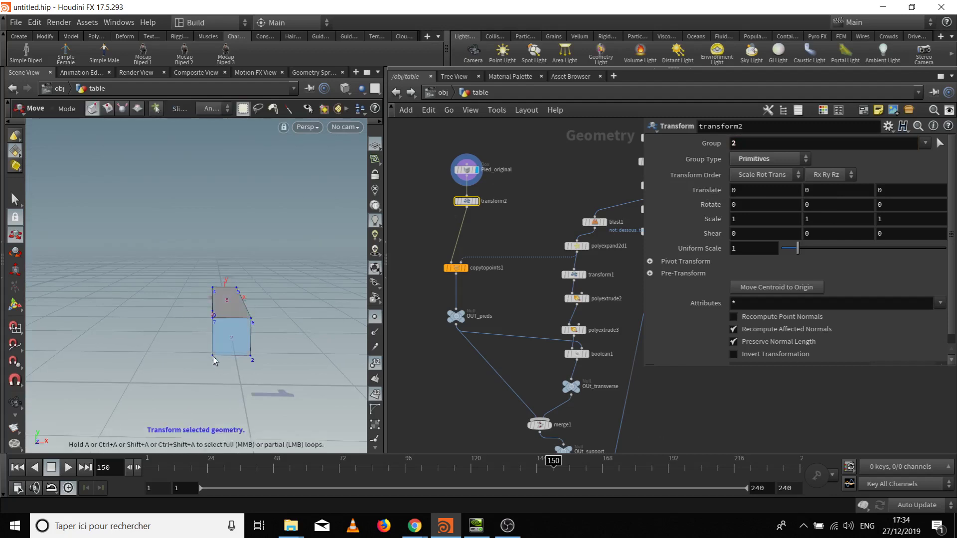
alt+drag(156, 342, 71, 385)
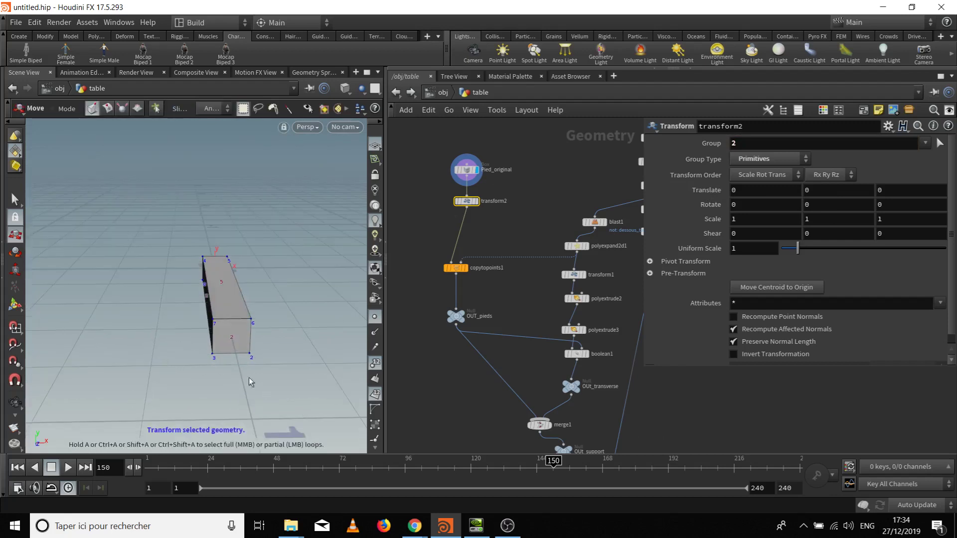
double_click(766, 220)
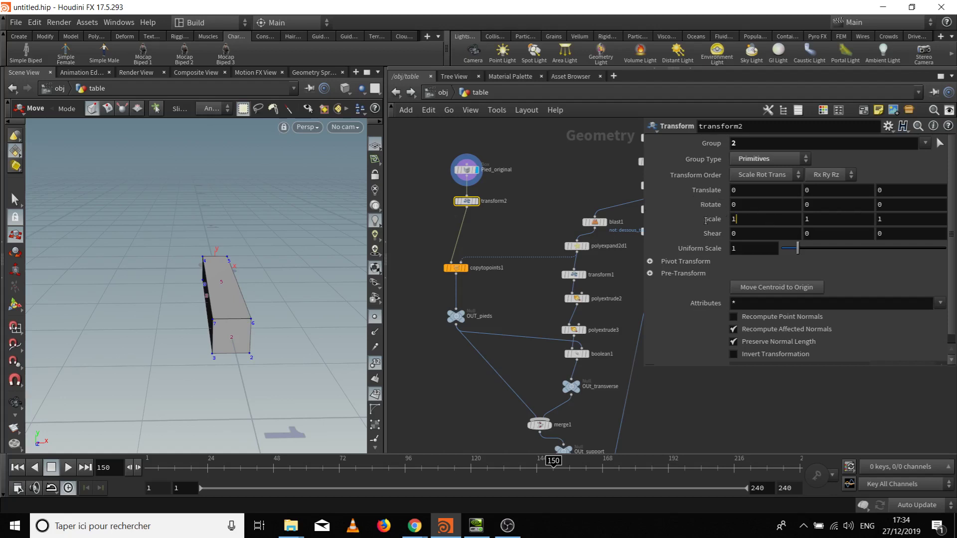
text(.7)
key(Tab)
key(Tab)
click(818, 222)
key(Return)
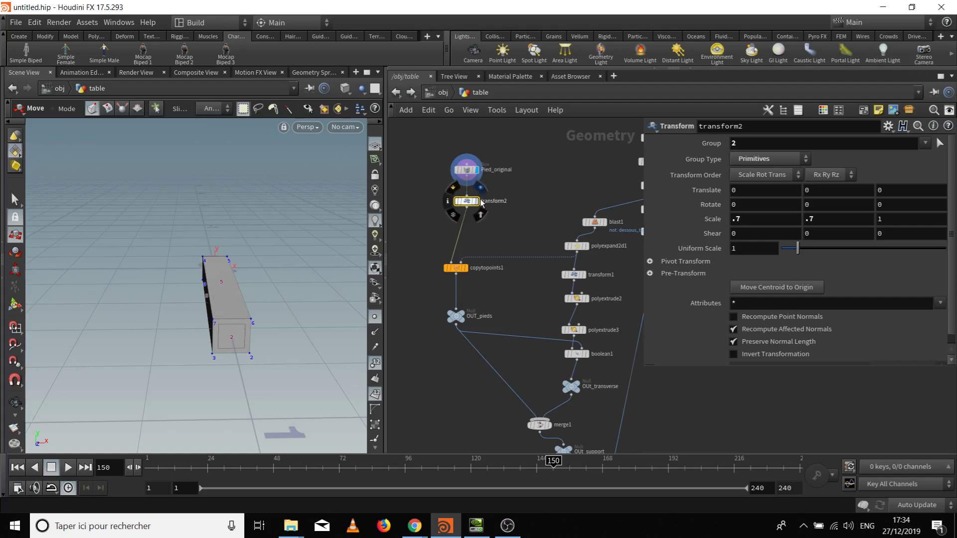
click(476, 201)
key(Escape)
drag(209, 280, 81, 284)
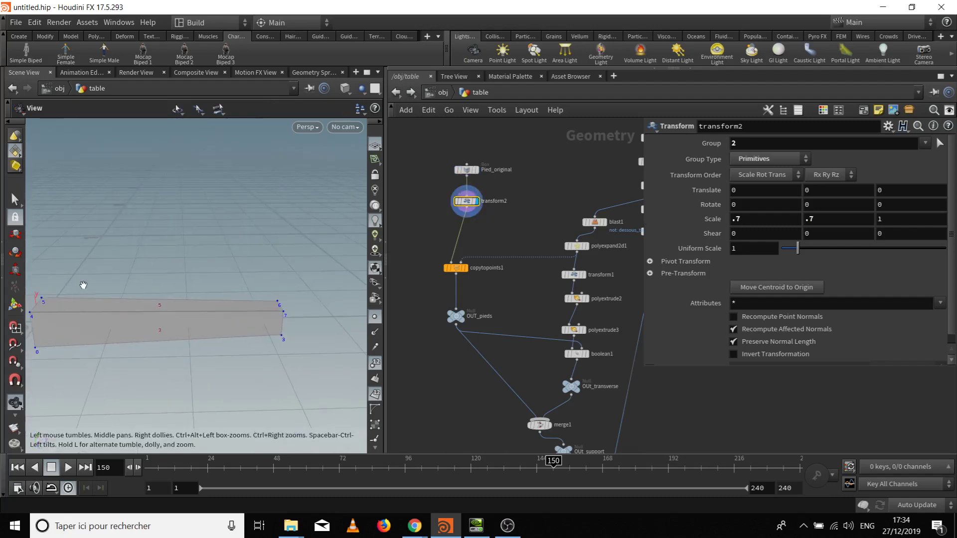
key(t)
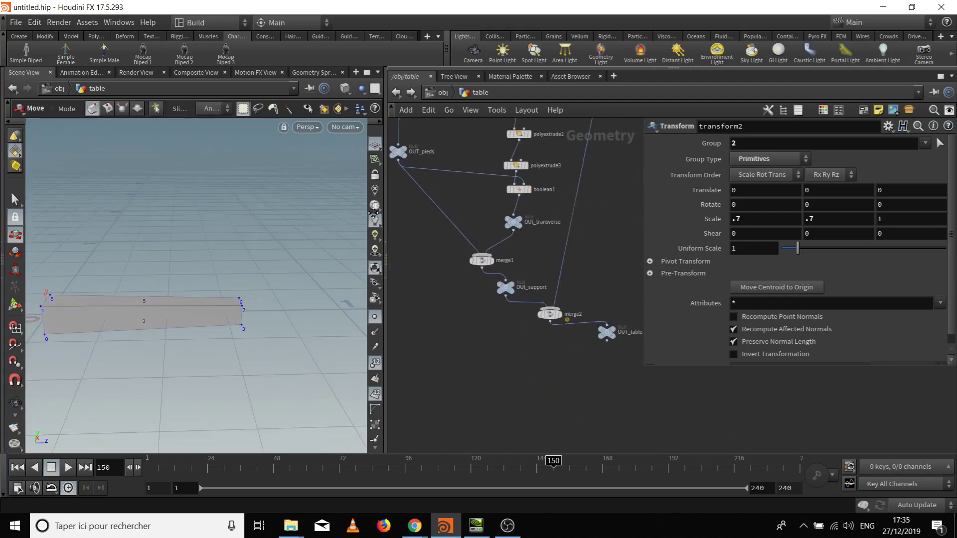
Display OUT_table and look over the whole table with its tapered legs
middle_drag(578, 424, 521, 258)
middle_drag(575, 359, 508, 356)
click(547, 324)
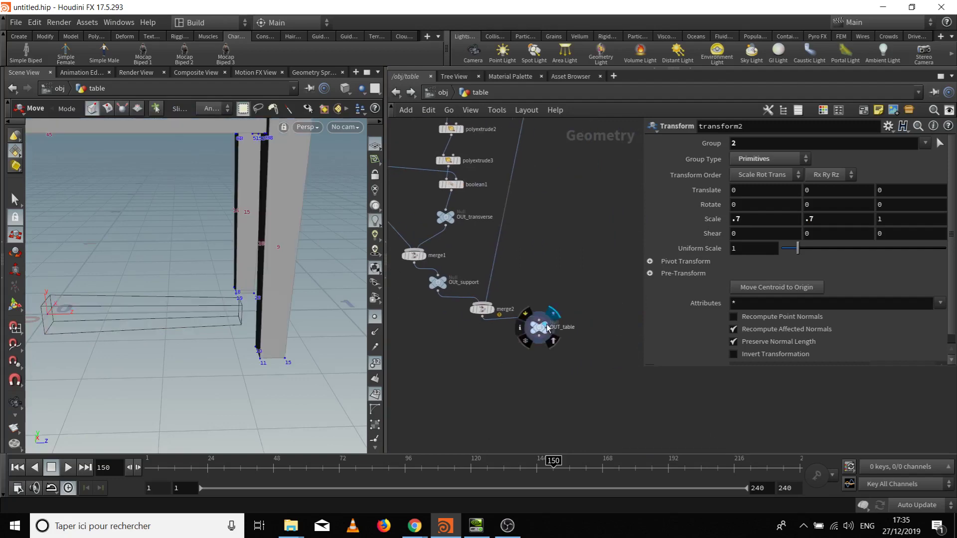
key(Escape)
drag(246, 320, 202, 343)
key(t)
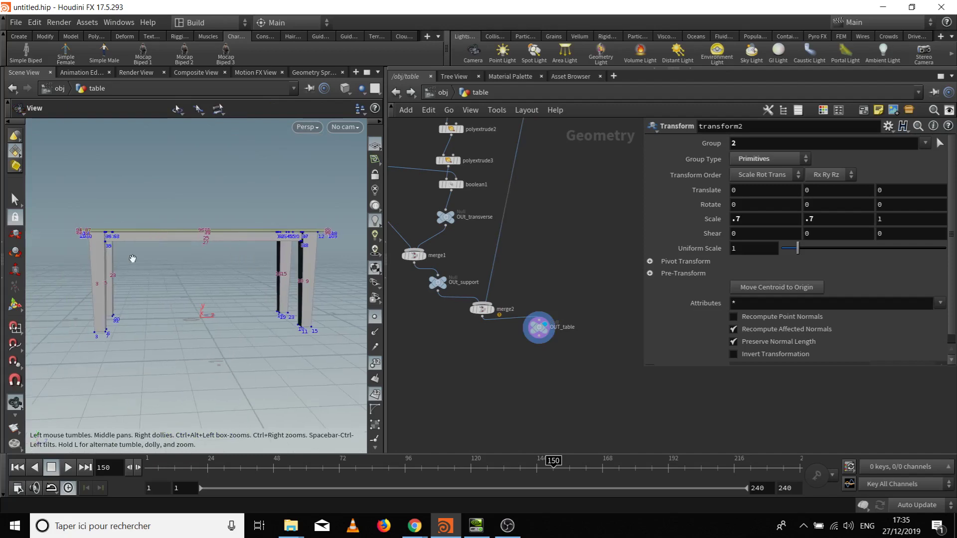
drag(107, 329, 140, 352)
key(t)
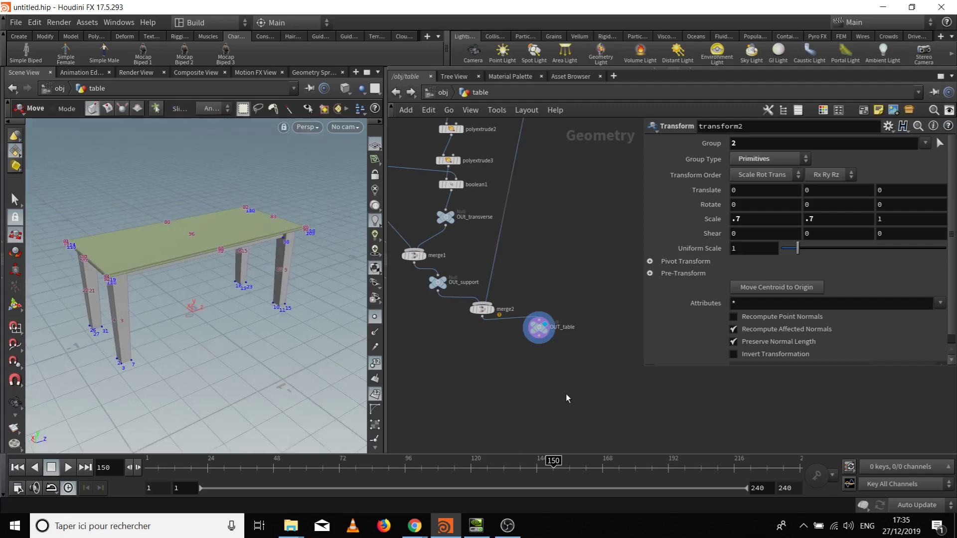
Hide the point and primitive numbers in the viewport and inspect the tapered legs and frame from several angles
click(373, 366)
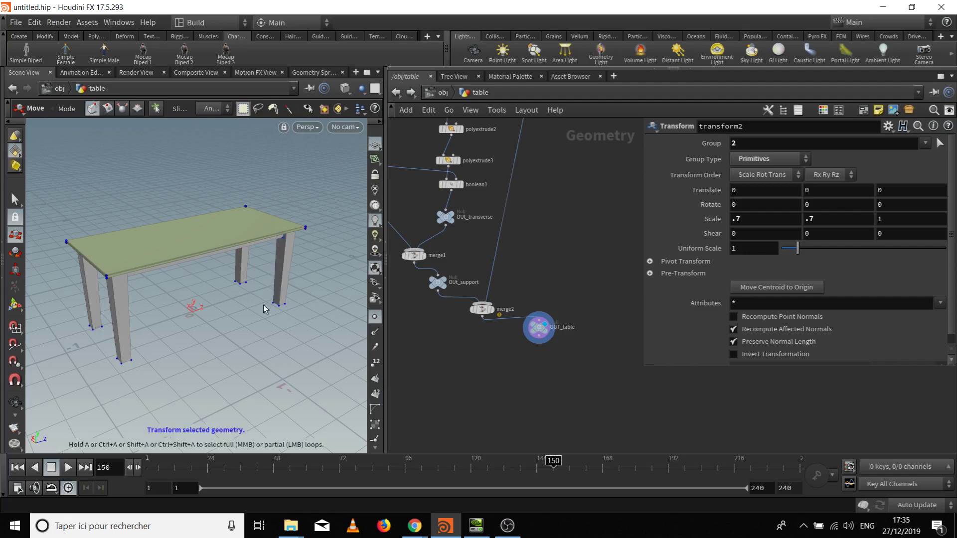
alt+right_drag(265, 298, 226, 301)
alt+drag(226, 301, 260, 324)
middle_drag(449, 329, 497, 371)
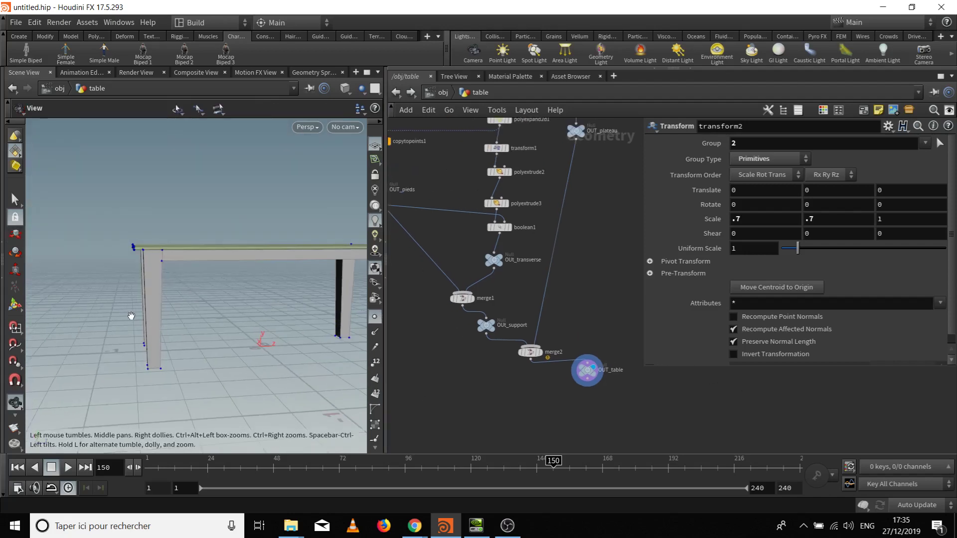
drag(133, 317, 158, 212)
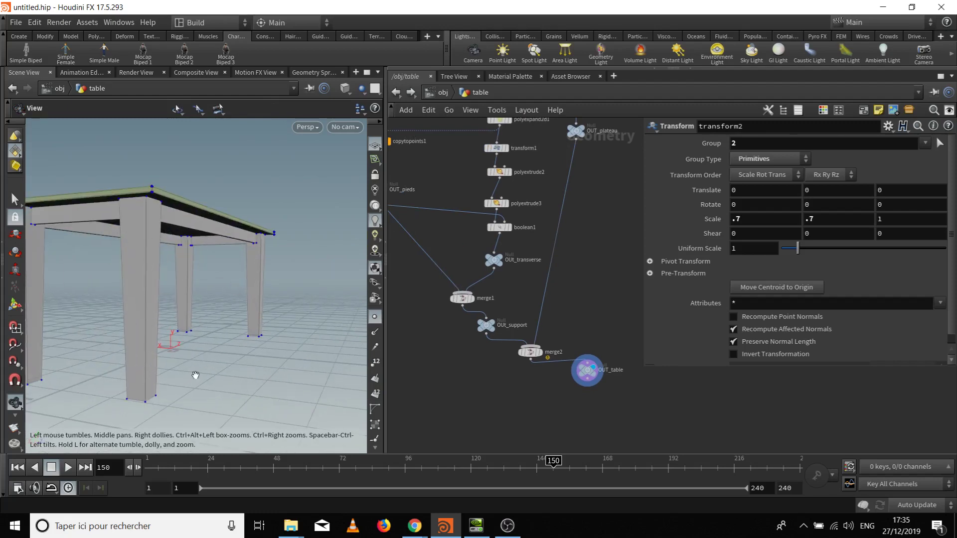
drag(196, 375, 179, 279)
Tidy the network by placing OUT_table under merge2 and OUt_support under merge1
drag(587, 371, 530, 383)
middle_drag(409, 345, 430, 355)
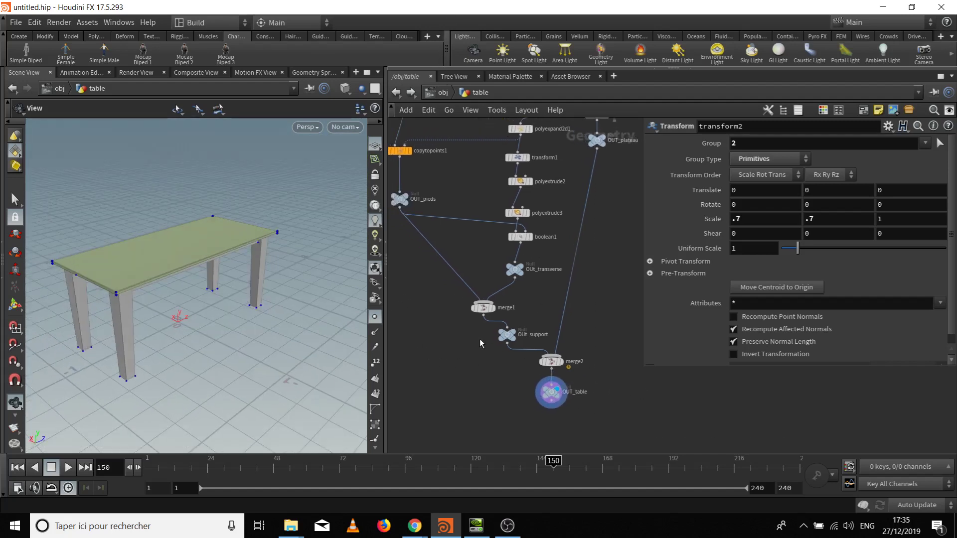
drag(508, 334, 478, 334)
Insert a Color node between OUt_support and merge2 and set its colour to dark grey, 0.05 in all channels
key(Tab)
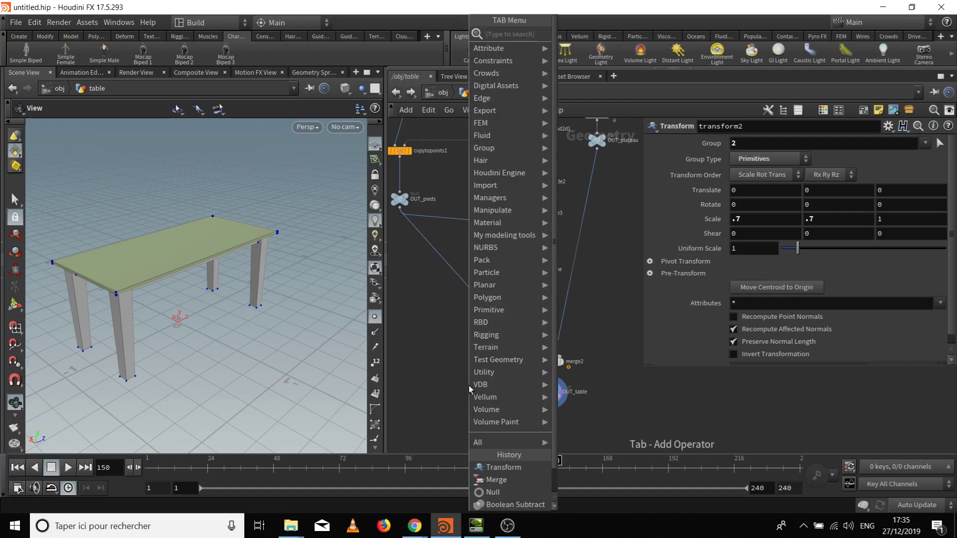
text(co)
key(Return)
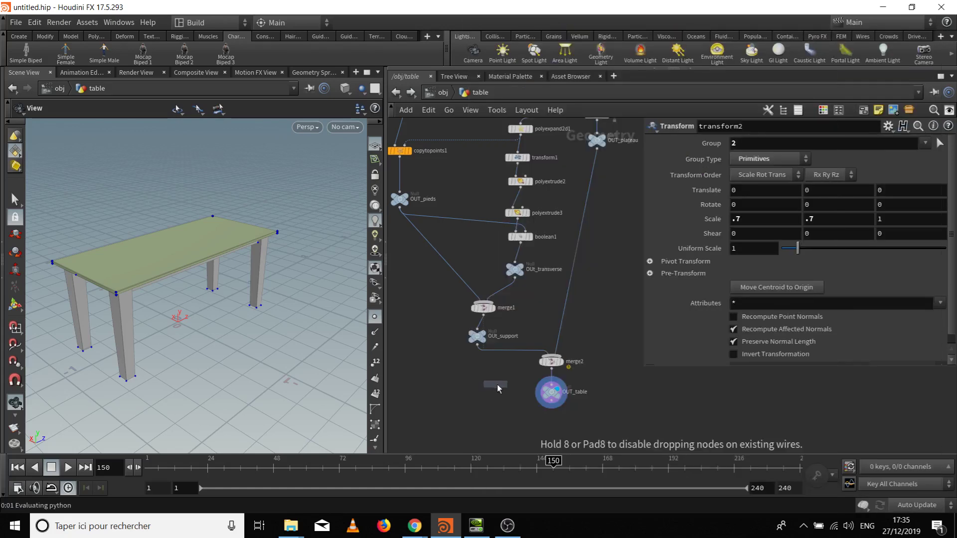
click(493, 363)
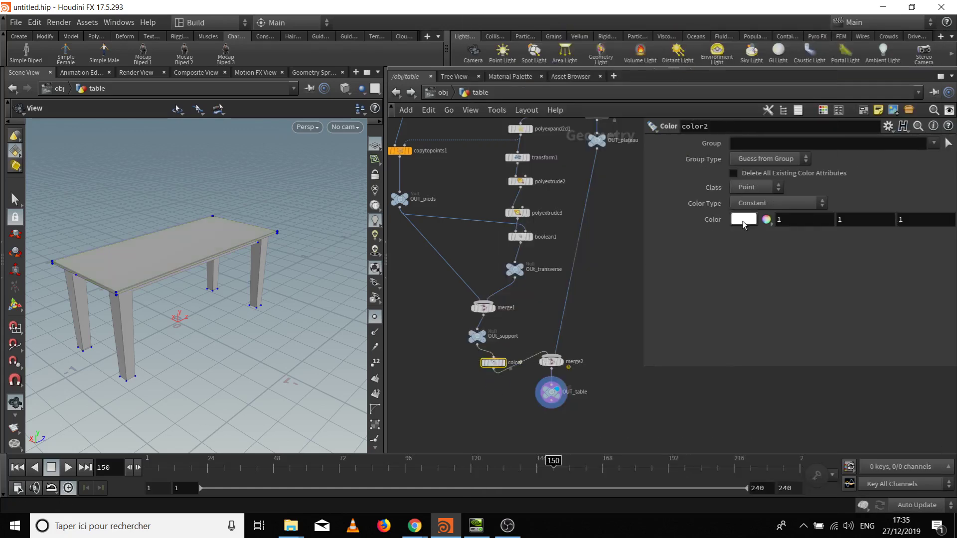
click(743, 219)
click(508, 174)
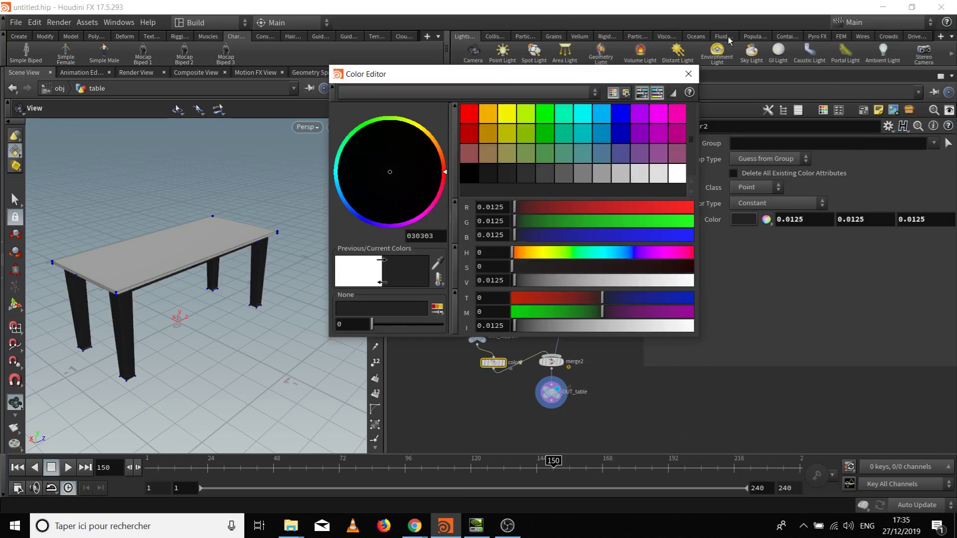
click(544, 174)
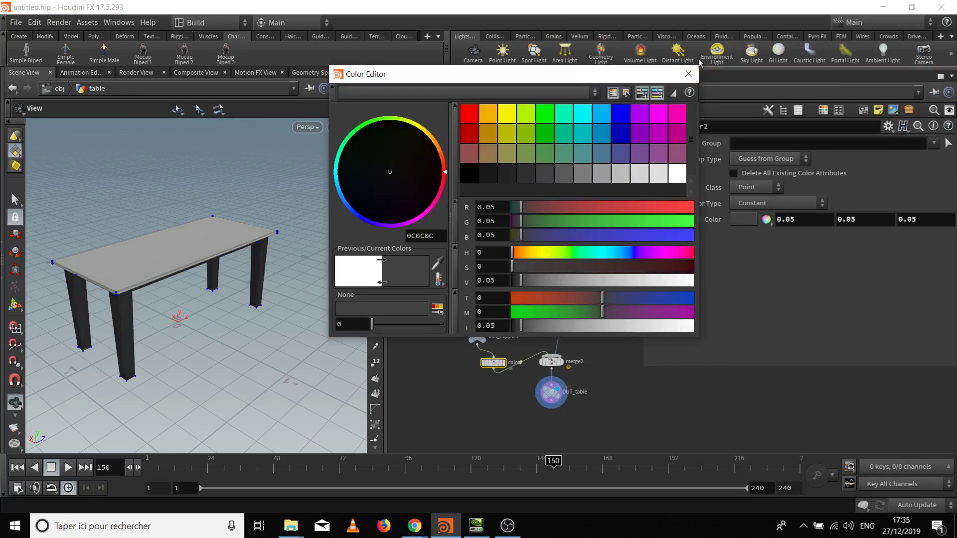
click(688, 74)
Change the tabletop's color1 node to a dark brown of 0.196, 0.098, 0
middle_drag(614, 256, 543, 370)
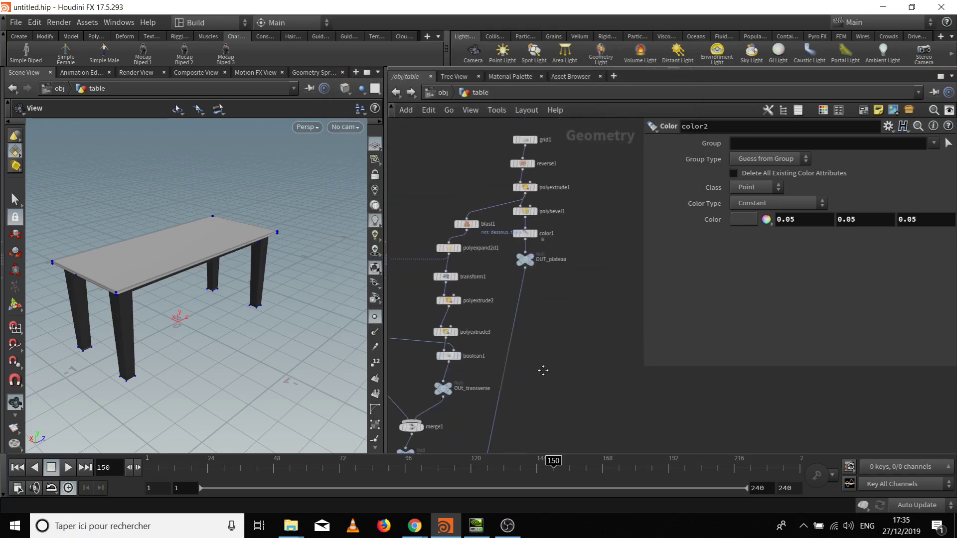
click(526, 233)
click(744, 220)
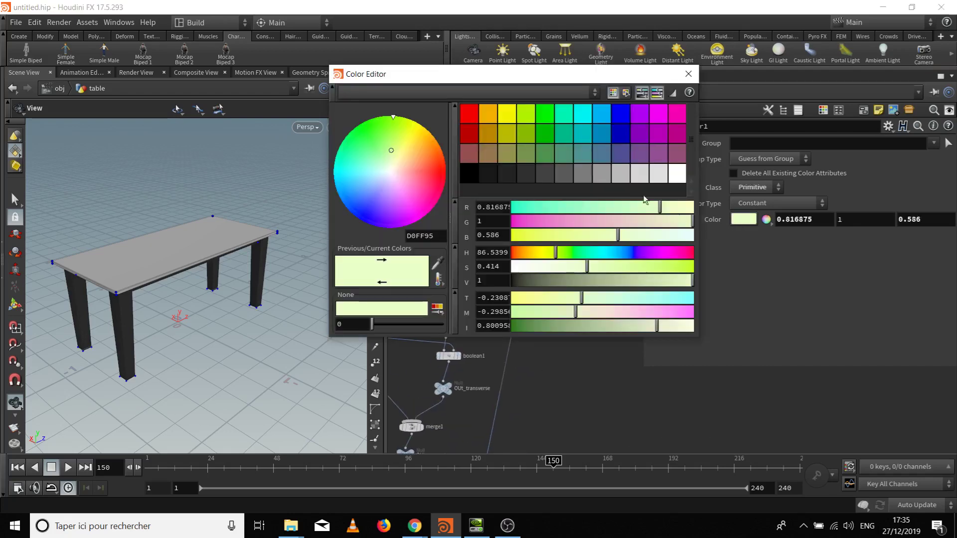
click(495, 141)
drag(568, 283, 547, 282)
click(689, 73)
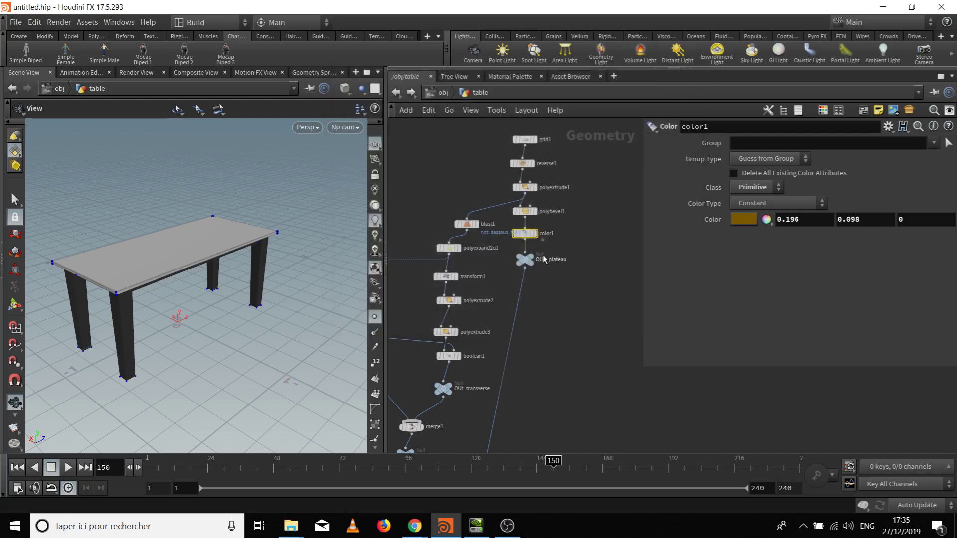
Display OUT_plateau to check the tabletop colour, and display OUT_table again to compare
click(532, 260)
scroll(577, 381, down, 5)
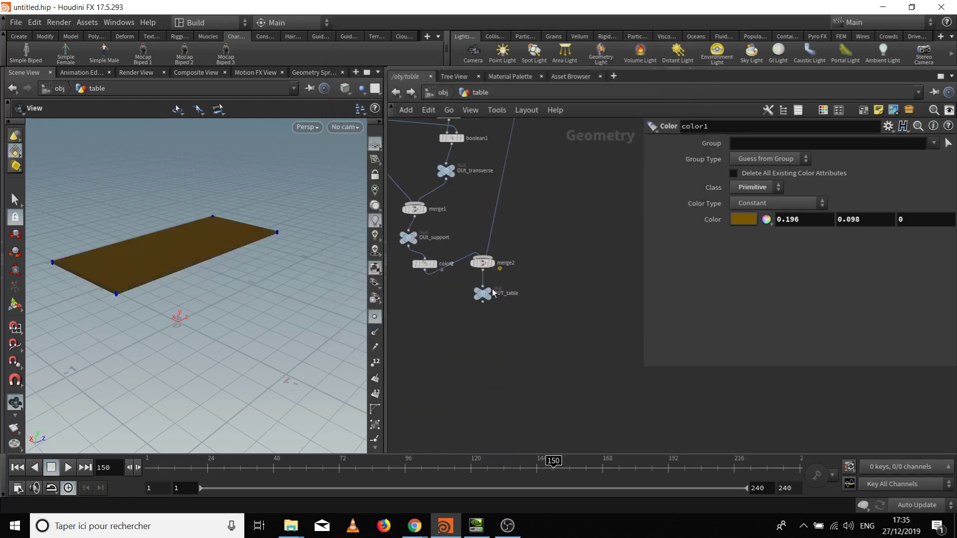
click(496, 280)
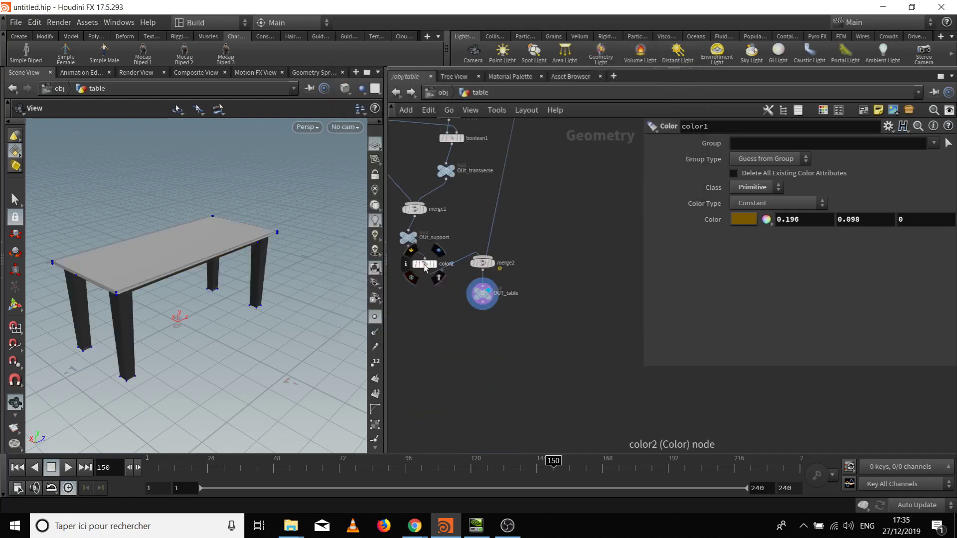
Move the color2 node so that it sits between merge1 and OUt_support
middle_drag(527, 193, 585, 218)
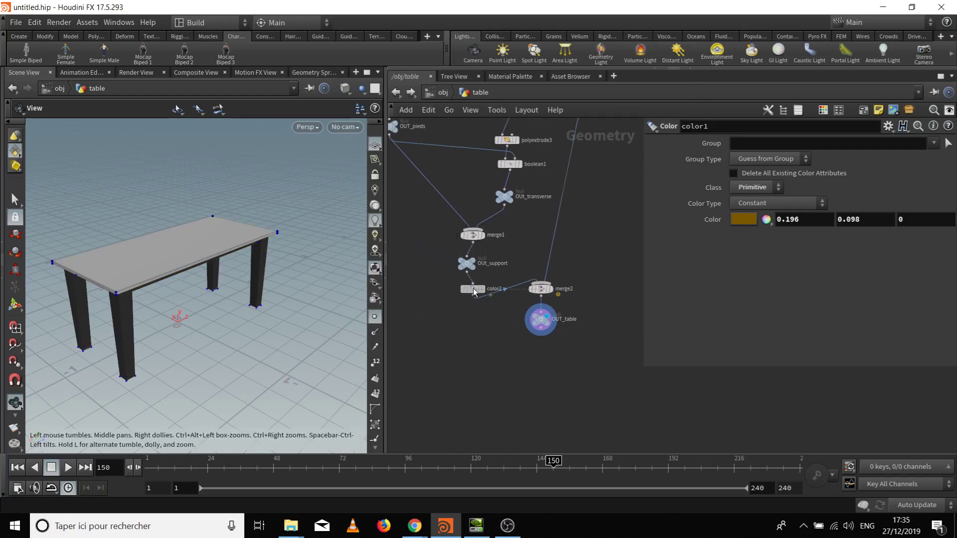
drag(492, 293, 466, 261)
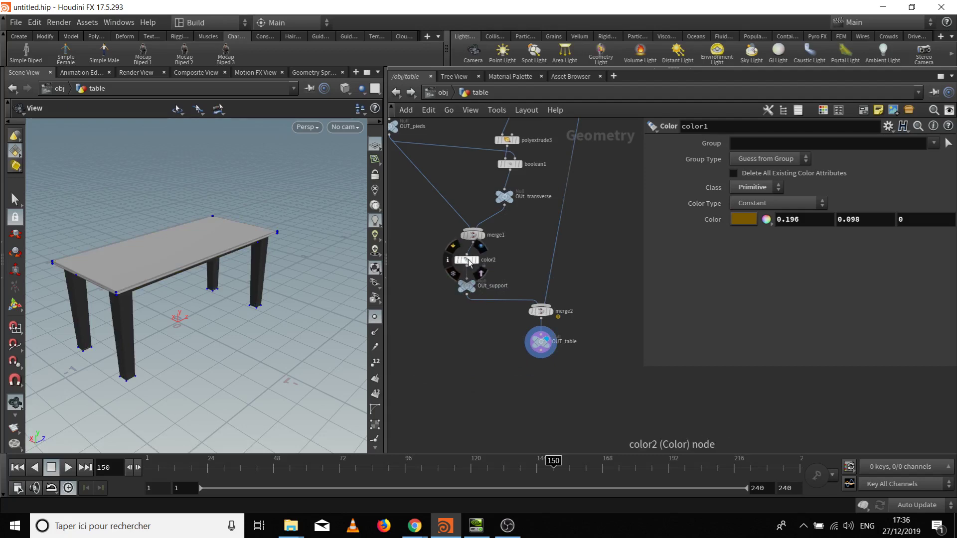
Set the class of color2 to Primitive and return to the object level of the scene
click(466, 260)
click(766, 189)
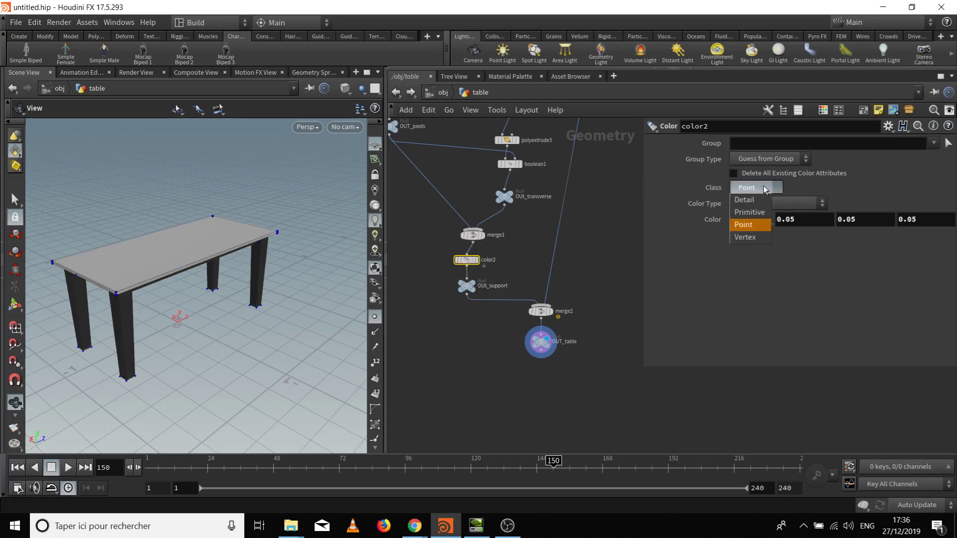
click(750, 211)
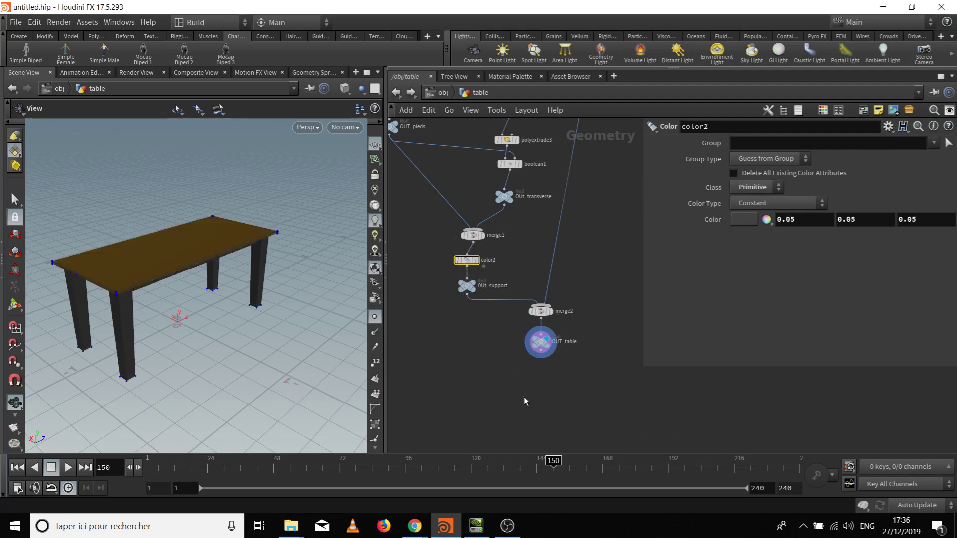
click(443, 93)
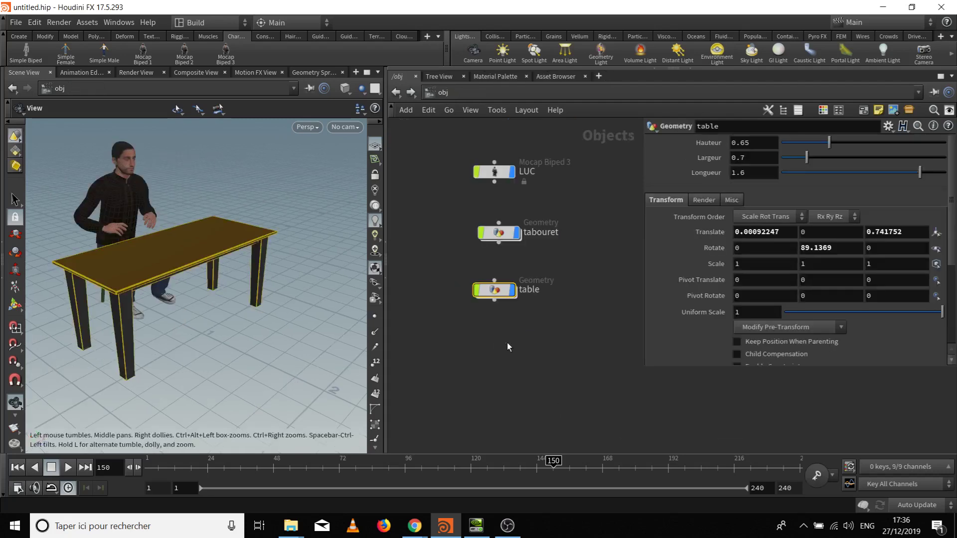
Collapse the table object into a subnetwork and rename the subnetwork Table
click(506, 342)
drag(224, 328, 337, 343)
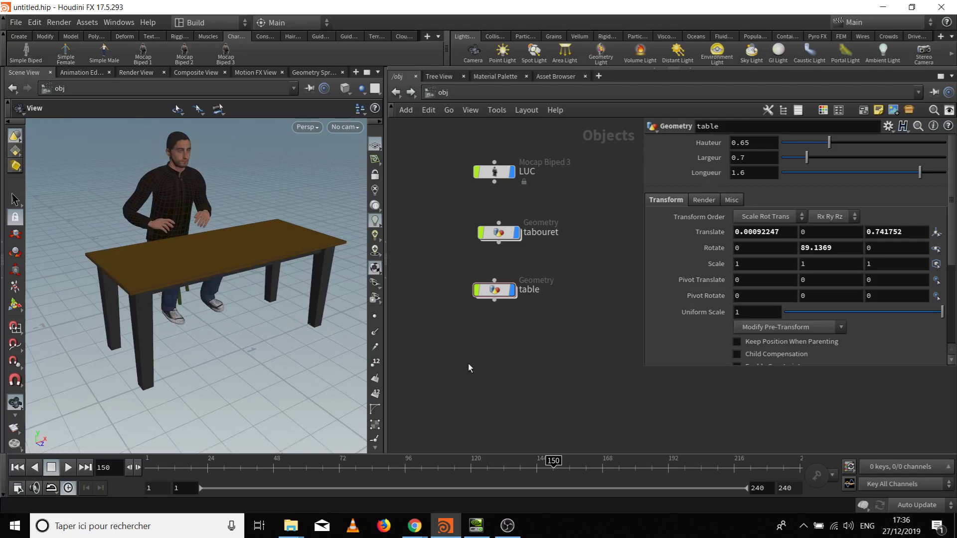
right_click(495, 289)
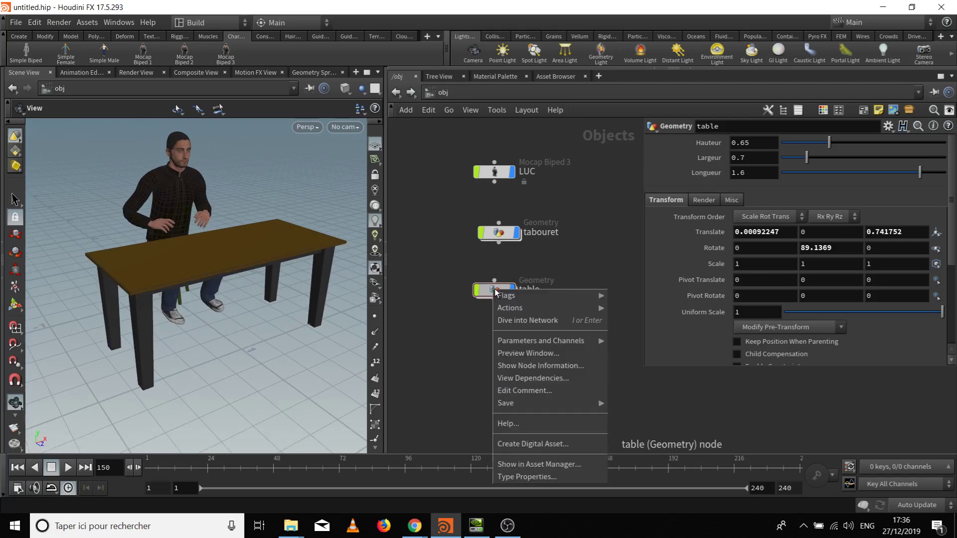
click(453, 340)
click(505, 291)
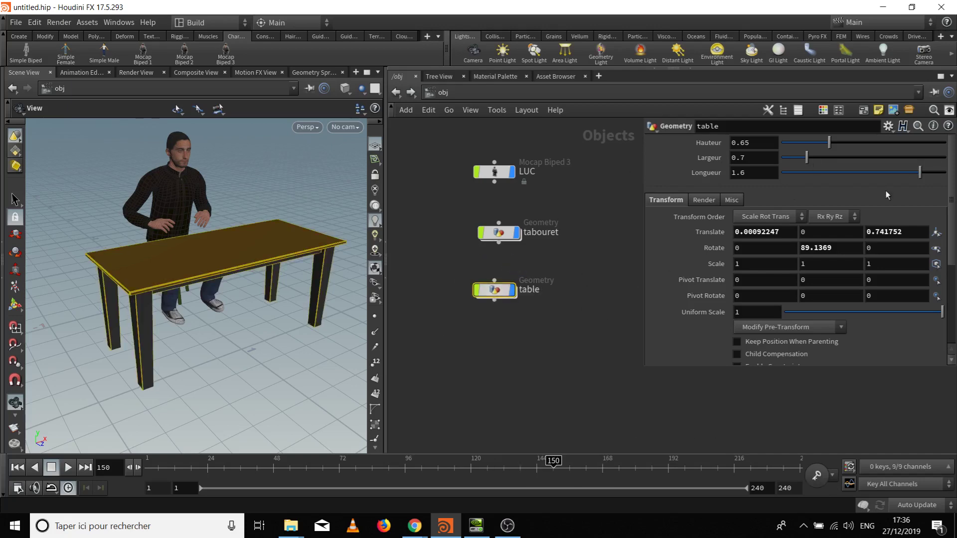
click(909, 112)
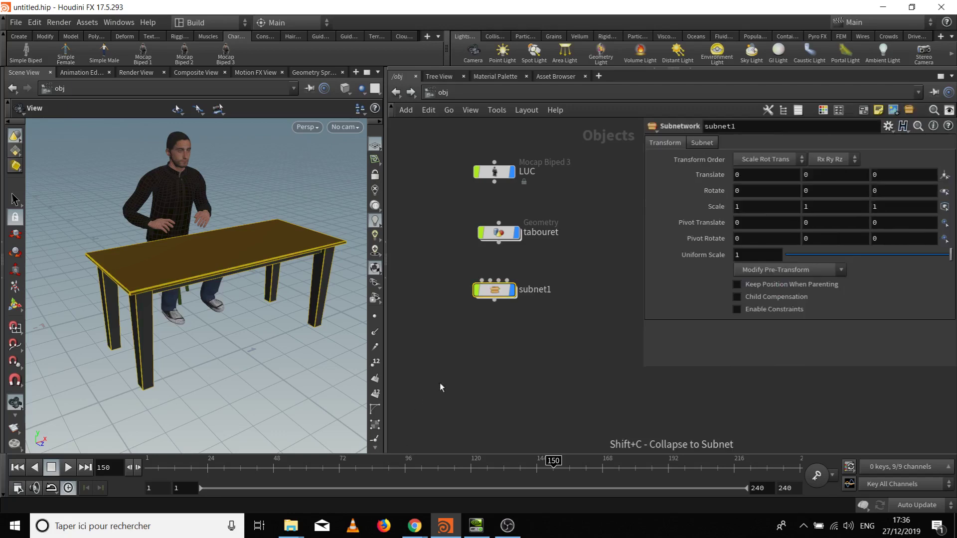
double_click(543, 295)
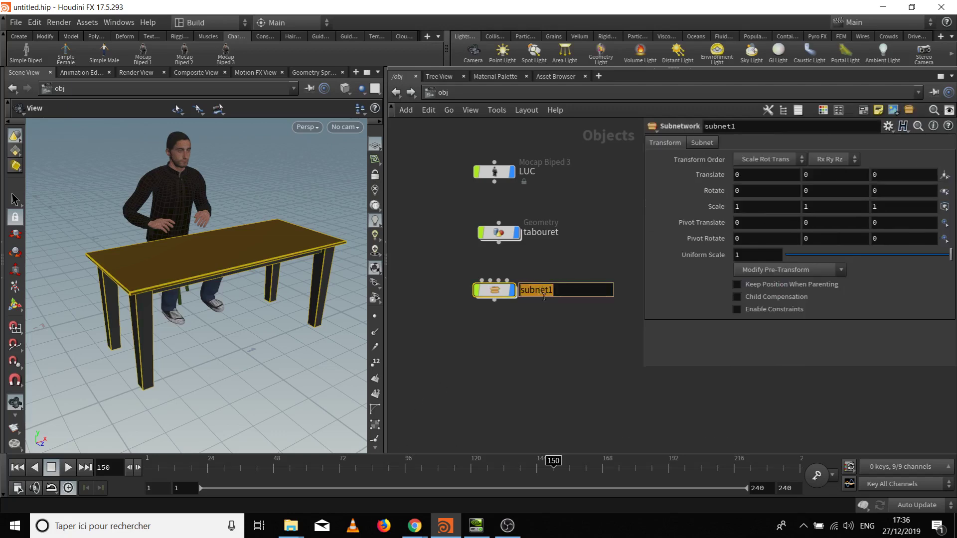
text(Table)
key(Return)
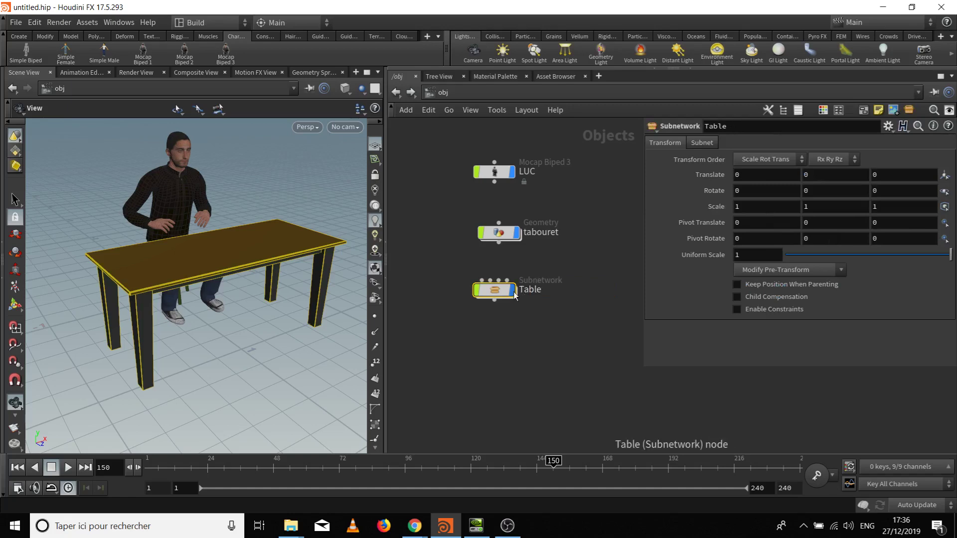
Create a digital asset from the Table subnetwork, labelled Table and saved as an .hda file in the otls library folder
right_click(495, 294)
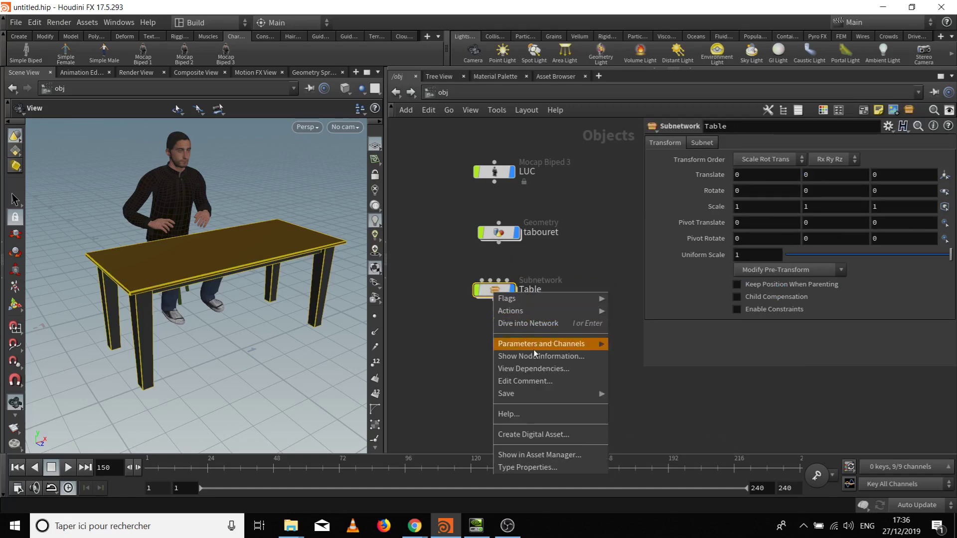
mouse_move(554, 394)
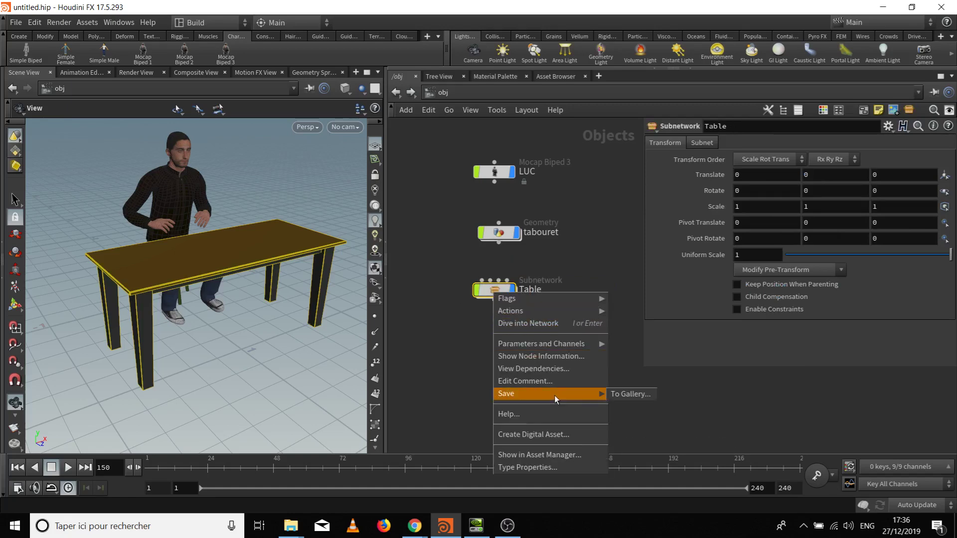
click(551, 436)
drag(555, 405, 322, 267)
click(399, 358)
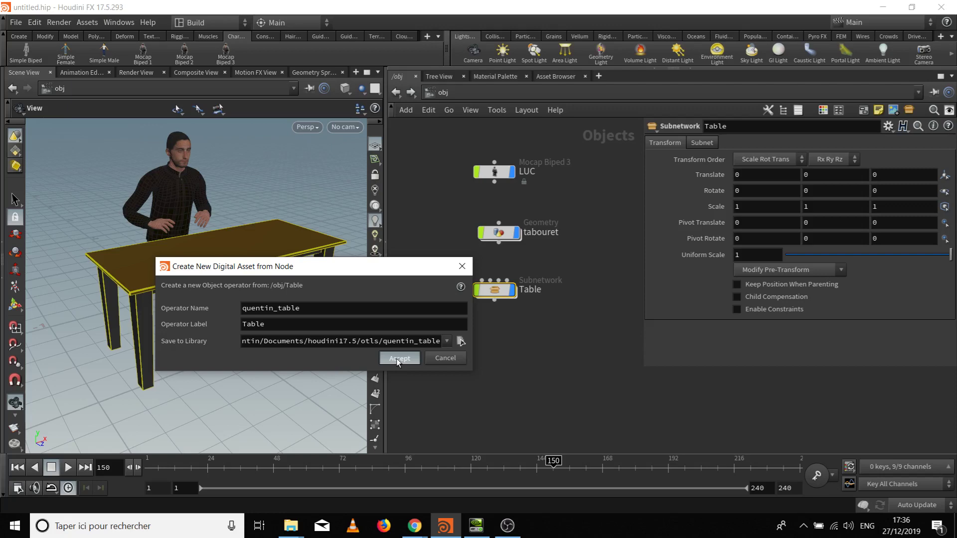
click(399, 358)
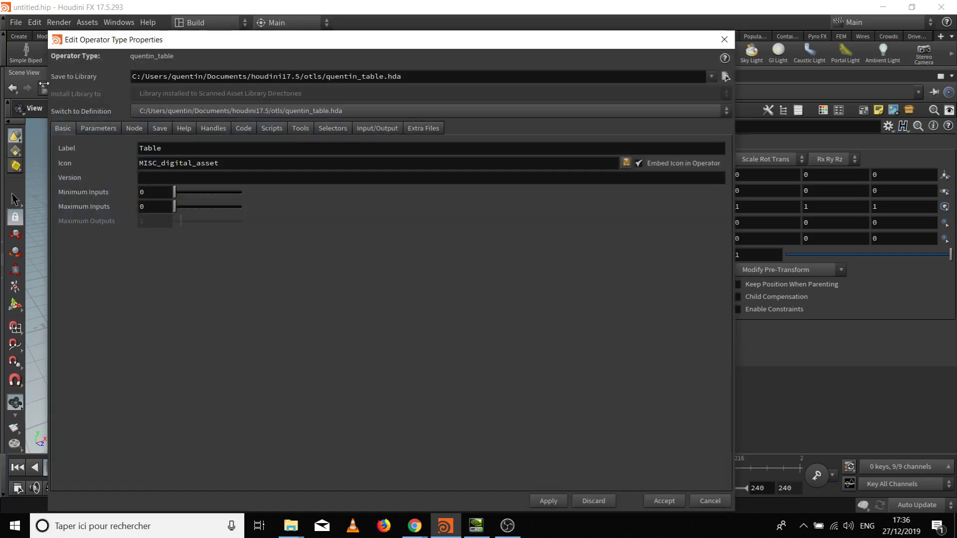
Lay out the asset's parameter editor beside the inner table object's parameters, with the Transform and Subnet folders collapsed
click(102, 128)
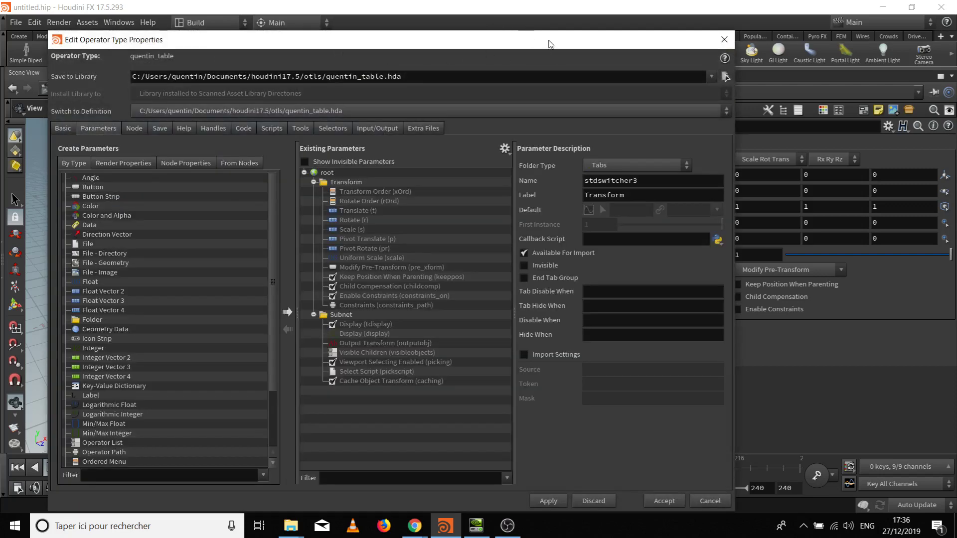
drag(550, 44, 252, 44)
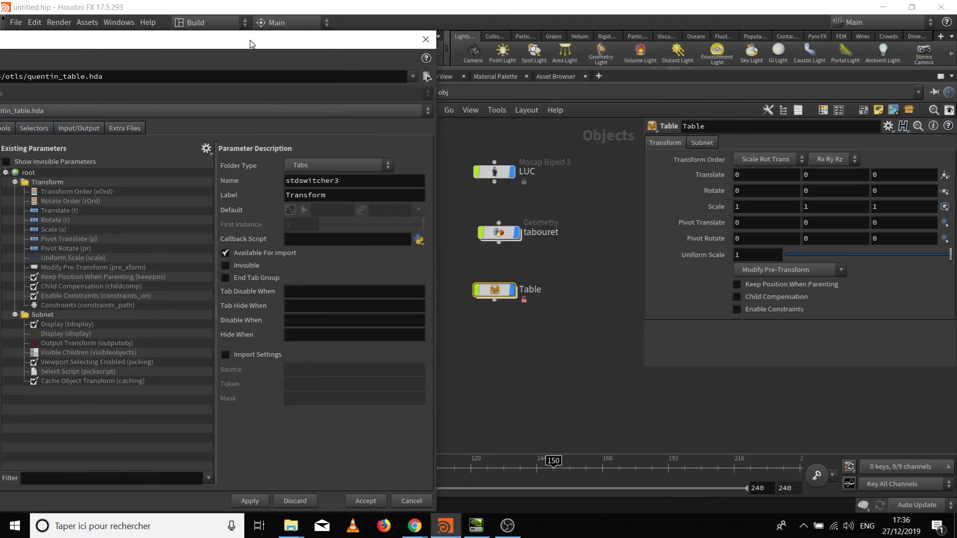
double_click(495, 286)
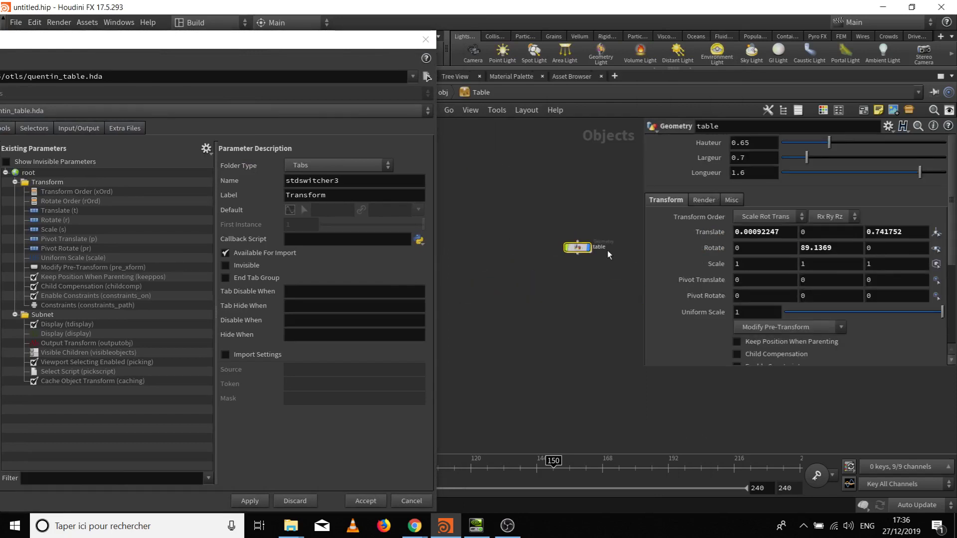
scroll(603, 252, up, 4)
drag(124, 39, 230, 62)
click(121, 205)
click(121, 213)
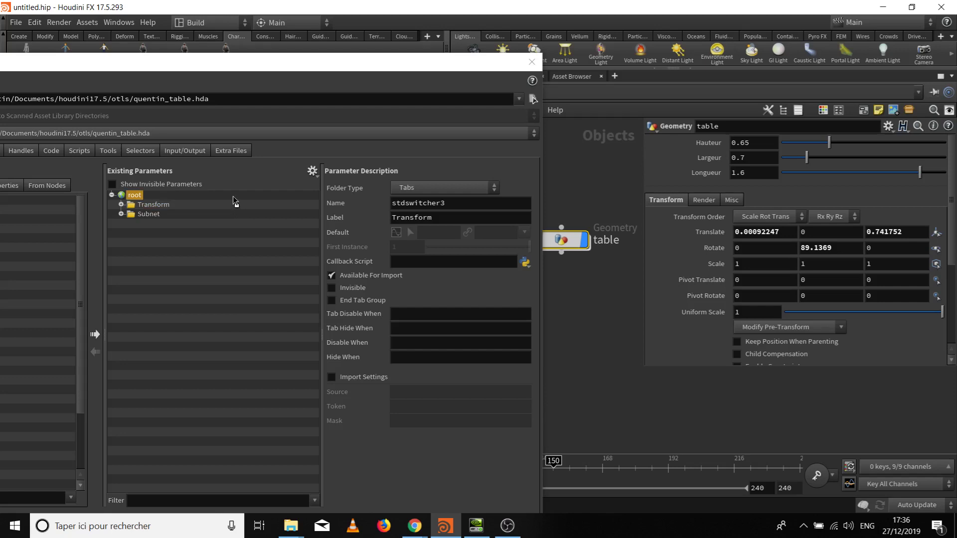
Add the inner table's Longueur, Hauteur and Largeur parameters above the asset's Transform folder, and apply and accept the type properties
drag(239, 205, 239, 206)
drag(707, 156, 212, 213)
drag(728, 174, 254, 201)
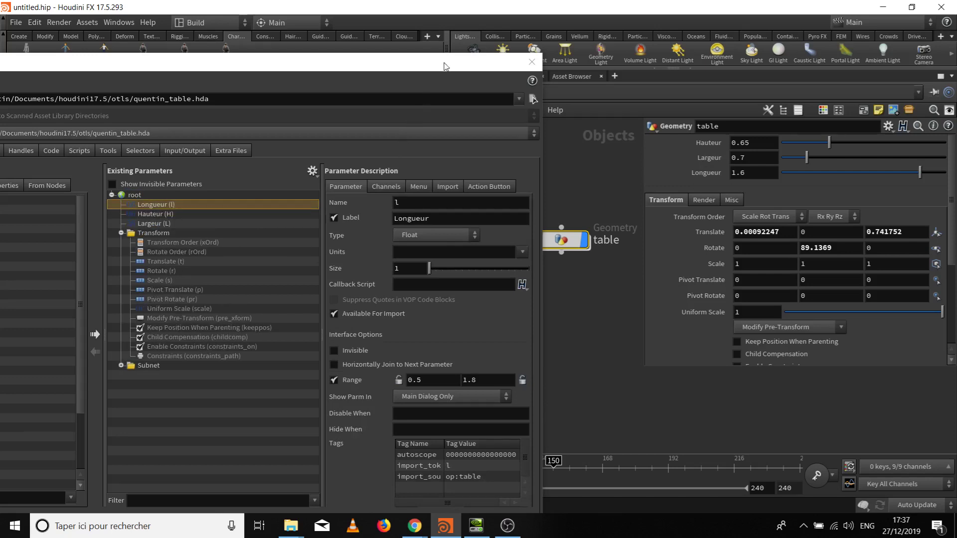
drag(446, 67, 468, 23)
click(382, 478)
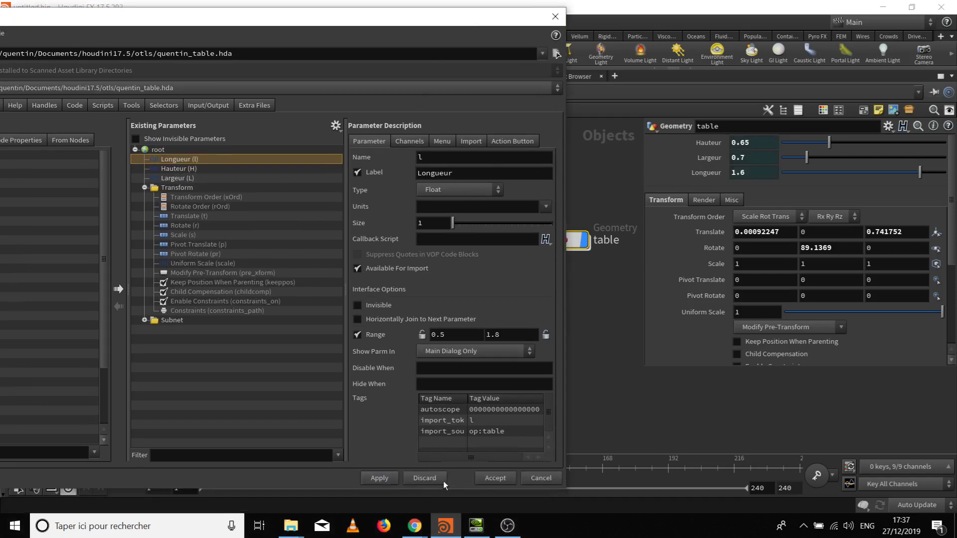
click(495, 478)
click(562, 339)
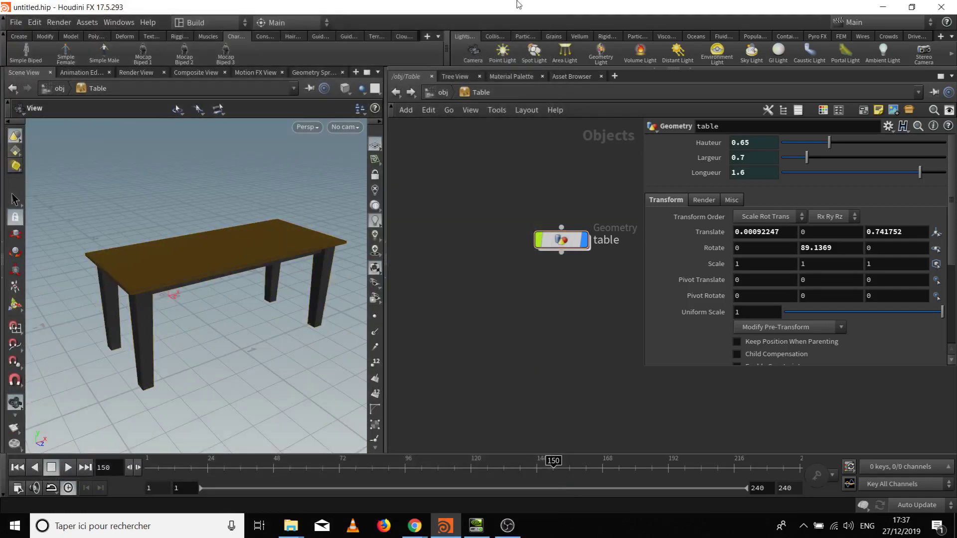
Return to the object level, save the Table asset's node type and match the node to its current definition
click(443, 94)
click(543, 390)
right_click(493, 292)
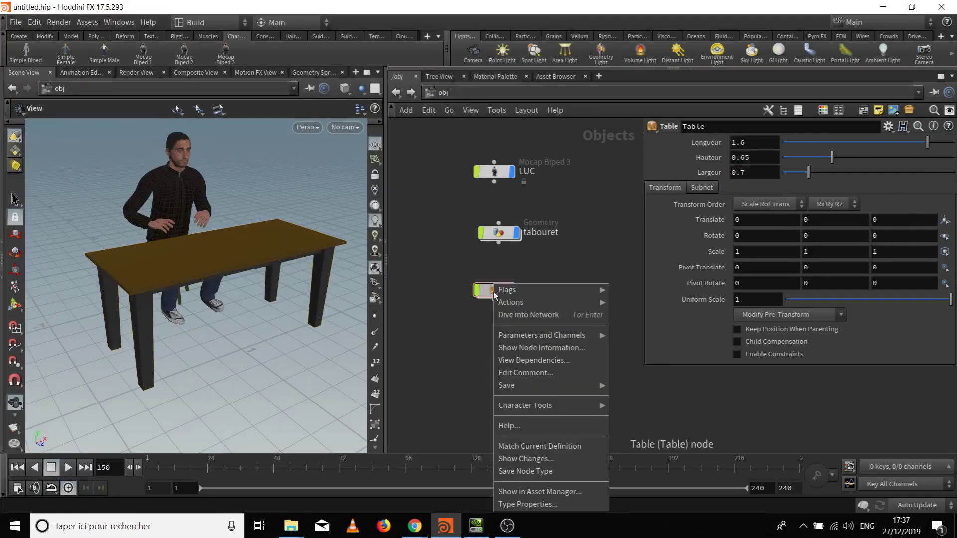
click(539, 474)
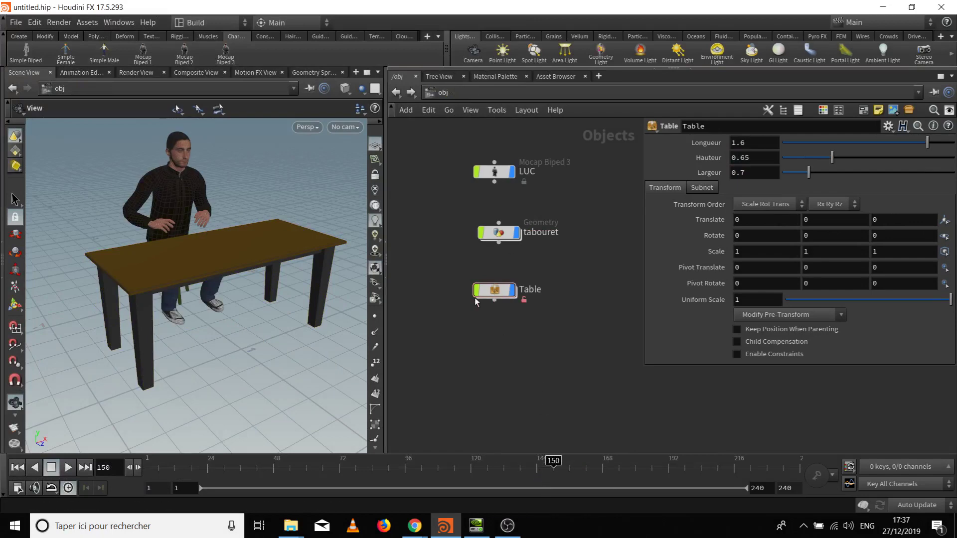
right_click(498, 291)
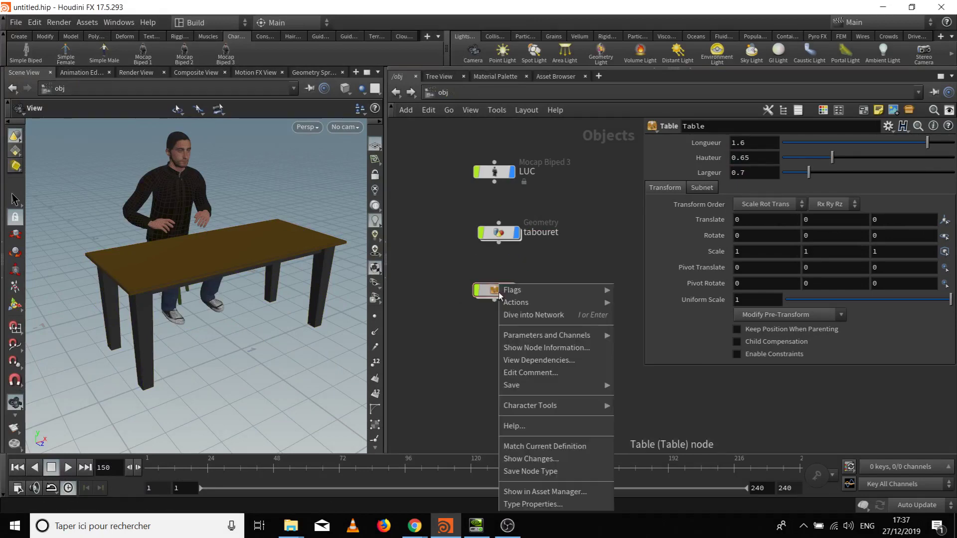
click(548, 451)
drag(200, 299, 187, 258)
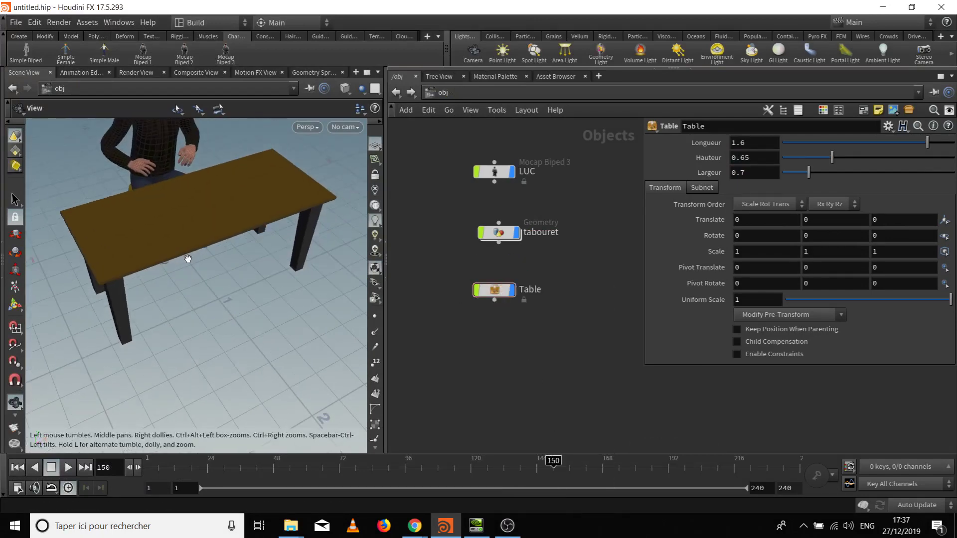
scroll(530, 367, down, 2)
key(Tab)
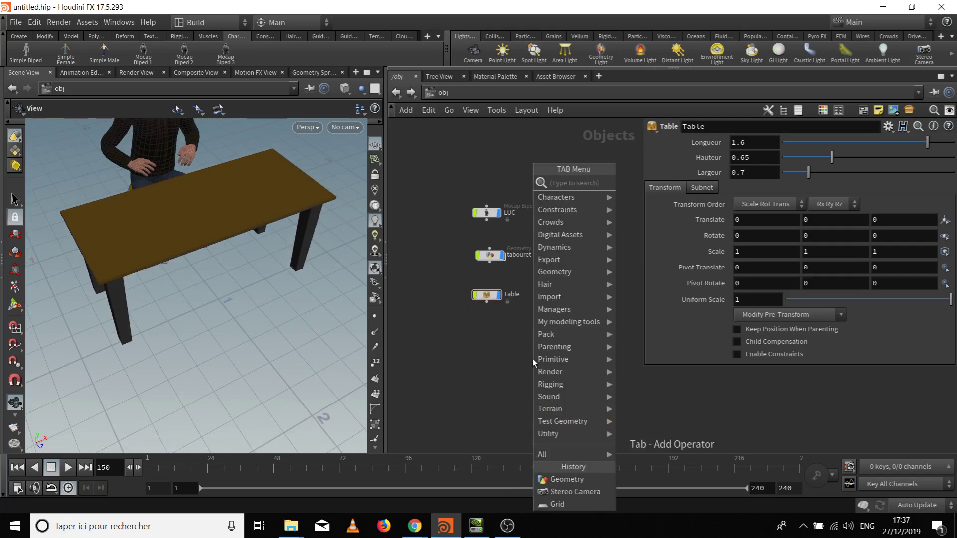
key(Escape)
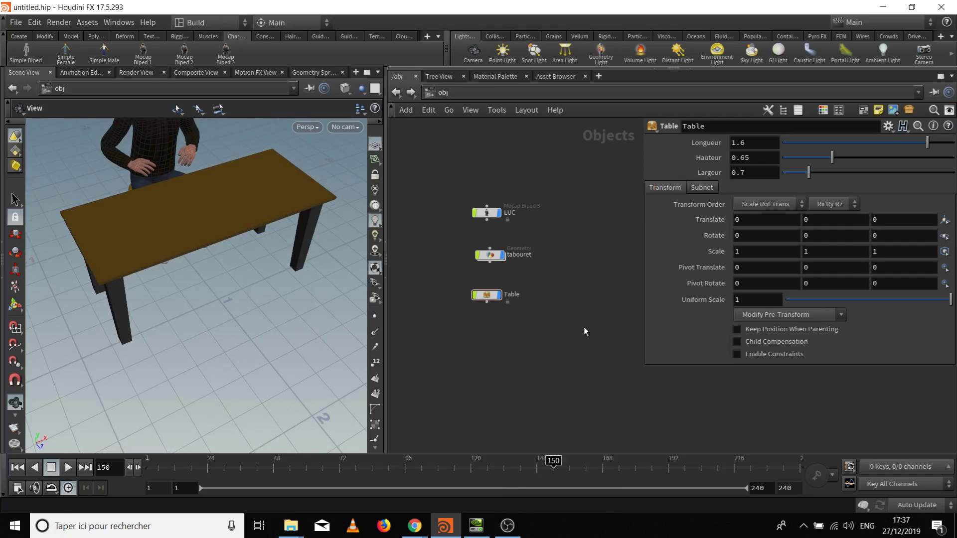
mouse_move(295, 306)
mouse_down()
mouse_move(259, 299)
mouse_move(299, 294)
mouse_up()
key(Tab)
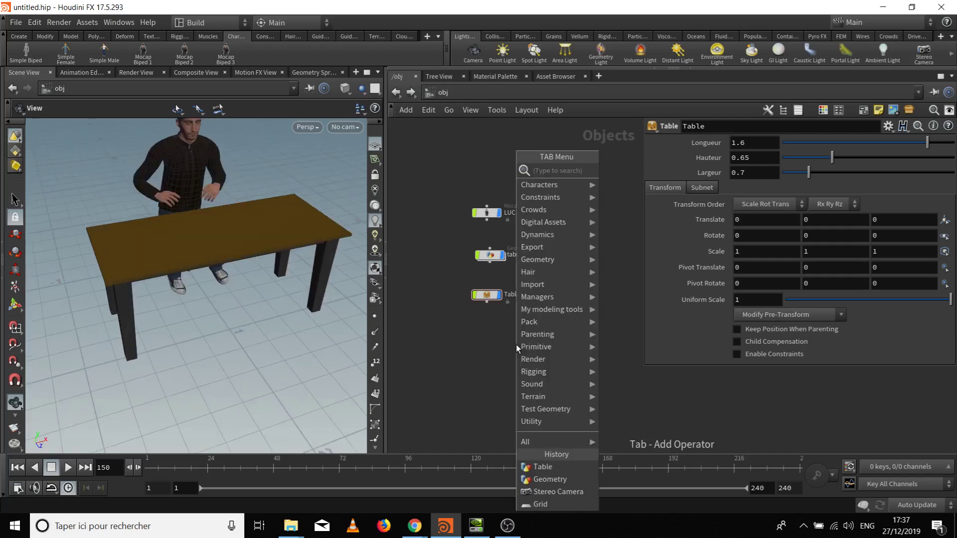
text(tab)
key(Escape)
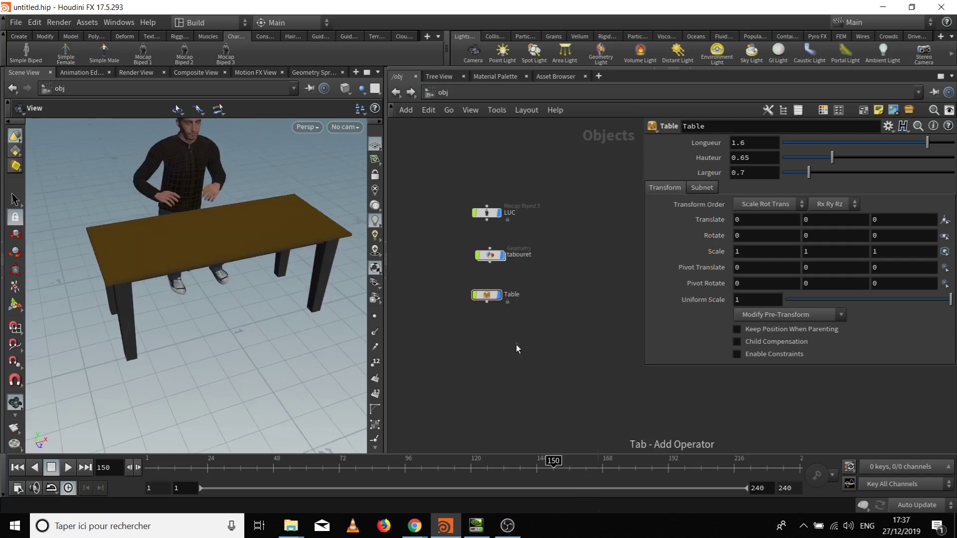
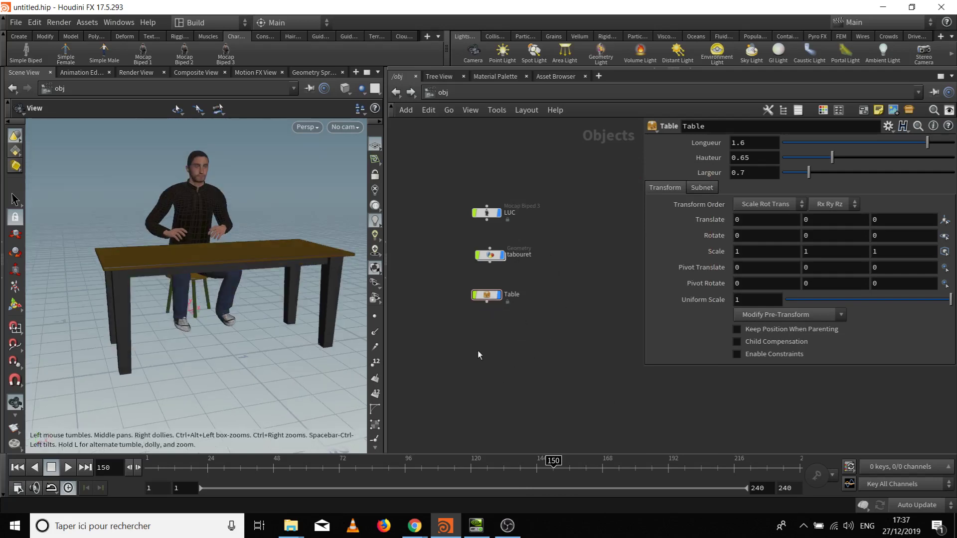
Duplicate the Table asset in the network and set the copy's X translation to 2.3
scroll(517, 342, up, 5)
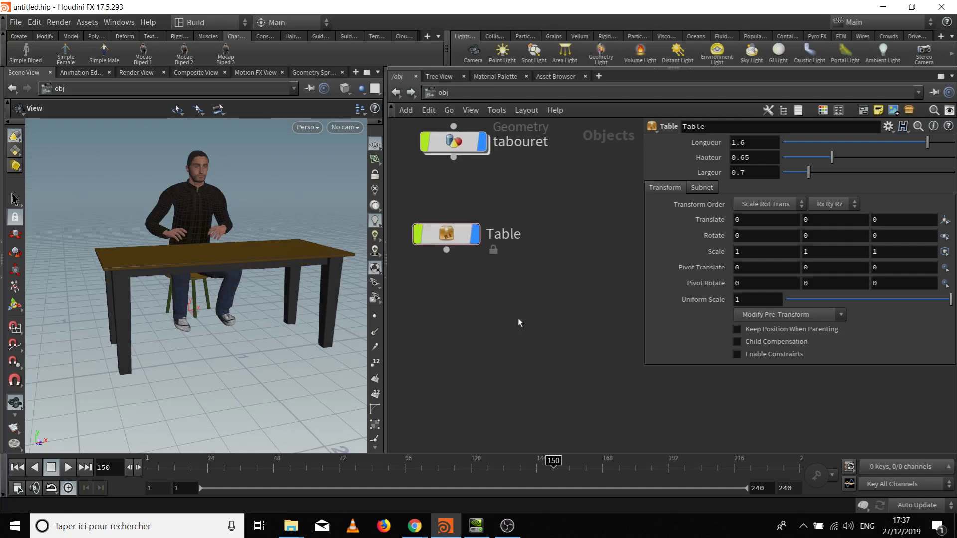
alt+drag(477, 256, 568, 394)
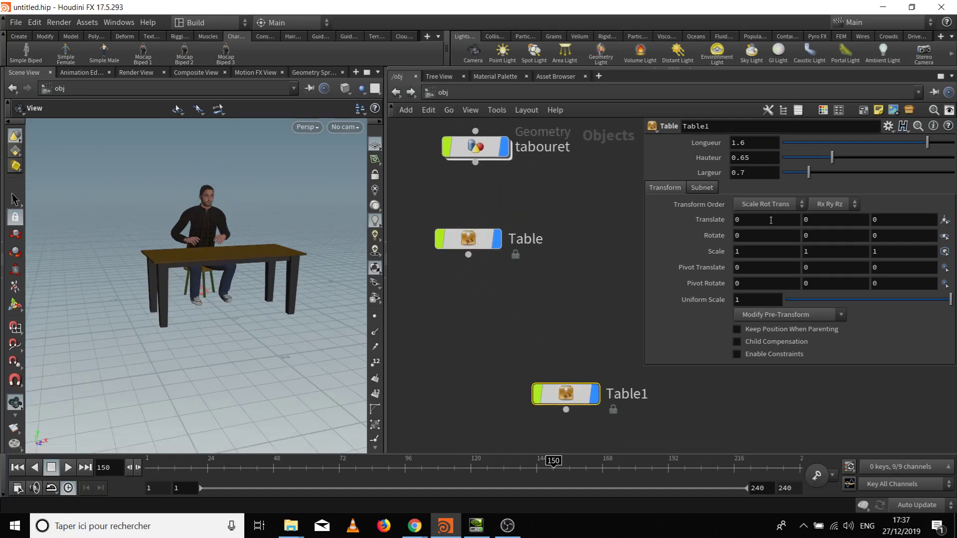
middle_drag(770, 220, 848, 220)
drag(165, 279, 114, 310)
Set the duplicate table's Longueur to 2.1, its Largeur to 0.9 and its Y rotation to 90
middle_drag(767, 145, 782, 177)
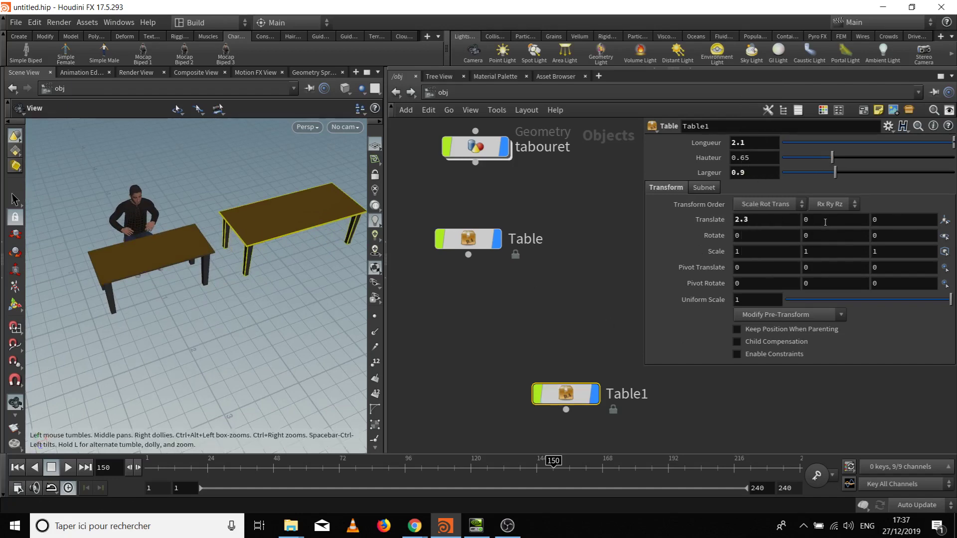
middle_drag(825, 222, 820, 233)
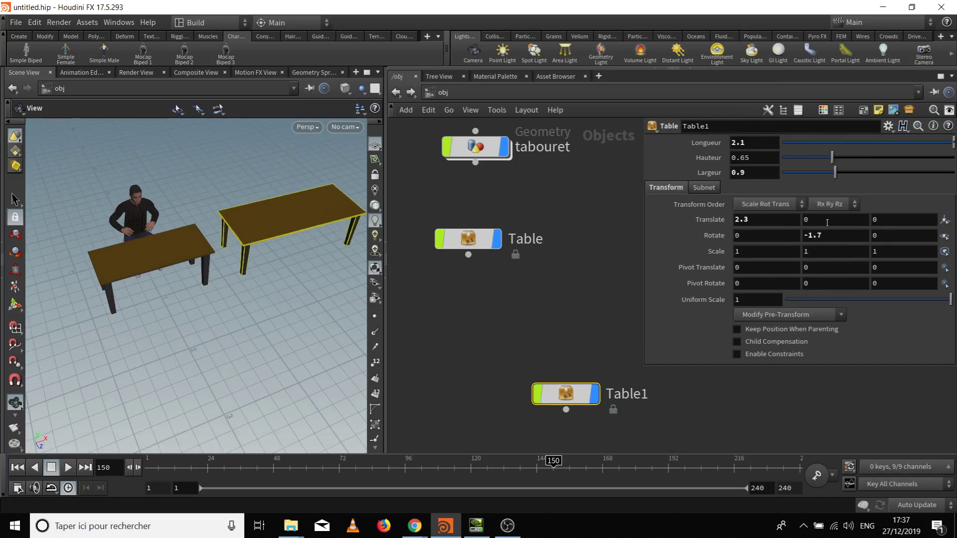
text(90)
key(Return)
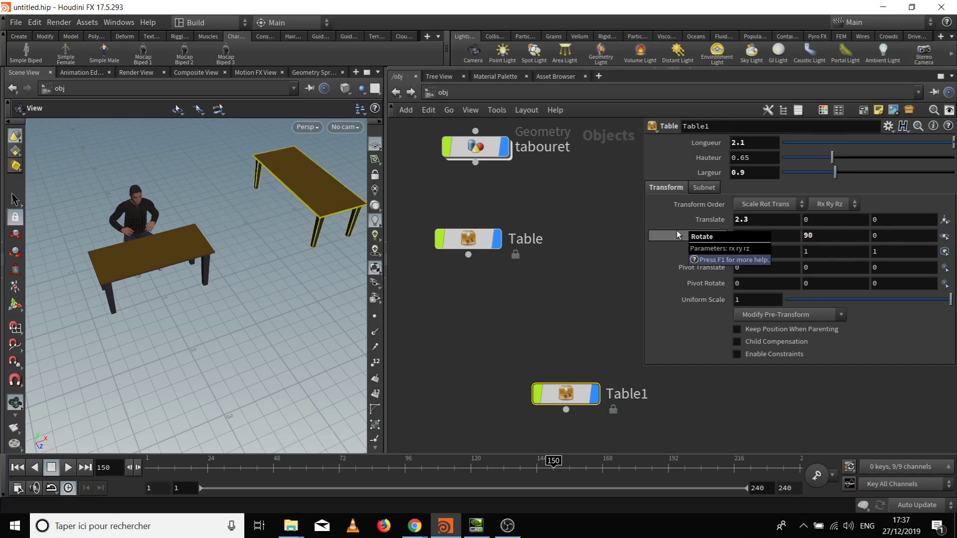
Move the duplicate table against the first one, at about 0.54 in X and 0.10 in Z, forming an L-shaped desk
click(15, 234)
middle_drag(307, 202, 239, 252)
drag(203, 268, 134, 262)
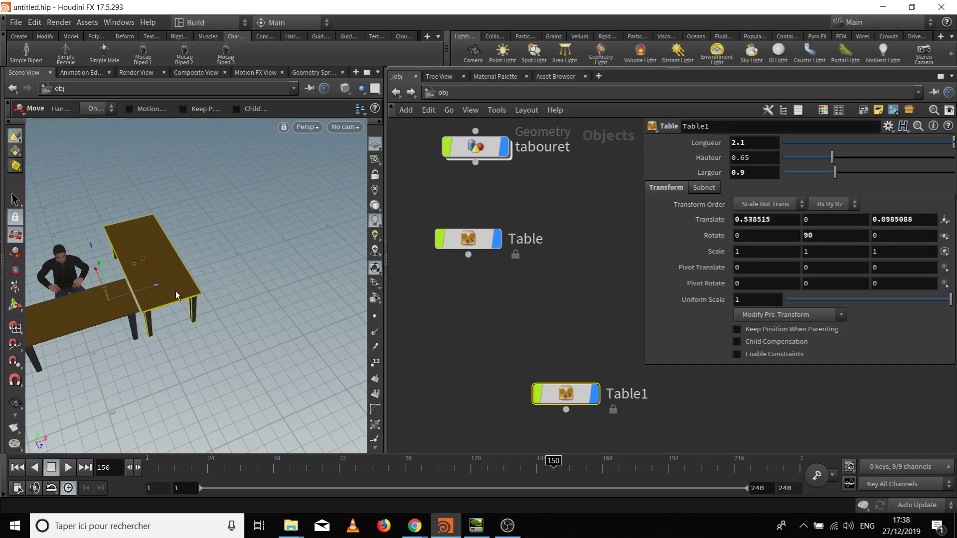
key(Escape)
drag(242, 353, 281, 291)
key(t)
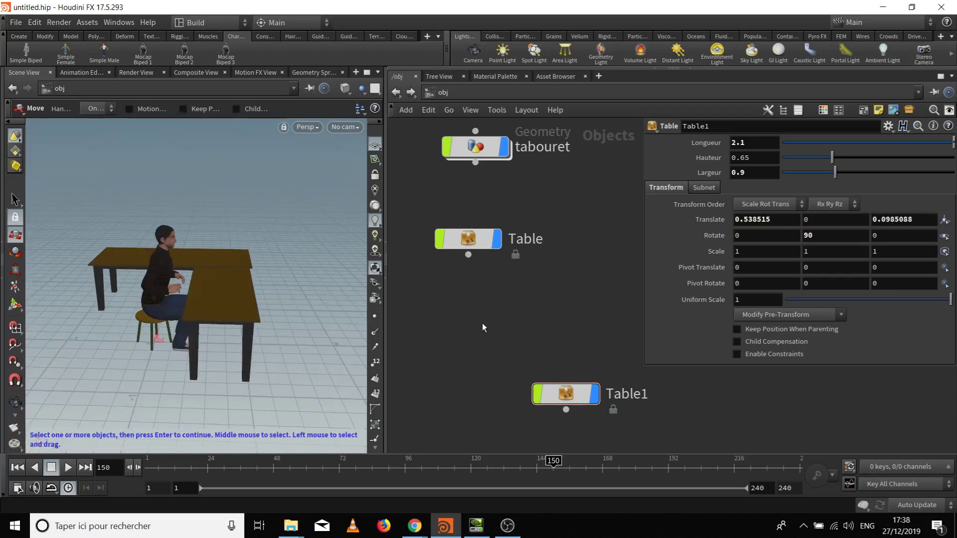
Review the node network inside the tabouret object, dismiss the antivirus notification and return to the object level
double_click(480, 150)
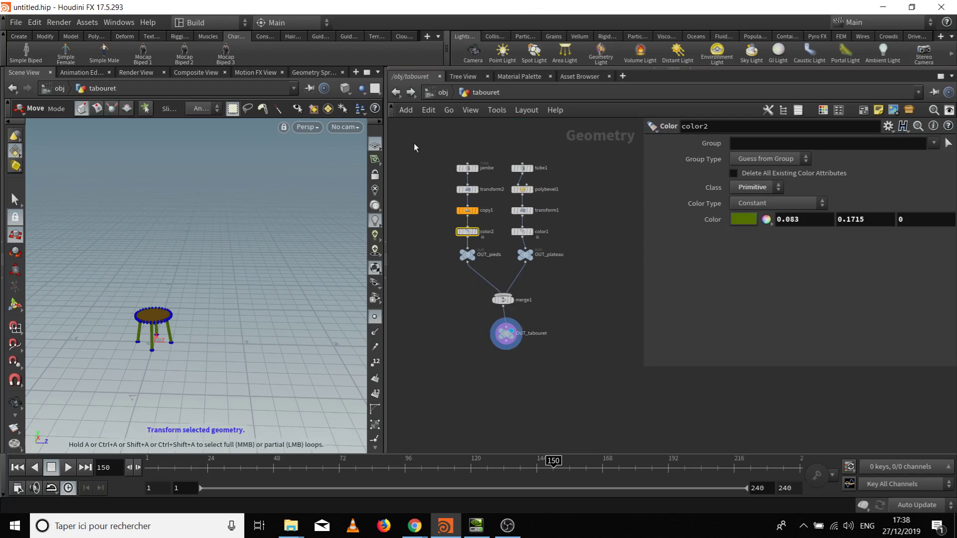
drag(414, 147, 578, 386)
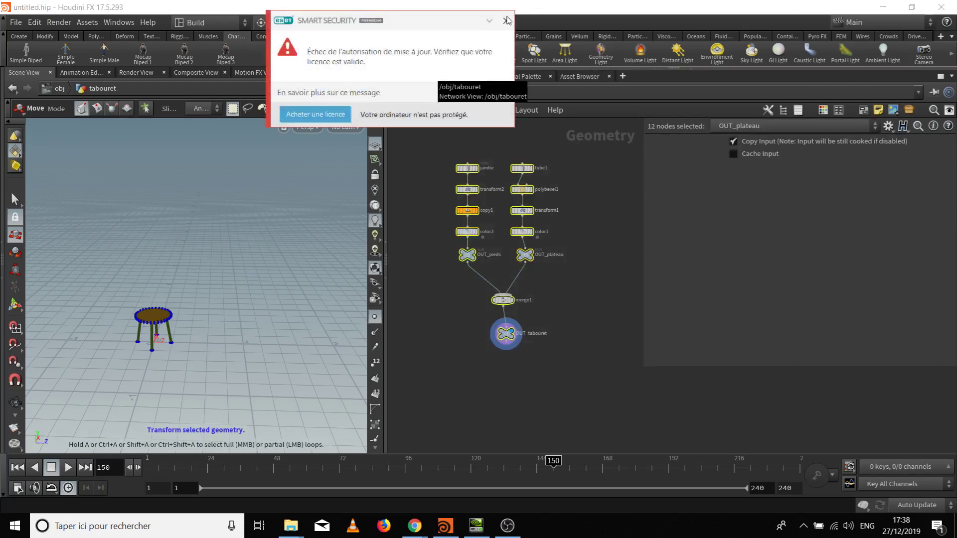
click(508, 21)
click(441, 93)
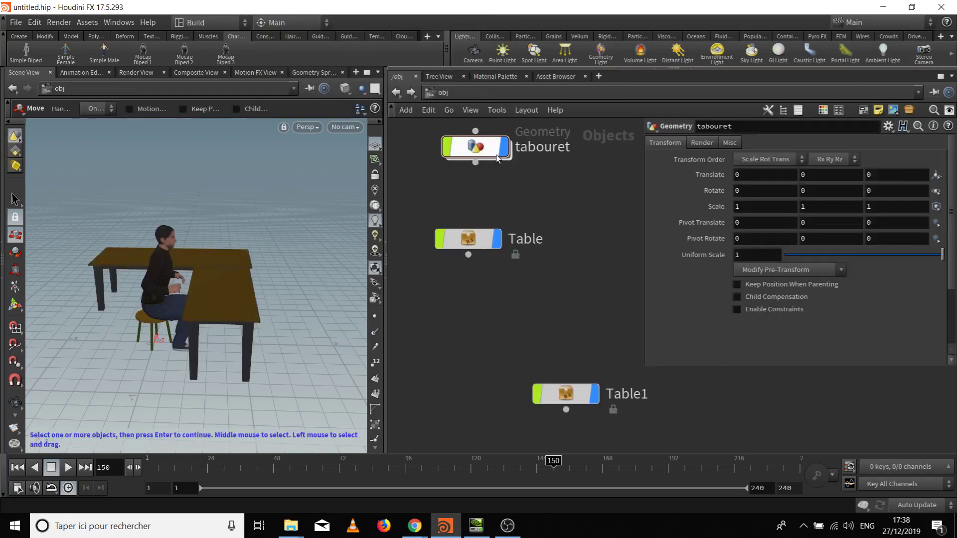
Create a digital asset from the tabouret object with the label Tabouret, saved under its proposed operator name in the otls library folder
right_click(488, 154)
click(513, 306)
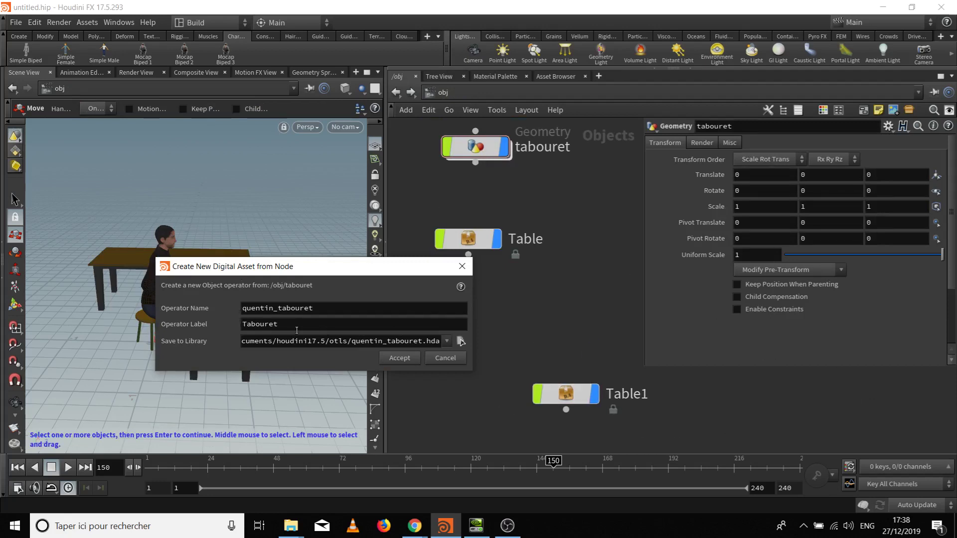
click(249, 343)
drag(299, 343, 395, 343)
click(409, 343)
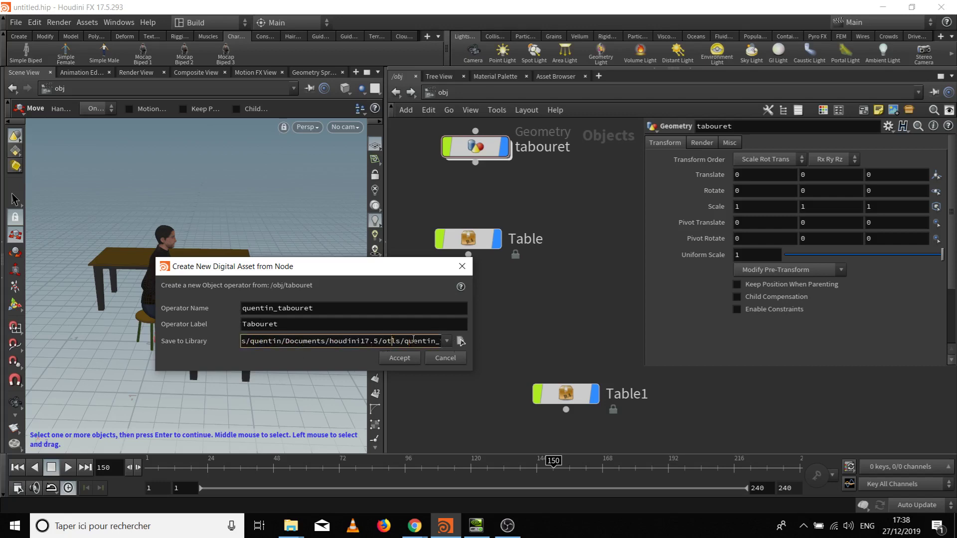
drag(414, 339, 506, 348)
click(393, 361)
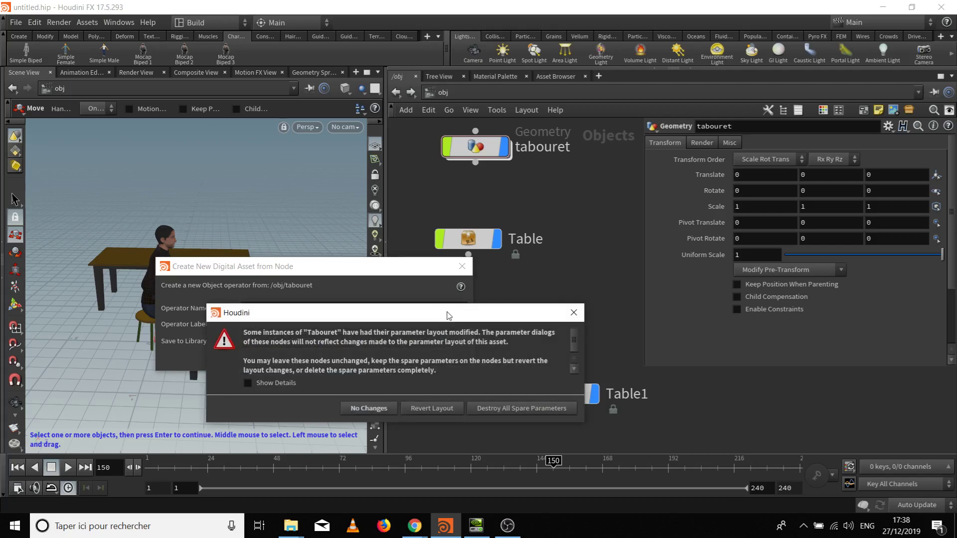
Revert the parameter layout of the modified Tabouret instances and leave the asset's type properties
drag(448, 315, 398, 281)
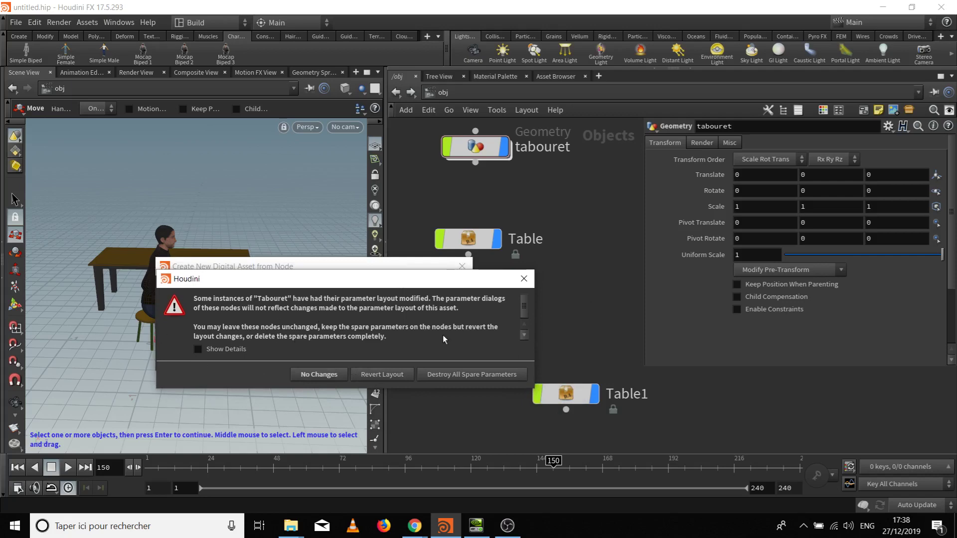
click(376, 373)
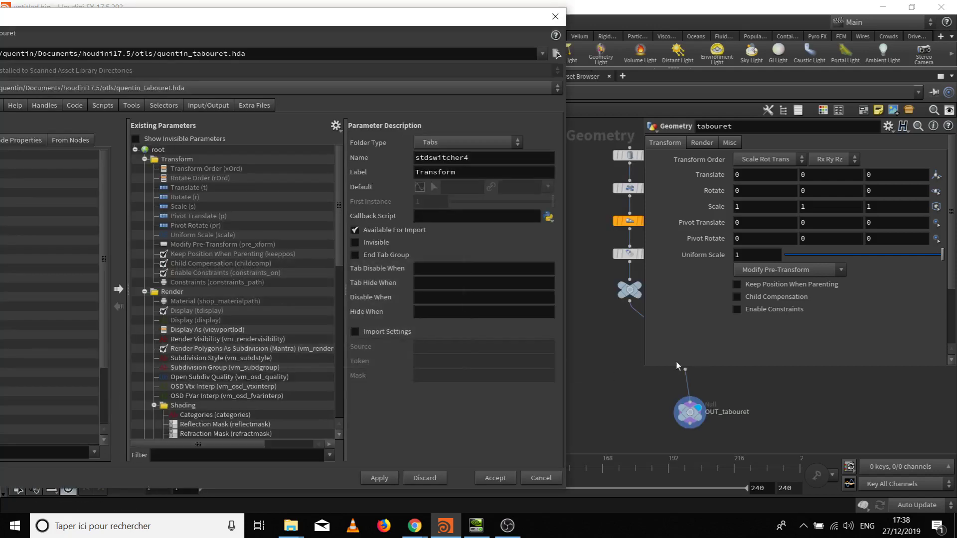
click(455, 6)
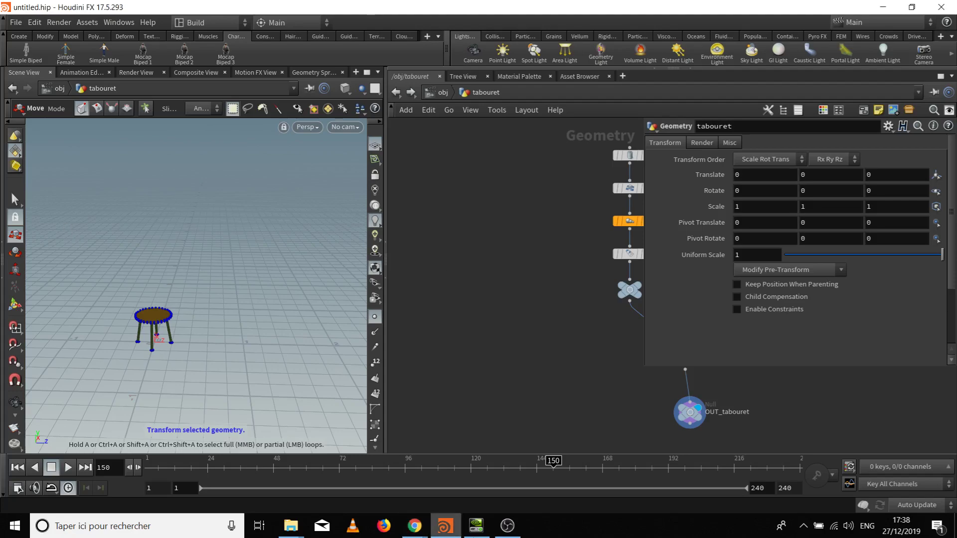
click(449, 528)
click(449, 527)
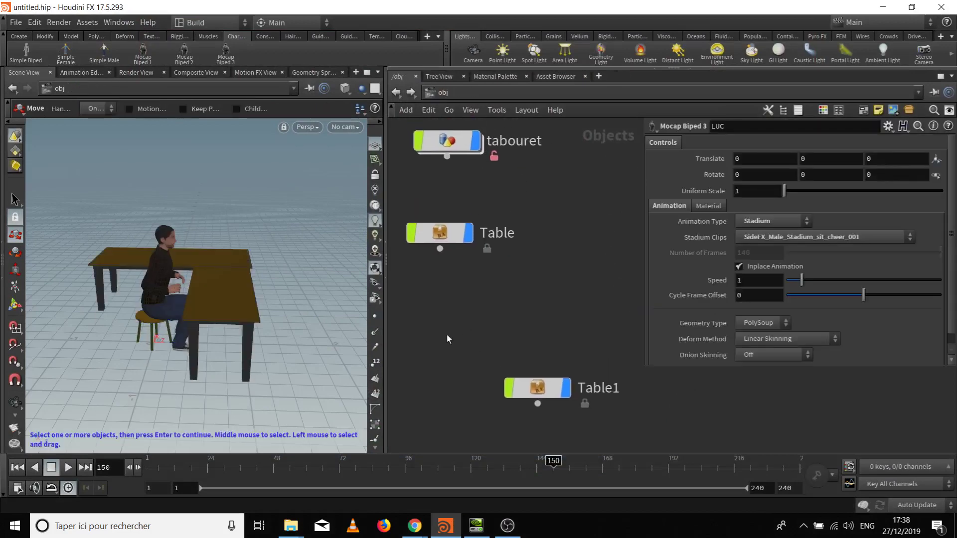
Add a new instance of the Tabouret asset in empty space of the object network
key(Tab)
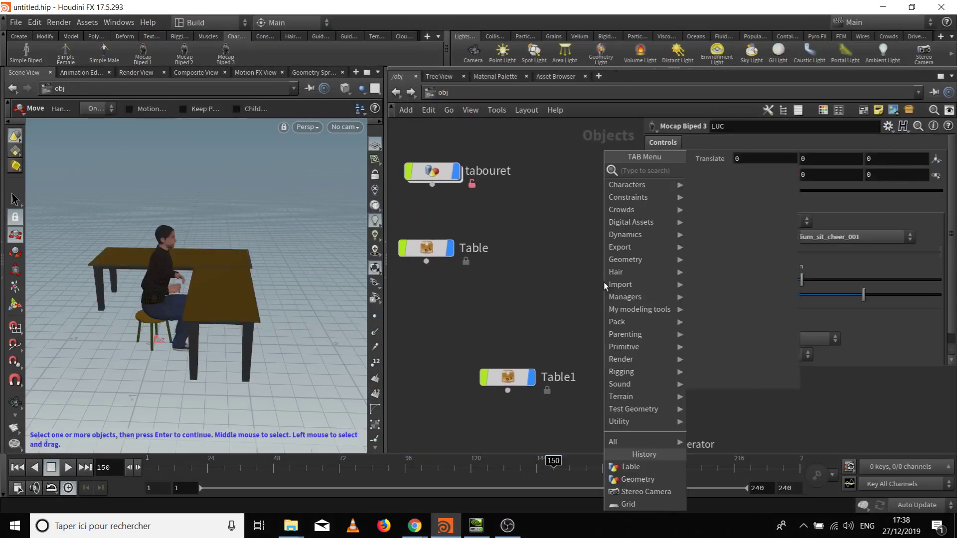
key(Escape)
key(Tab)
text(tab)
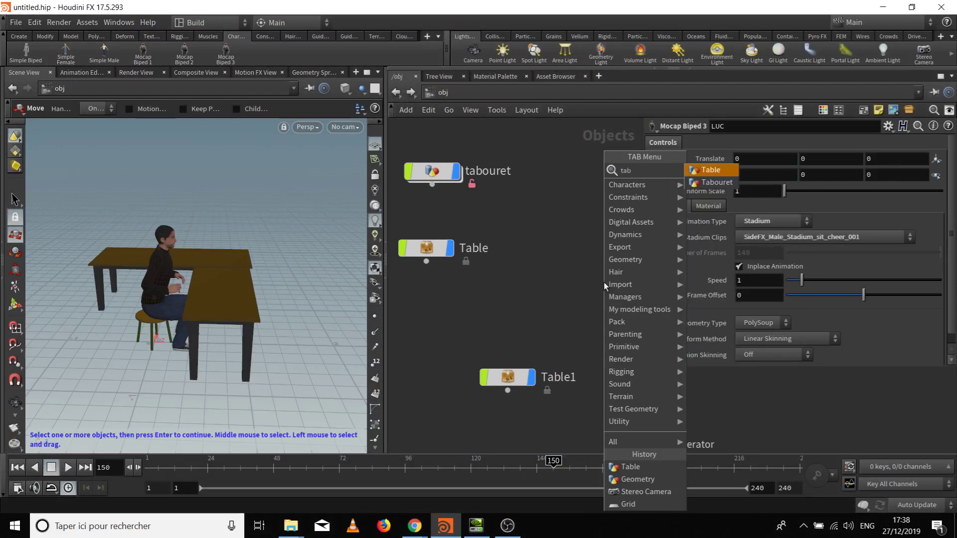
key(Return)
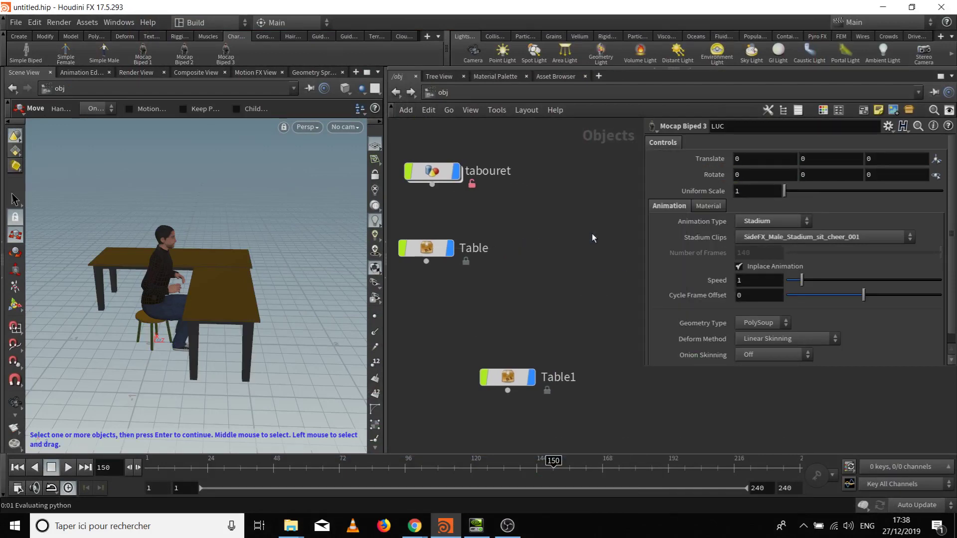
click(591, 234)
middle_drag(554, 291, 413, 290)
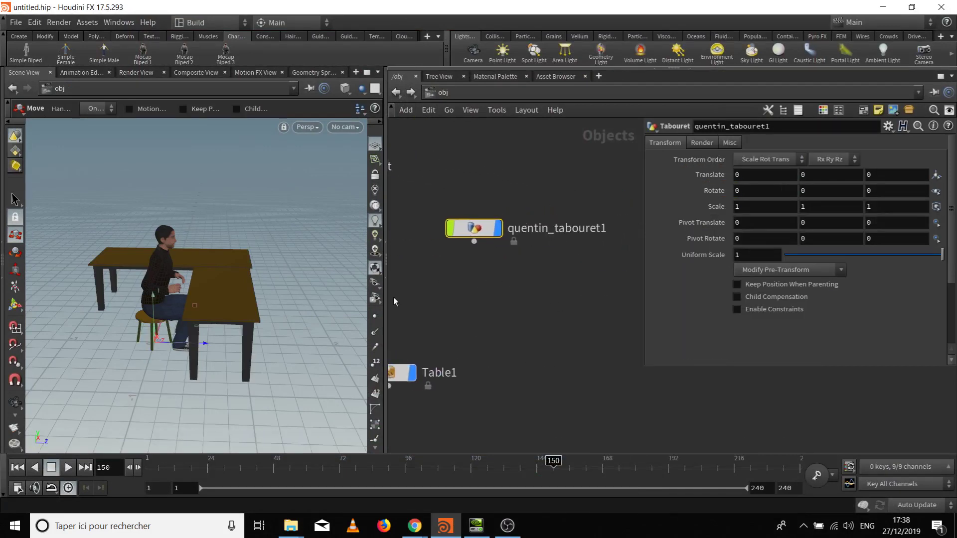
Move the new stool in front of the desk, at about 0.05 in X and 1.37 in Z
drag(205, 343, 205, 368)
key(Escape)
alt+middle_drag(204, 368, 155, 333)
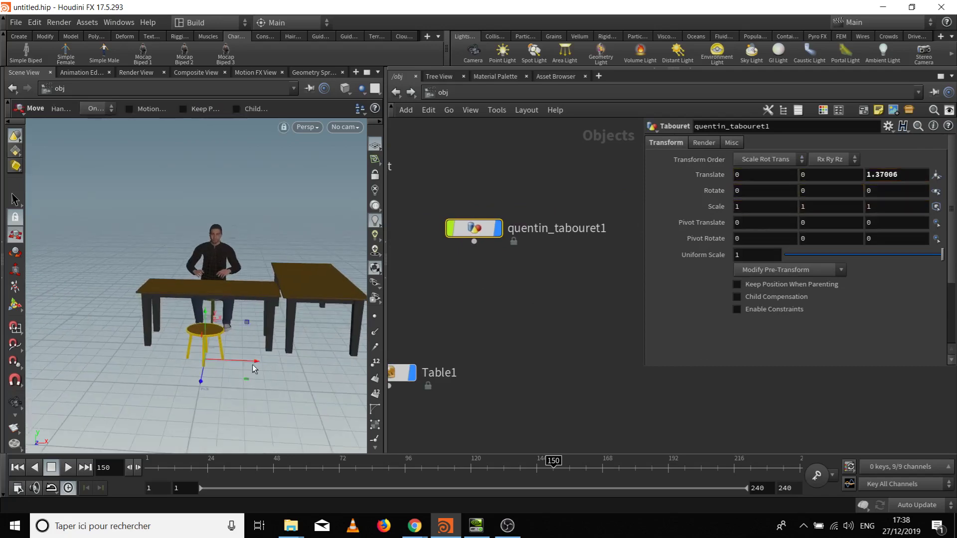
drag(254, 365, 286, 369)
key(Escape)
Duplicate the stool twice and place the copies in a row, at about 0.64 and 1.32 in X
alt+drag(474, 228, 479, 299)
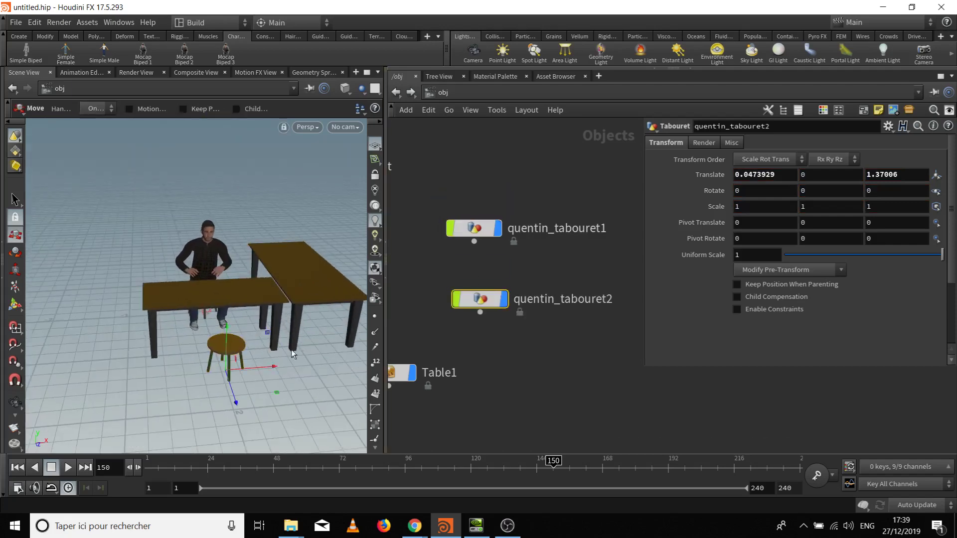
drag(272, 369, 319, 366)
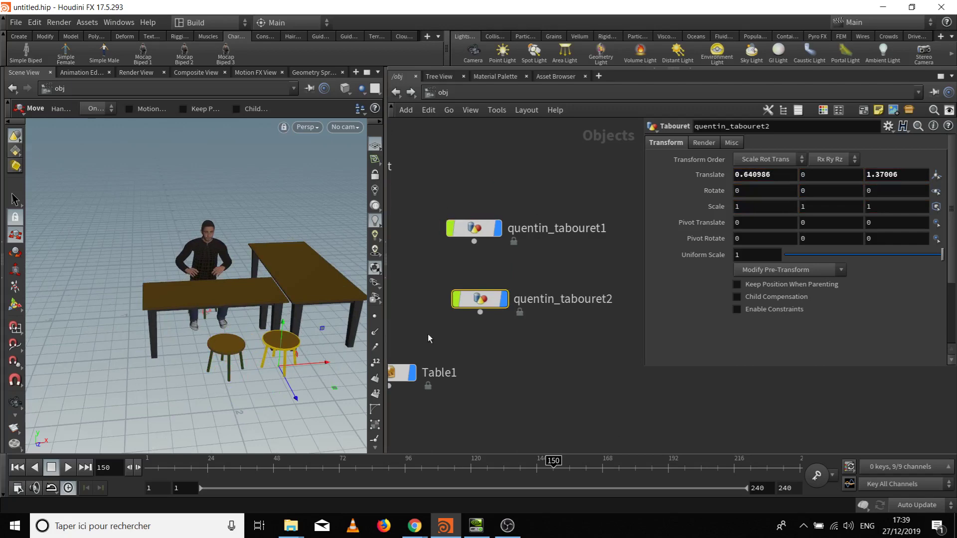
alt+drag(480, 299, 500, 373)
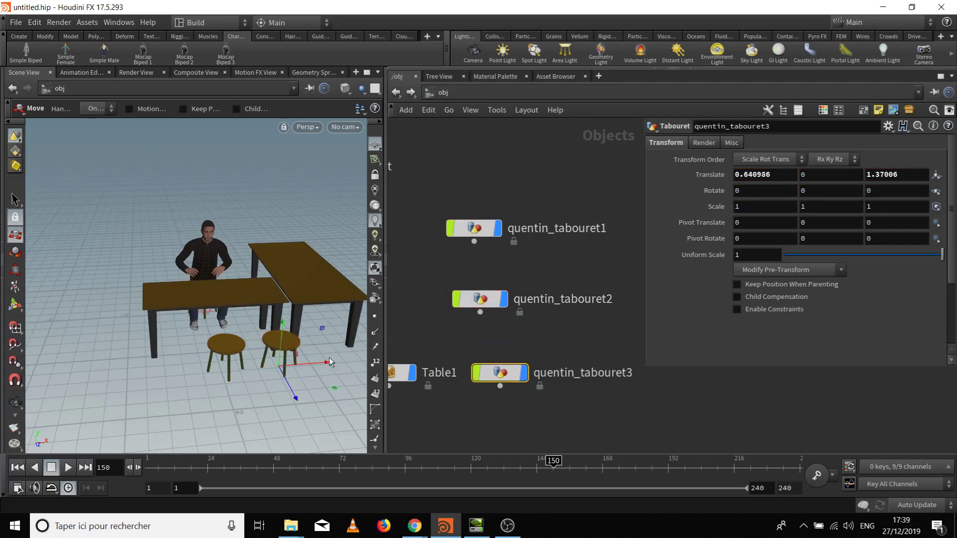
drag(324, 364, 349, 389)
key(Escape)
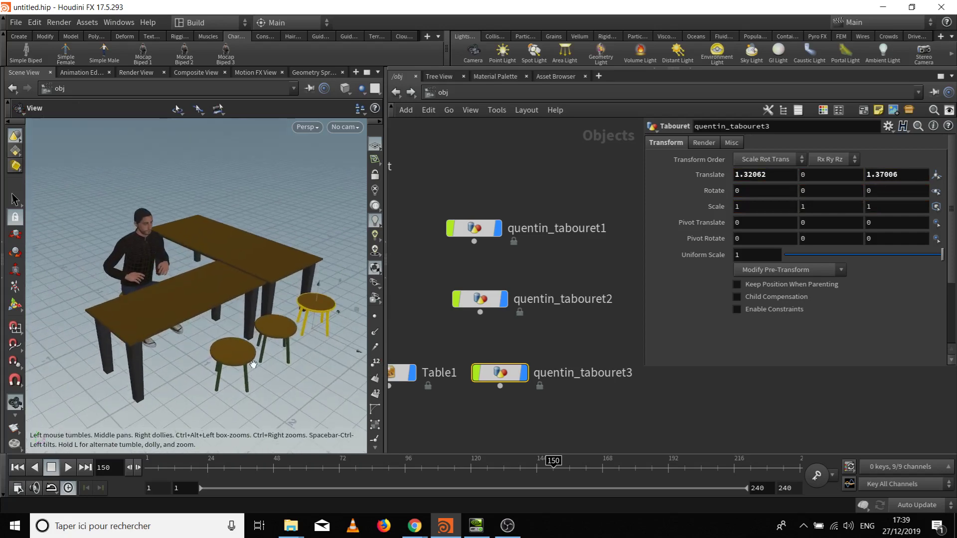
key(t)
click(629, 430)
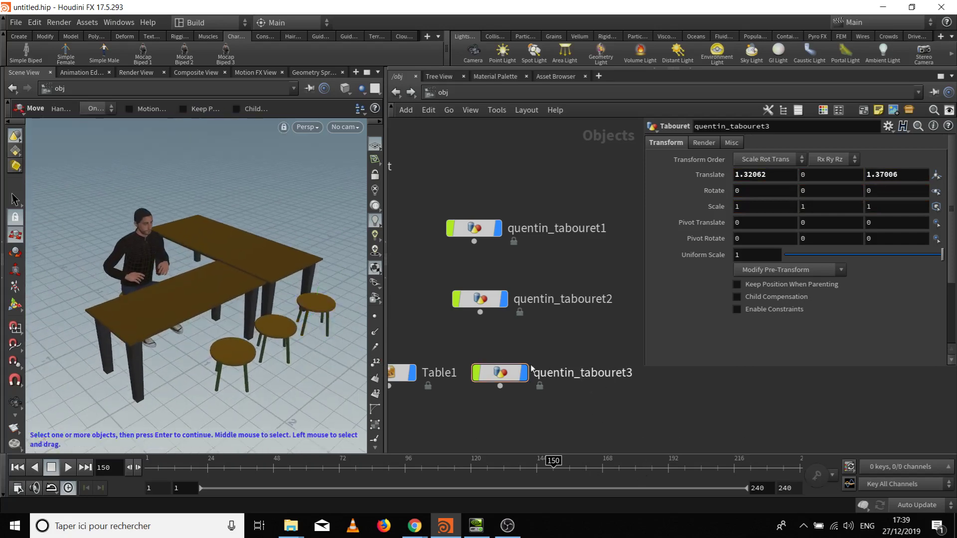
Try to open the type properties of the first stool instance
mouse_move(506, 372)
drag(506, 372, 497, 372)
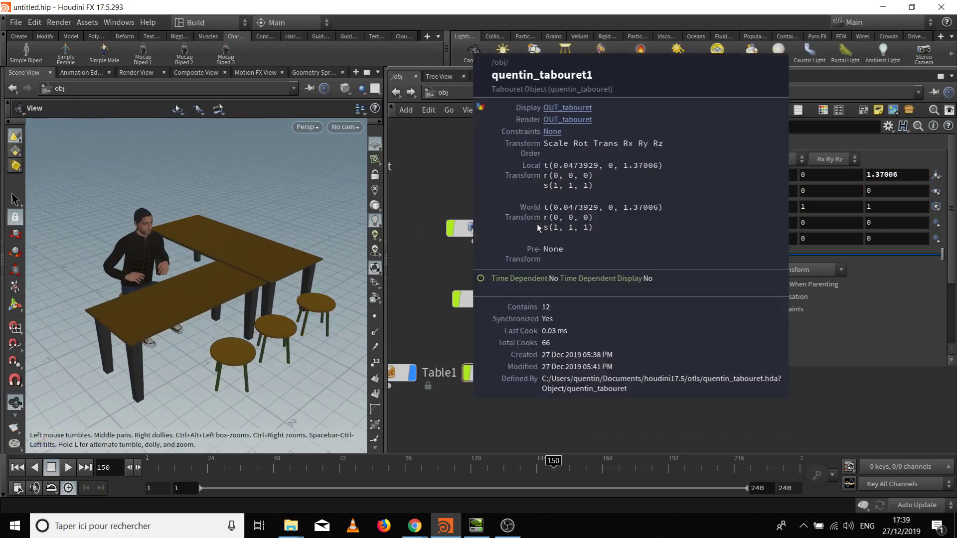
middle_drag(455, 253, 518, 263)
click(531, 238)
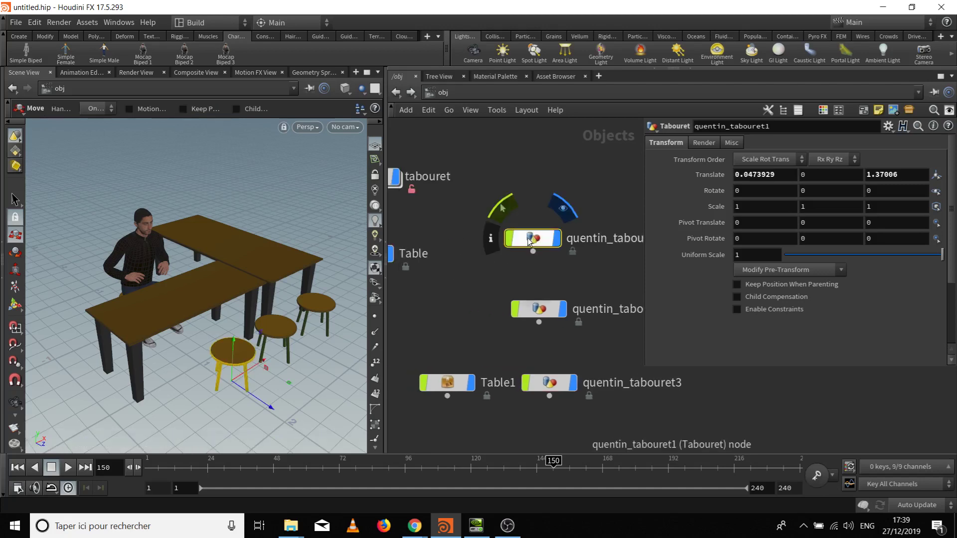
right_click(532, 238)
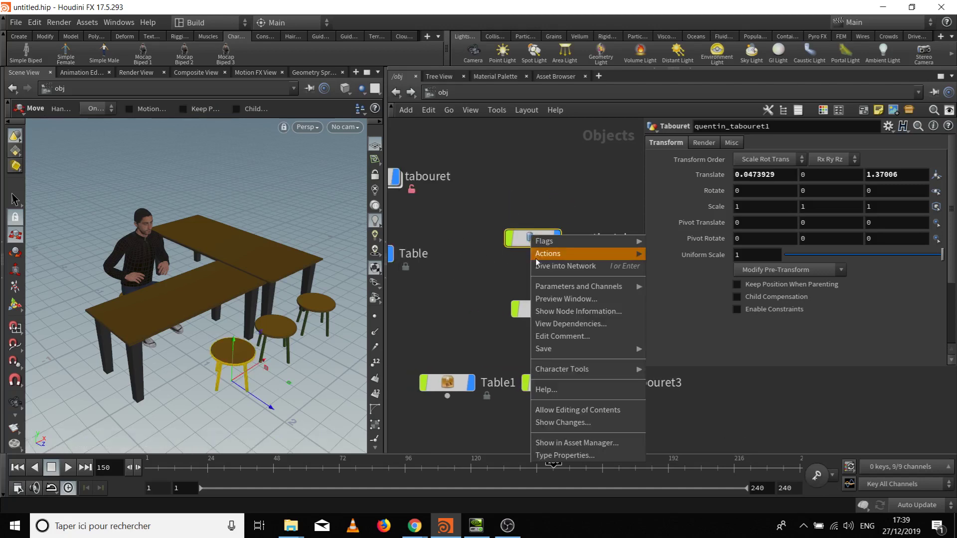
click(560, 456)
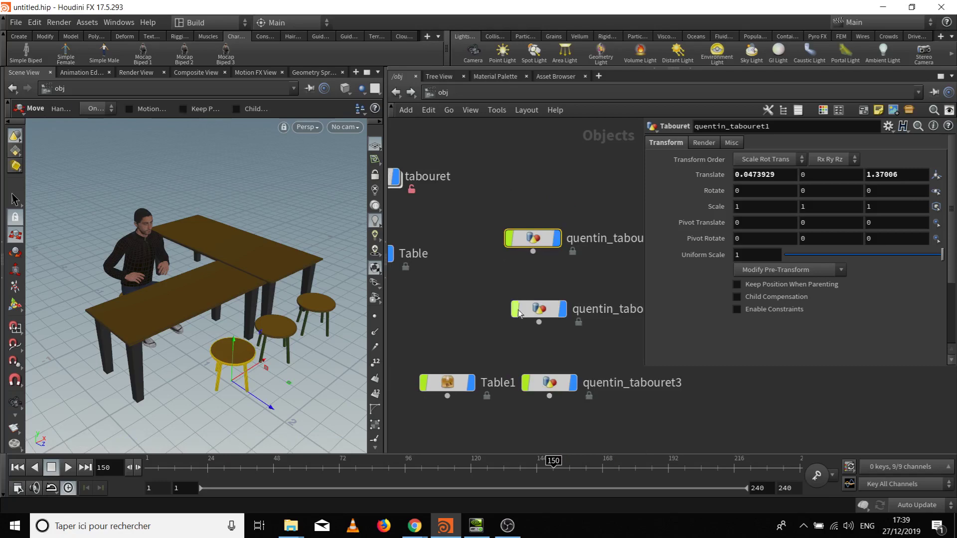
click(440, 520)
click(440, 520)
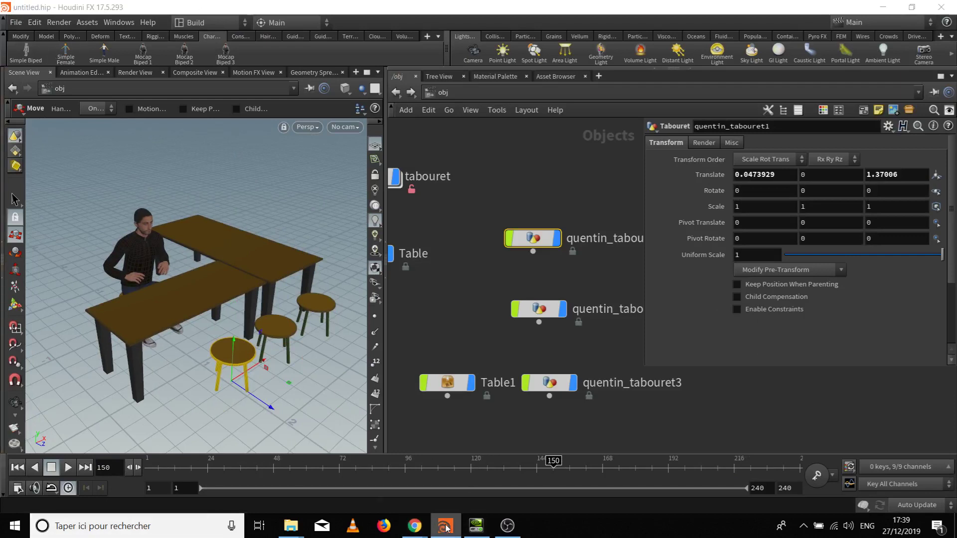
mouse_move(457, 524)
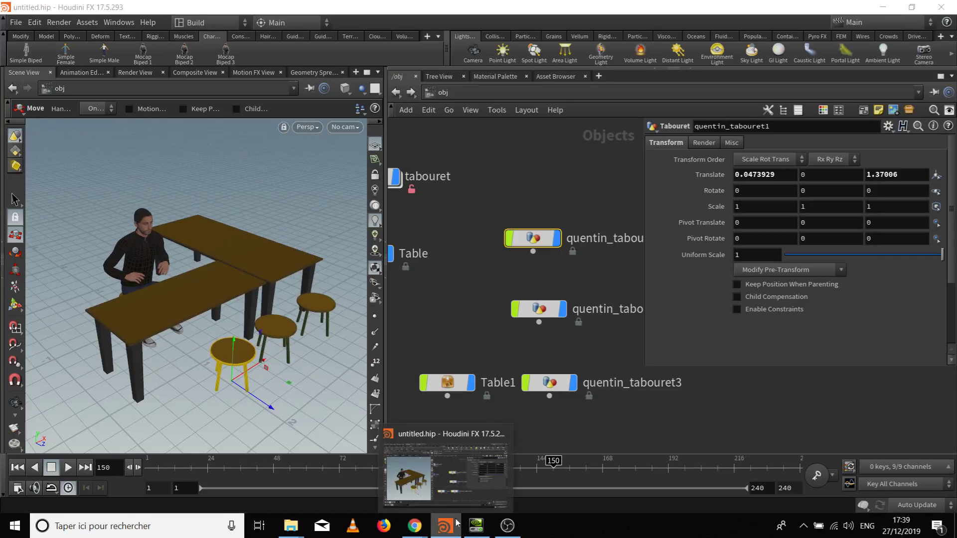
right_click(530, 233)
click(602, 452)
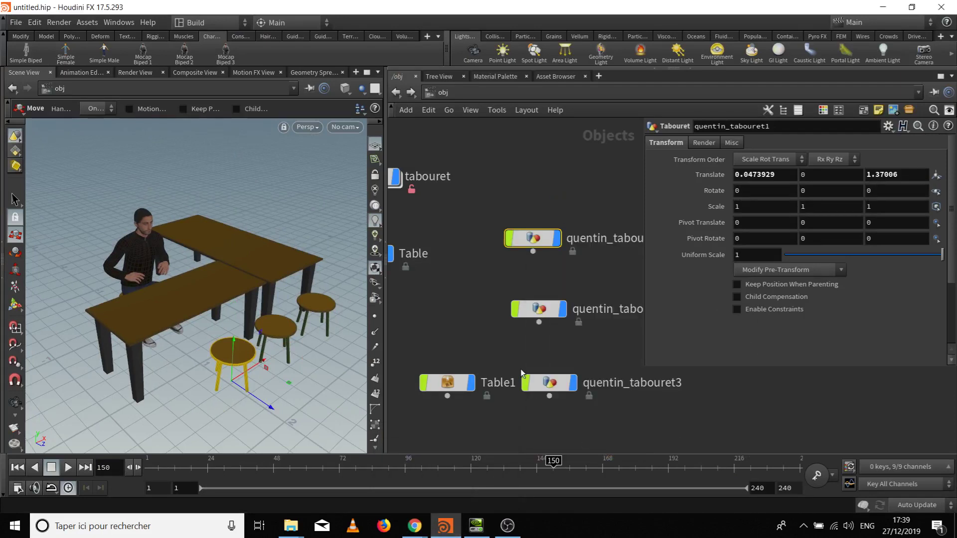
middle_drag(583, 402, 568, 352)
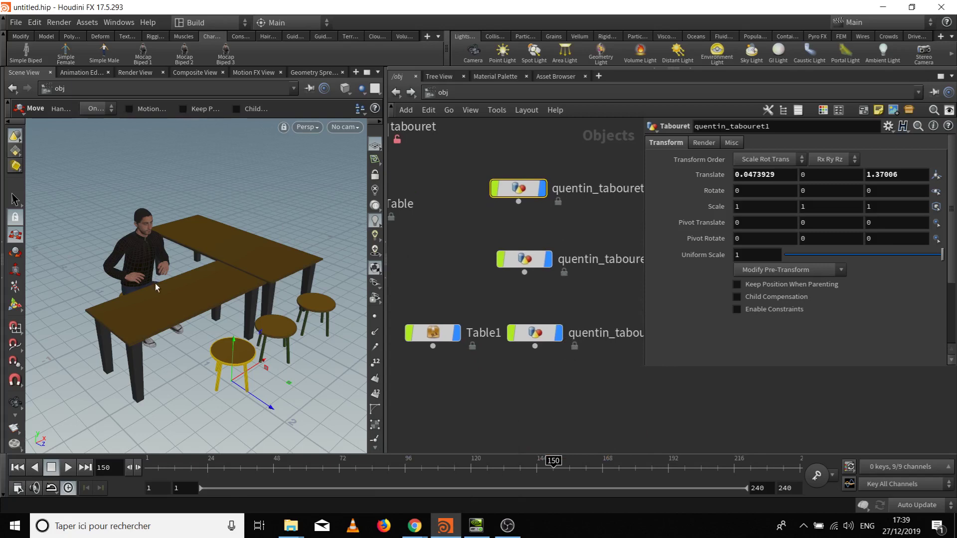
View the desk and stools from closer up and scrub the timeline to preview the character's animation
key(space)
drag(154, 283, 179, 299)
drag(233, 467, 45, 473)
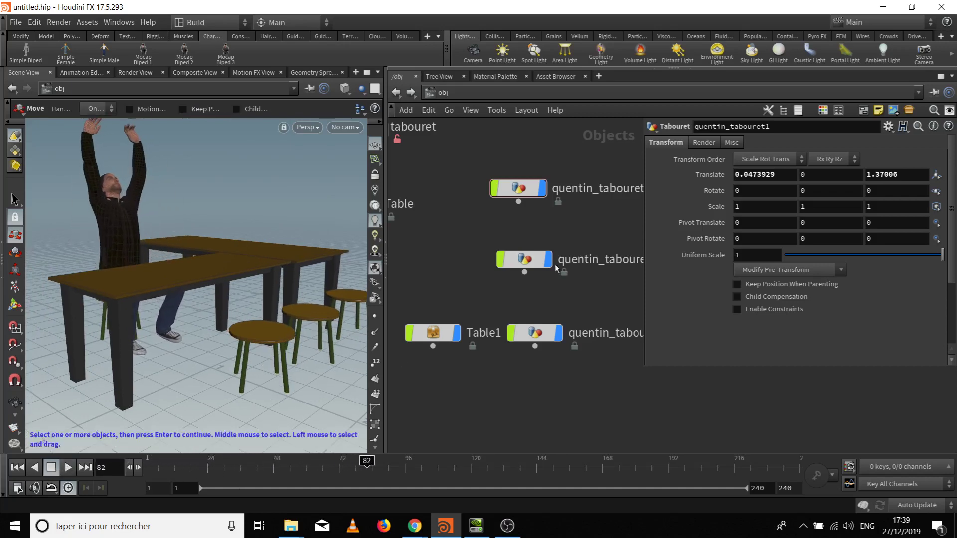
Set the character's stadium clip to SideFX_Male_Stadium_sit_stand_001 and play the animation from the first frame
middle_drag(459, 174, 577, 277)
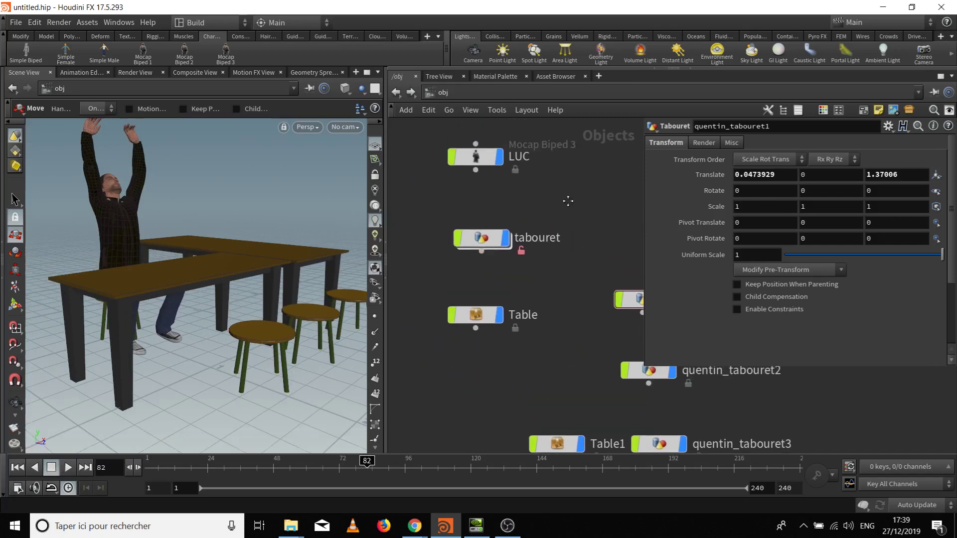
click(479, 157)
click(833, 241)
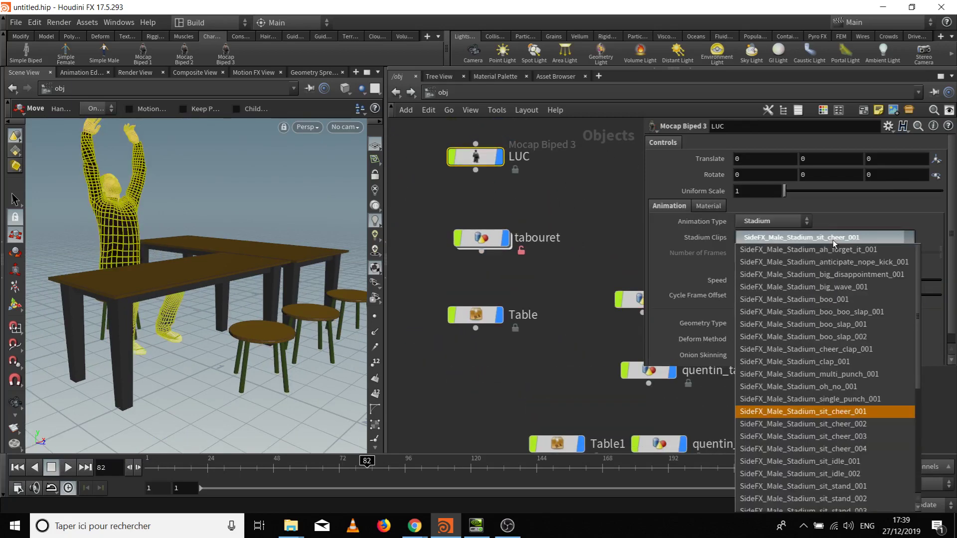
scroll(829, 355, down, 2)
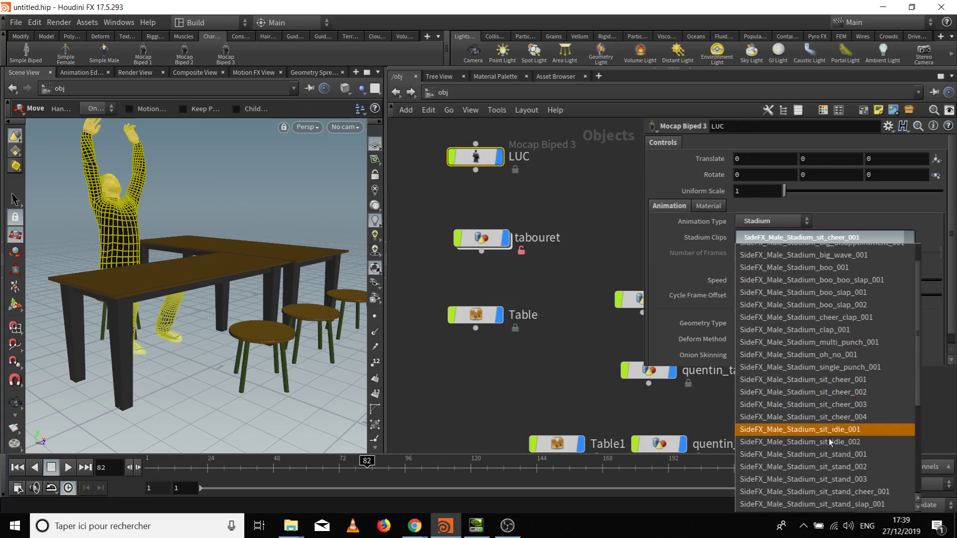
click(831, 455)
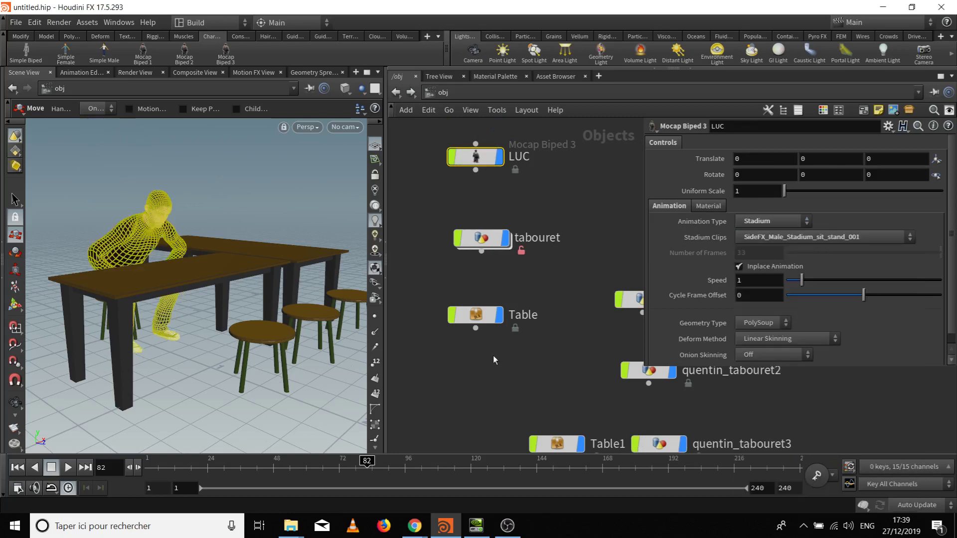
click(17, 467)
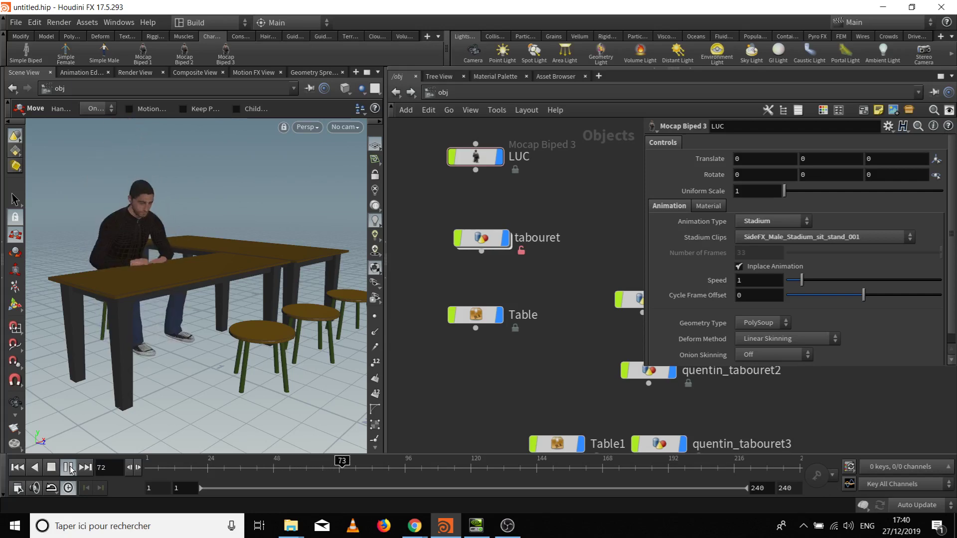
click(68, 468)
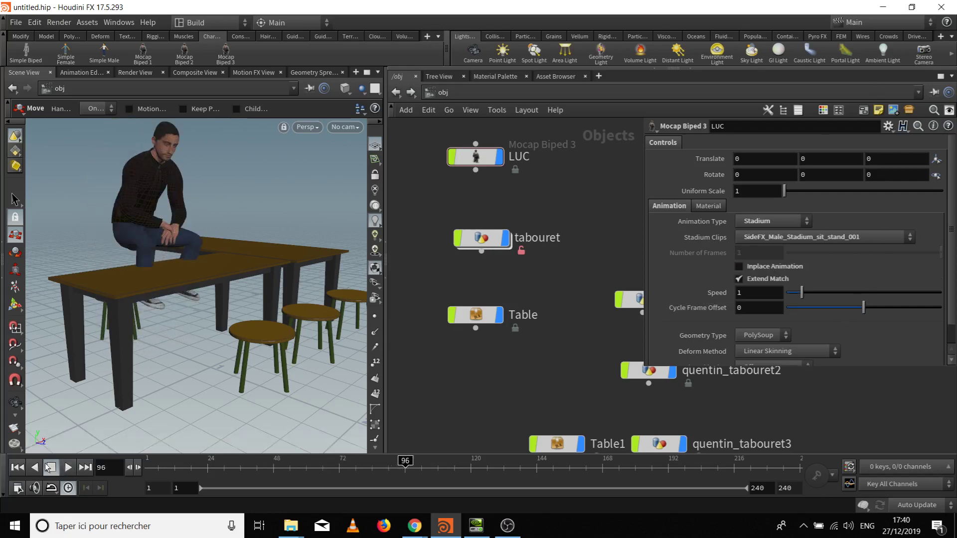
Replay the character's stadium animation from the first frame and pause it at frame 71
click(18, 469)
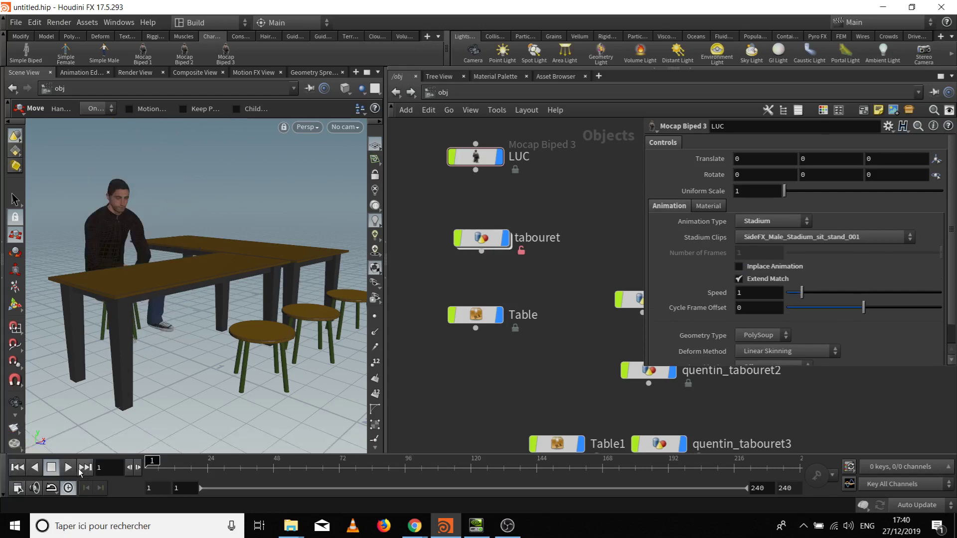
click(70, 469)
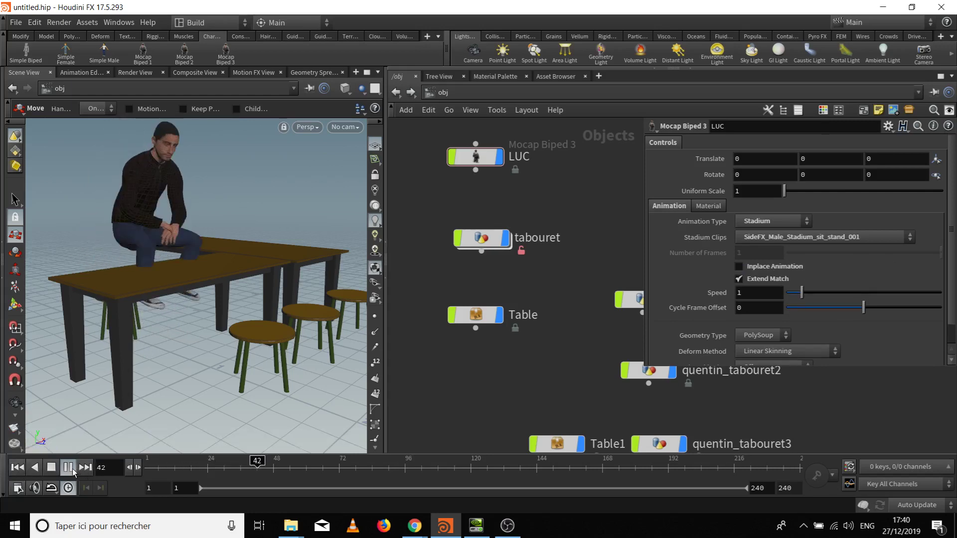
click(68, 468)
Widen the 3D scene view beside the network editor and frame the seated character with the tables and stools
key(Escape)
drag(279, 210, 145, 235)
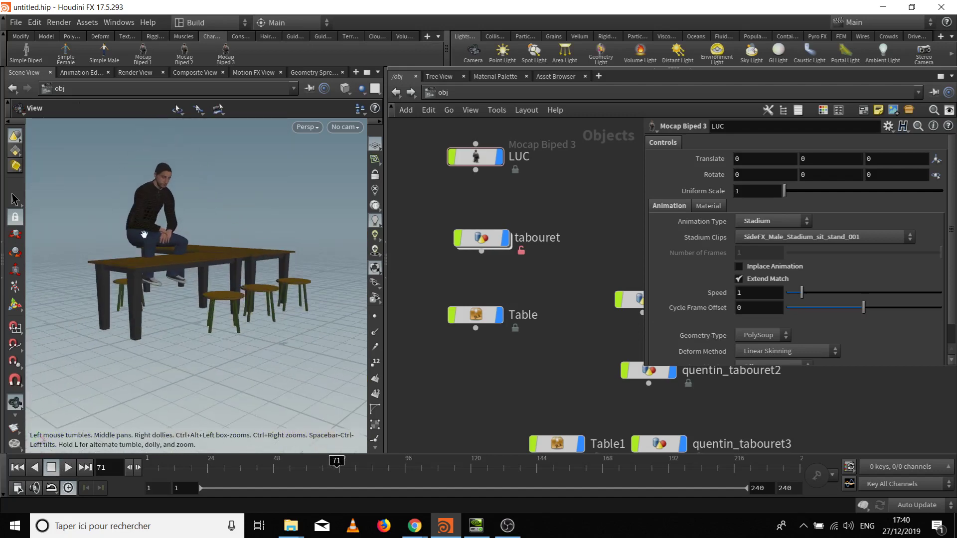
key(t)
drag(387, 277, 471, 278)
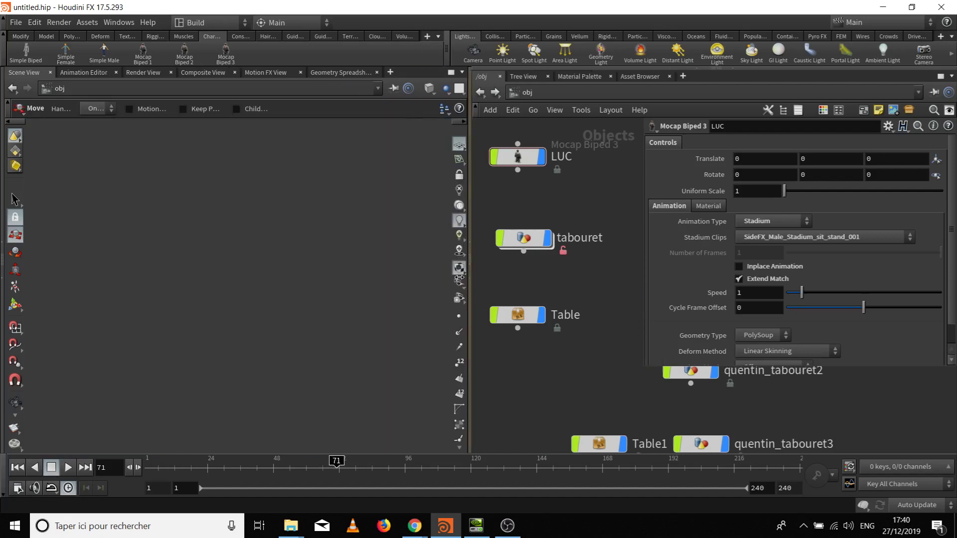
key(Escape)
scroll(351, 326, up, 5)
drag(350, 327, 235, 350)
key(t)
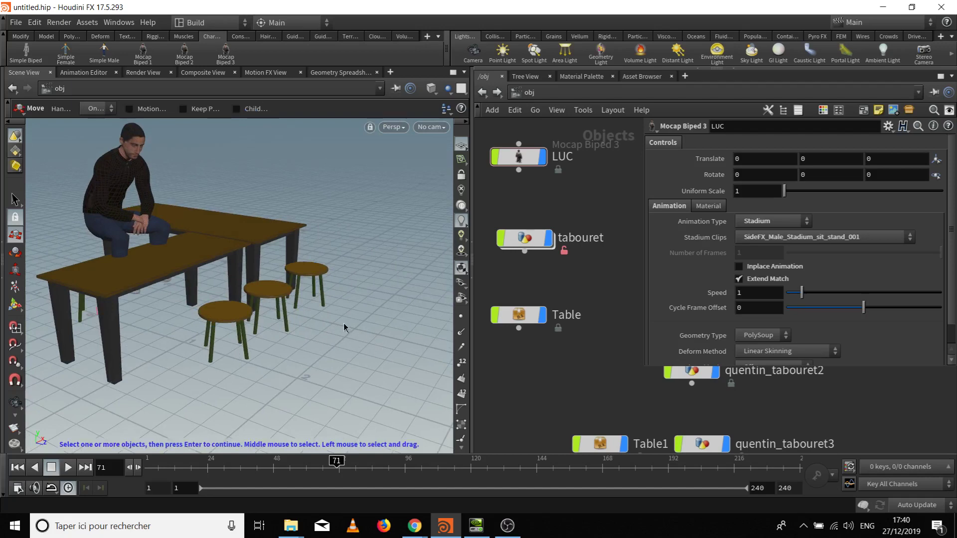
click(508, 527)
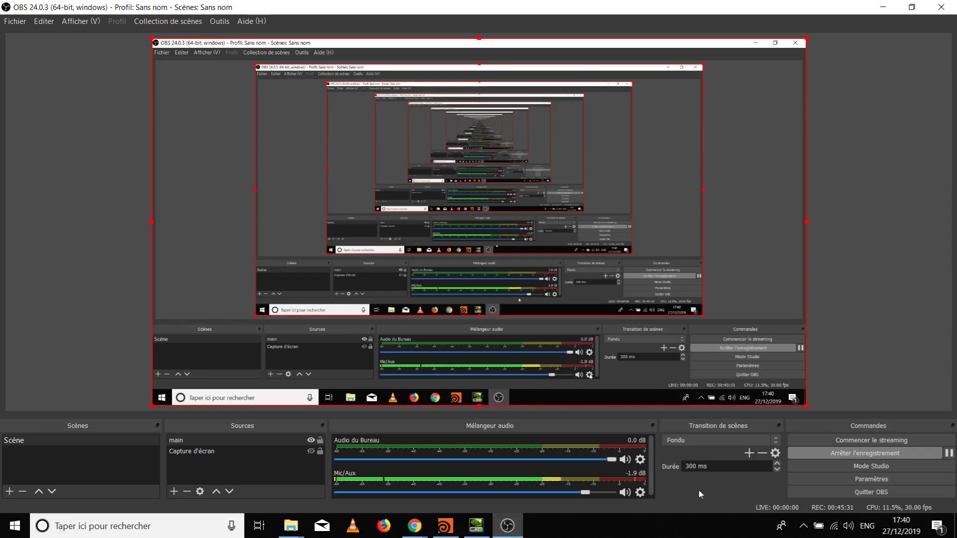